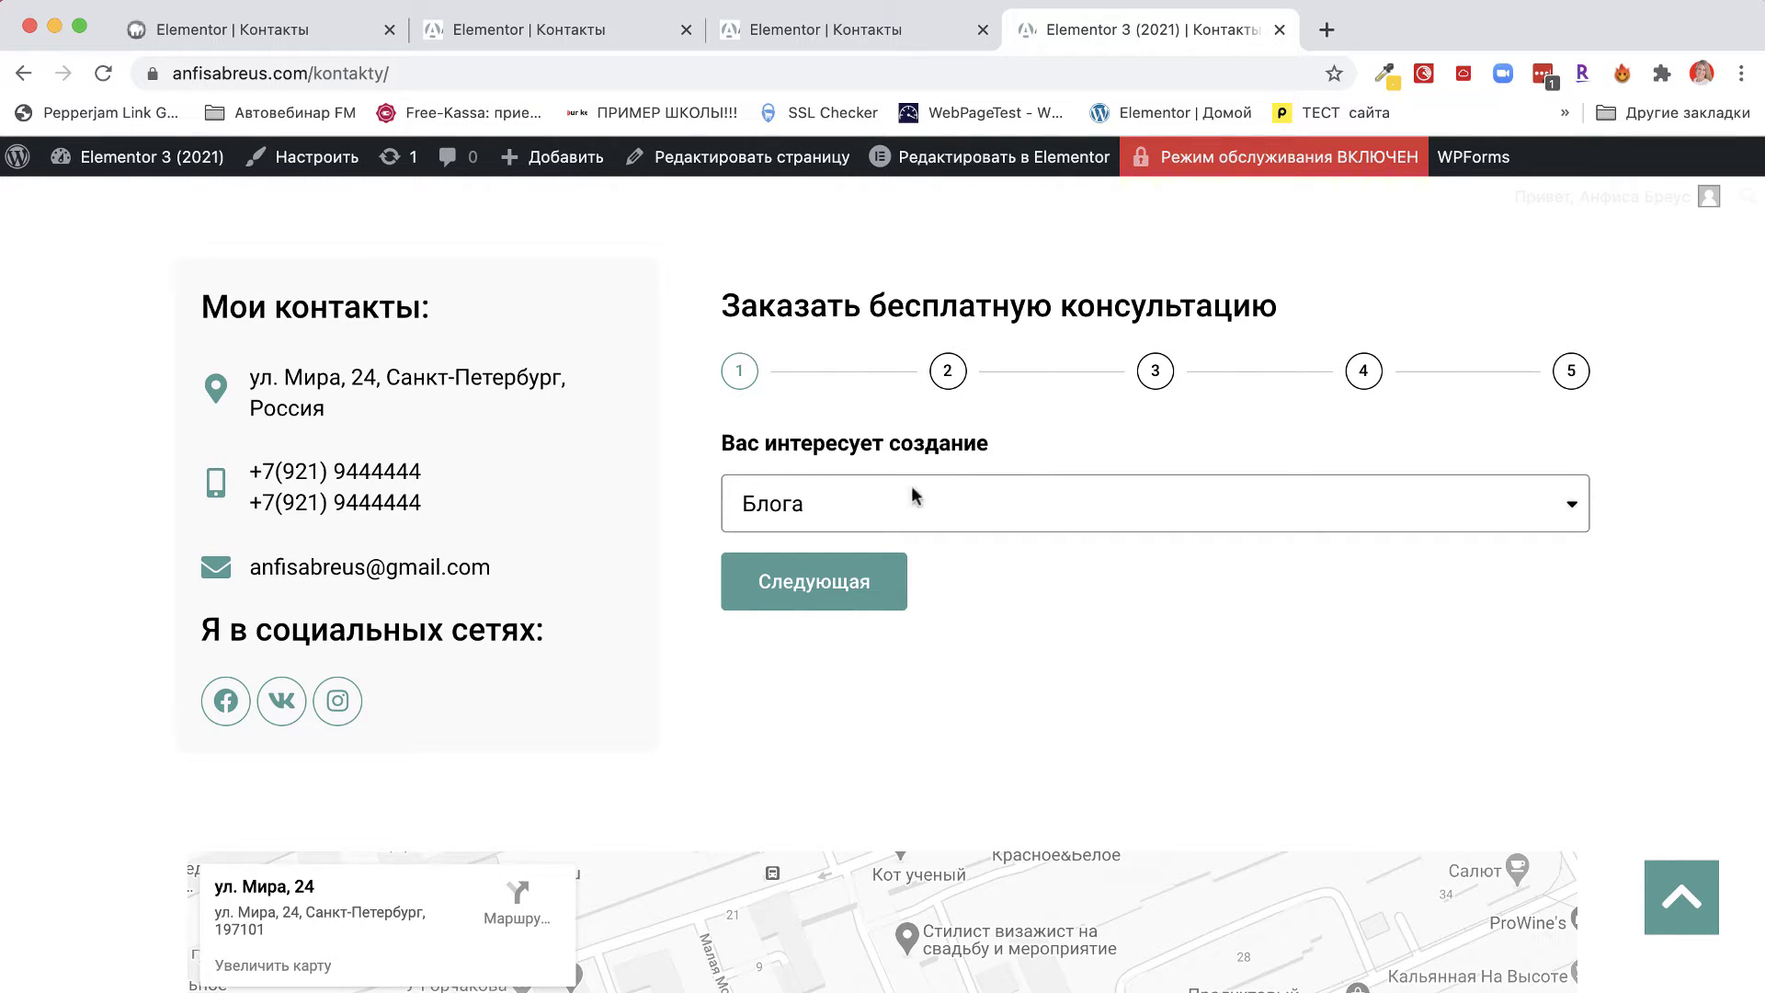
On the live form, answer Блога and Новичок в интернете, reaching the WordPress site step.
click(890, 509)
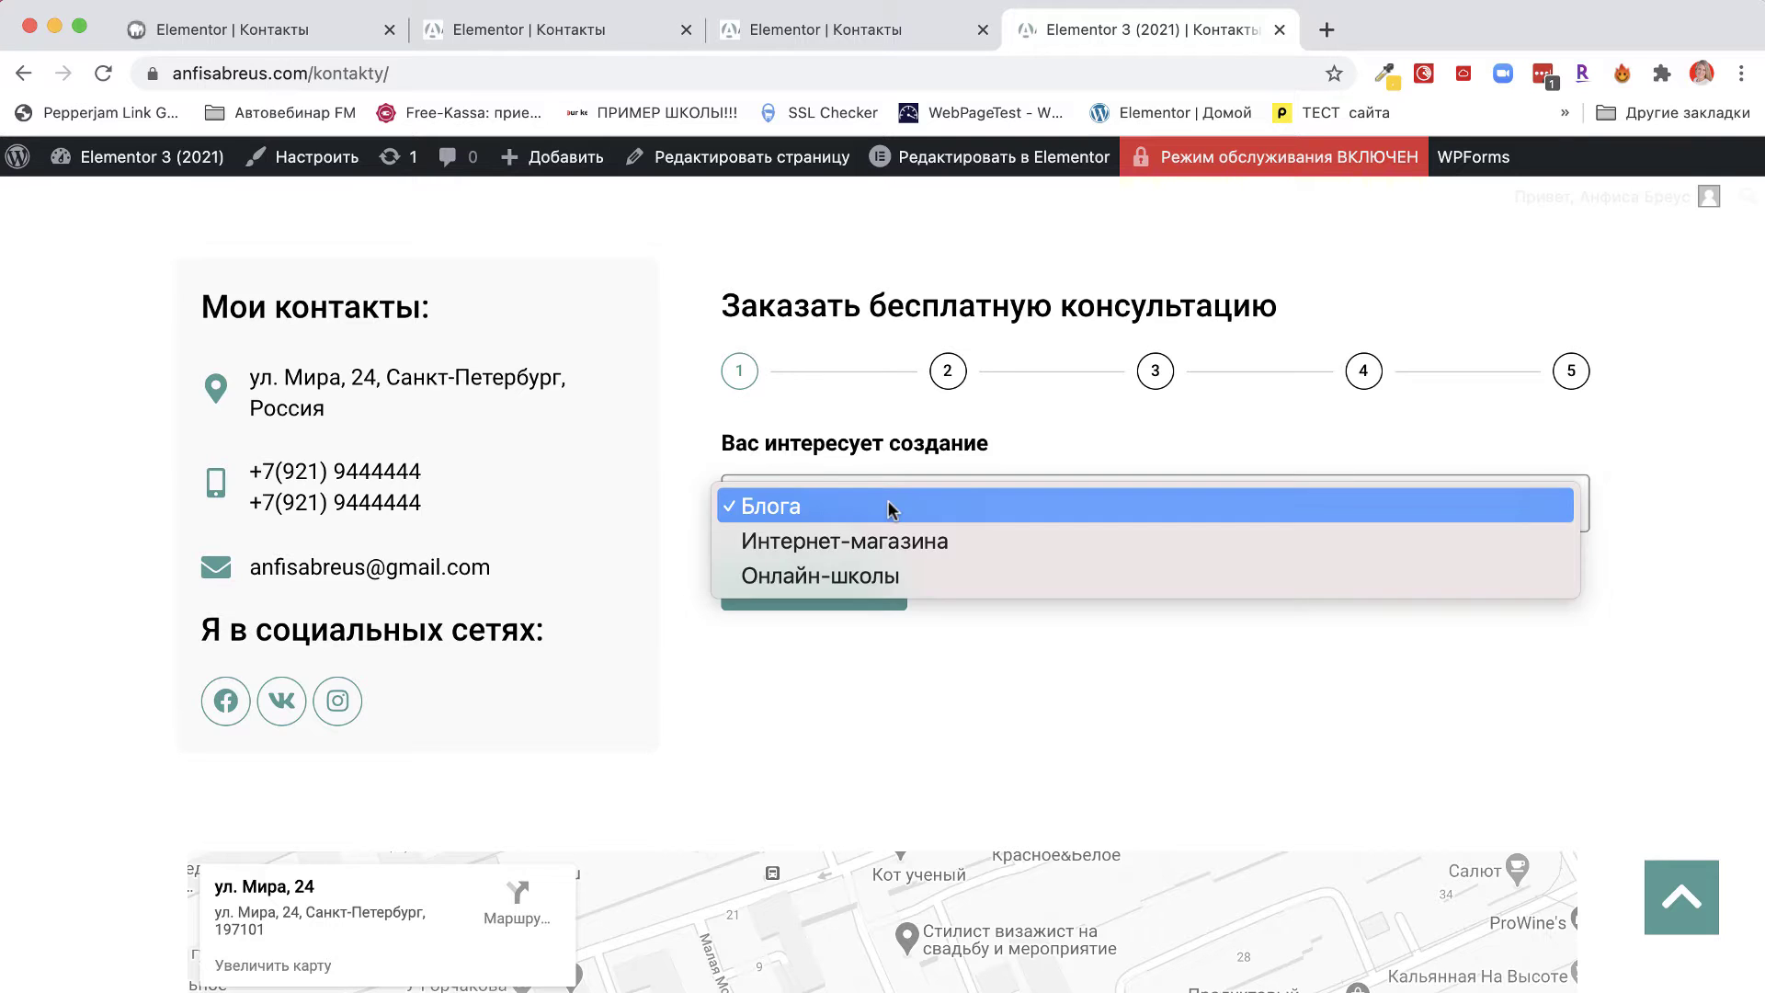
click(1019, 677)
click(847, 602)
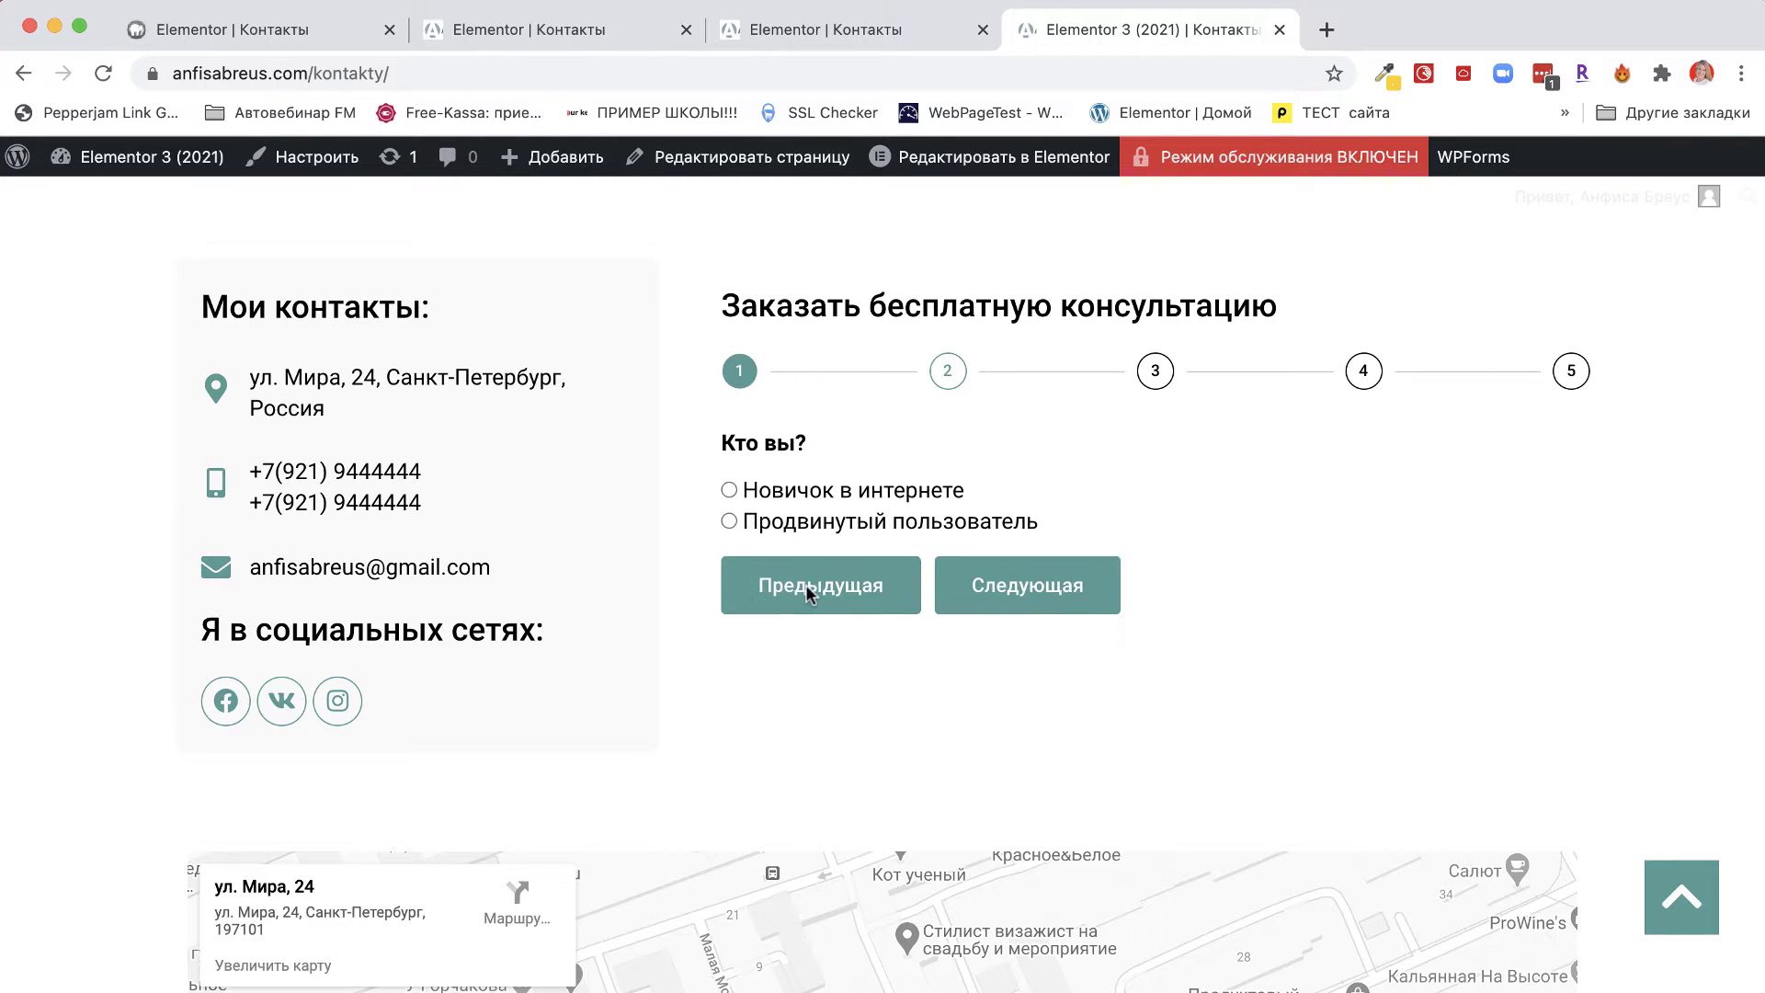
click(729, 490)
click(729, 523)
click(730, 491)
click(1046, 587)
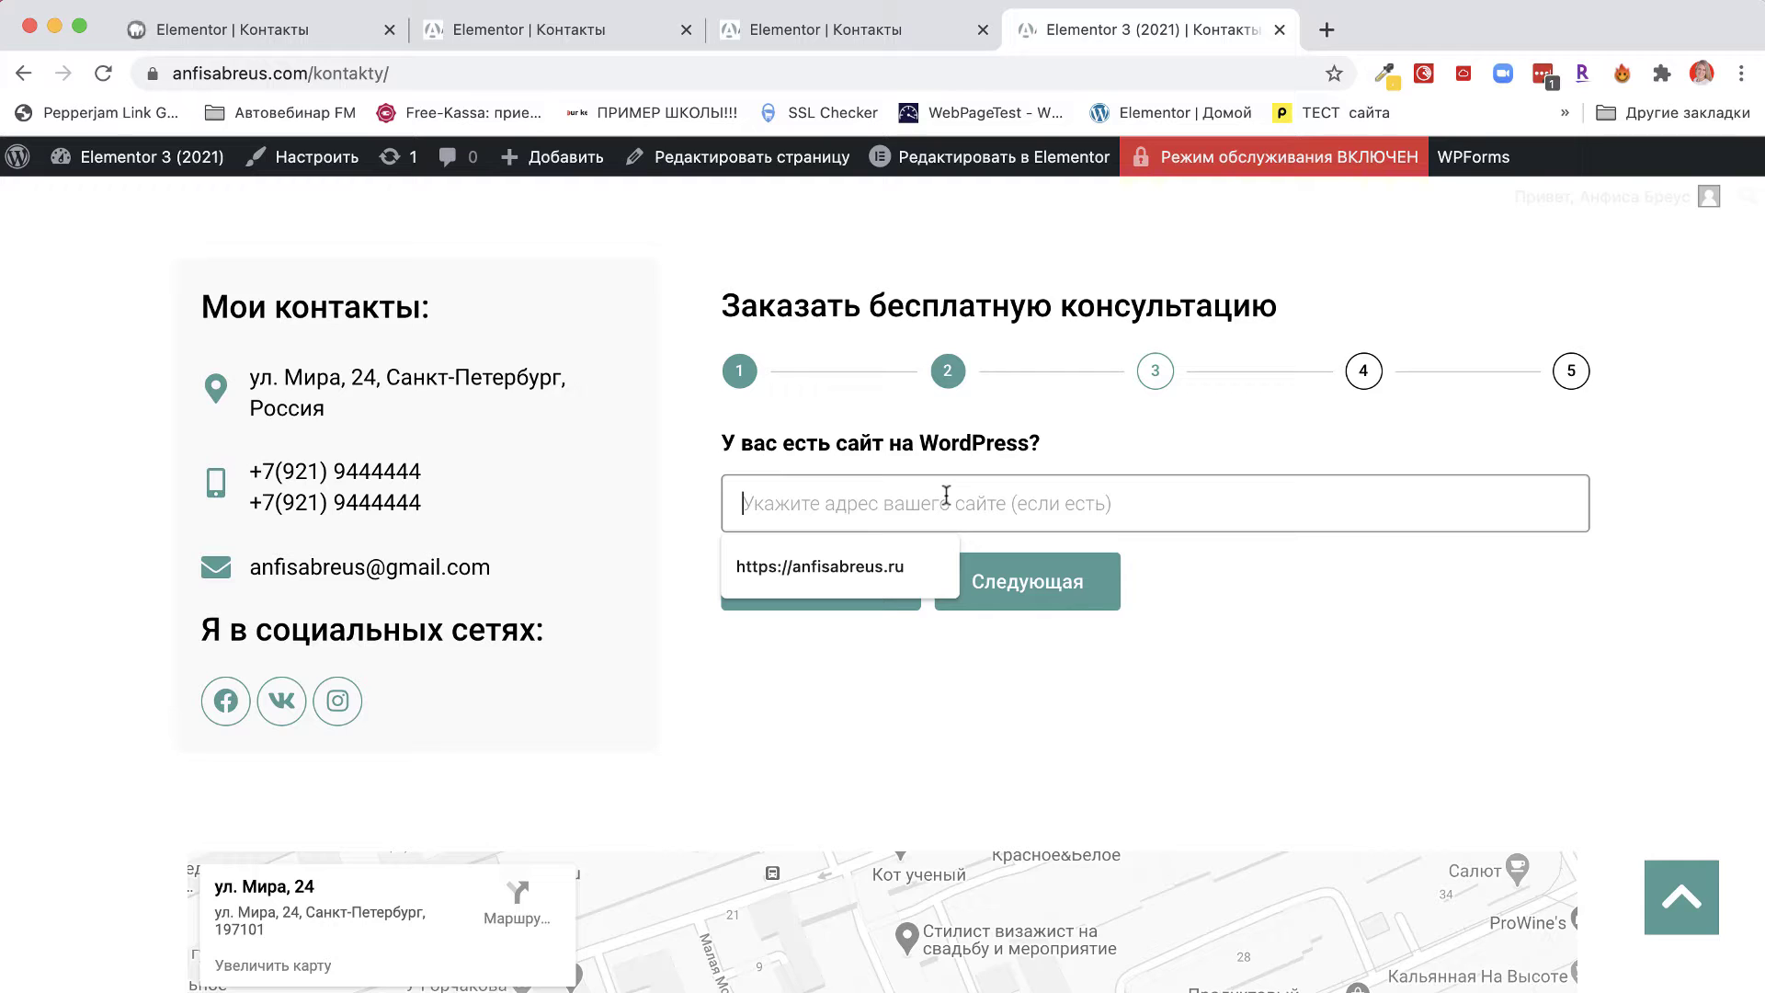
Advance through the date and contact-details steps, then return to the Elementor editor.
click(1069, 591)
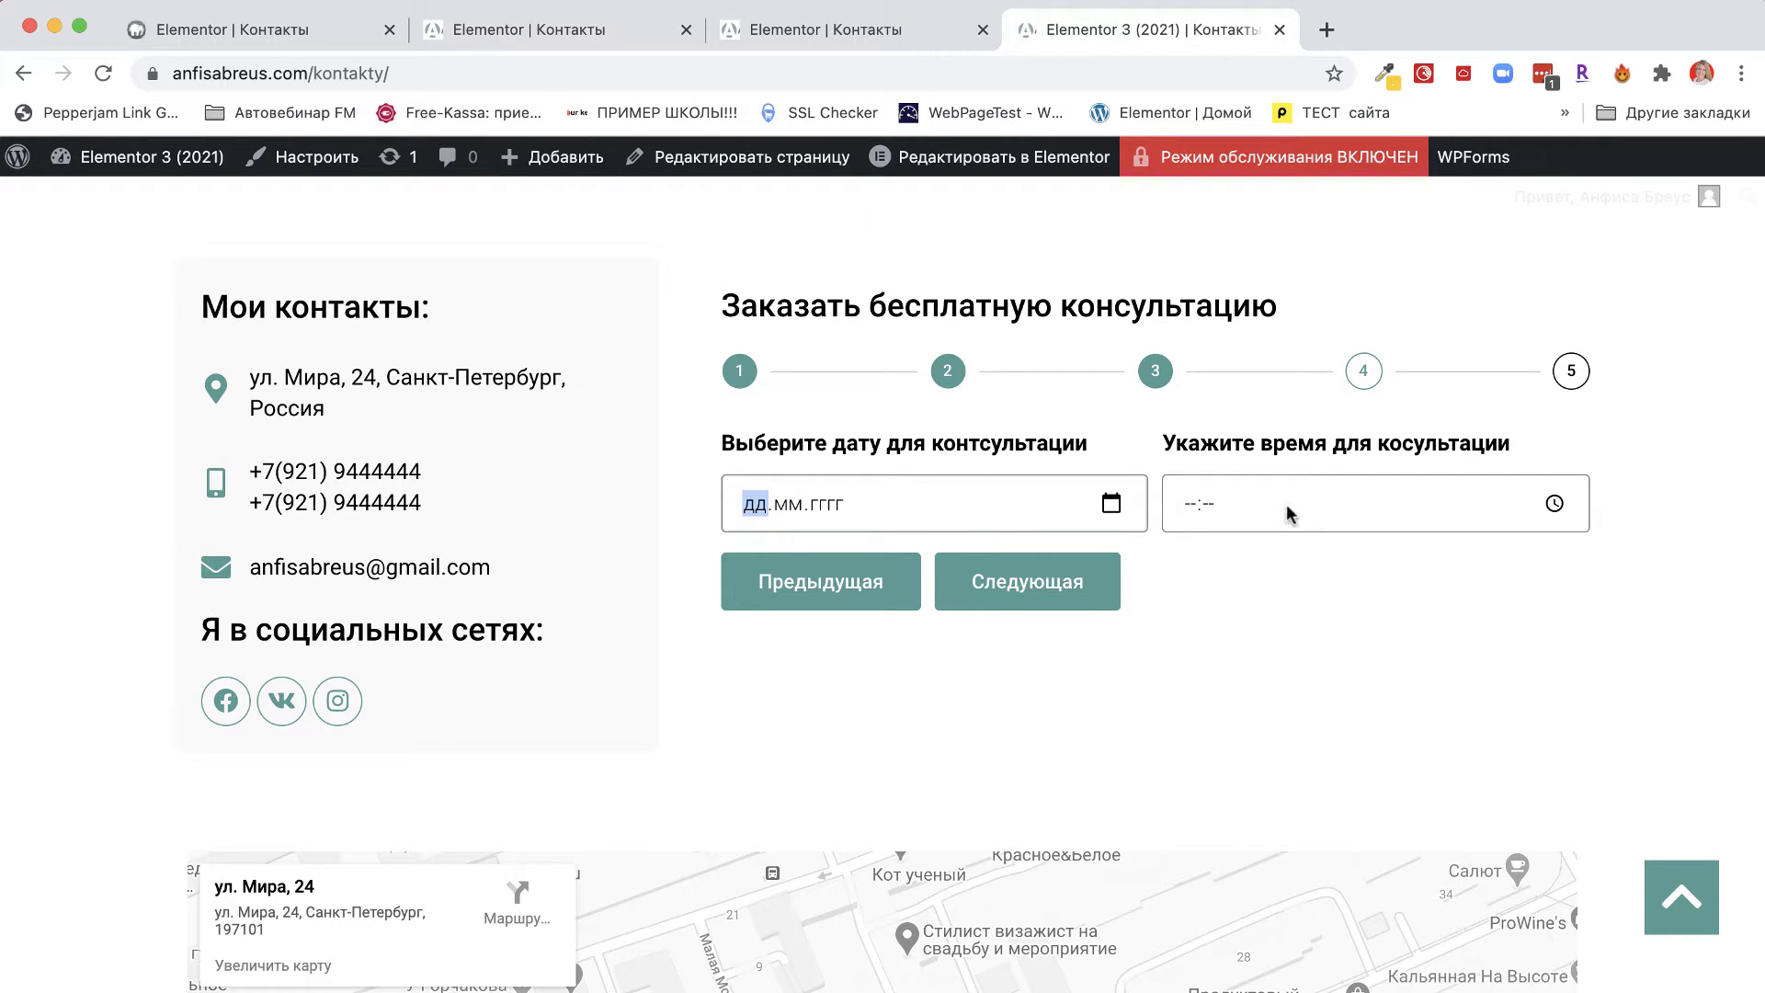
click(1038, 582)
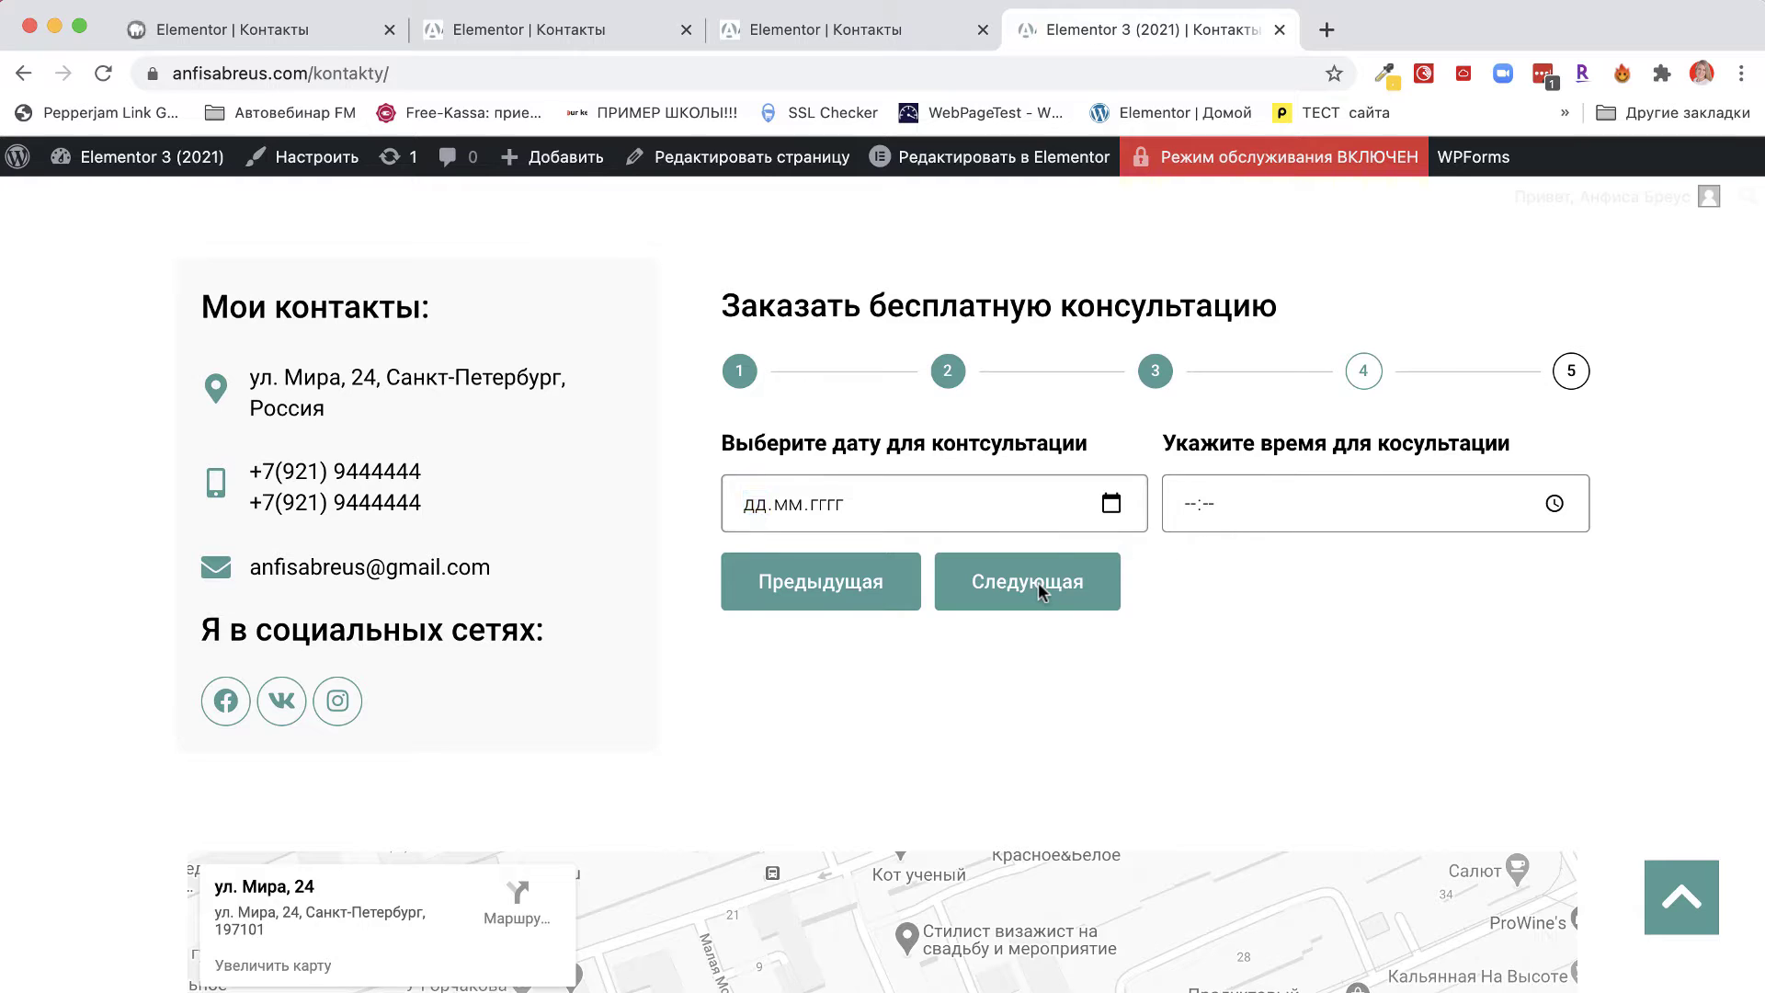
click(1382, 571)
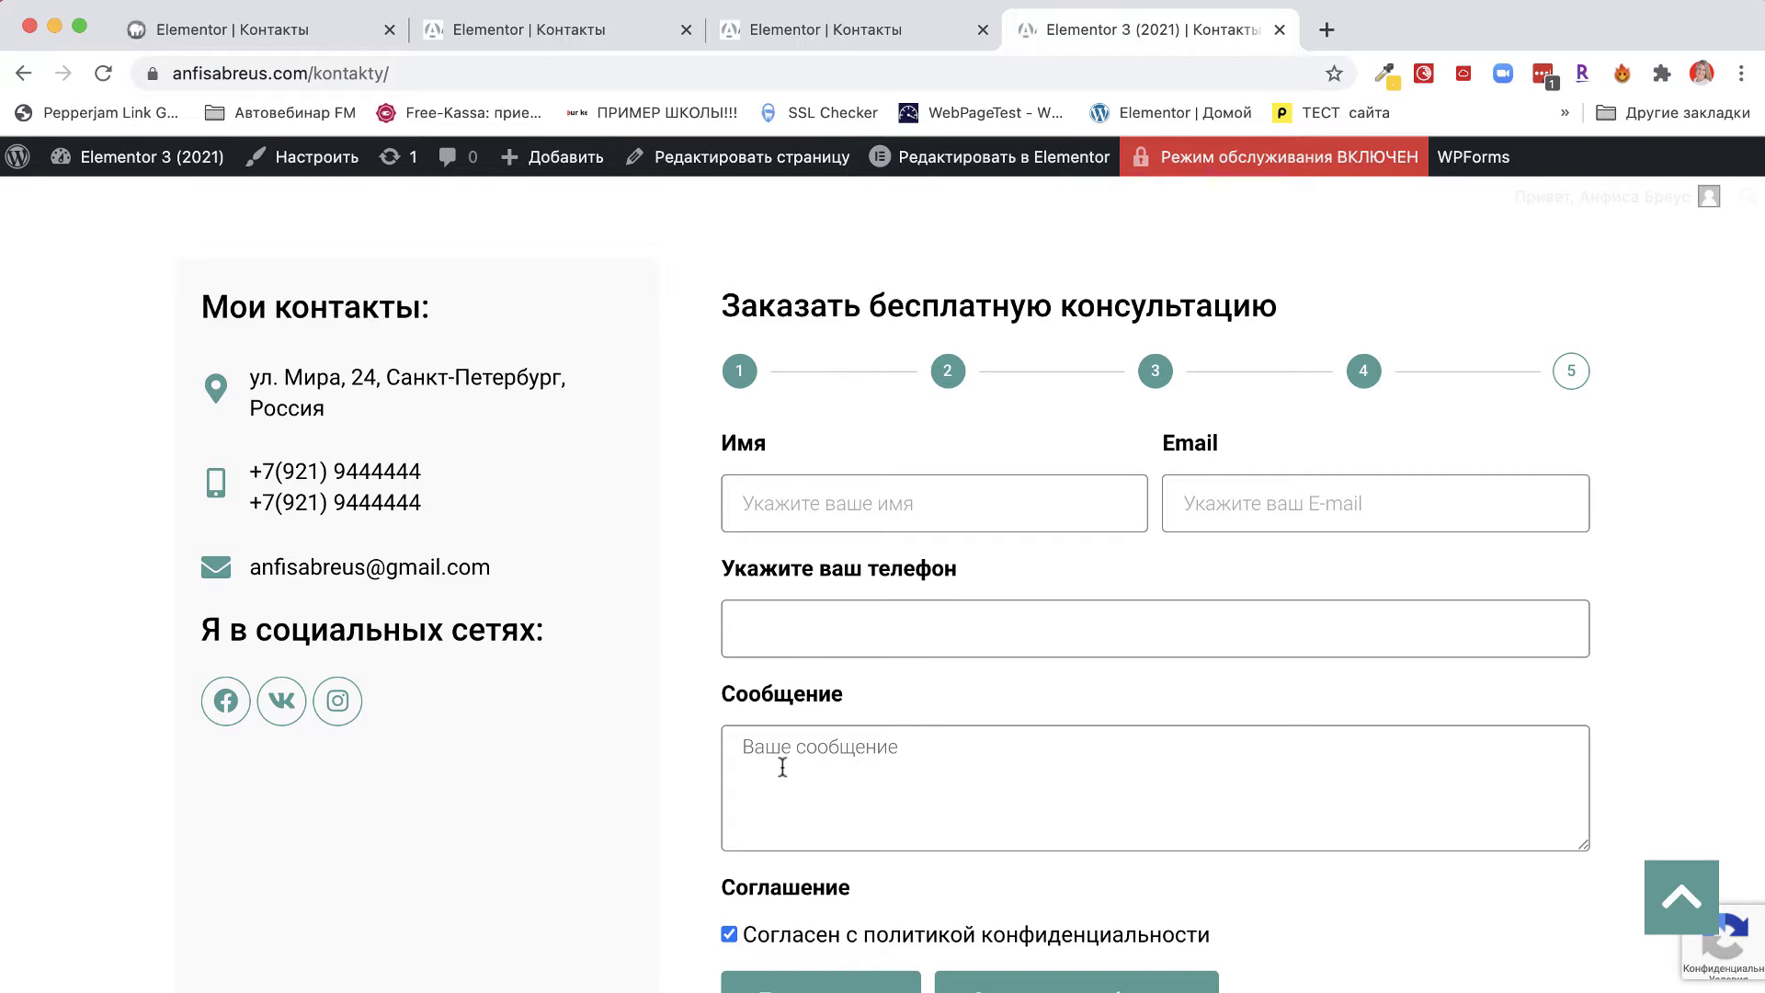
scroll(782, 766, down, 2)
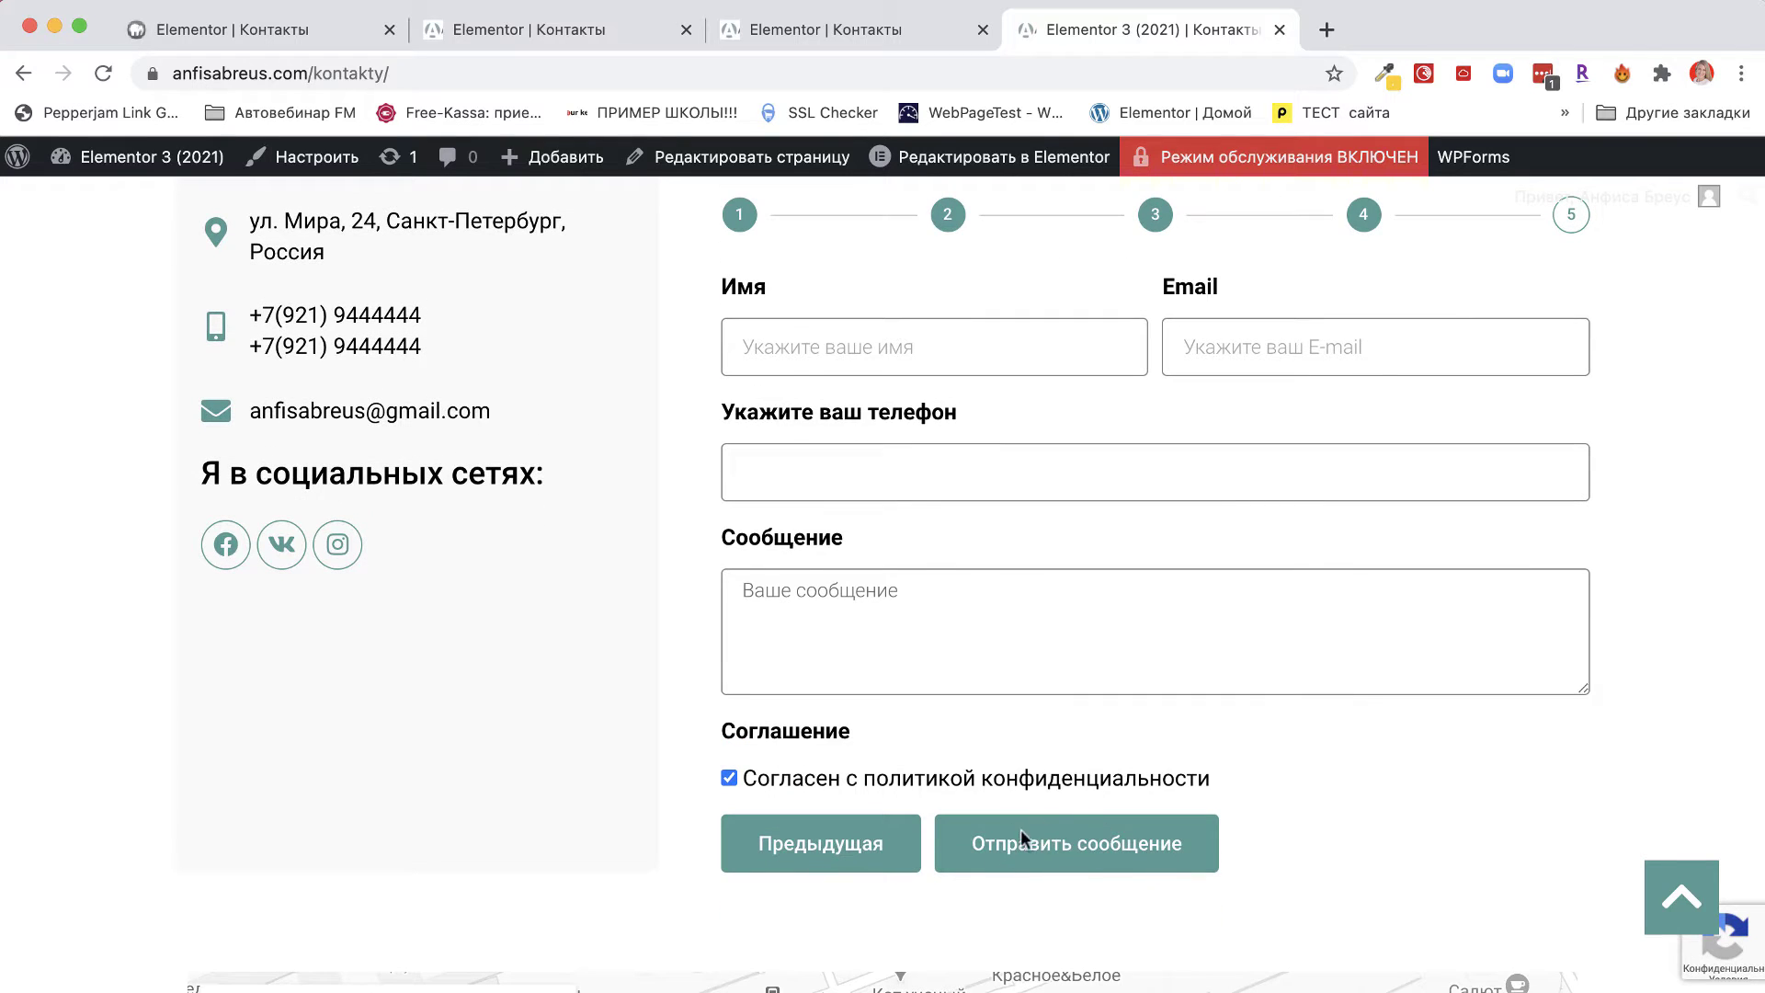
scroll(962, 875, down, 1)
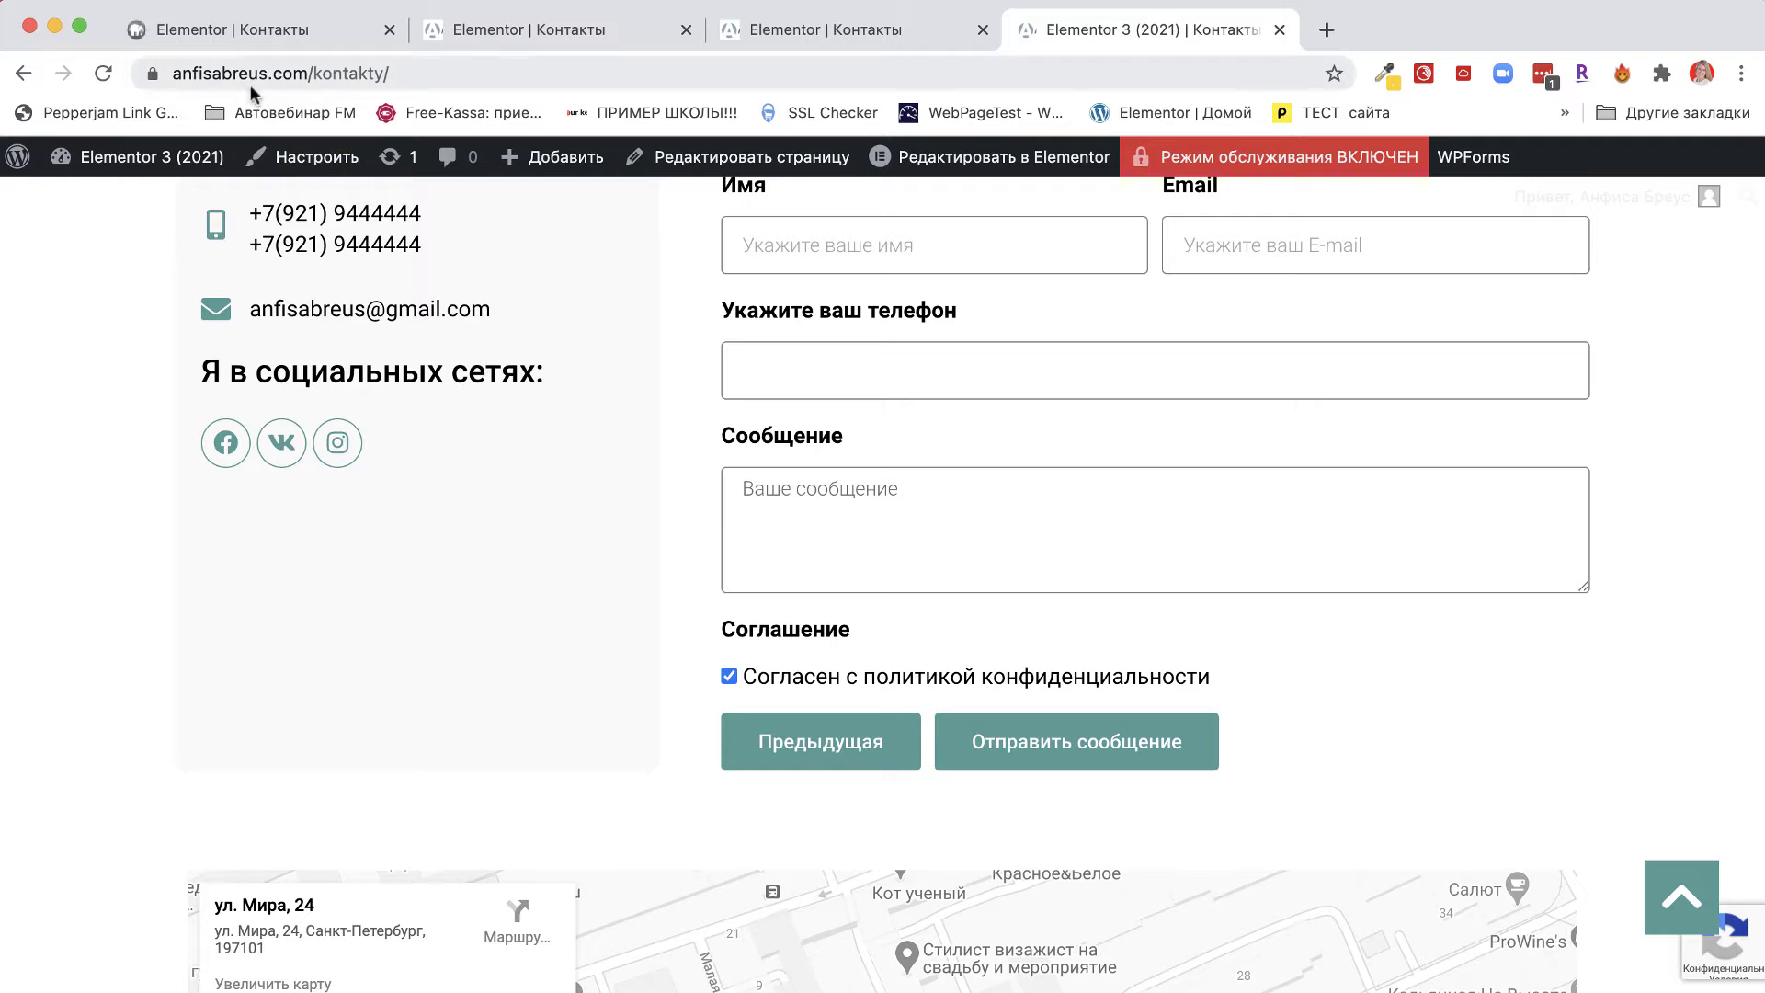
click(252, 26)
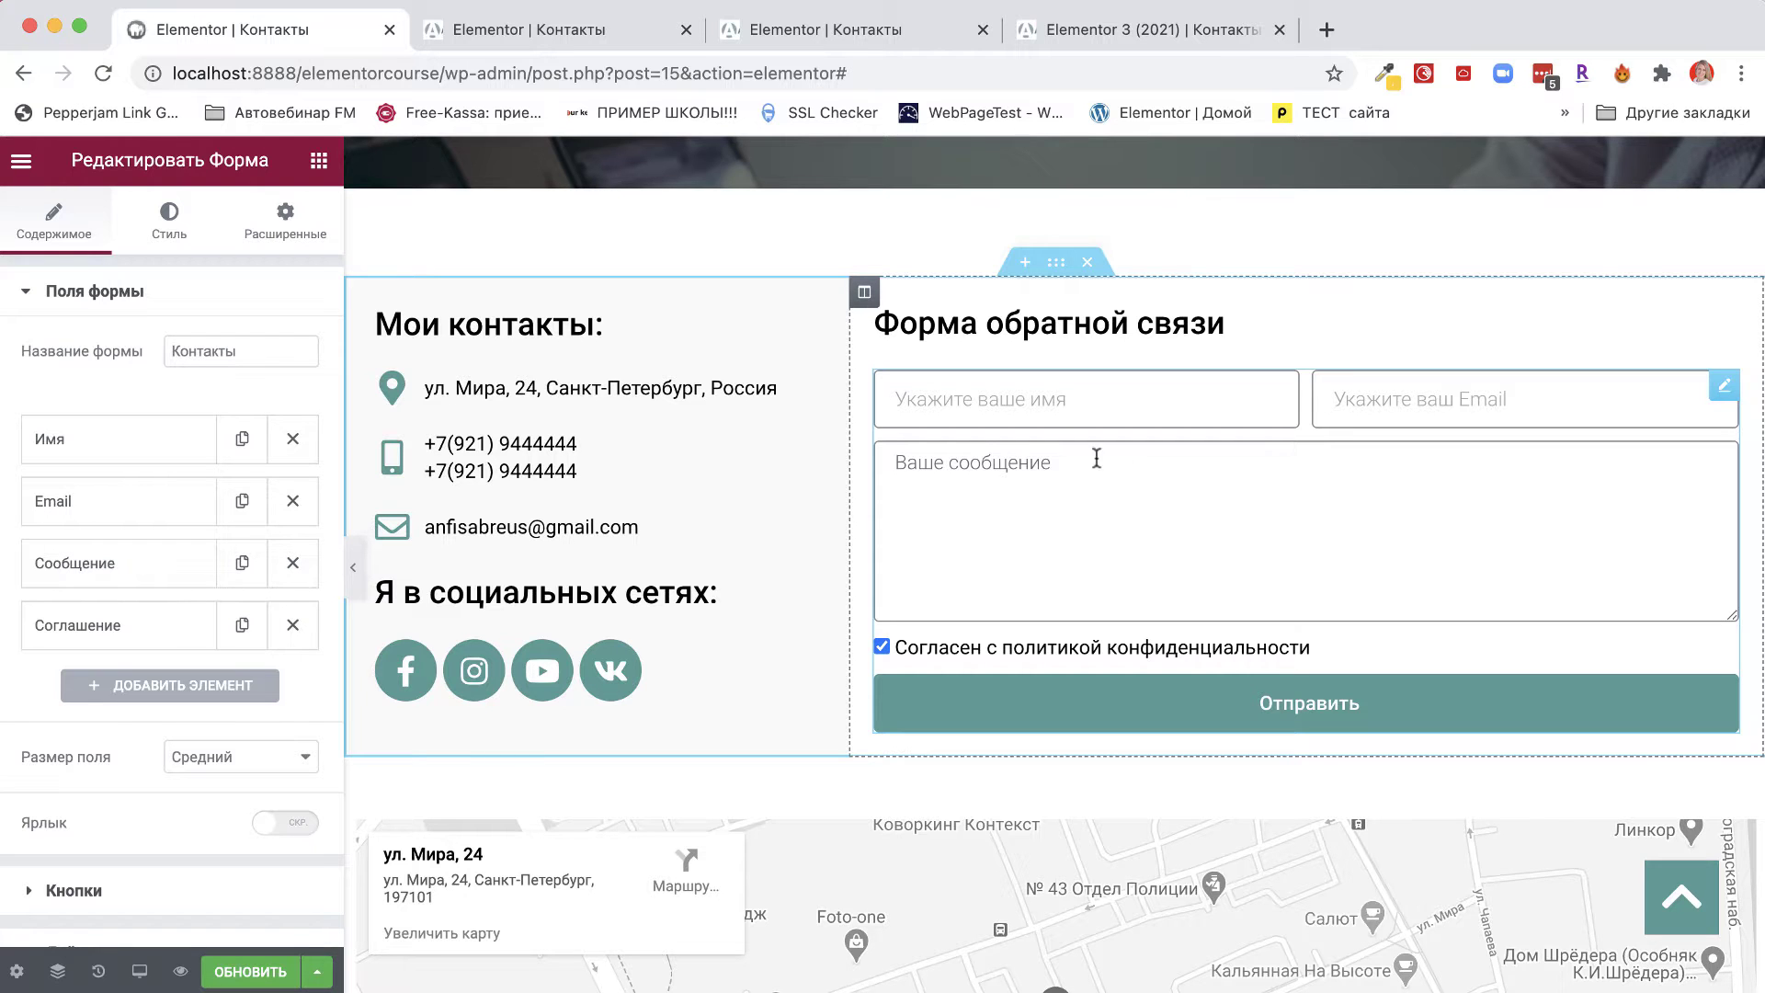
scroll(1106, 514, up, 4)
scroll(1066, 457, down, 2)
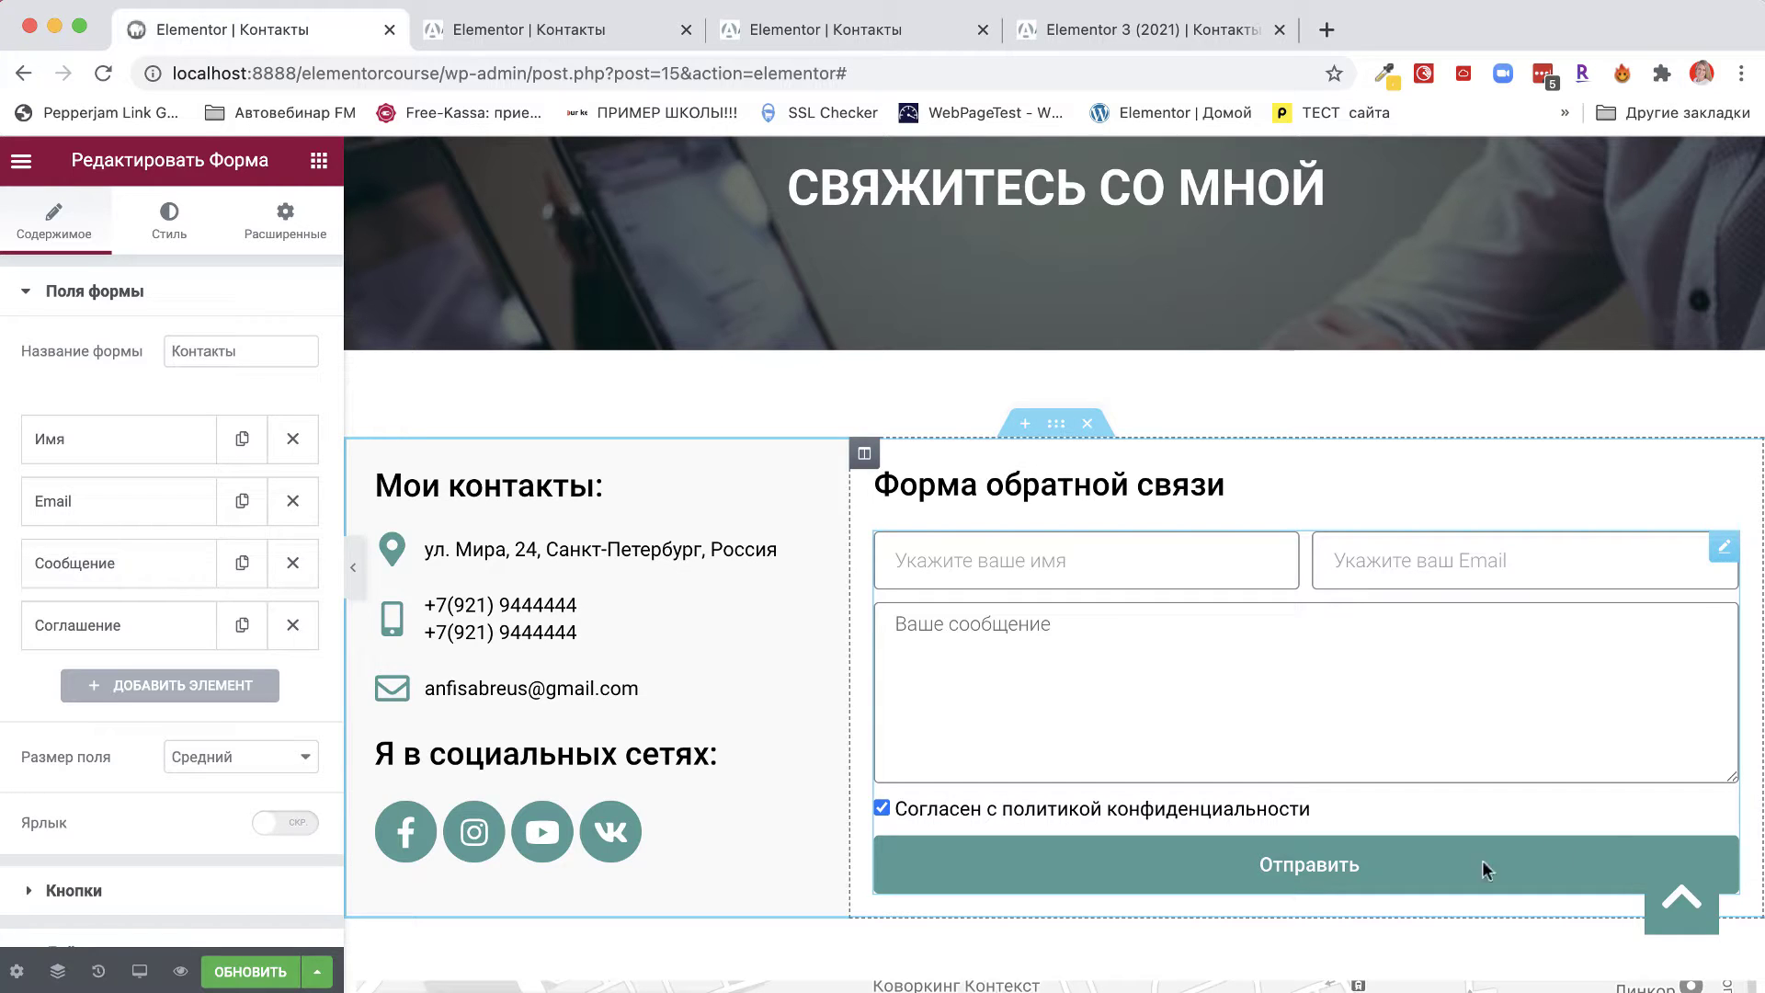
scroll(1644, 651, down, 1)
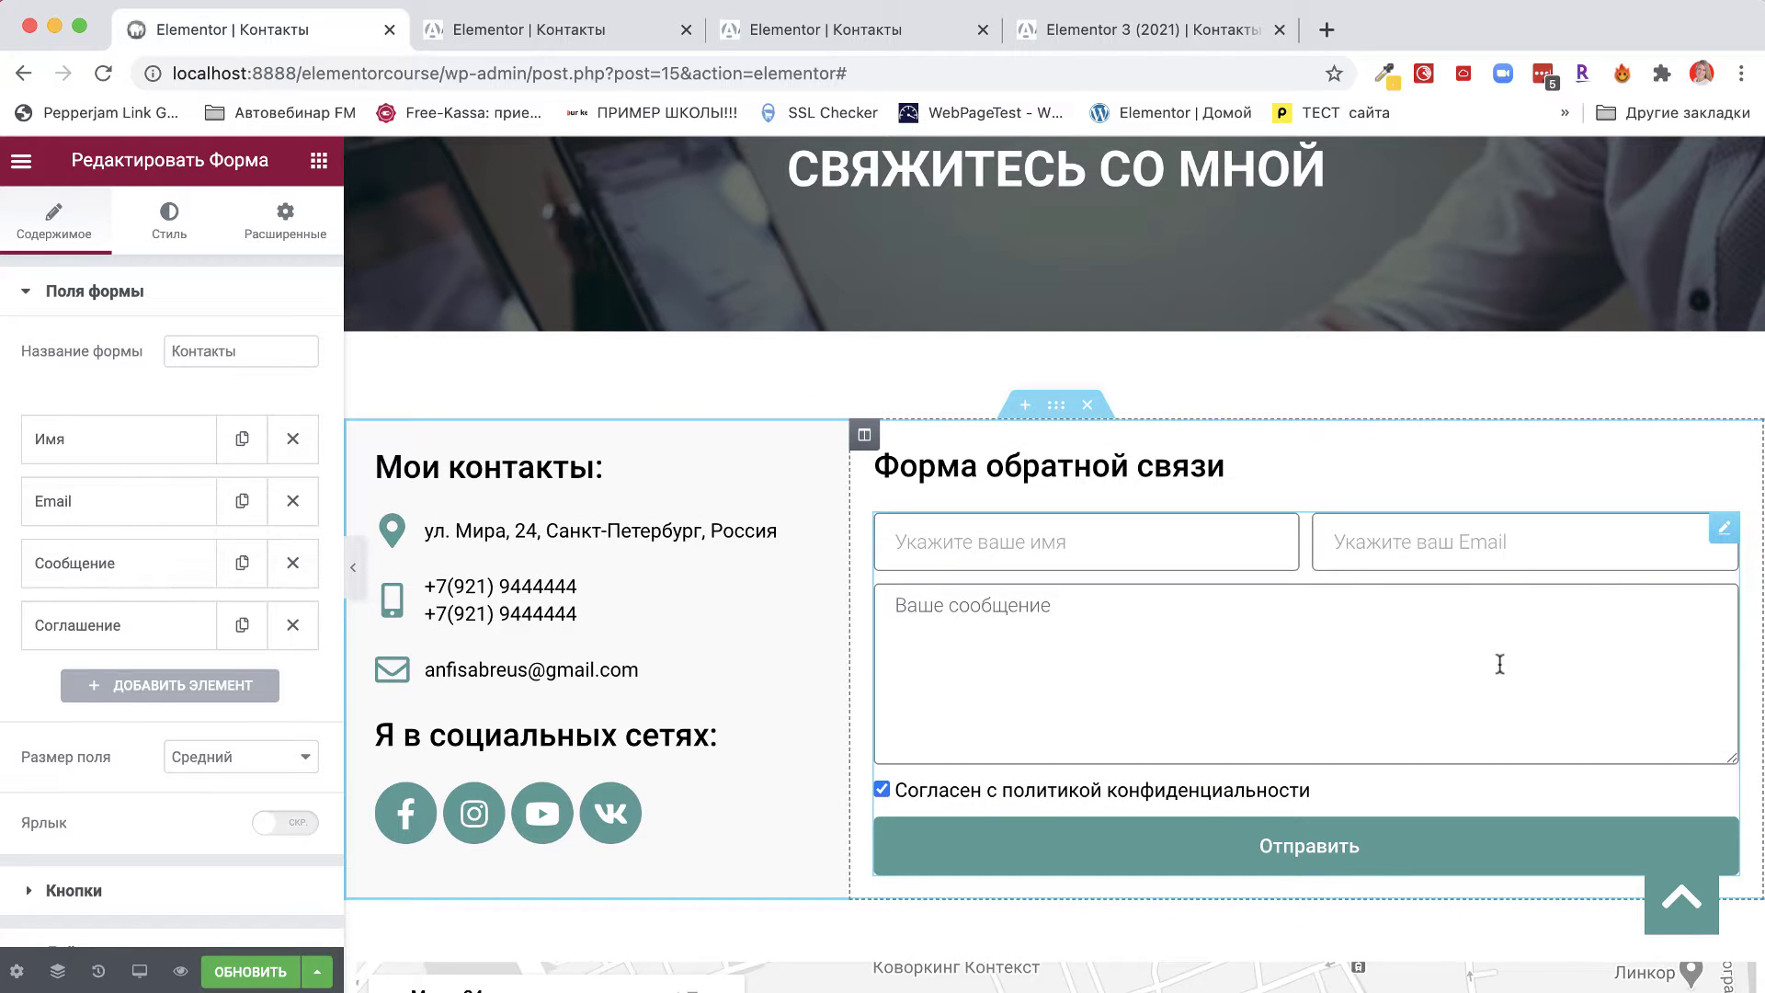
scroll(1458, 655, down, 3)
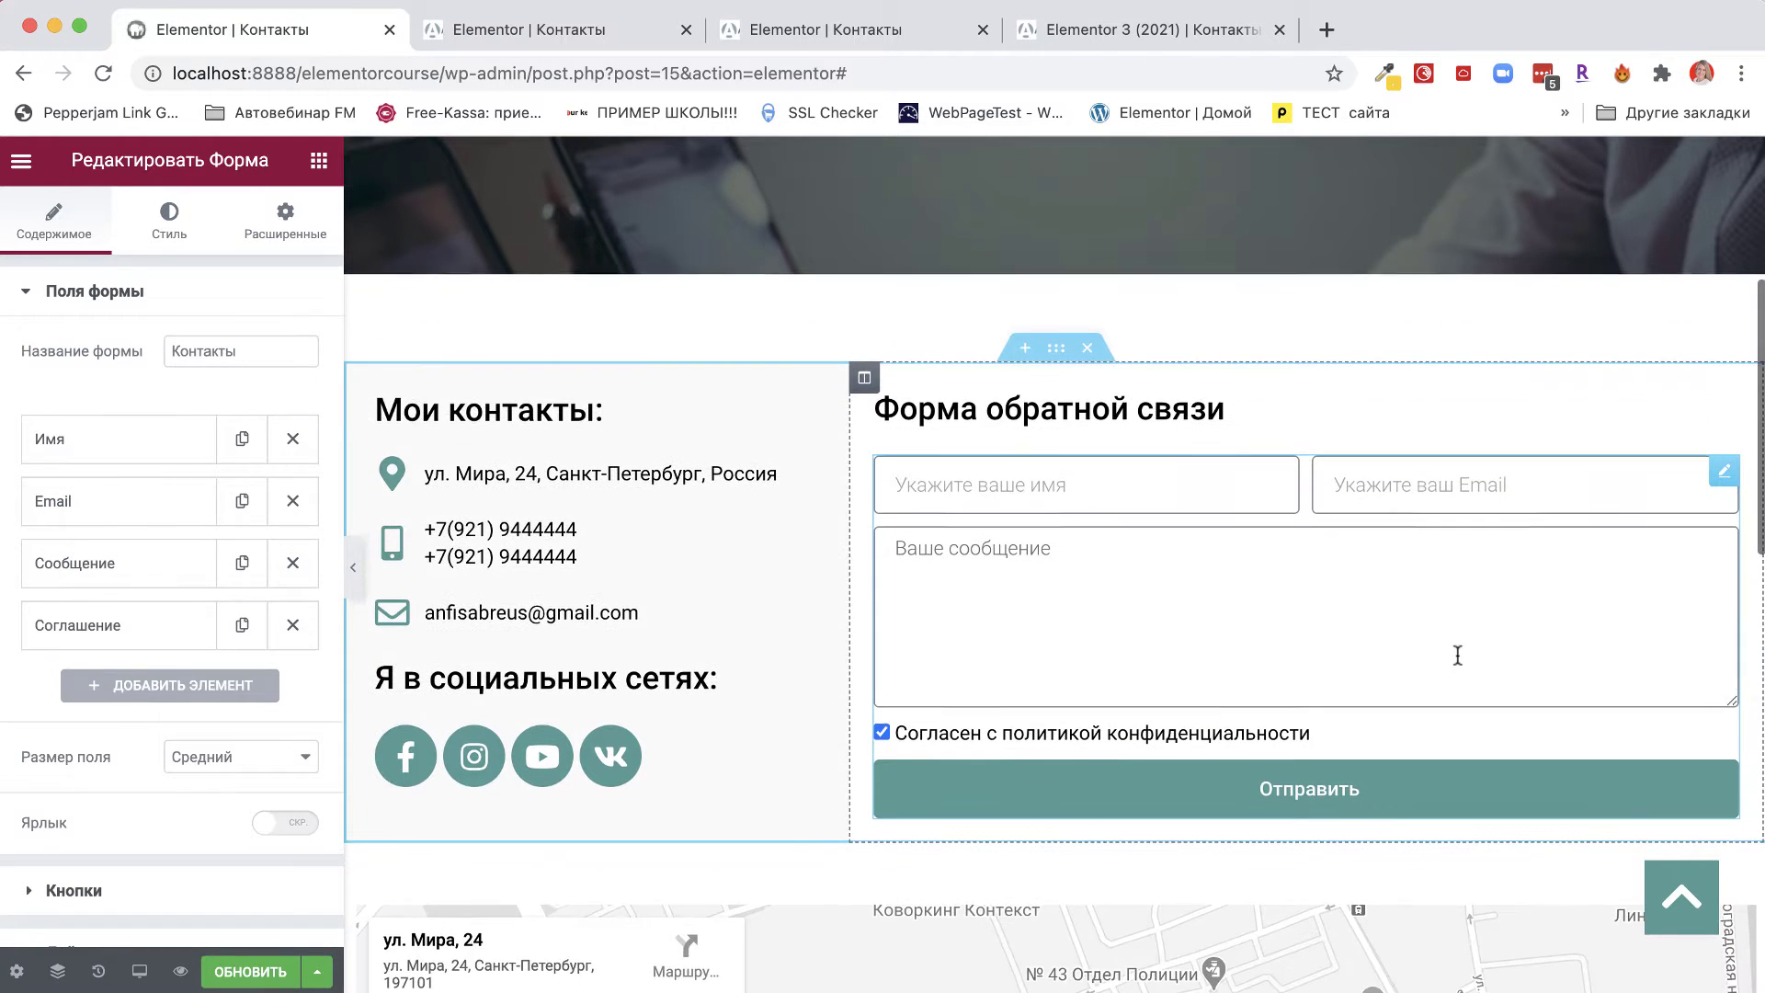
Delete the old feedback form and retitle the heading 'Заказать бесплатную консультацию'.
right_click(1722, 476)
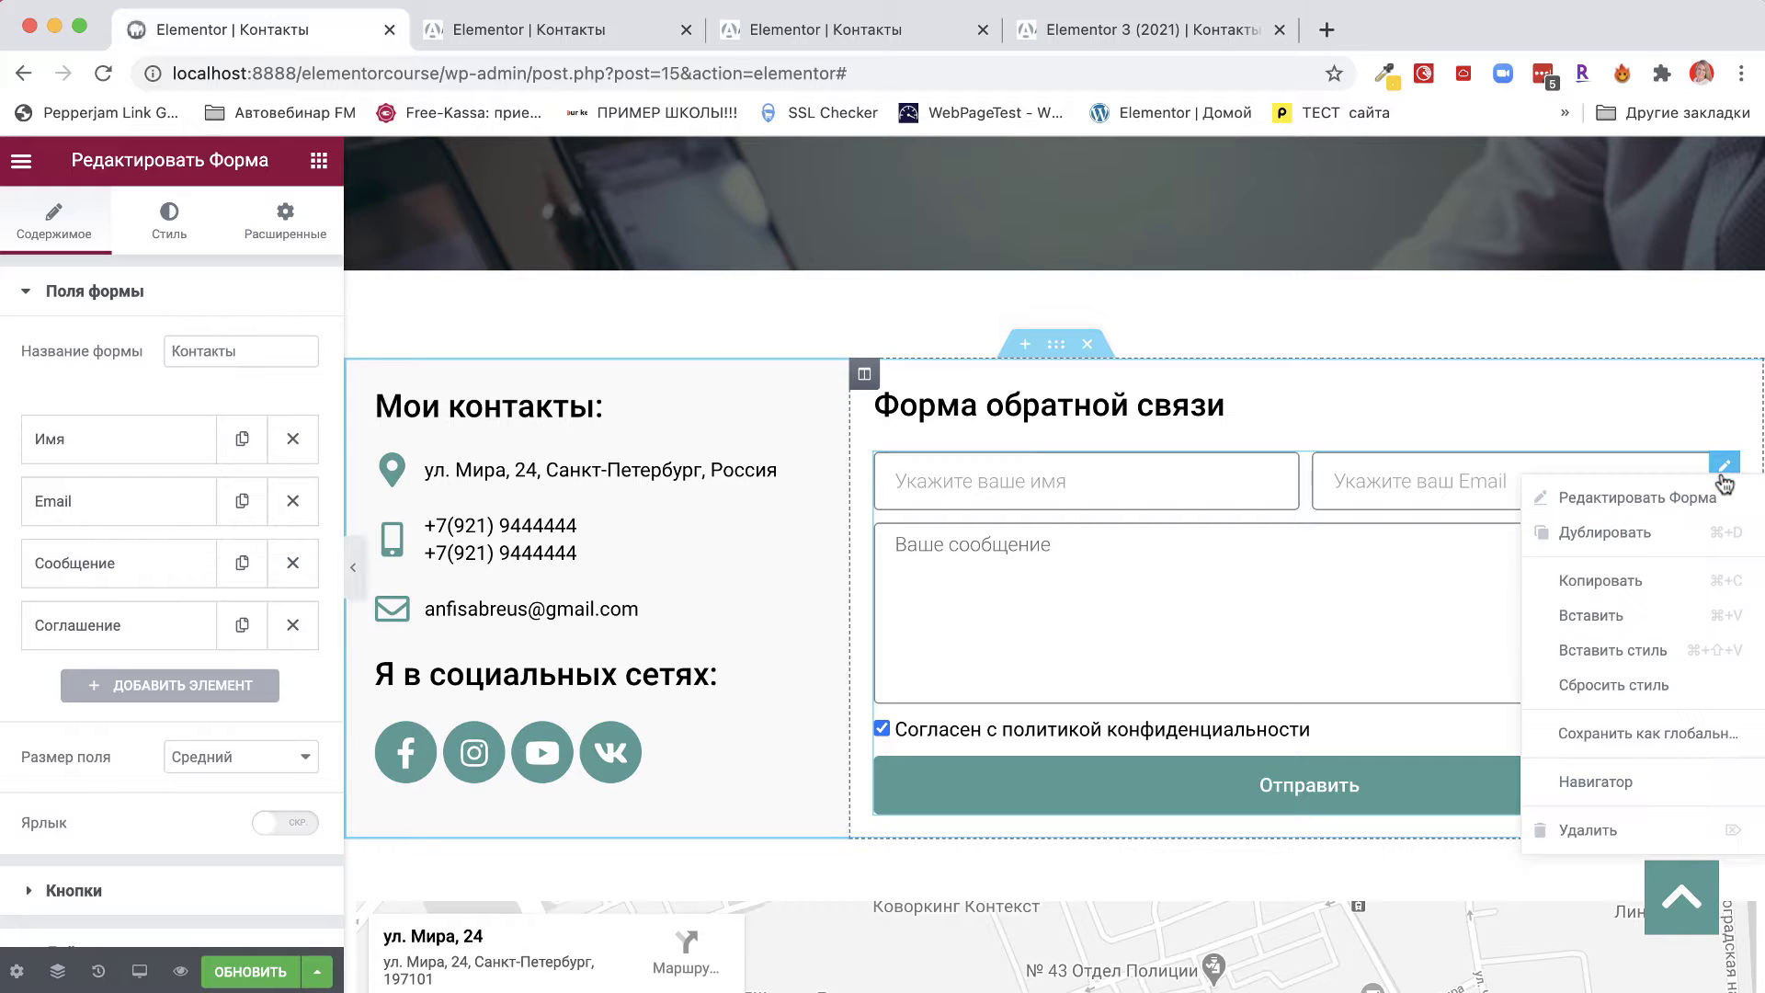
click(1569, 832)
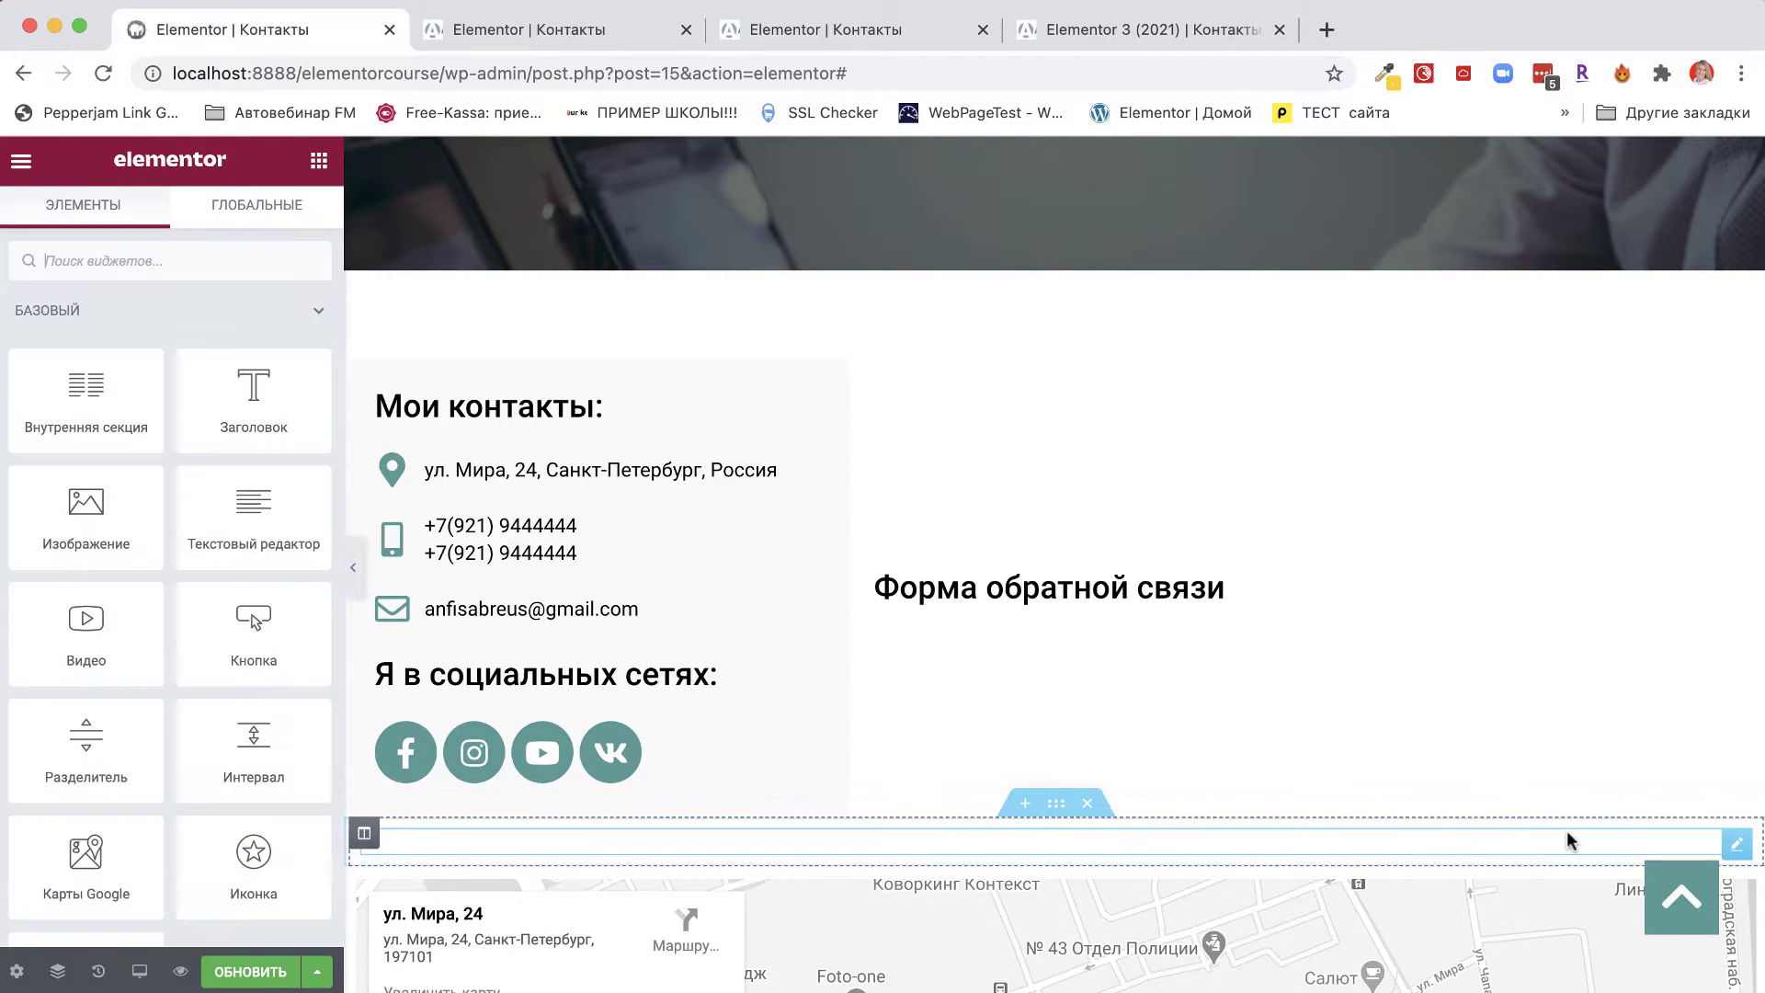
click(933, 593)
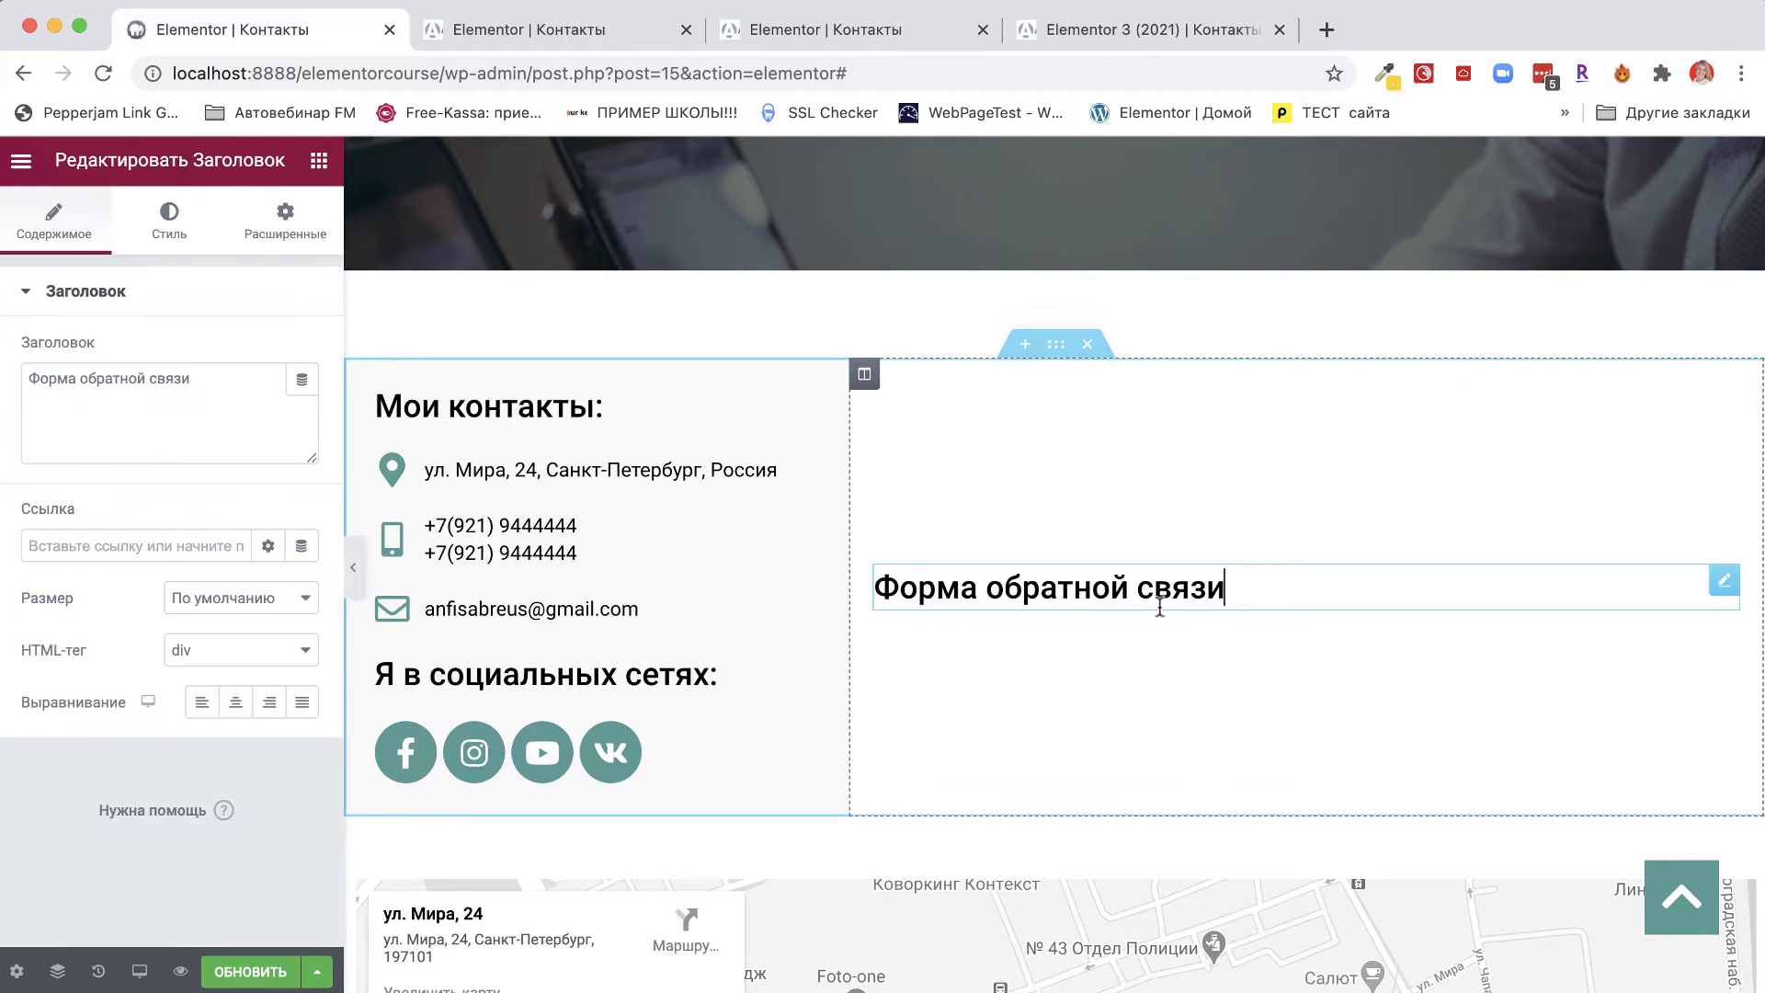
drag(1261, 591, 868, 584)
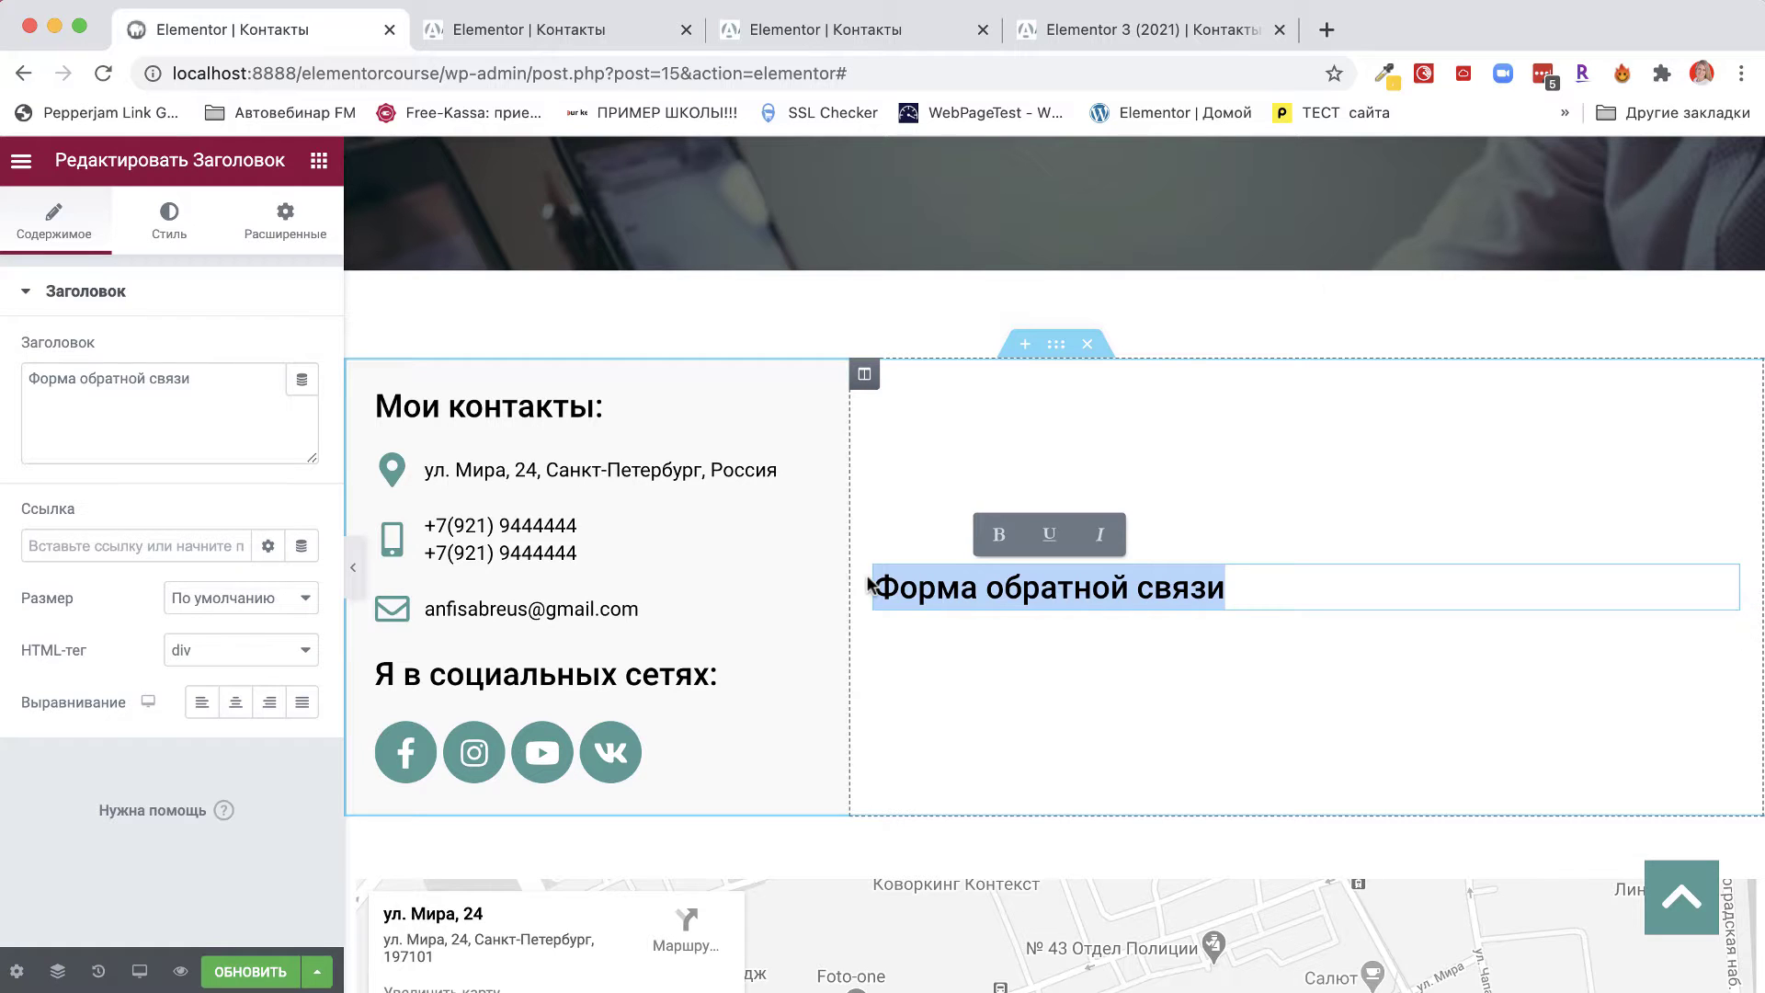
text(За)
key(BackSpace)
key(BackSpace)
text(За)
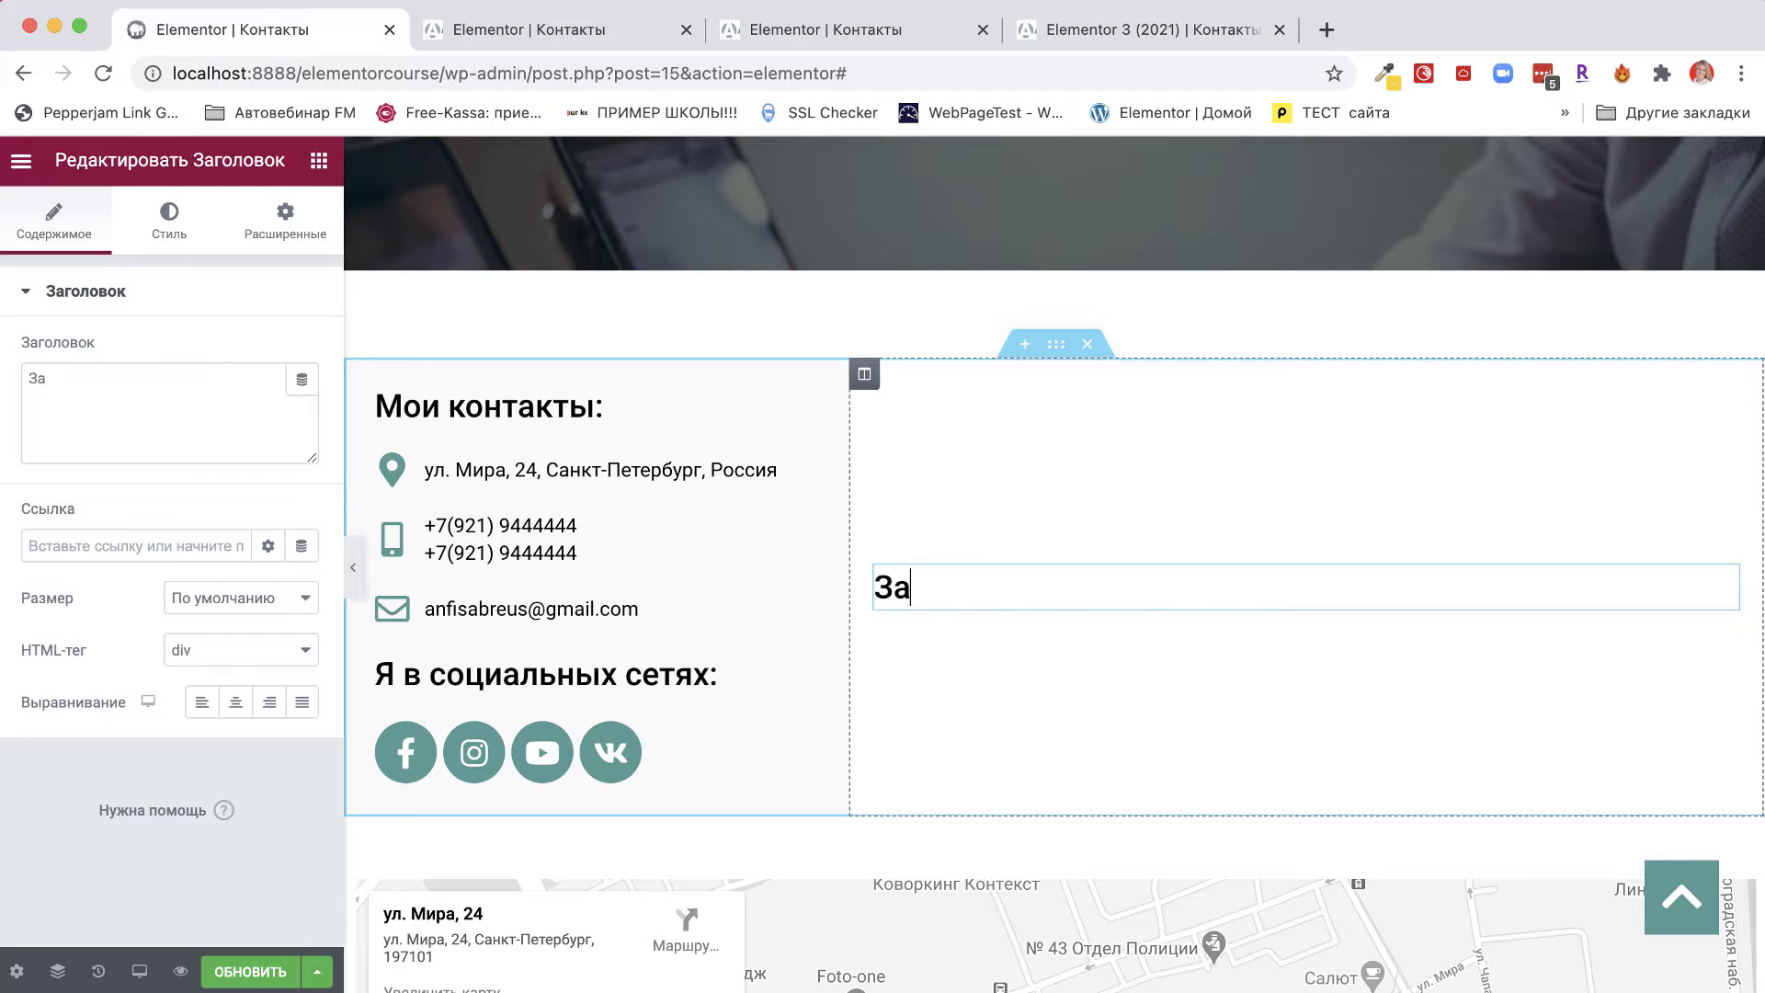
text(казать бесплат)
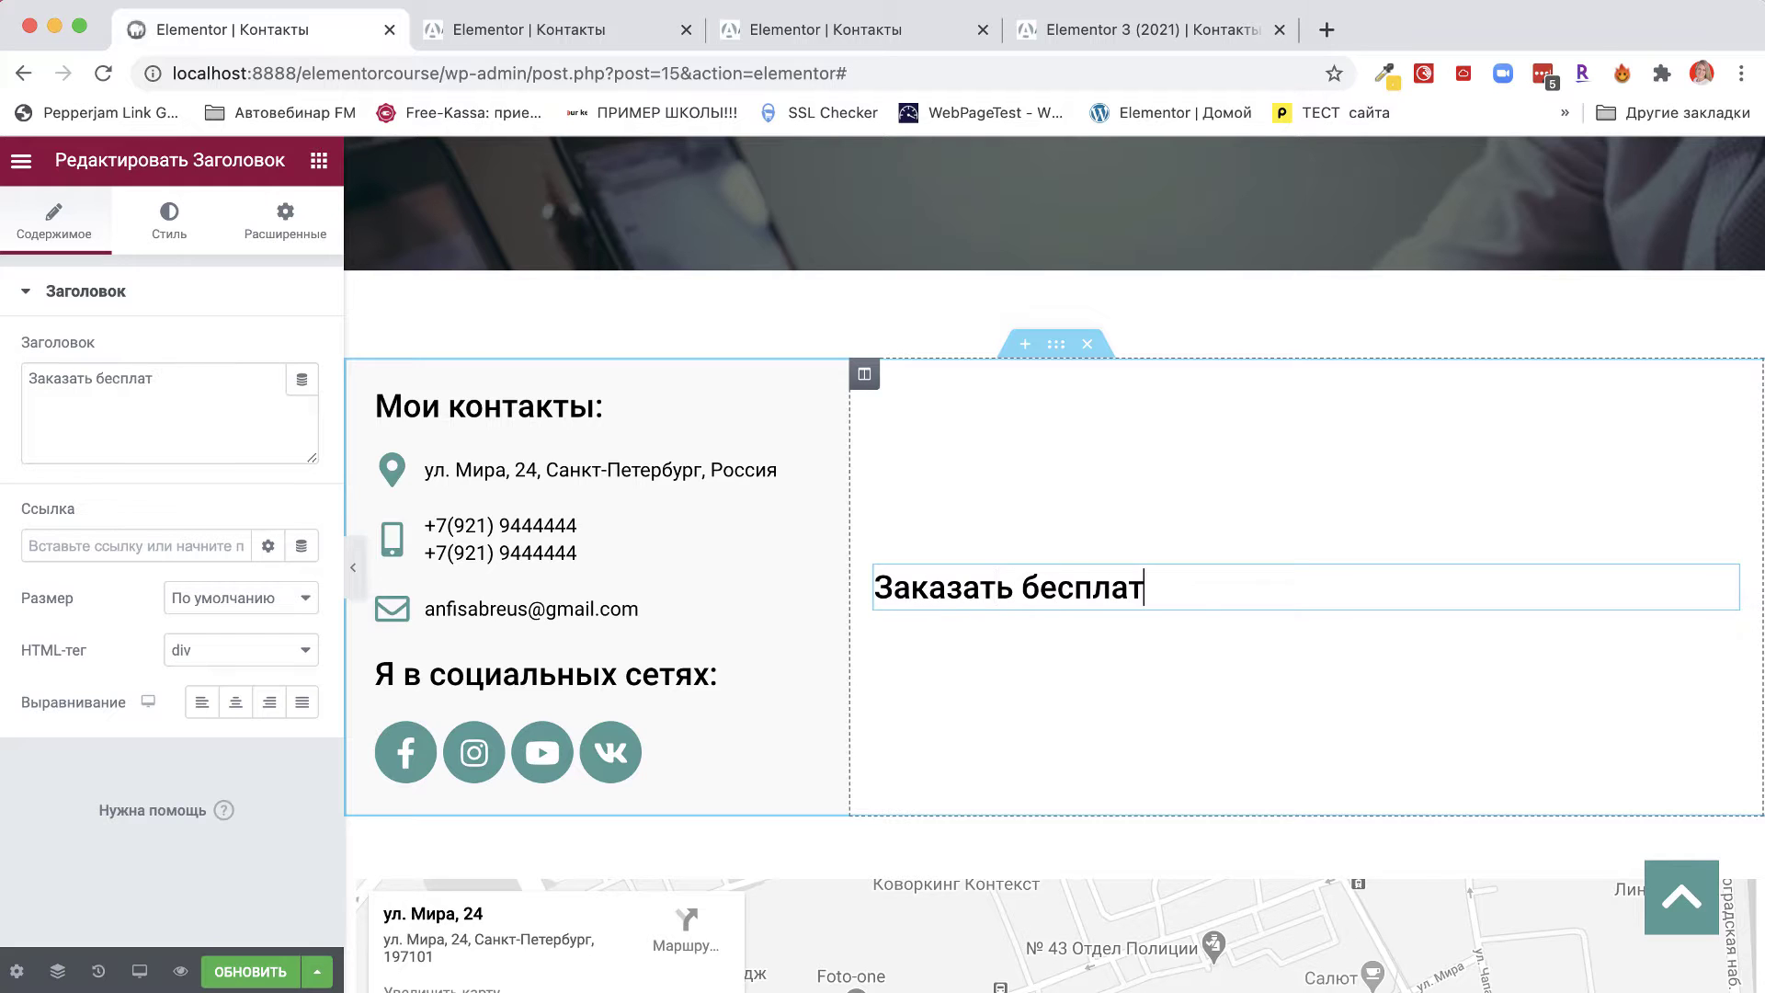
text(ную консультац)
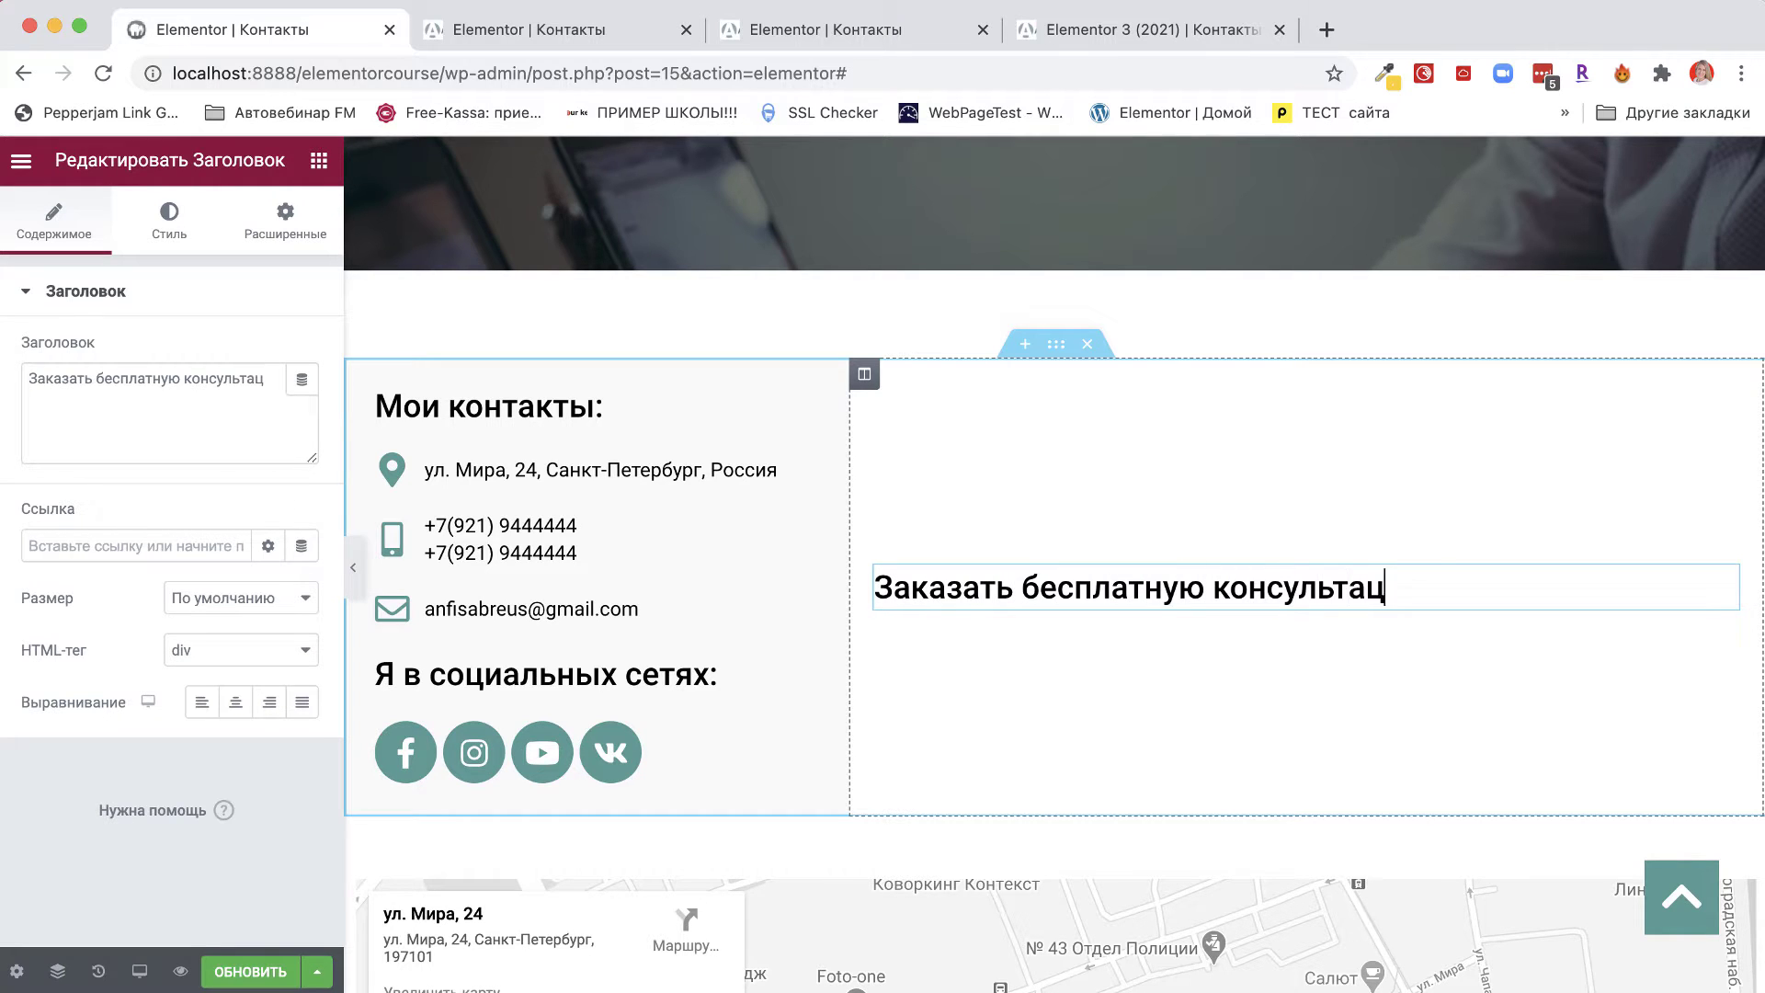
text(ию)
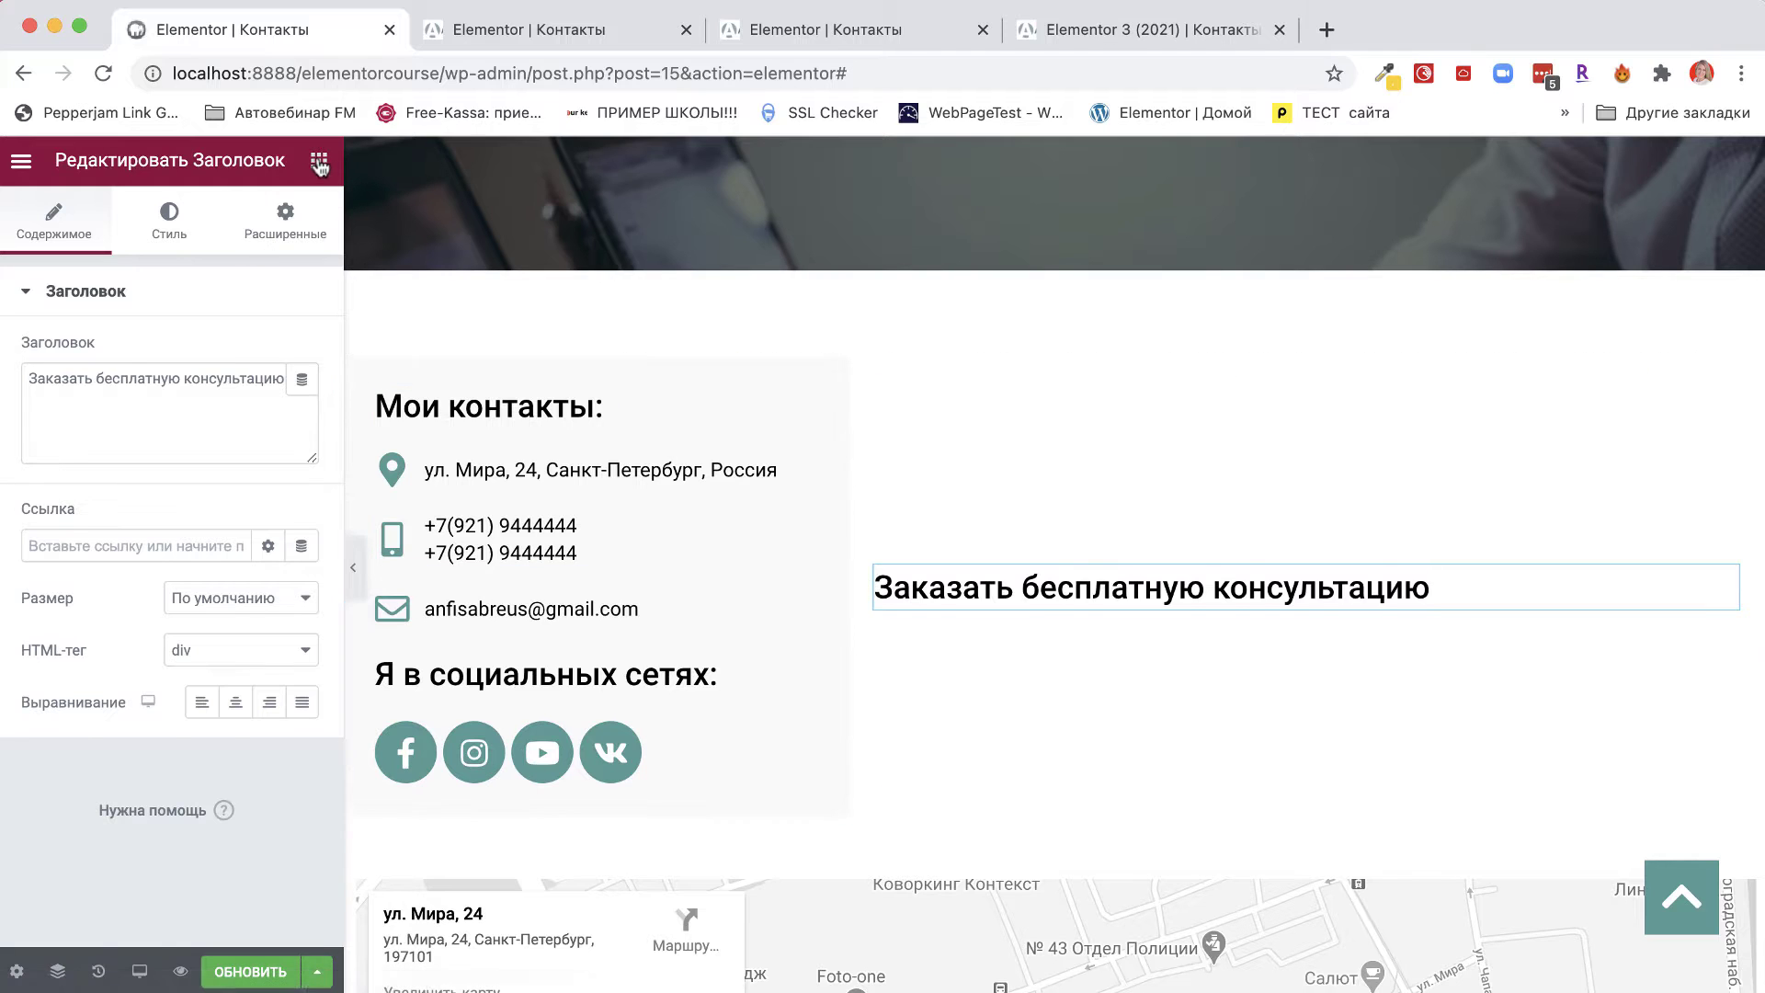
click(319, 164)
scroll(212, 749, down, 6)
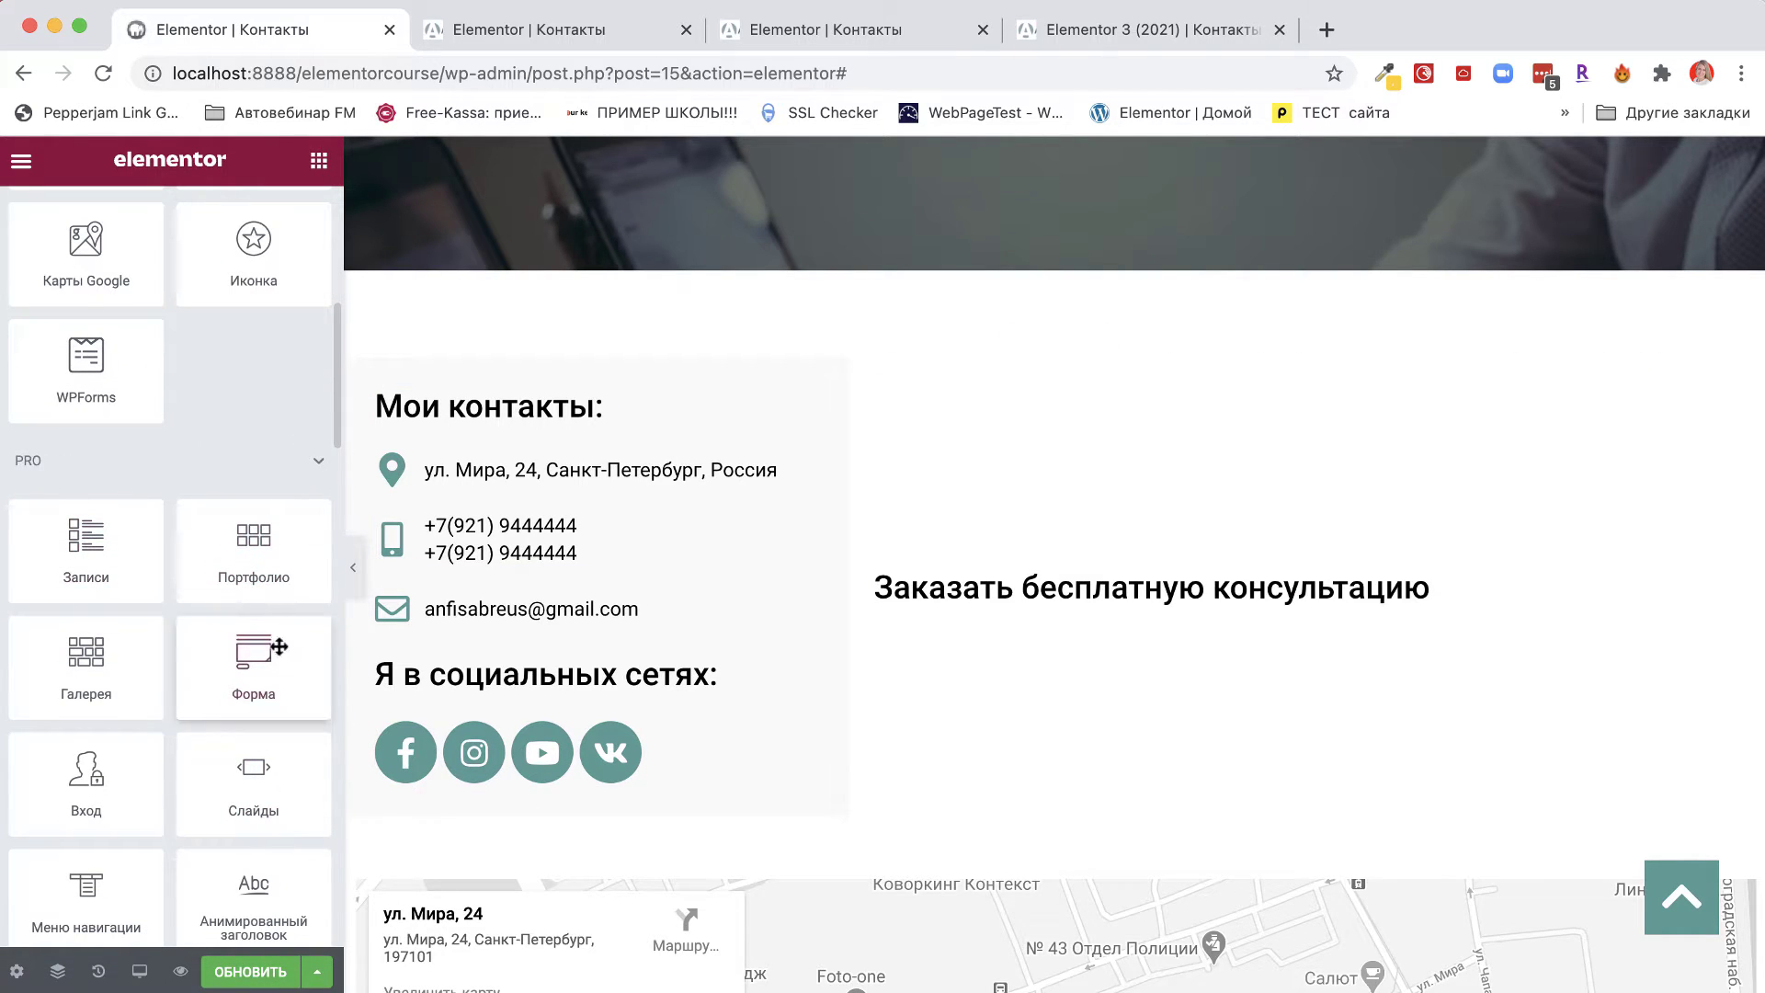
Drop a PRO Форма widget under the heading and add a fourth field to it.
drag(279, 647, 1064, 594)
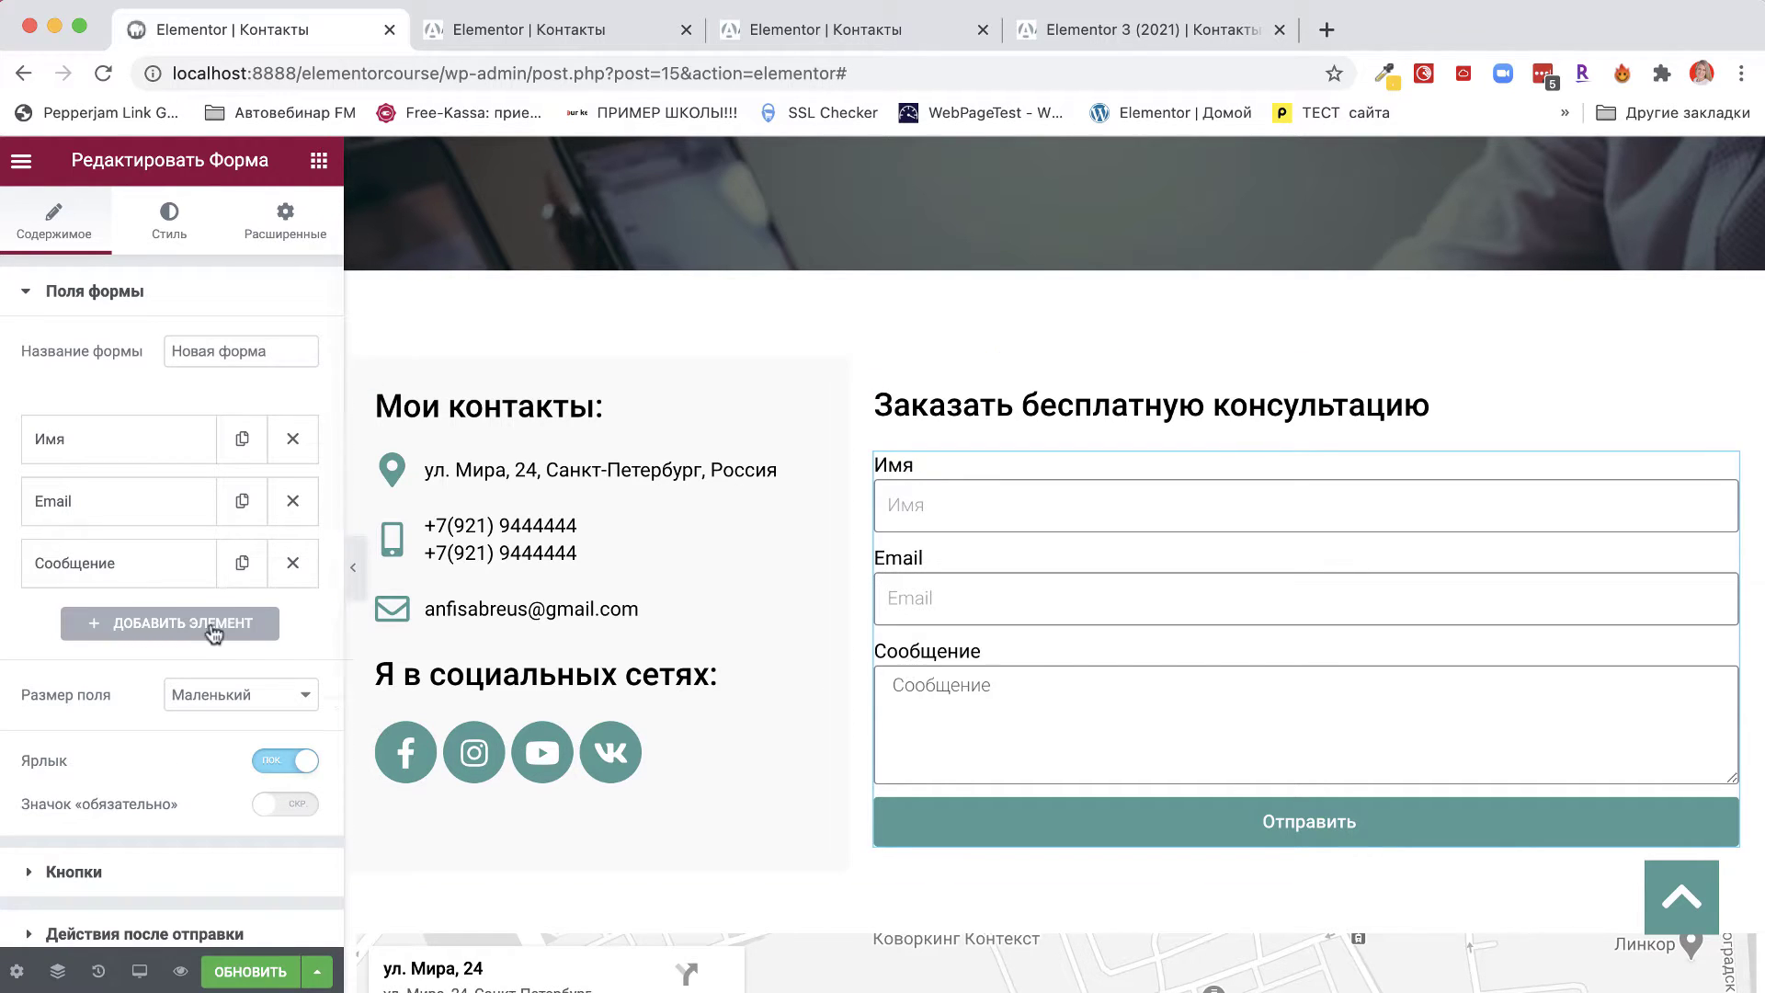
click(153, 629)
scroll(166, 634, down, 3)
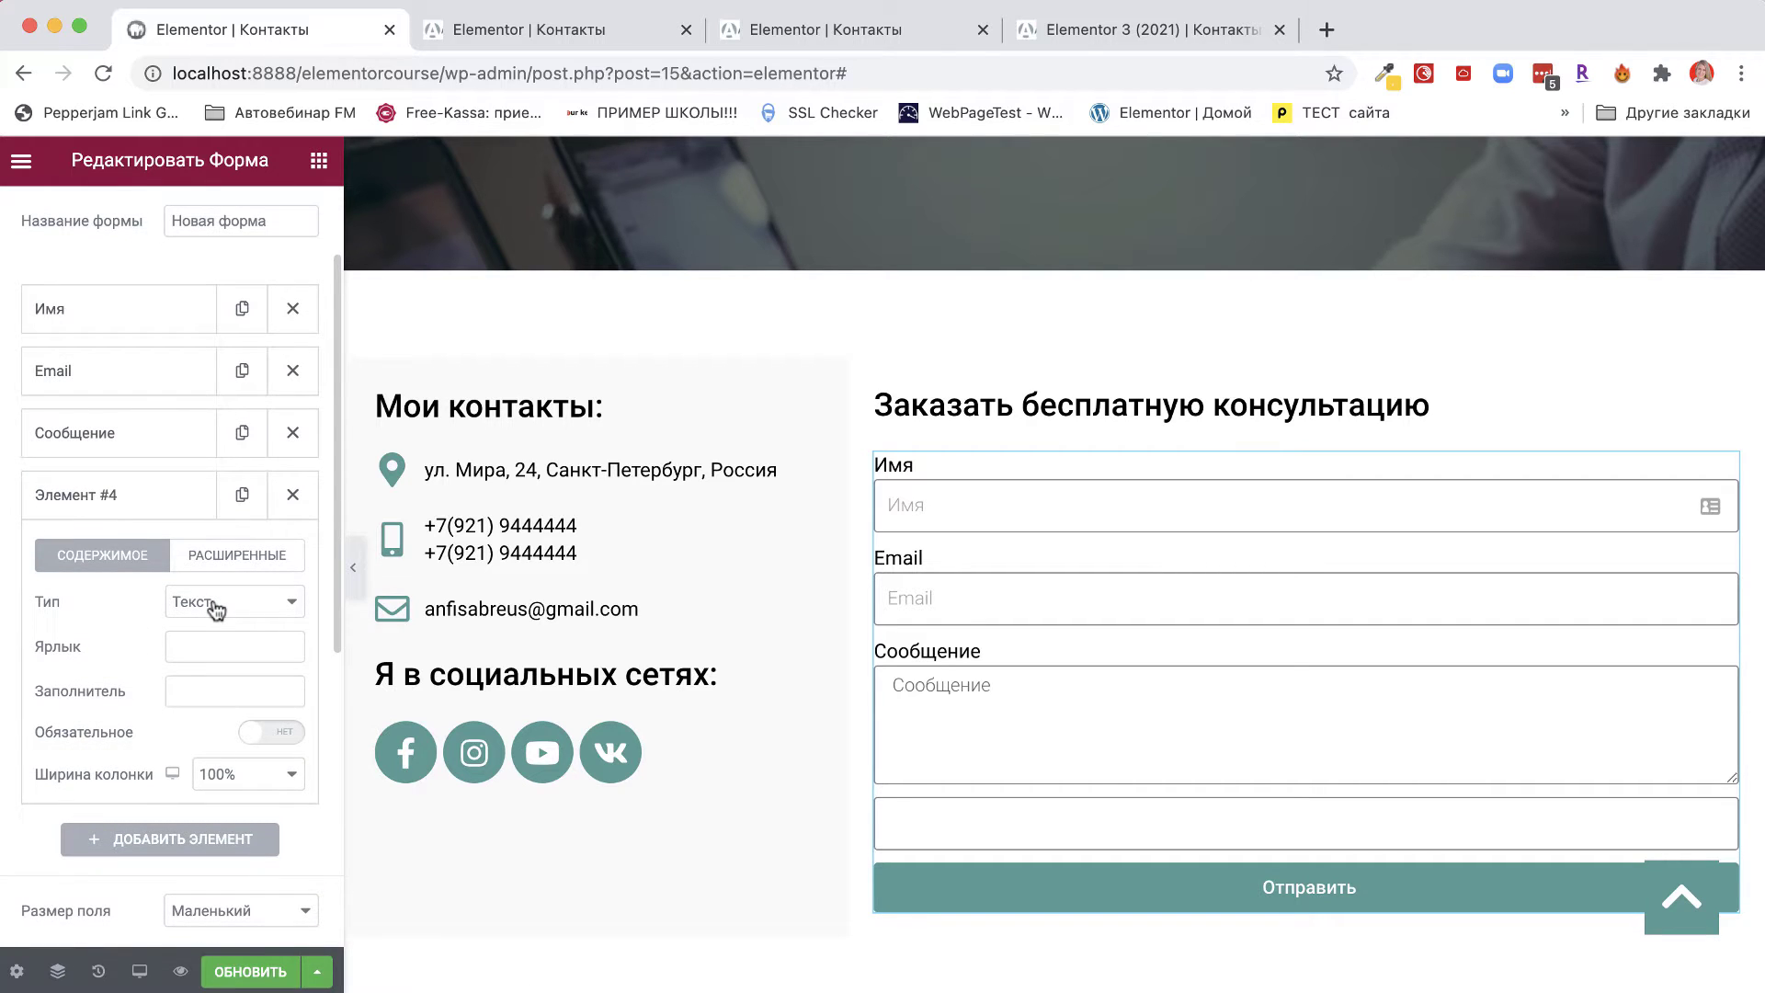
Turn the fourth field into a Выпадающий список labelled 'Вас интересует создание'.
click(216, 604)
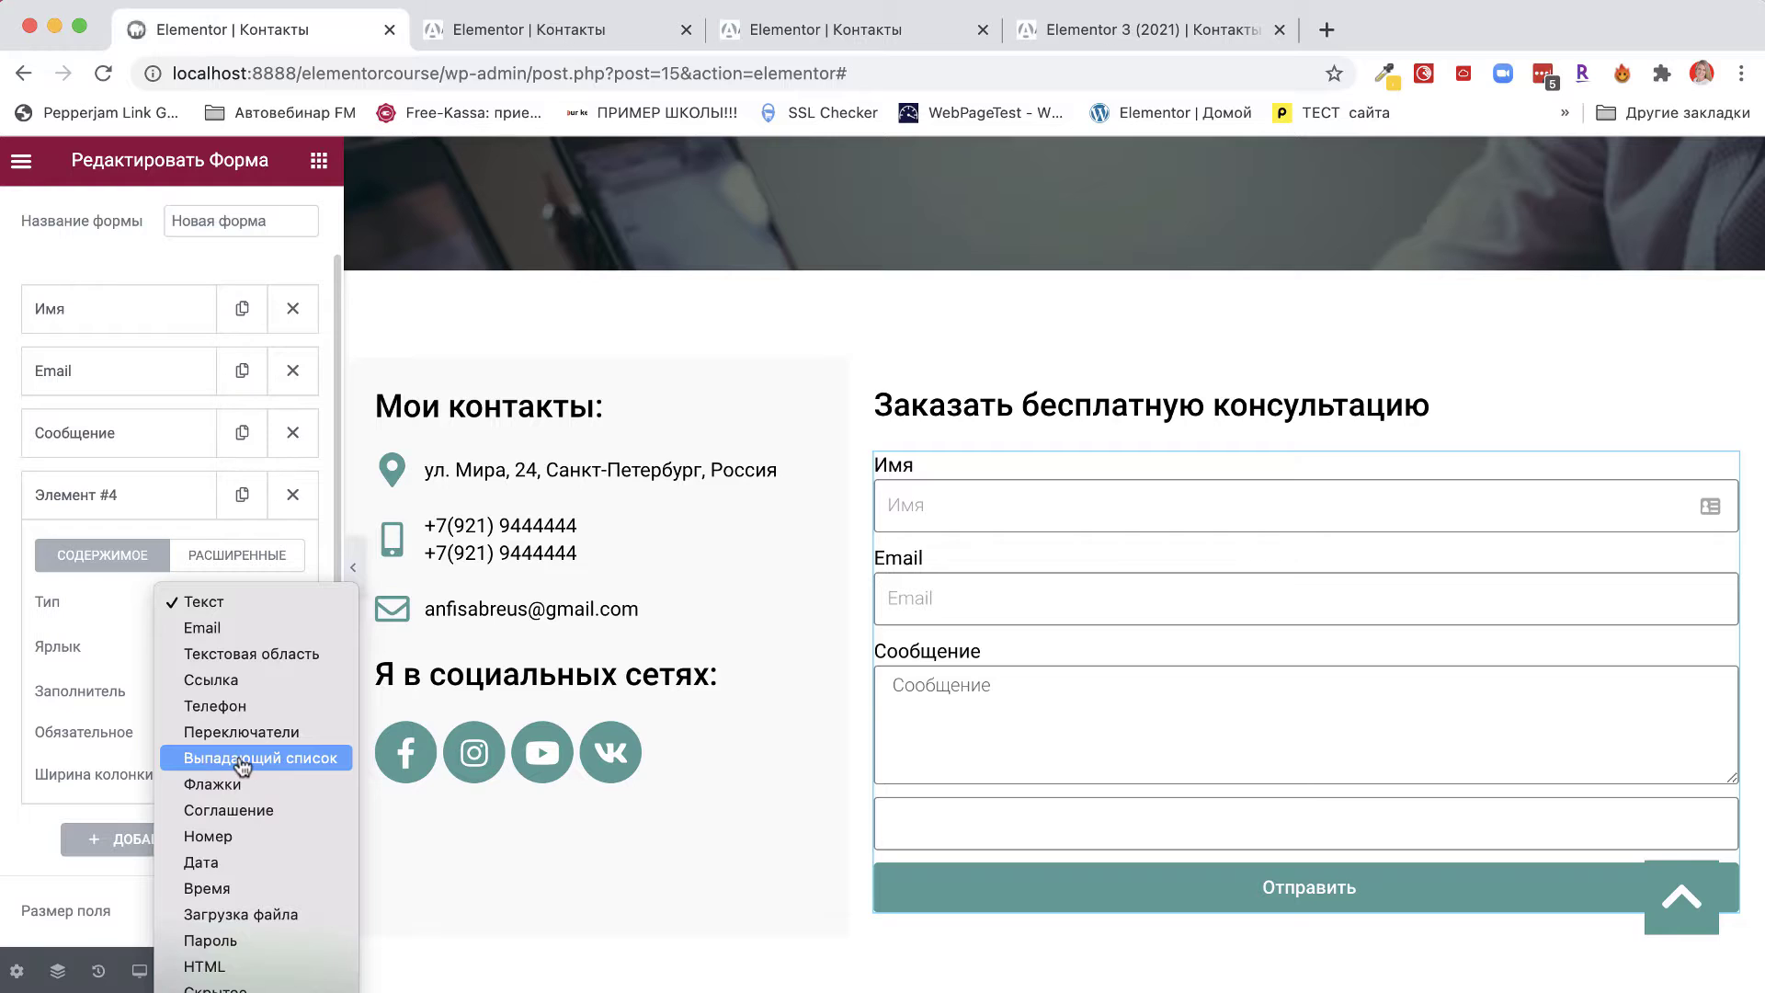
click(241, 763)
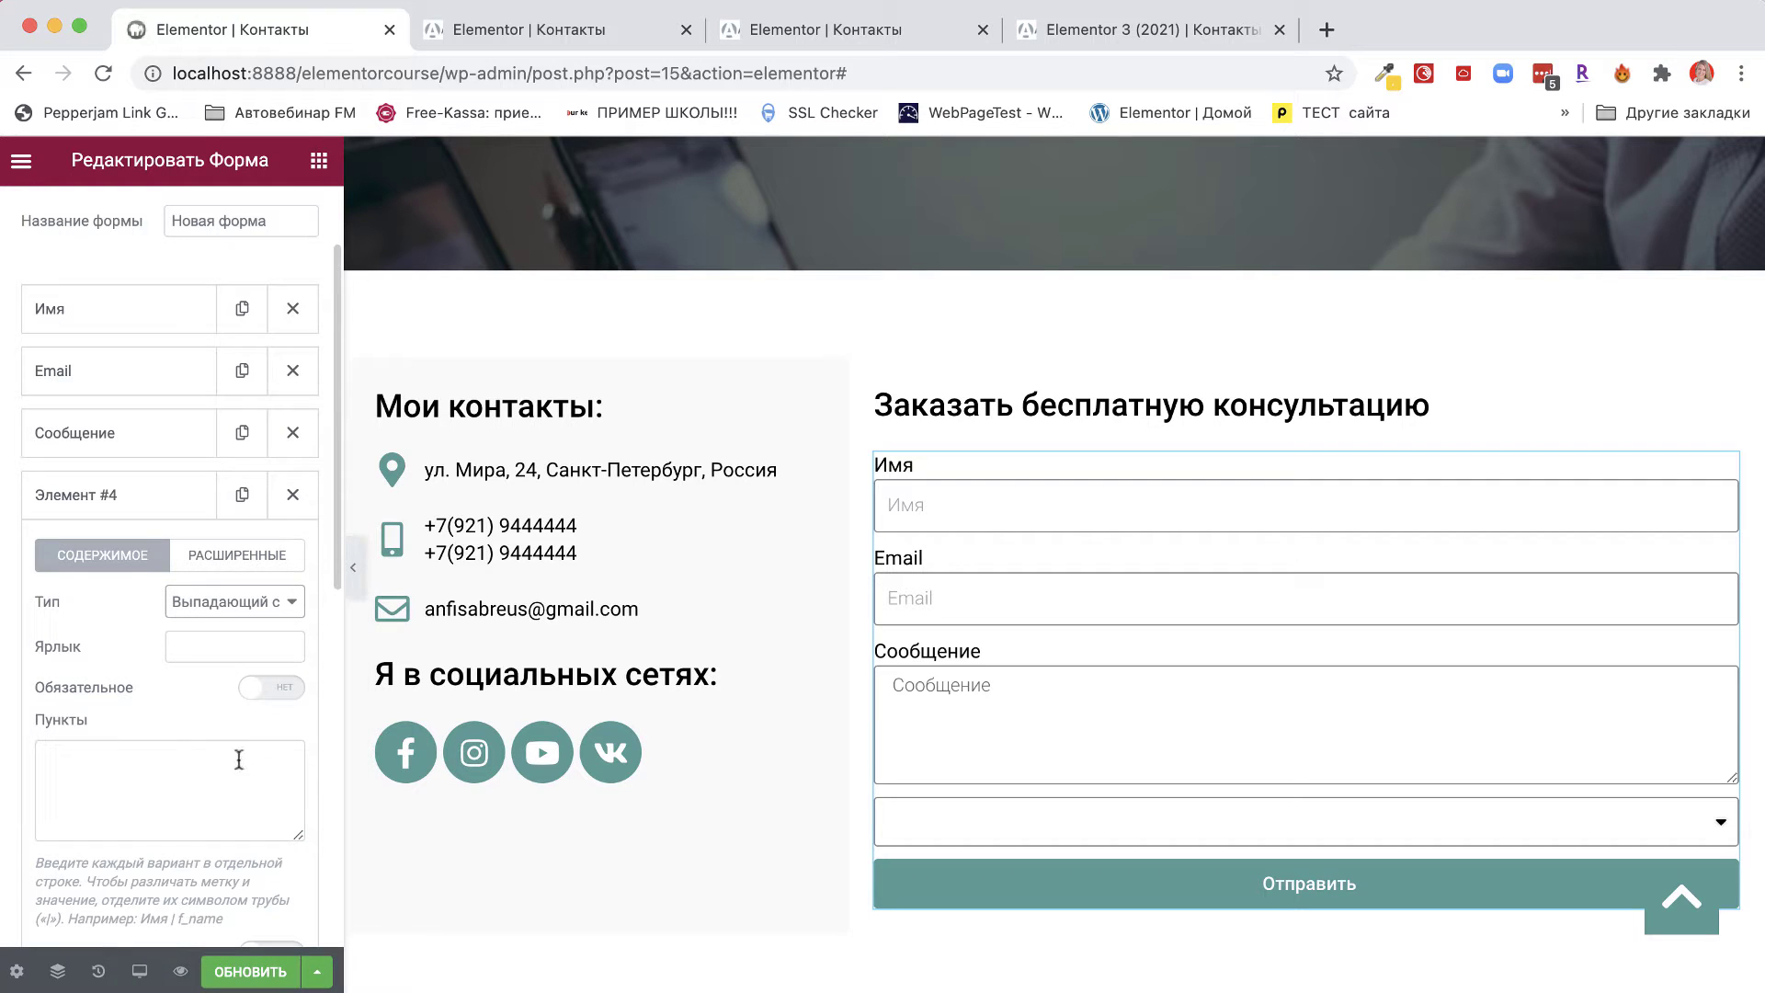
click(197, 648)
text(Вас интересует создание)
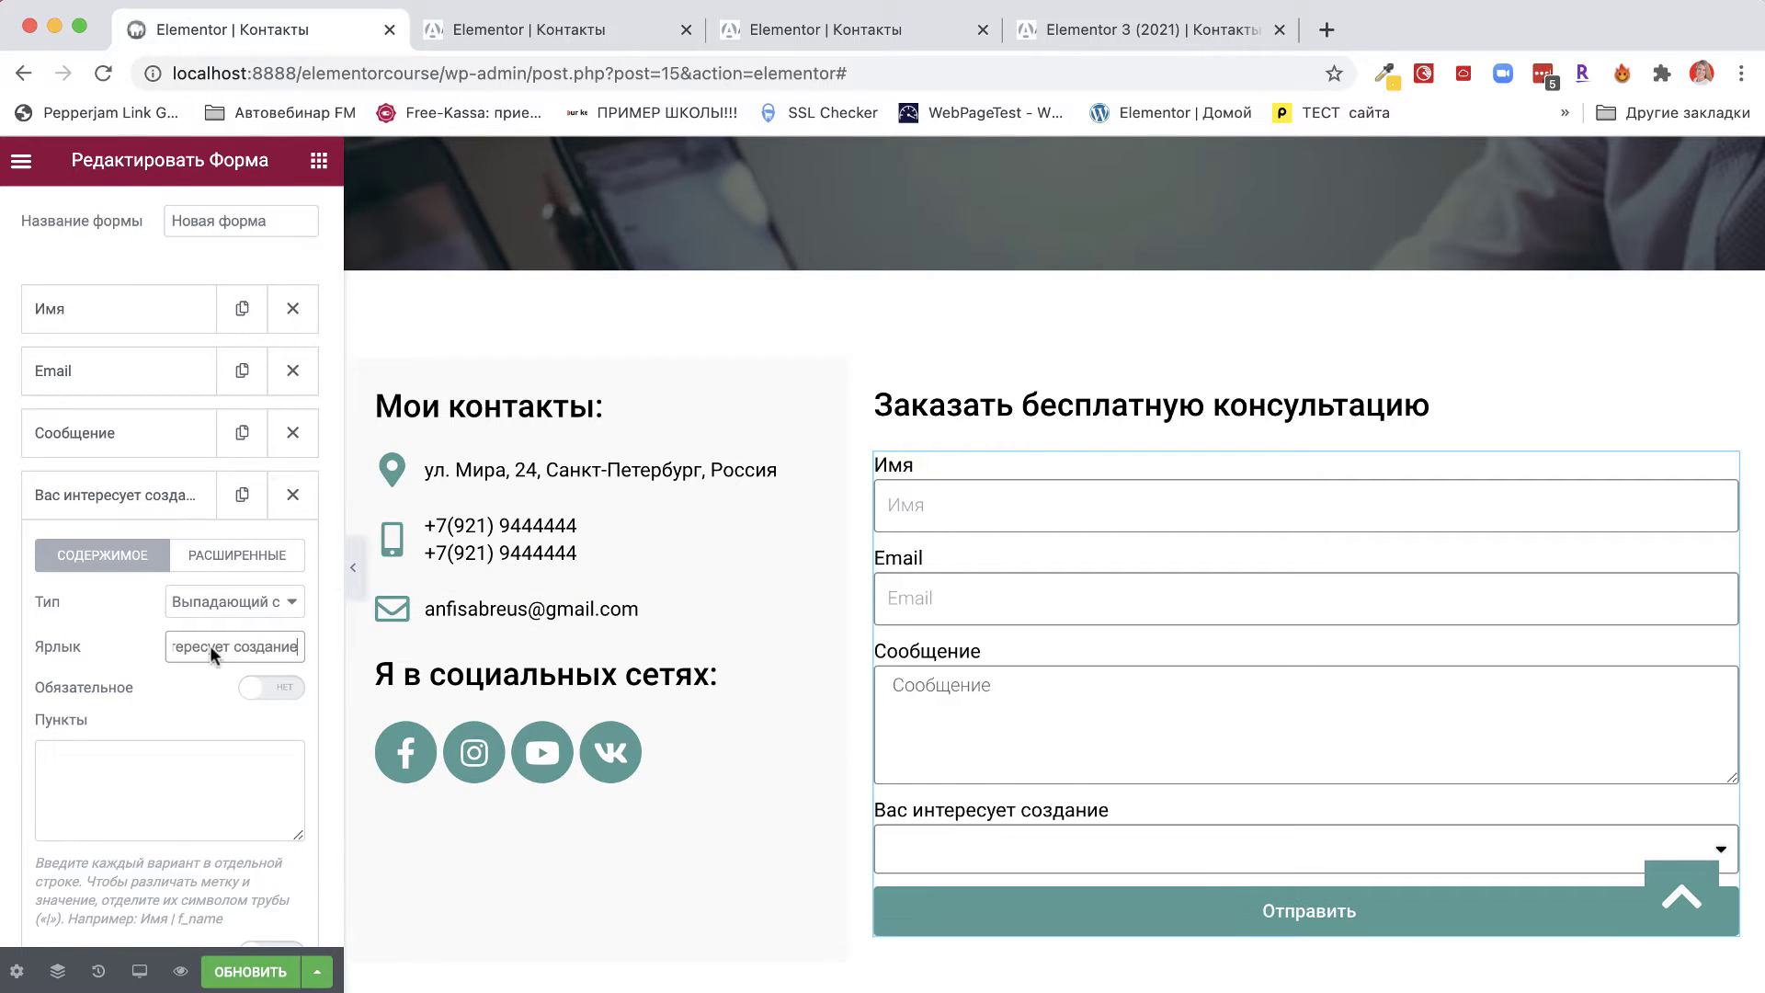
key(super+a)
drag(239, 656, 329, 647)
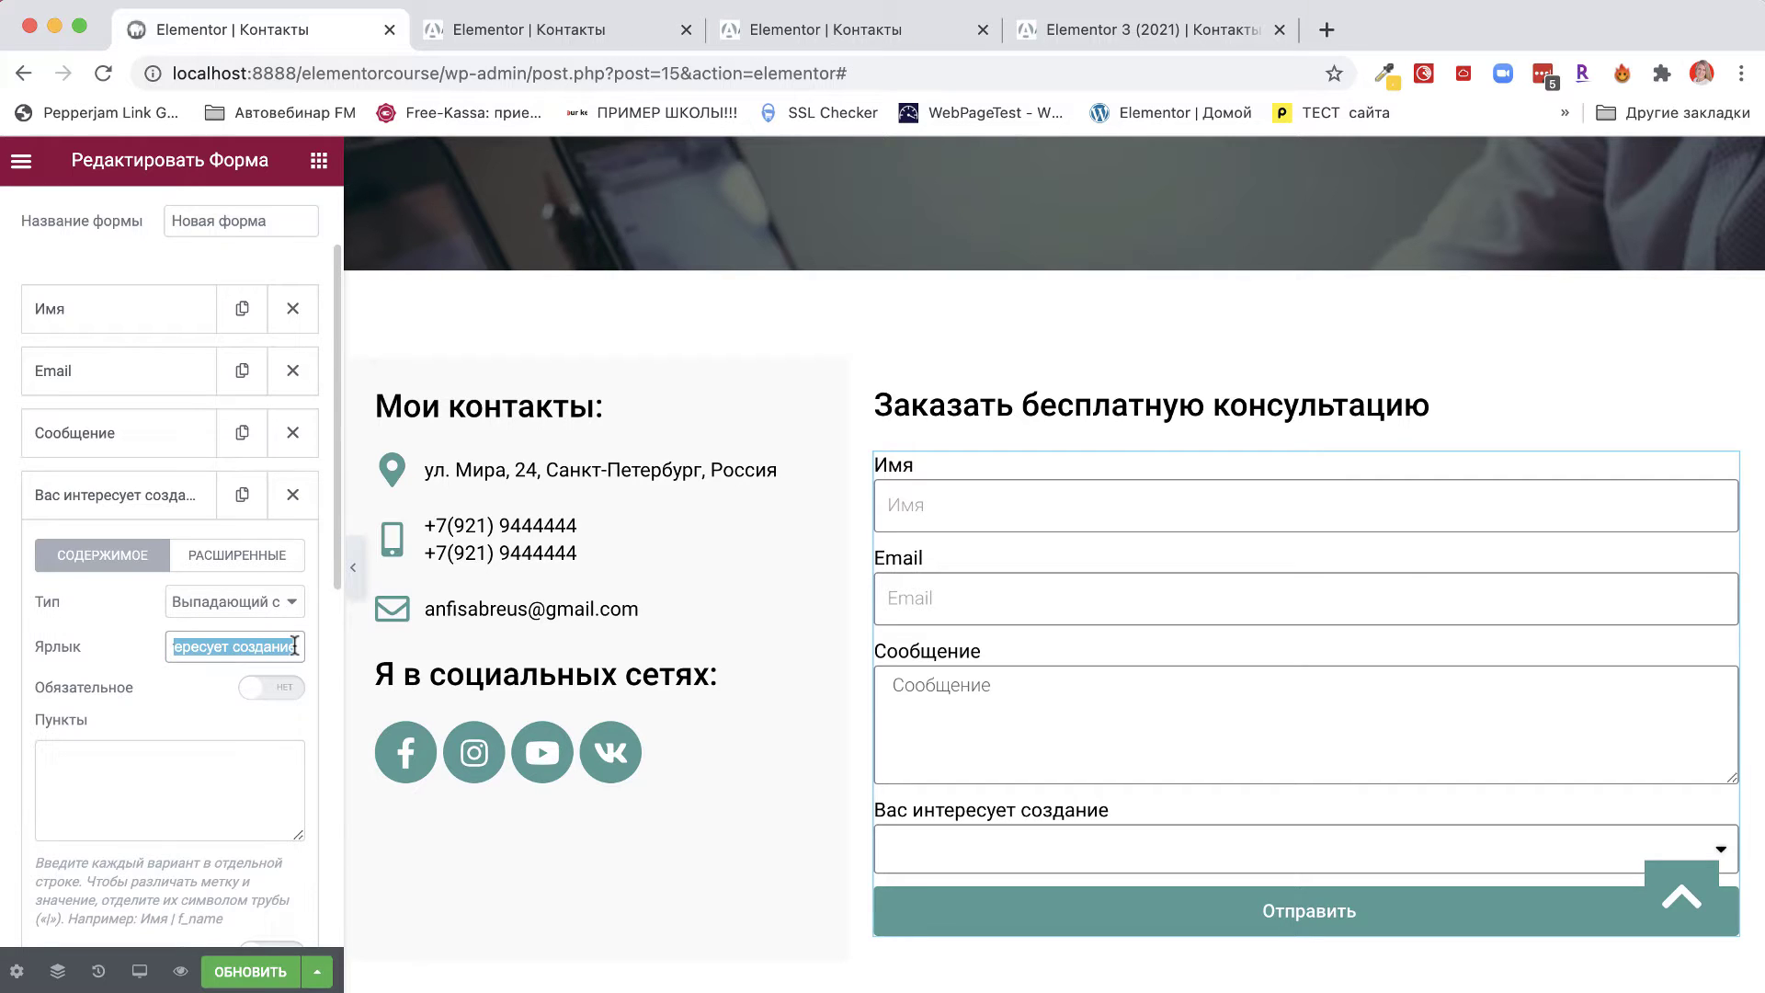
Fill the dropdown's Пункты with Блога, Интернет-магазина and Онлайн-школы.
click(83, 763)
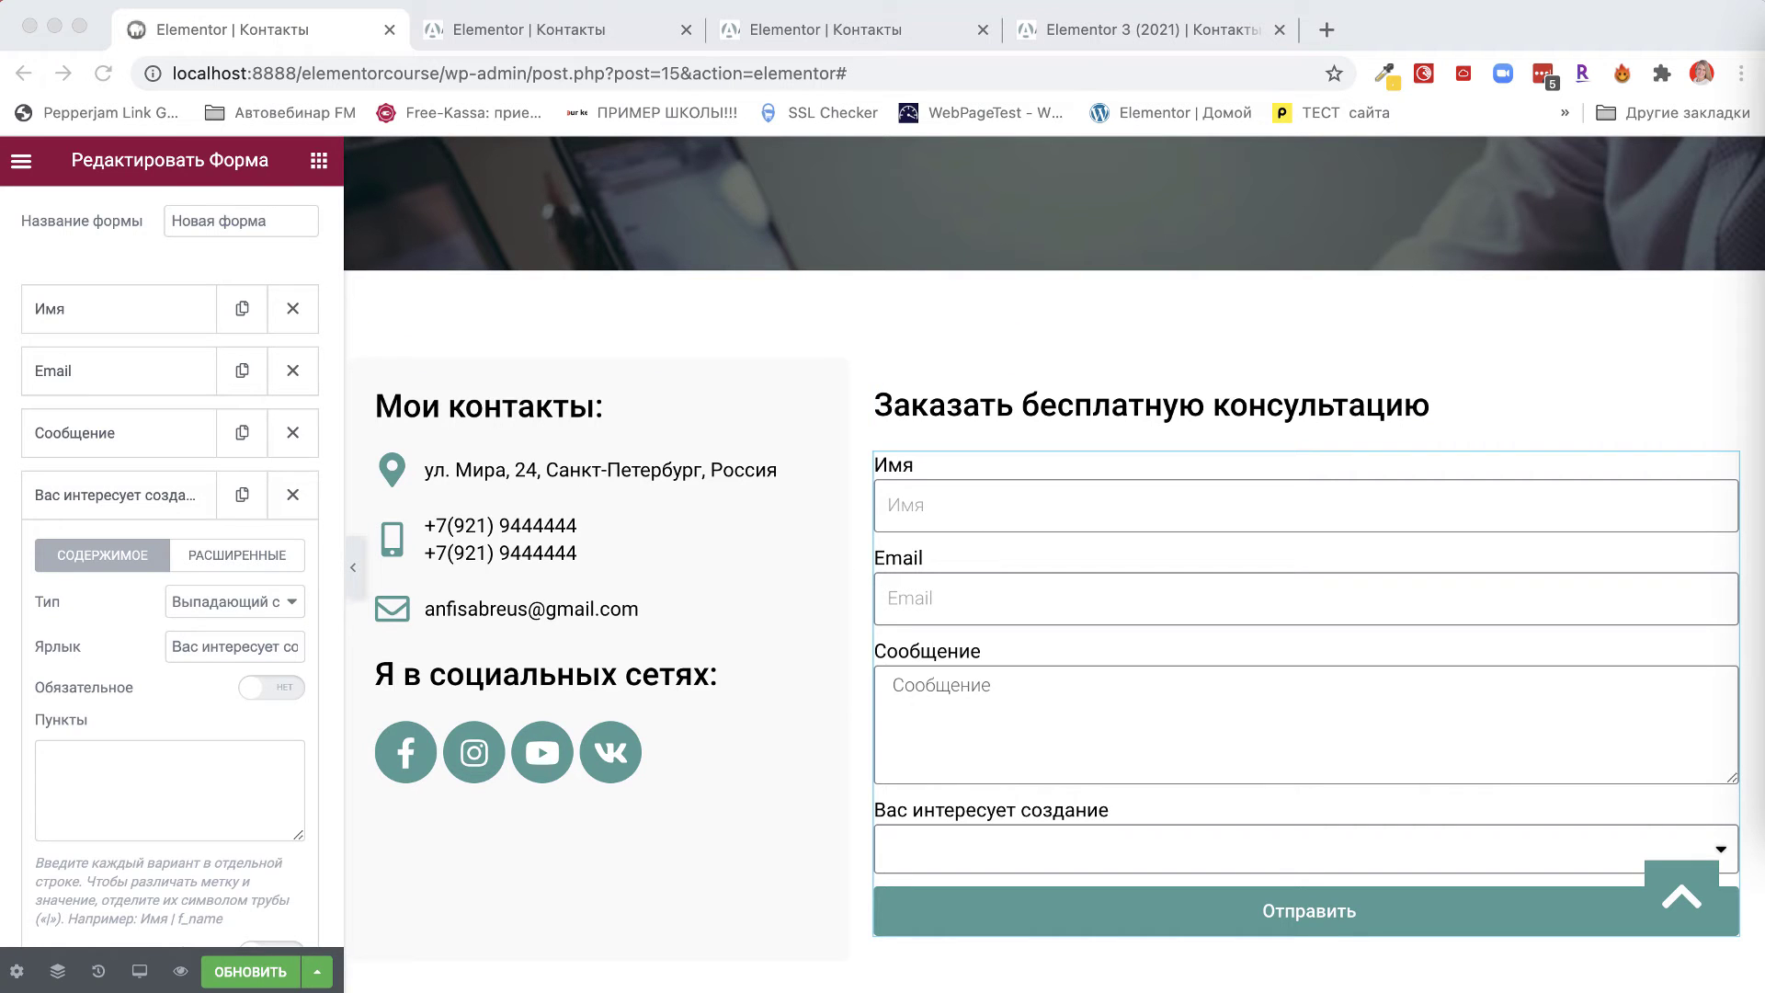
click(129, 779)
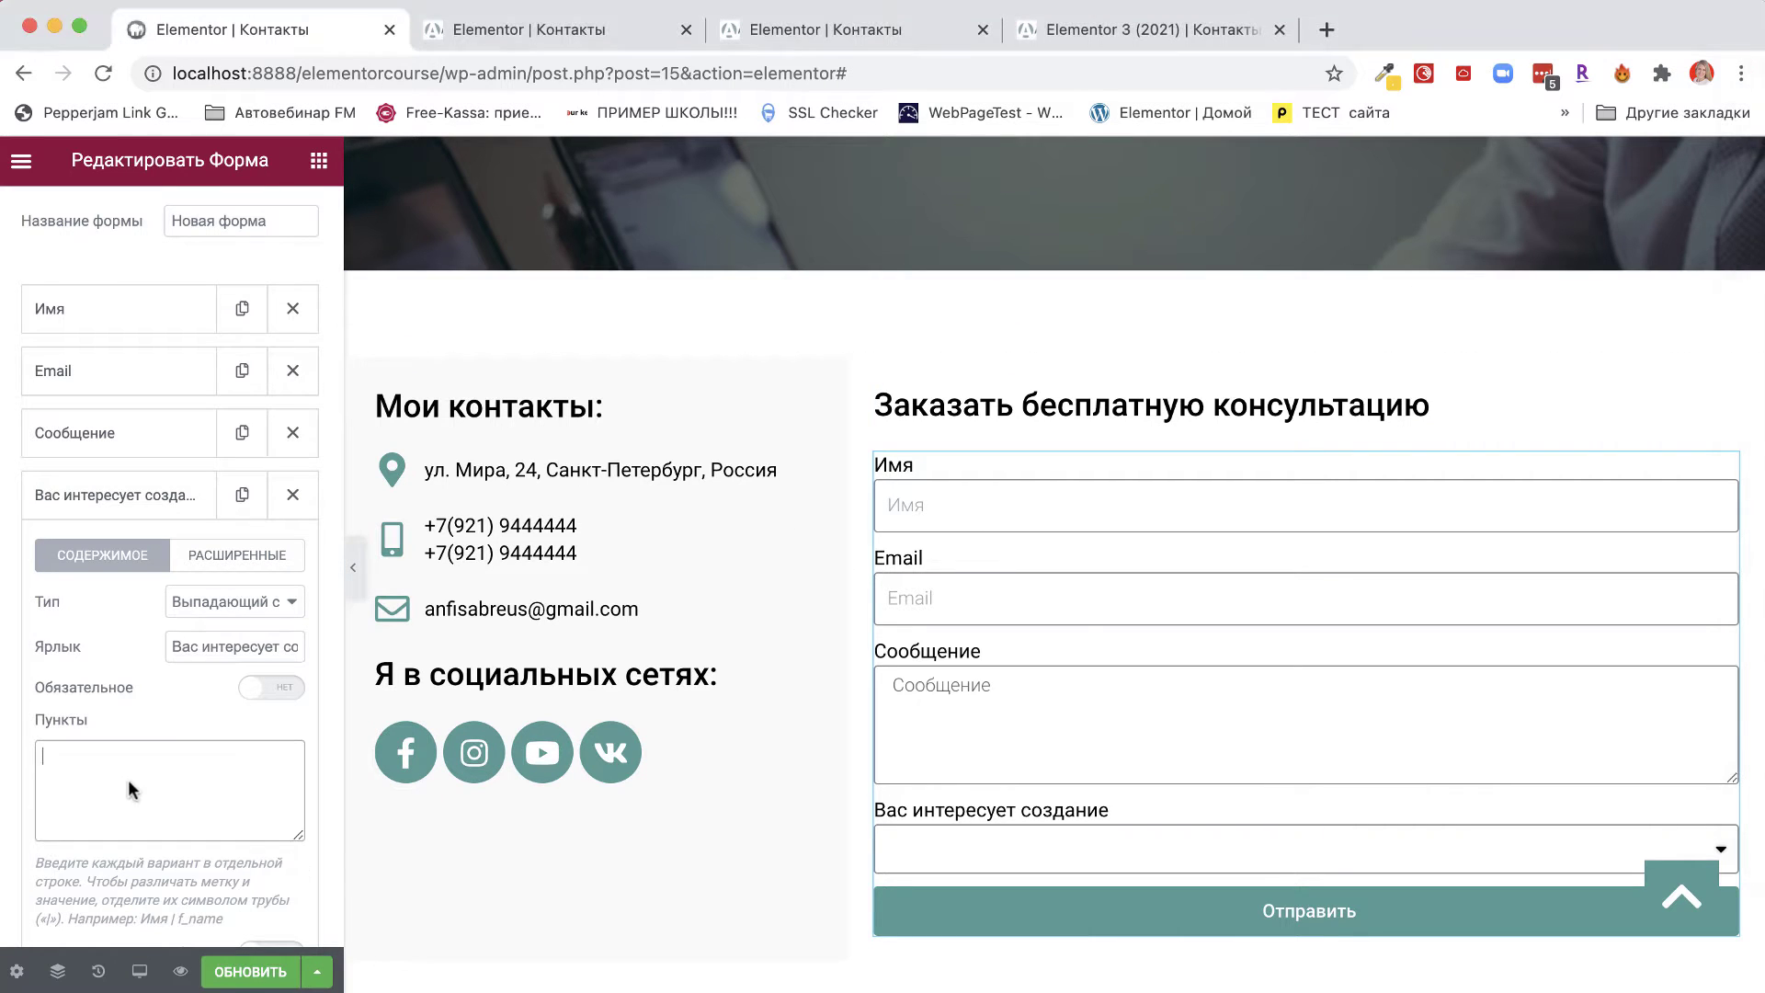
text(Блога Интернет-магазина Онлайн-школы)
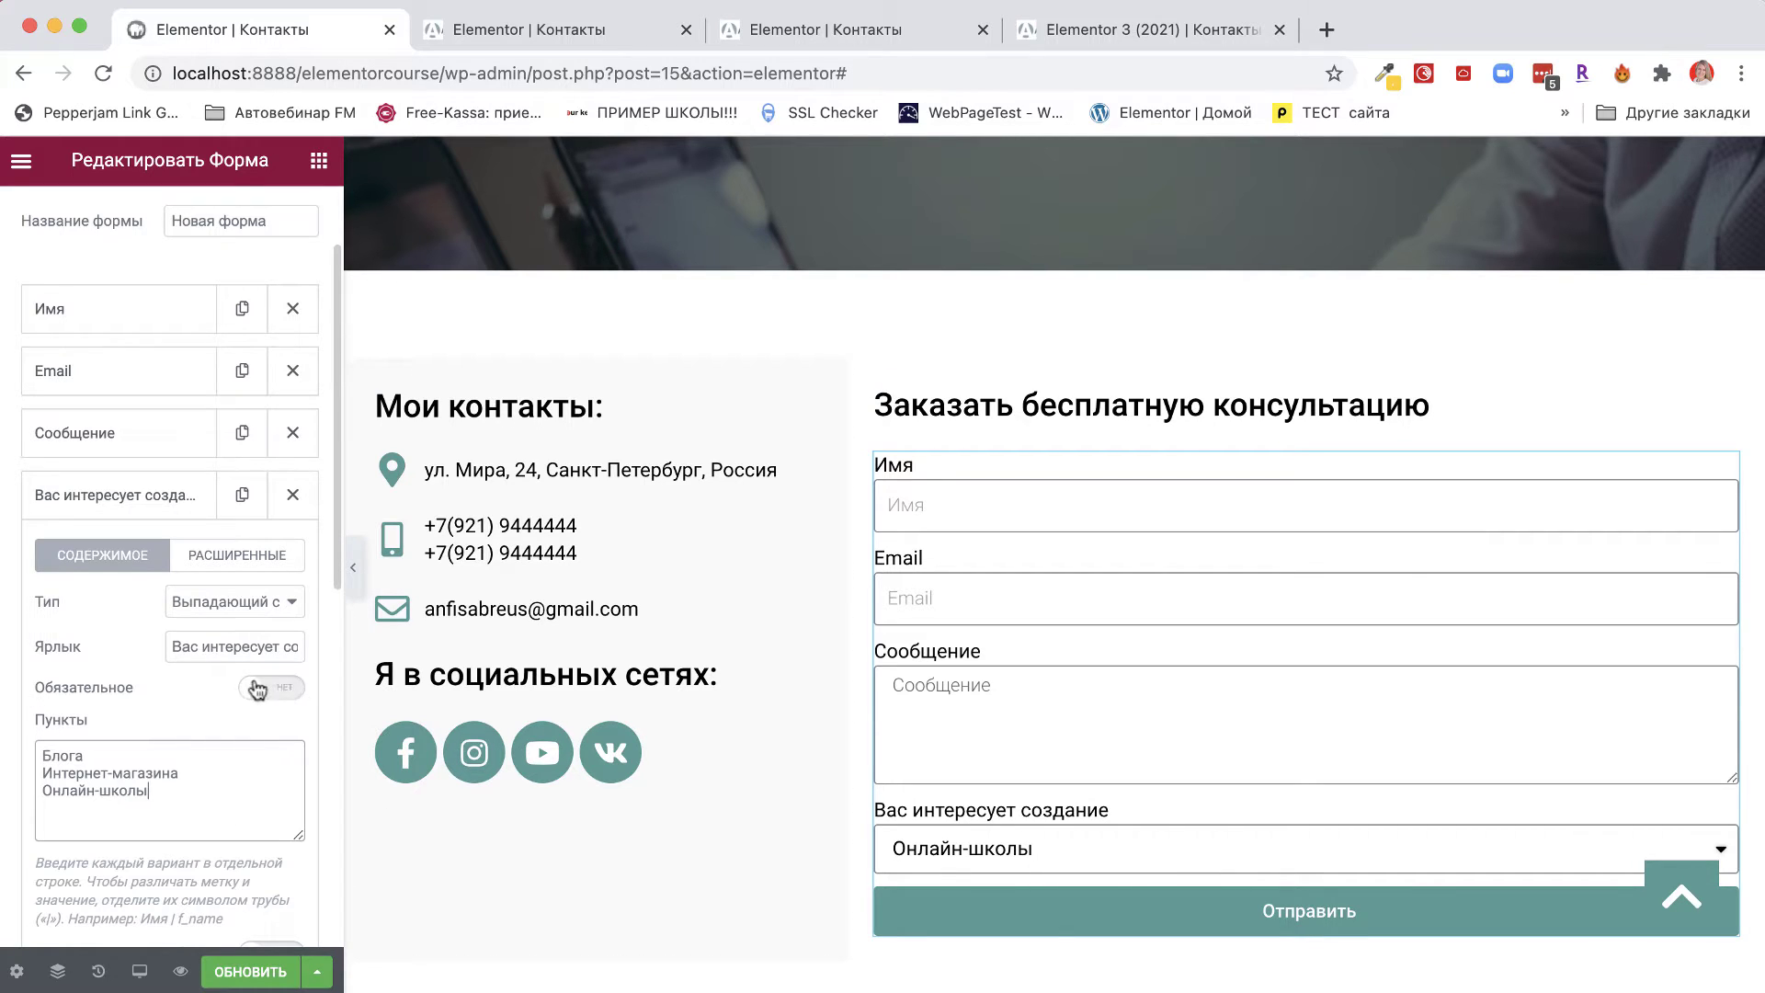
scroll(247, 691, down, 3)
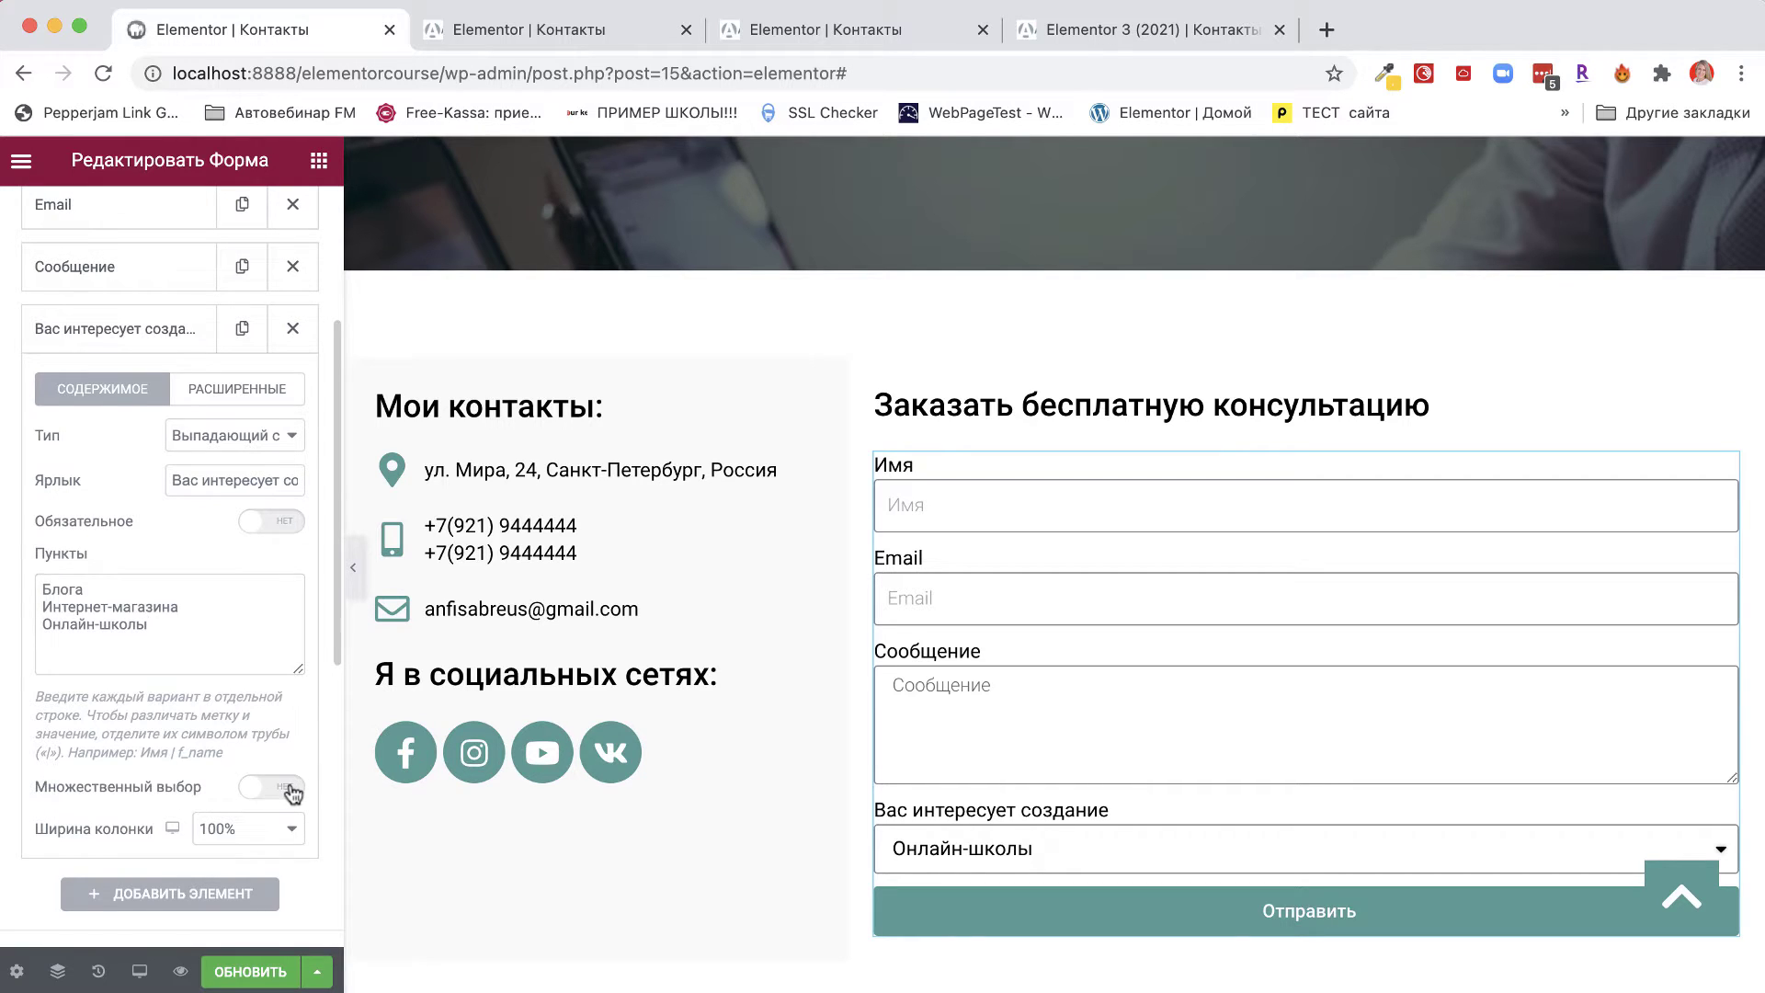
Enable Множественный выбор and test picking Блога, Интернет-магазина and Онлайн-школы in the preview.
click(291, 789)
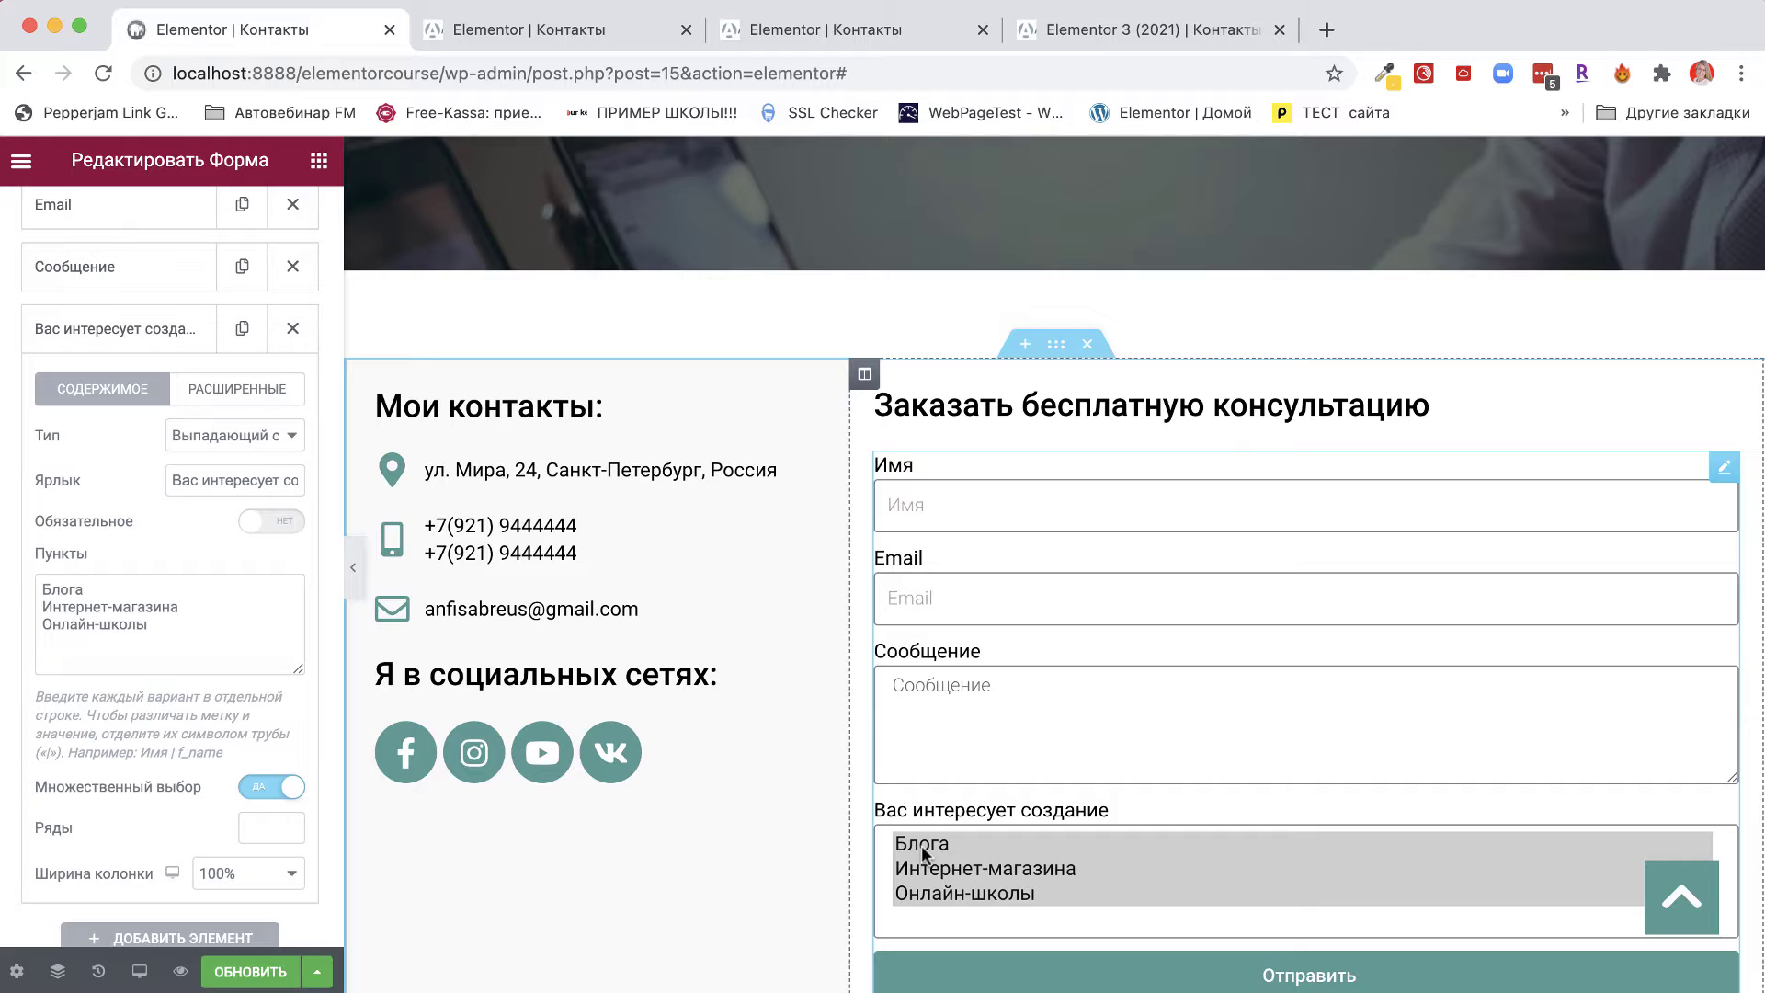
click(924, 852)
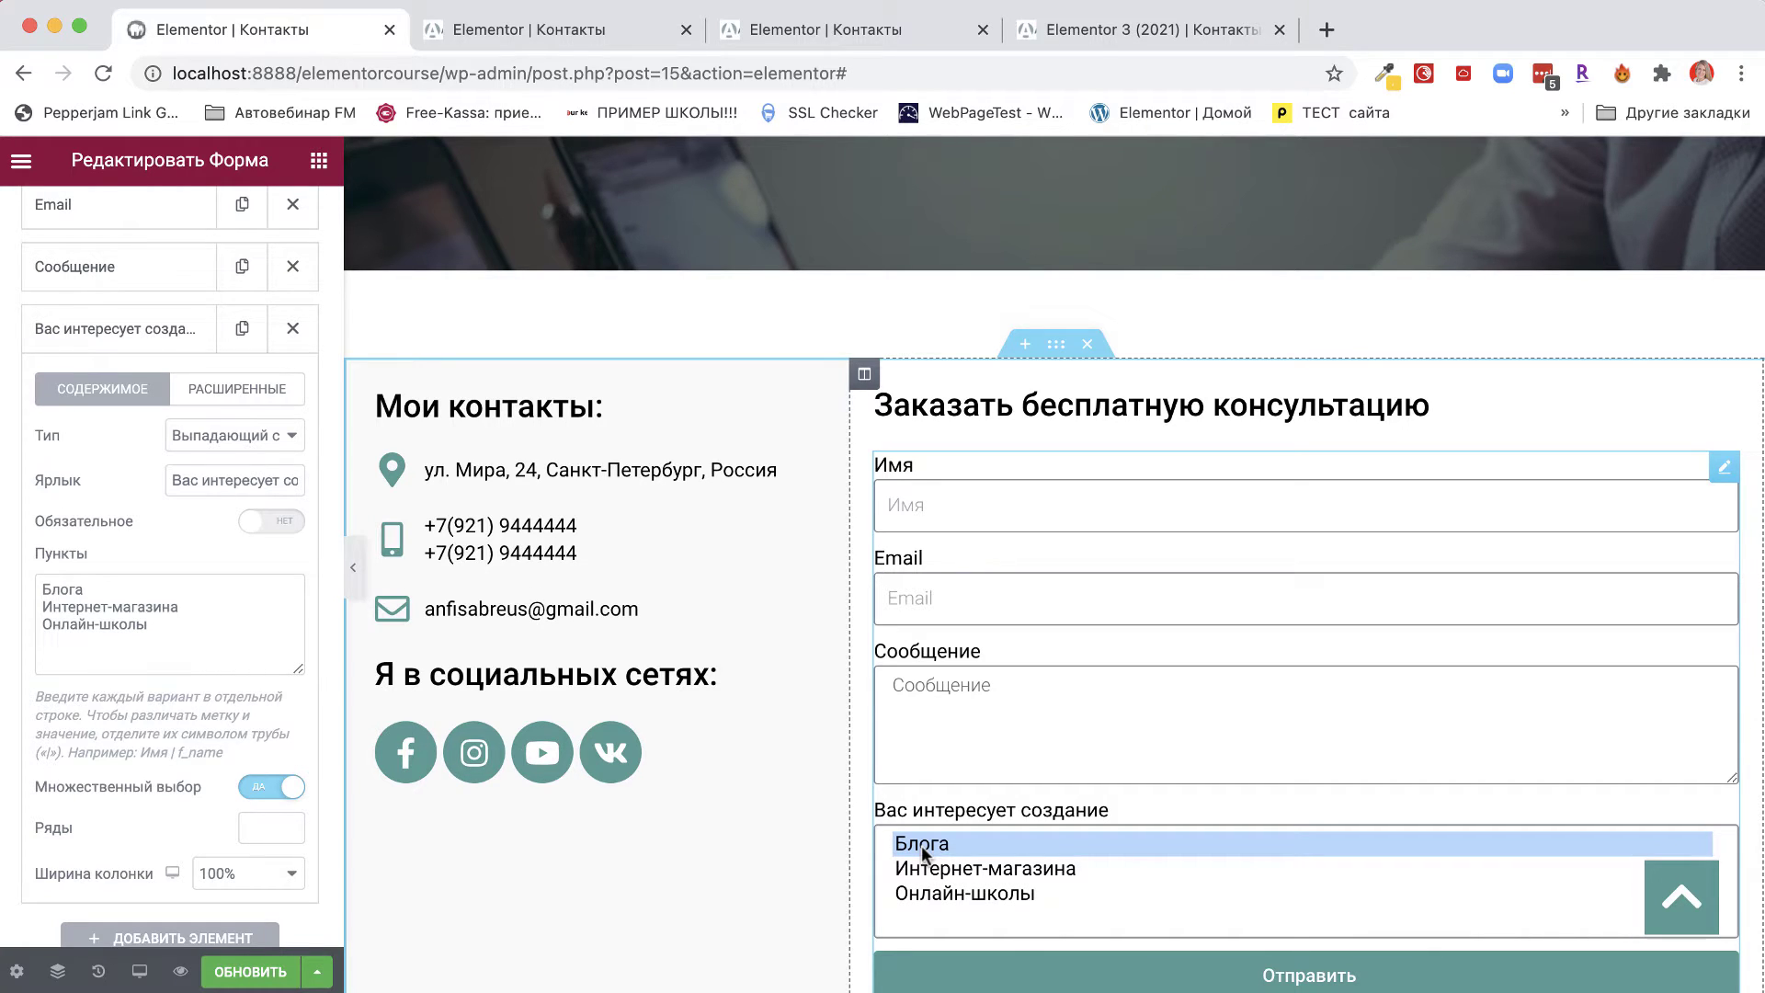
super+click(939, 867)
click(941, 868)
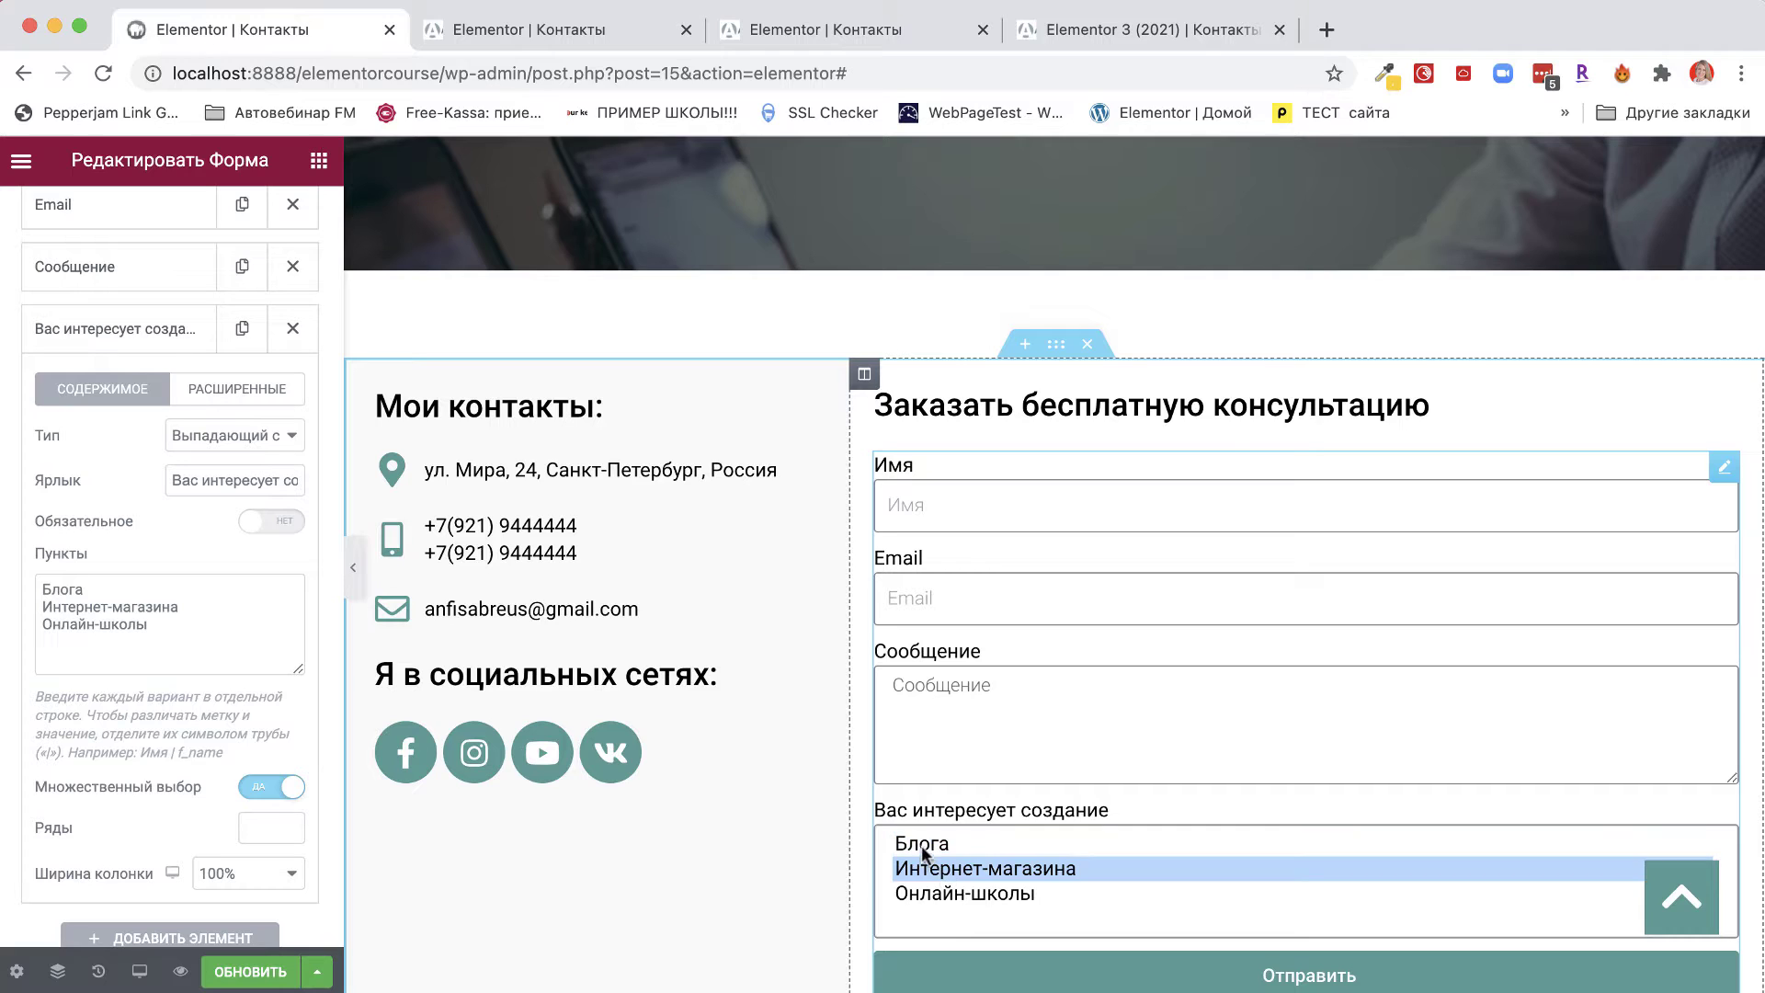
click(921, 846)
click(924, 867)
click(925, 891)
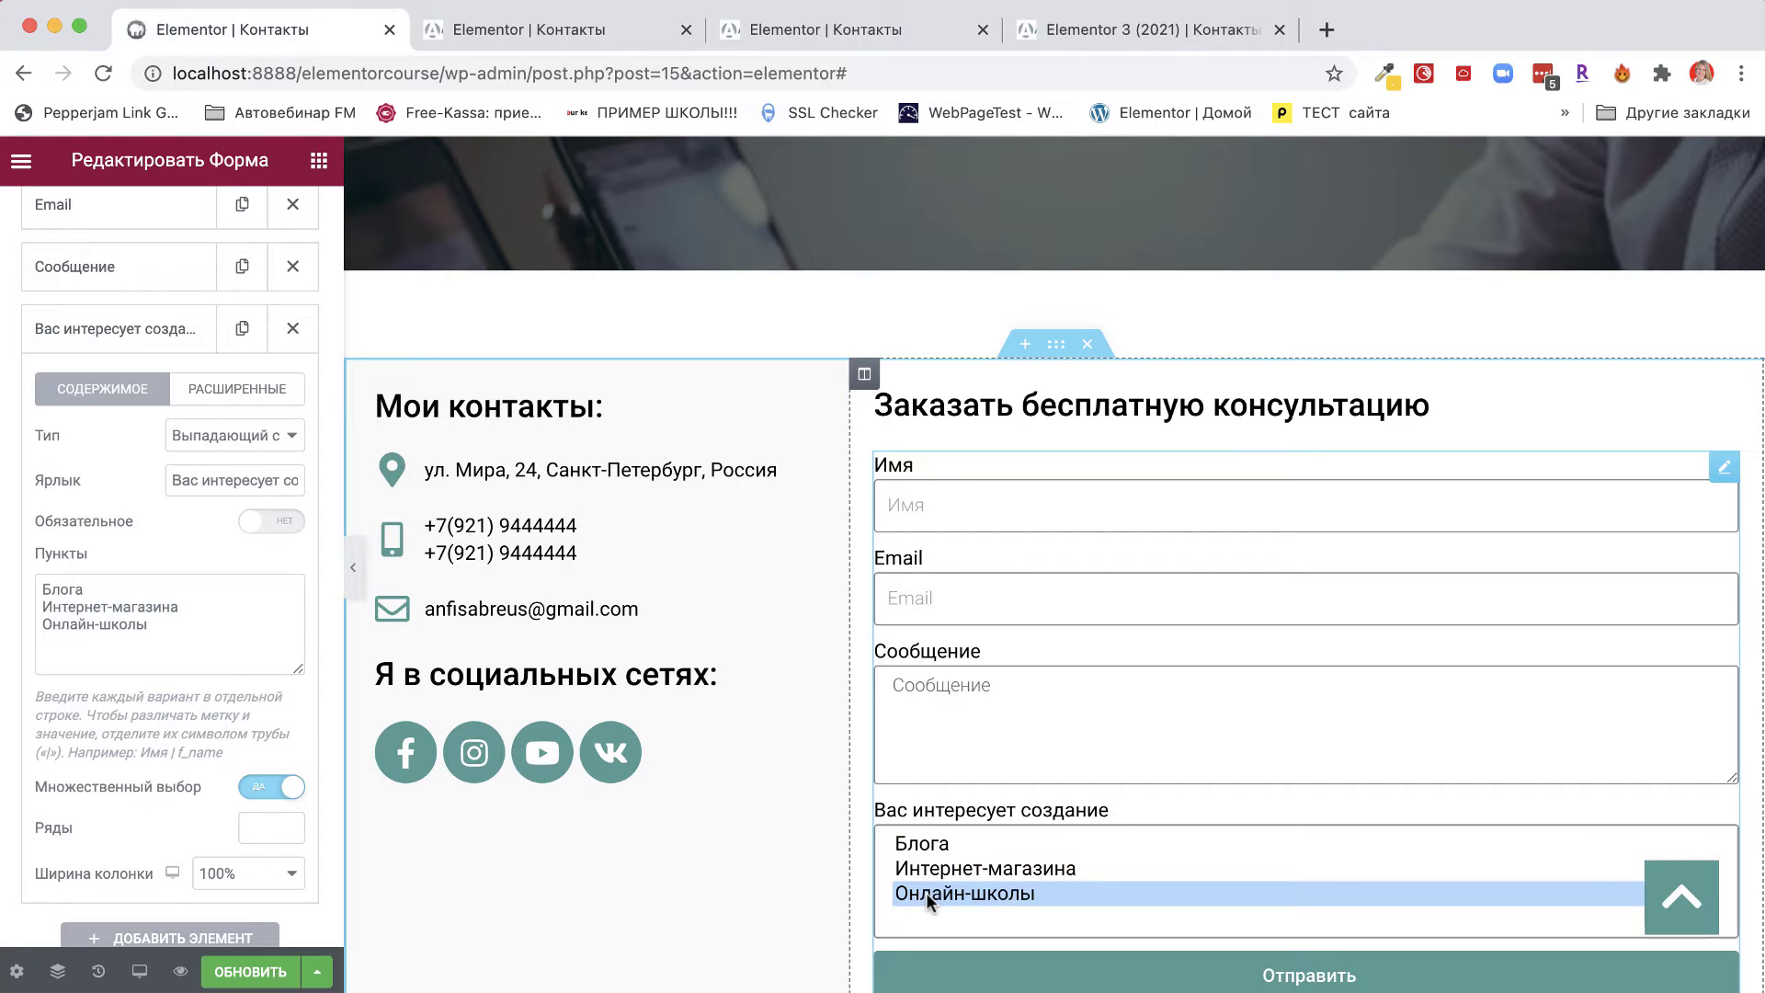
super+click(924, 873)
click(925, 873)
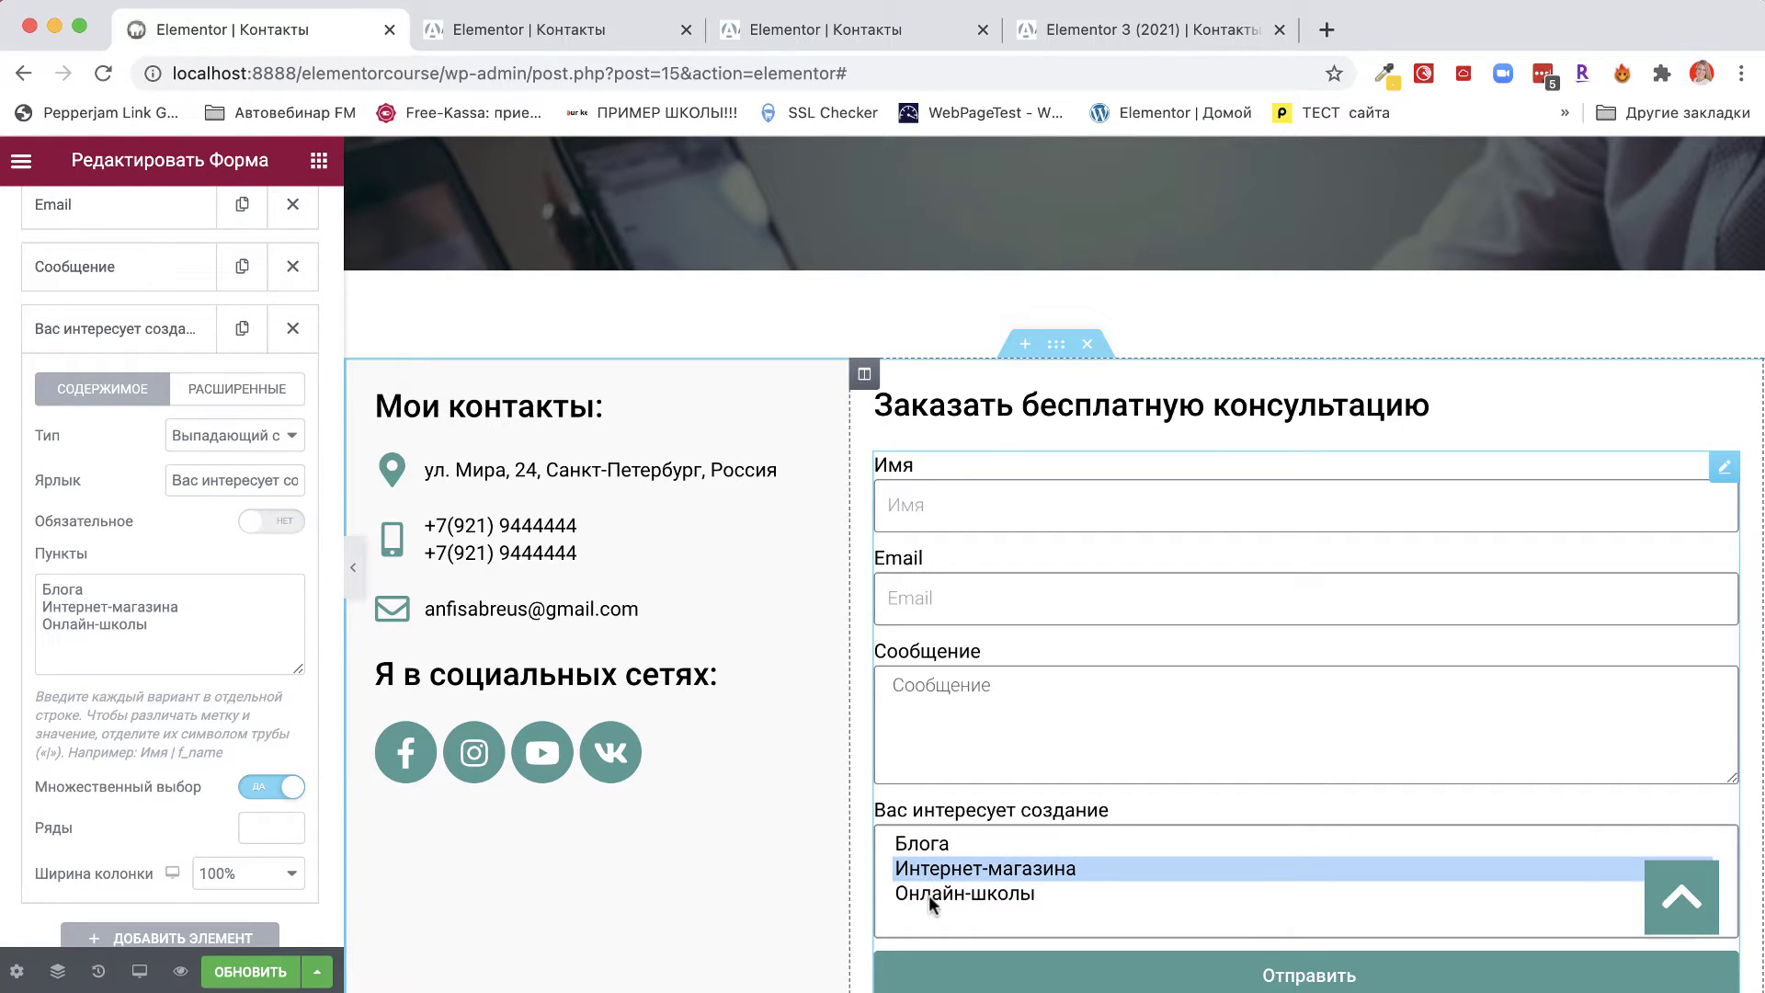
click(929, 896)
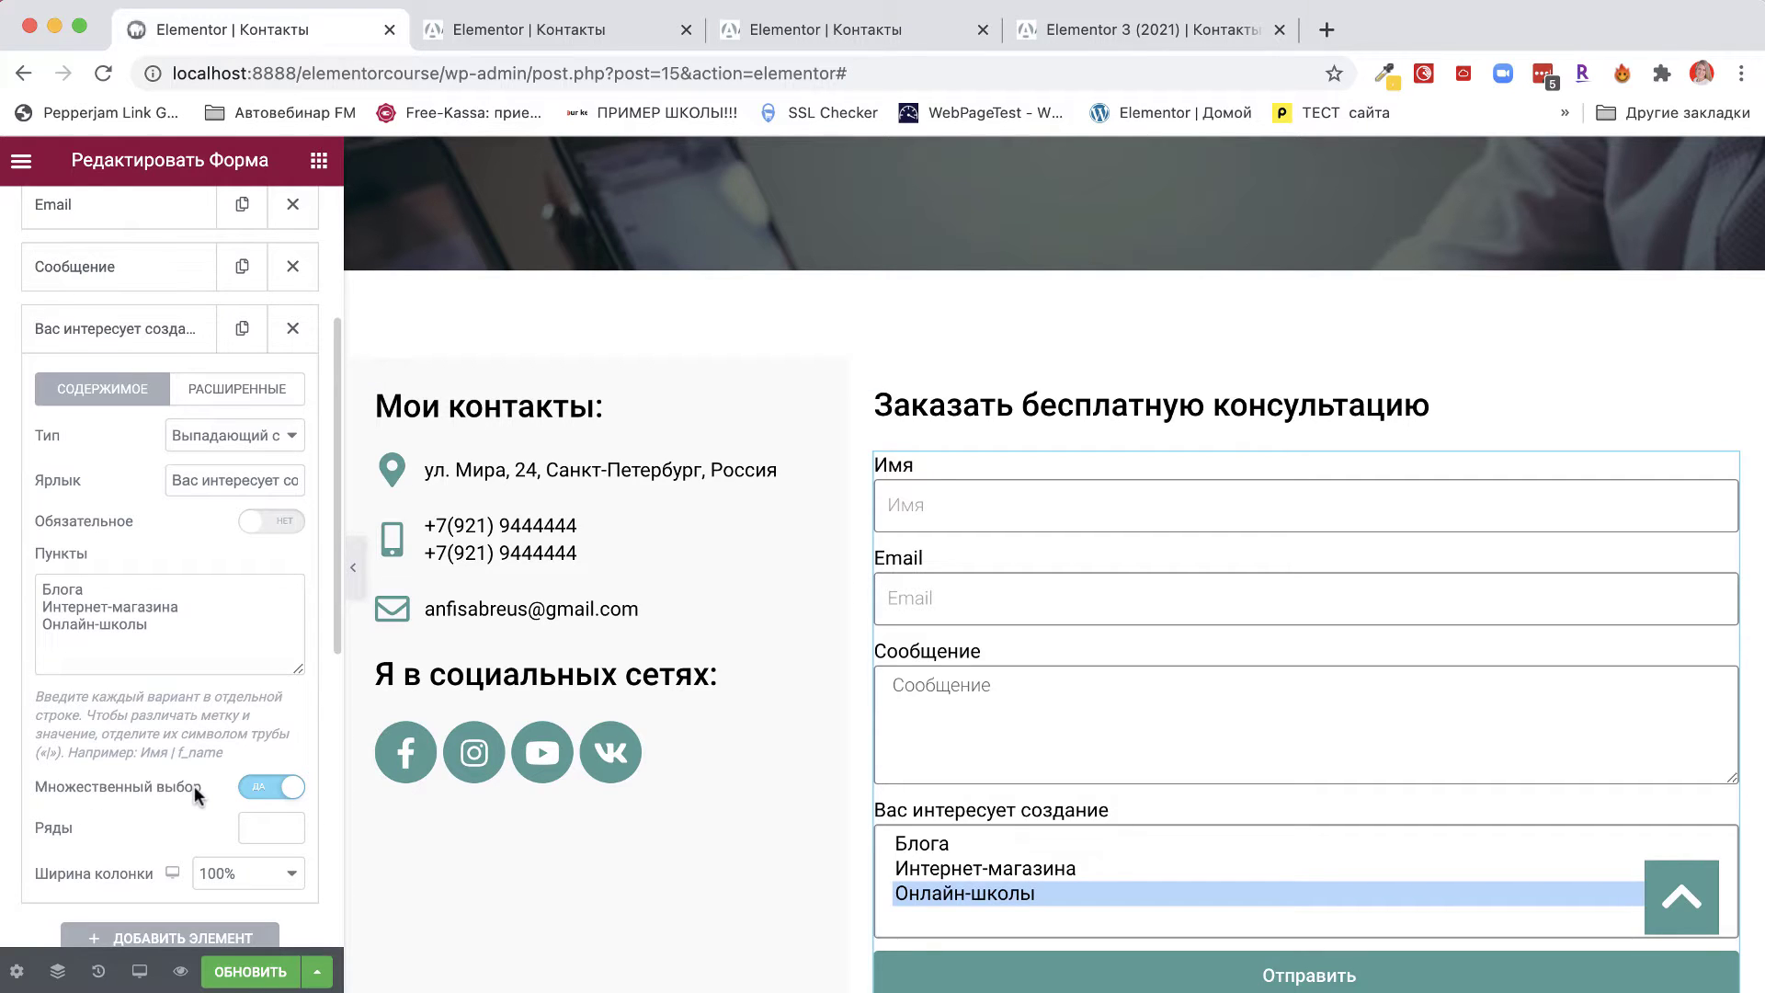
Turn Множественный выбор off and confirm Онлайн-школы in the preview dropdown.
click(261, 789)
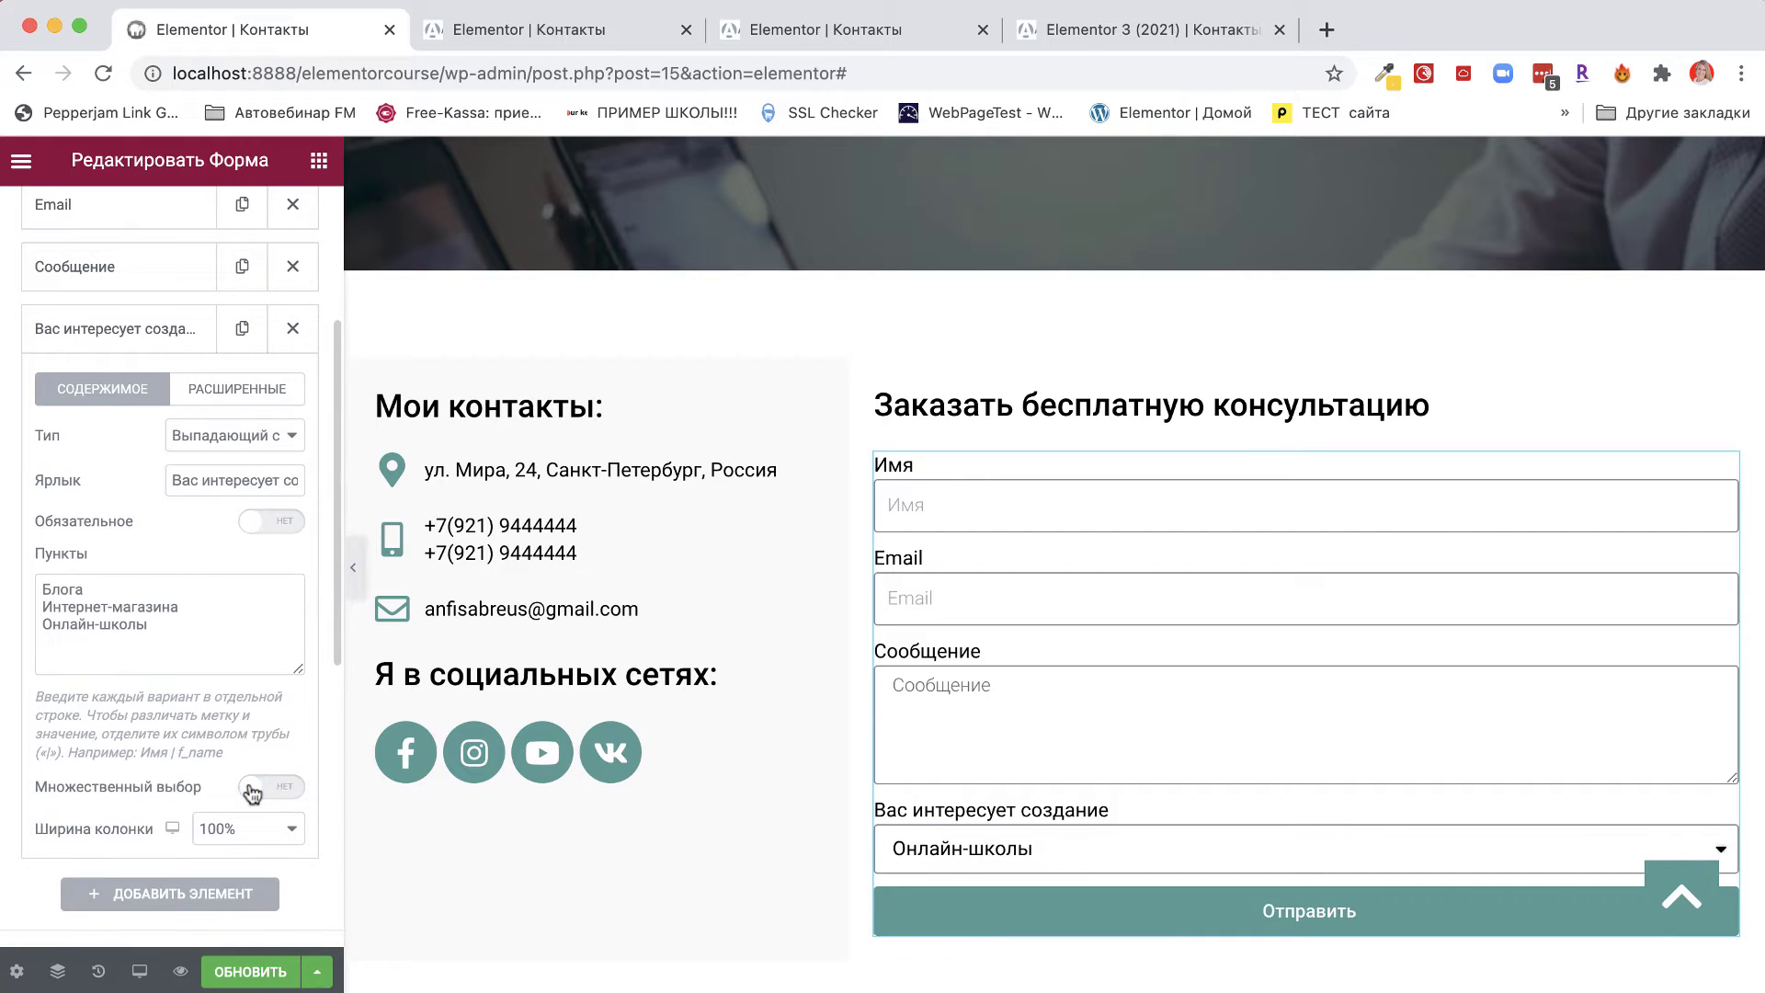
click(982, 849)
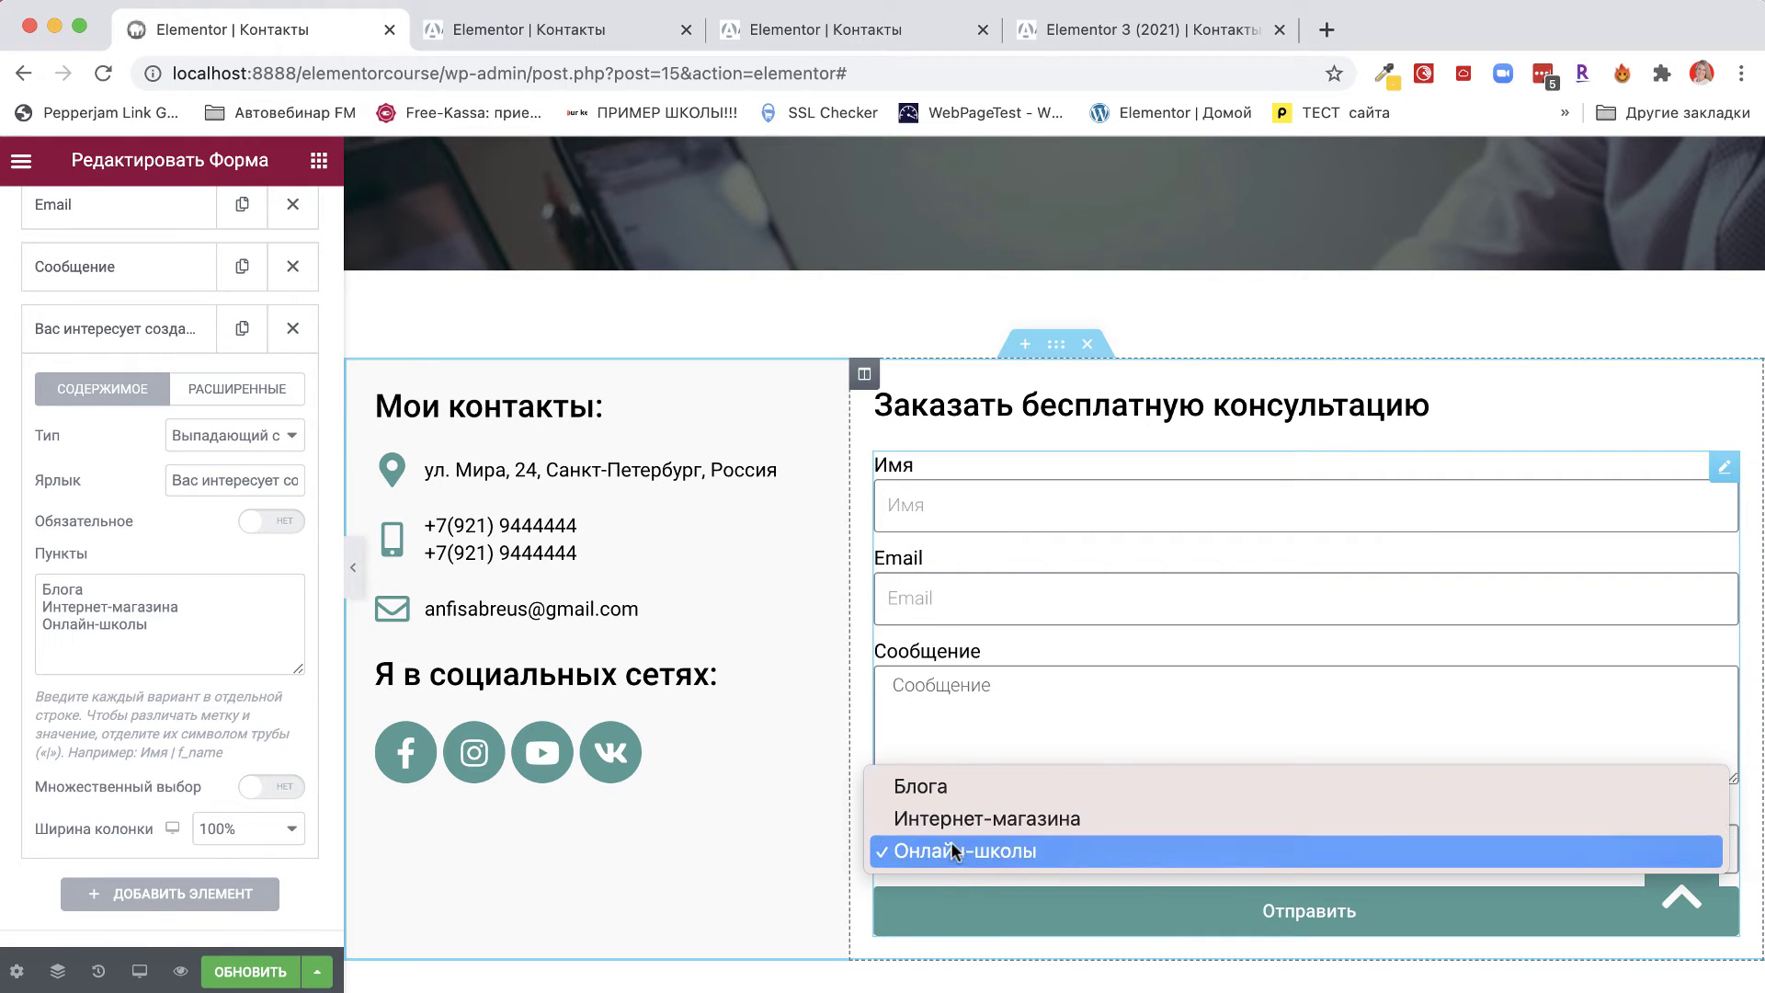
click(950, 842)
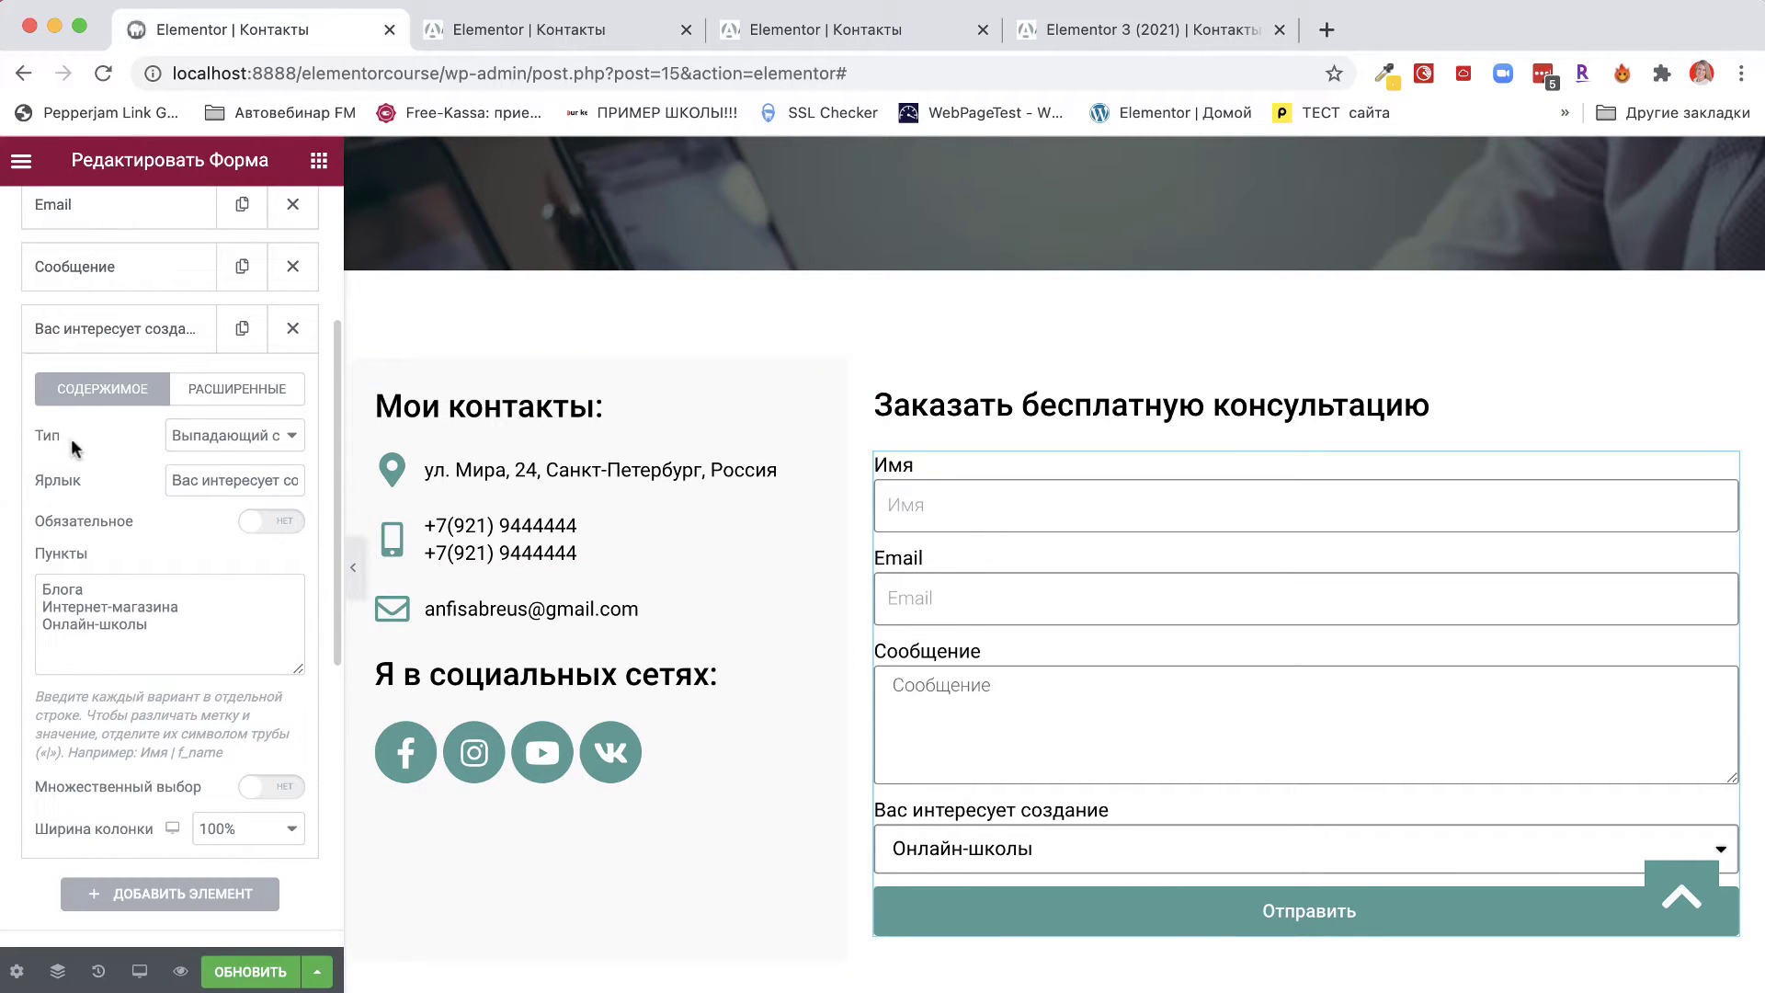
click(266, 439)
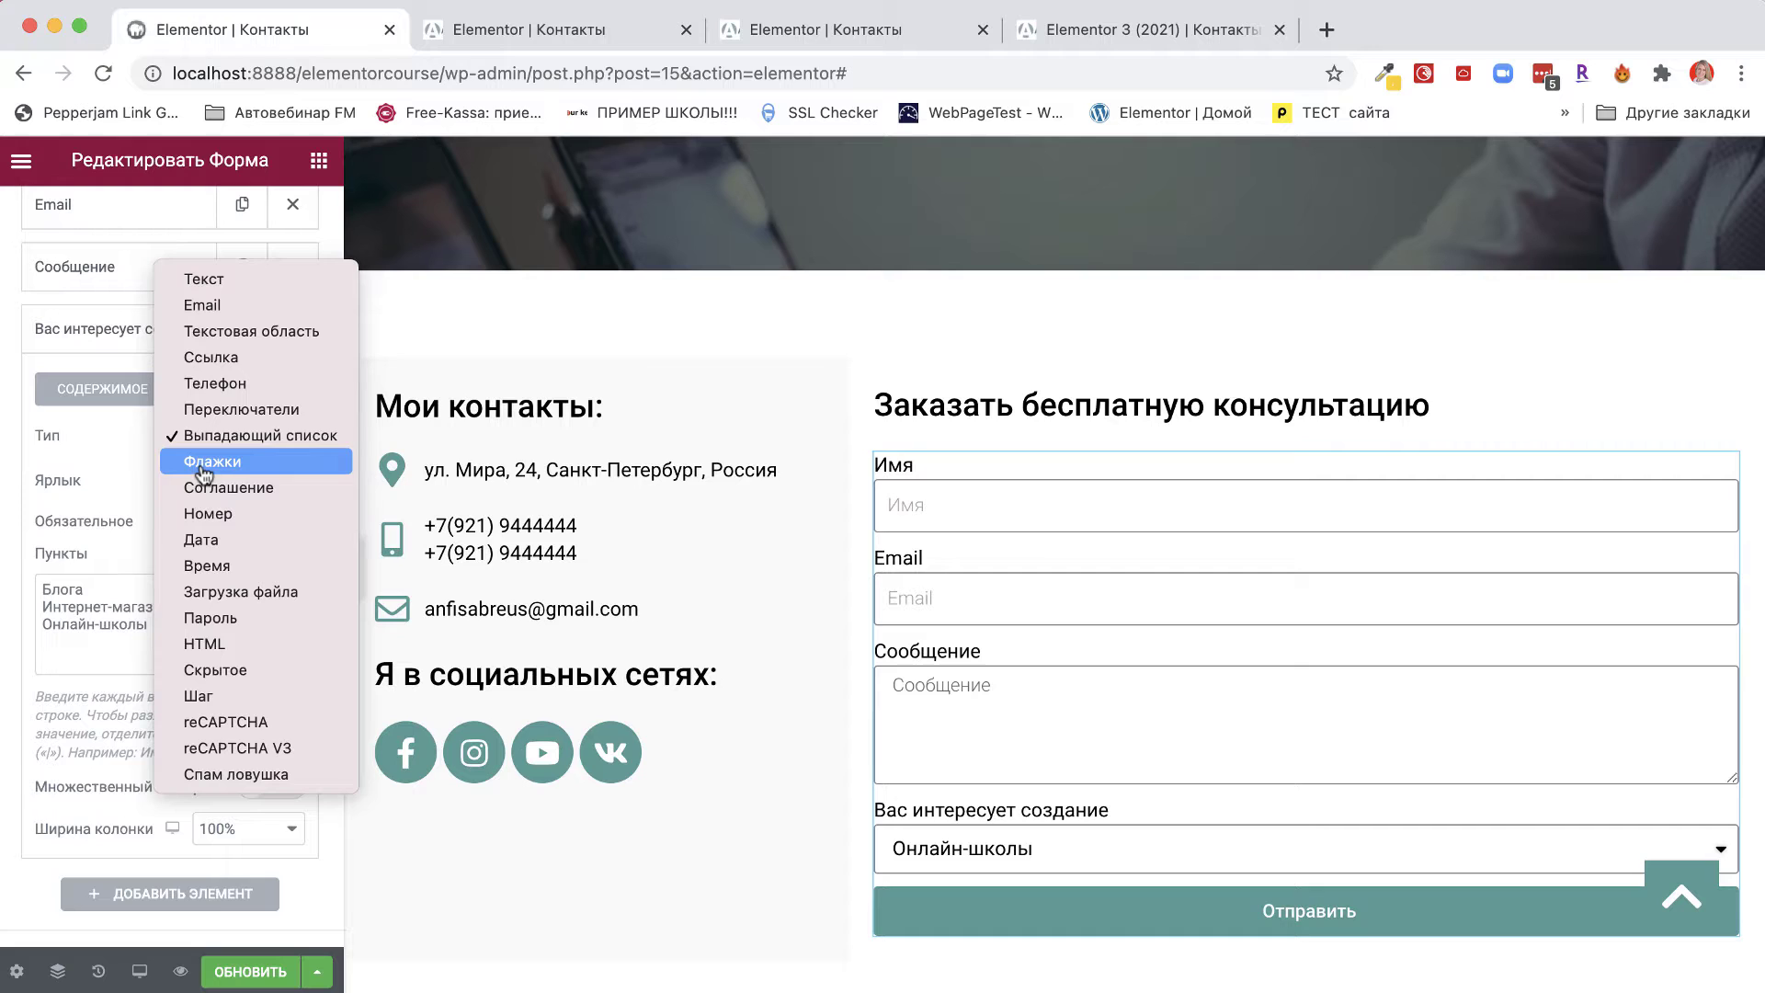
click(204, 462)
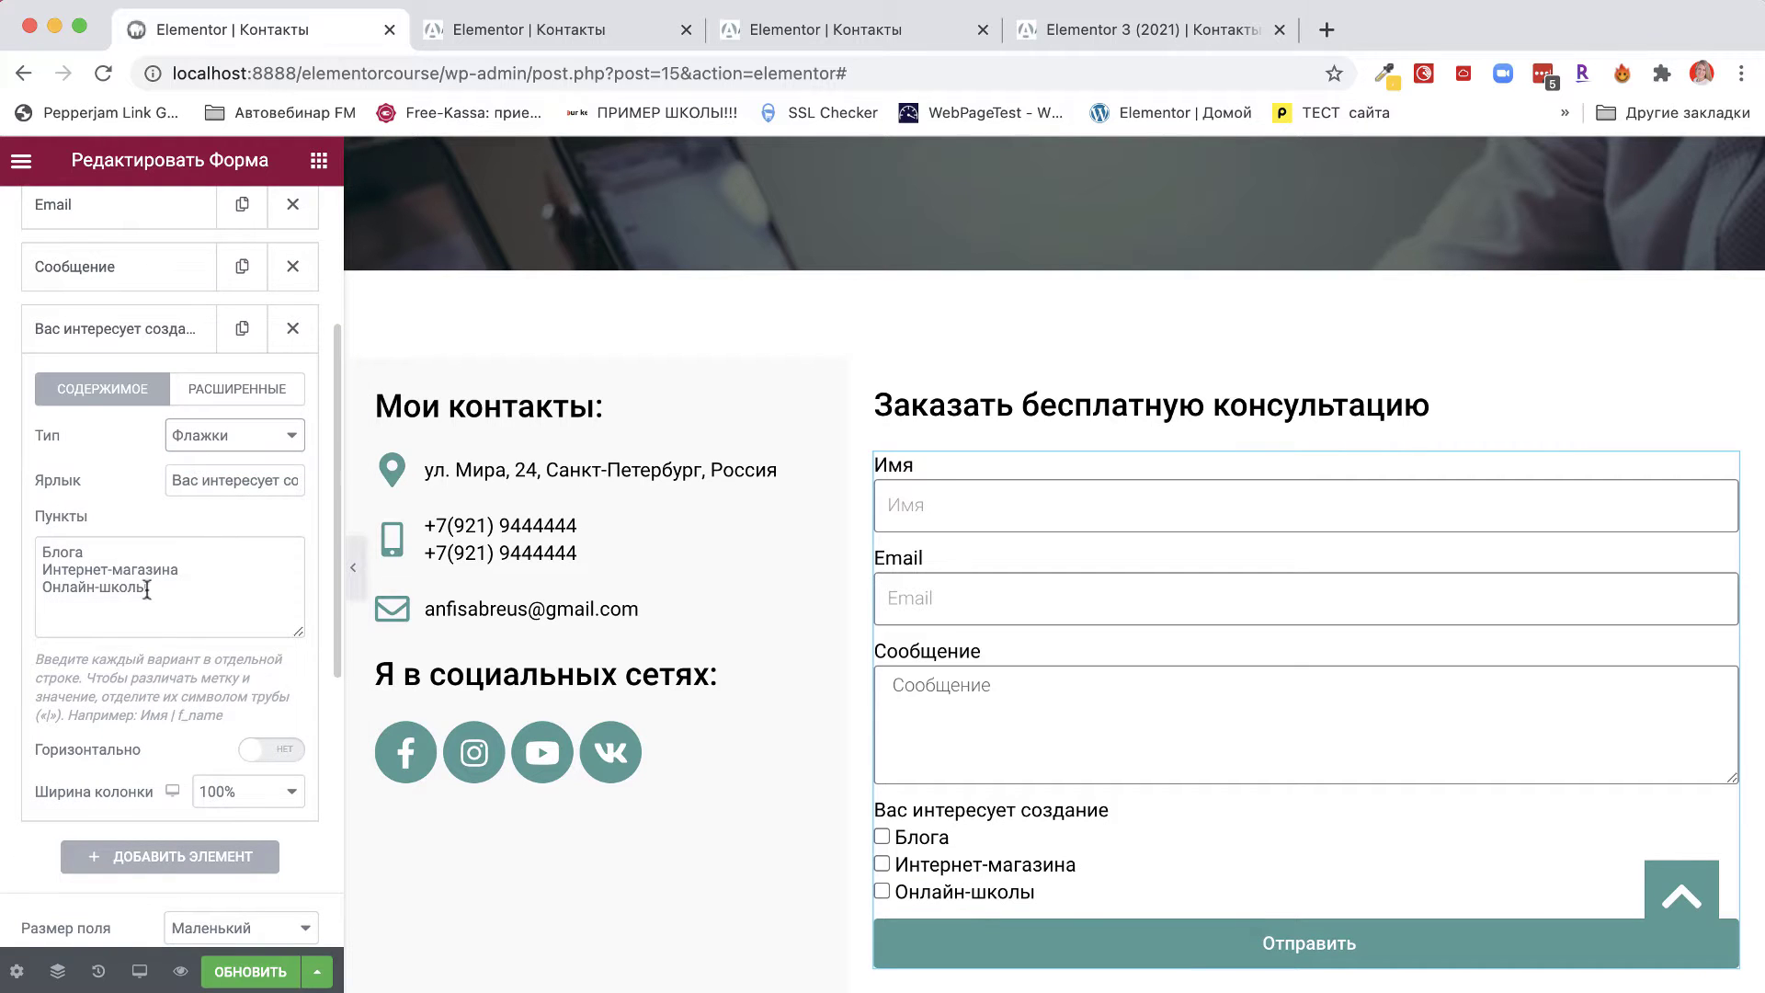
drag(44, 550, 155, 592)
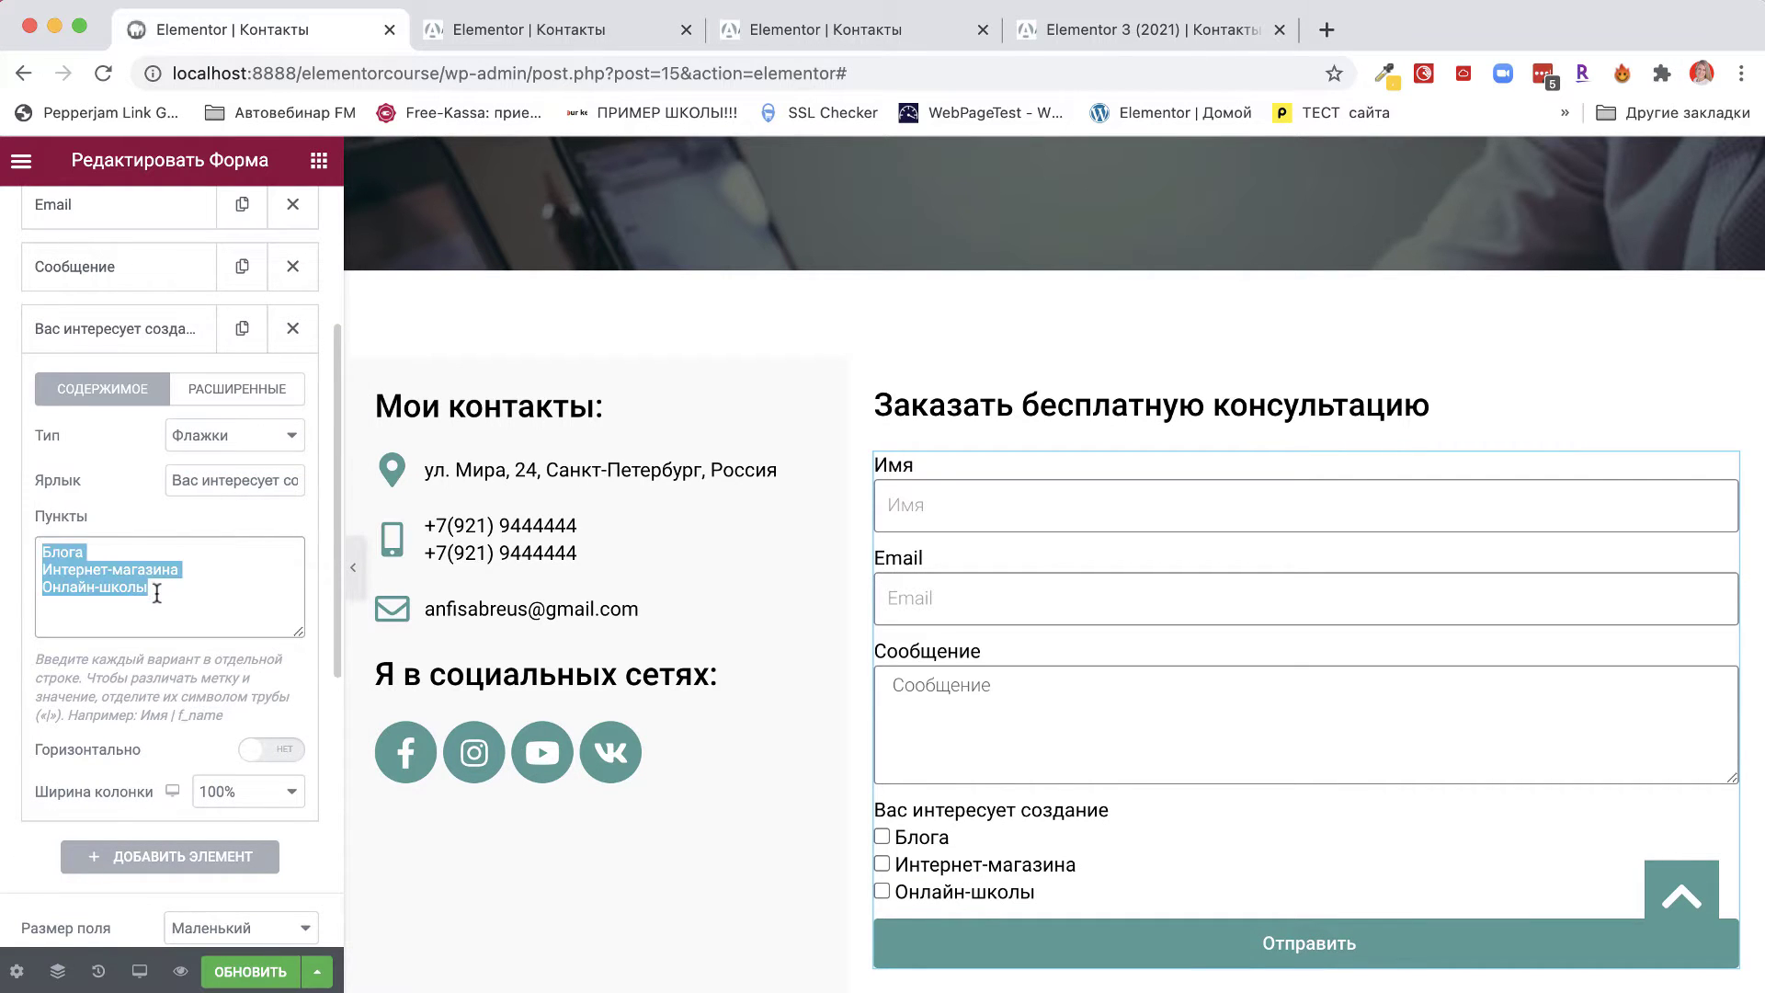
click(87, 552)
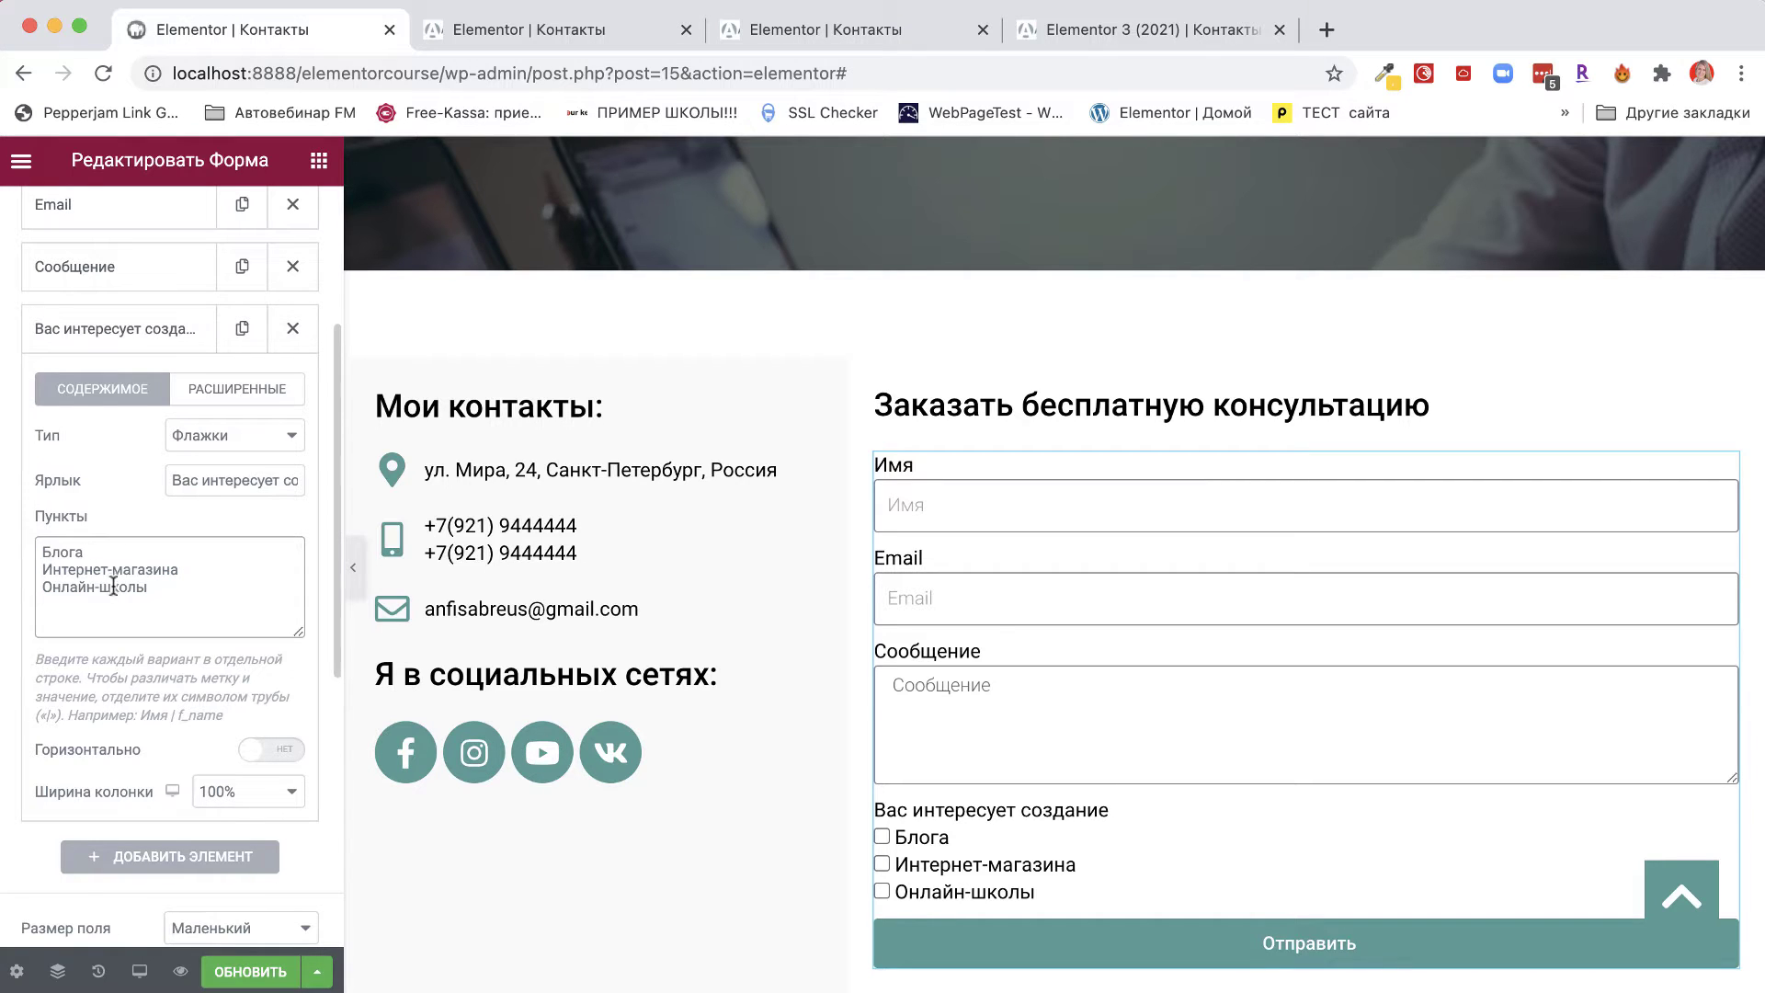
click(39, 563)
key(BackSpace)
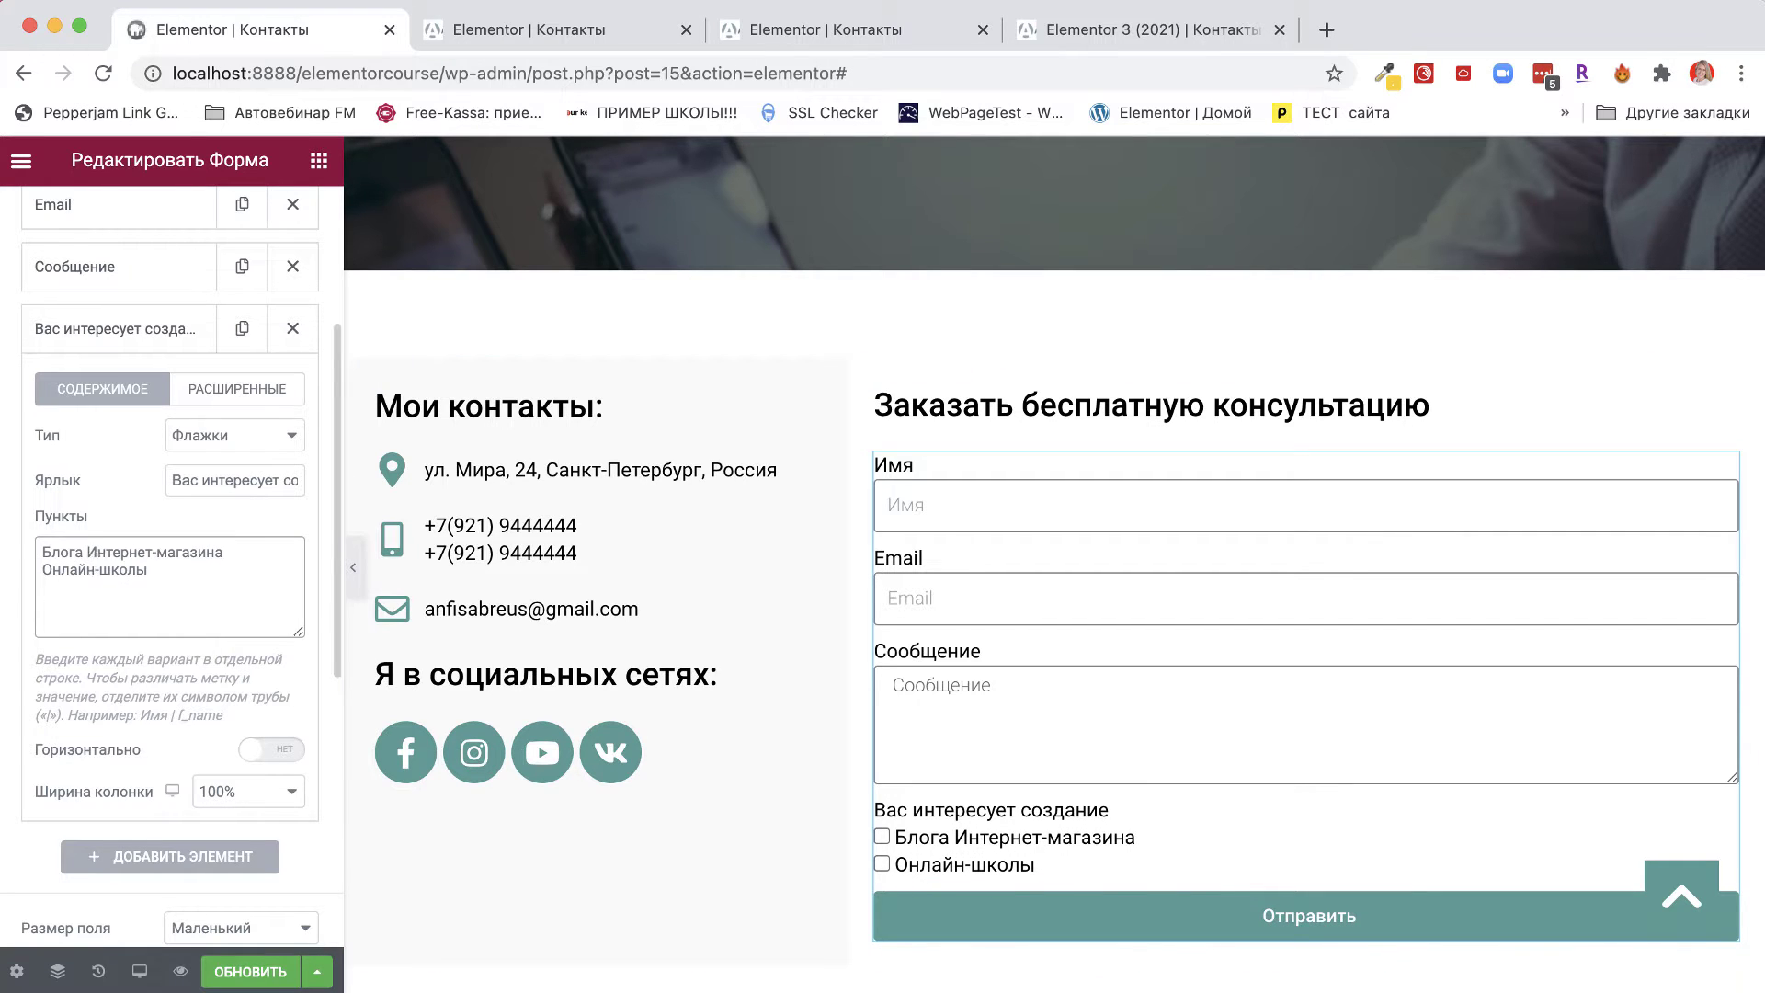
key(Return)
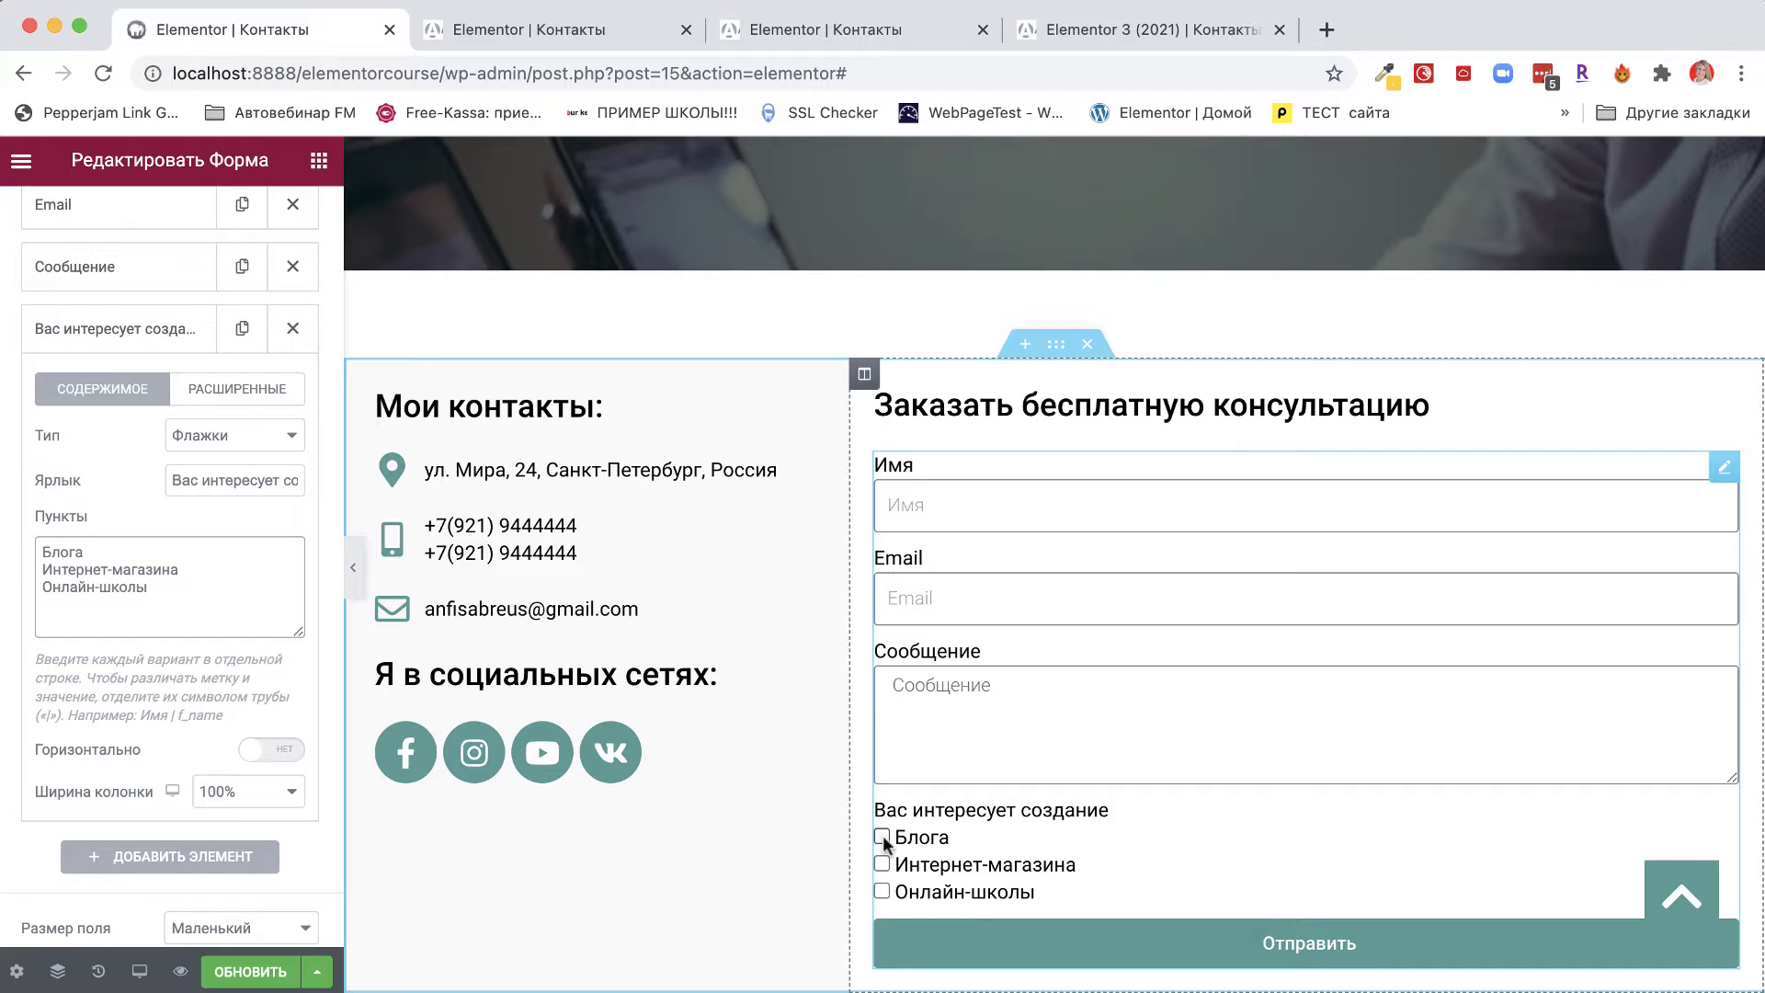
click(882, 835)
click(882, 865)
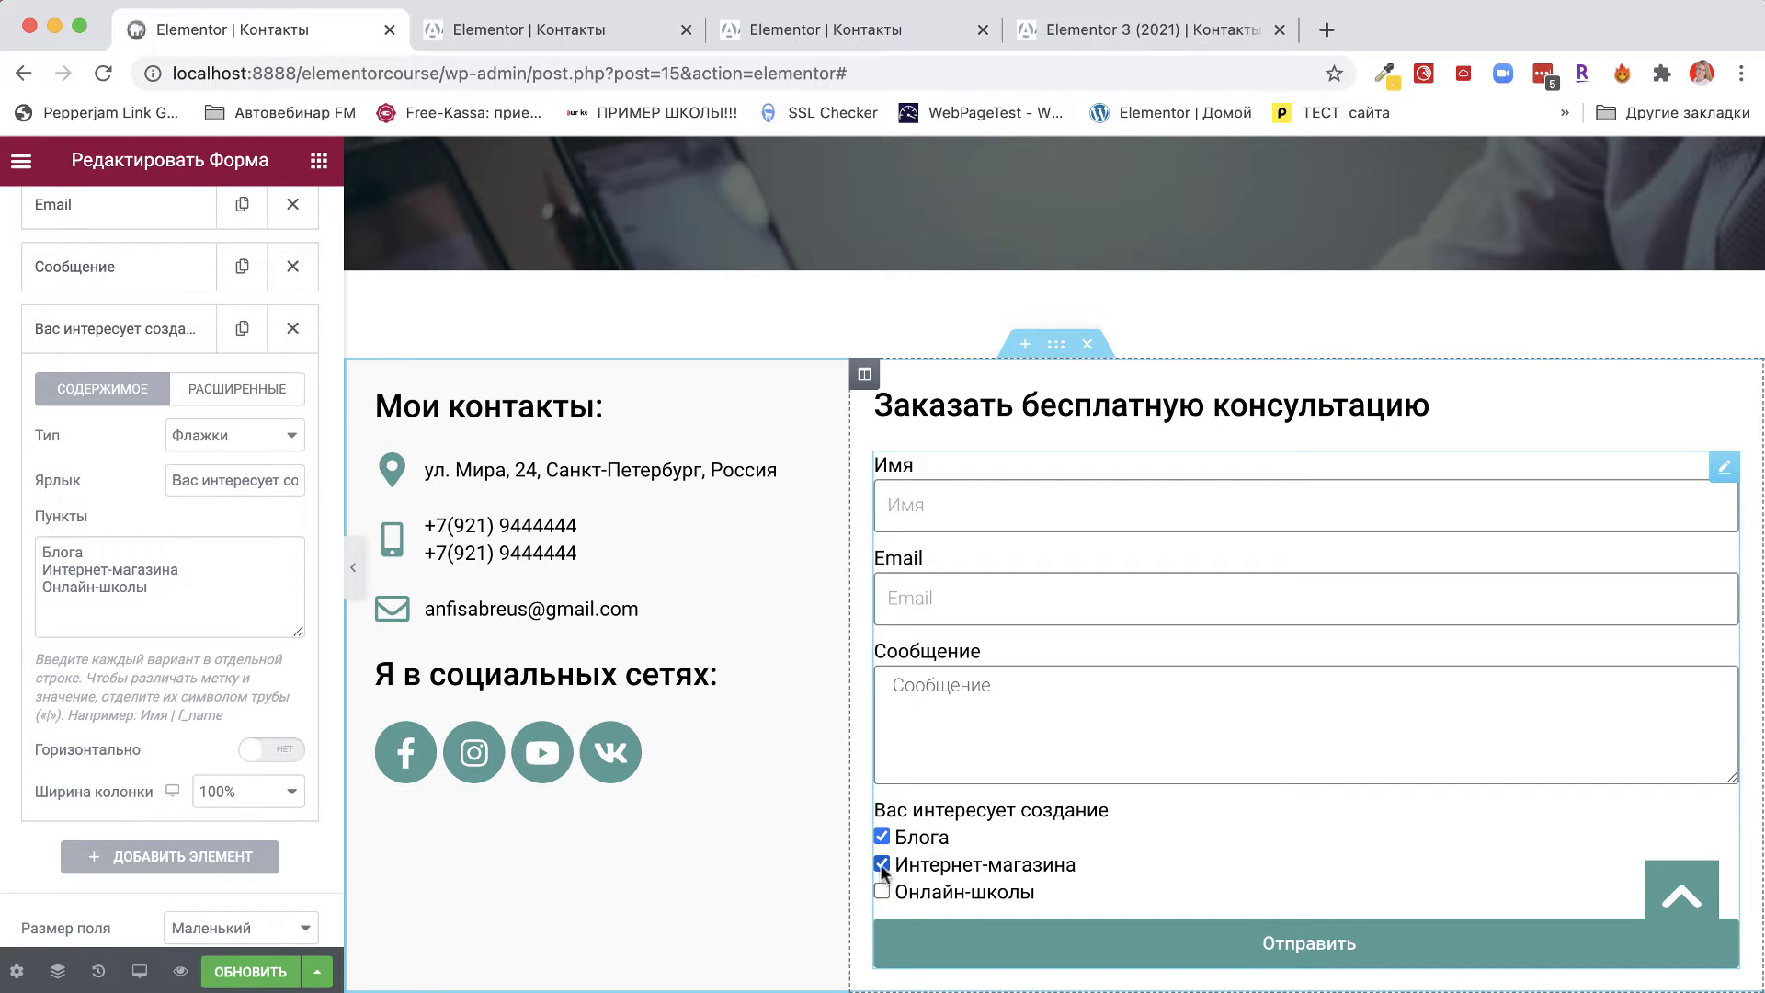
click(881, 864)
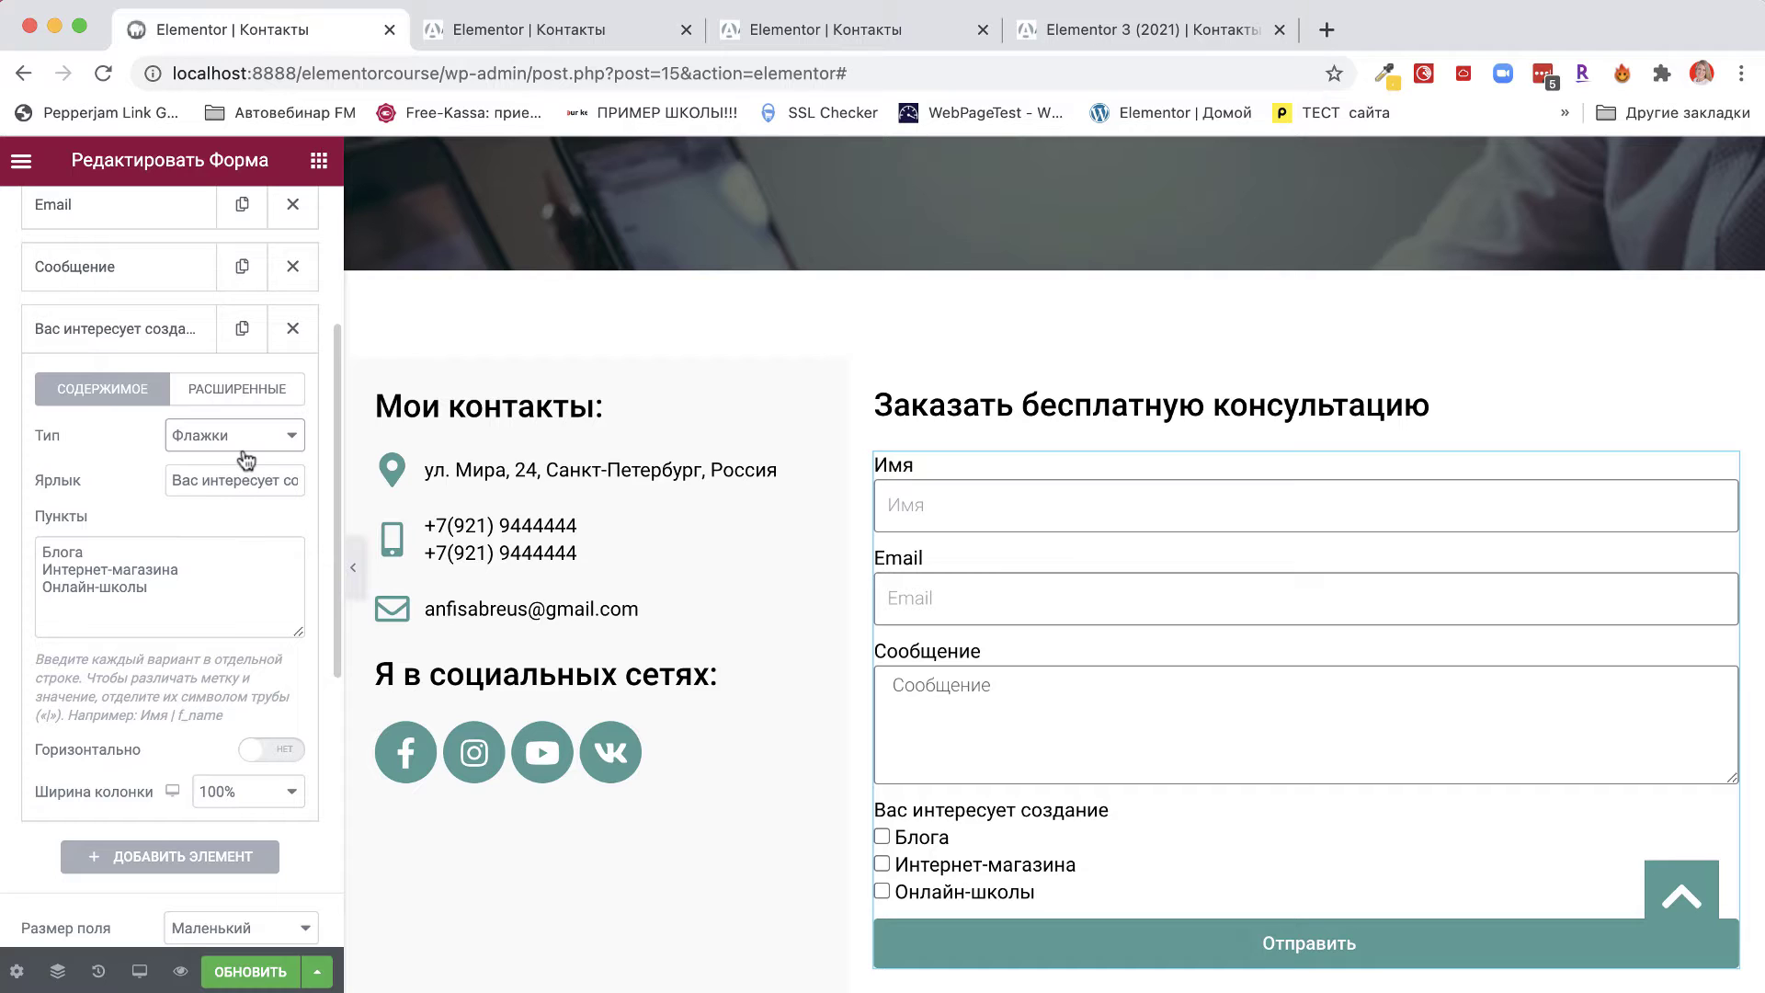
click(276, 448)
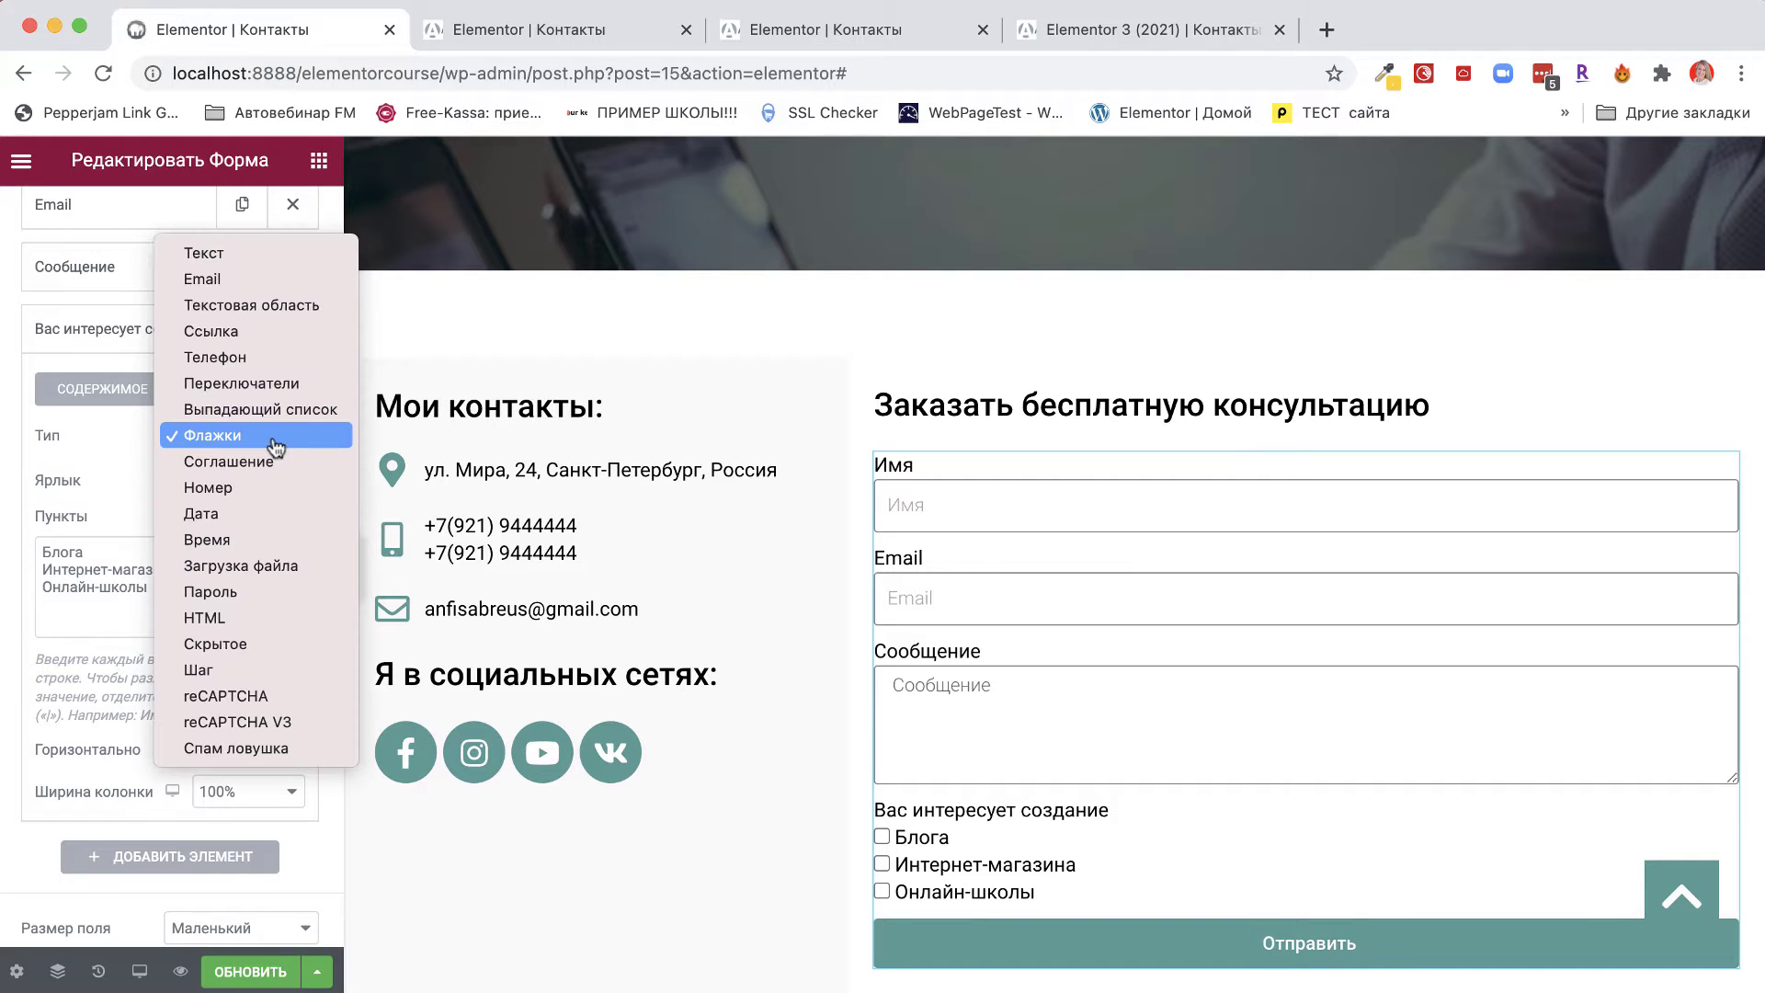
click(232, 411)
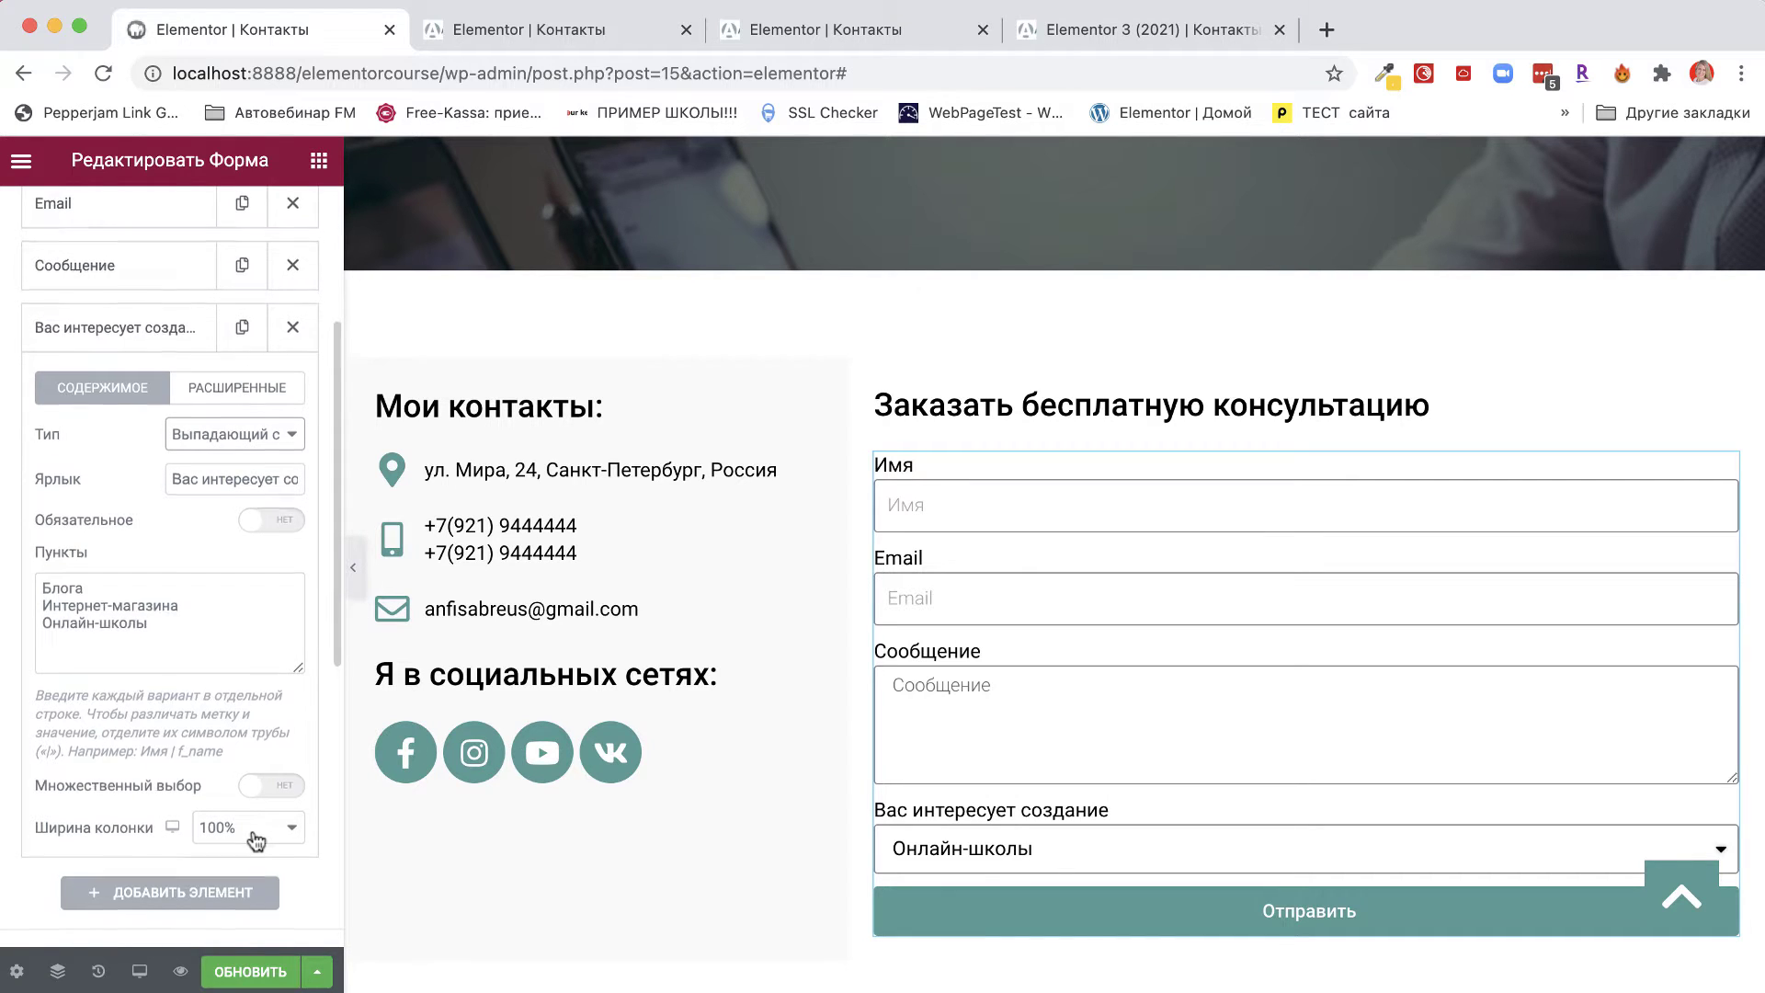
scroll(255, 840, down, 3)
Add a Переключатели field labelled 'Кто вы?'.
click(182, 768)
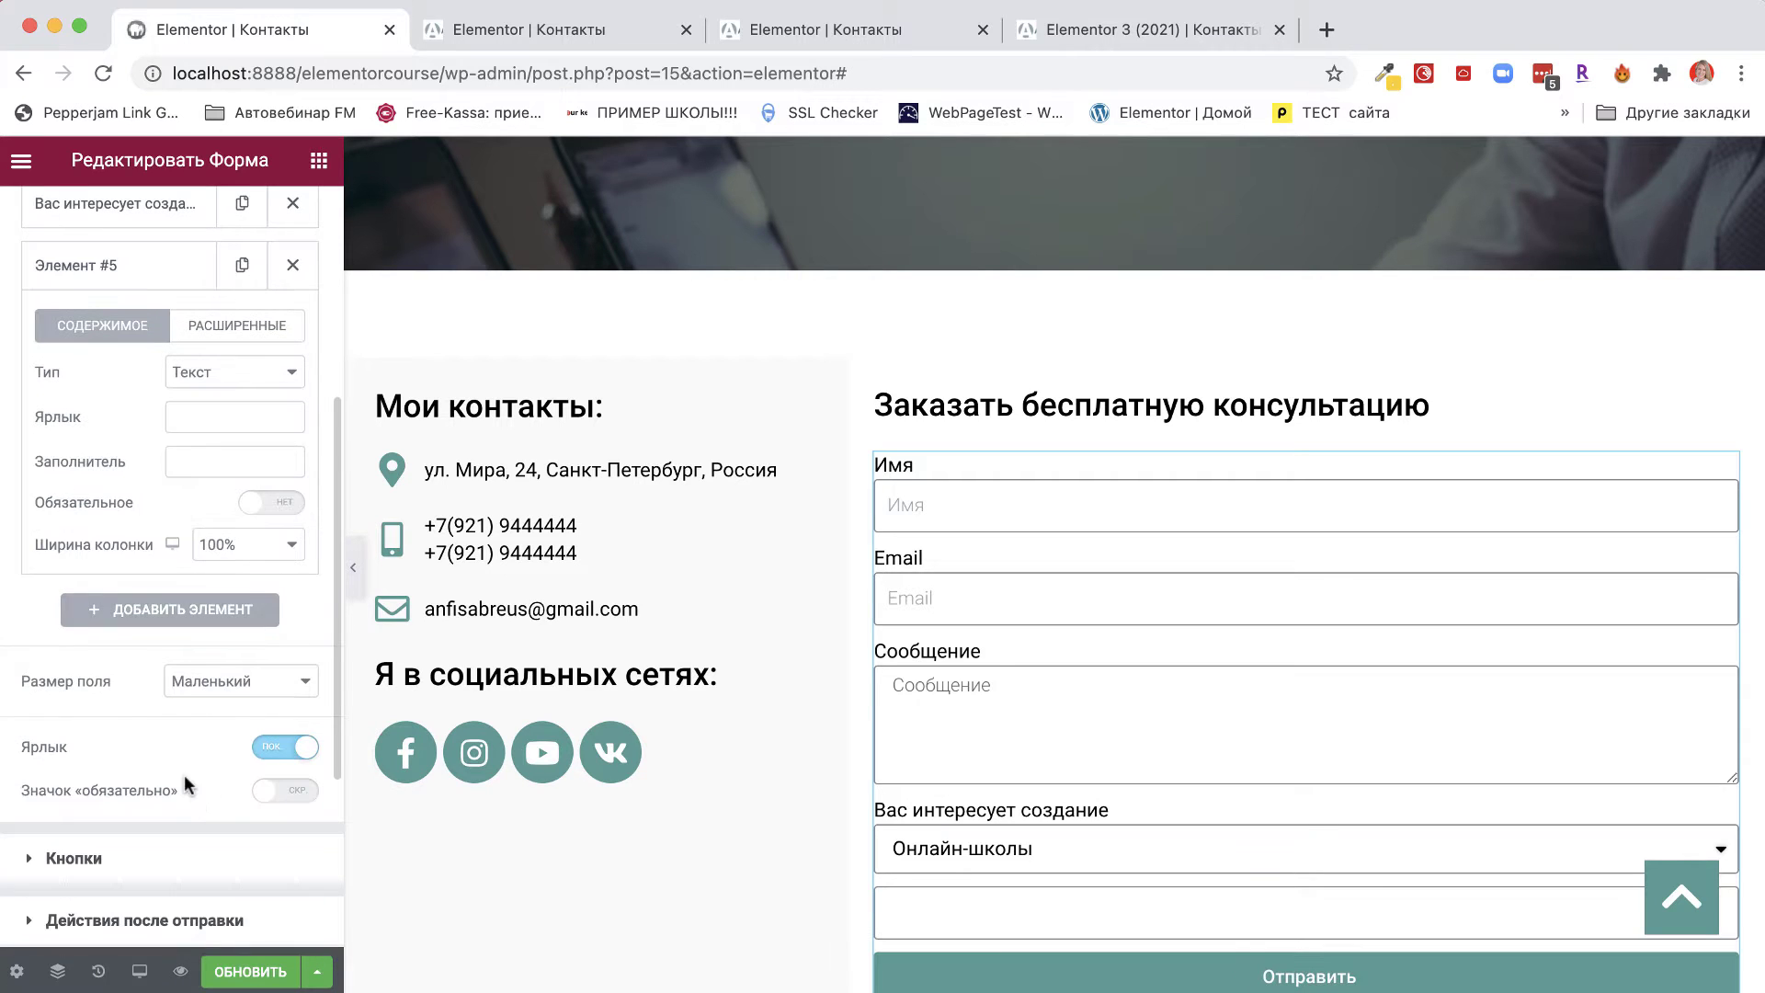
click(288, 377)
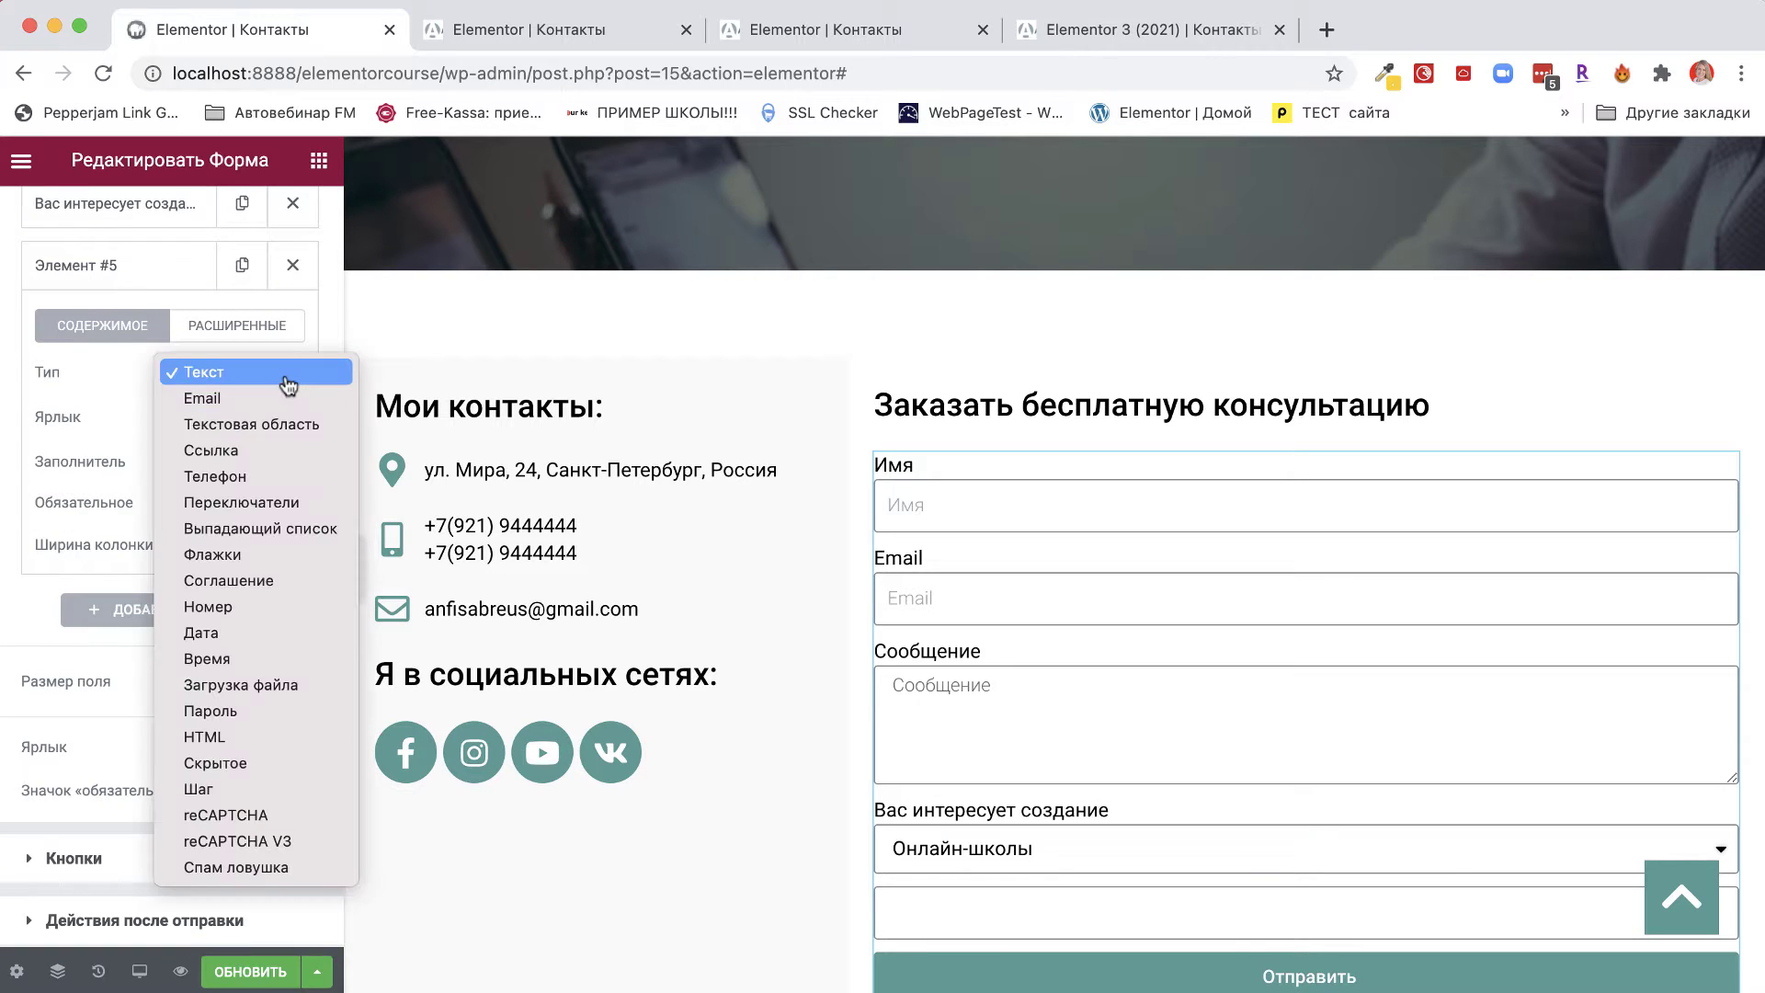
click(205, 510)
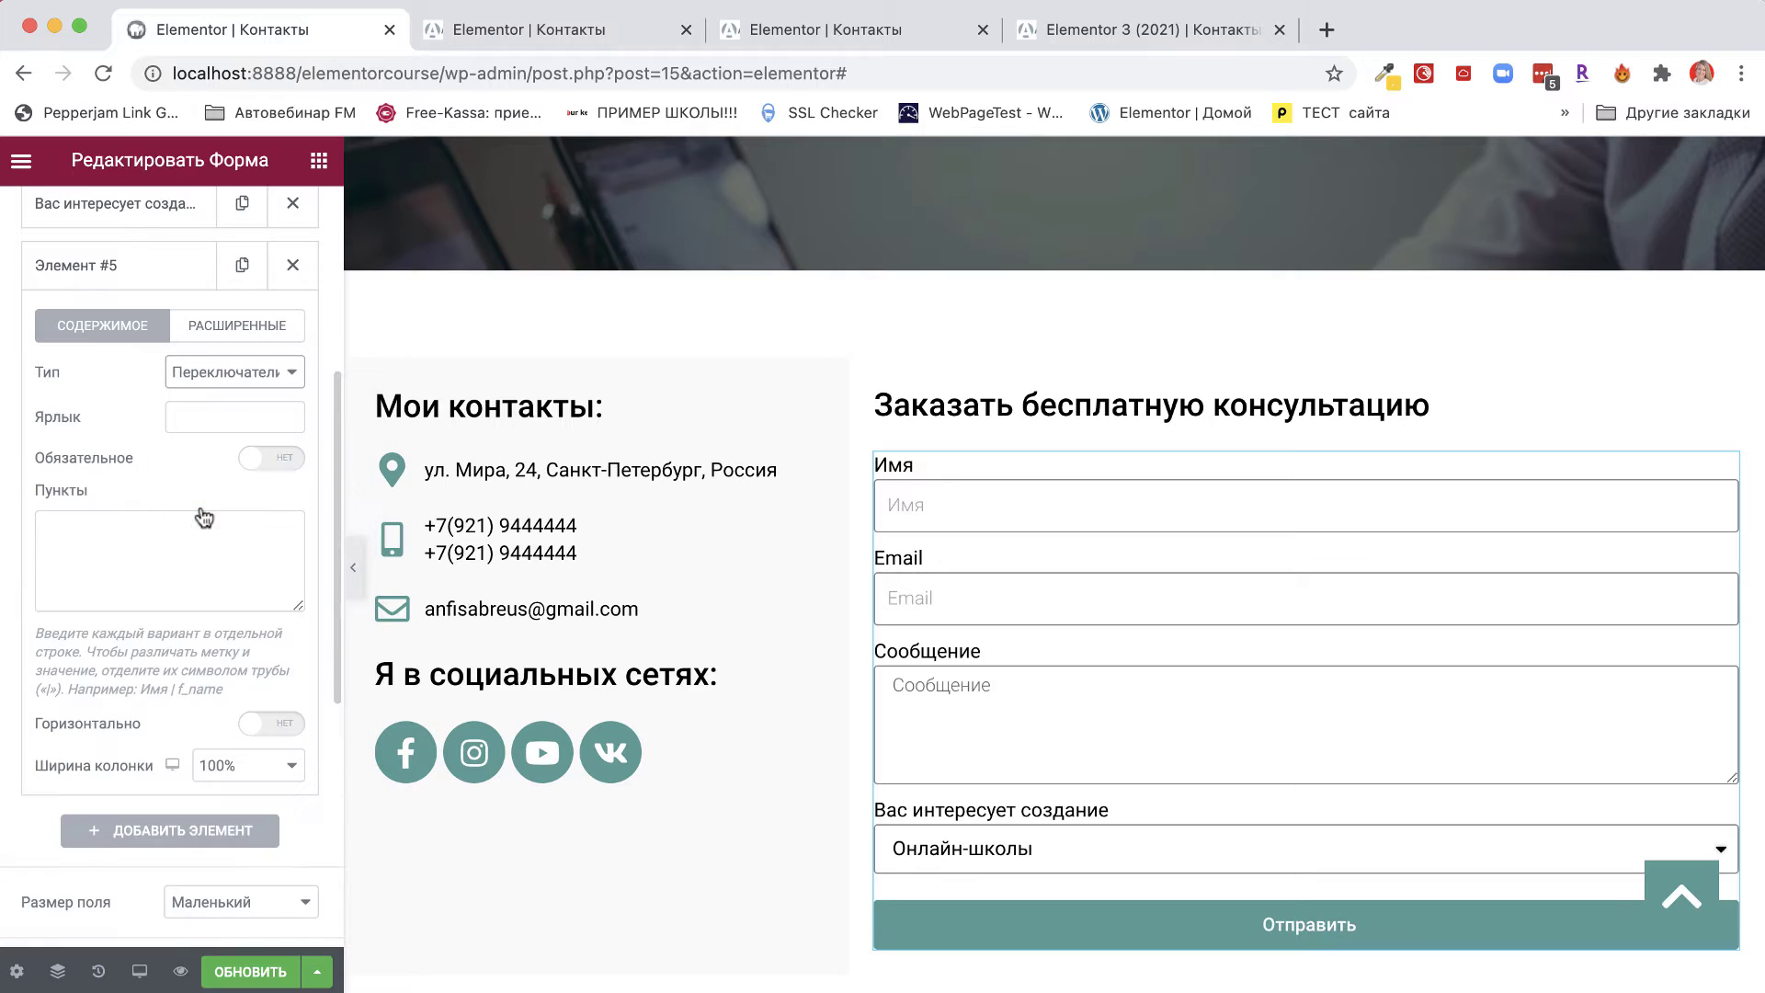
click(188, 414)
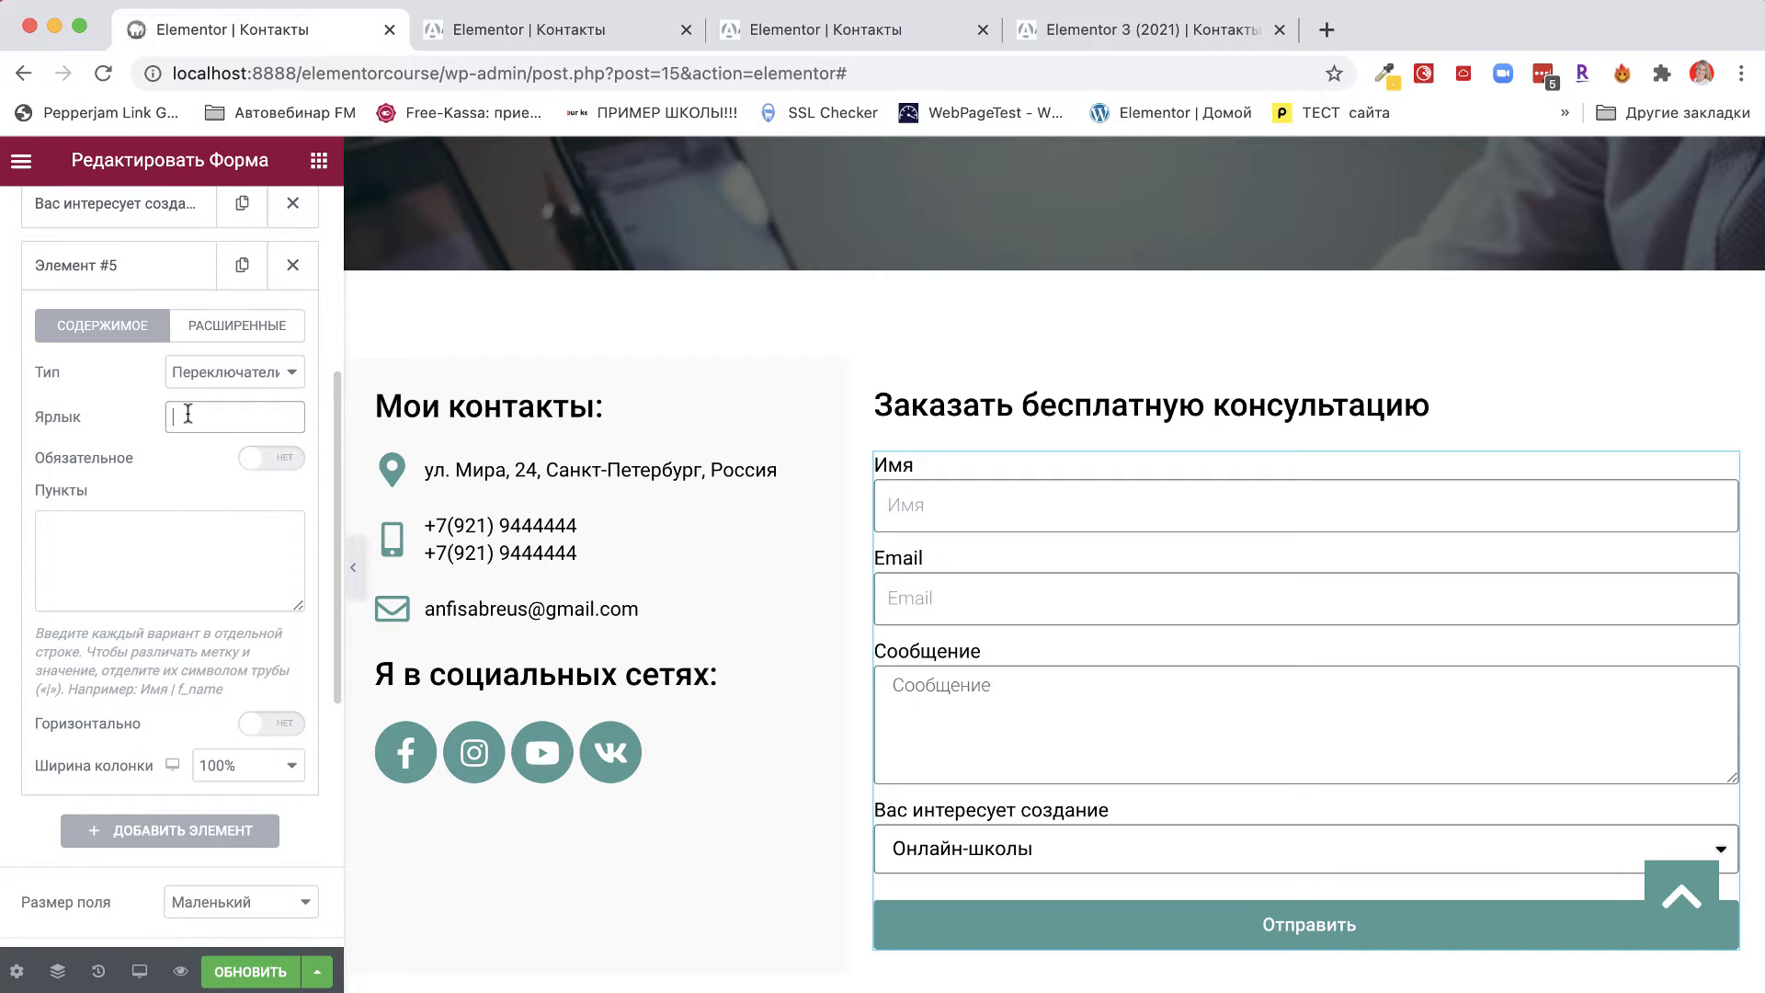
text(Кто вы?)
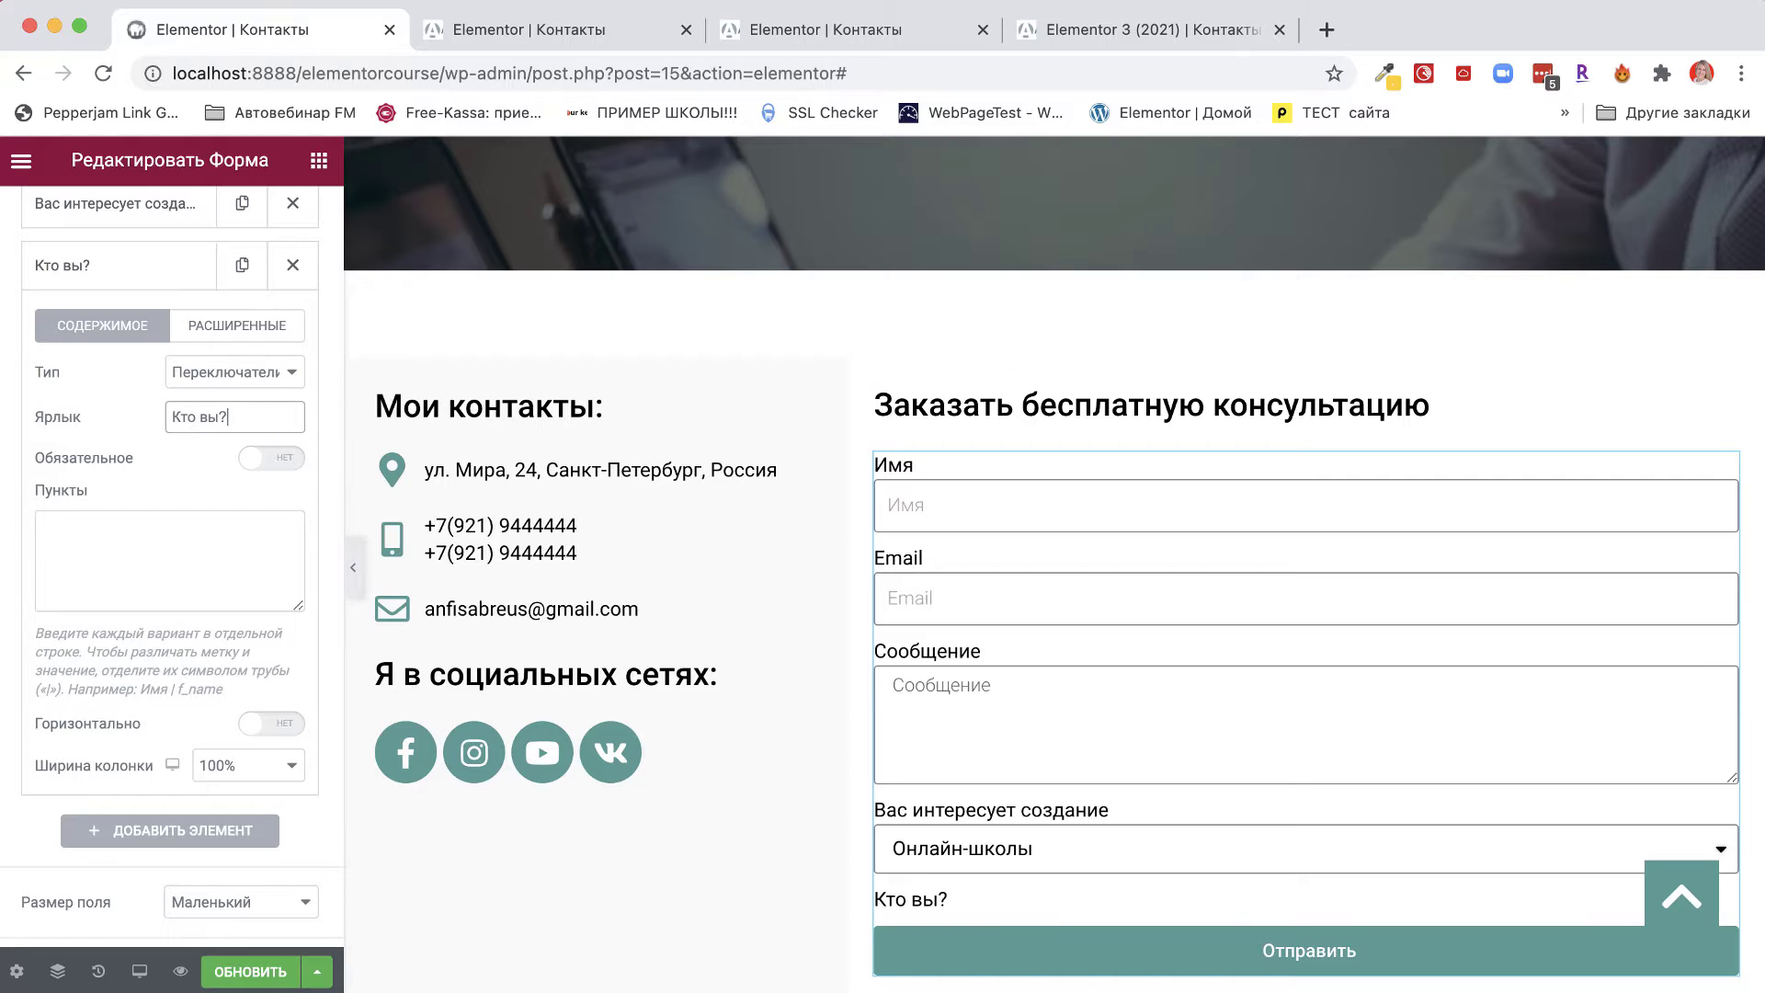
key(super+Tab)
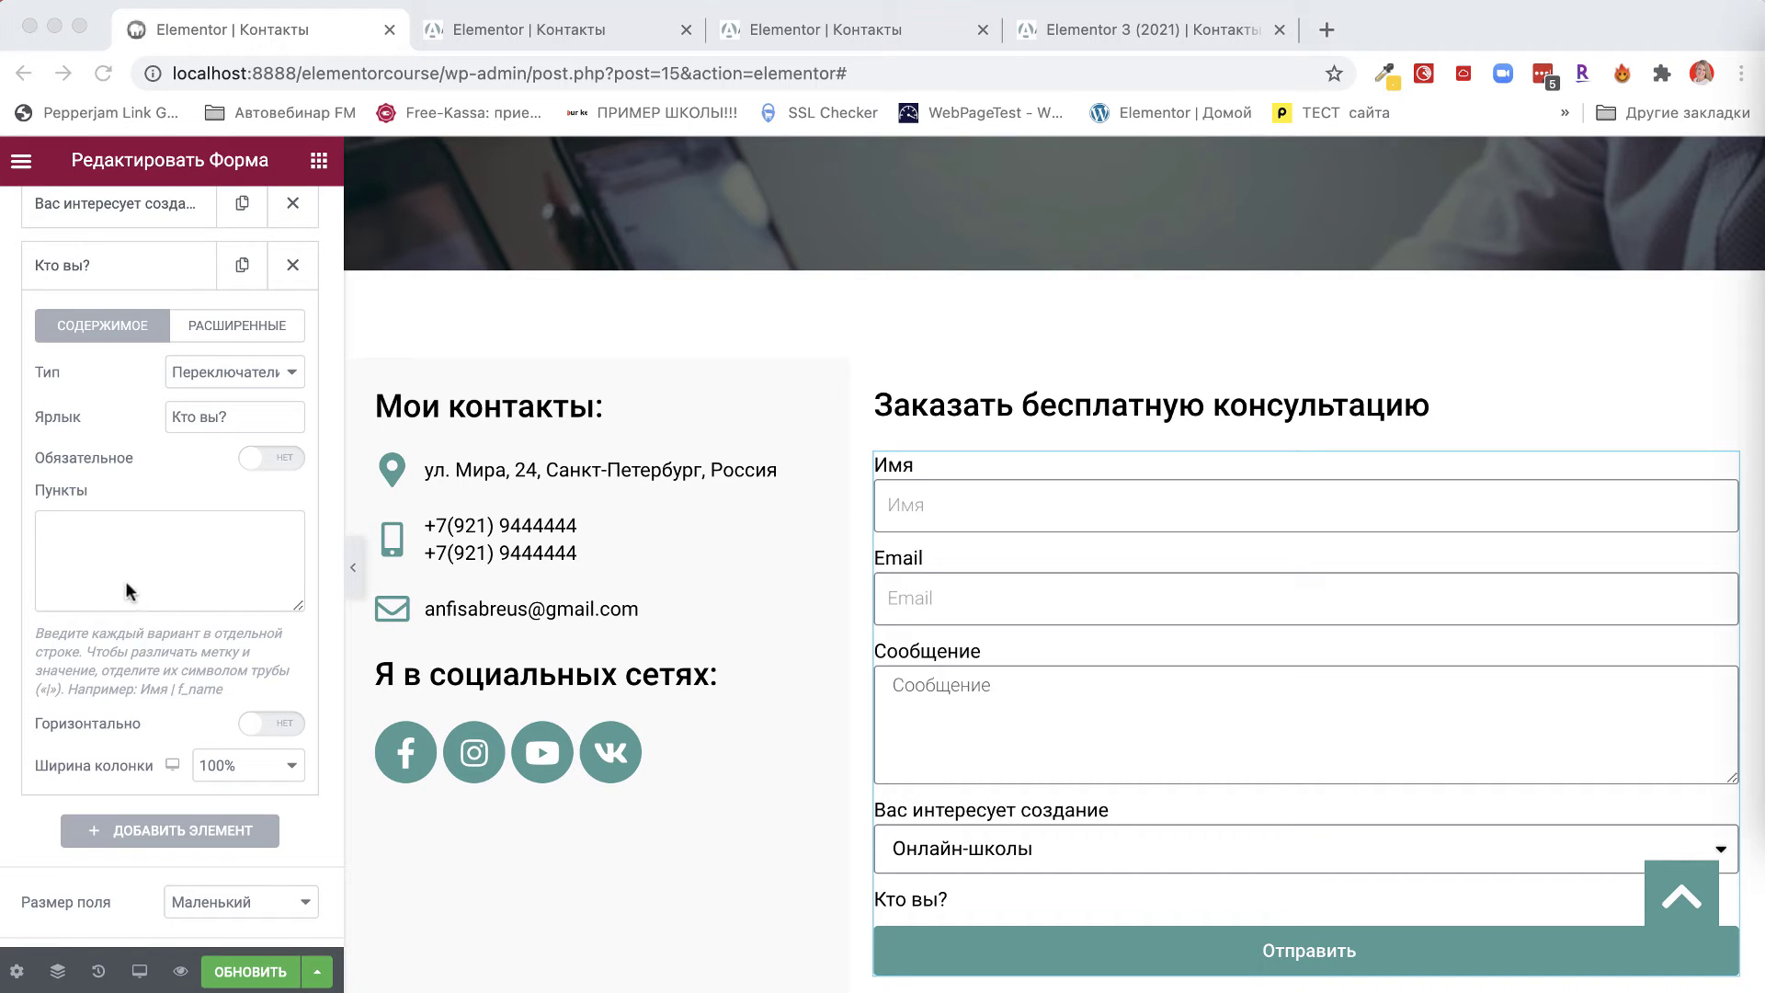
key(super+Tab)
Paste the options Новичок в интернете and Продвинутый пользователь into Пункты.
click(78, 533)
text(Новичок в интернете Продвинутый пользователь)
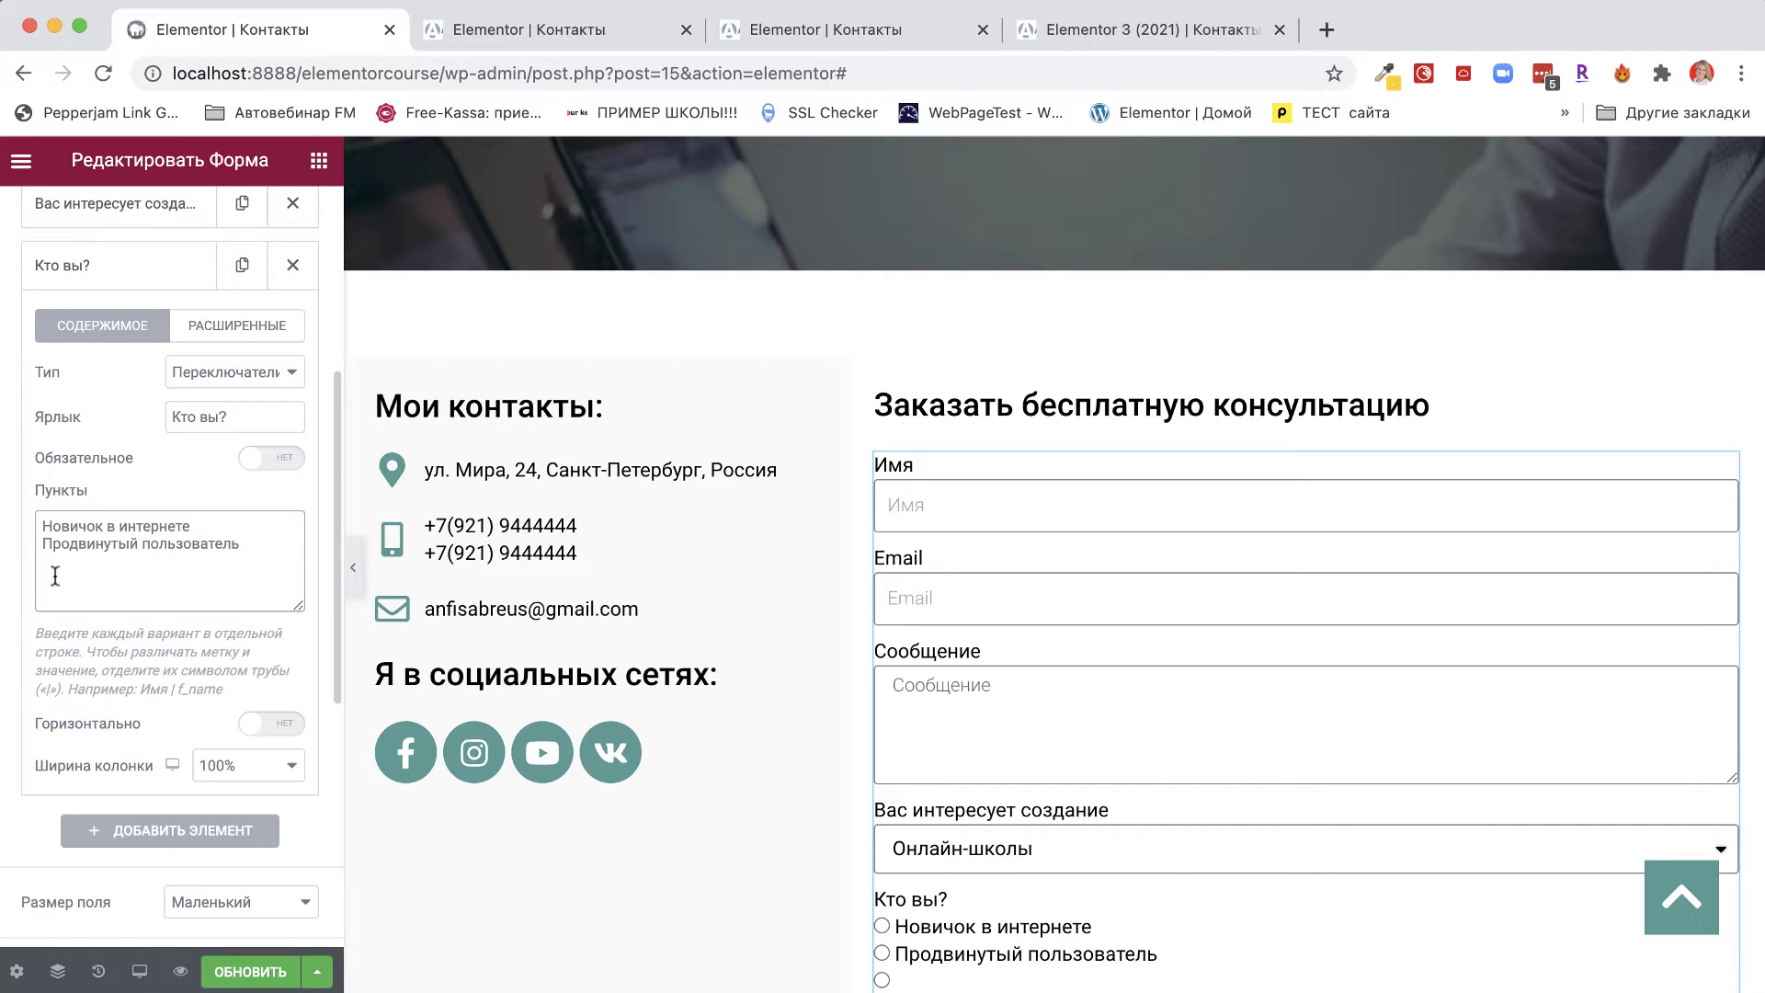
mouse_move(42, 531)
mouse_down()
mouse_move(267, 522)
mouse_move(20, 535)
mouse_up()
click(261, 539)
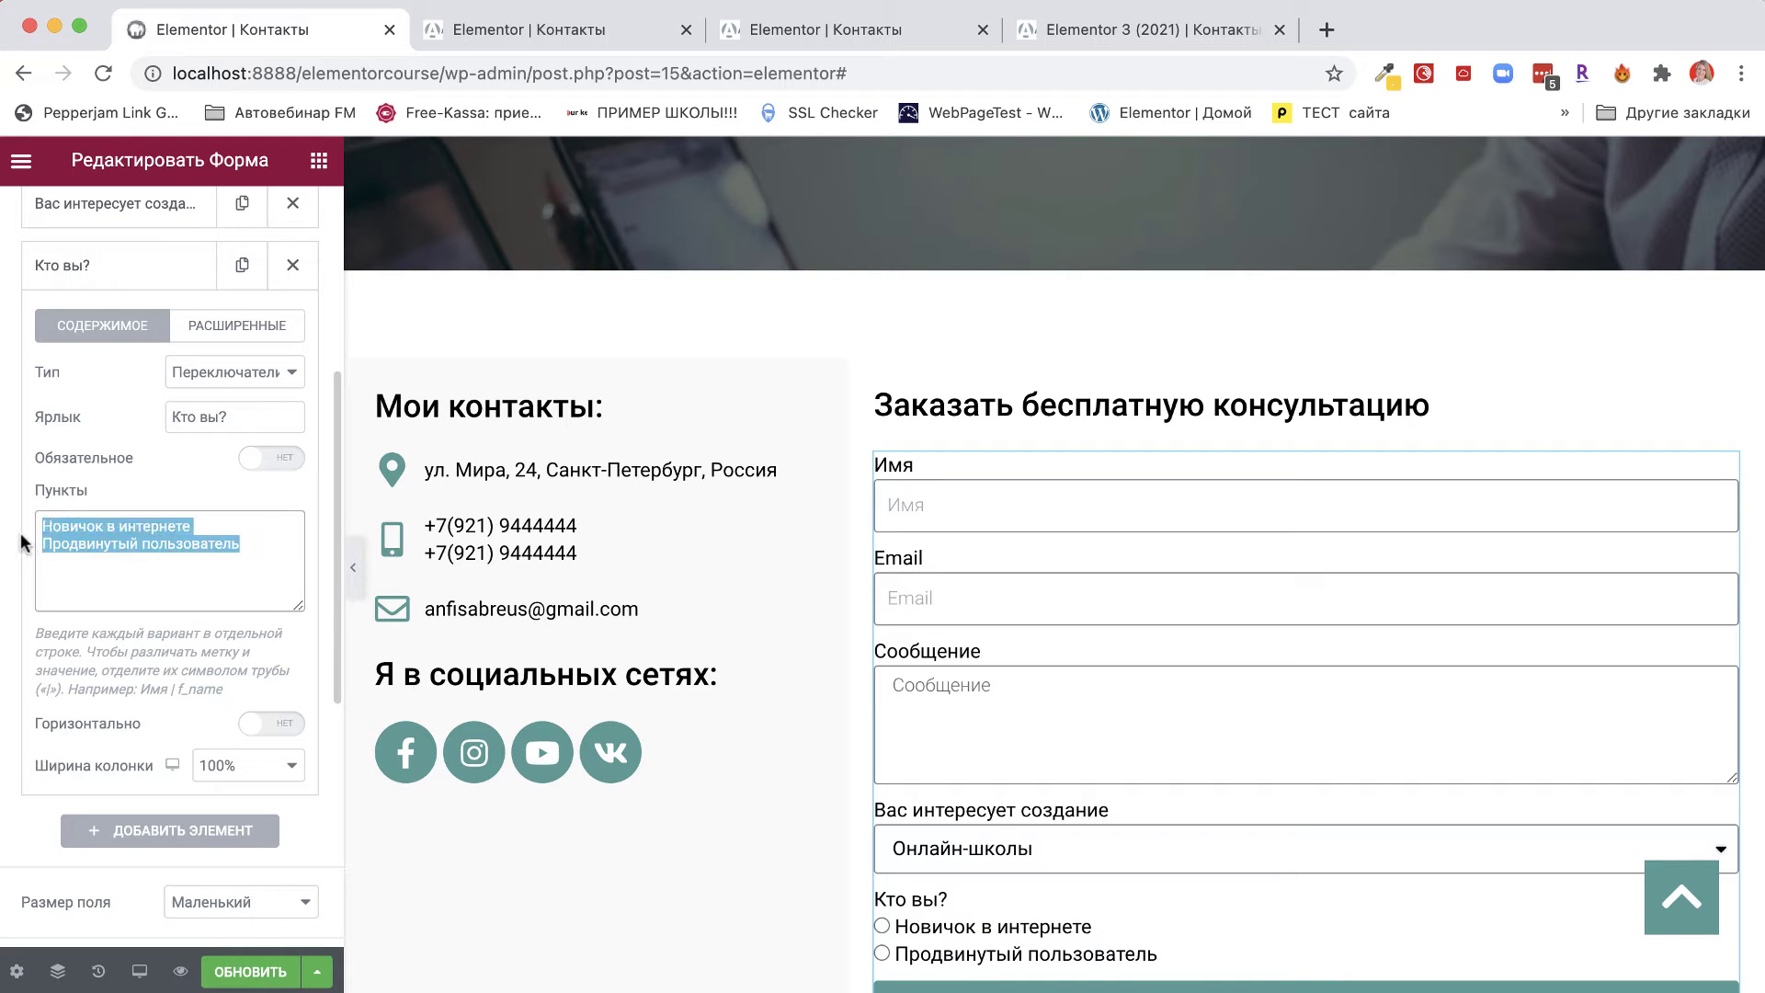
click(108, 559)
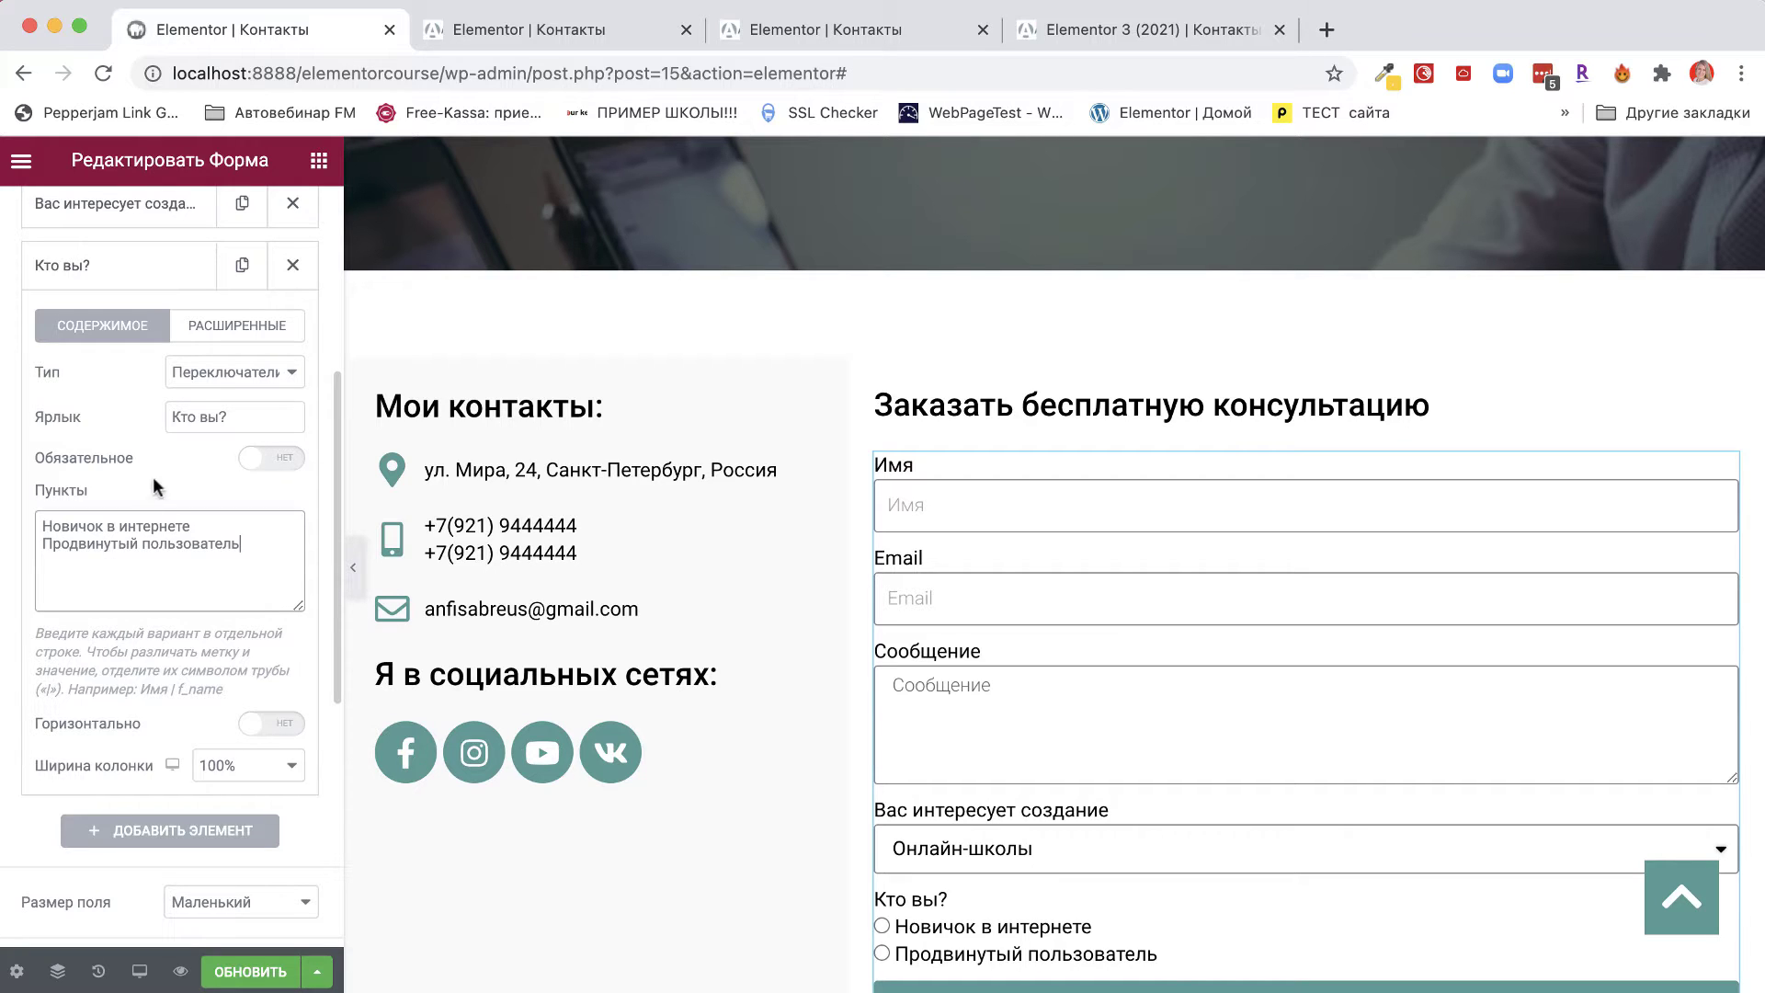
scroll(967, 929, down, 3)
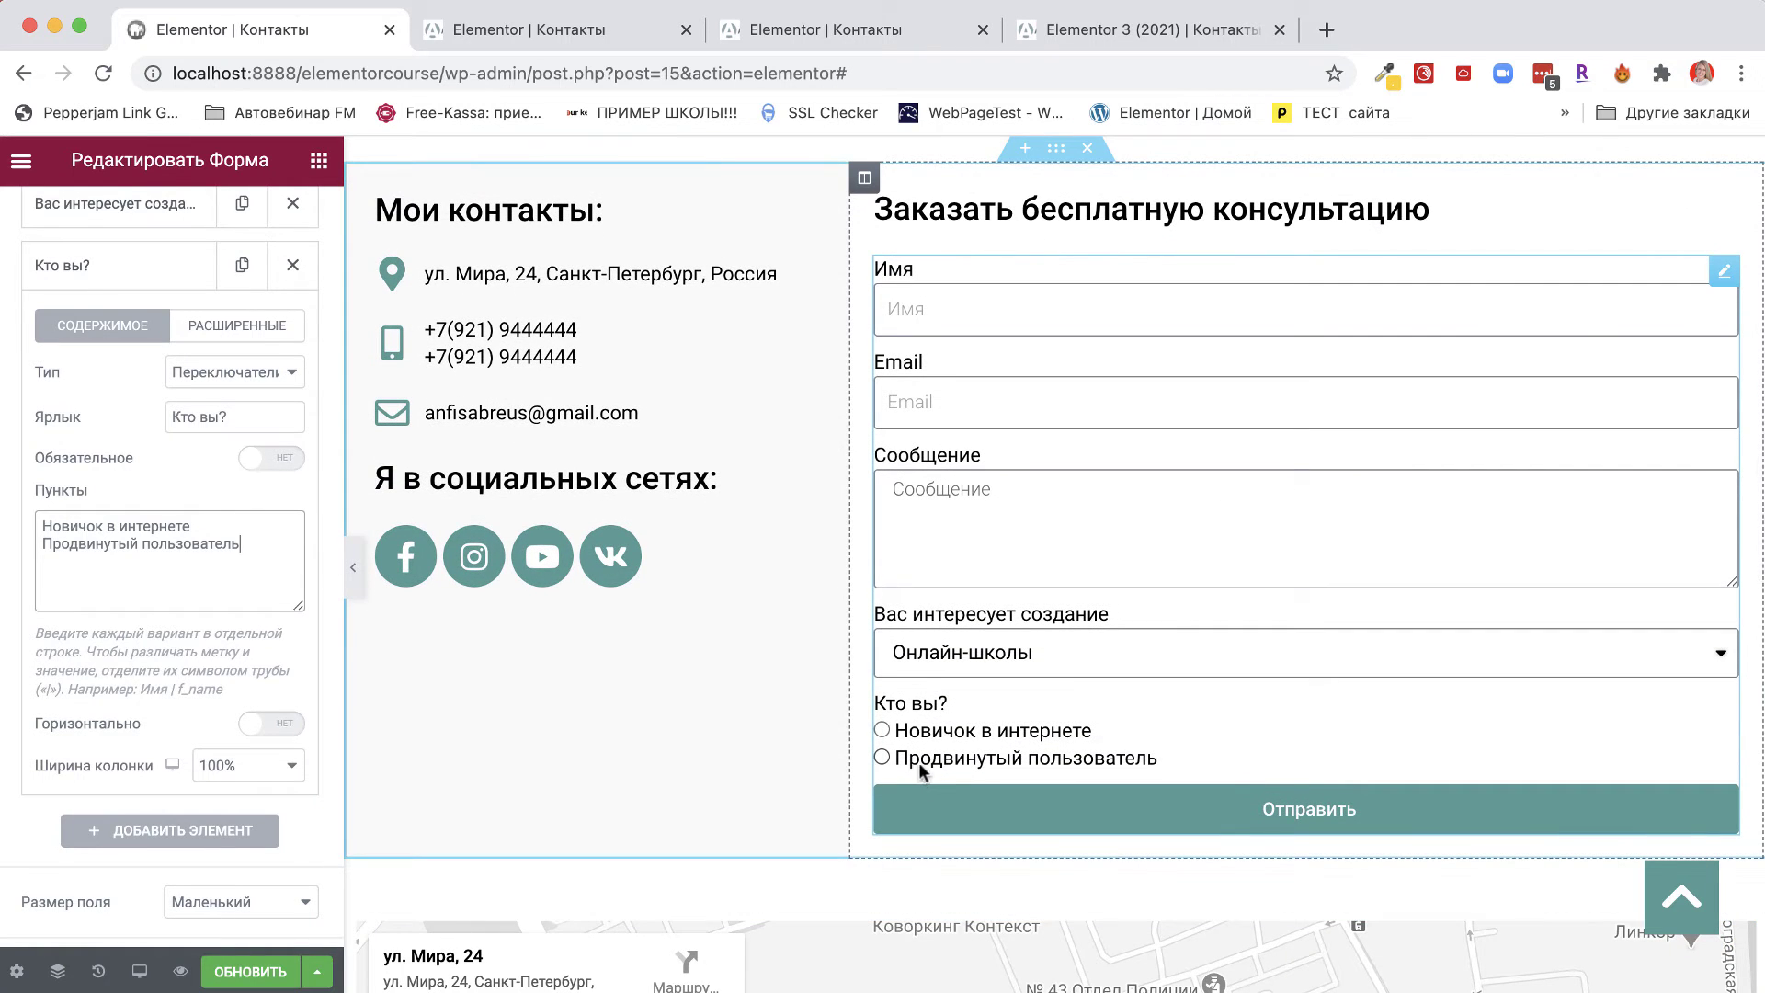
click(882, 730)
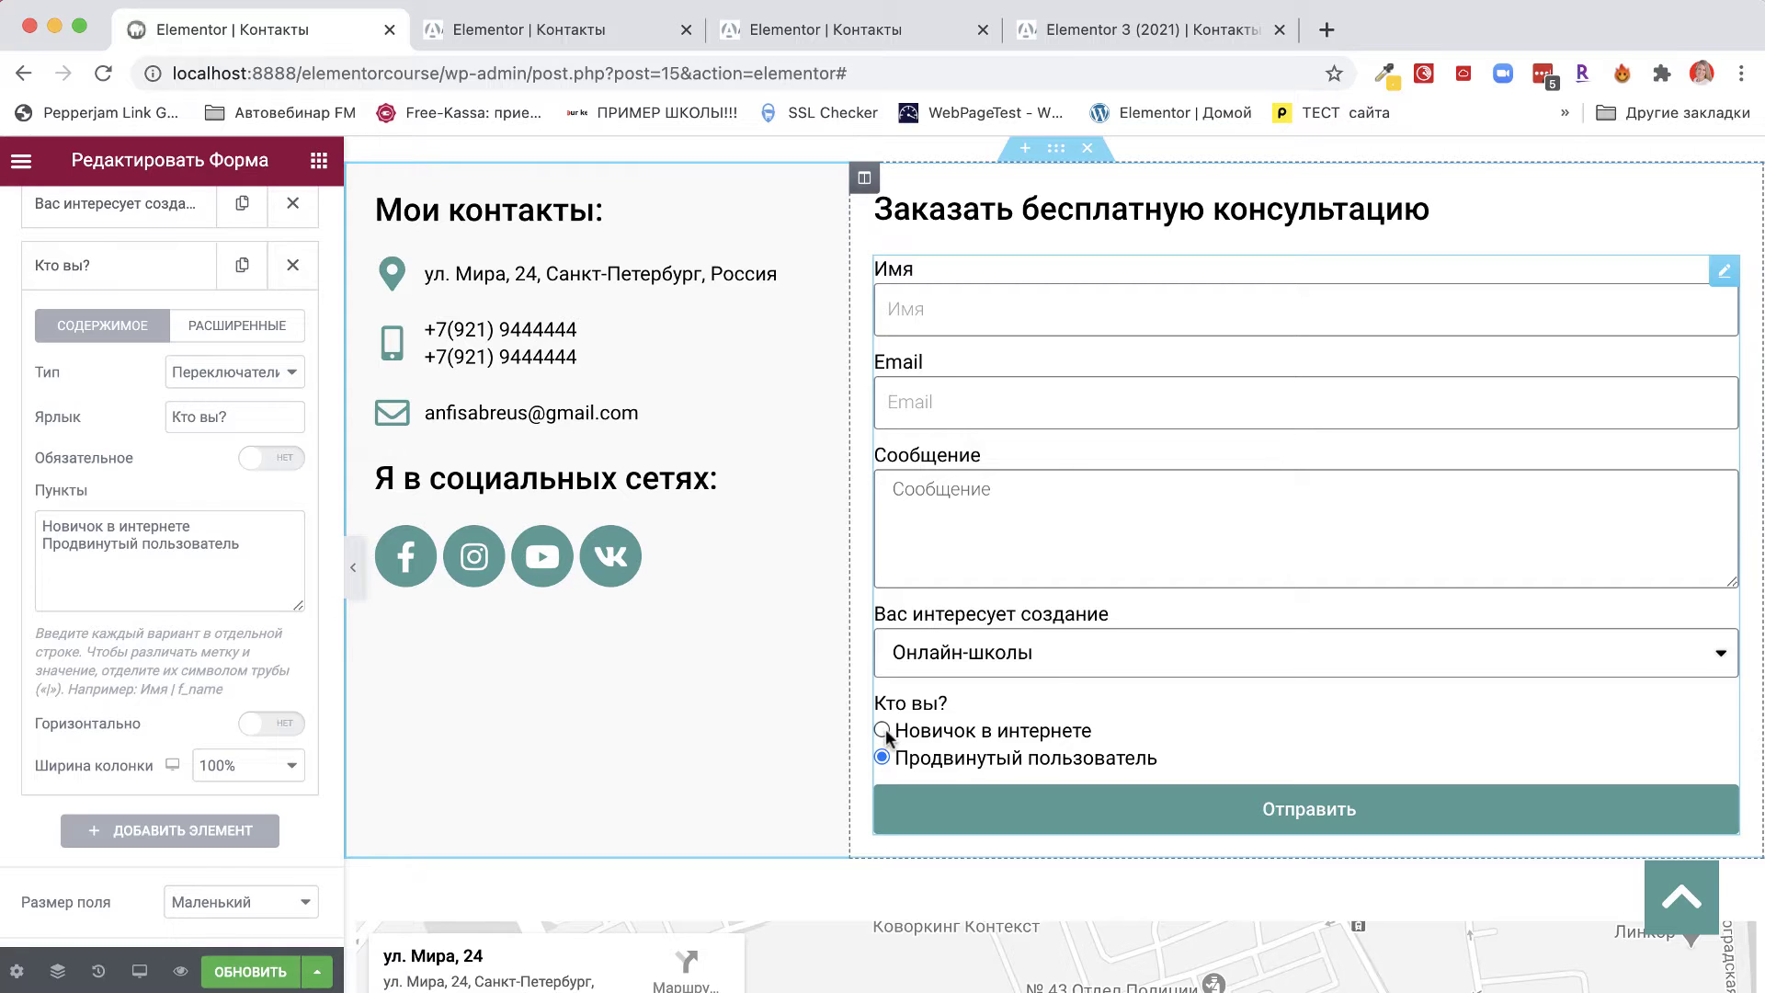
click(275, 377)
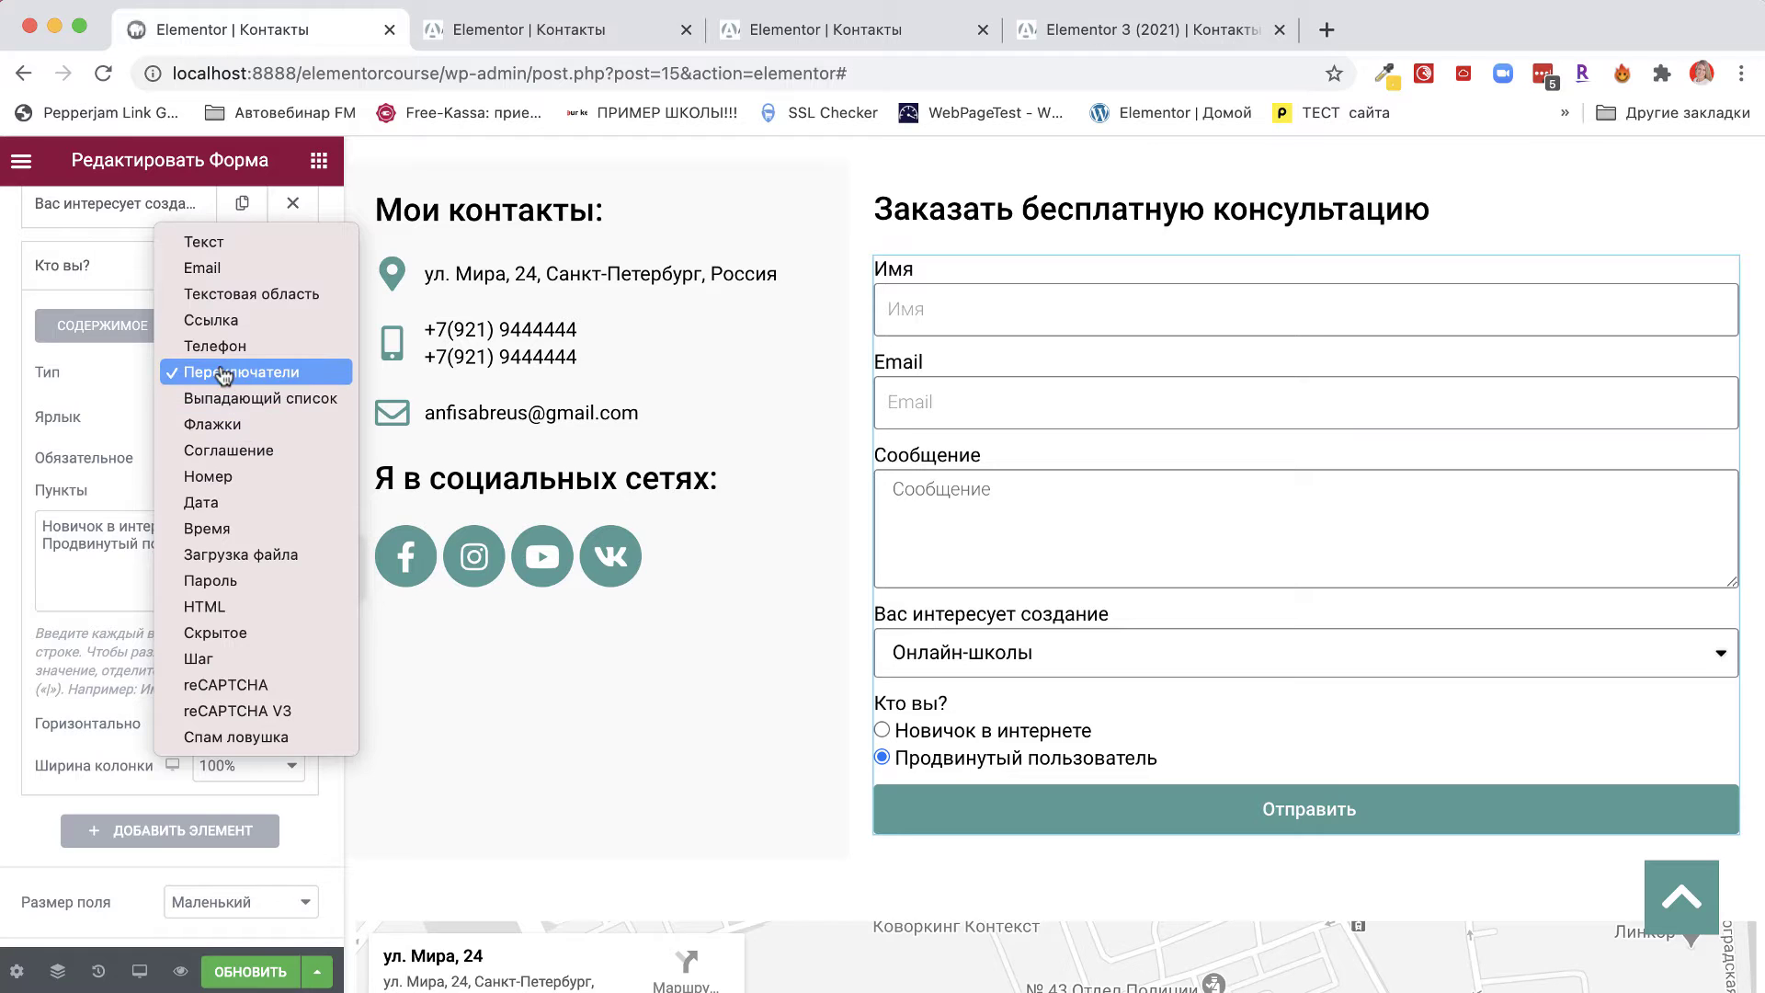
click(885, 731)
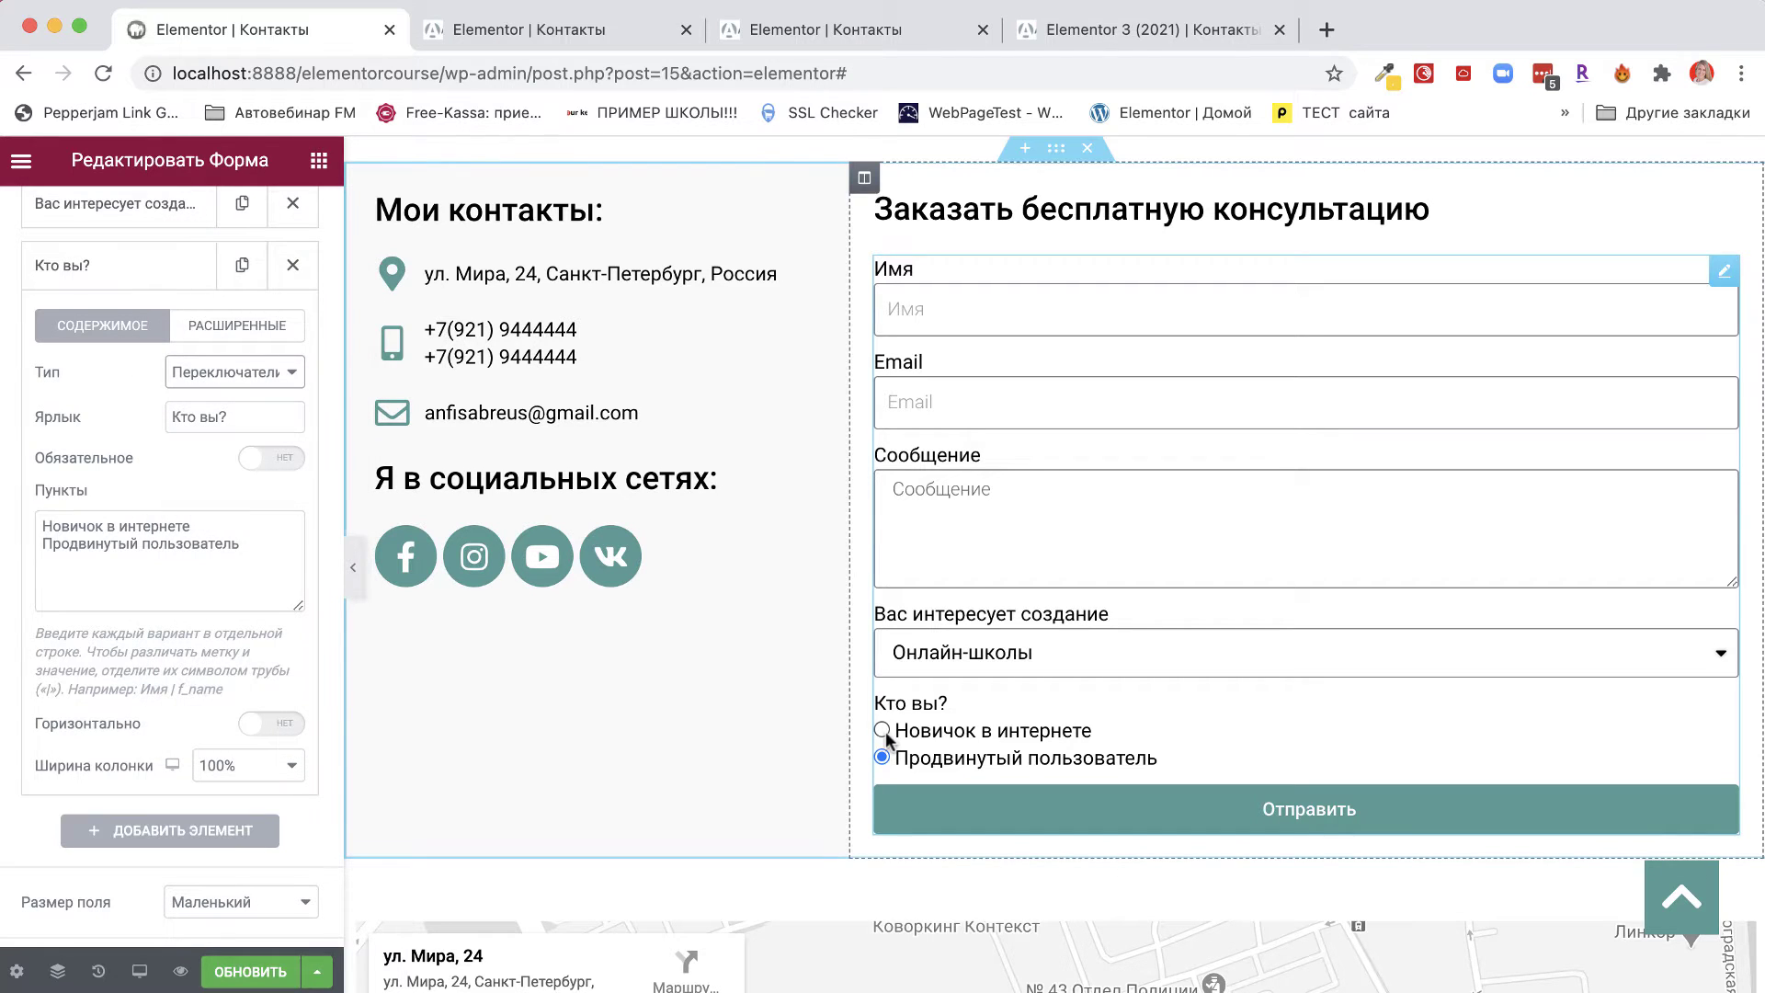
click(885, 731)
click(236, 374)
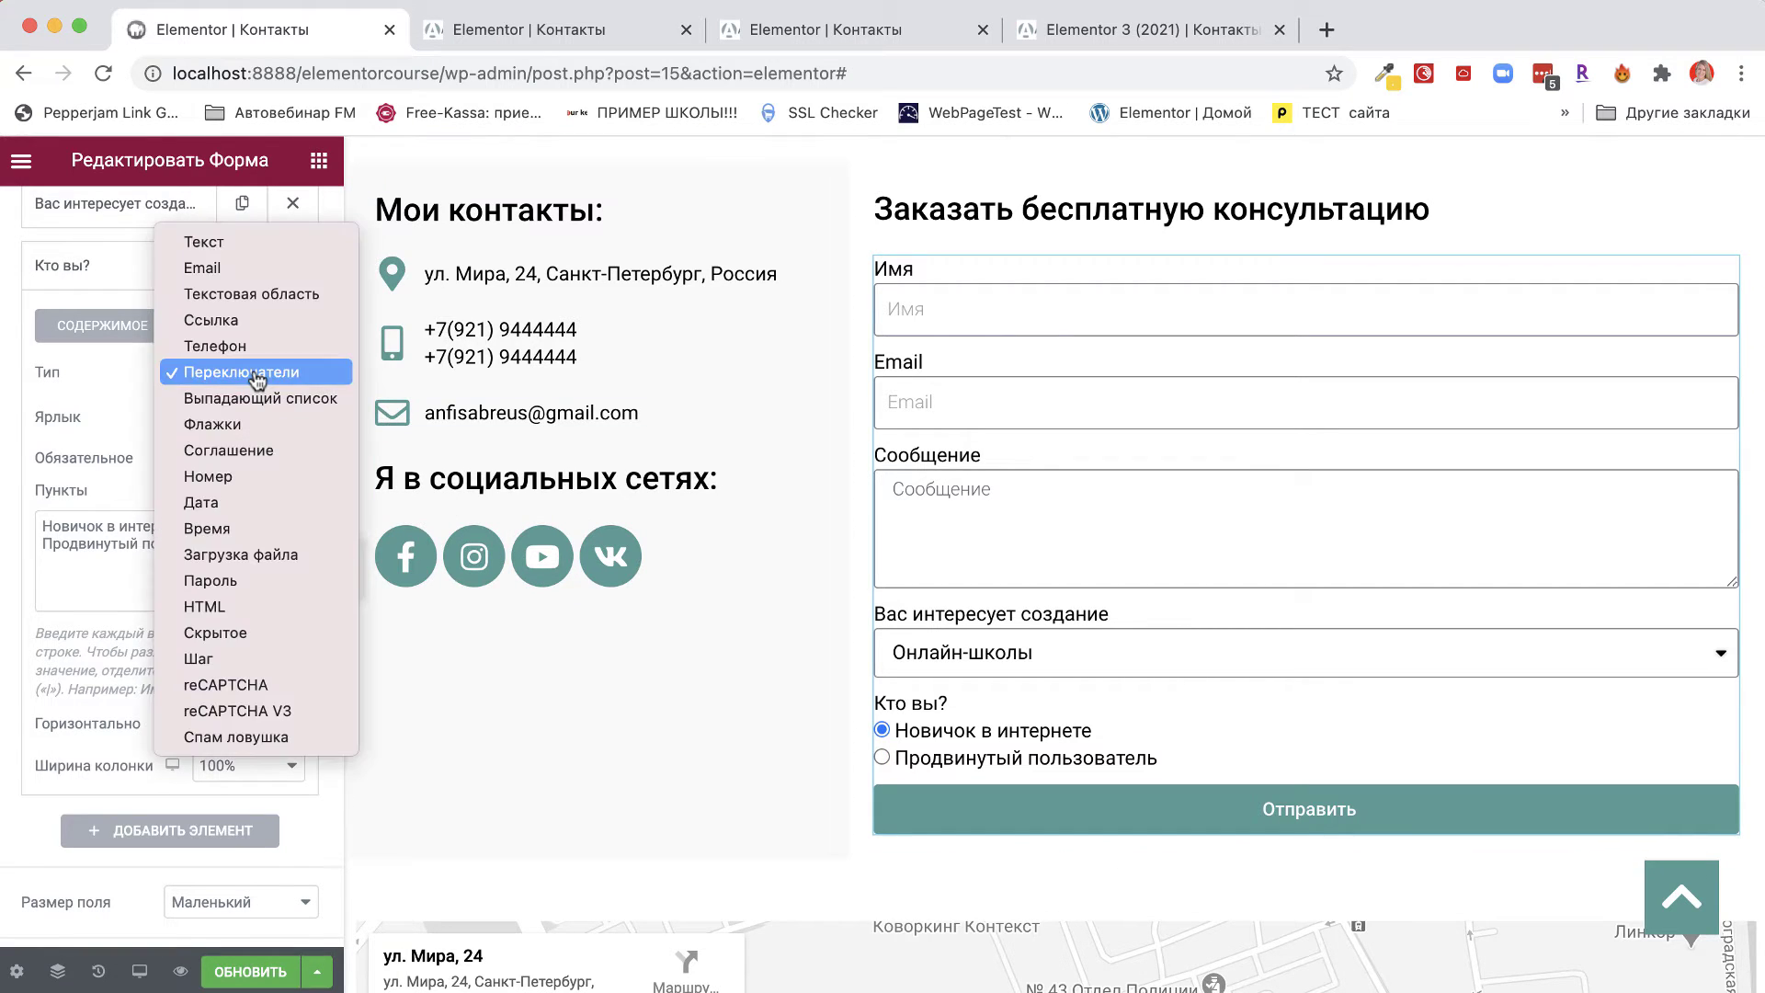
click(240, 422)
click(880, 731)
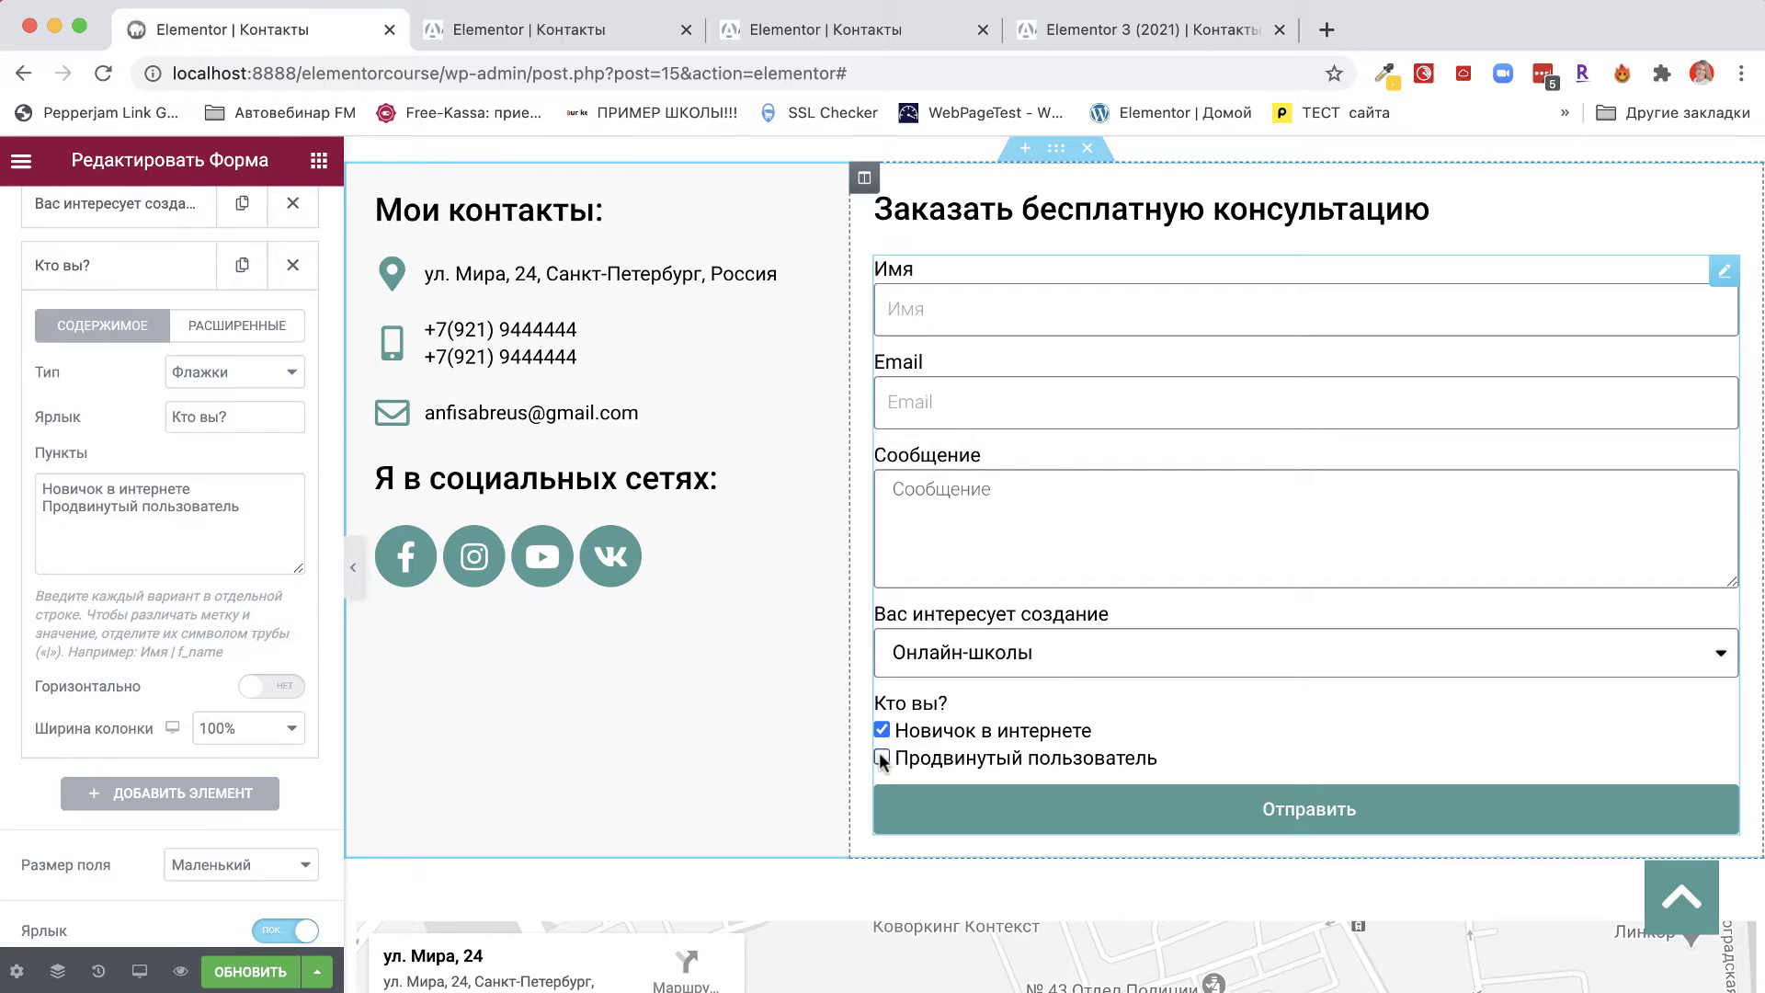
click(880, 729)
click(277, 374)
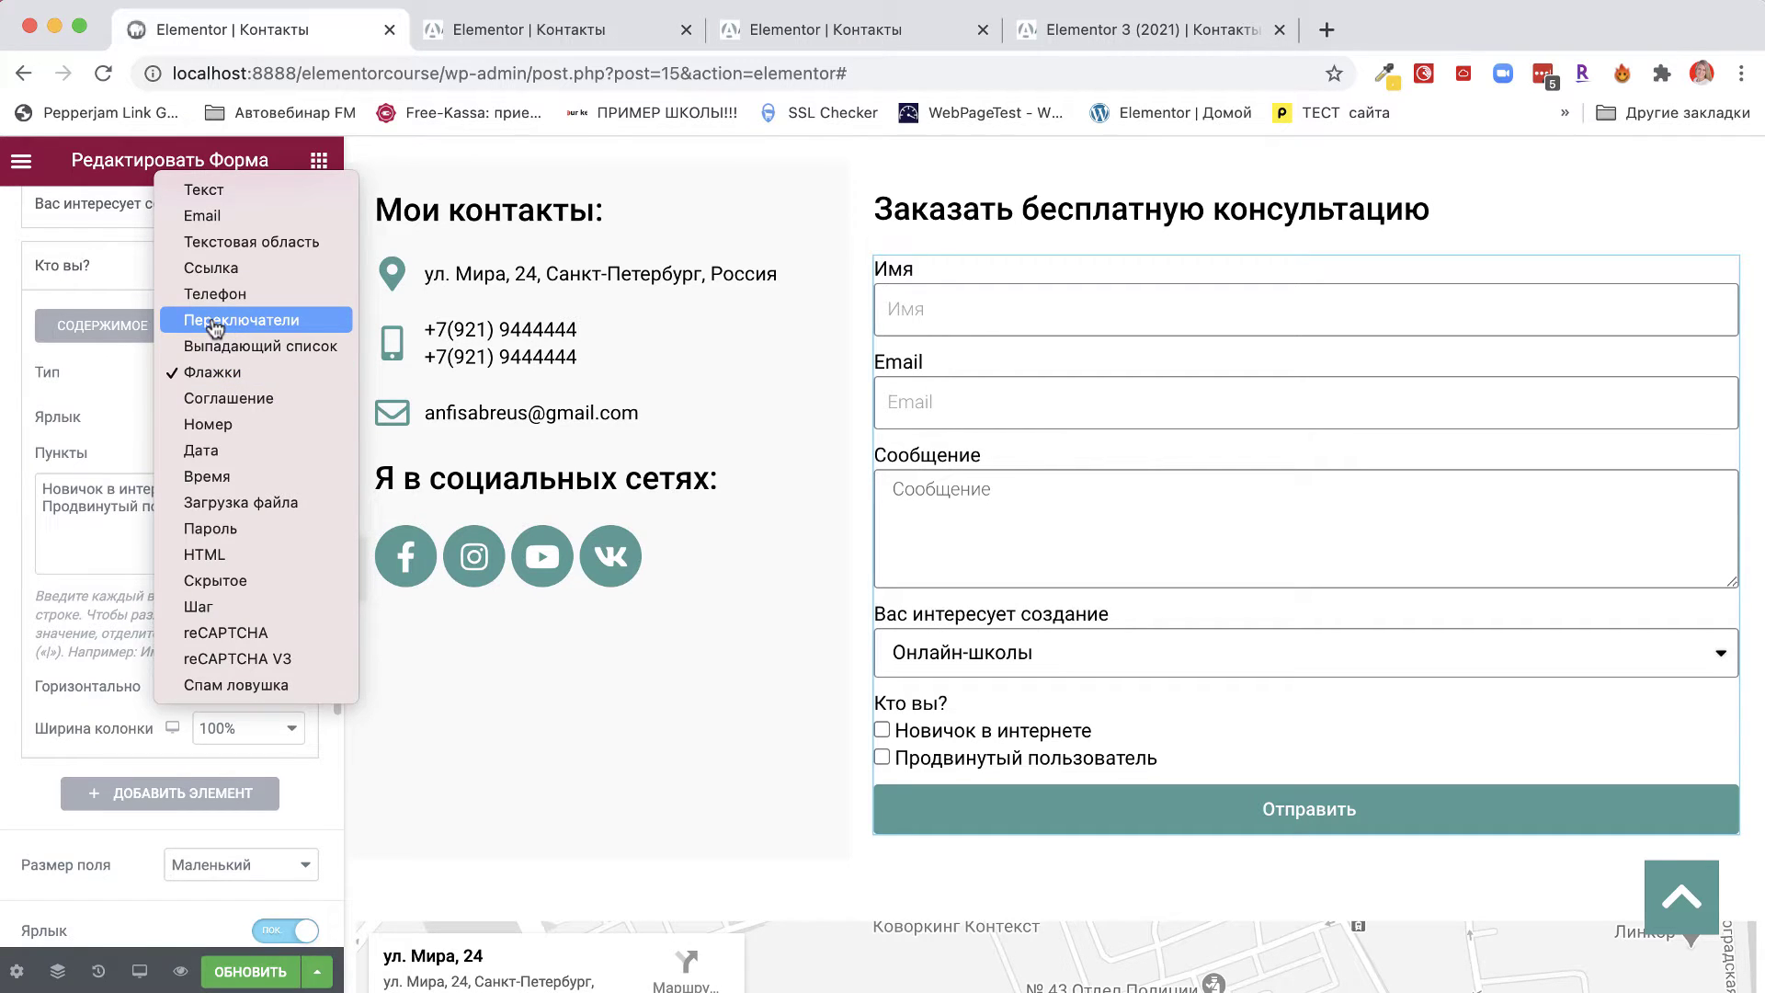
click(215, 327)
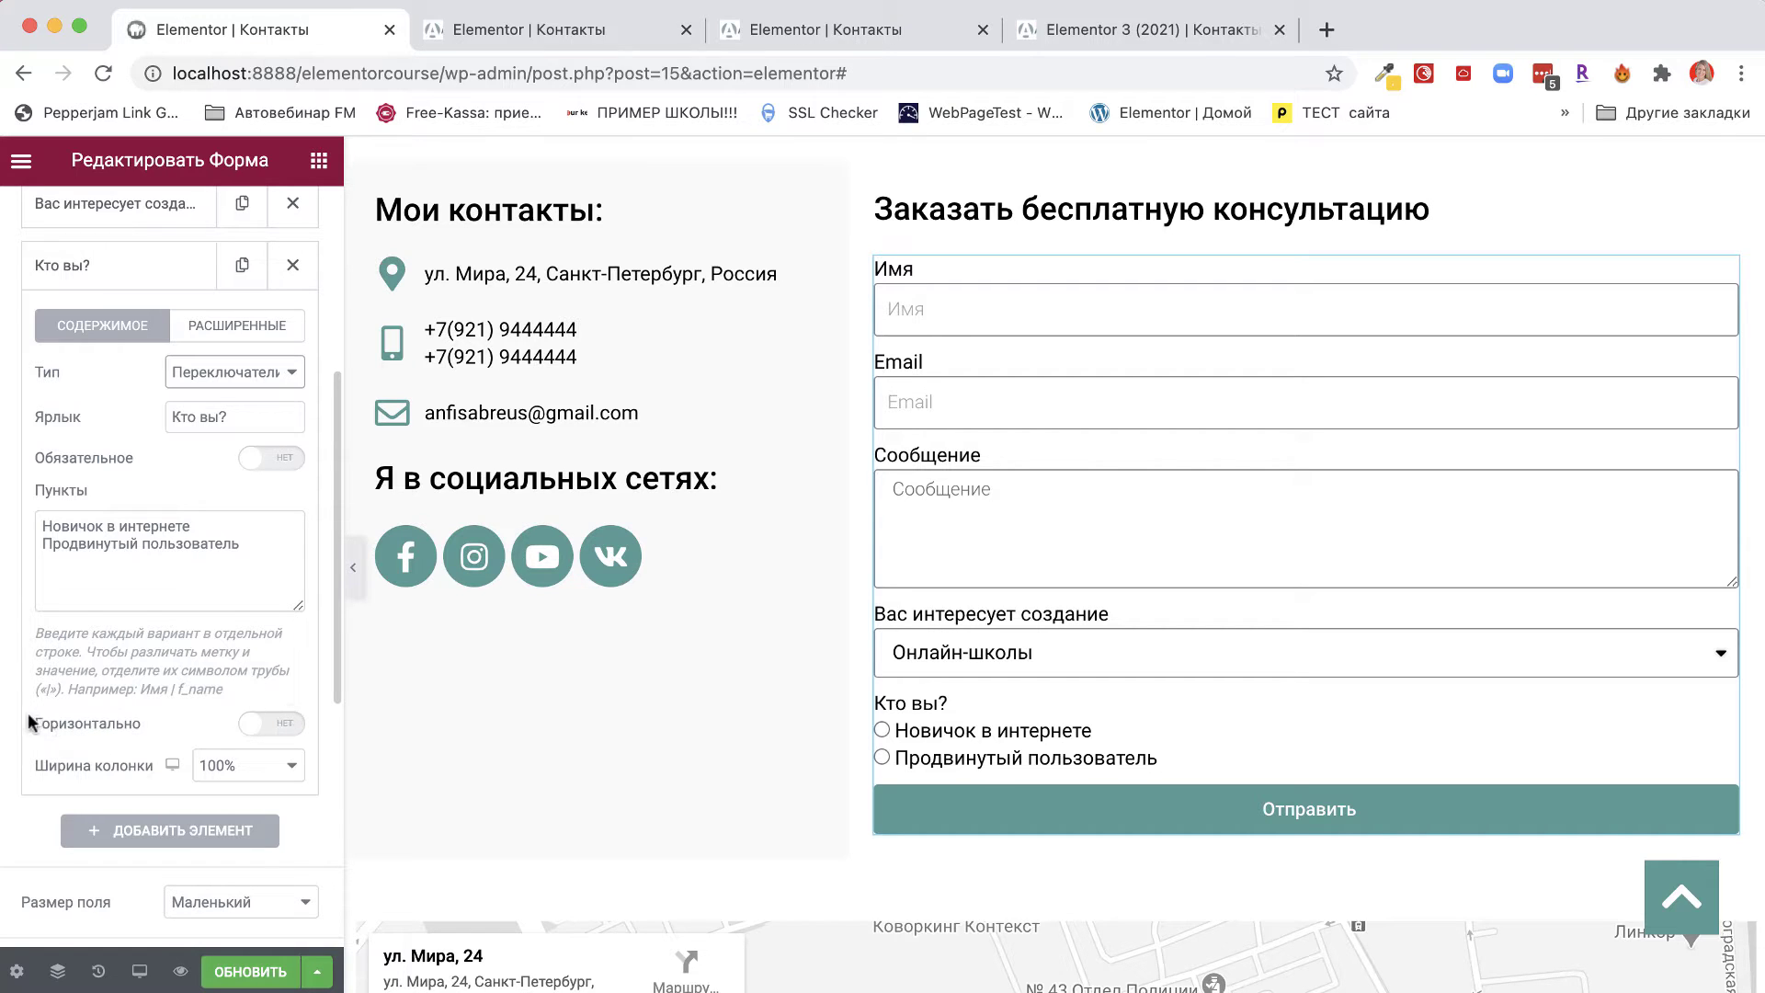
drag(152, 723, 46, 721)
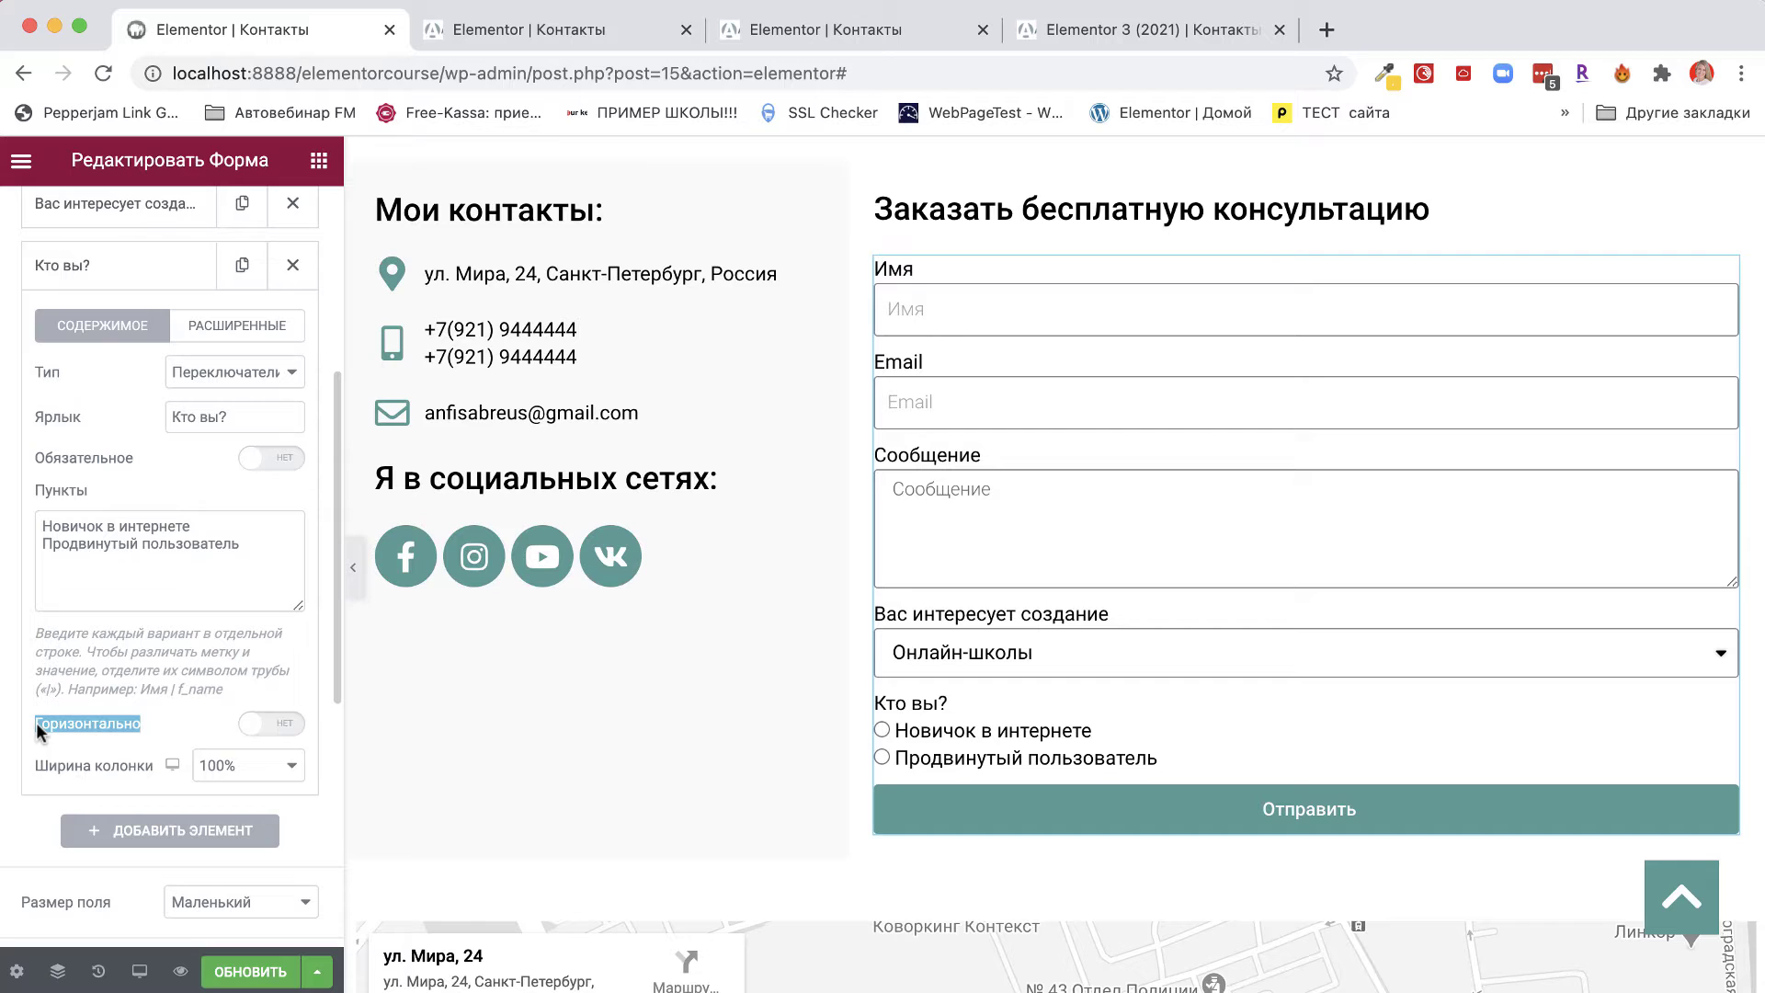
click(292, 726)
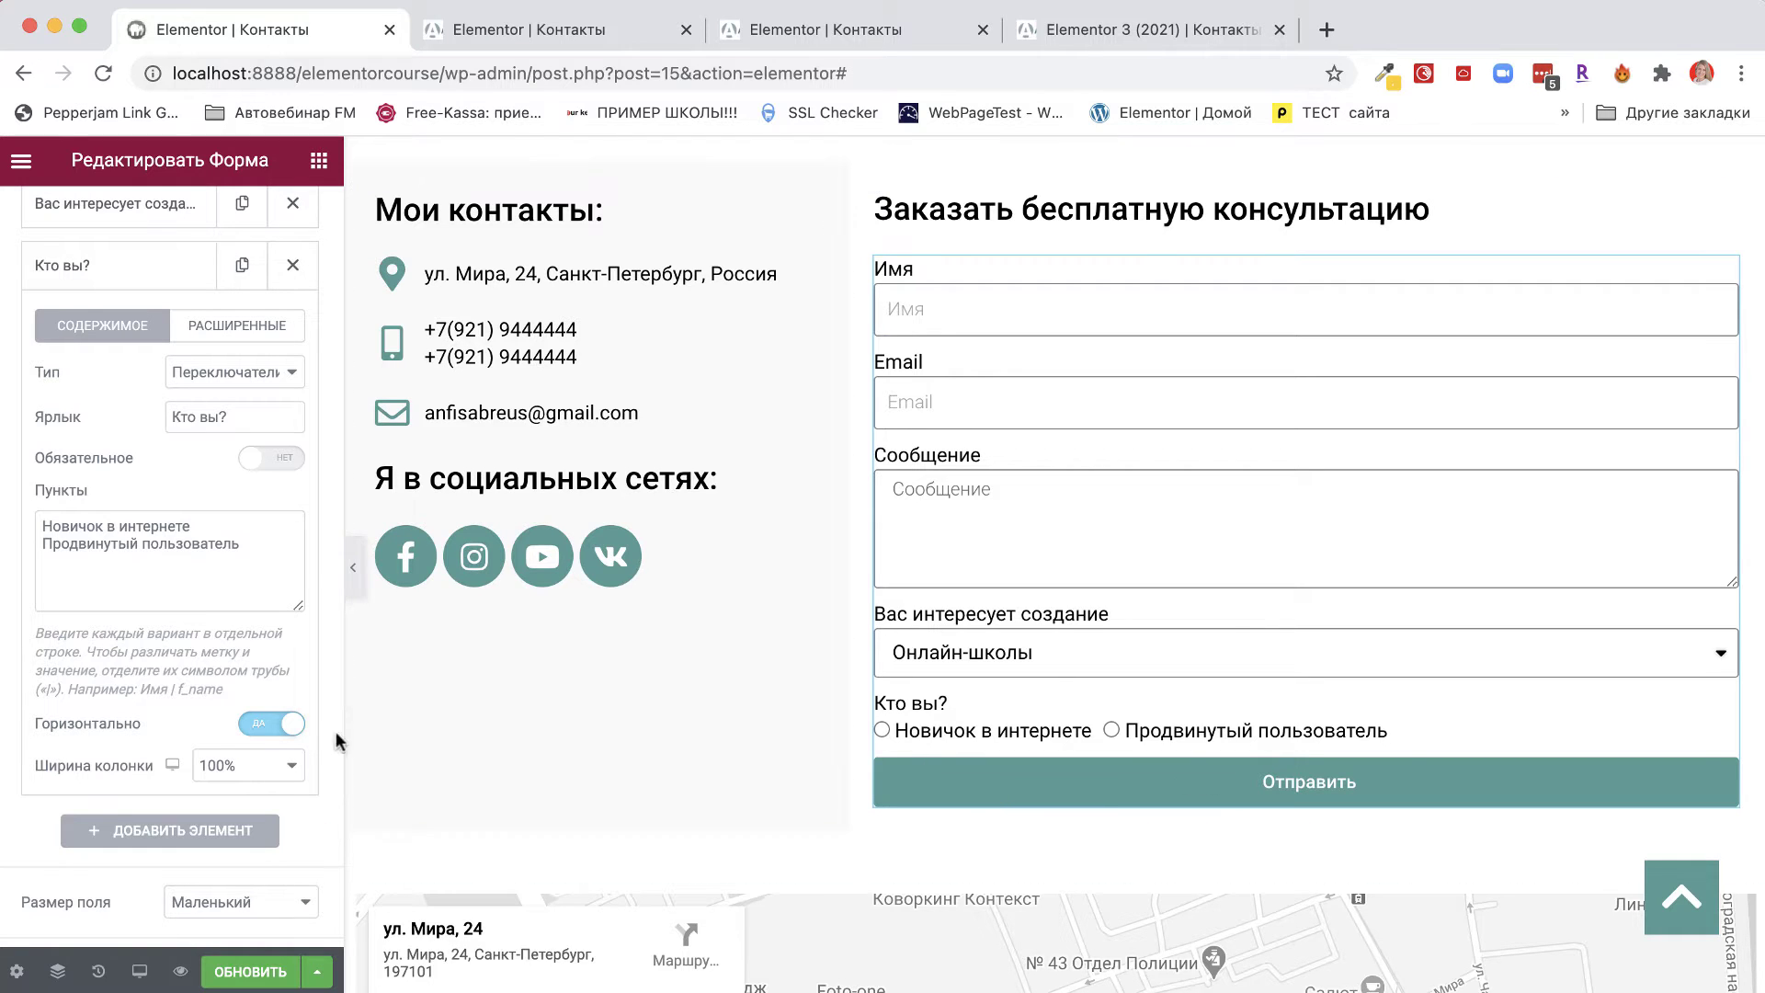
click(251, 728)
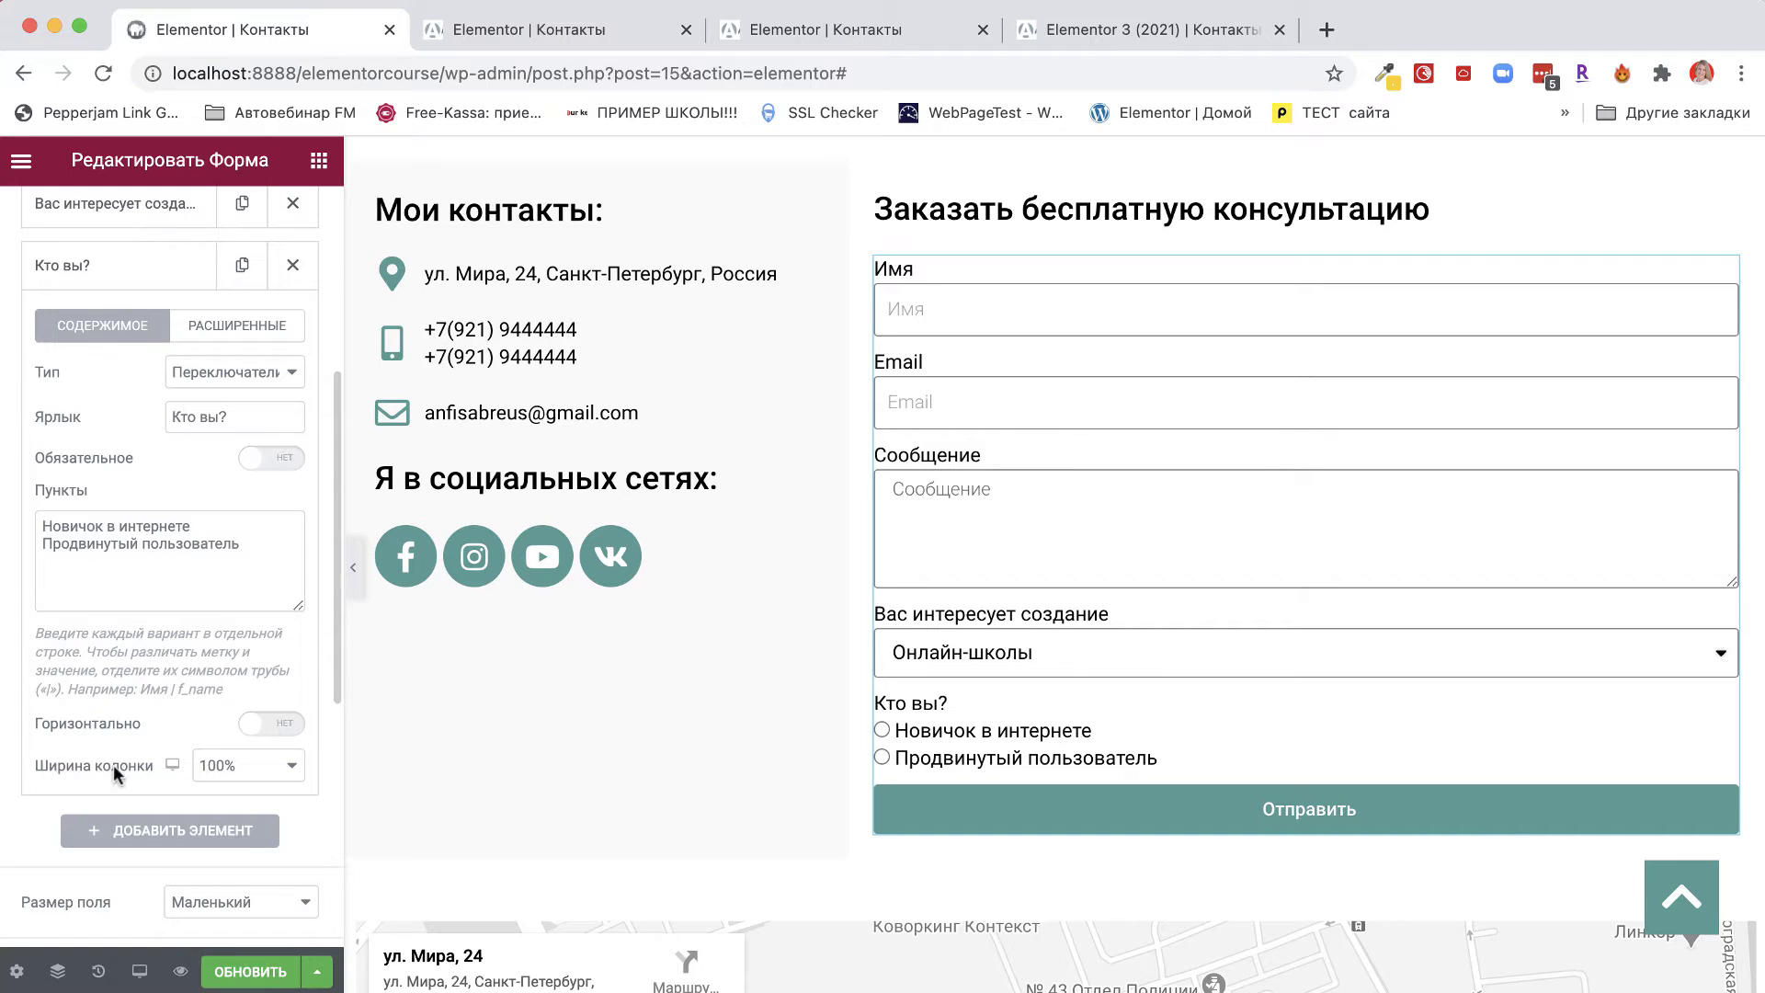
scroll(216, 859, down, 1)
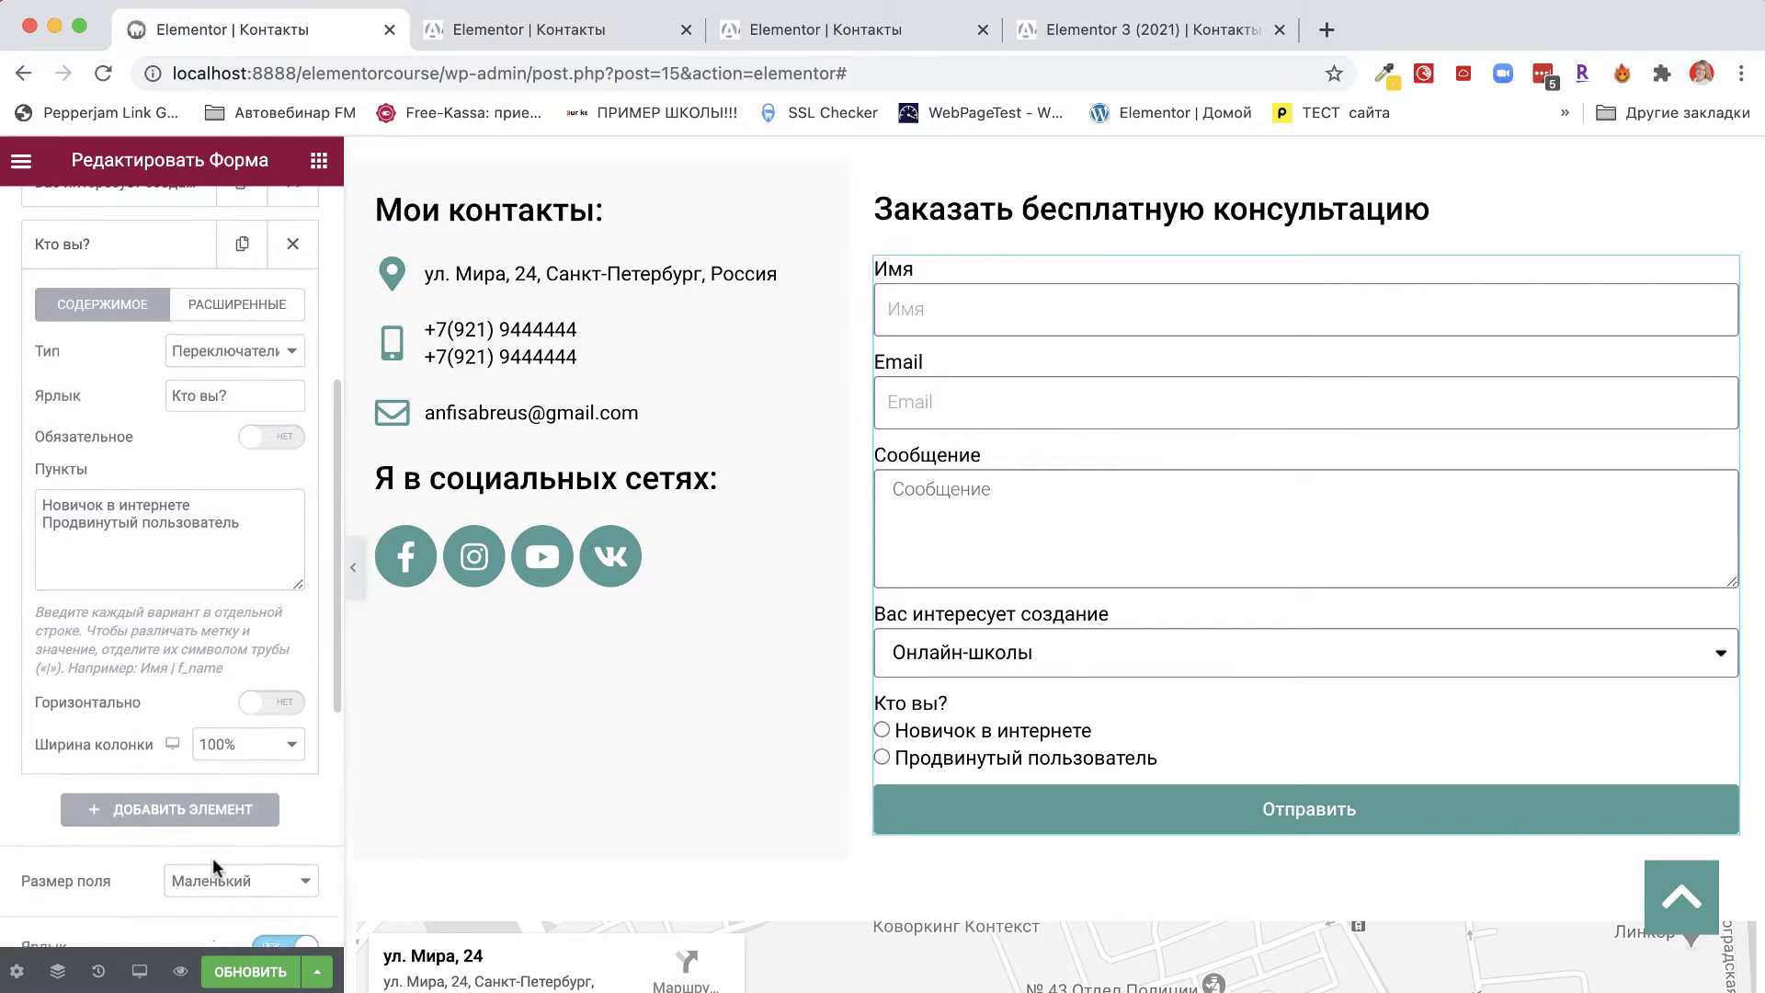
scroll(213, 858, down, 3)
Add a Ссылка field labelled 'У вас есть сайт на WordPress?'.
click(176, 682)
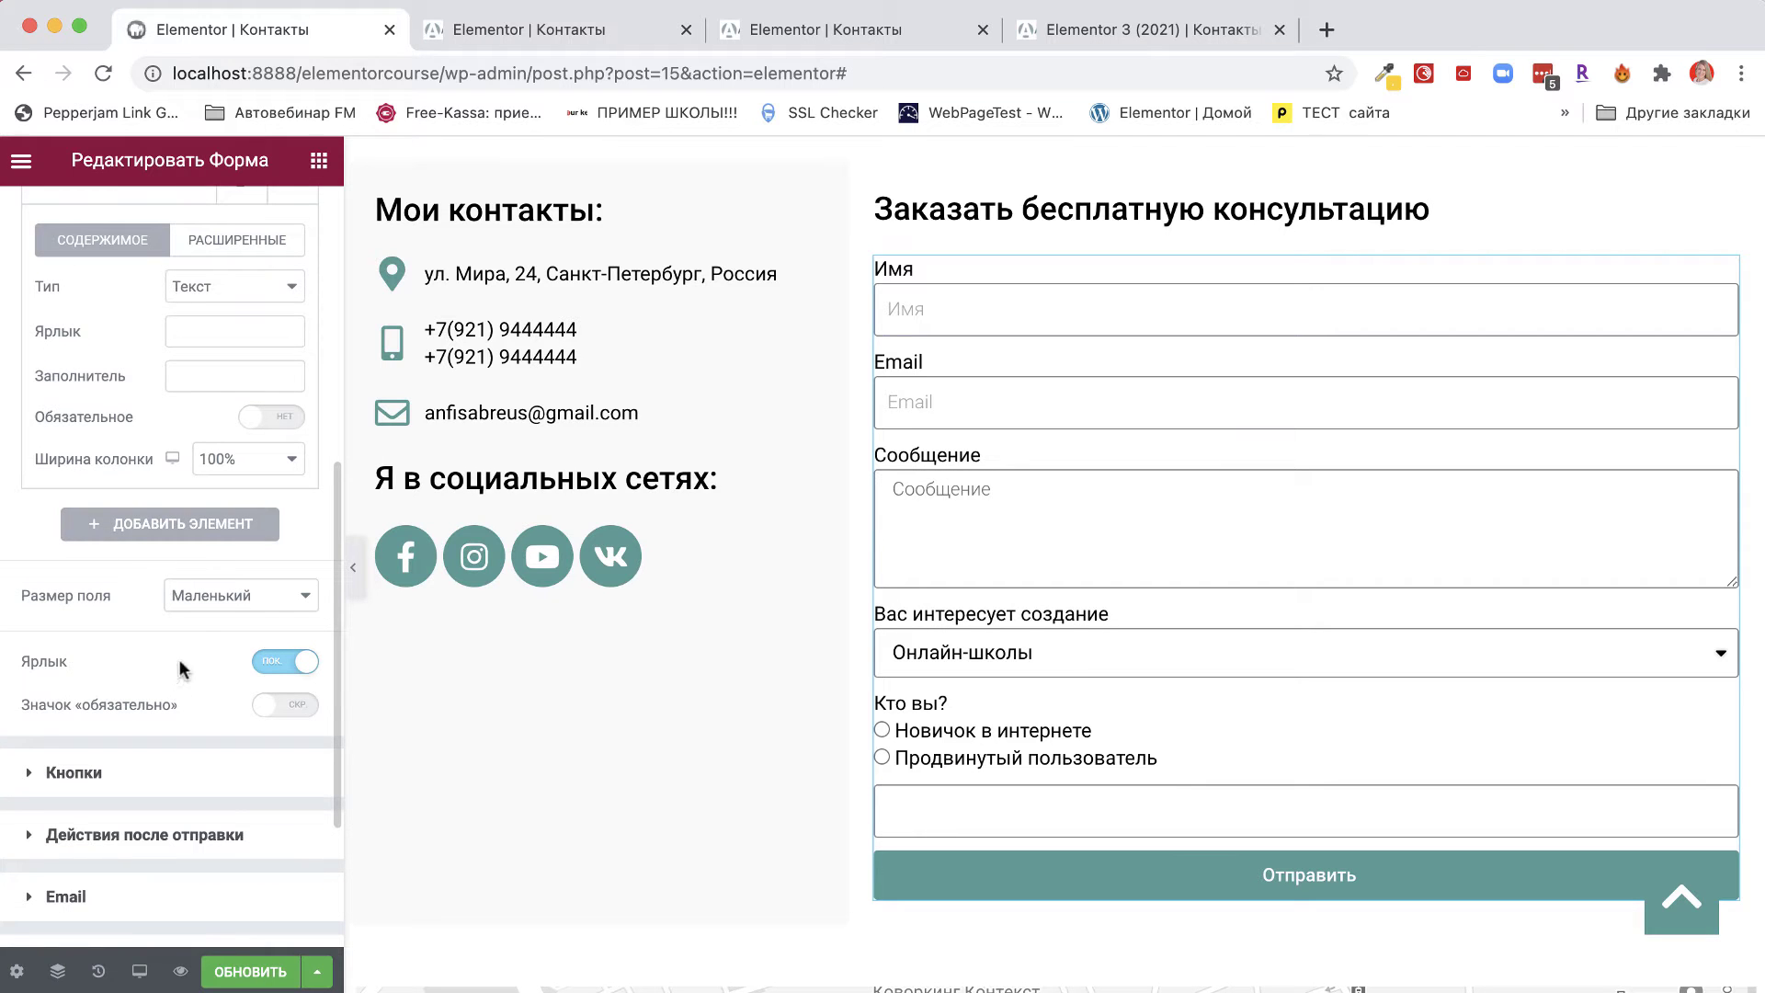
scroll(169, 414, up, 3)
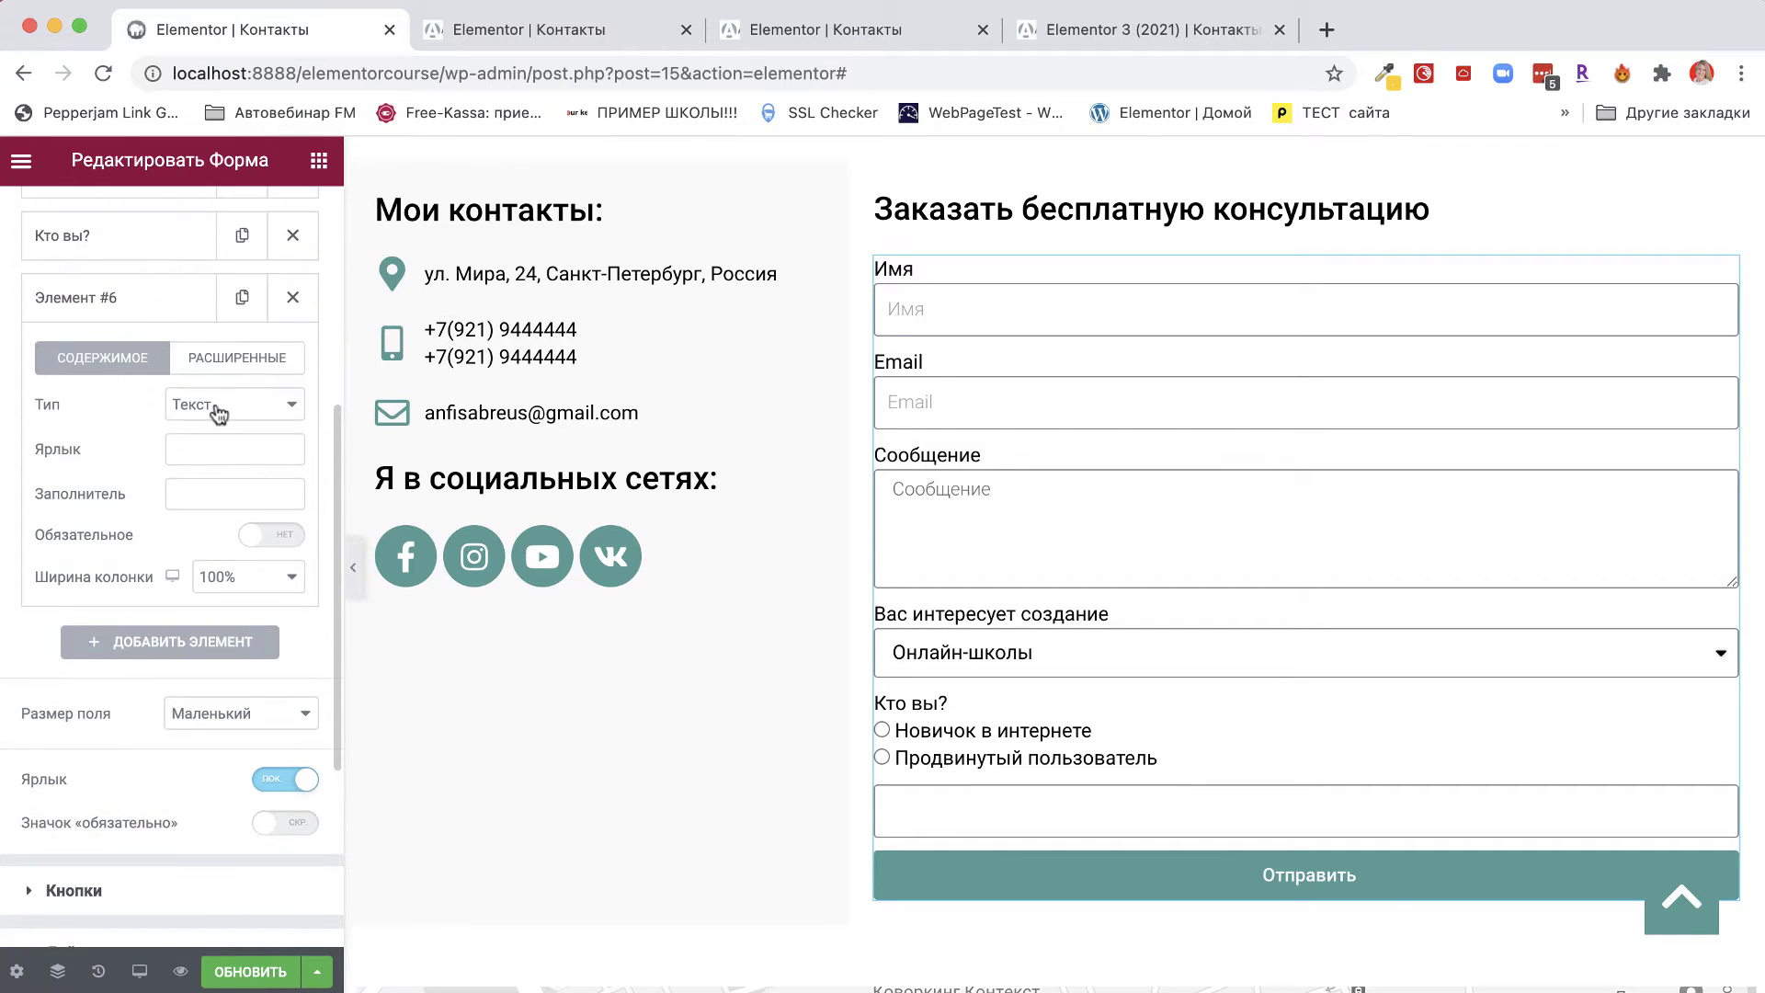
click(218, 413)
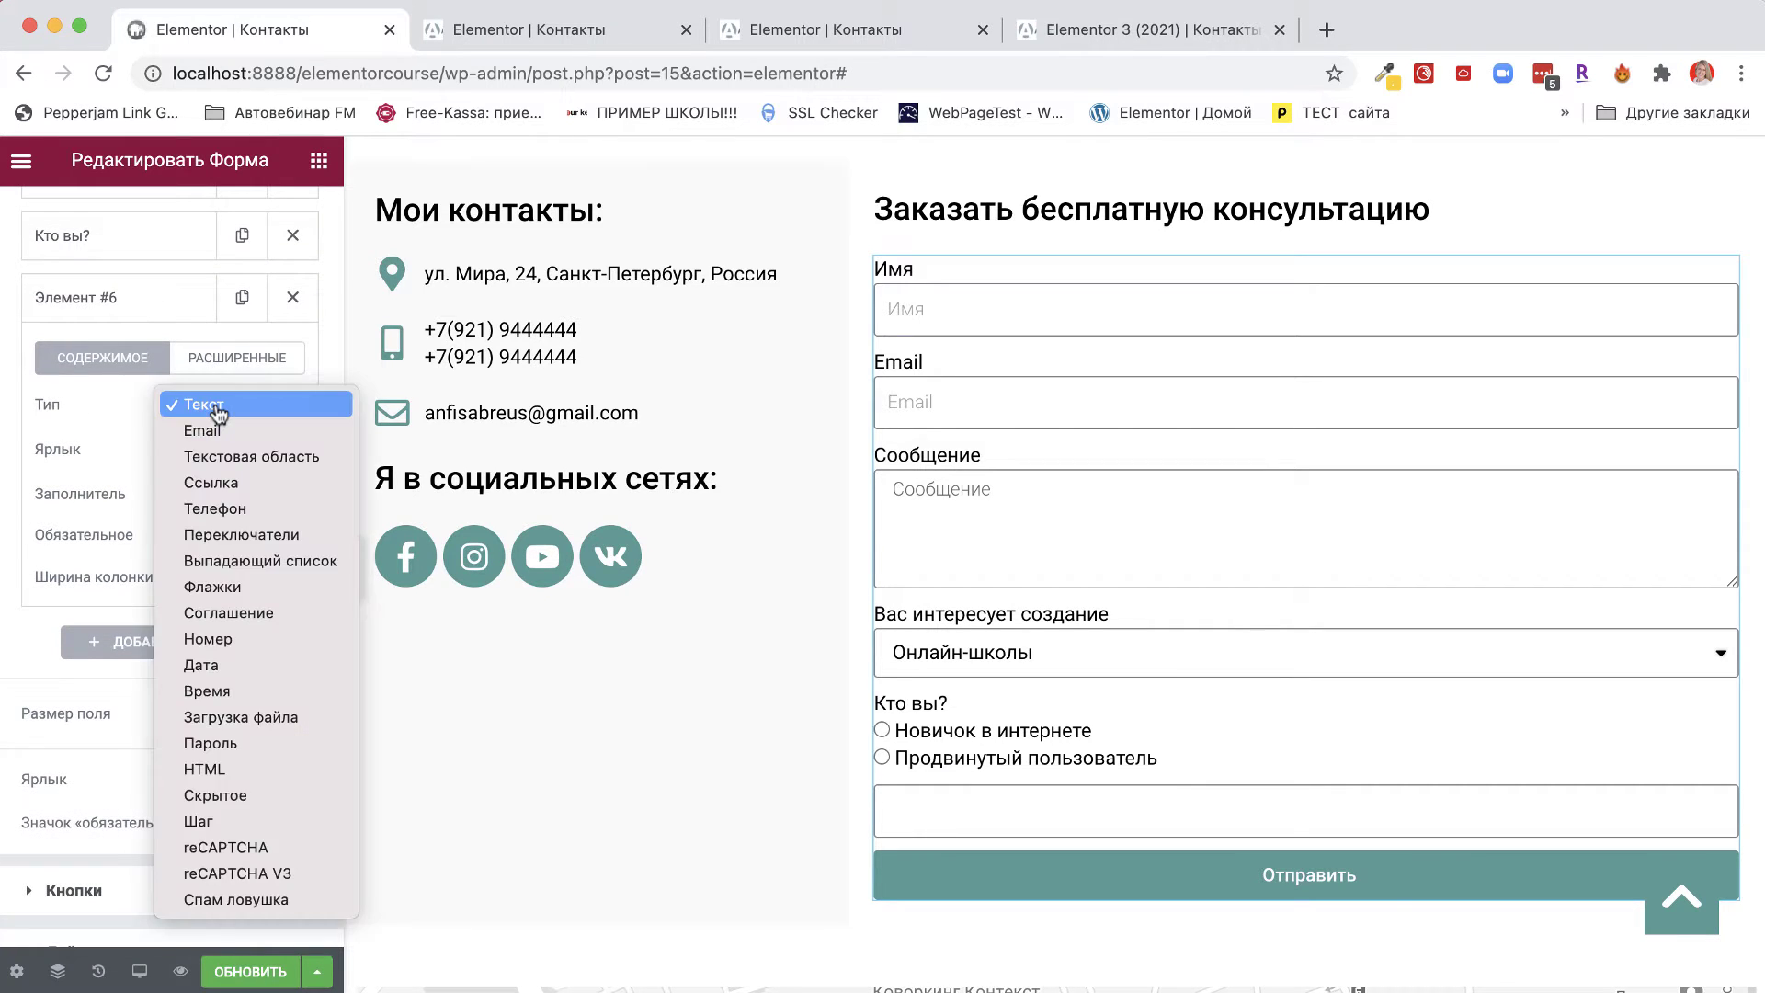
click(218, 487)
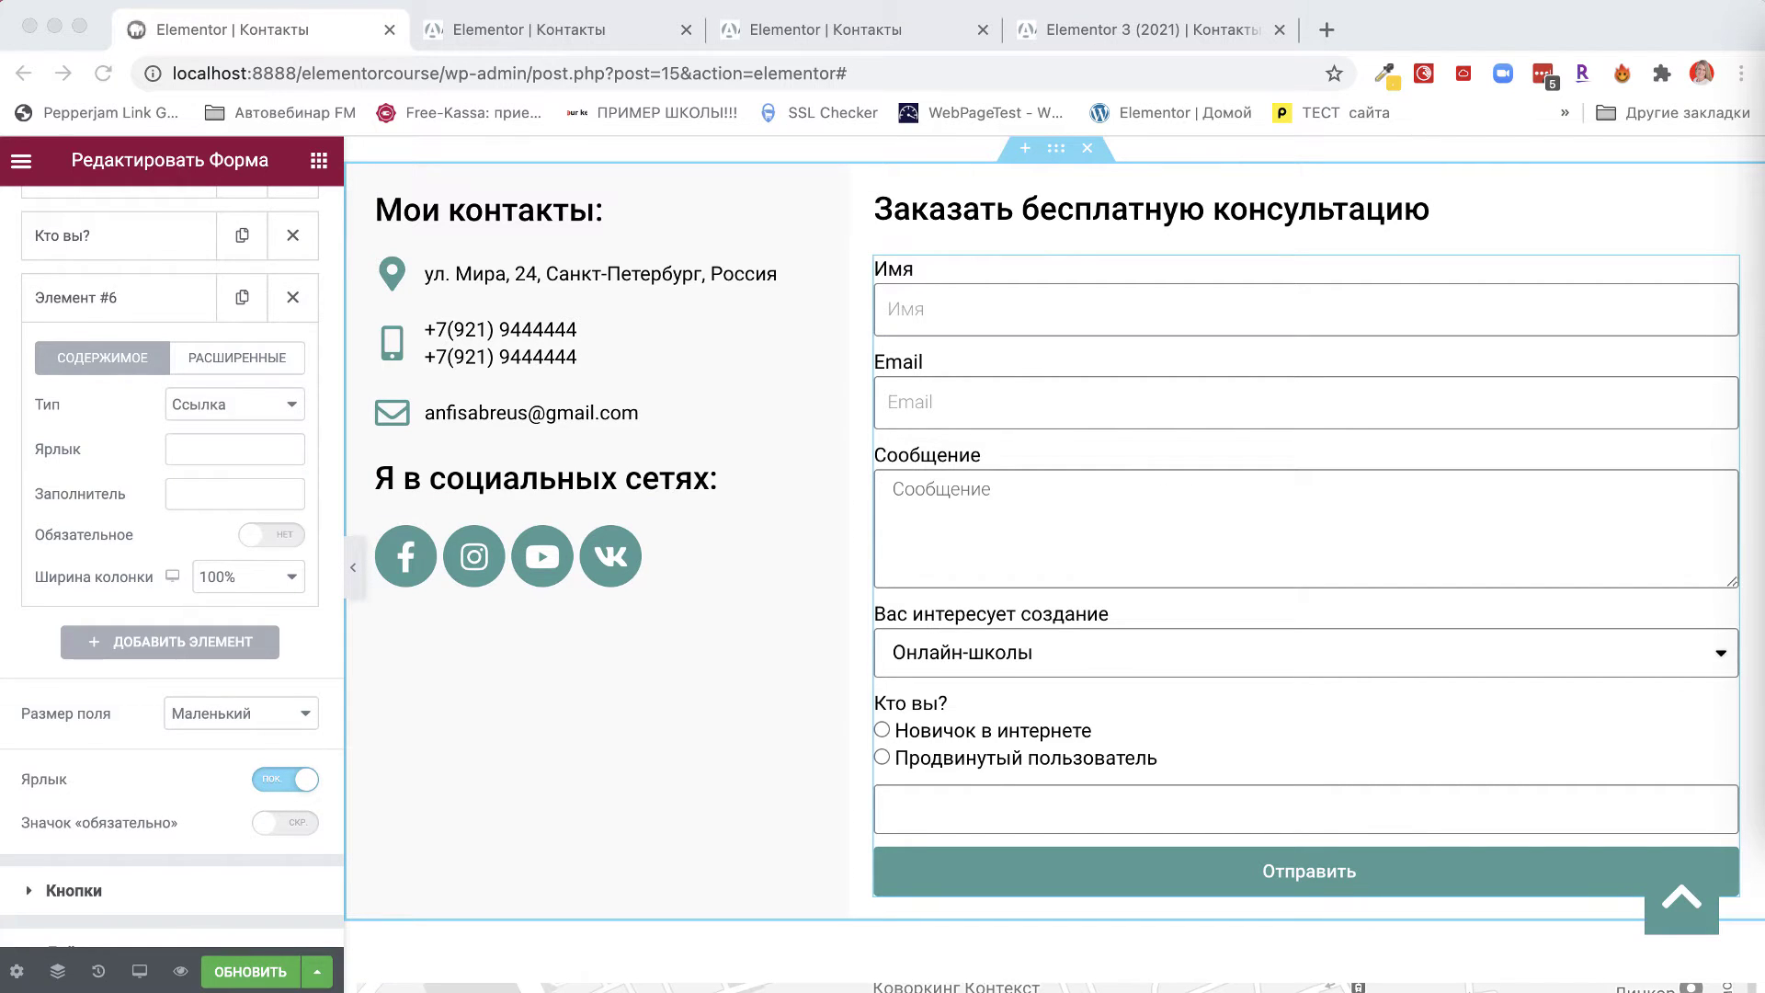
click(195, 447)
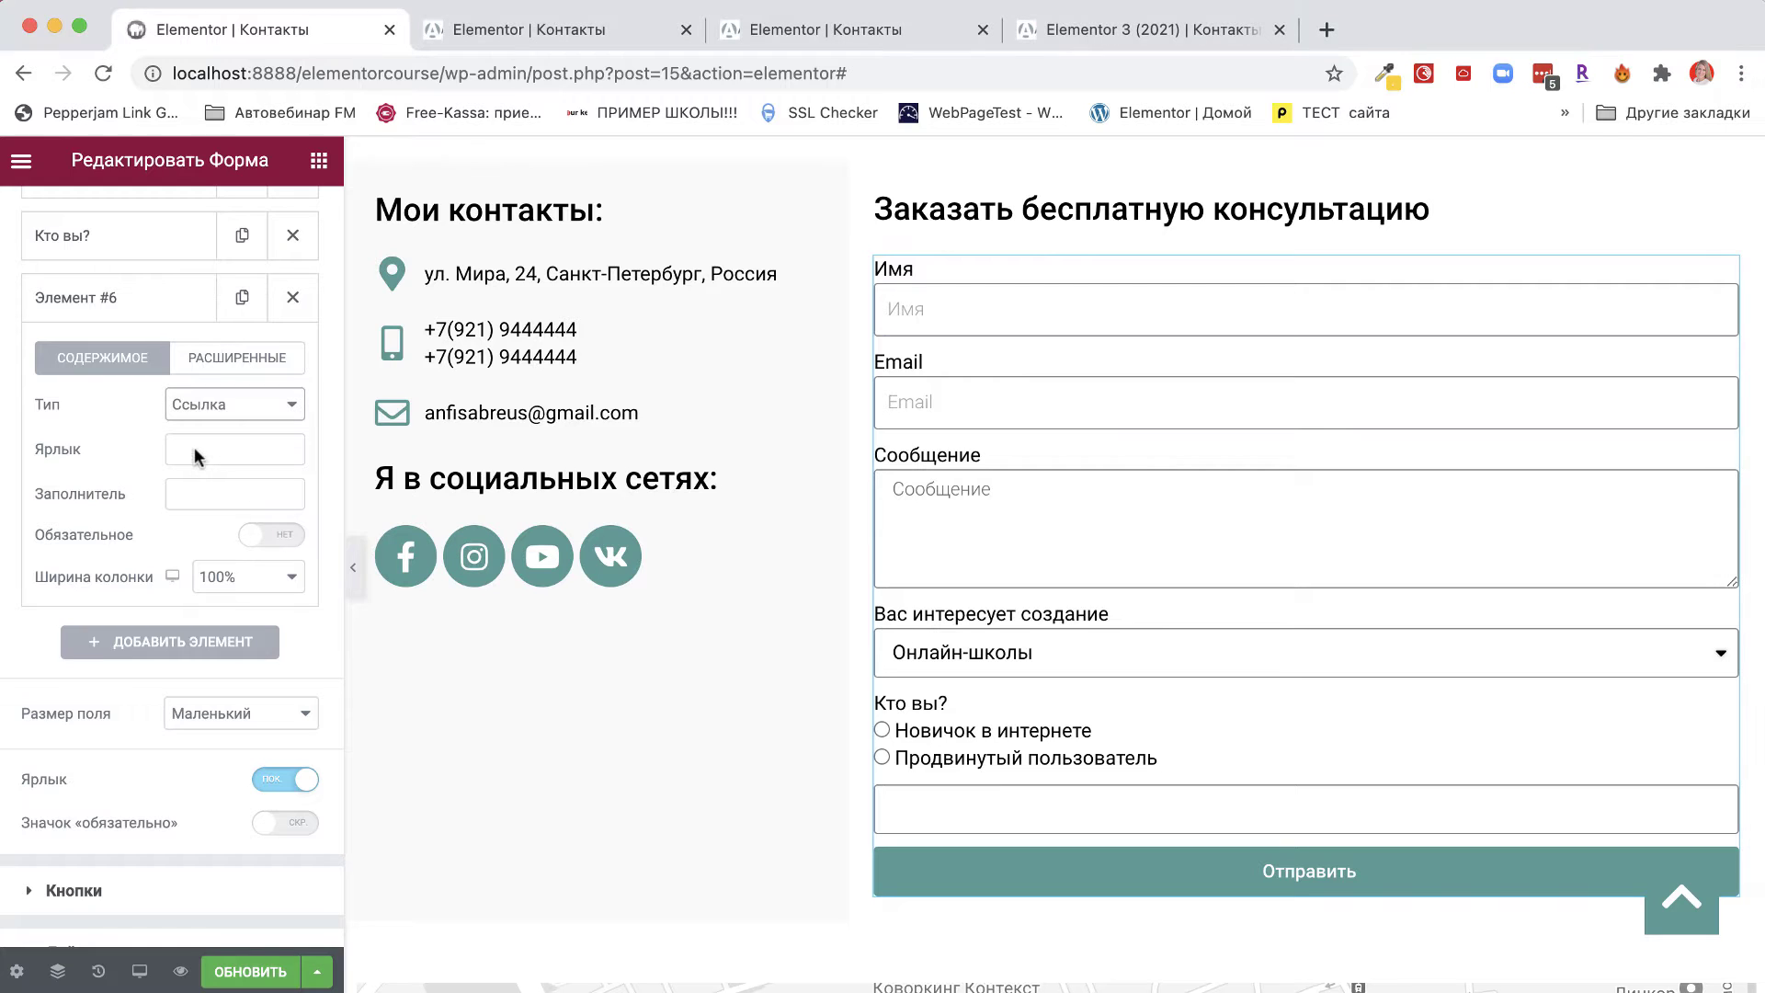
text(У вас есть сайт на WordPress?)
key(super+a)
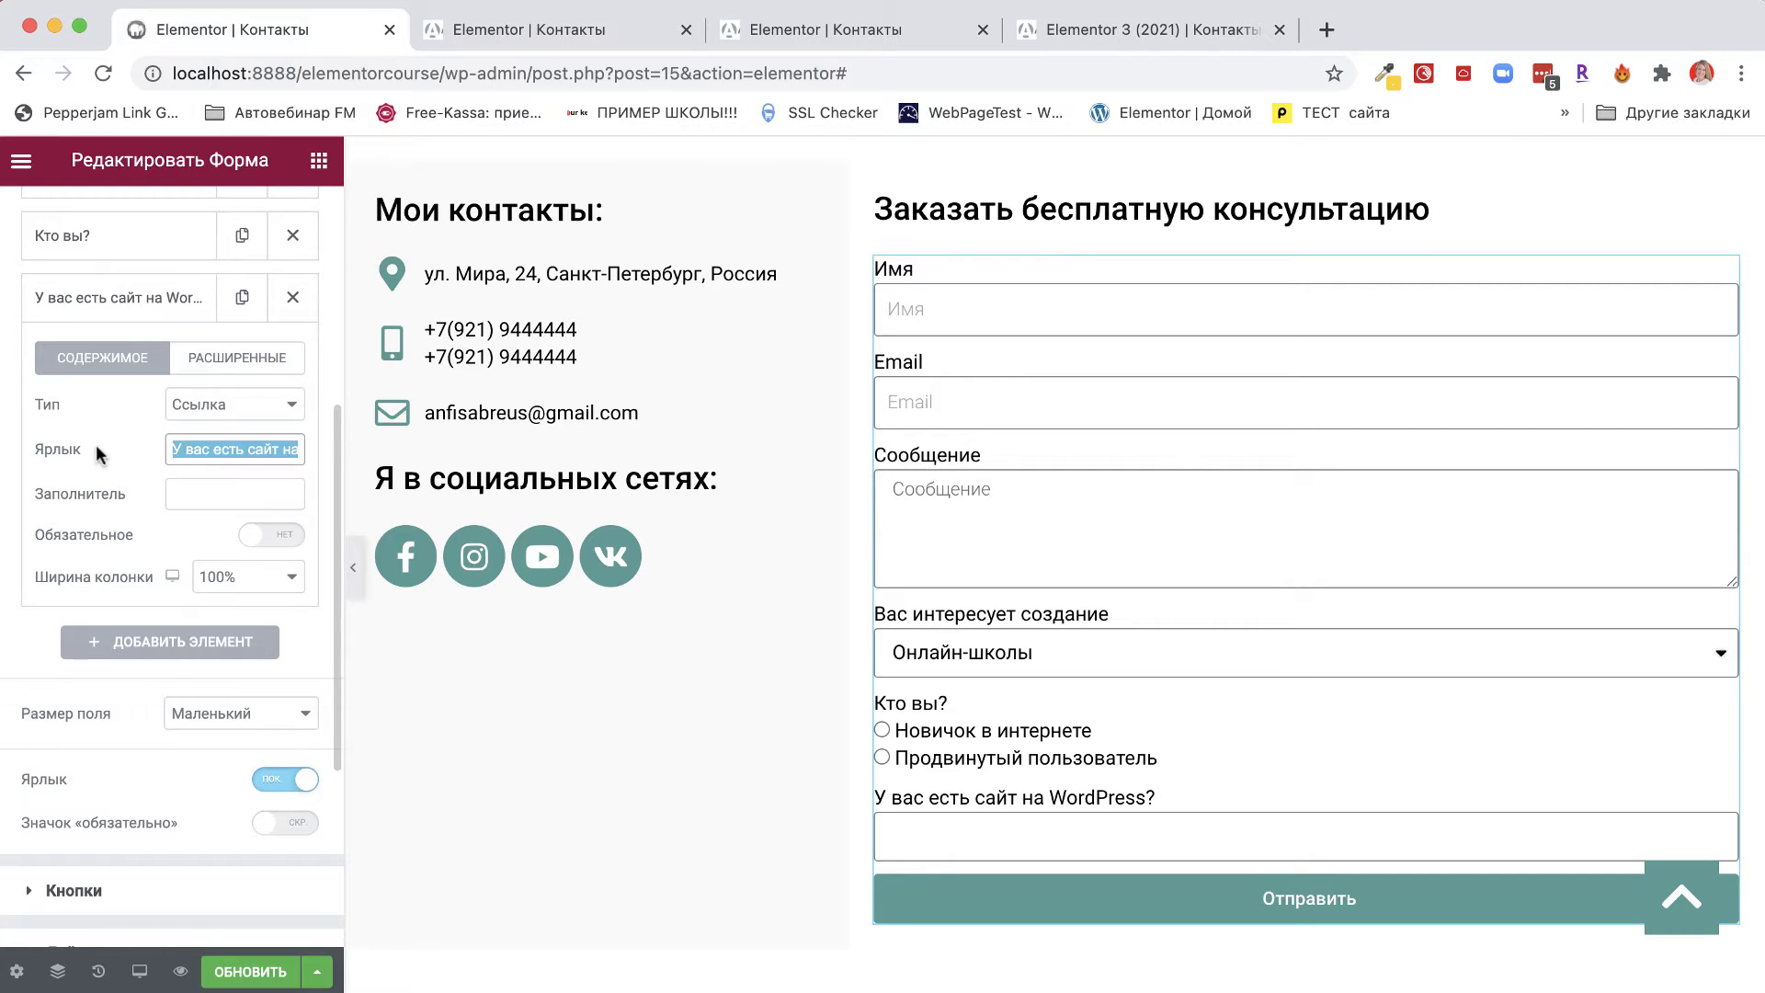
click(230, 450)
drag(230, 450, 358, 448)
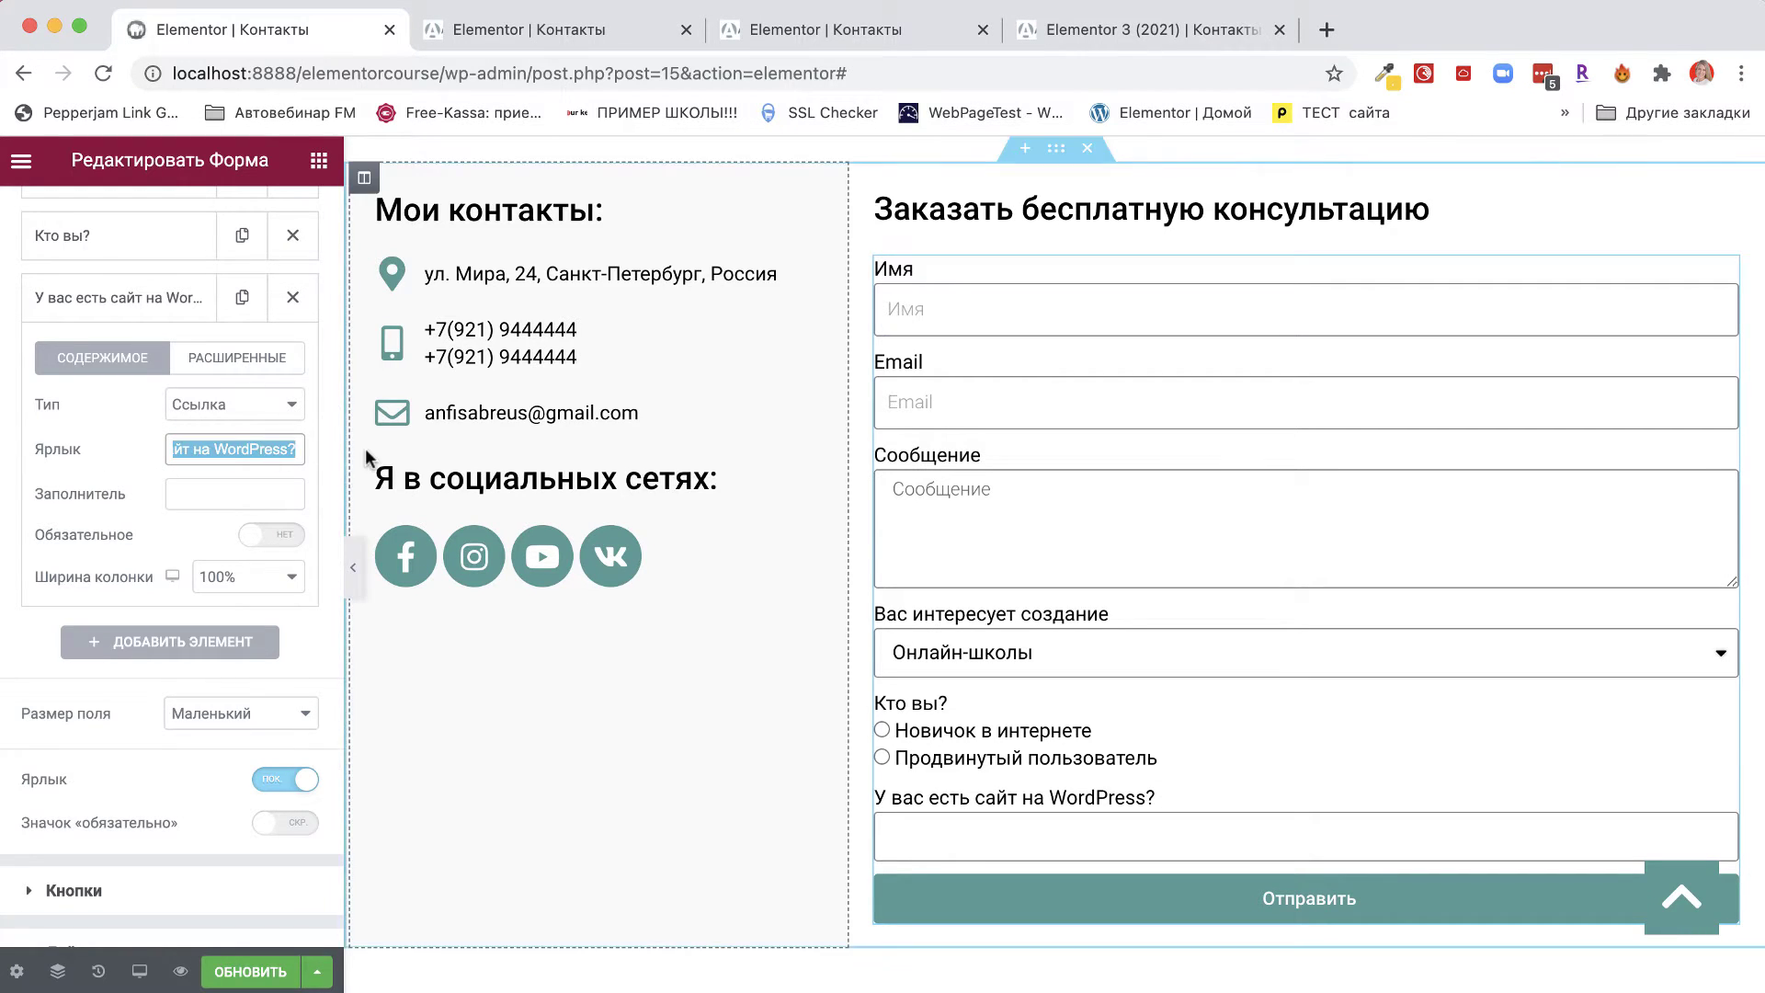
Paste a placeholder hint into Заполнитель and fix the misspelled 'сайте'.
click(184, 494)
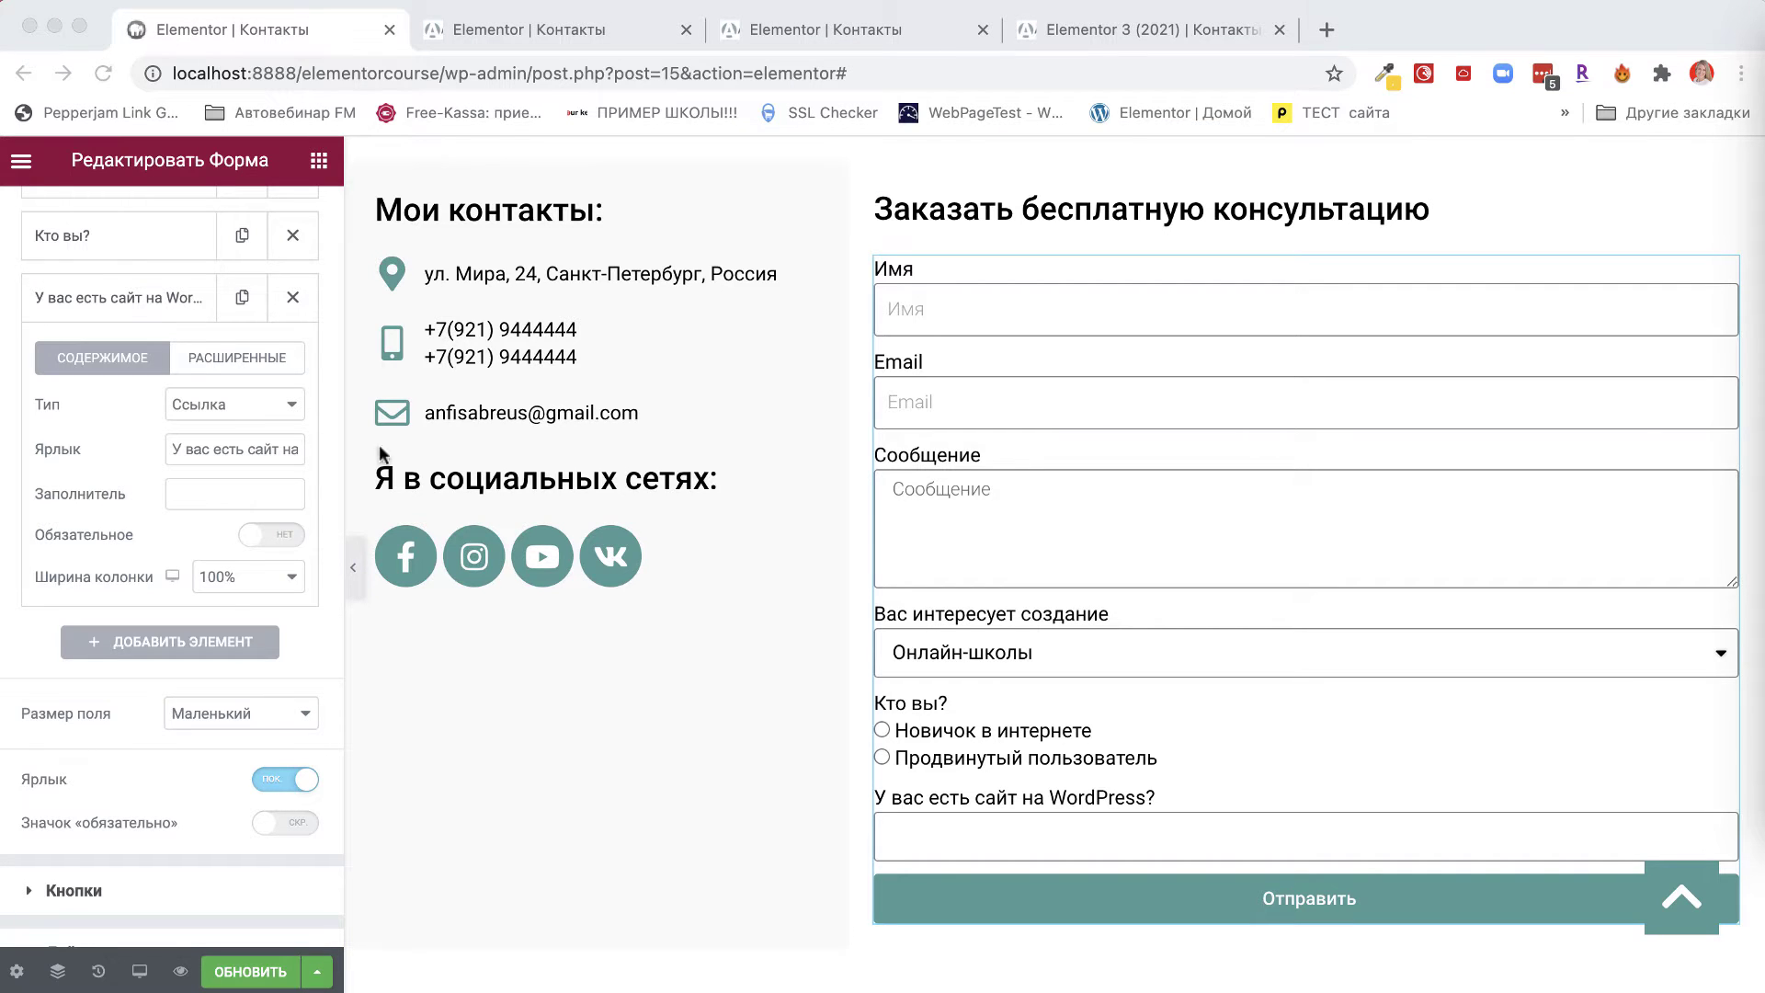
click(206, 489)
text(Укажите адрес вашего сайте (если есть))
drag(208, 493, 328, 495)
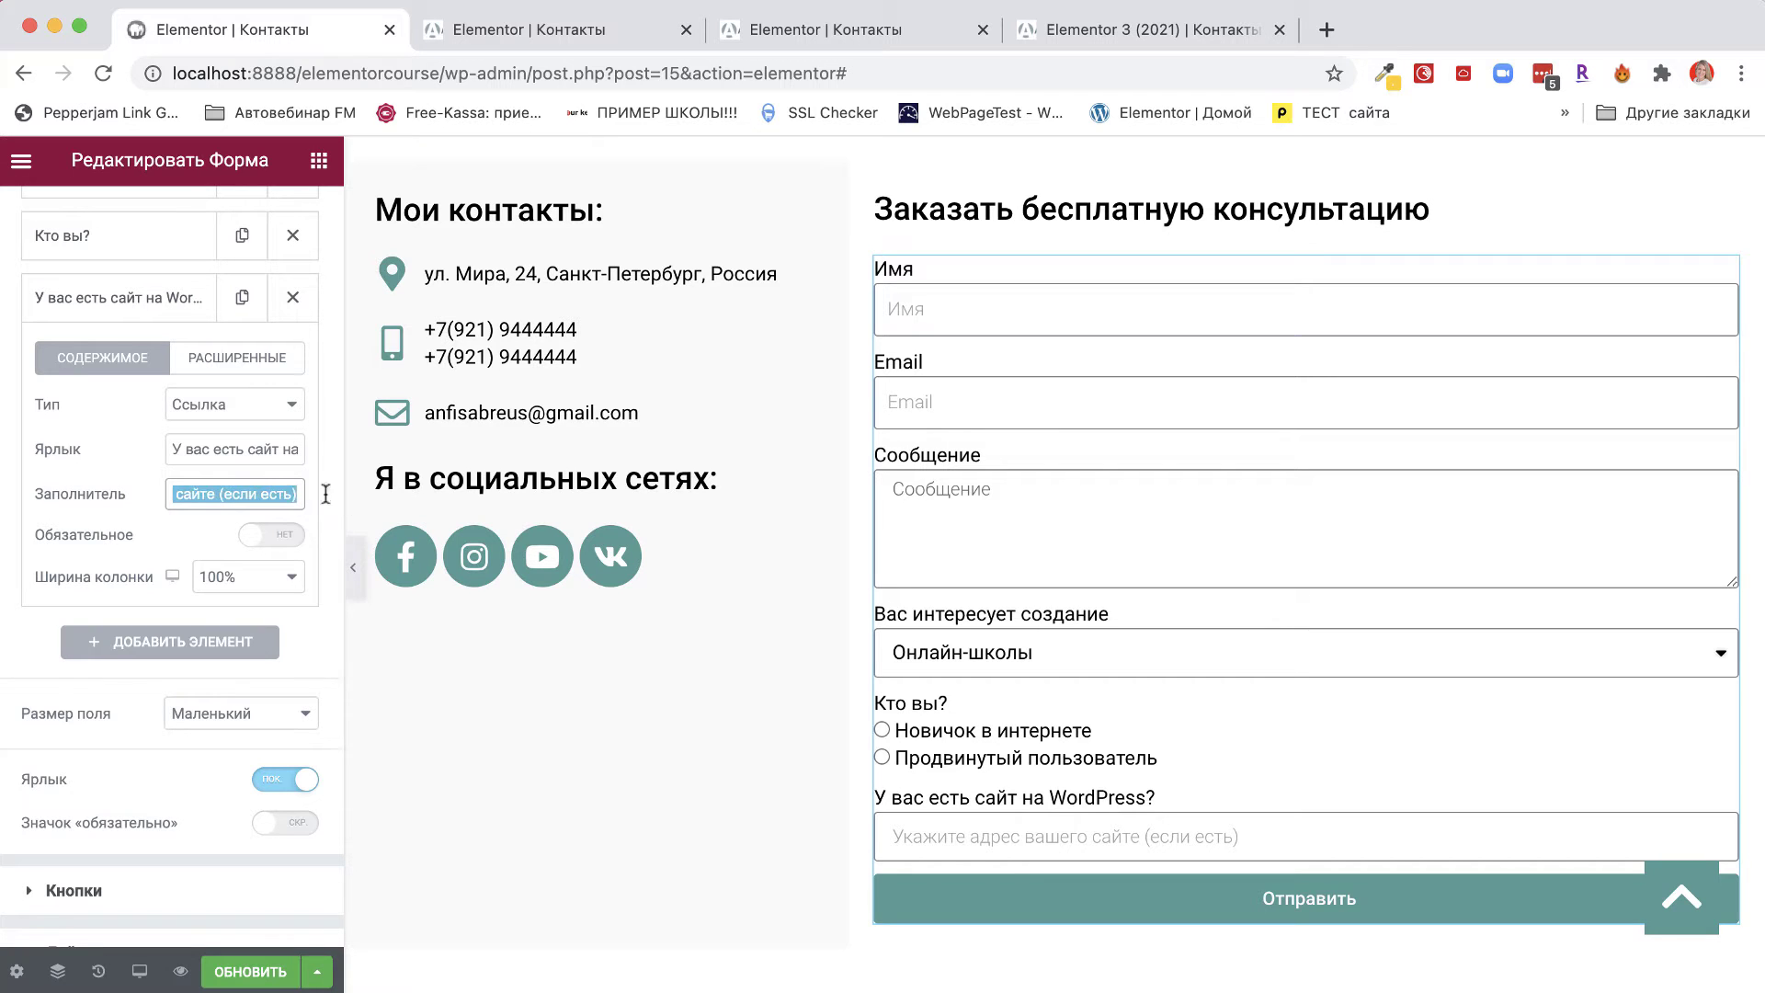
click(215, 495)
key(BackSpace)
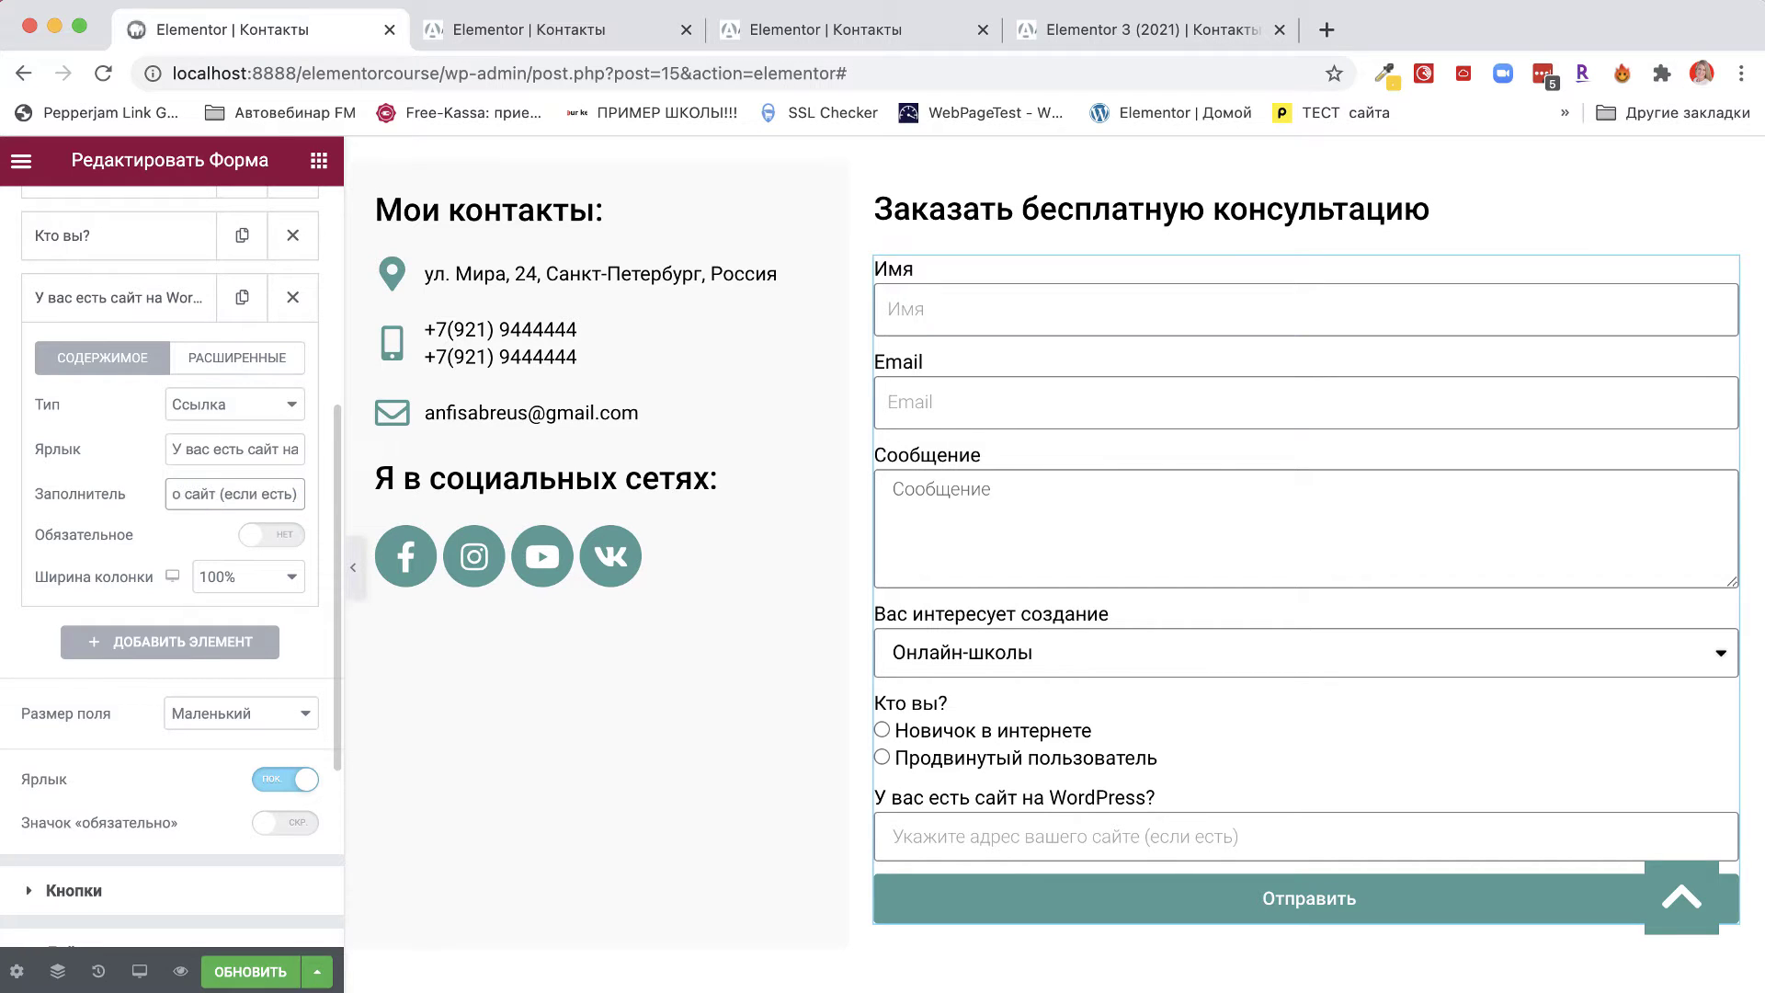
text(а)
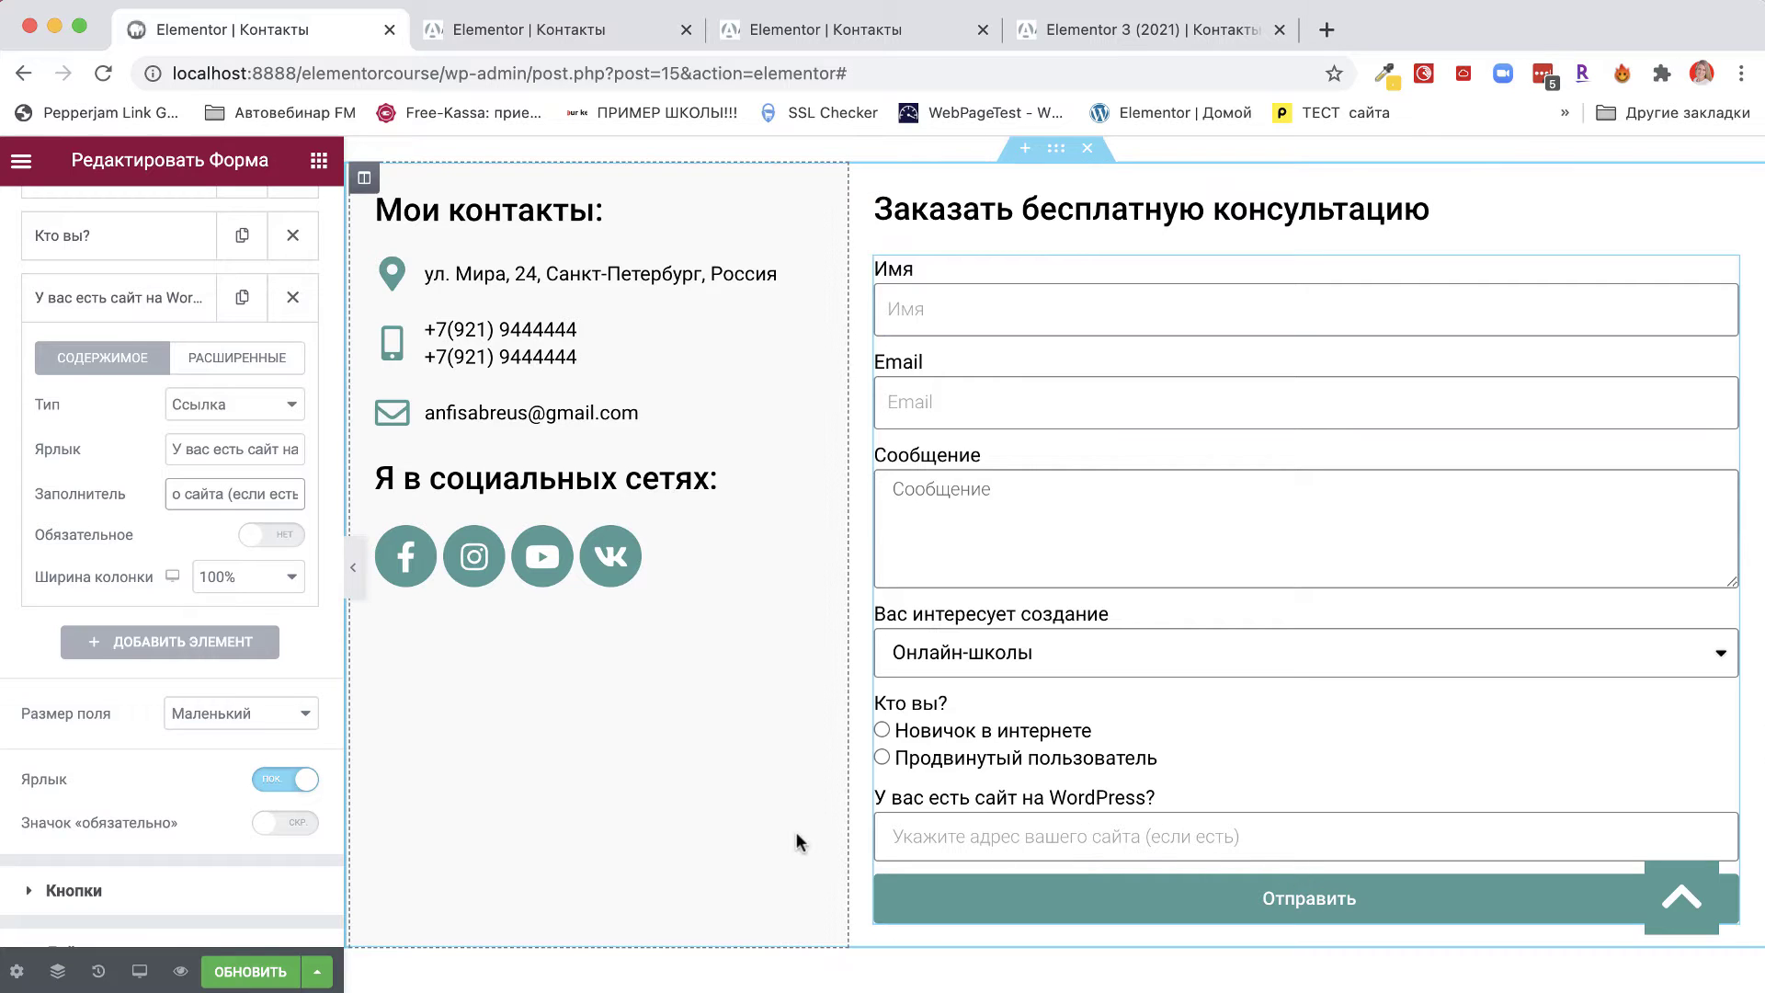
click(897, 831)
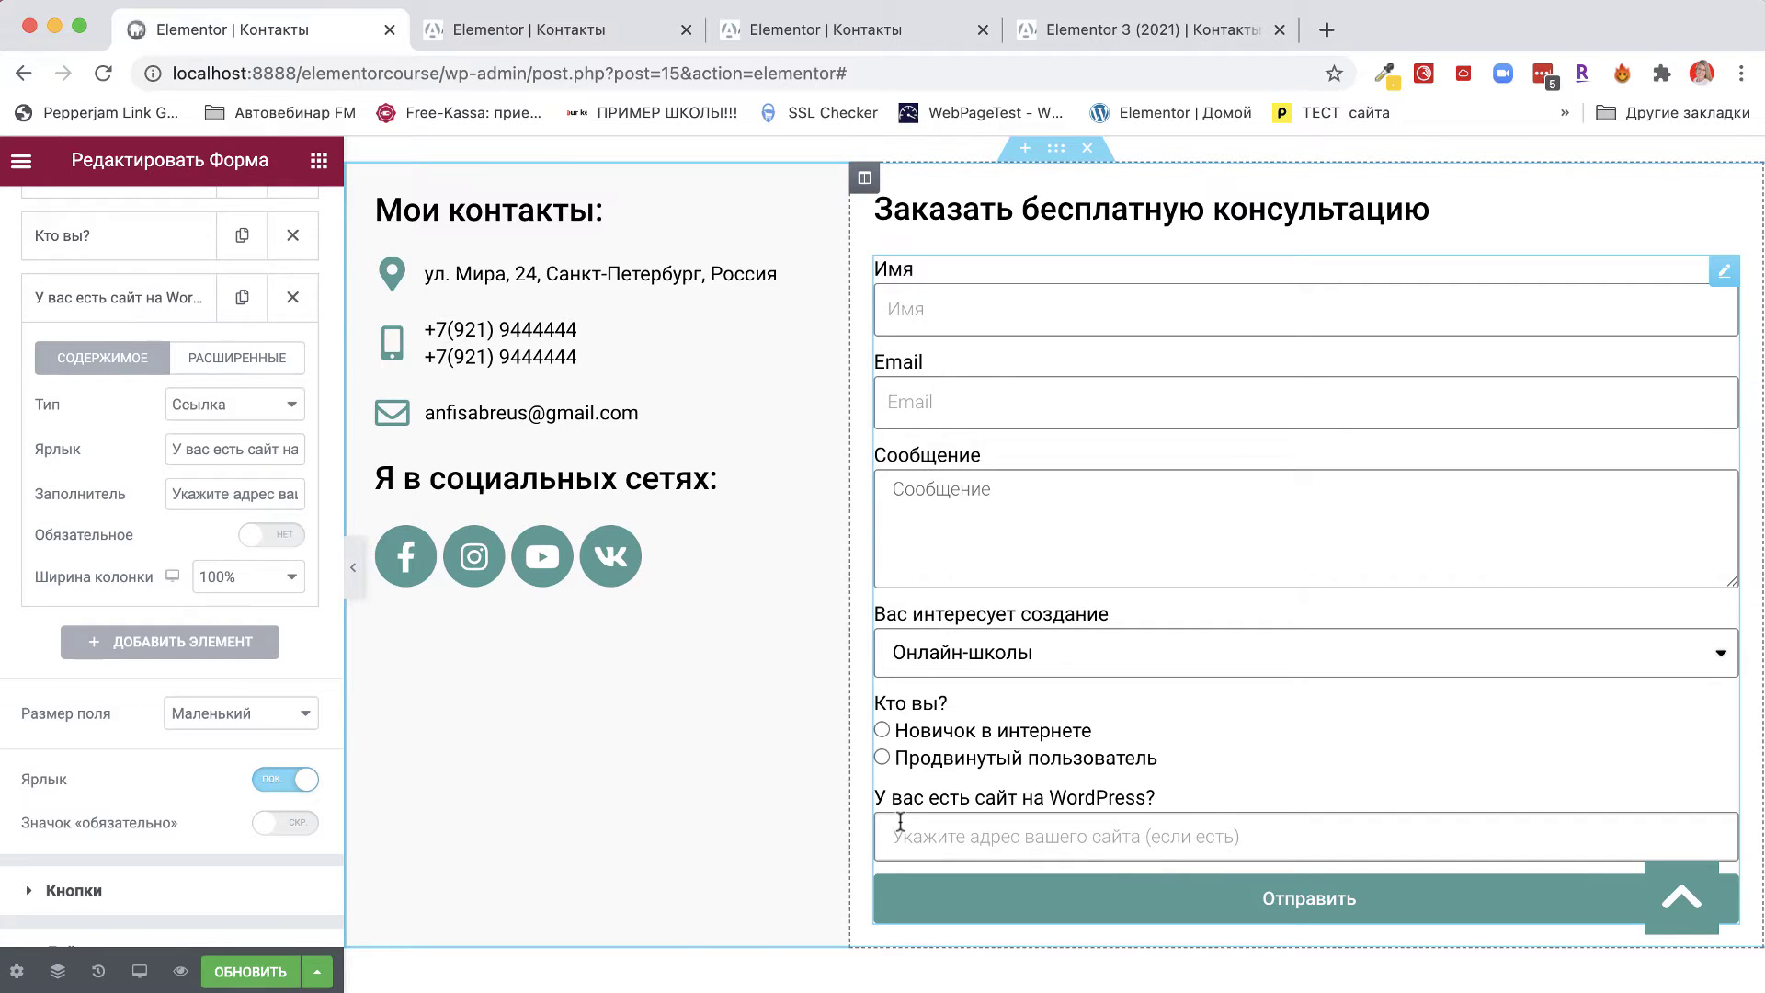
scroll(985, 834, down, 1)
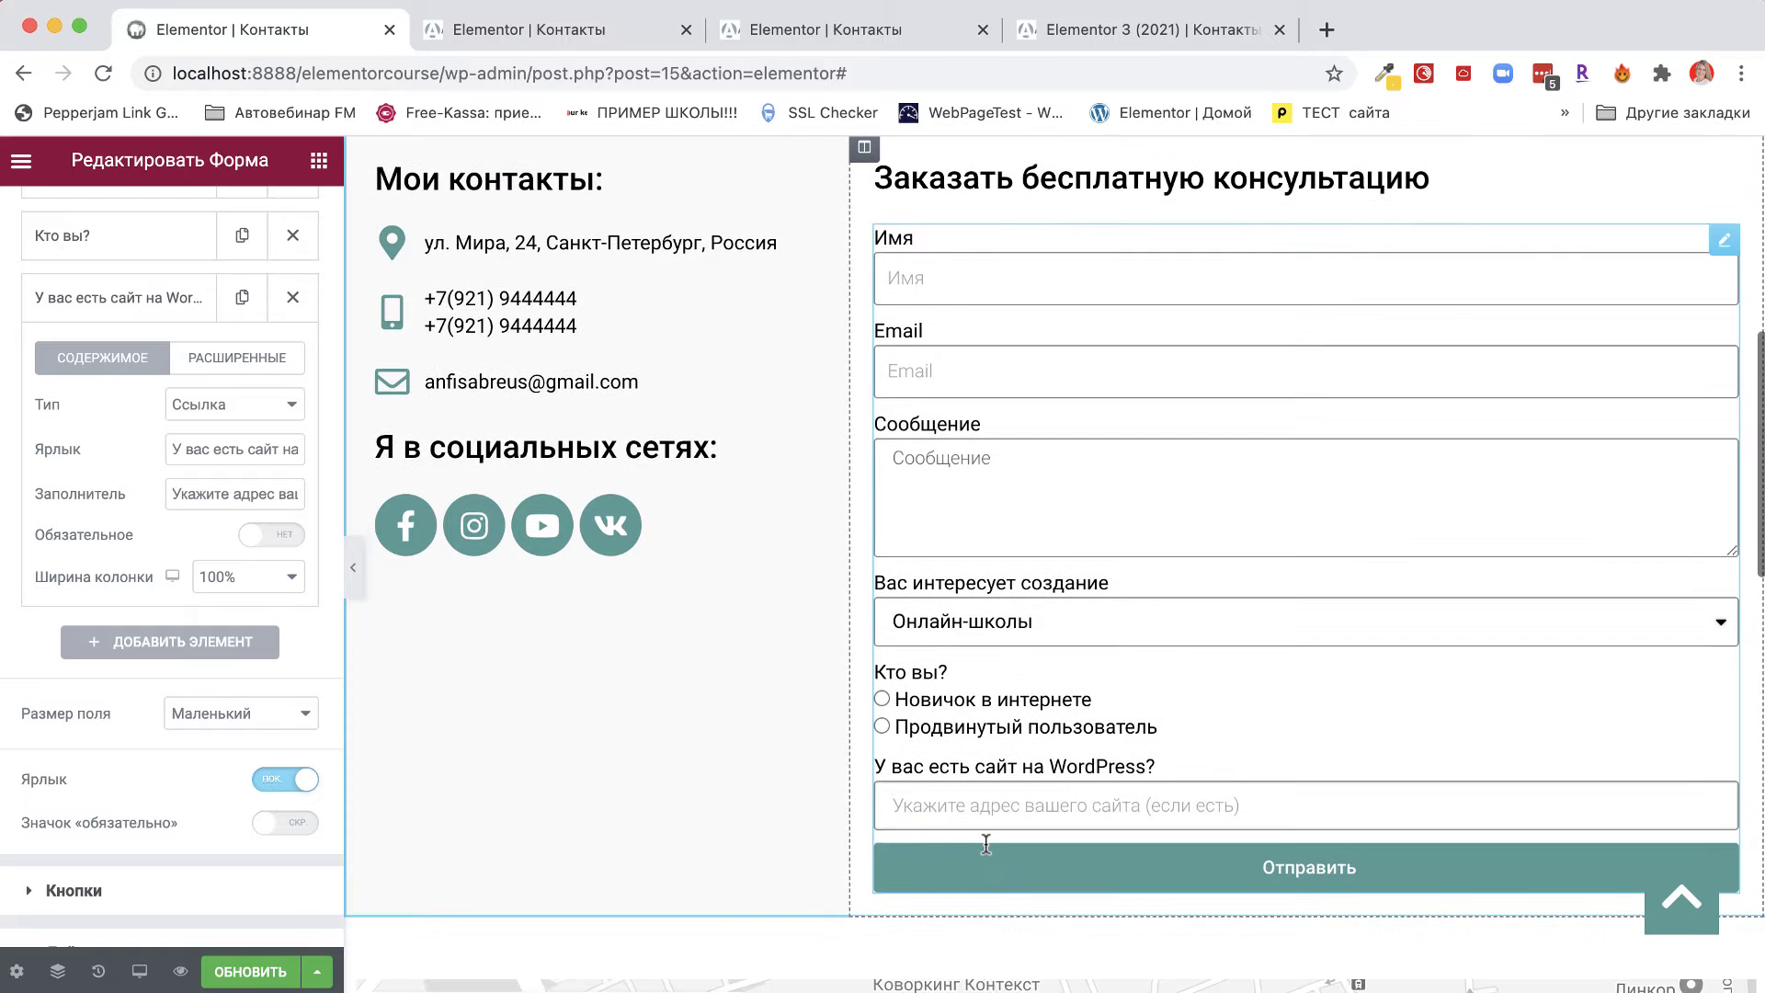
drag(172, 495, 353, 510)
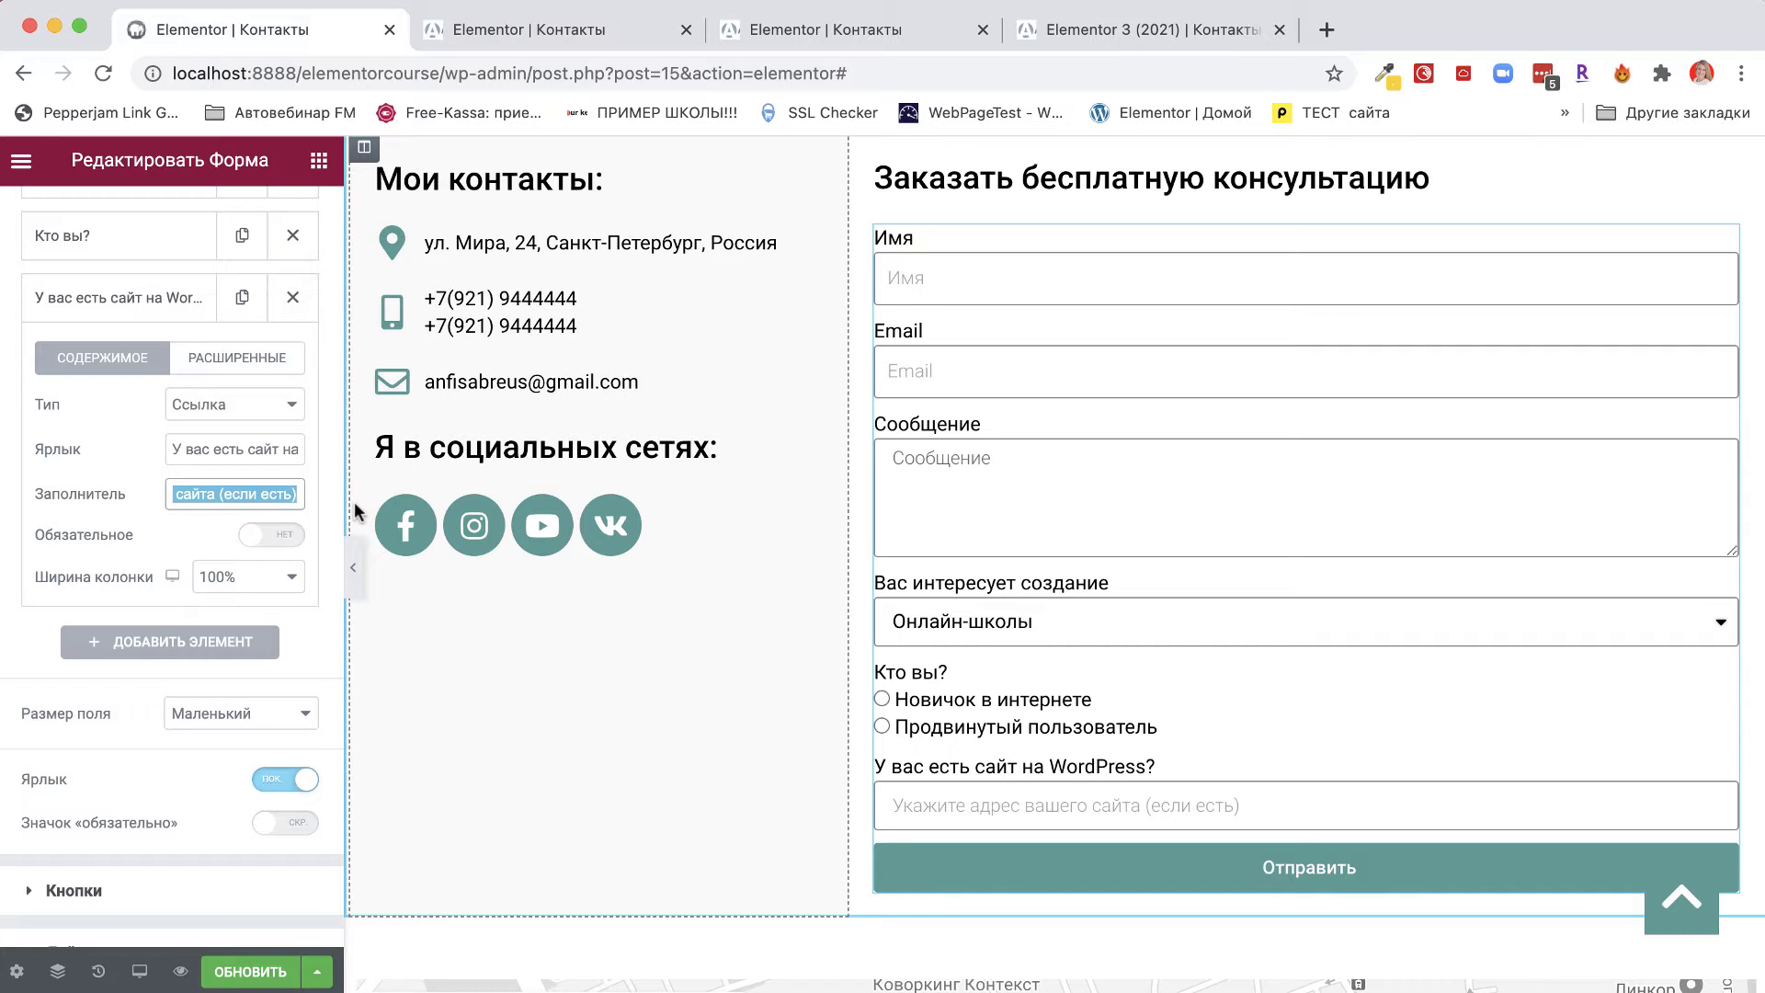
text(https://)
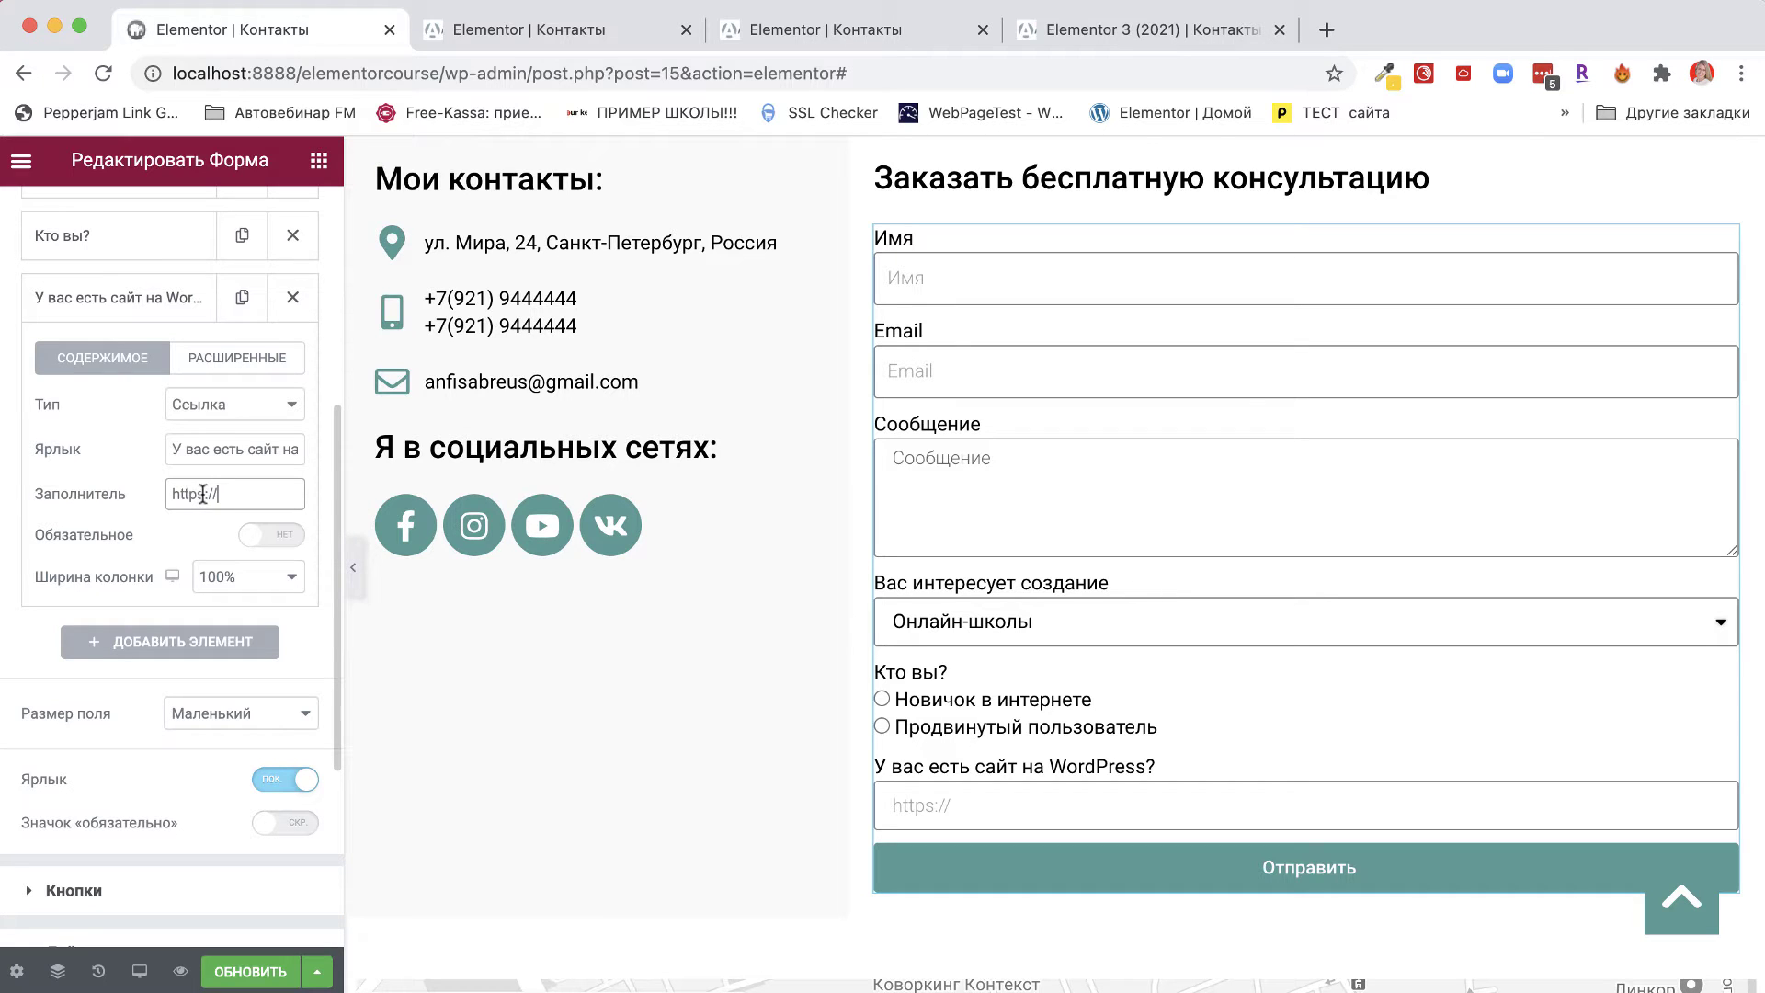
drag(220, 493, 165, 493)
Add a Дата field labelled 'Выберите дату для консультации'.
click(184, 649)
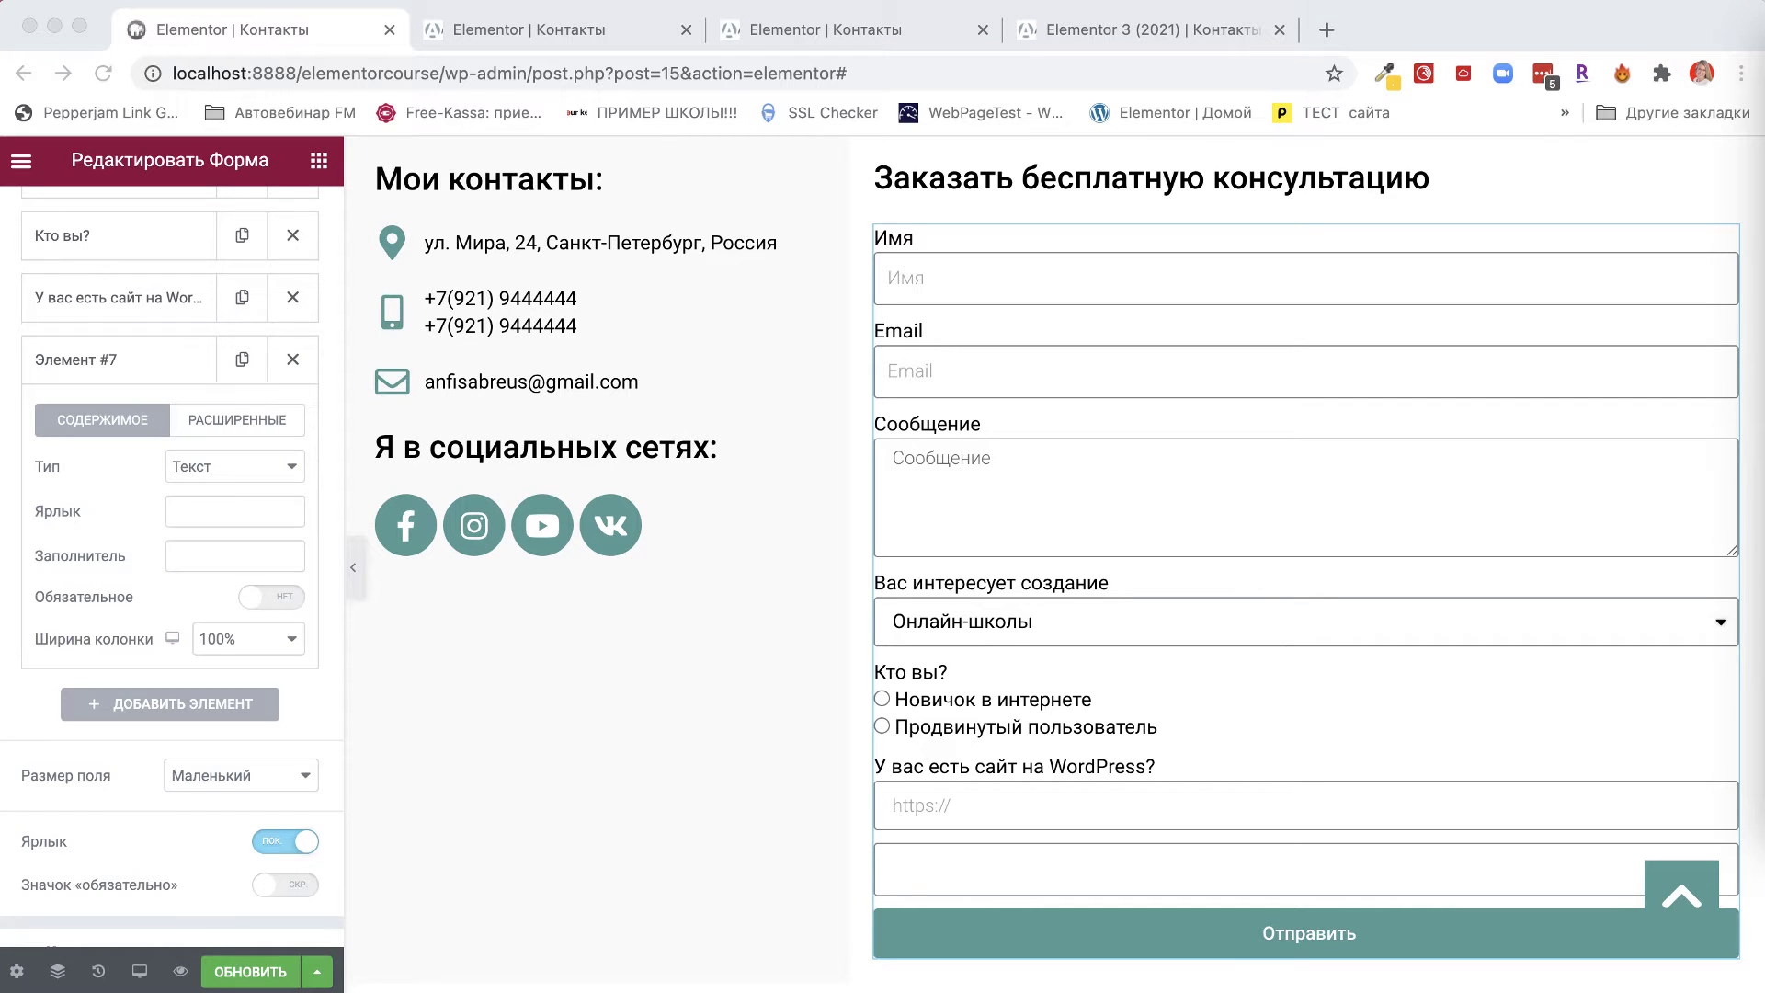
click(188, 507)
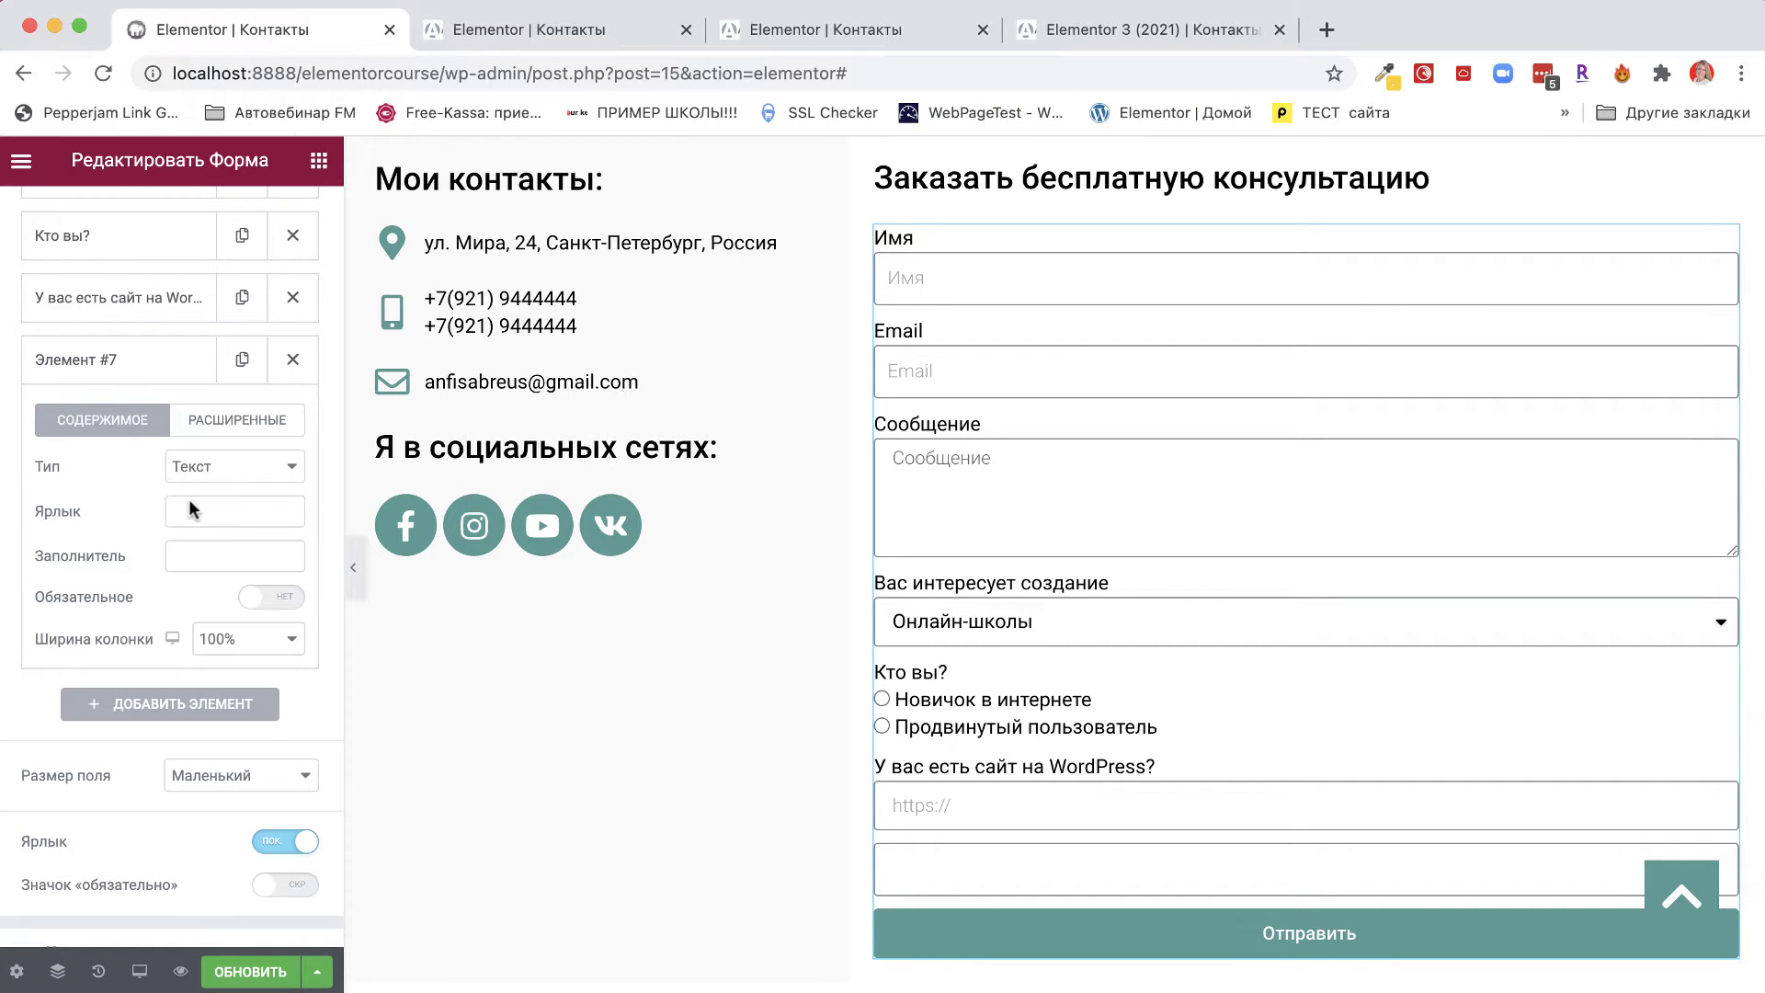
text(Выберите дату для консультации)
triple_click(188, 511)
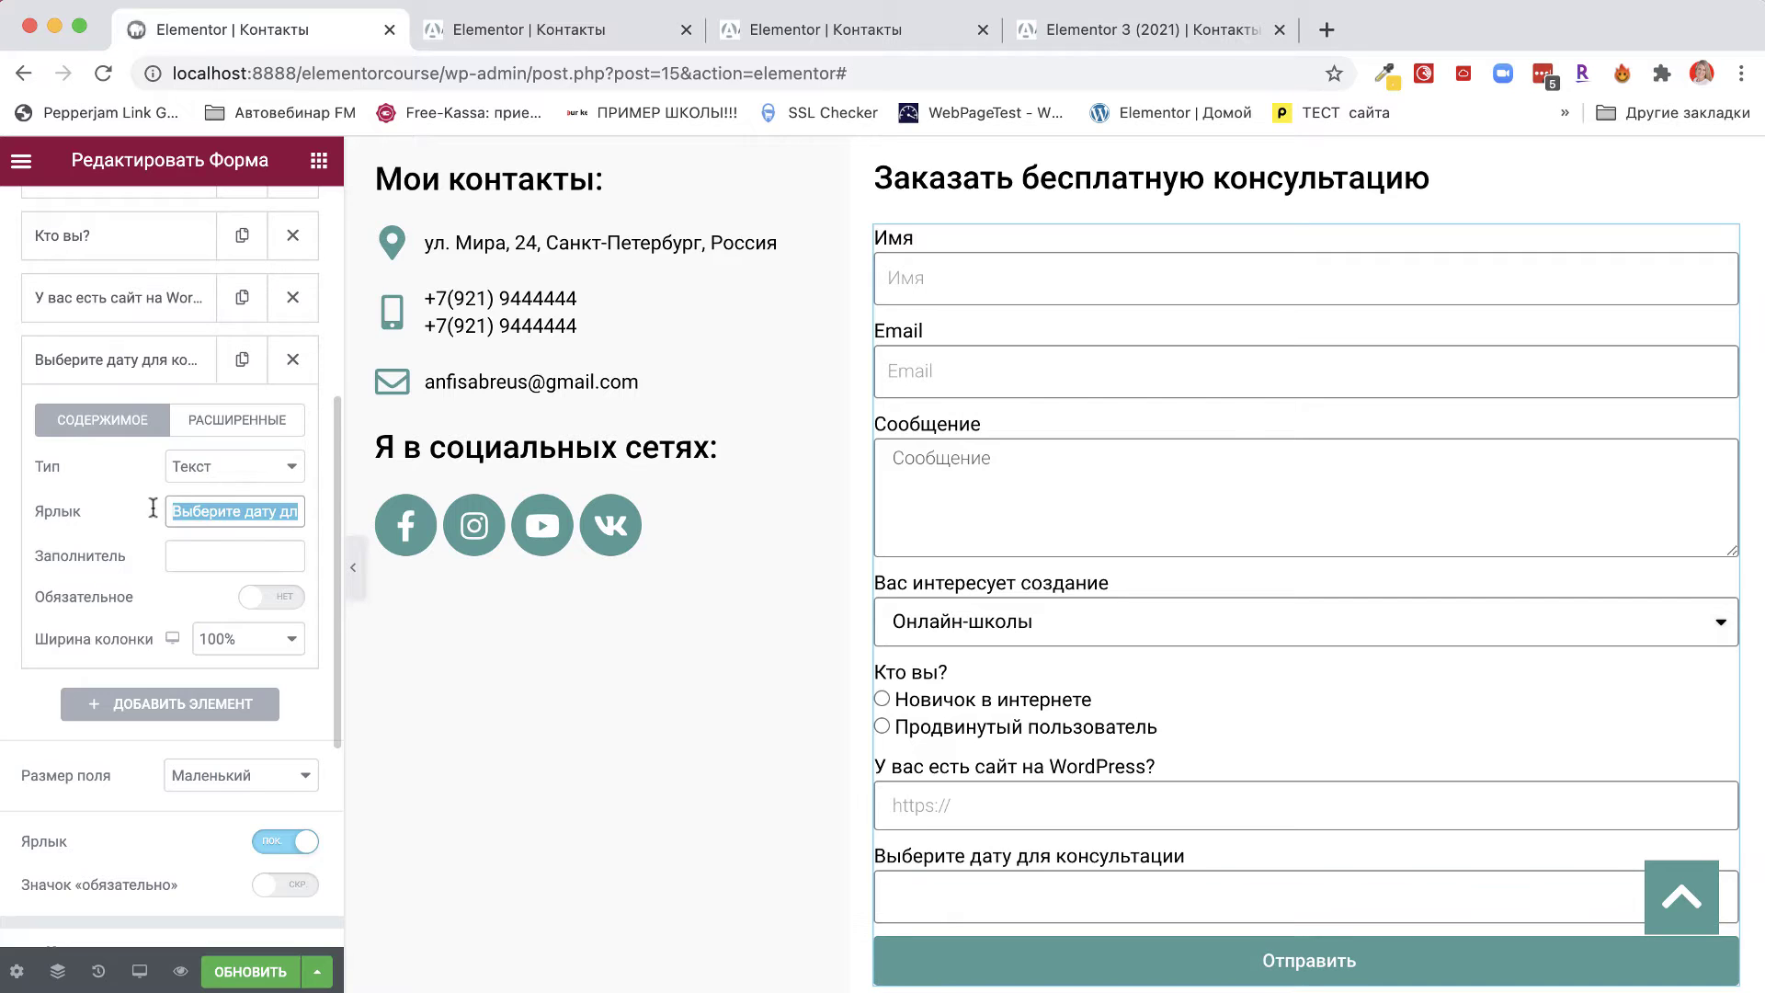
drag(241, 511, 302, 512)
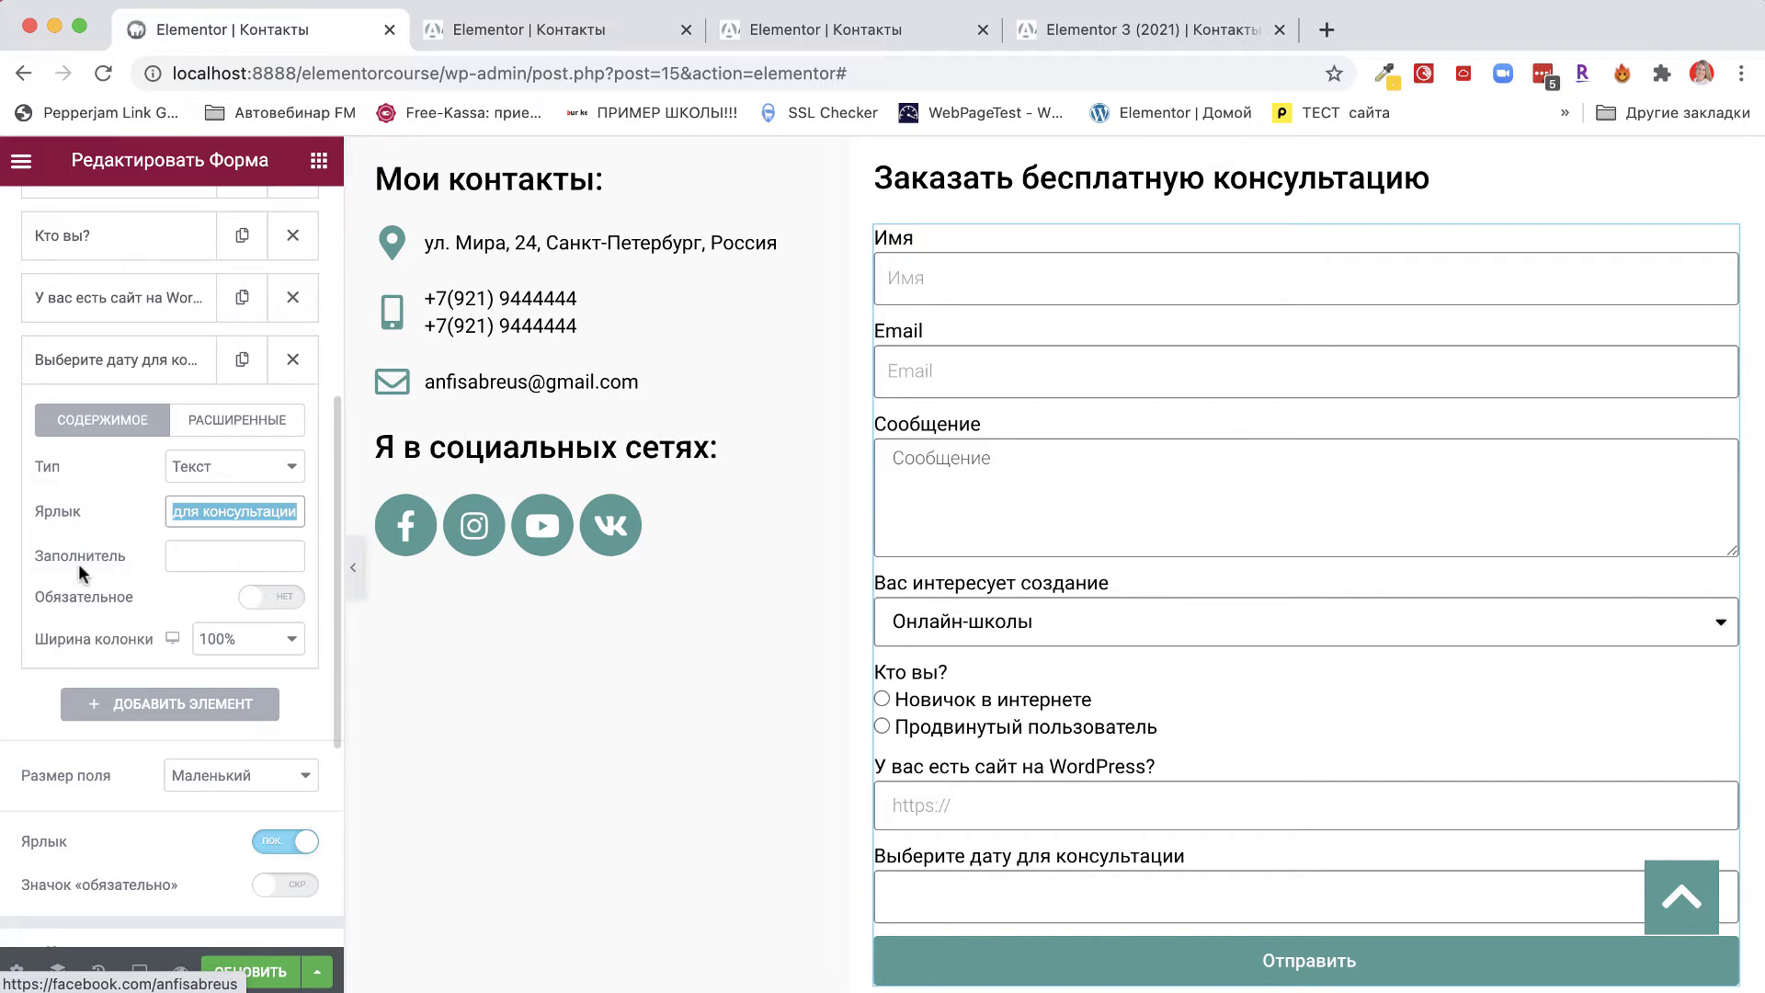
click(211, 554)
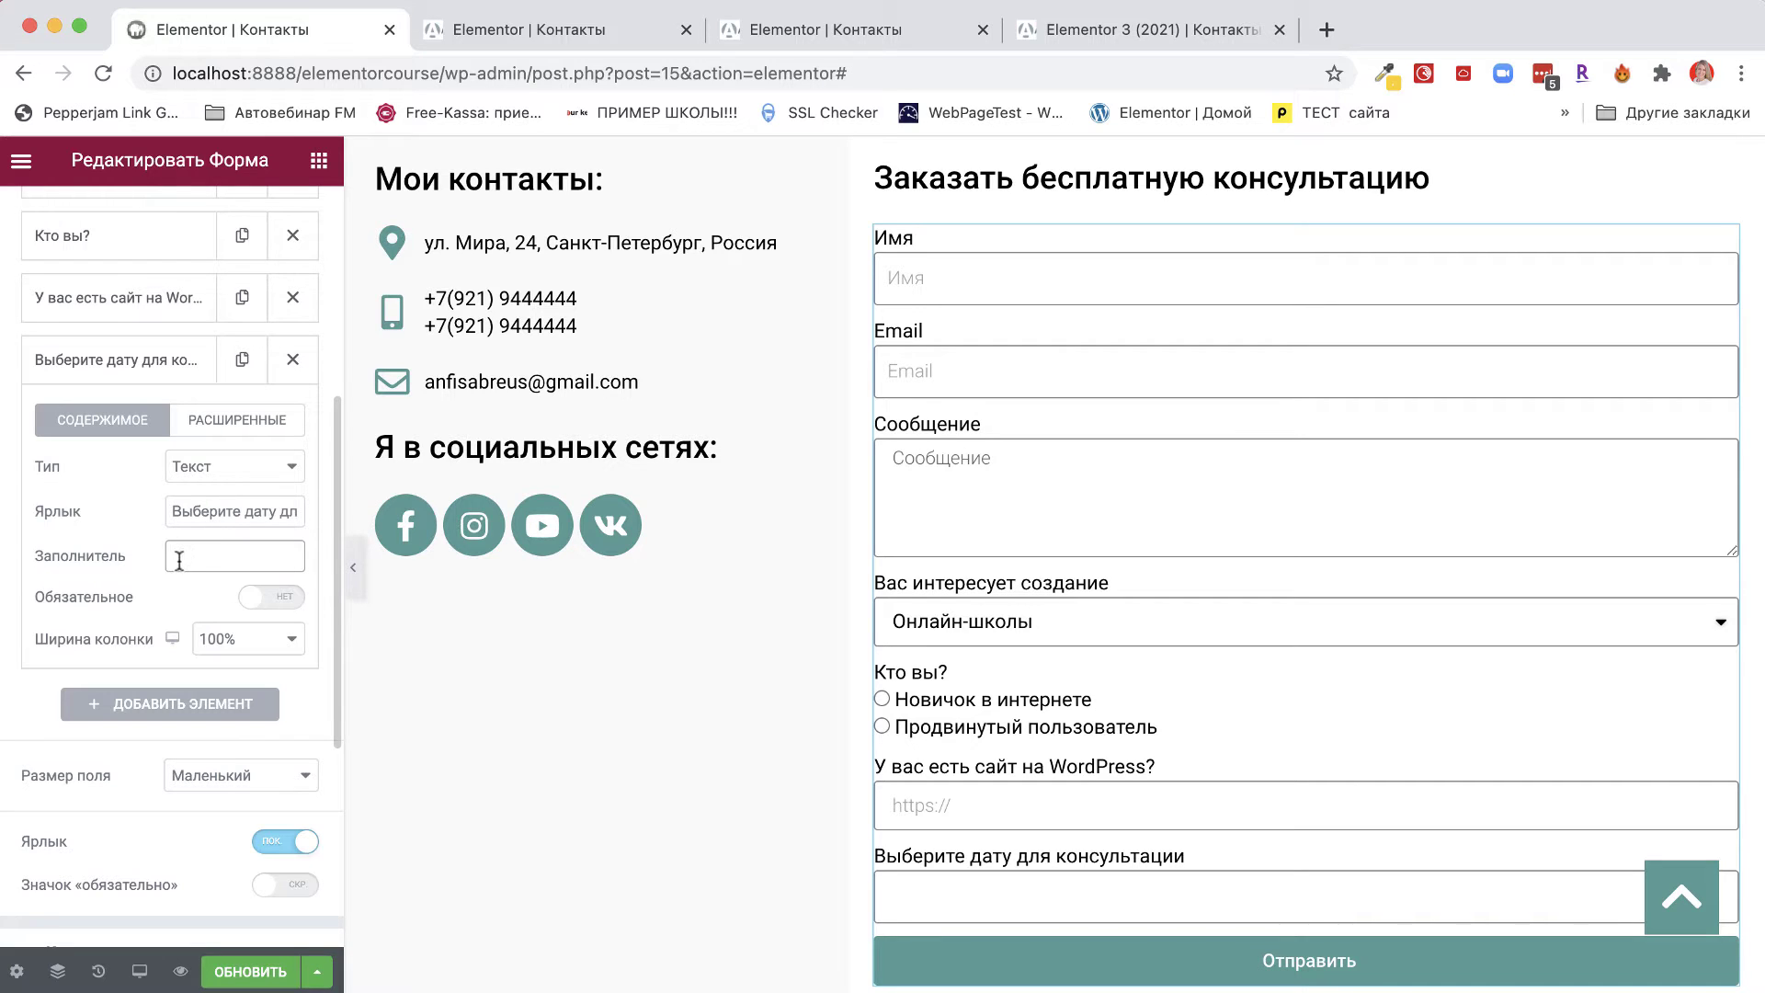
click(220, 475)
click(199, 733)
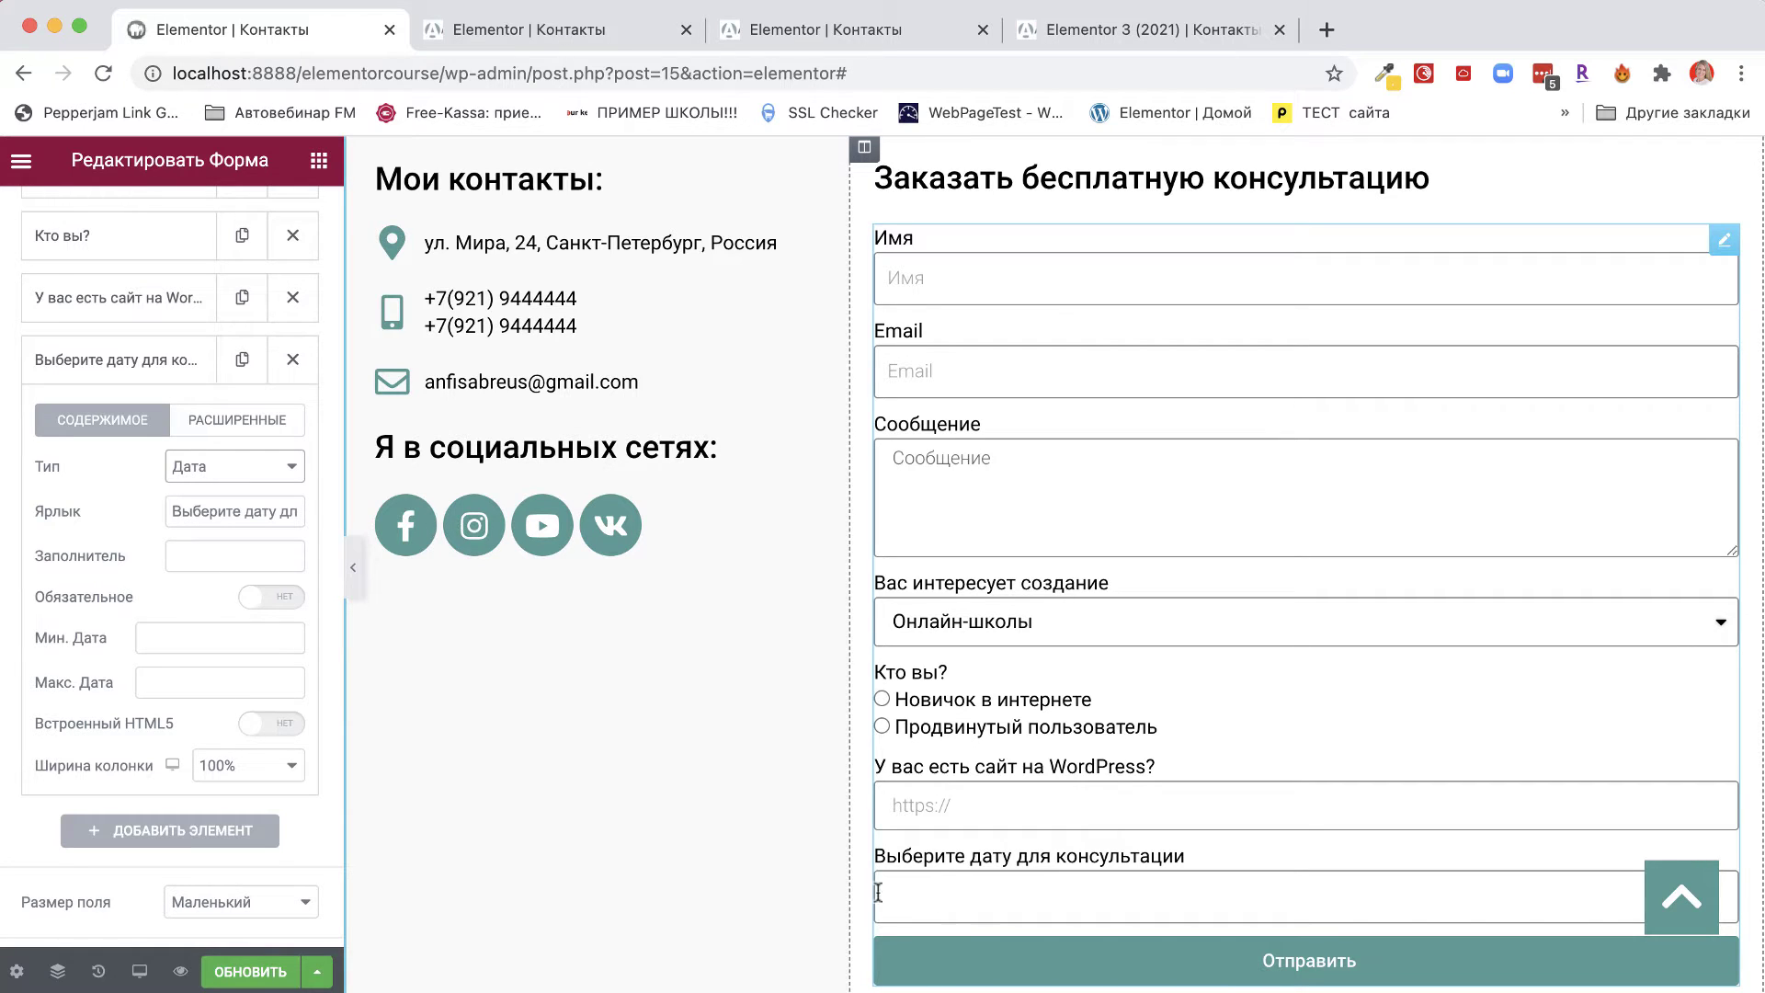
Try the preview date picker, then close the Мин. Дата calendar without choosing a date.
click(920, 902)
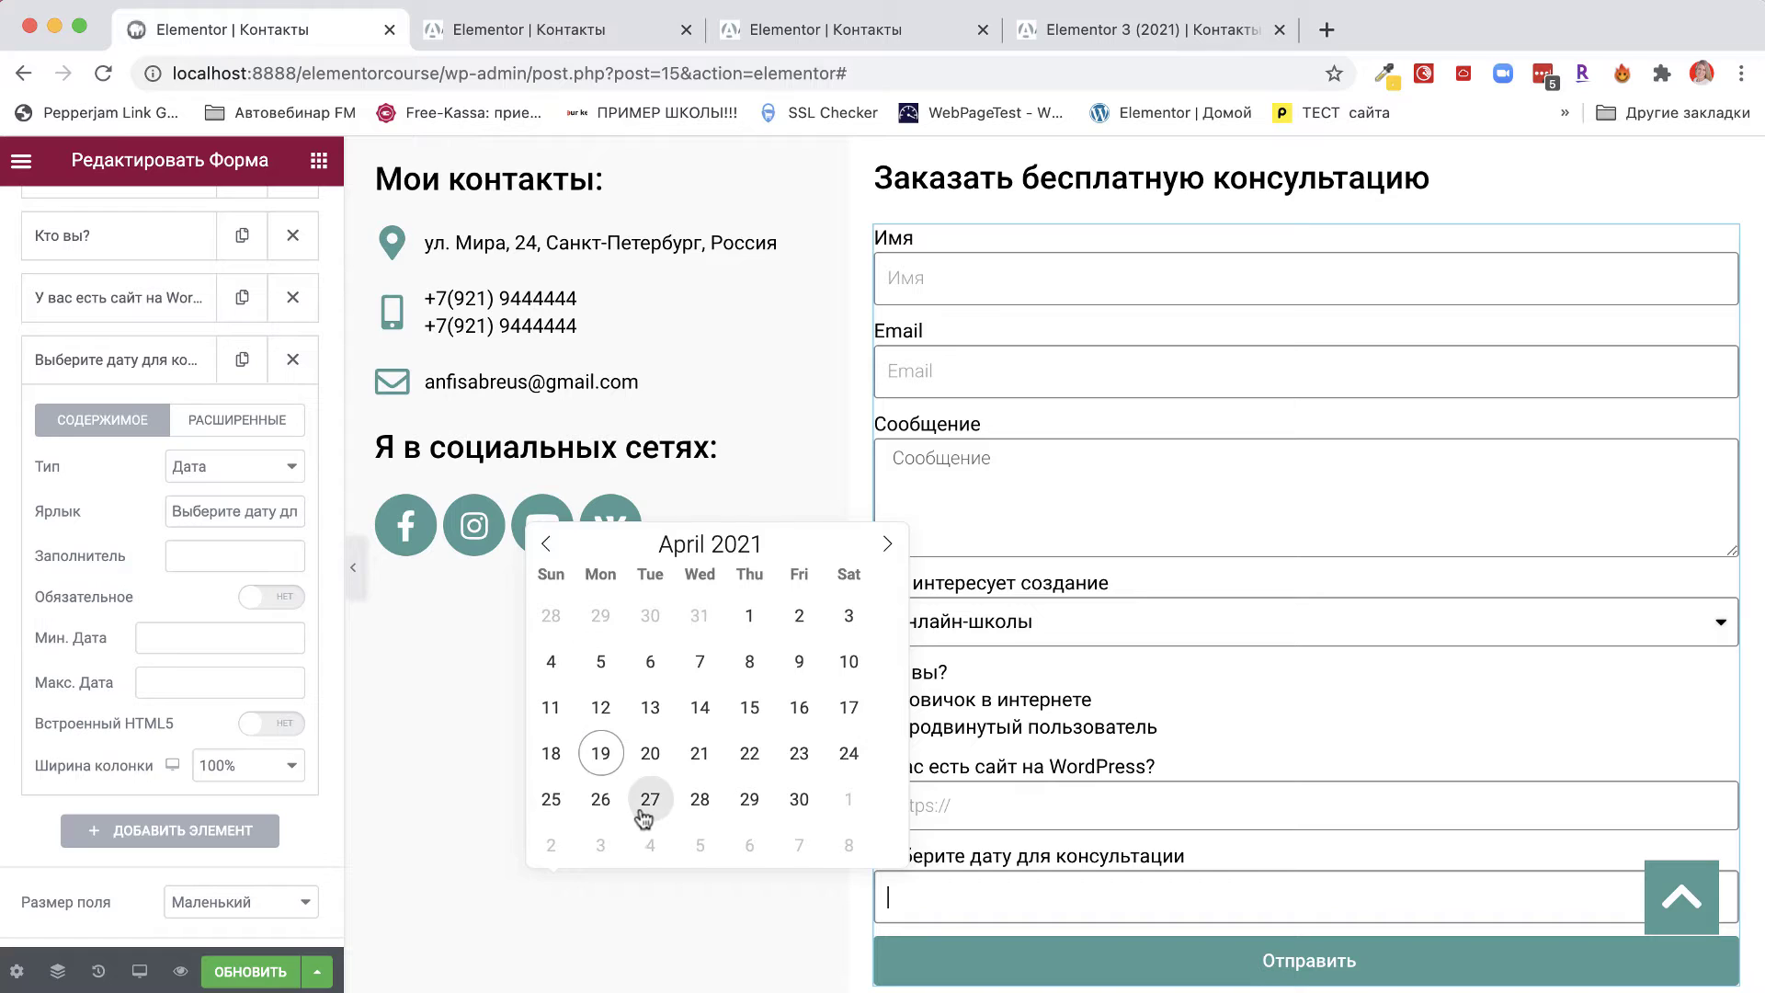
click(103, 503)
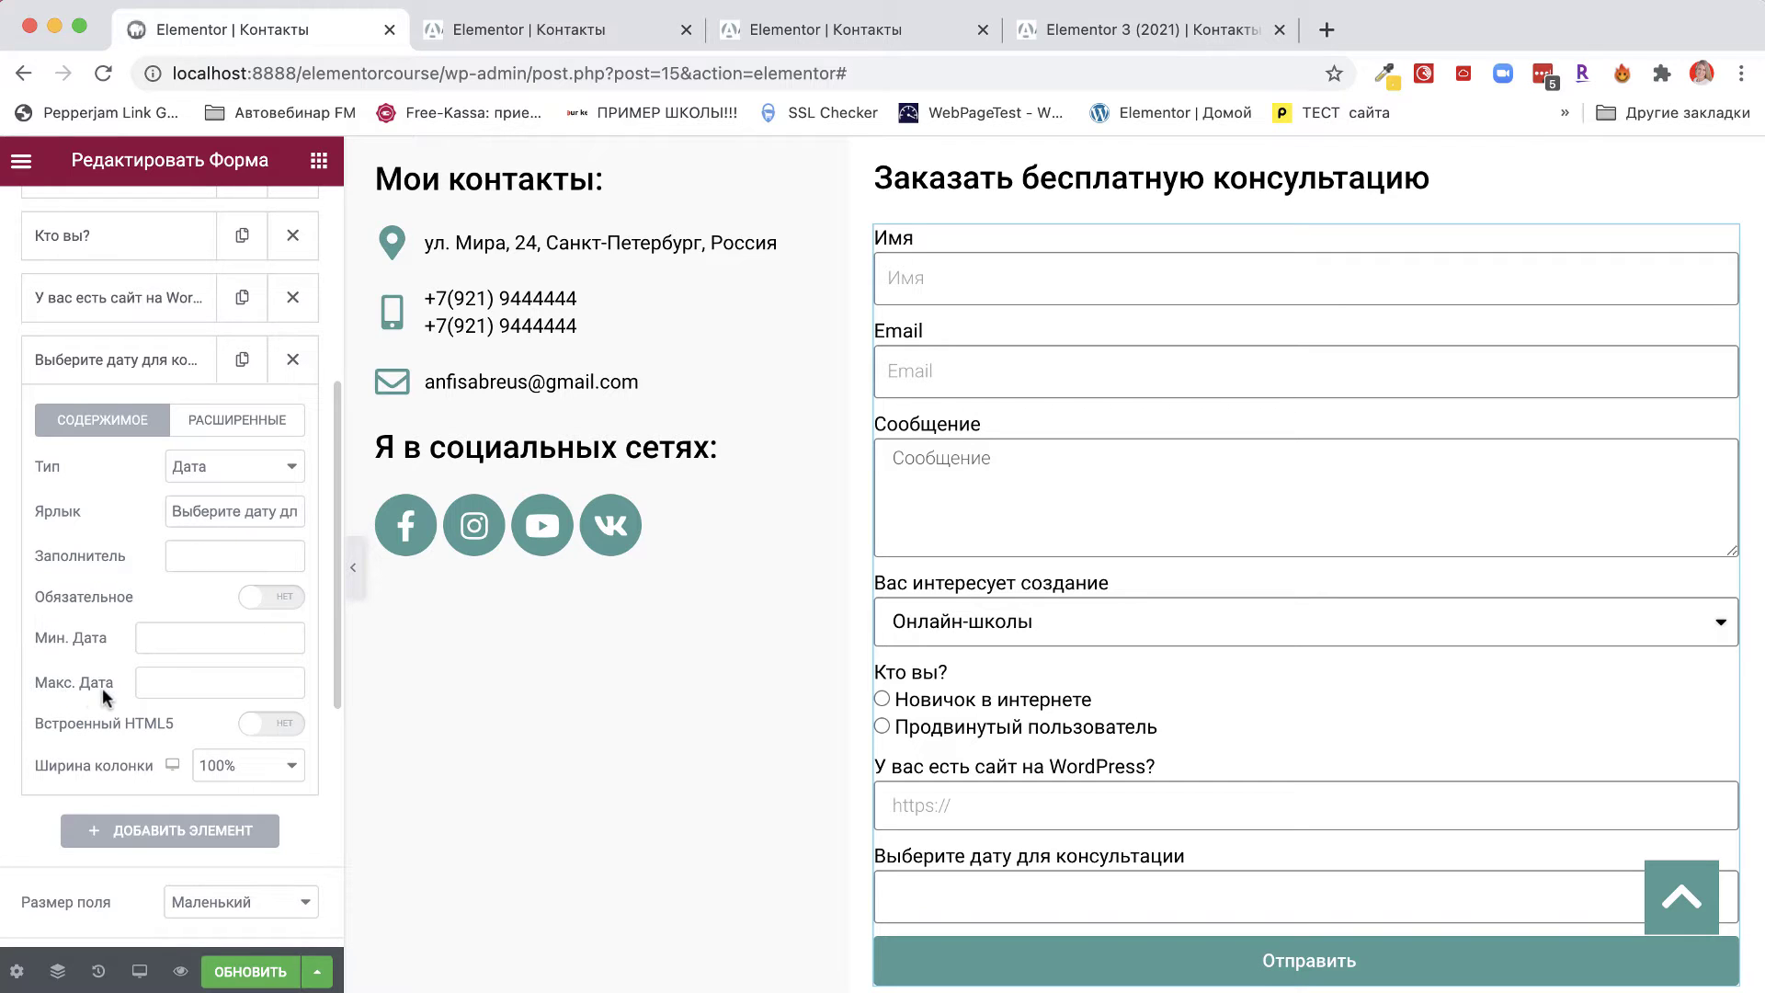
click(151, 644)
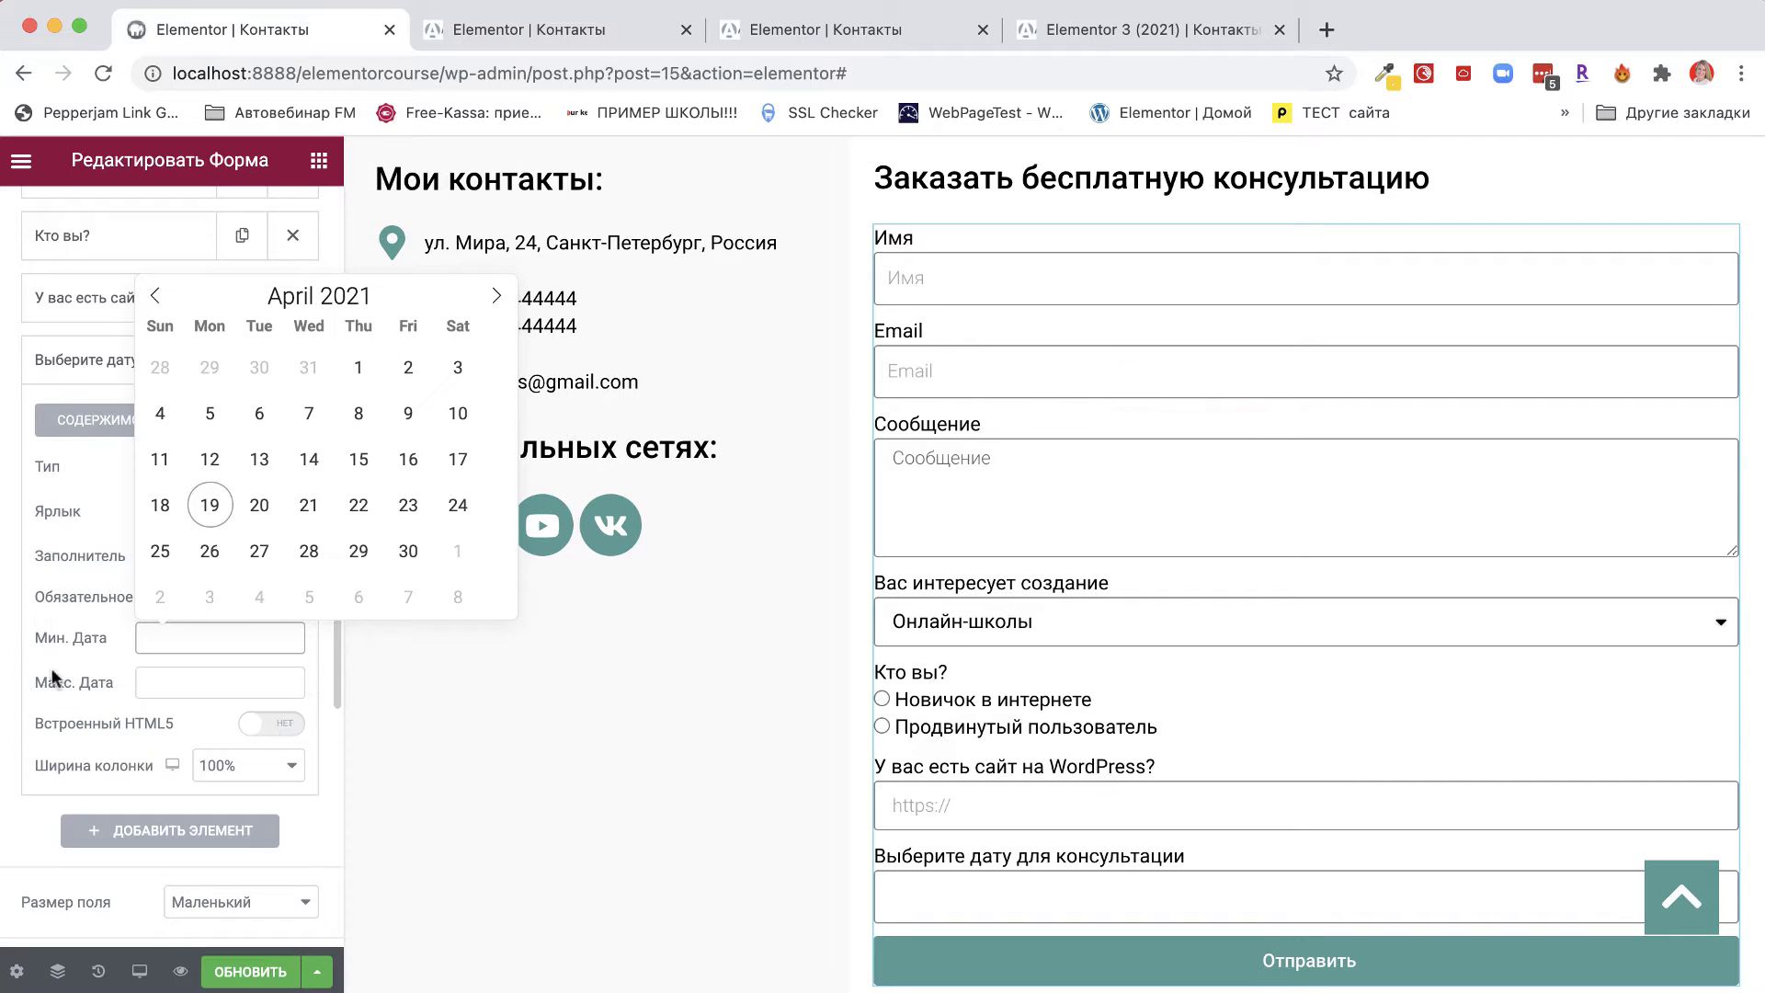
click(57, 634)
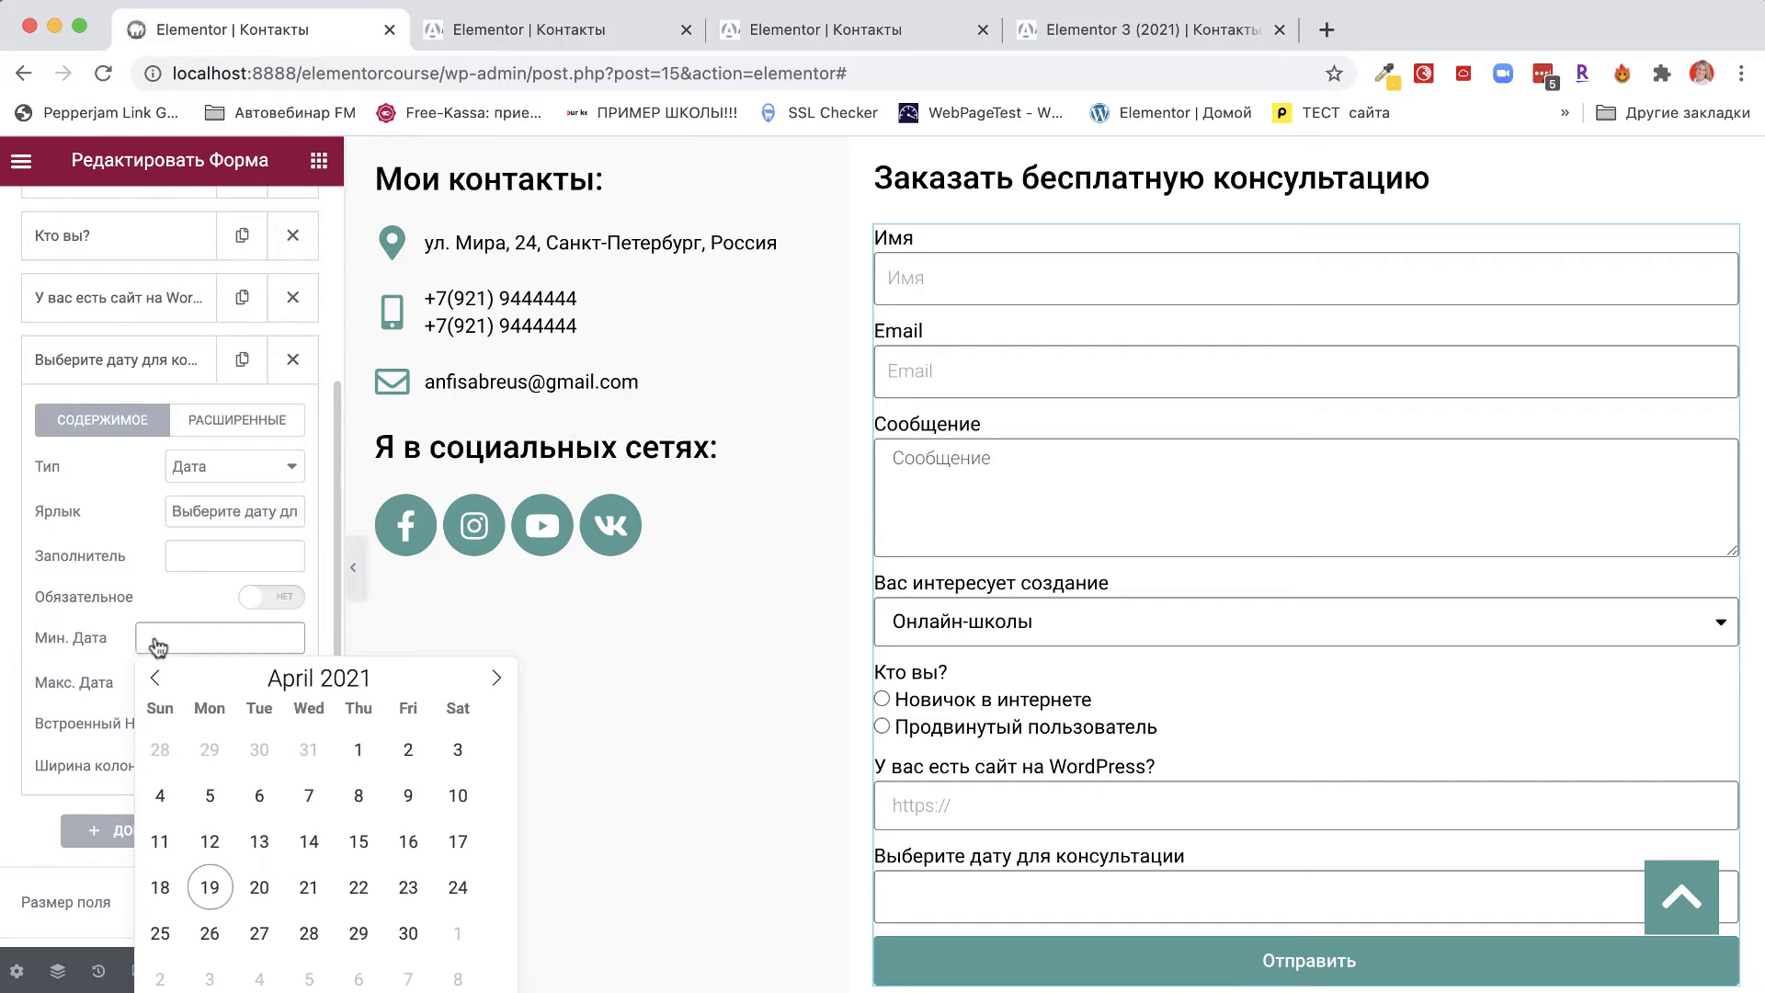
click(127, 605)
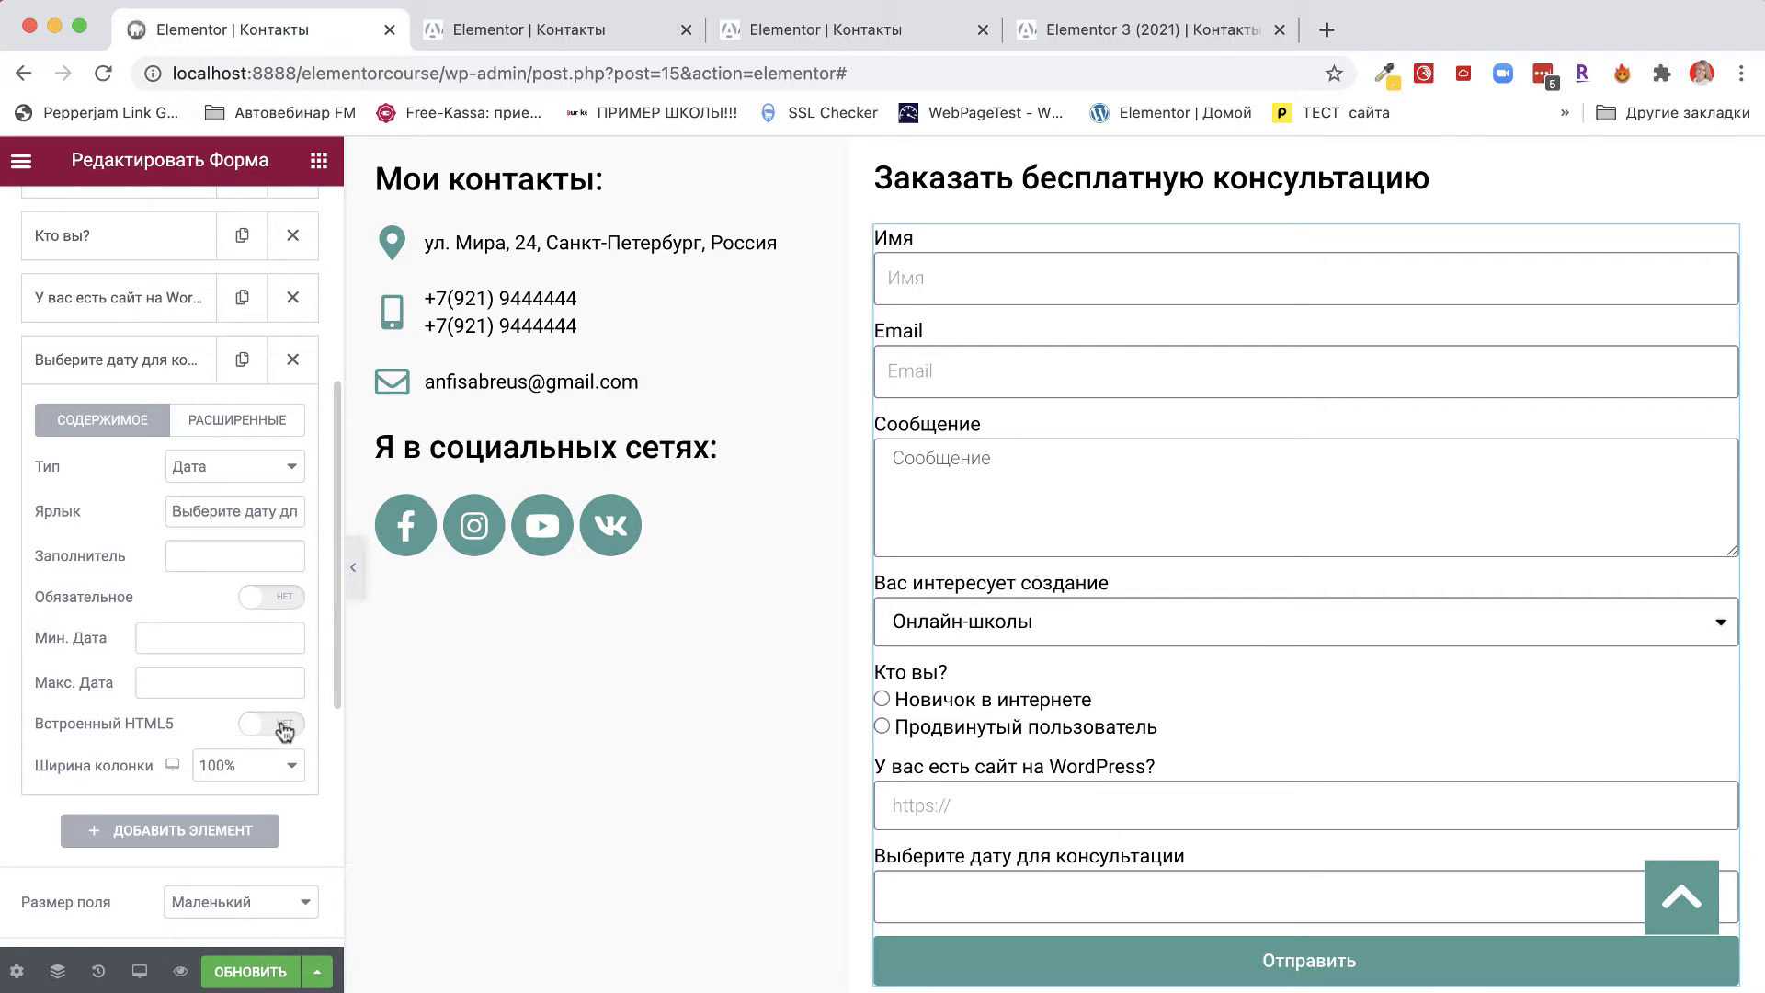
Switch the date field to Встроенный HTML5 and test its day, month and year parts.
click(906, 896)
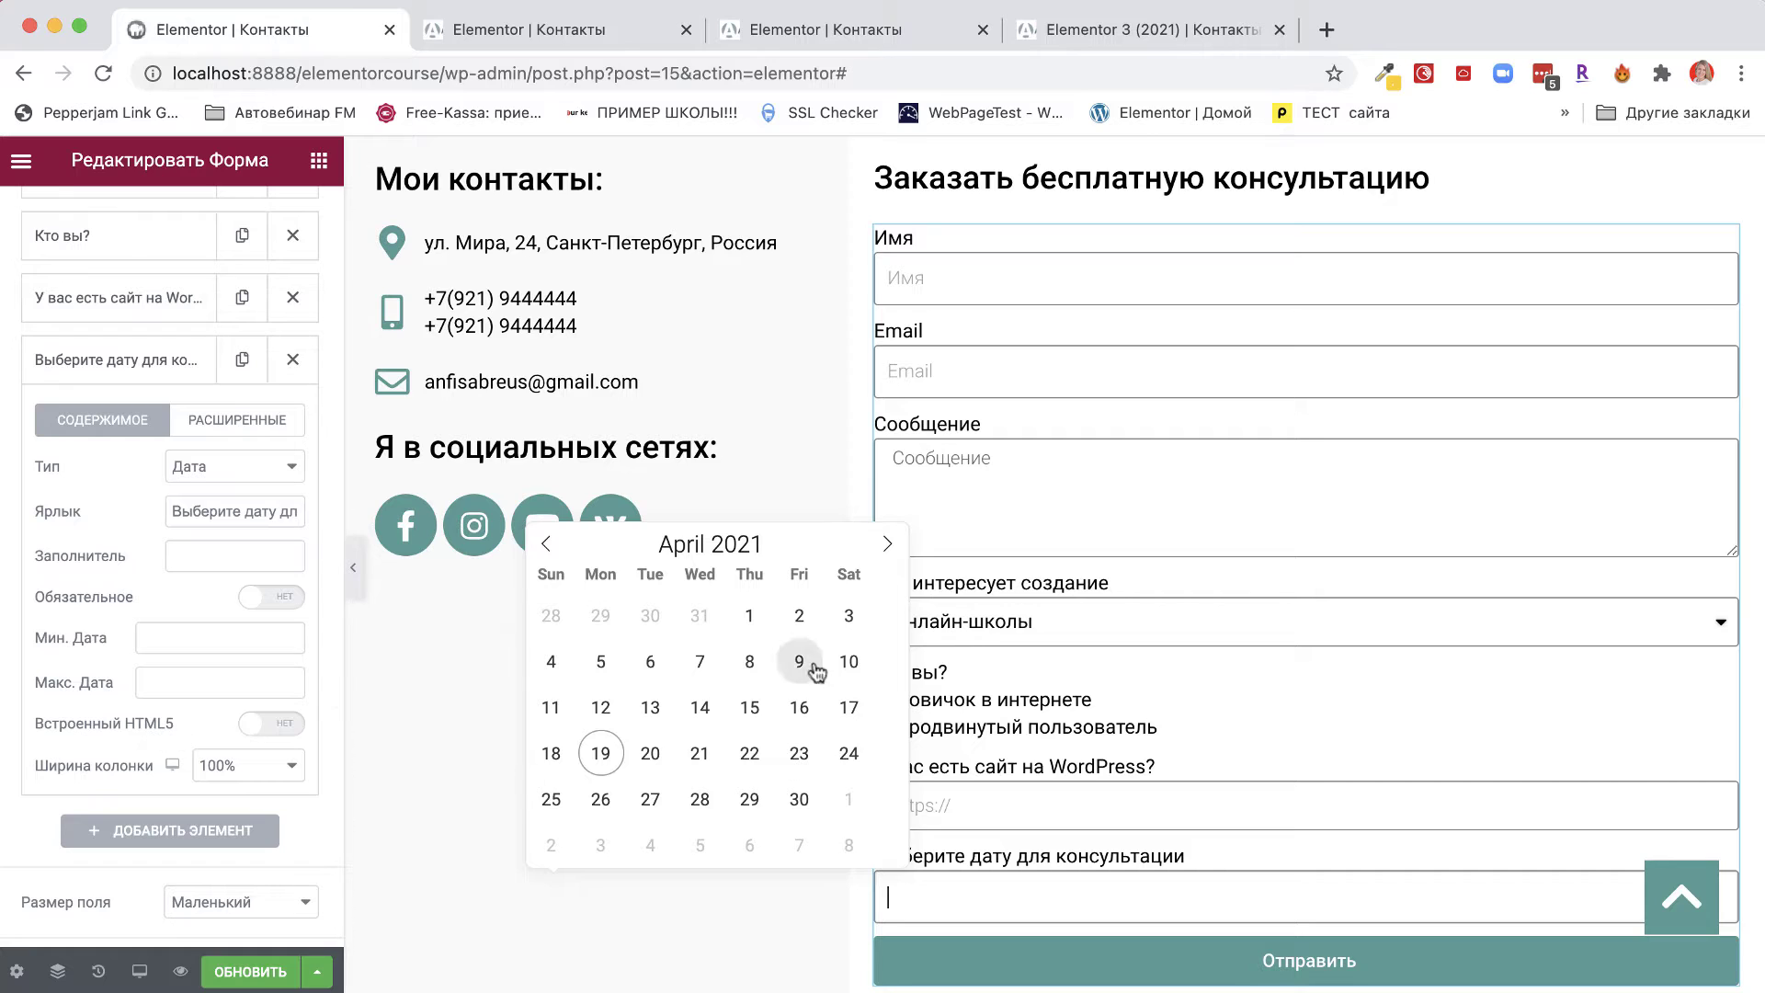
click(285, 725)
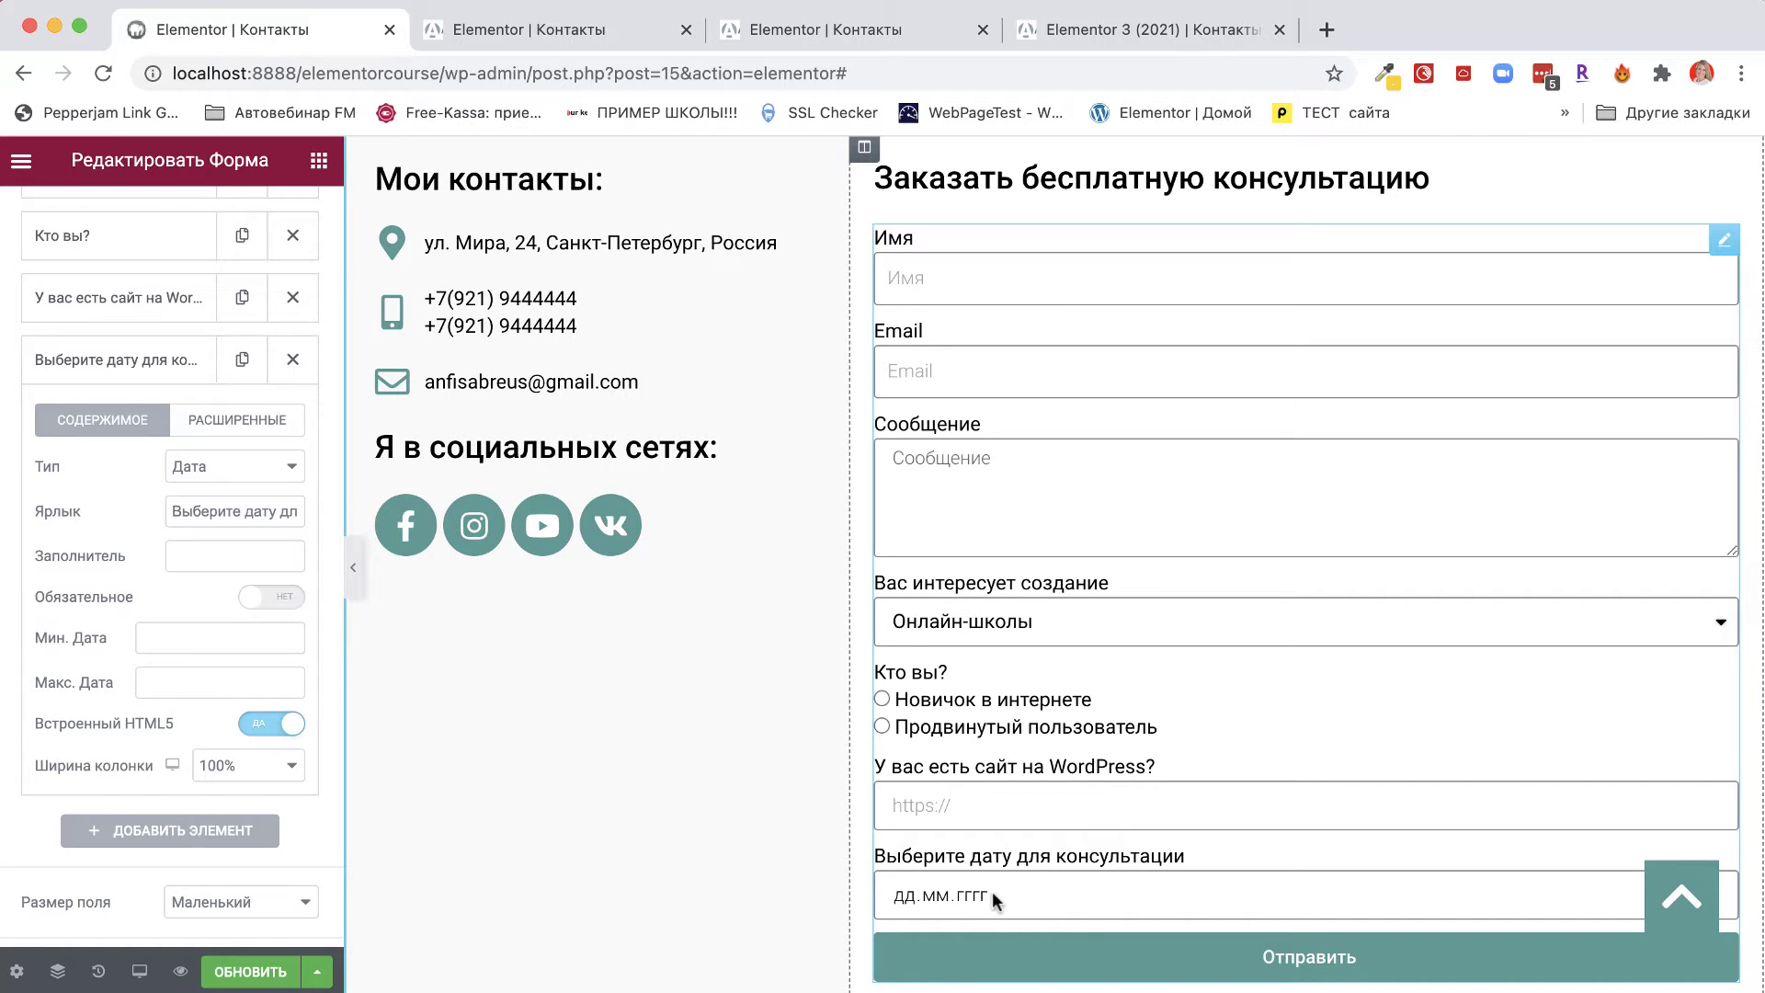
click(919, 895)
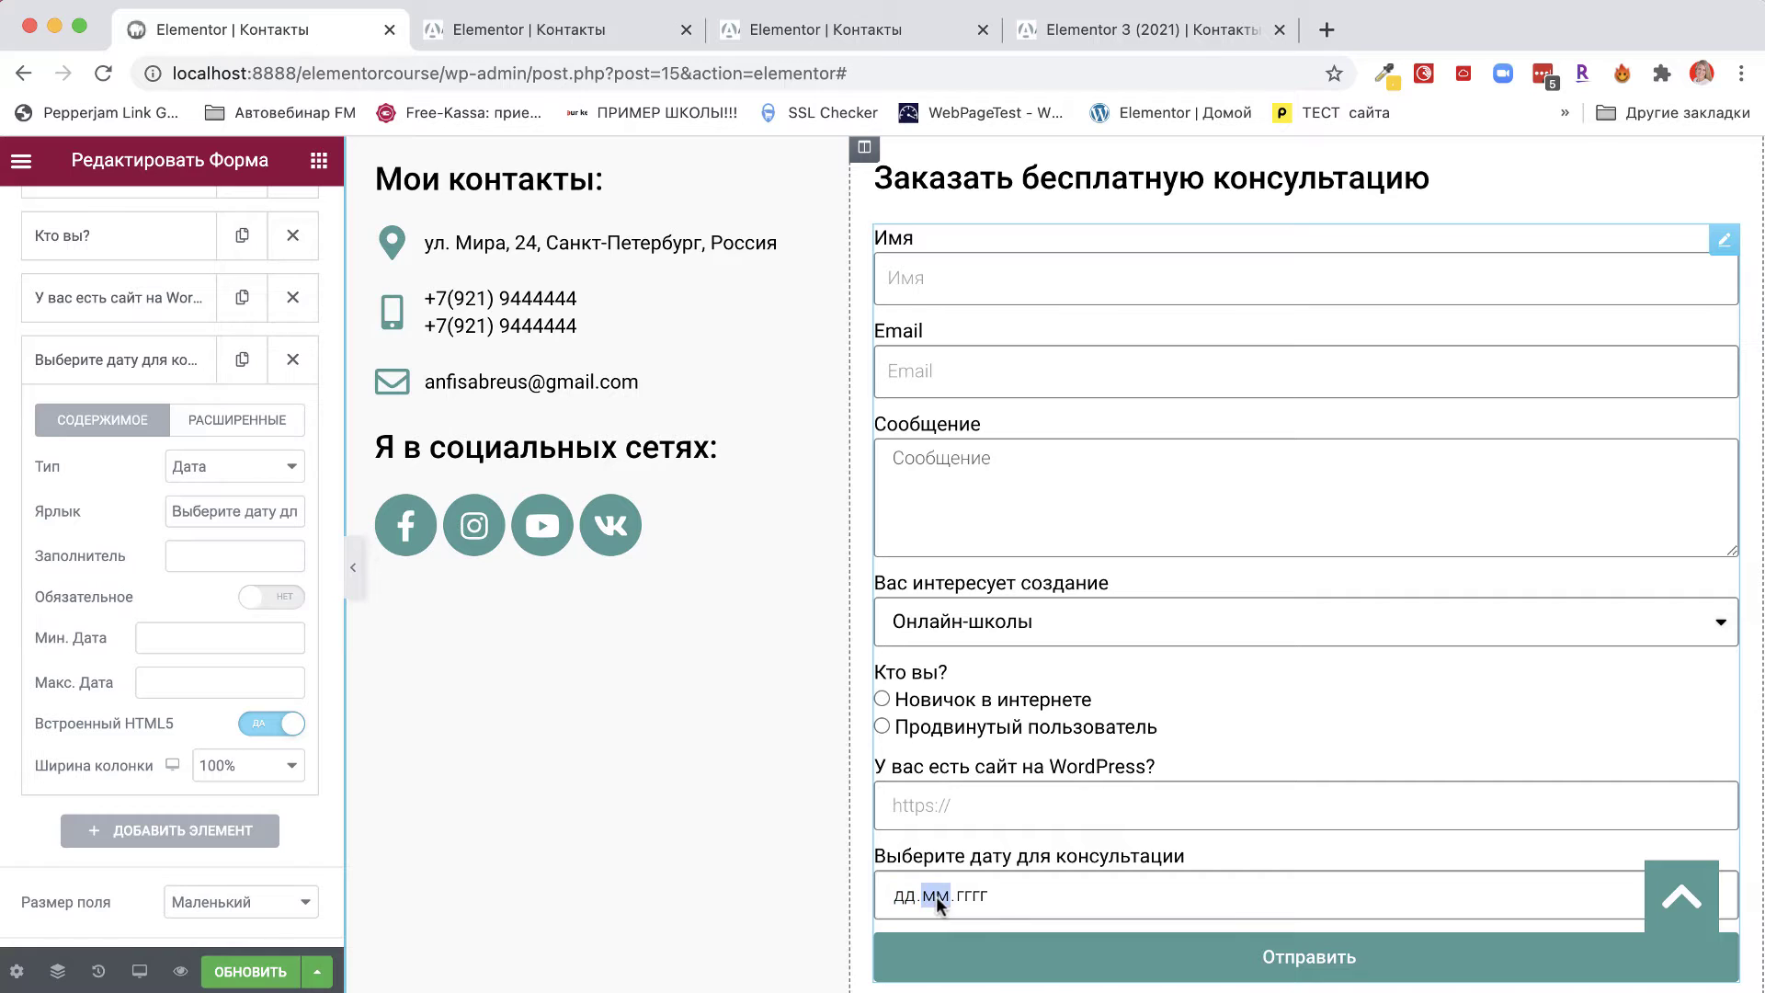
click(967, 897)
click(900, 897)
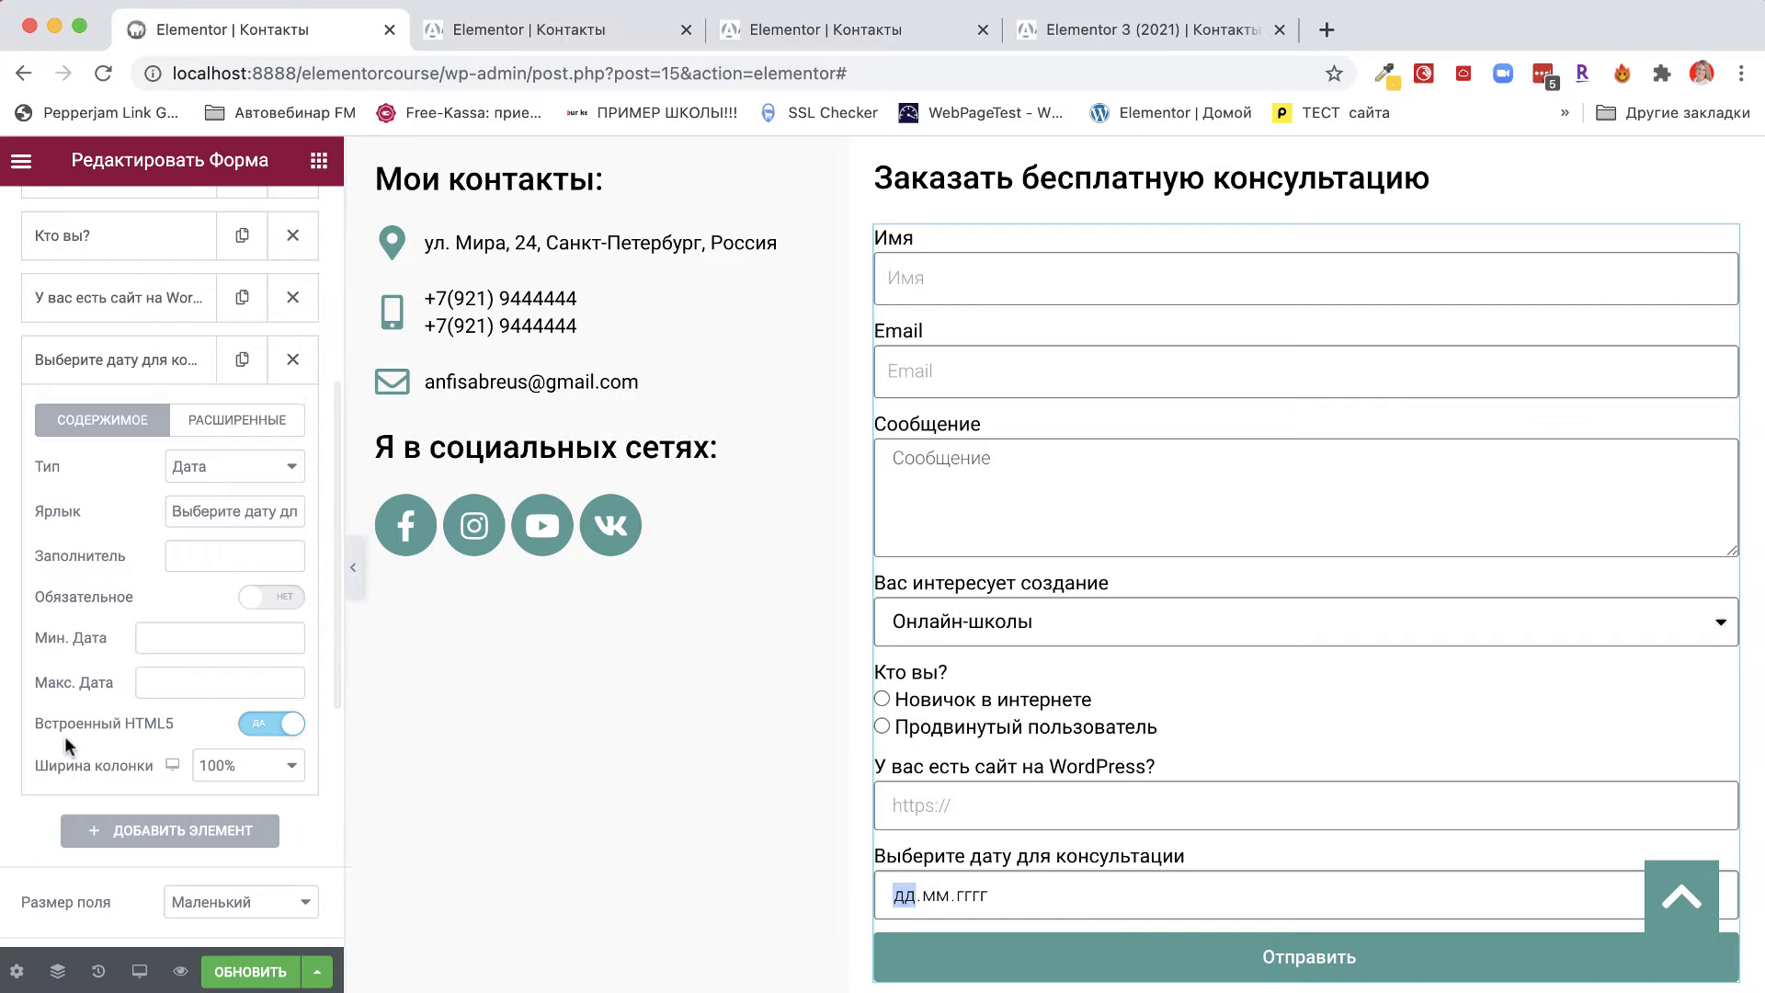
Set the date field's Ширина колонки to 50% and test its native calendar.
click(241, 770)
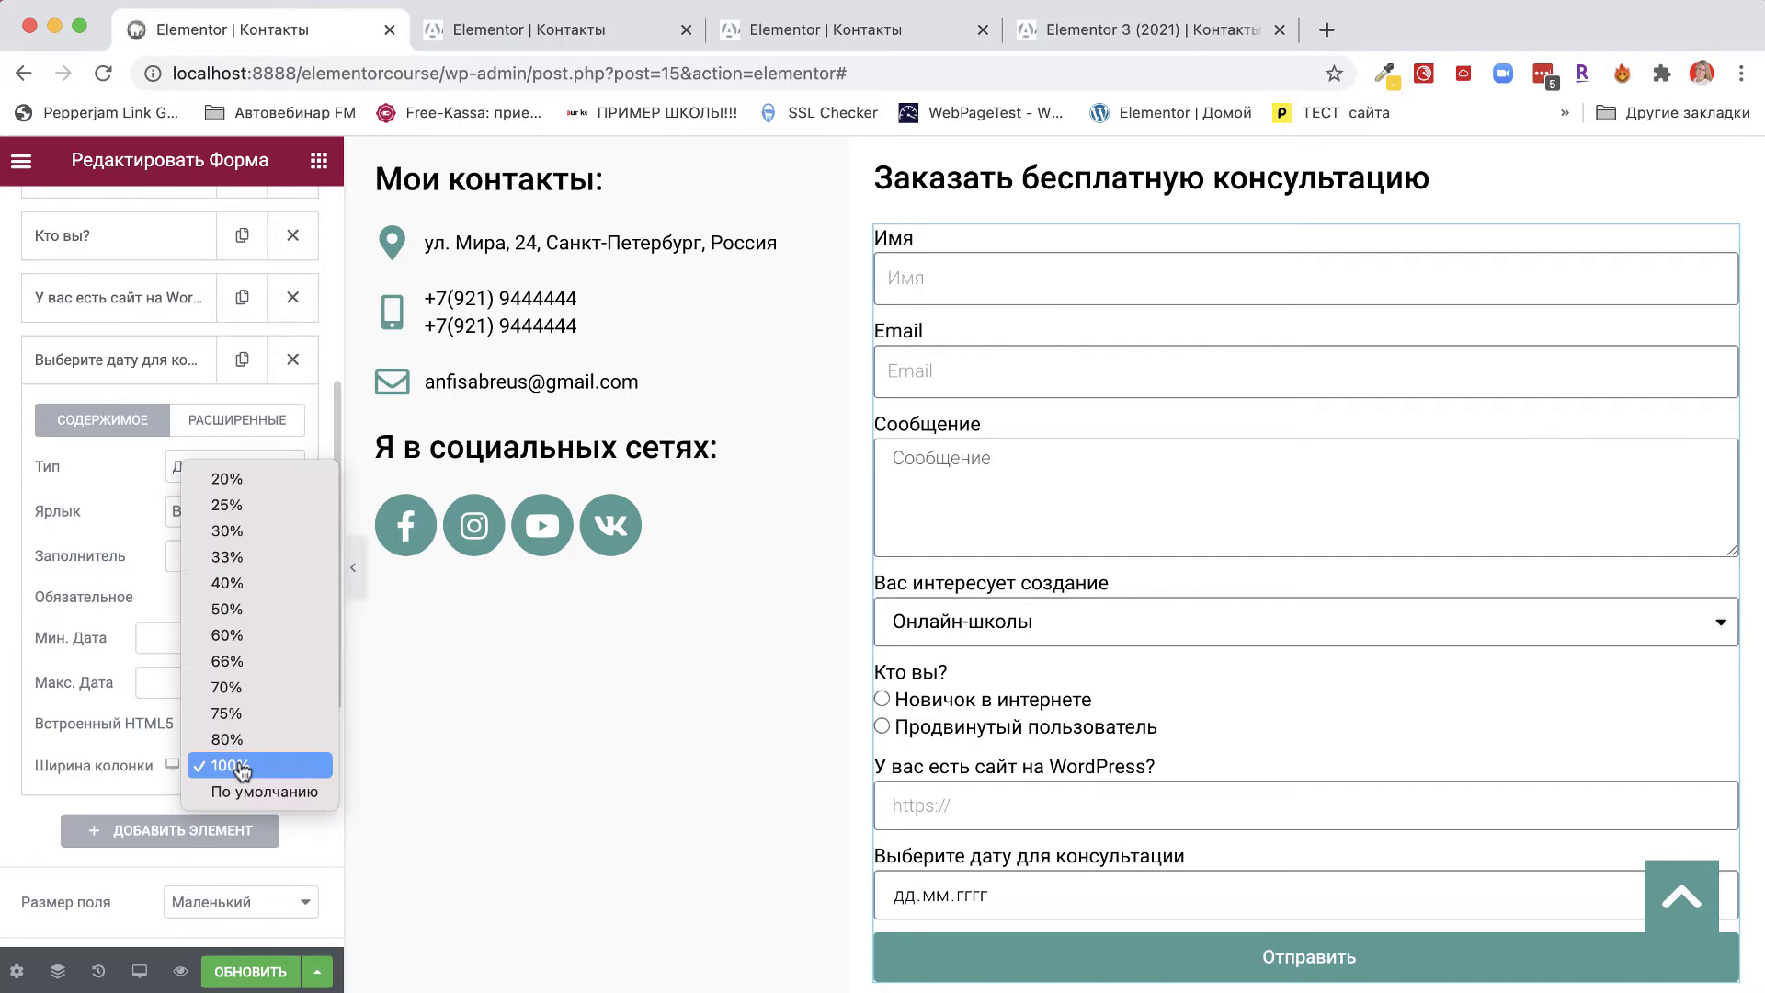
click(243, 610)
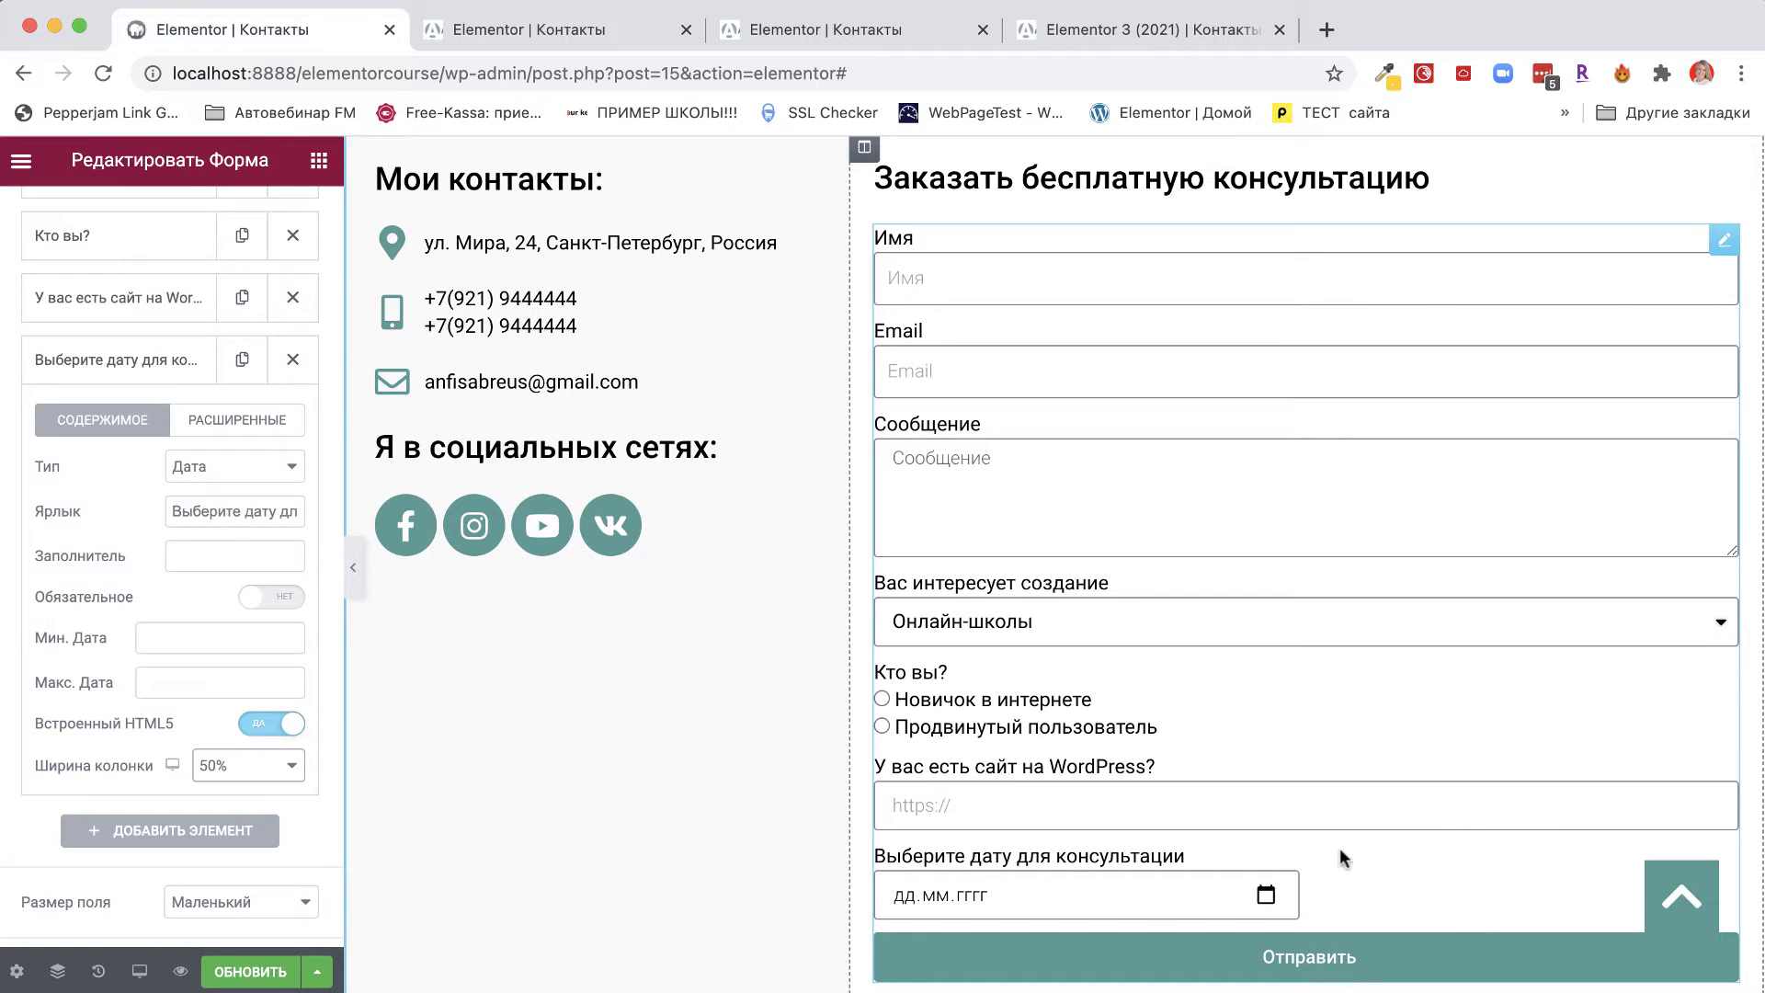
click(1264, 897)
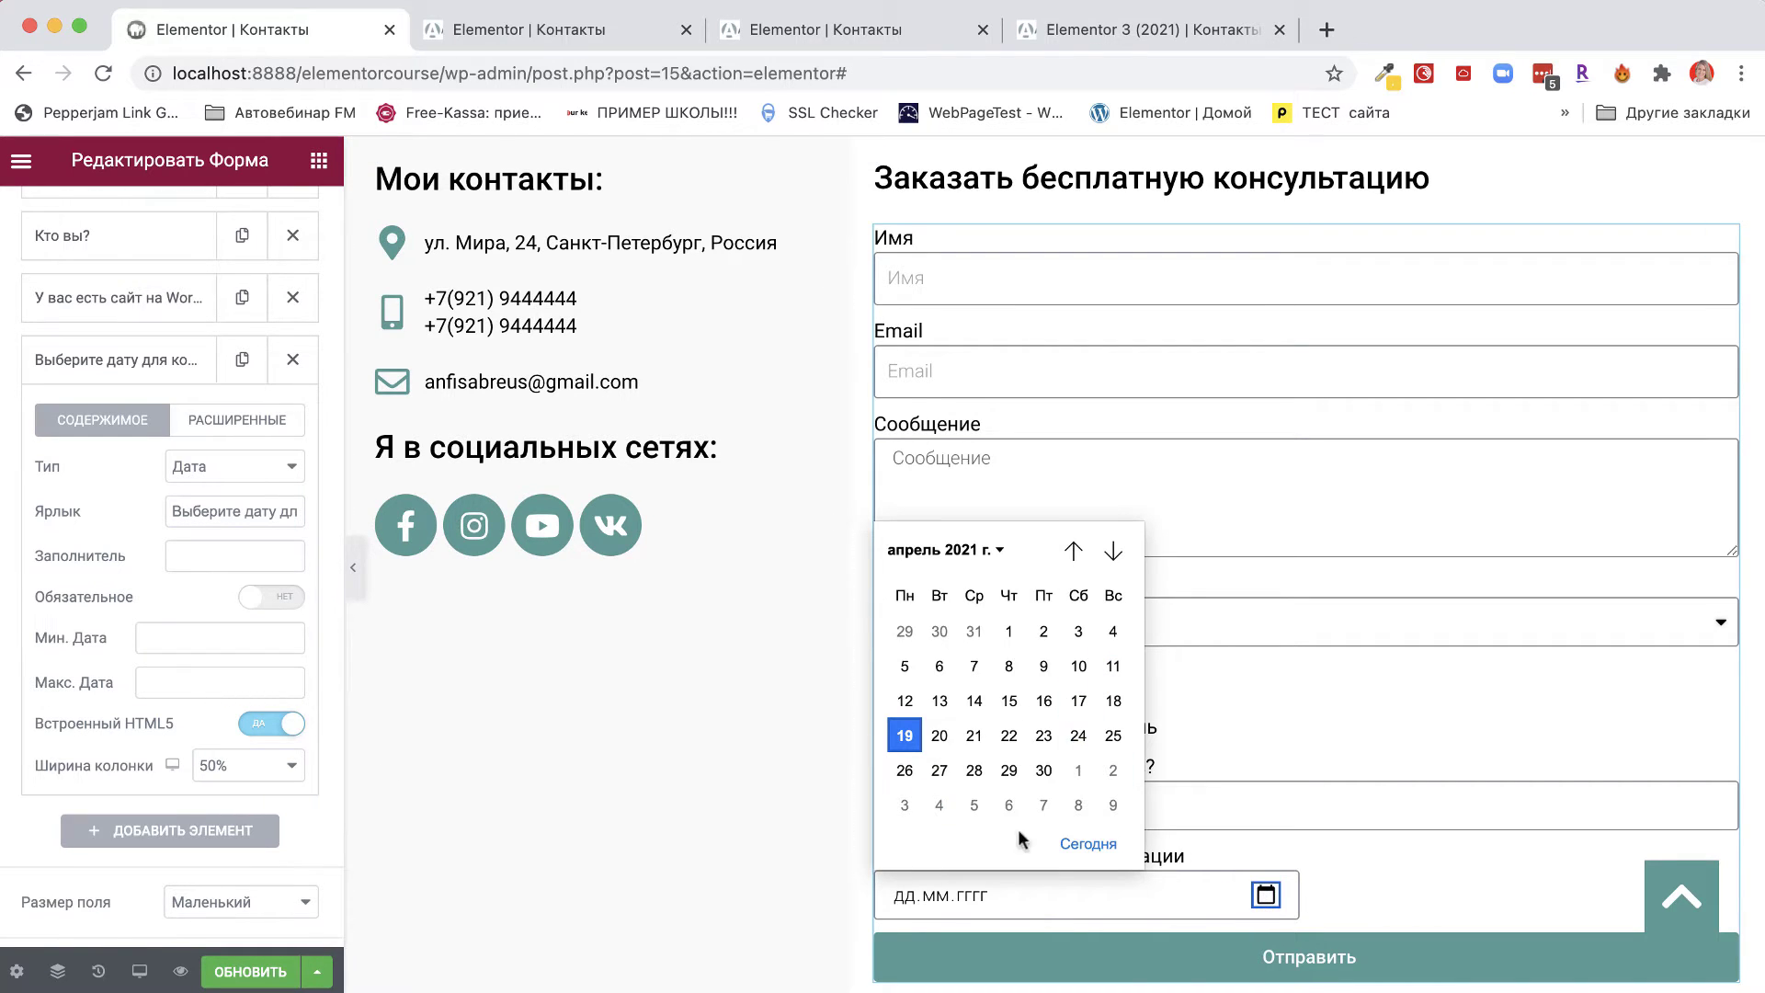
click(1266, 894)
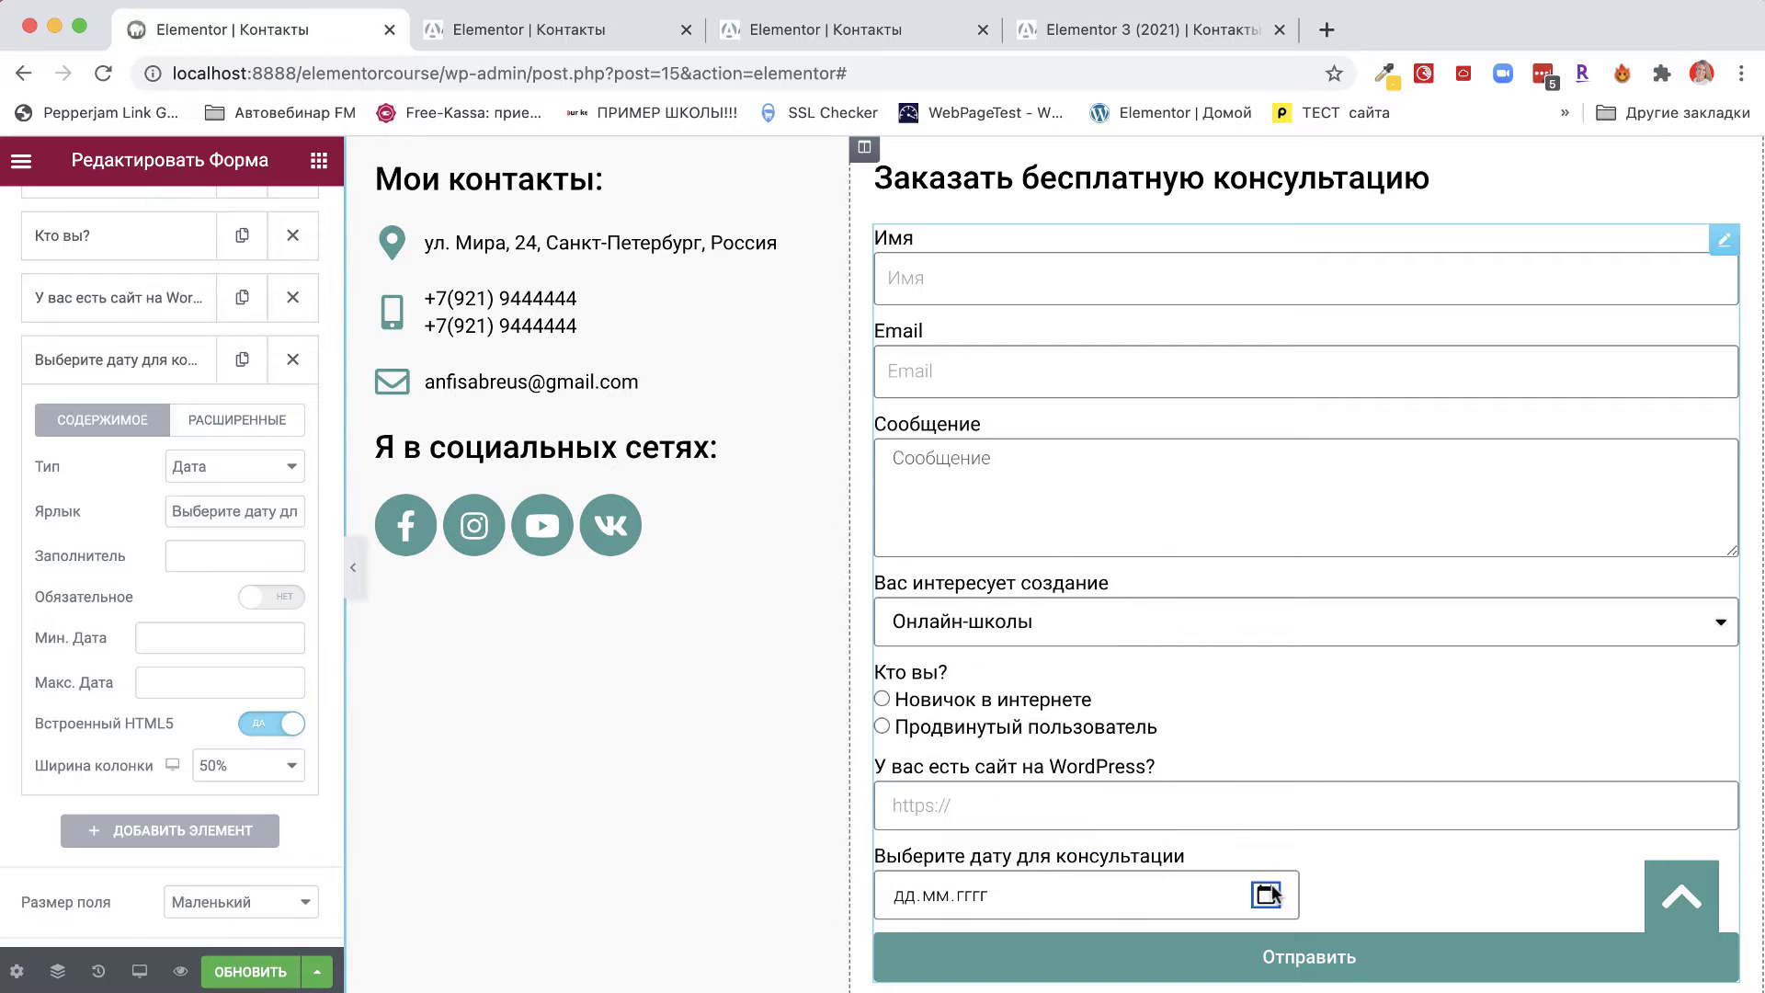
click(1266, 895)
click(1265, 894)
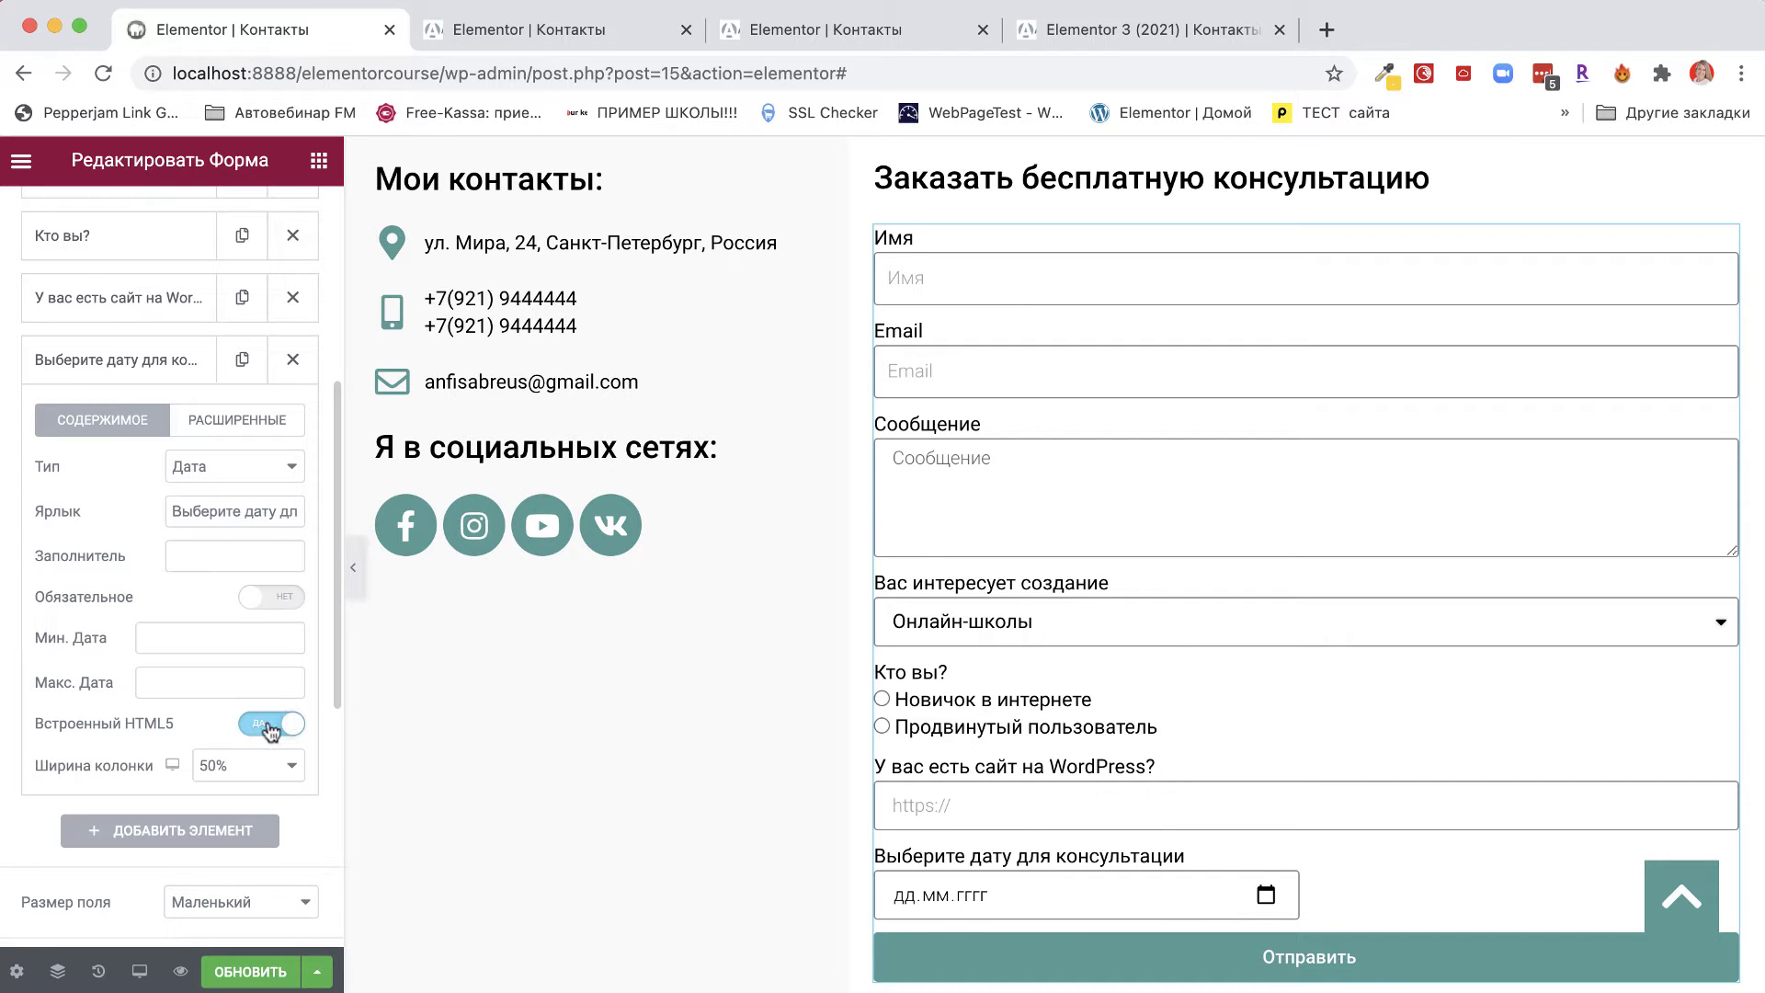
Add a Время field labelled 'Укажите время для консультации' with Встроенный HTML5 switched on.
click(169, 832)
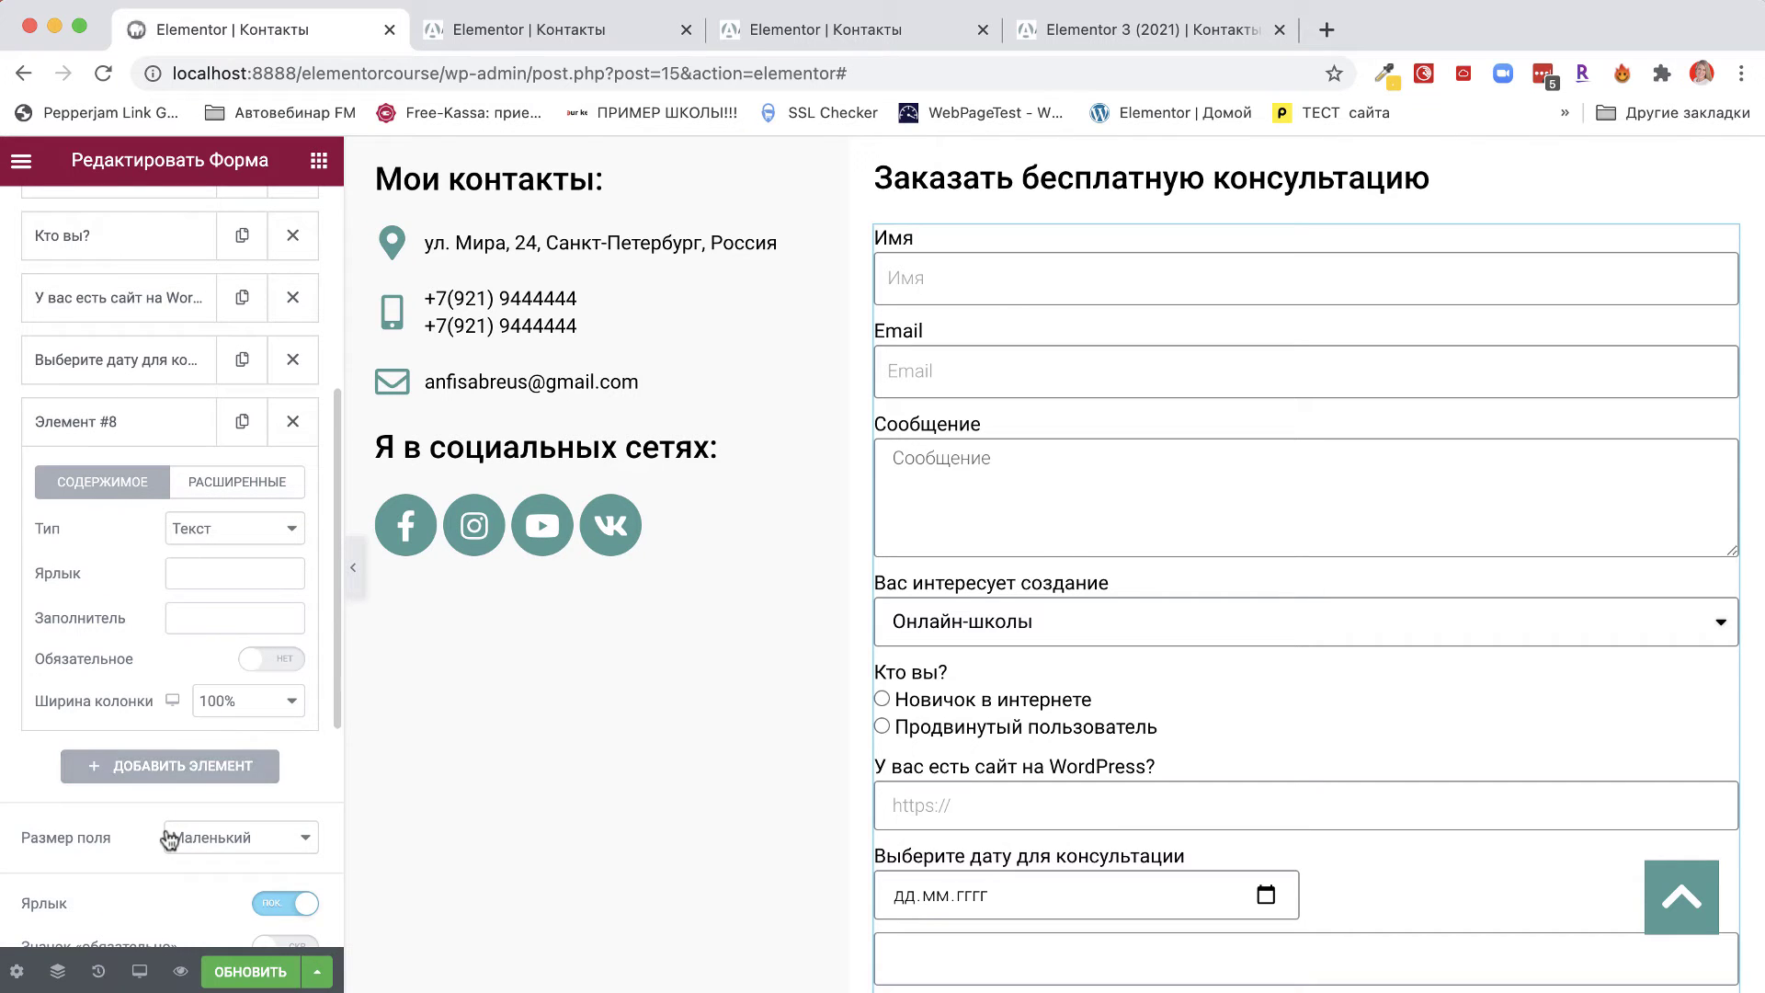
click(211, 533)
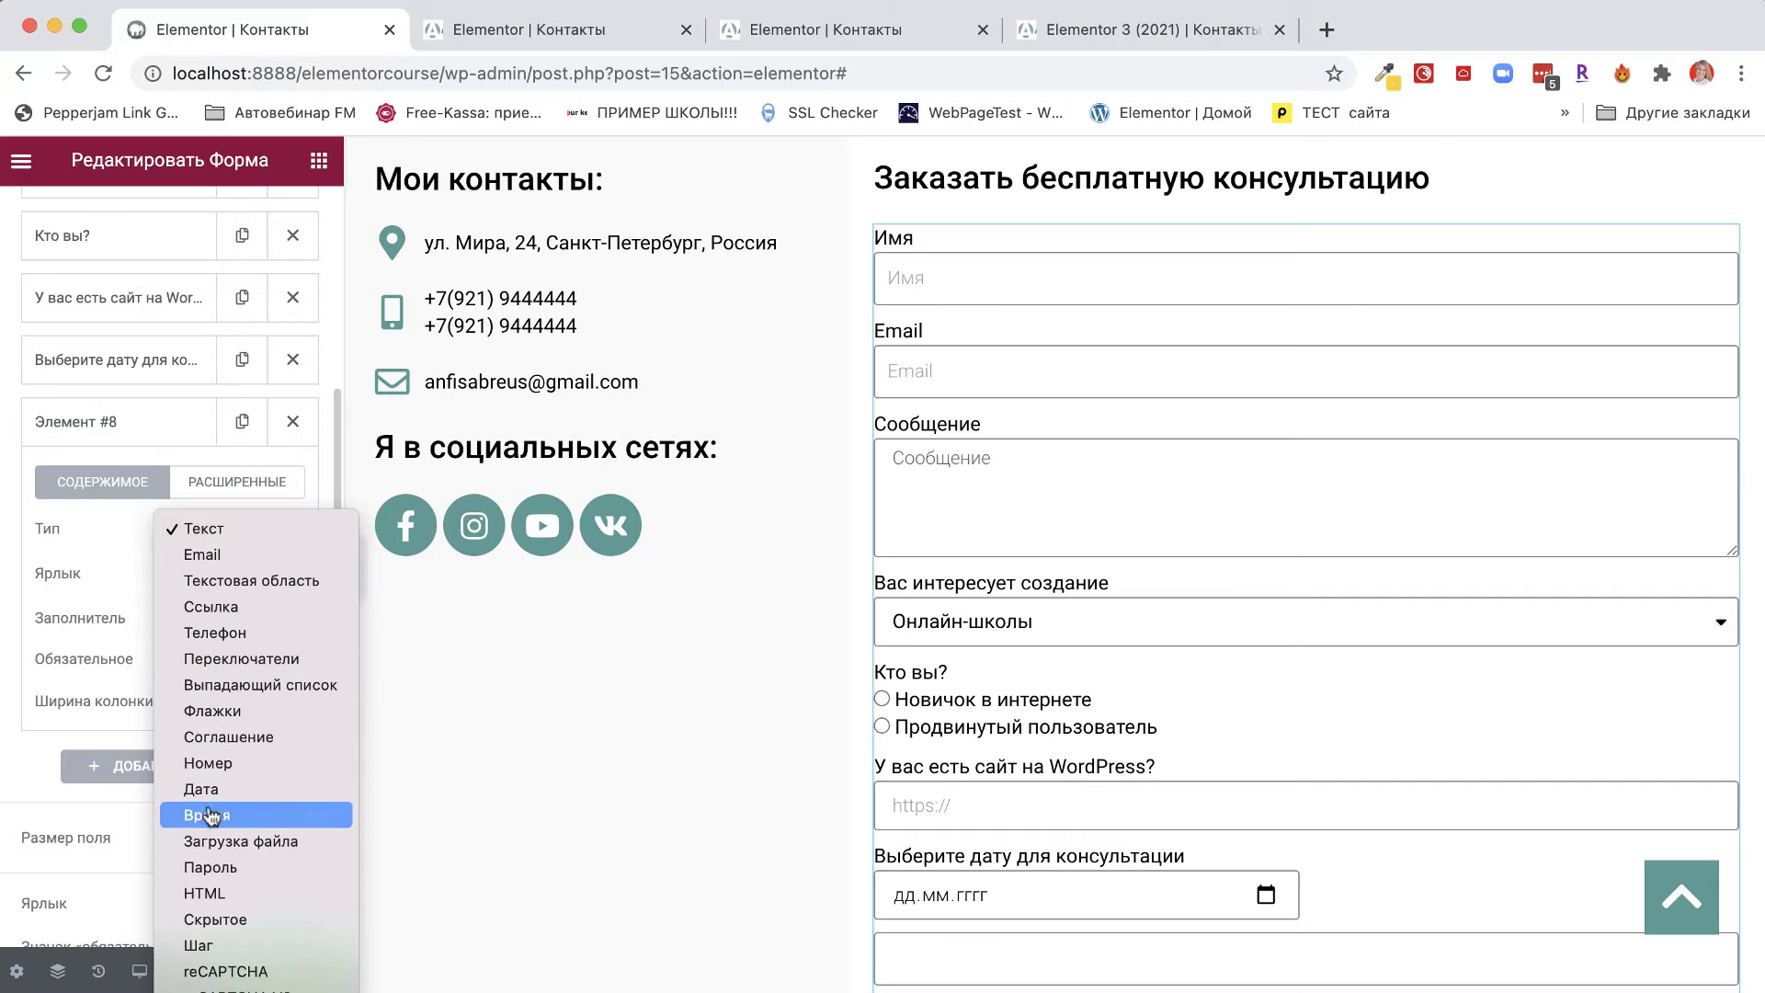
click(210, 815)
click(204, 575)
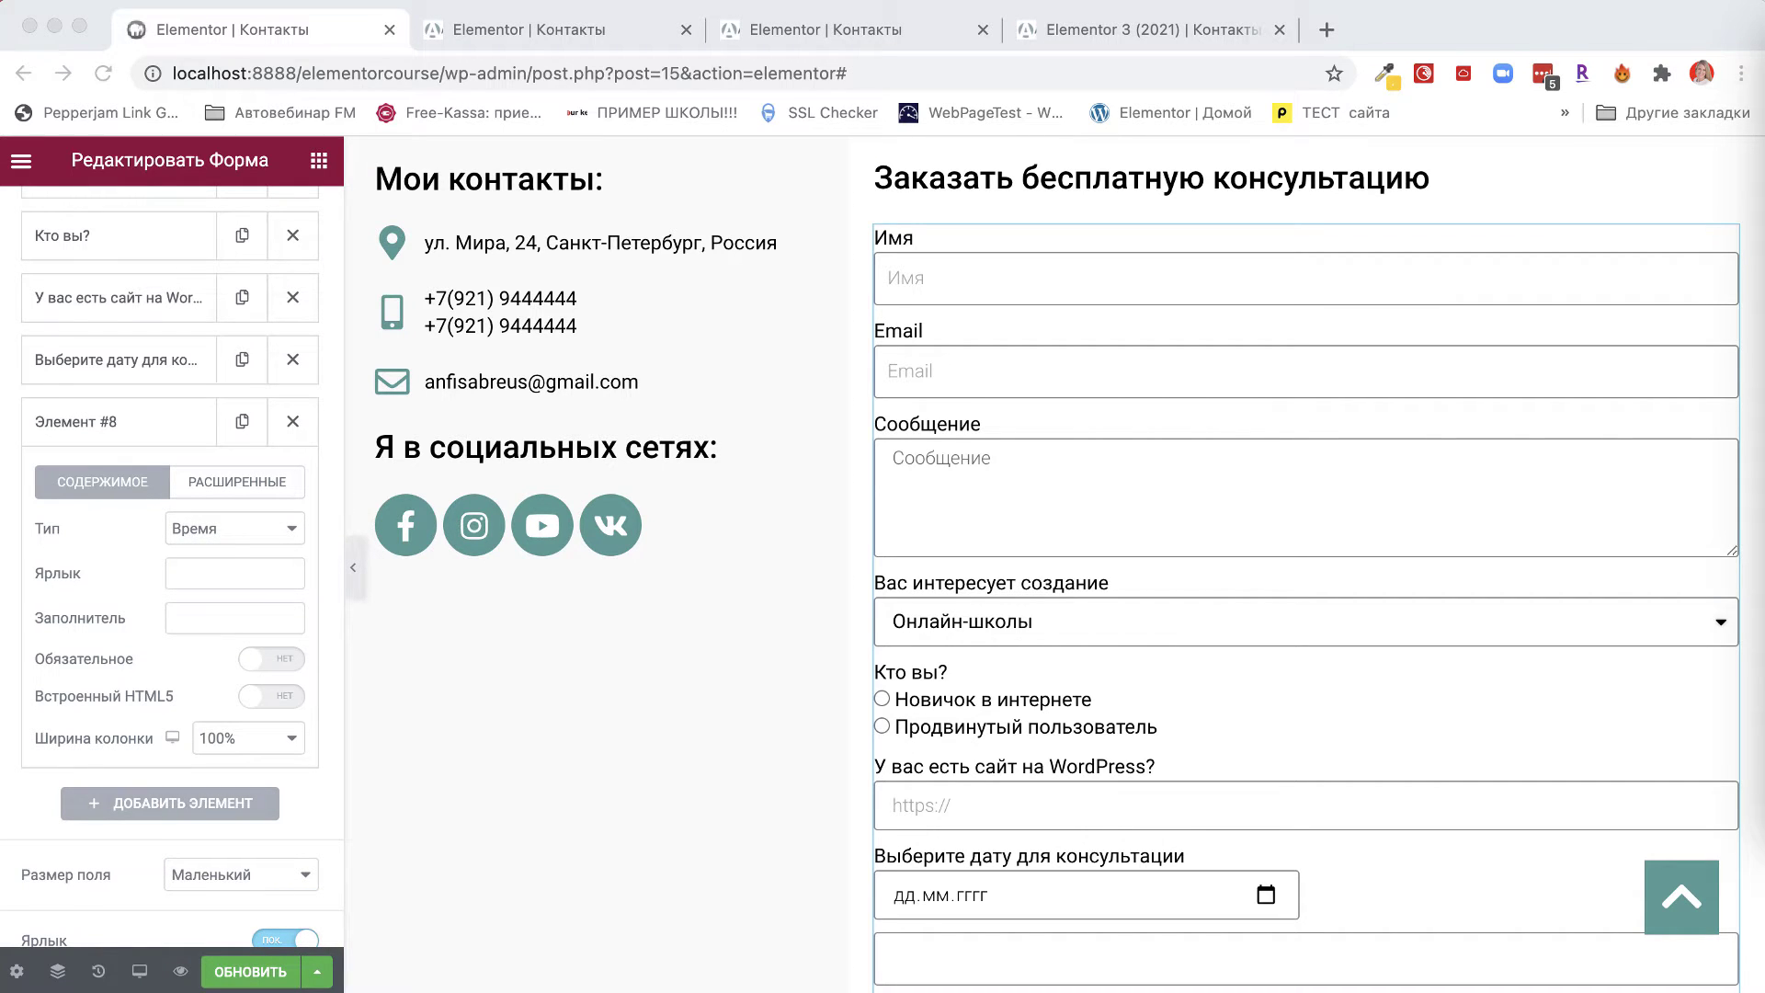
click(191, 572)
text(Укажите время для консультации)
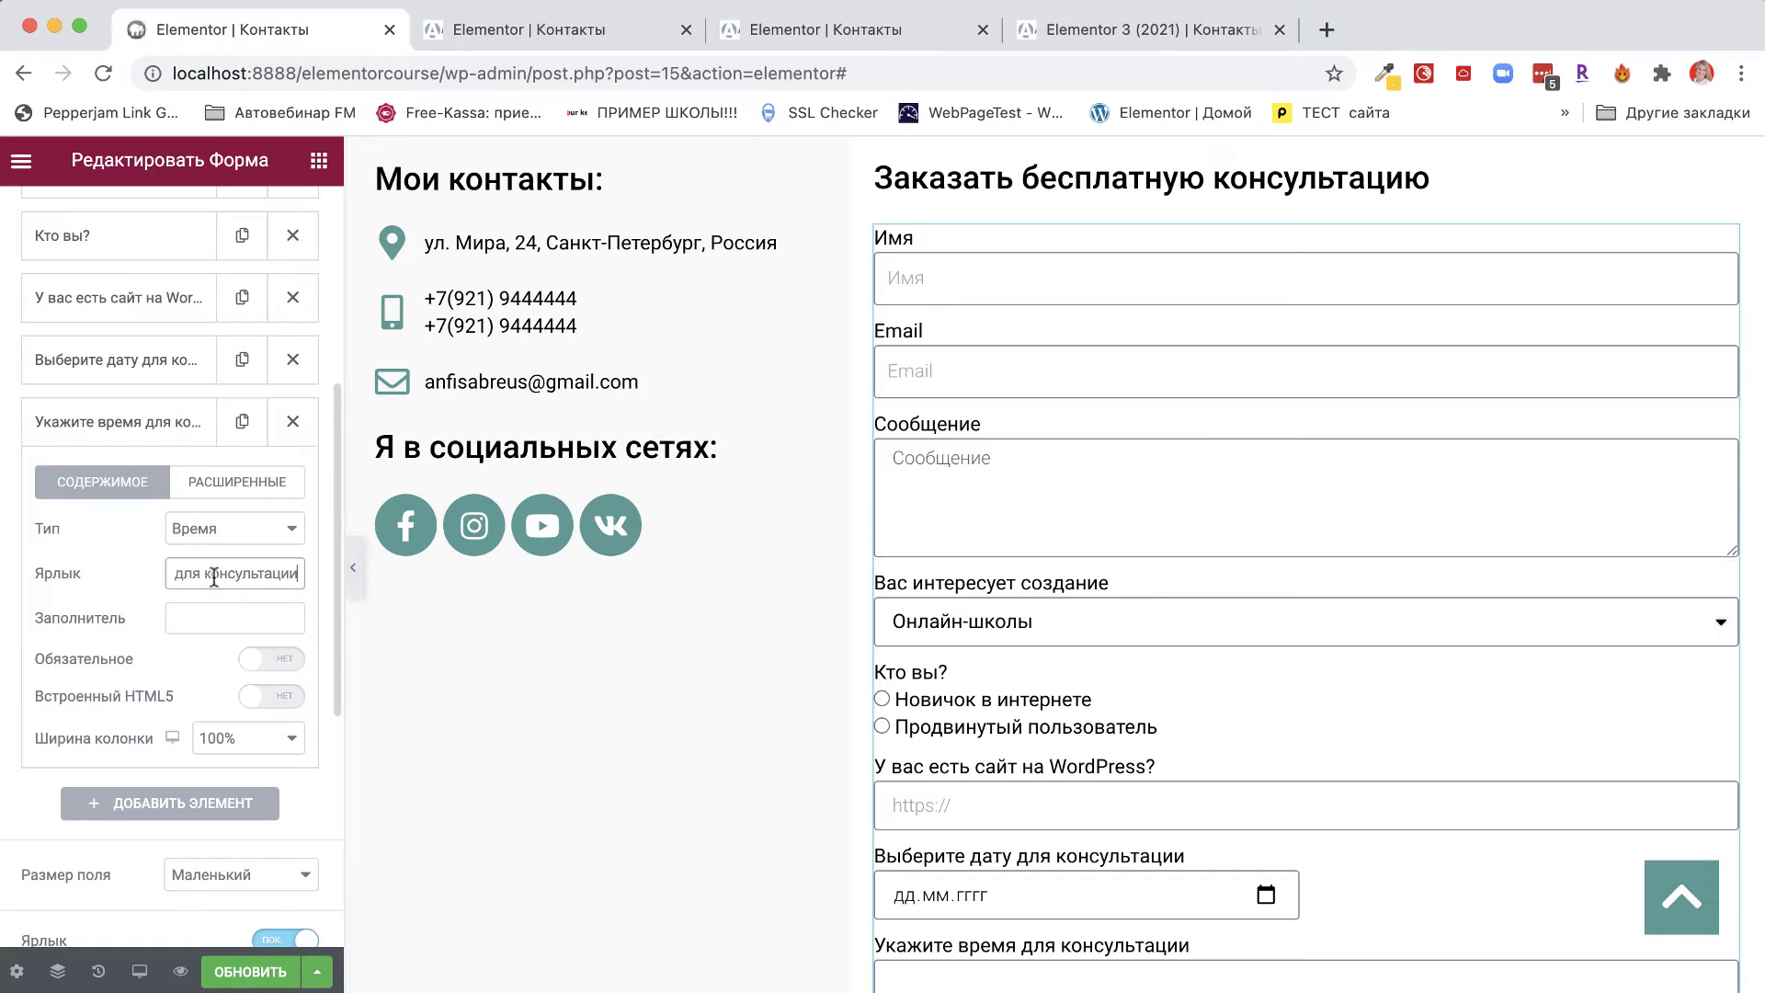
key(super+a)
triple_click(272, 573)
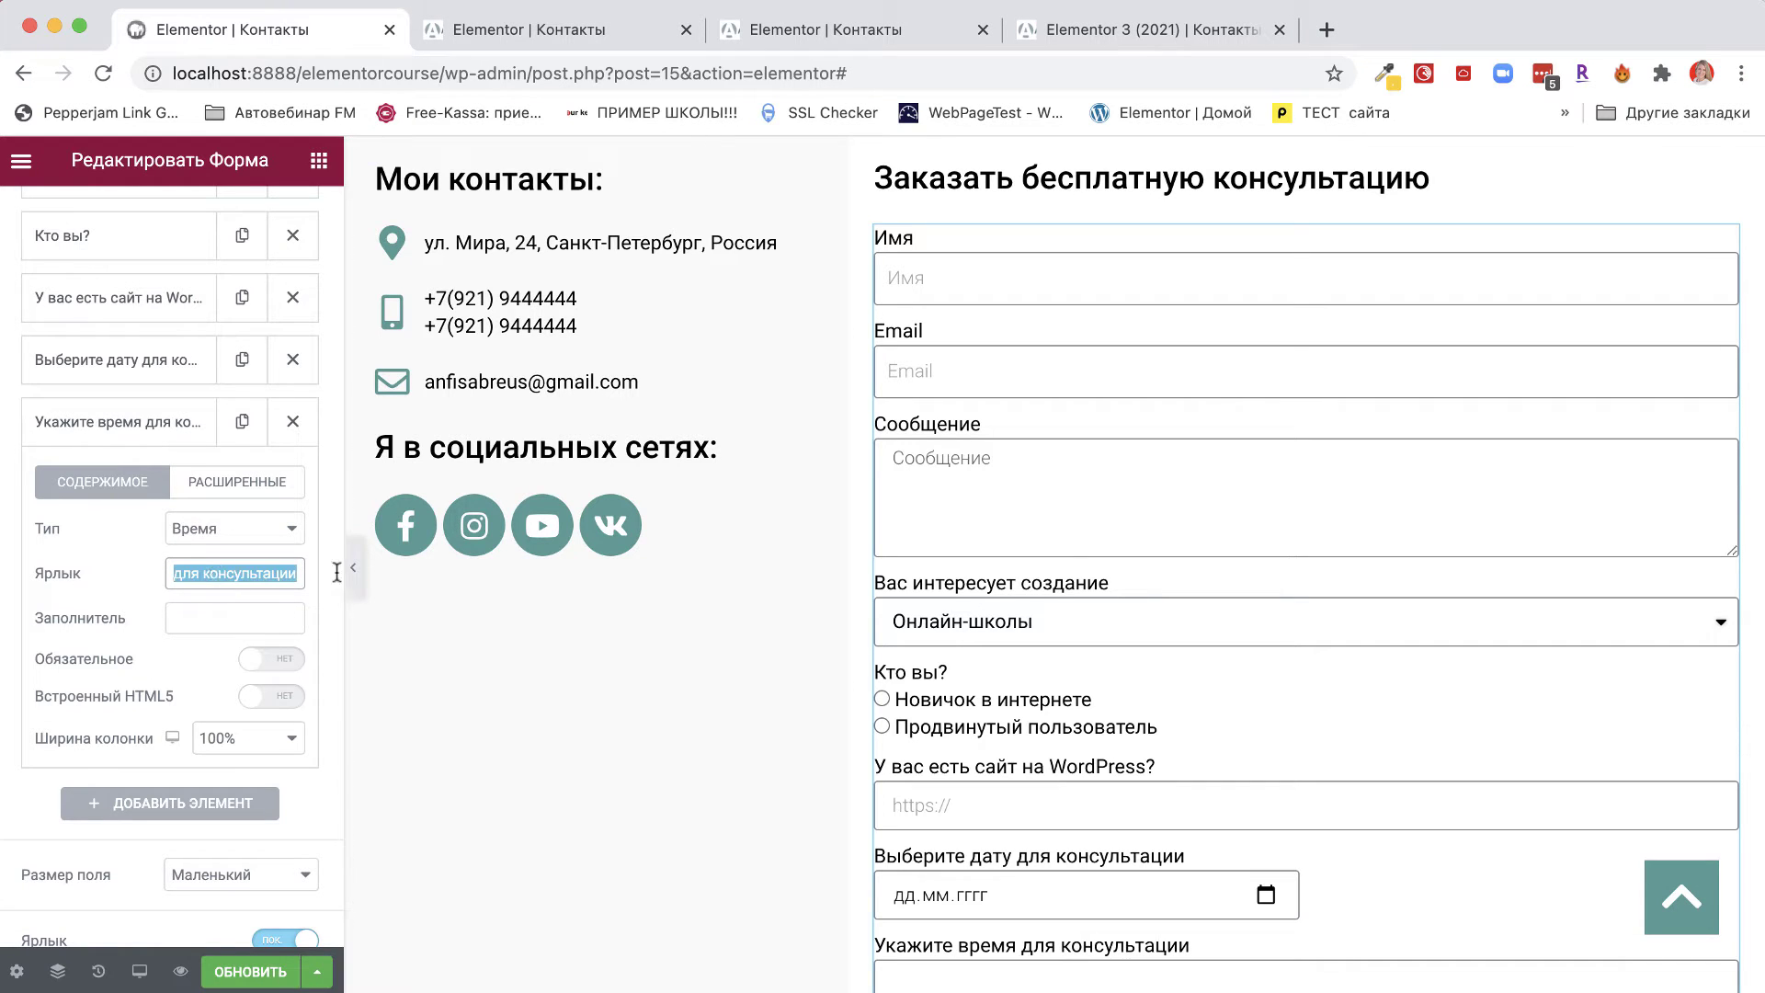
click(180, 620)
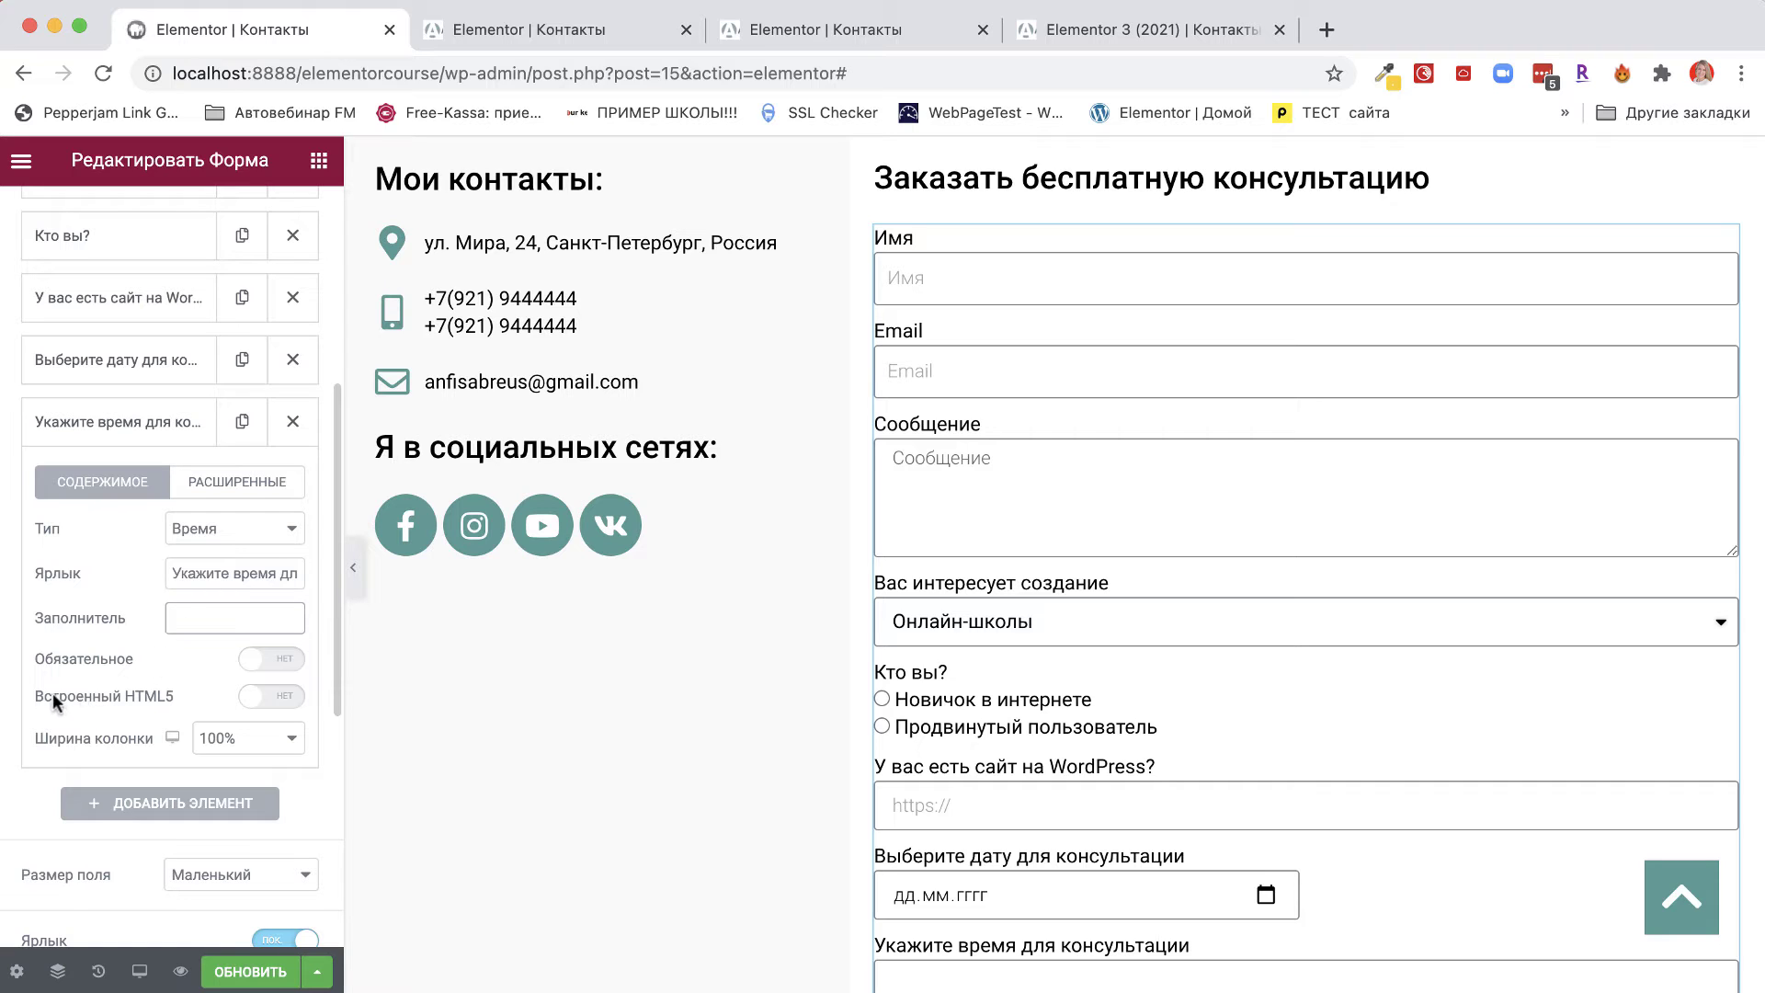
click(281, 697)
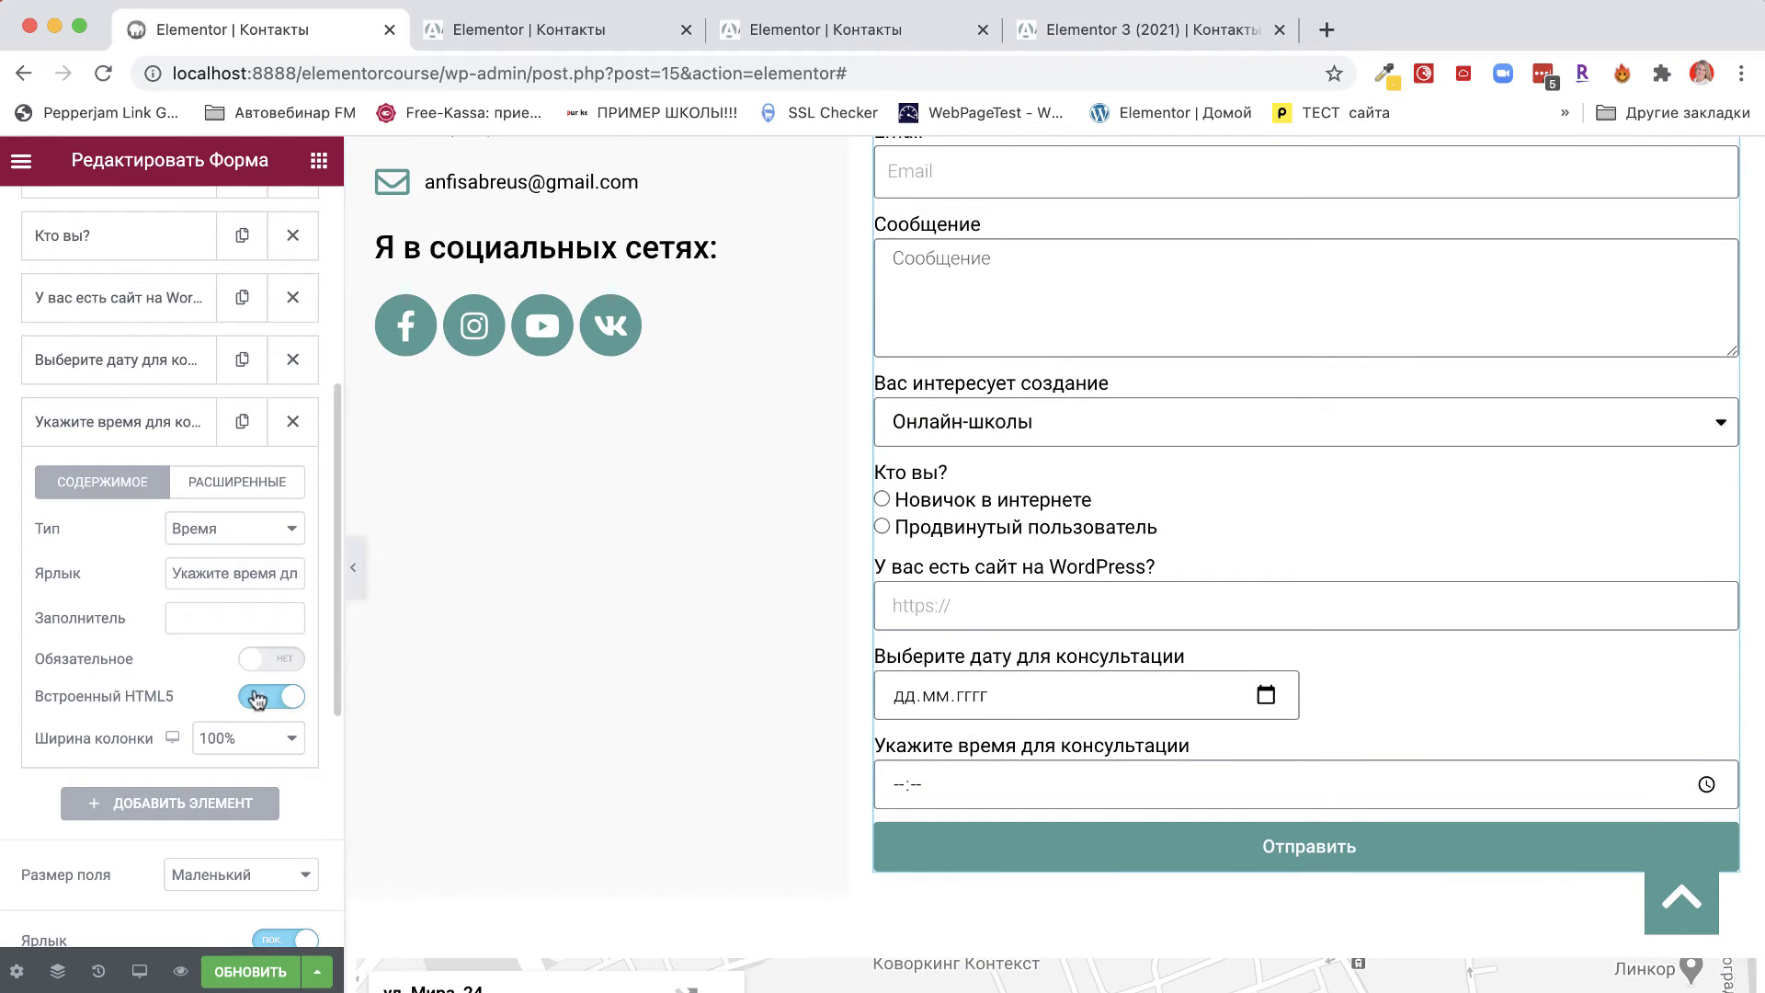
Compare the non-native time picker, then switch Встроенный HTML5 back on.
click(272, 695)
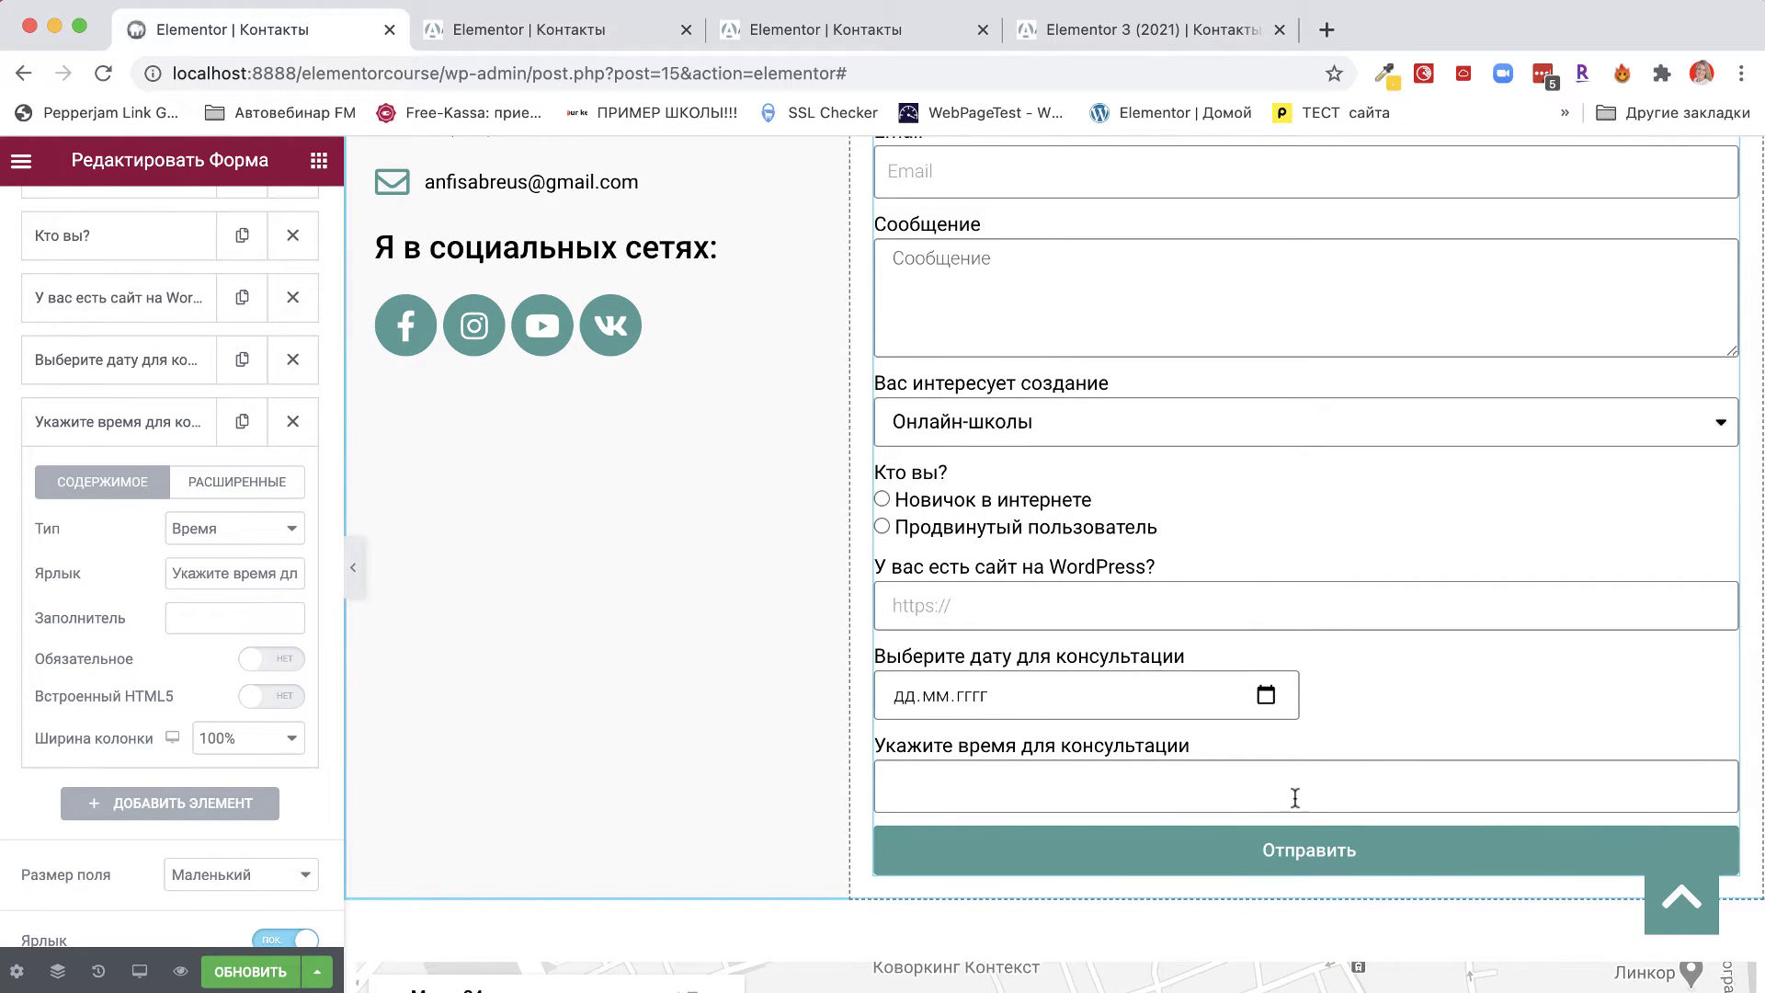
click(910, 787)
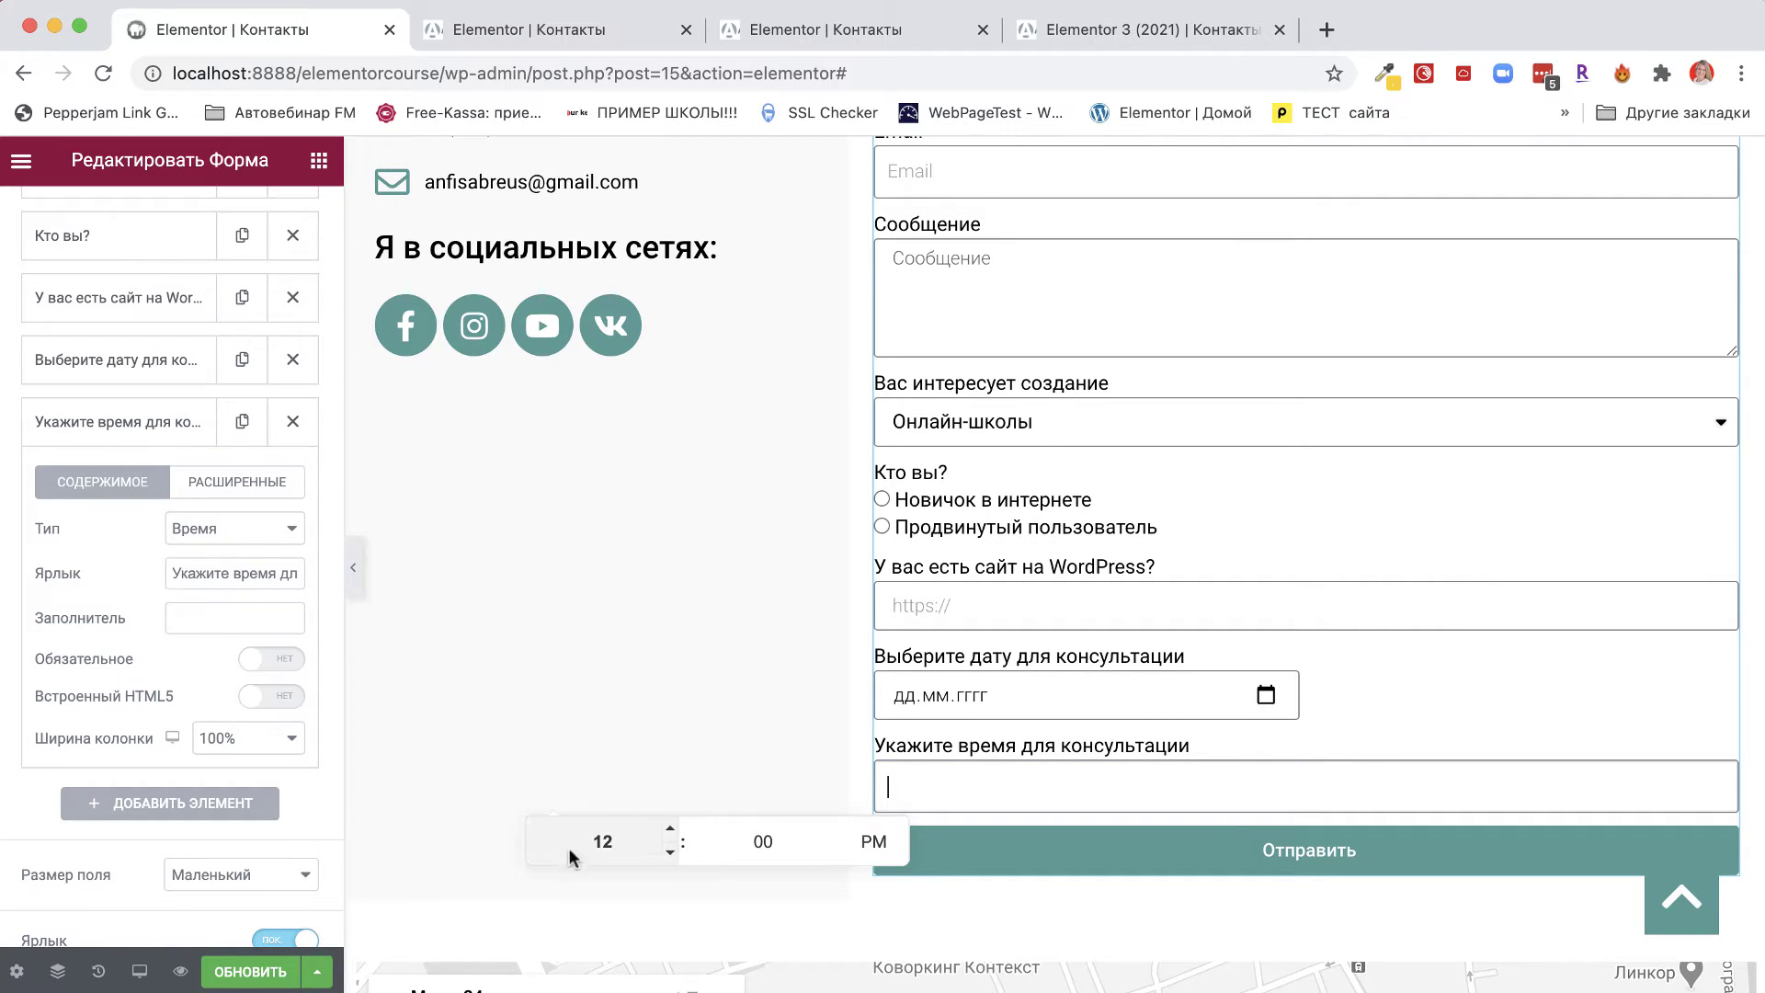
click(294, 698)
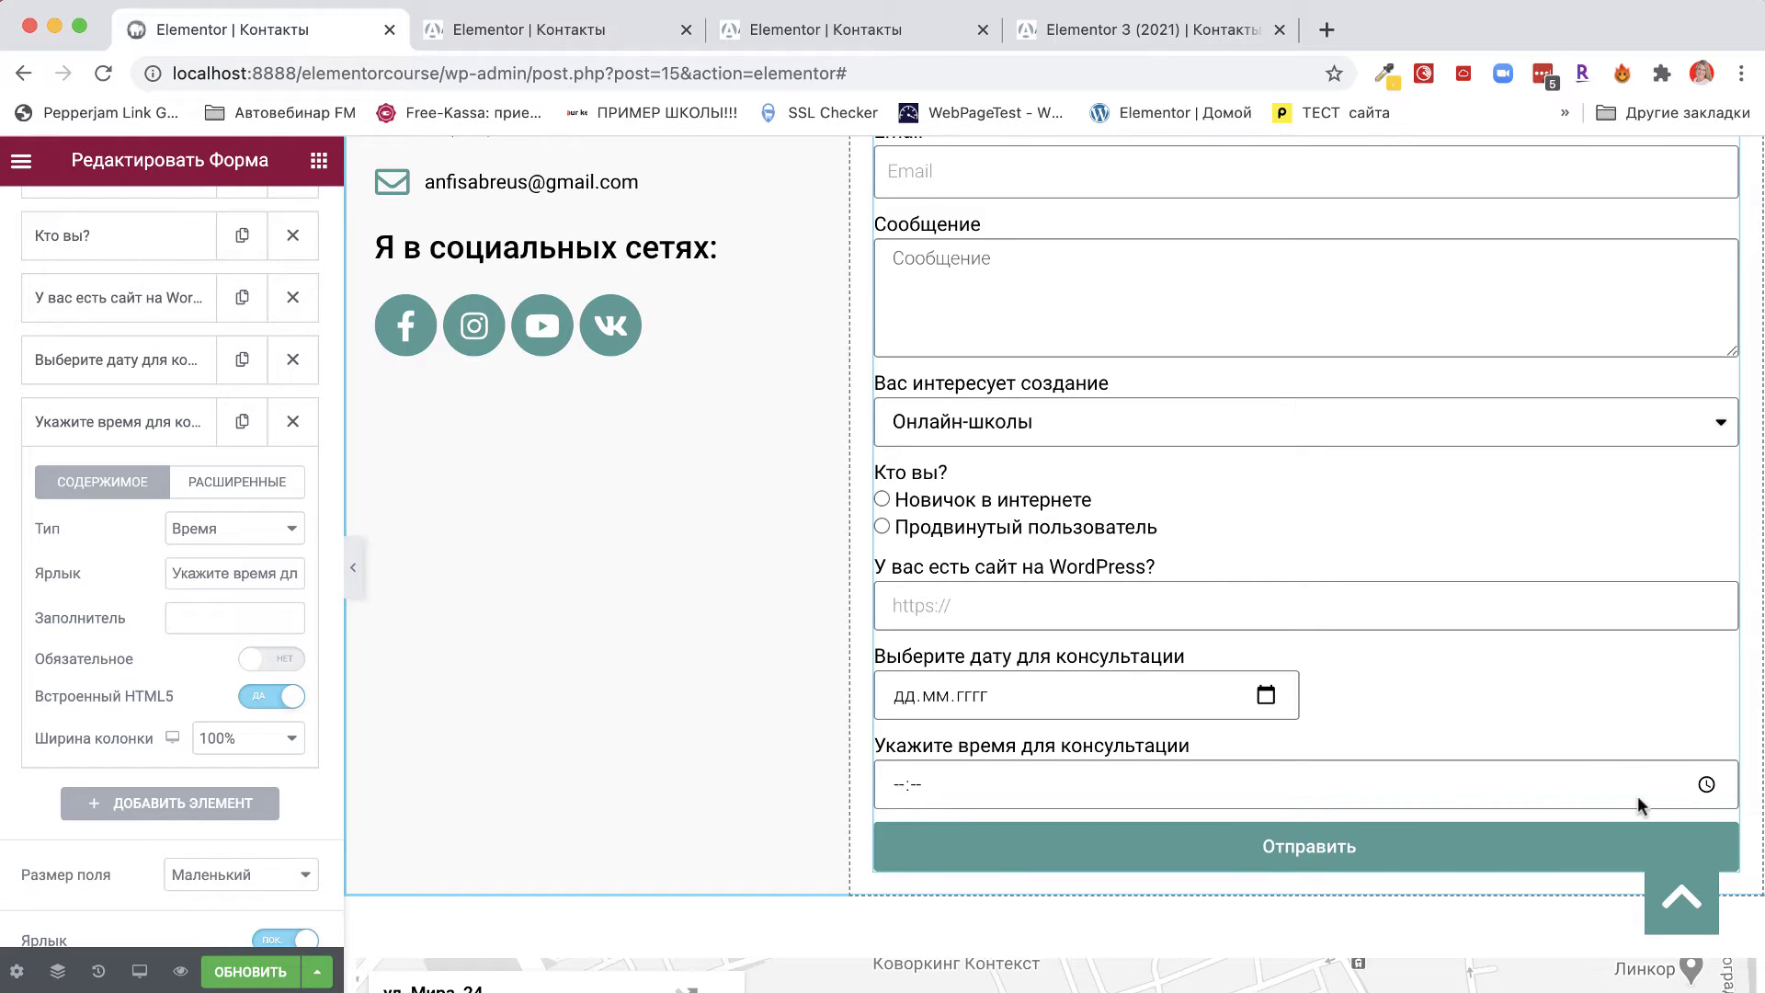
Test the native time picker, then set the time field's column width to 50%.
click(1706, 788)
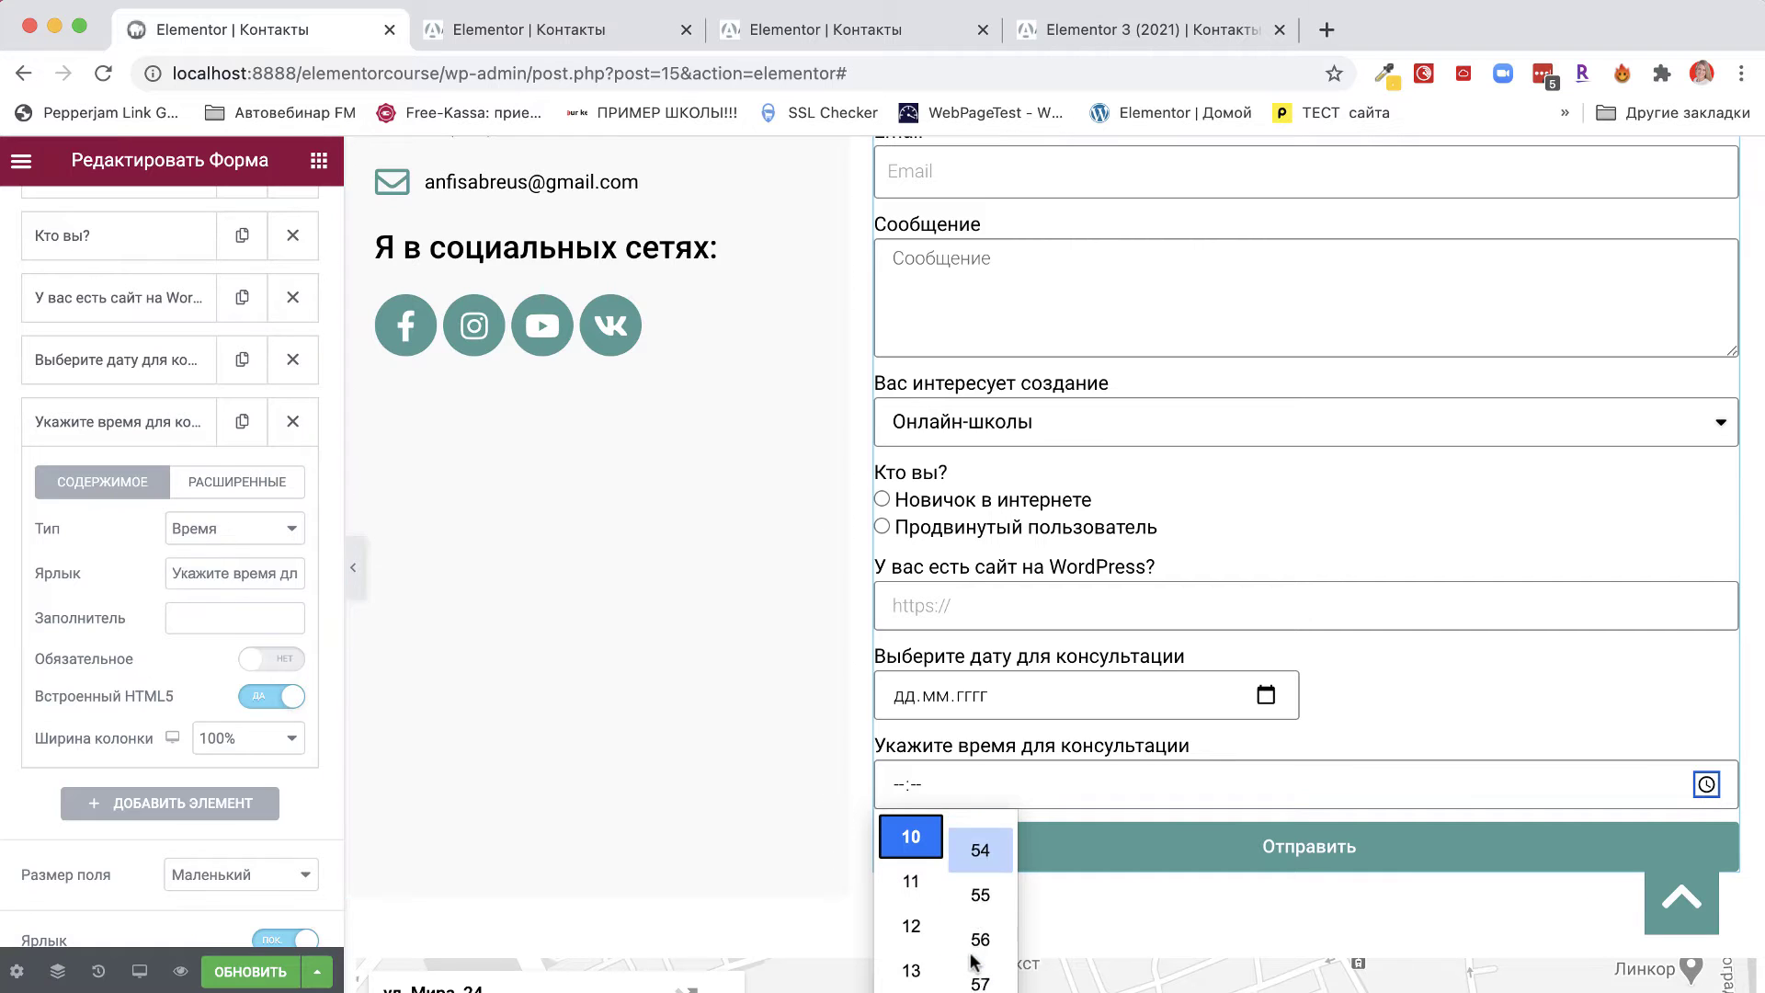
scroll(973, 961, up, 2)
click(980, 880)
scroll(915, 965, down, 1)
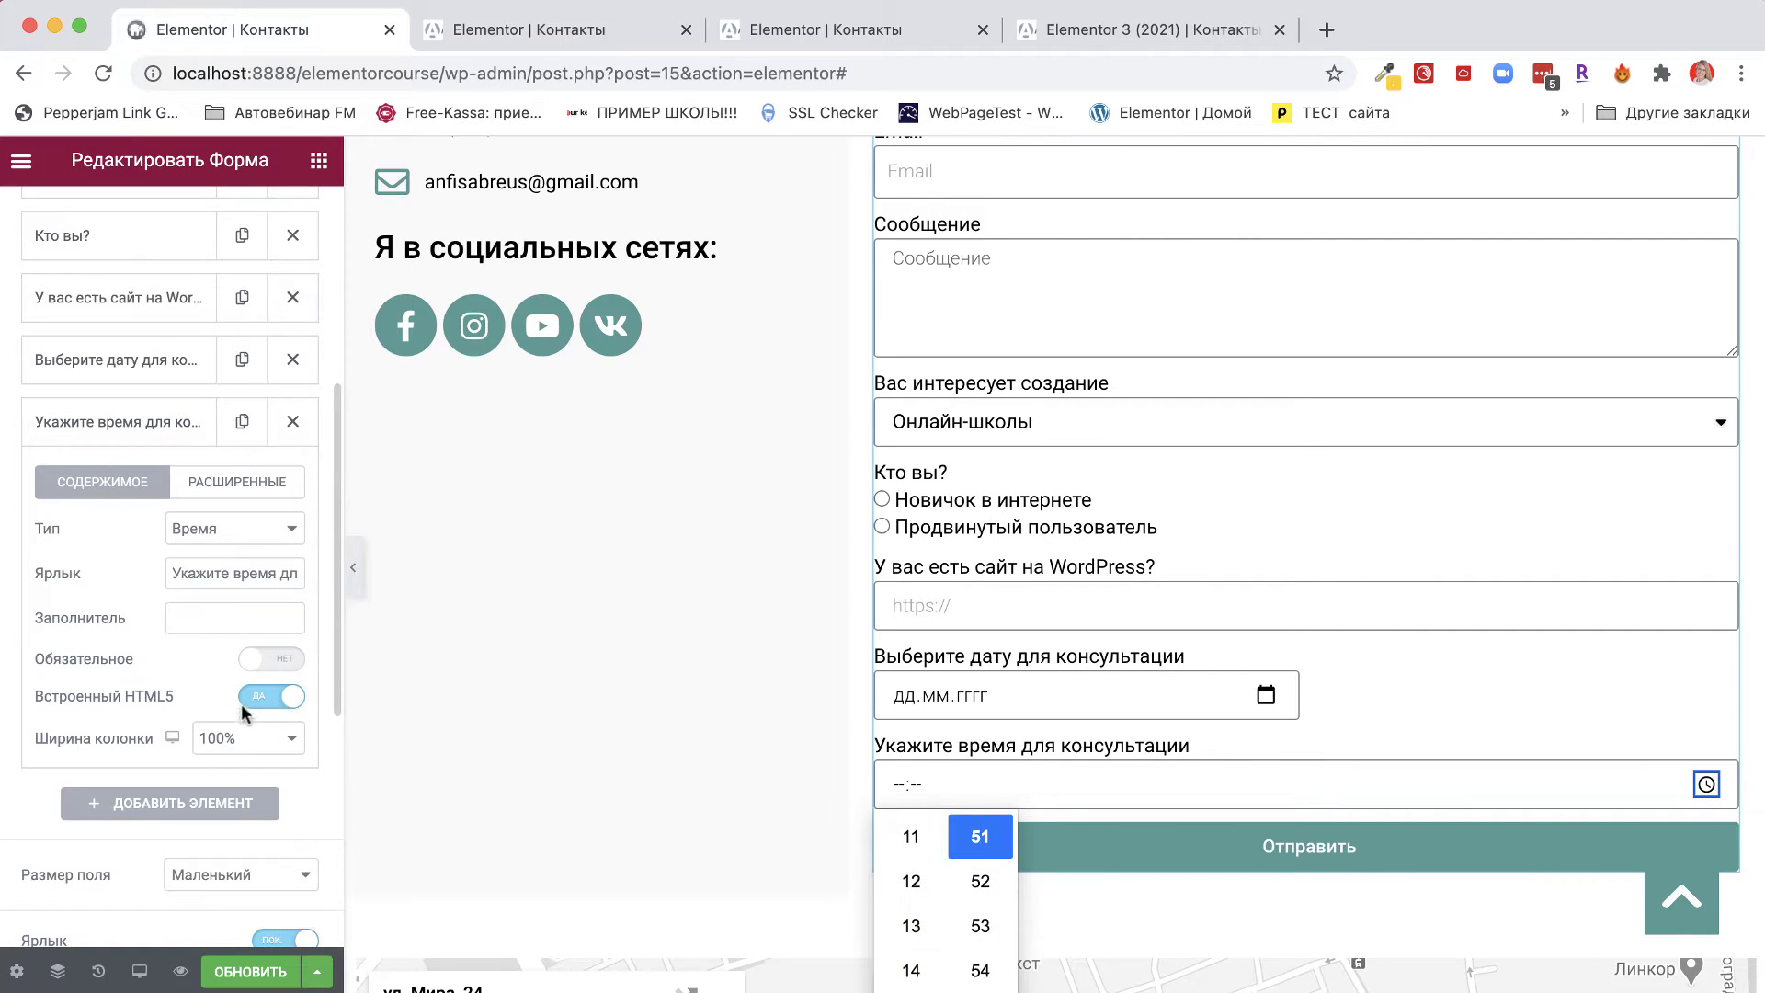
click(189, 685)
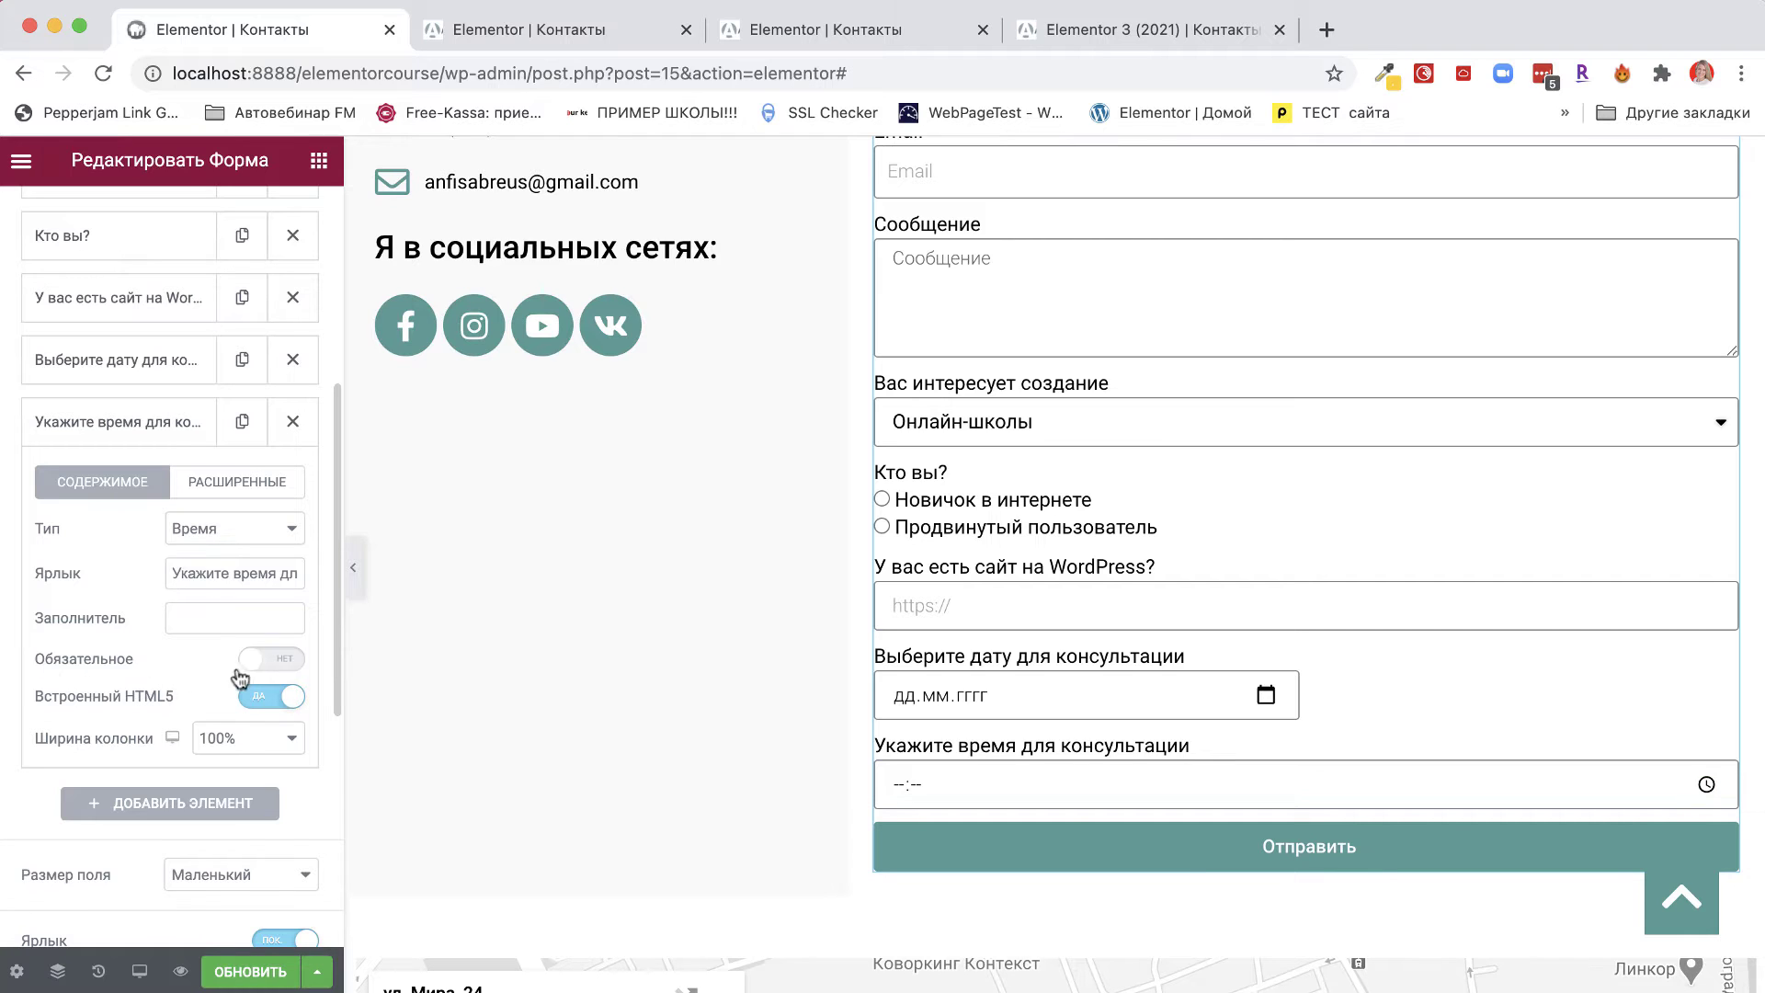
click(237, 743)
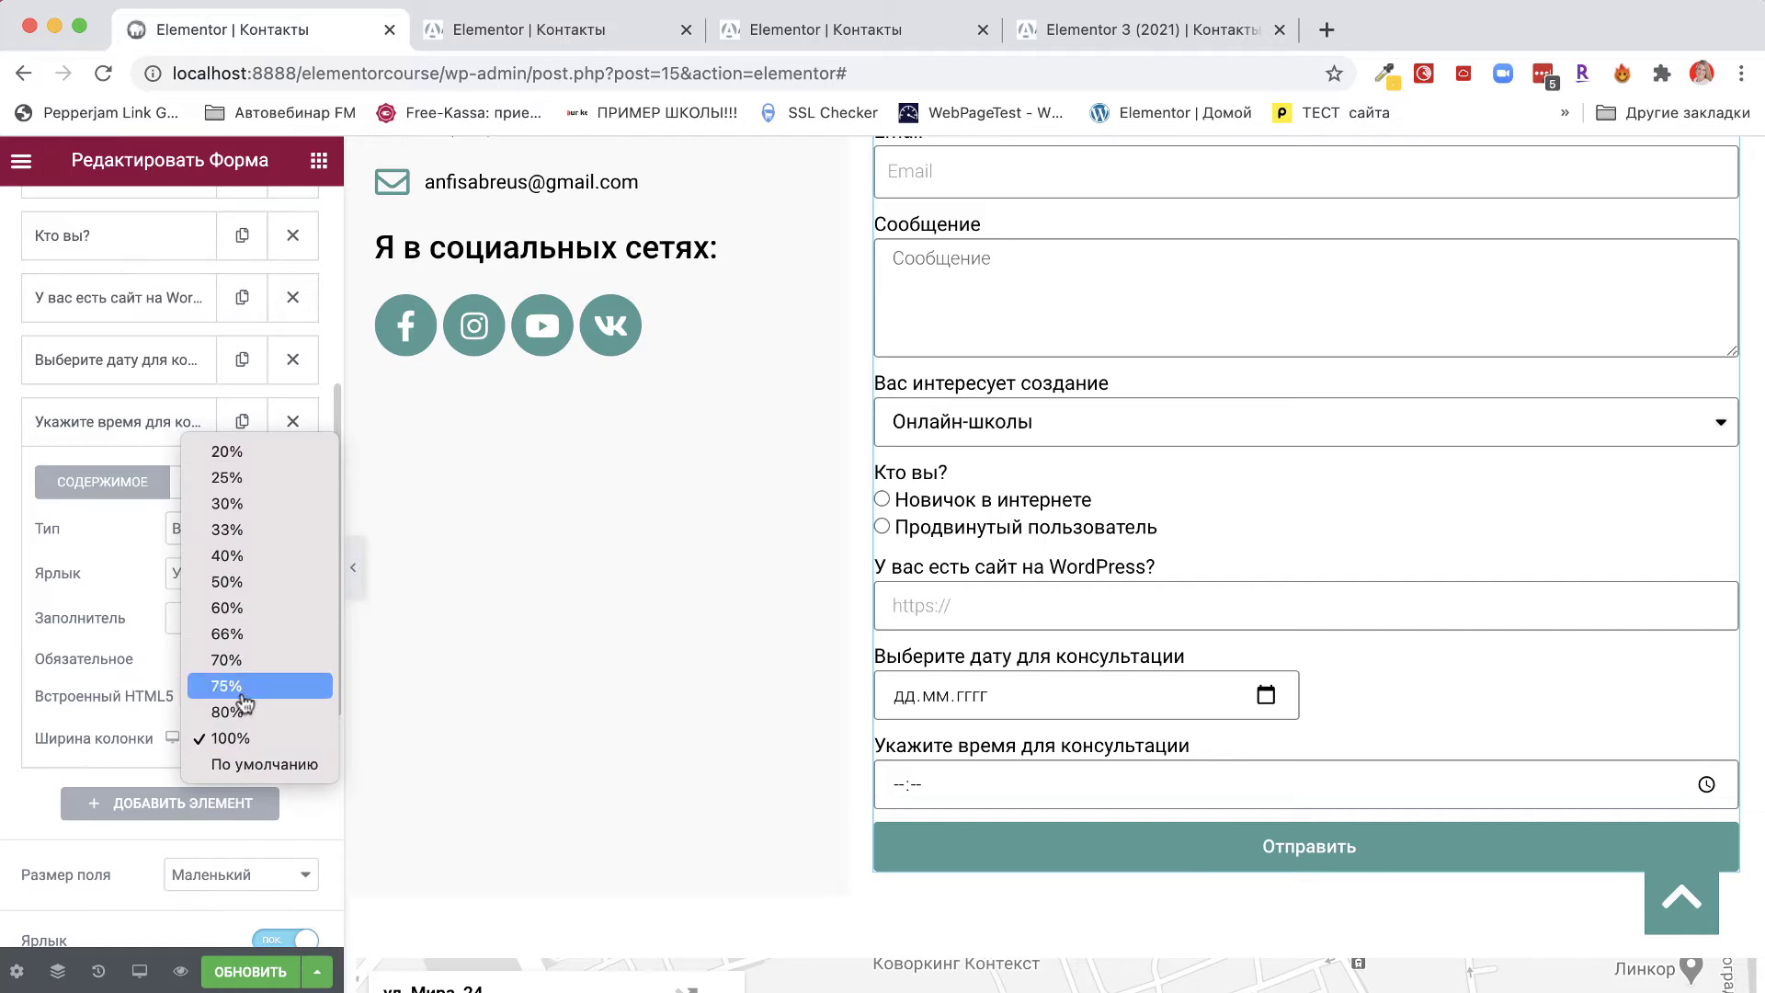
click(227, 591)
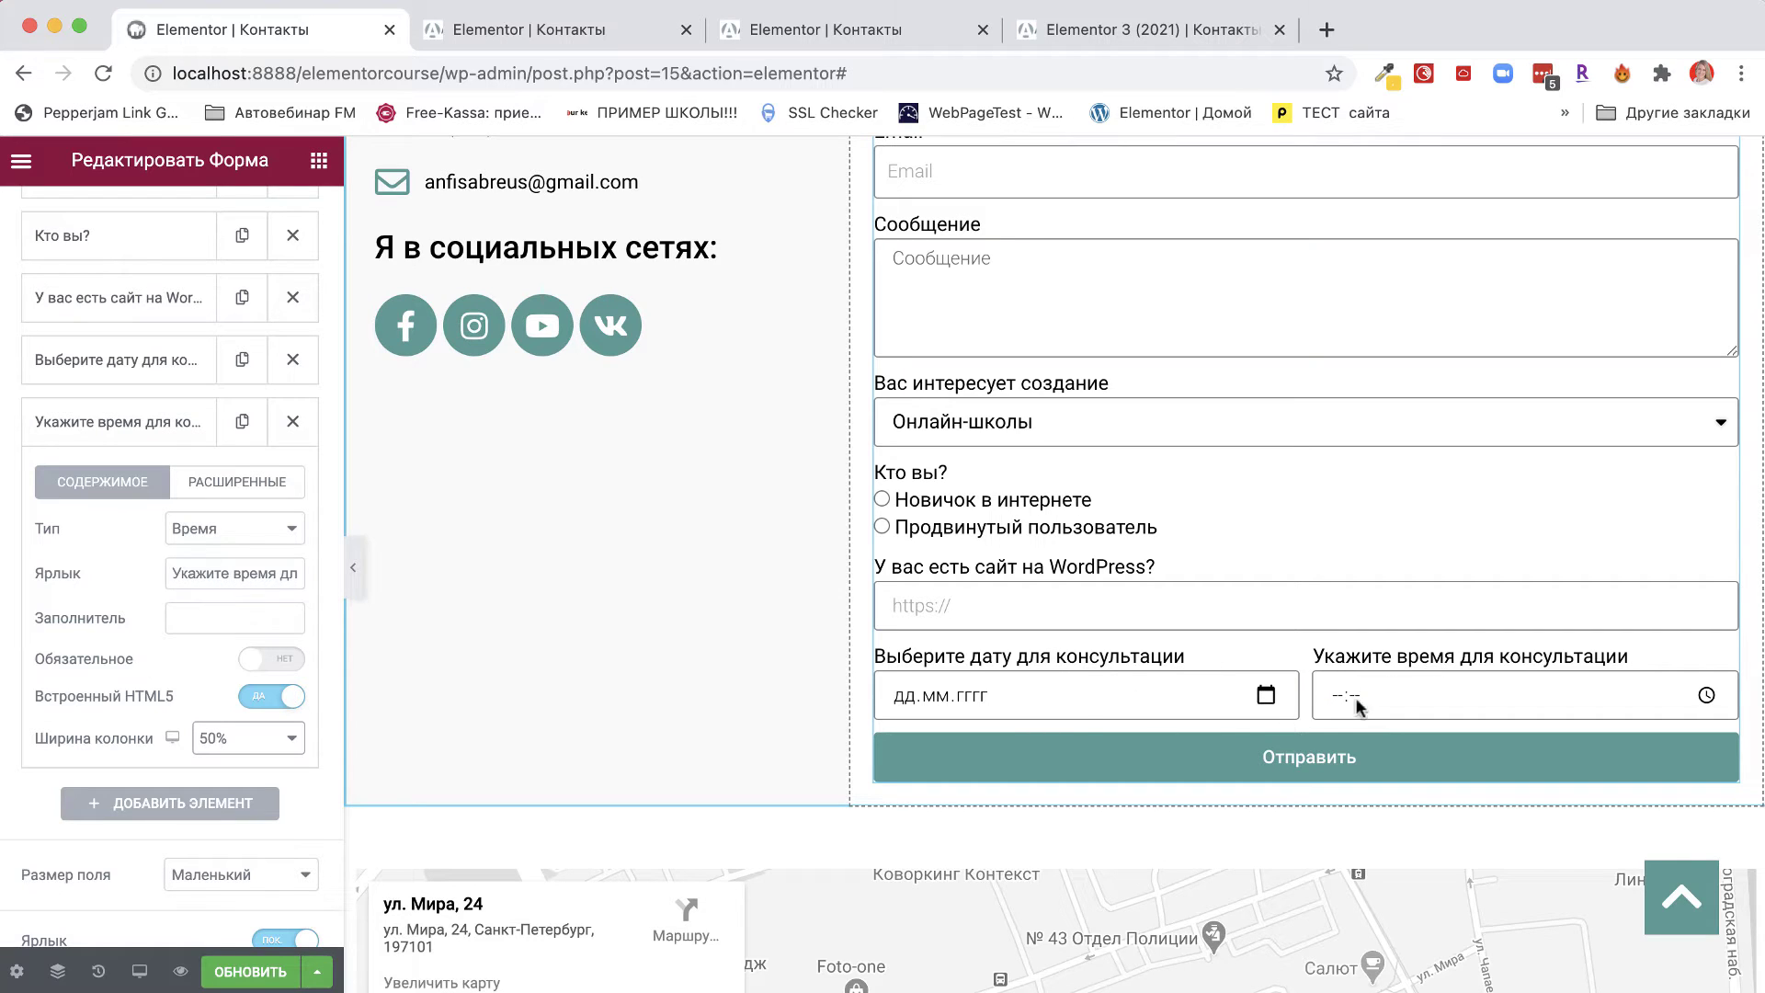
Add a new field labelled 'Укажите ваш телефон'.
click(158, 805)
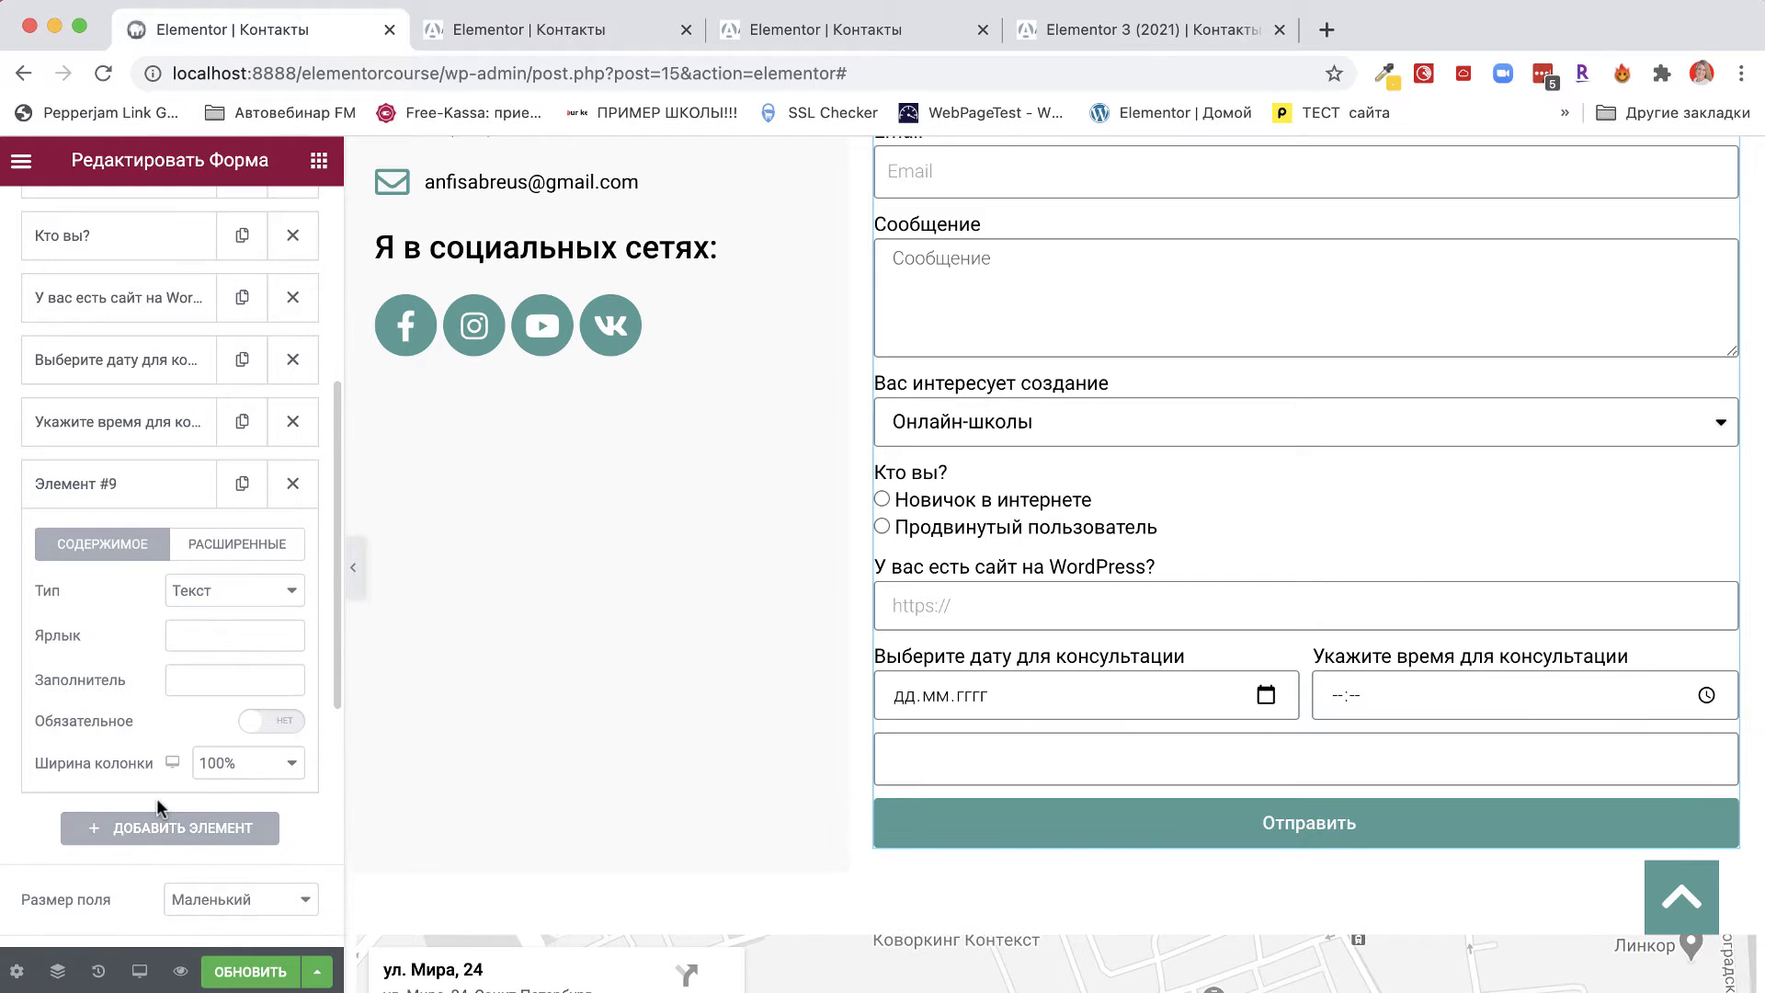
click(202, 634)
text(Укажите ваш телефон -)
drag(217, 636, 289, 636)
click(297, 636)
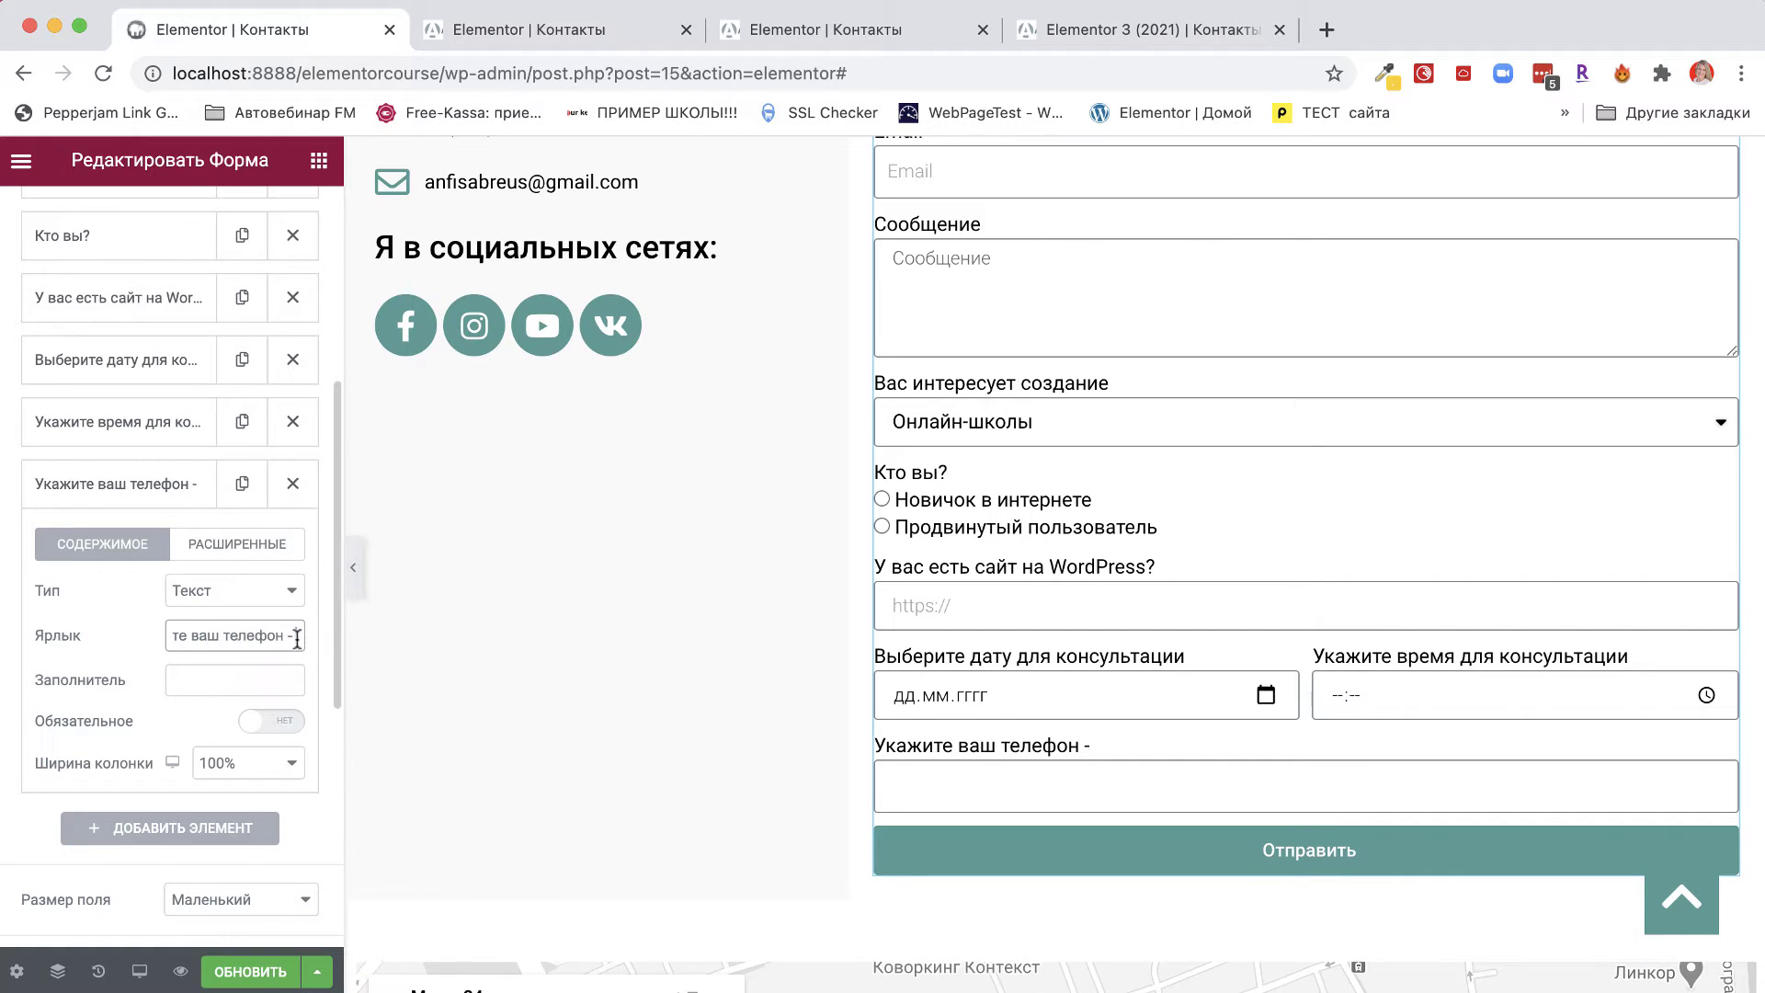
key(BackSpace)
key(BackSpace)
click(224, 602)
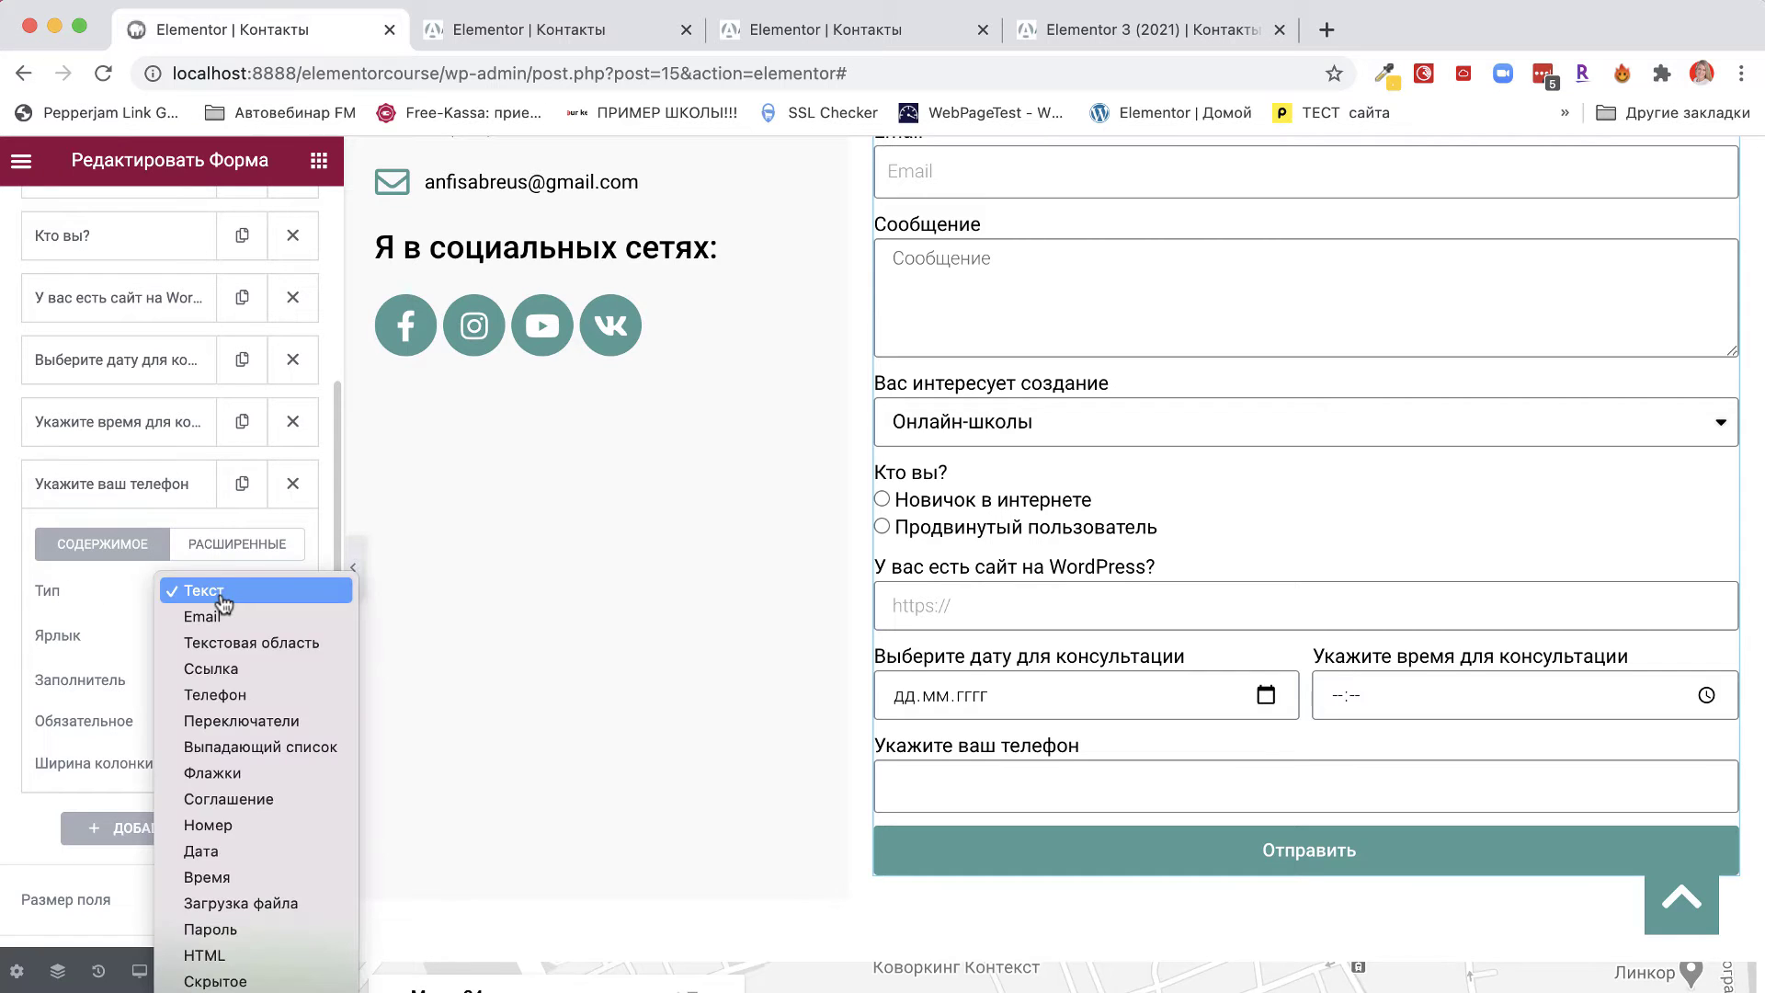
click(200, 702)
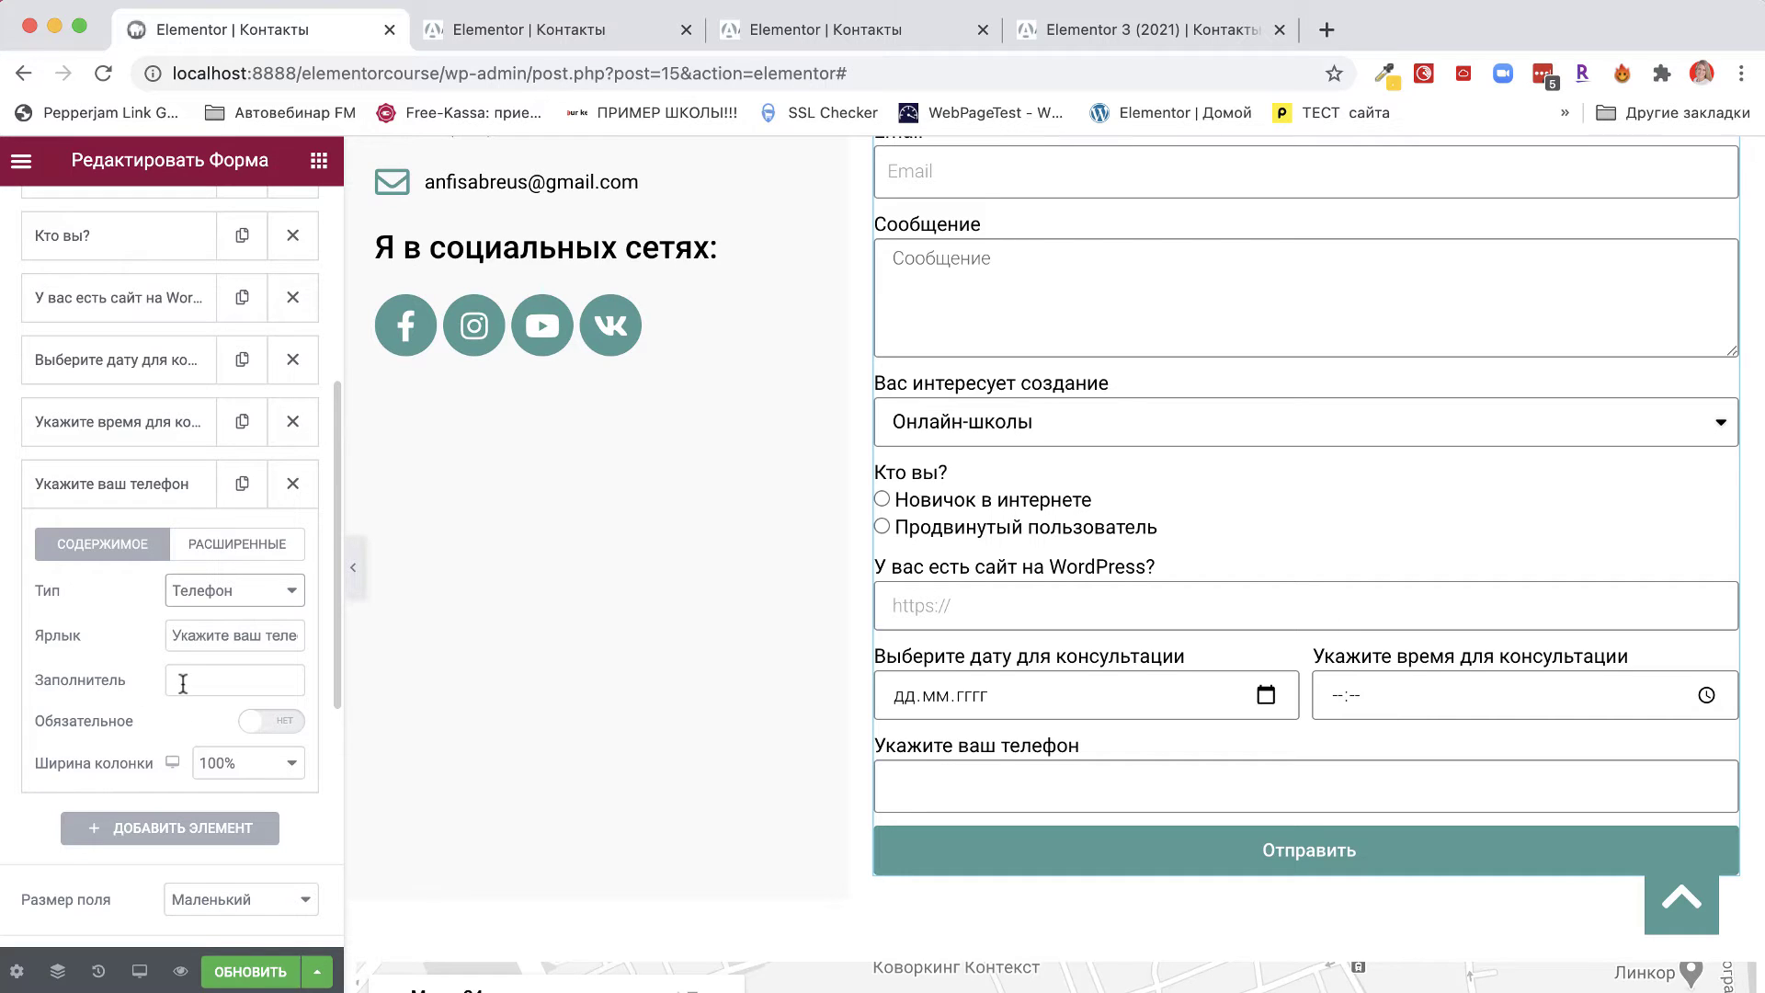
click(190, 683)
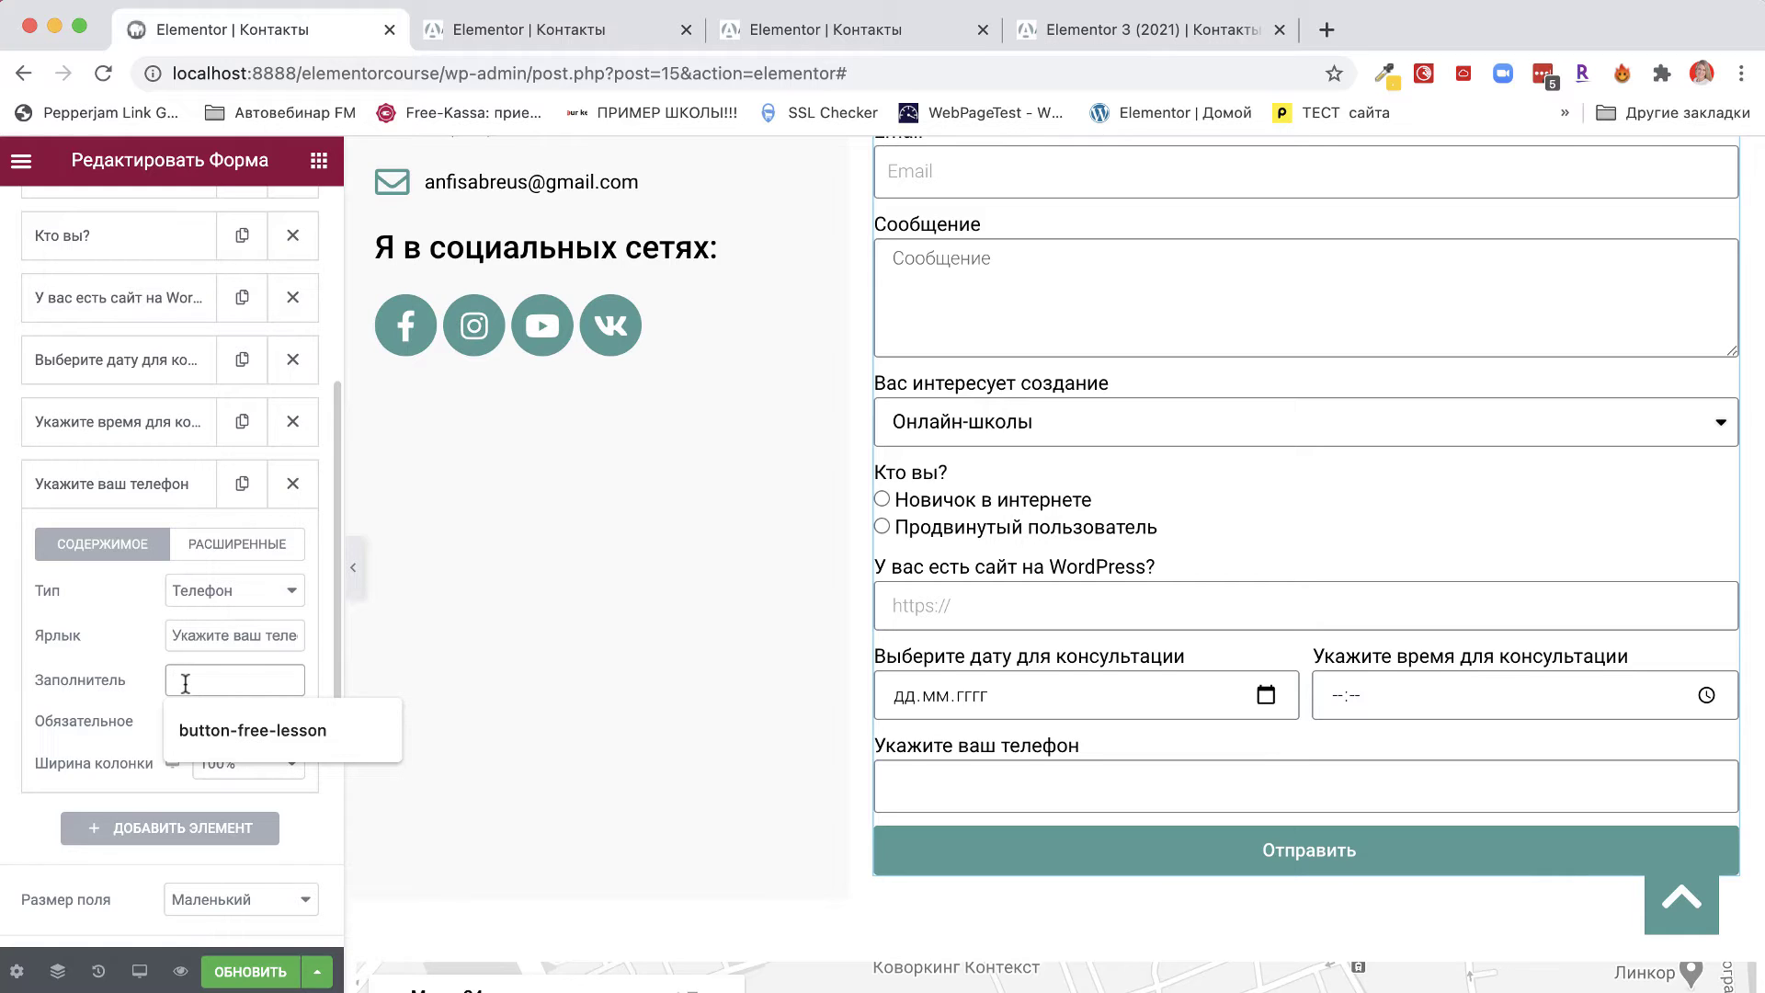
text(+)
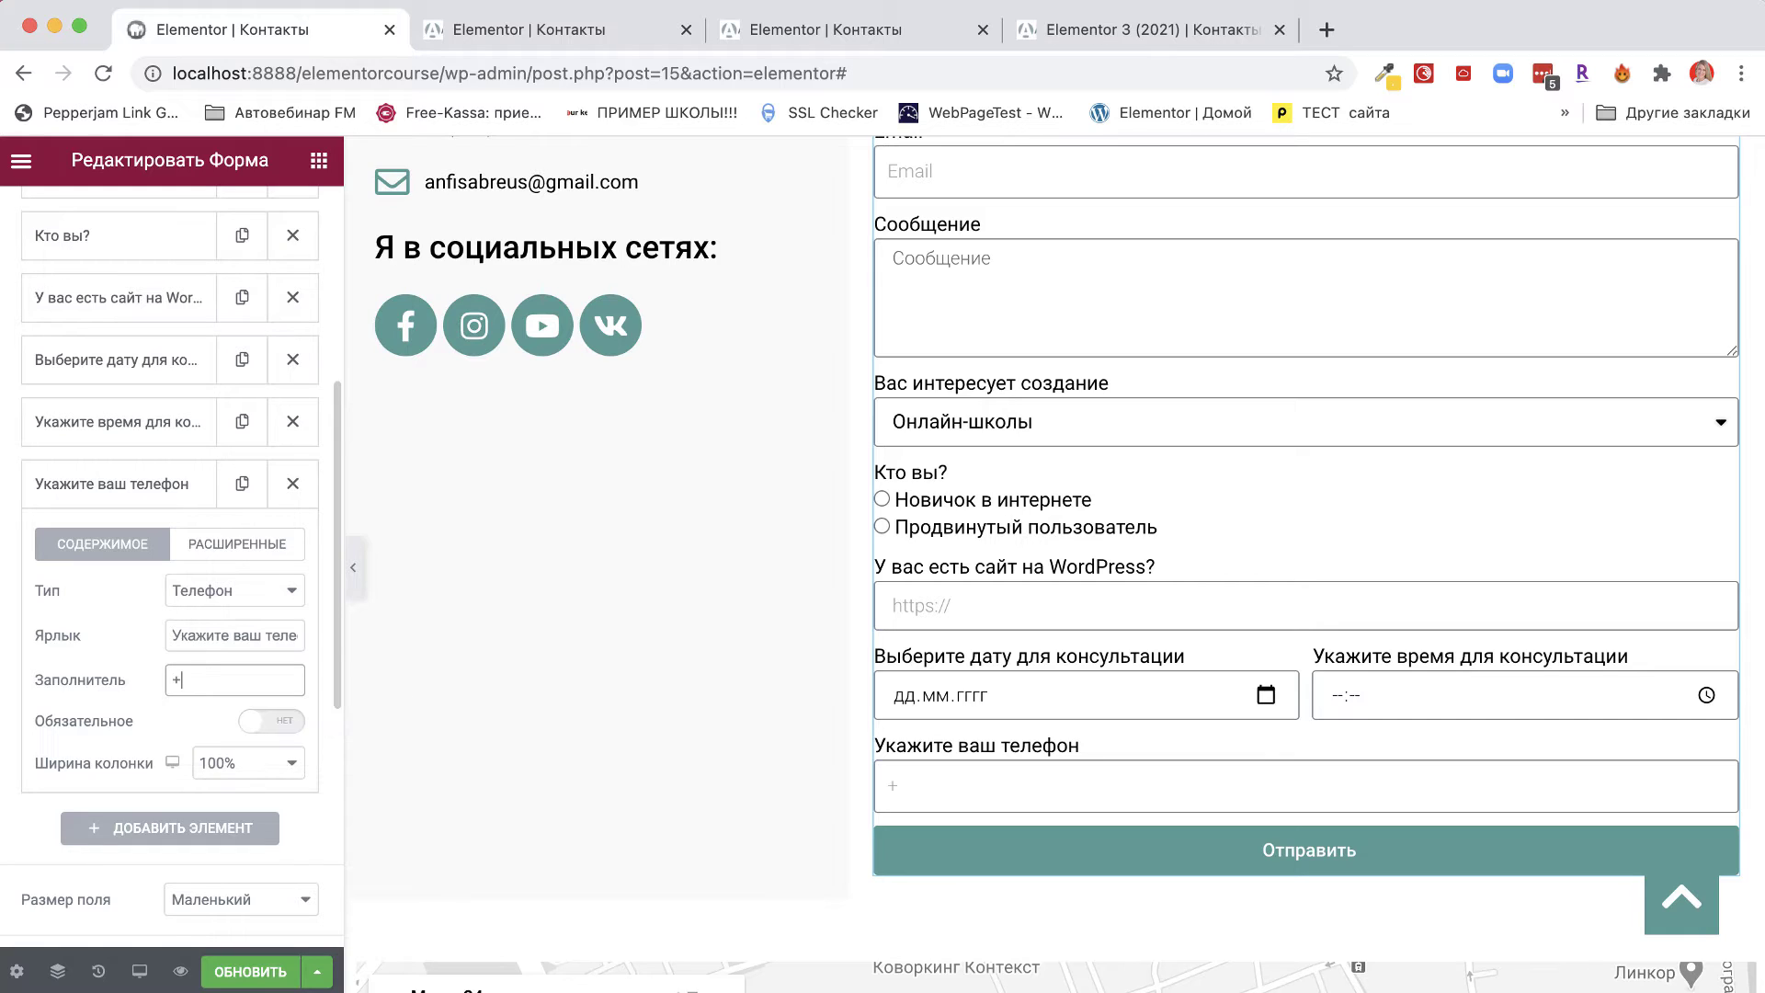
text(7 90)
text(921))
text(999-99-99)
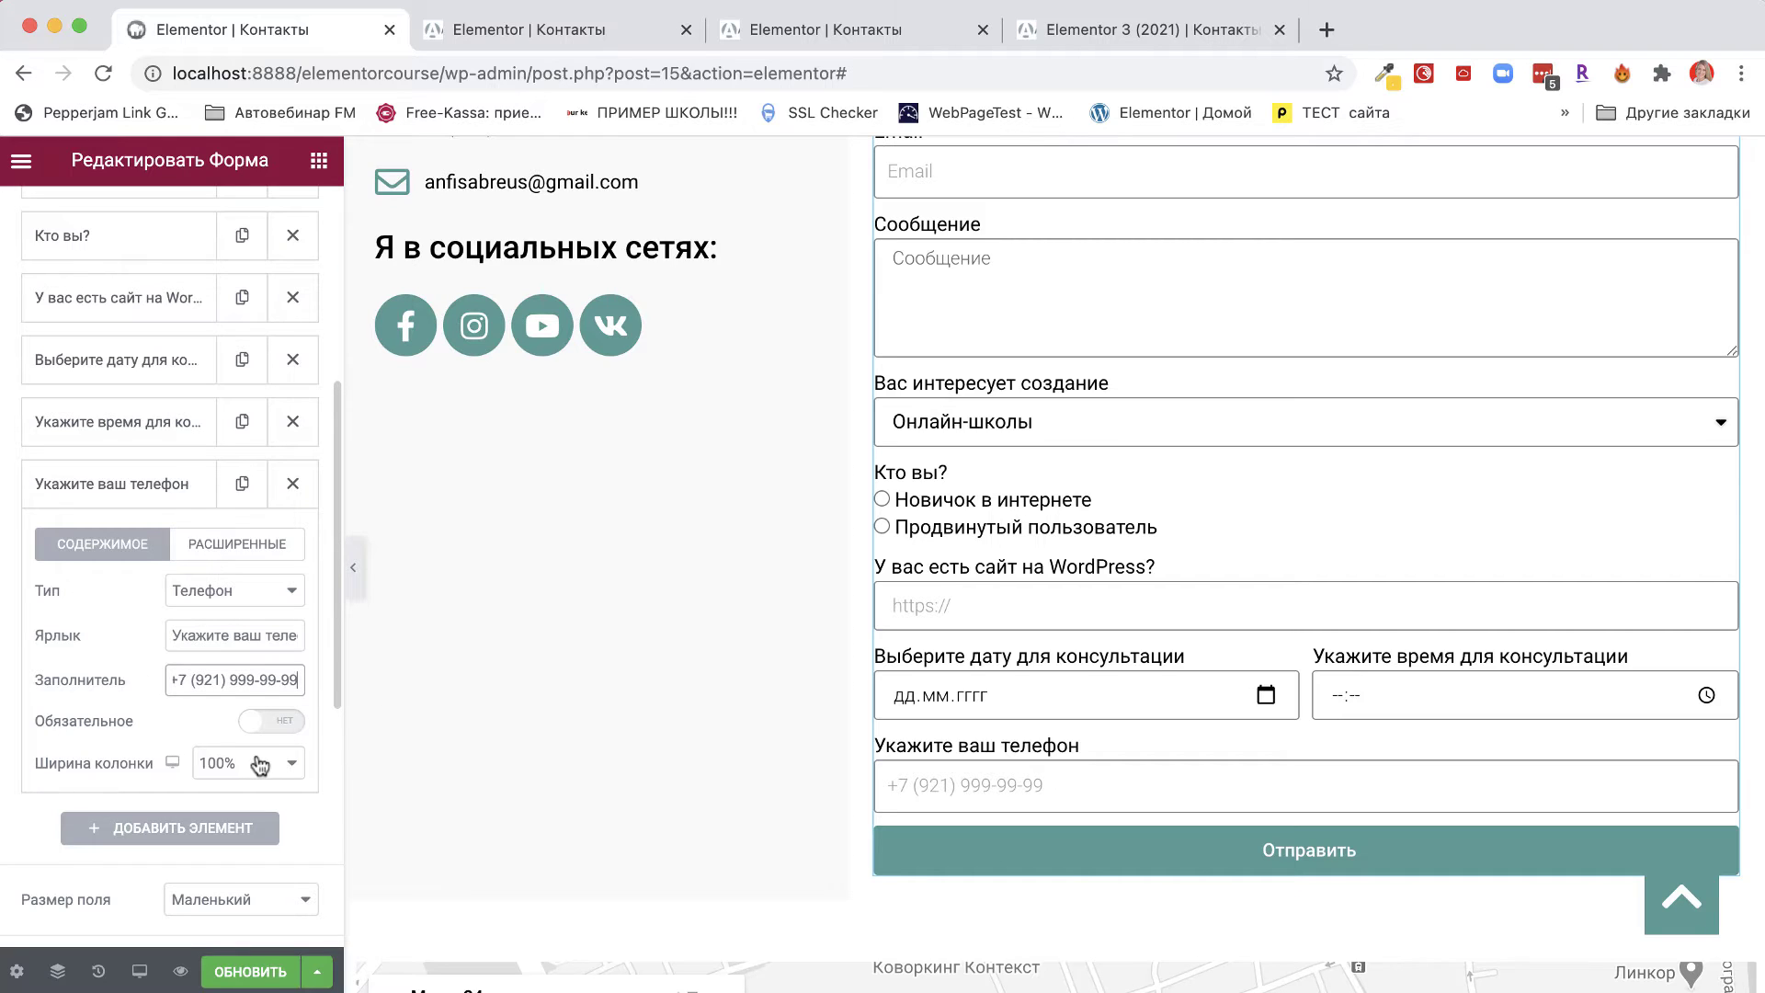
scroll(1184, 713, up, 5)
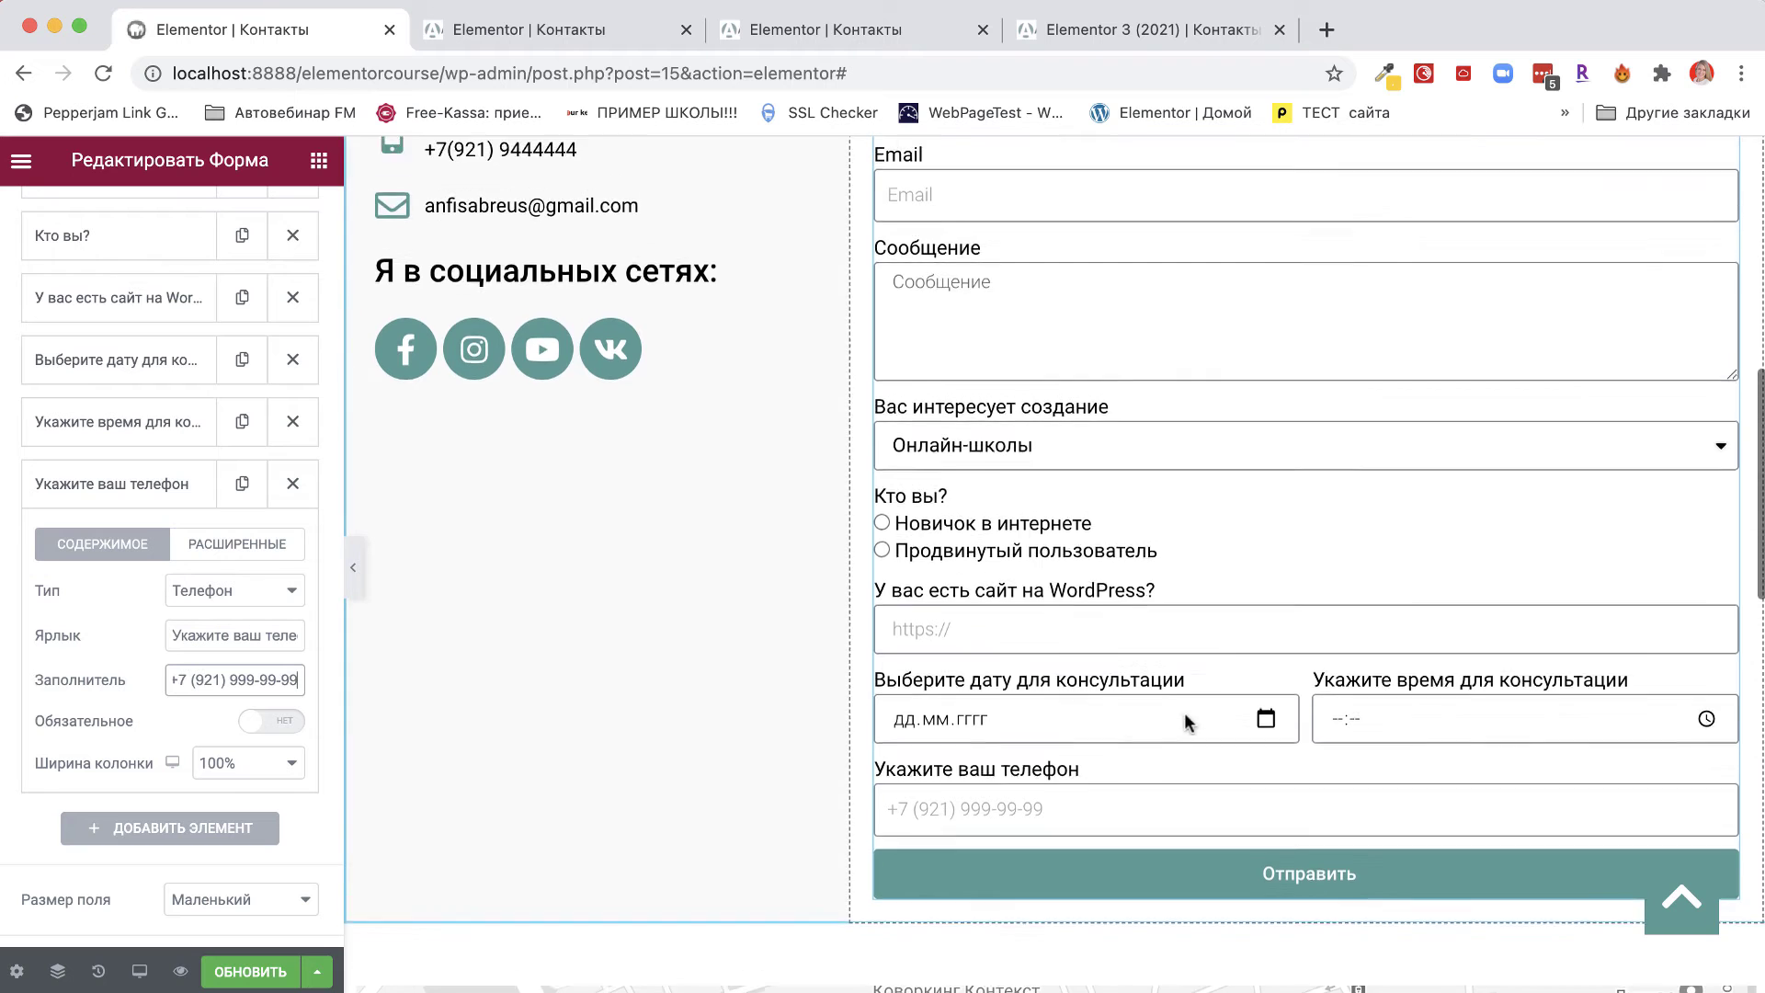
scroll(1184, 713, down, 5)
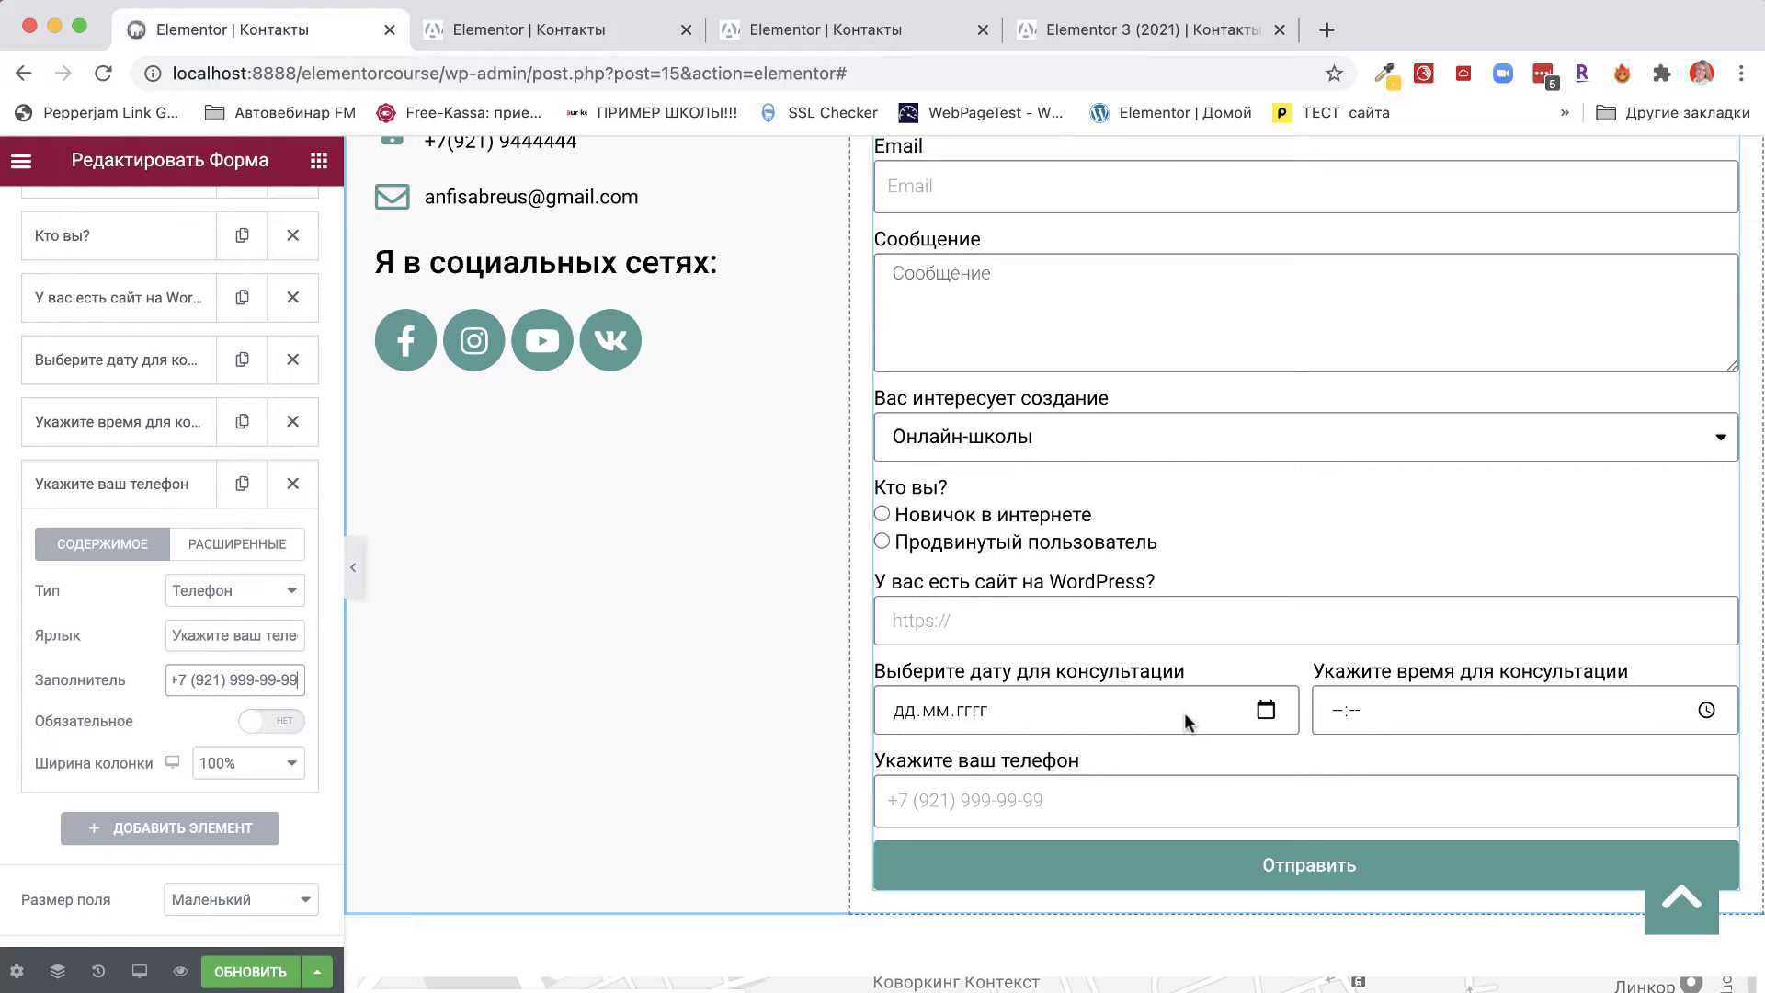
scroll(1186, 721, up, 3)
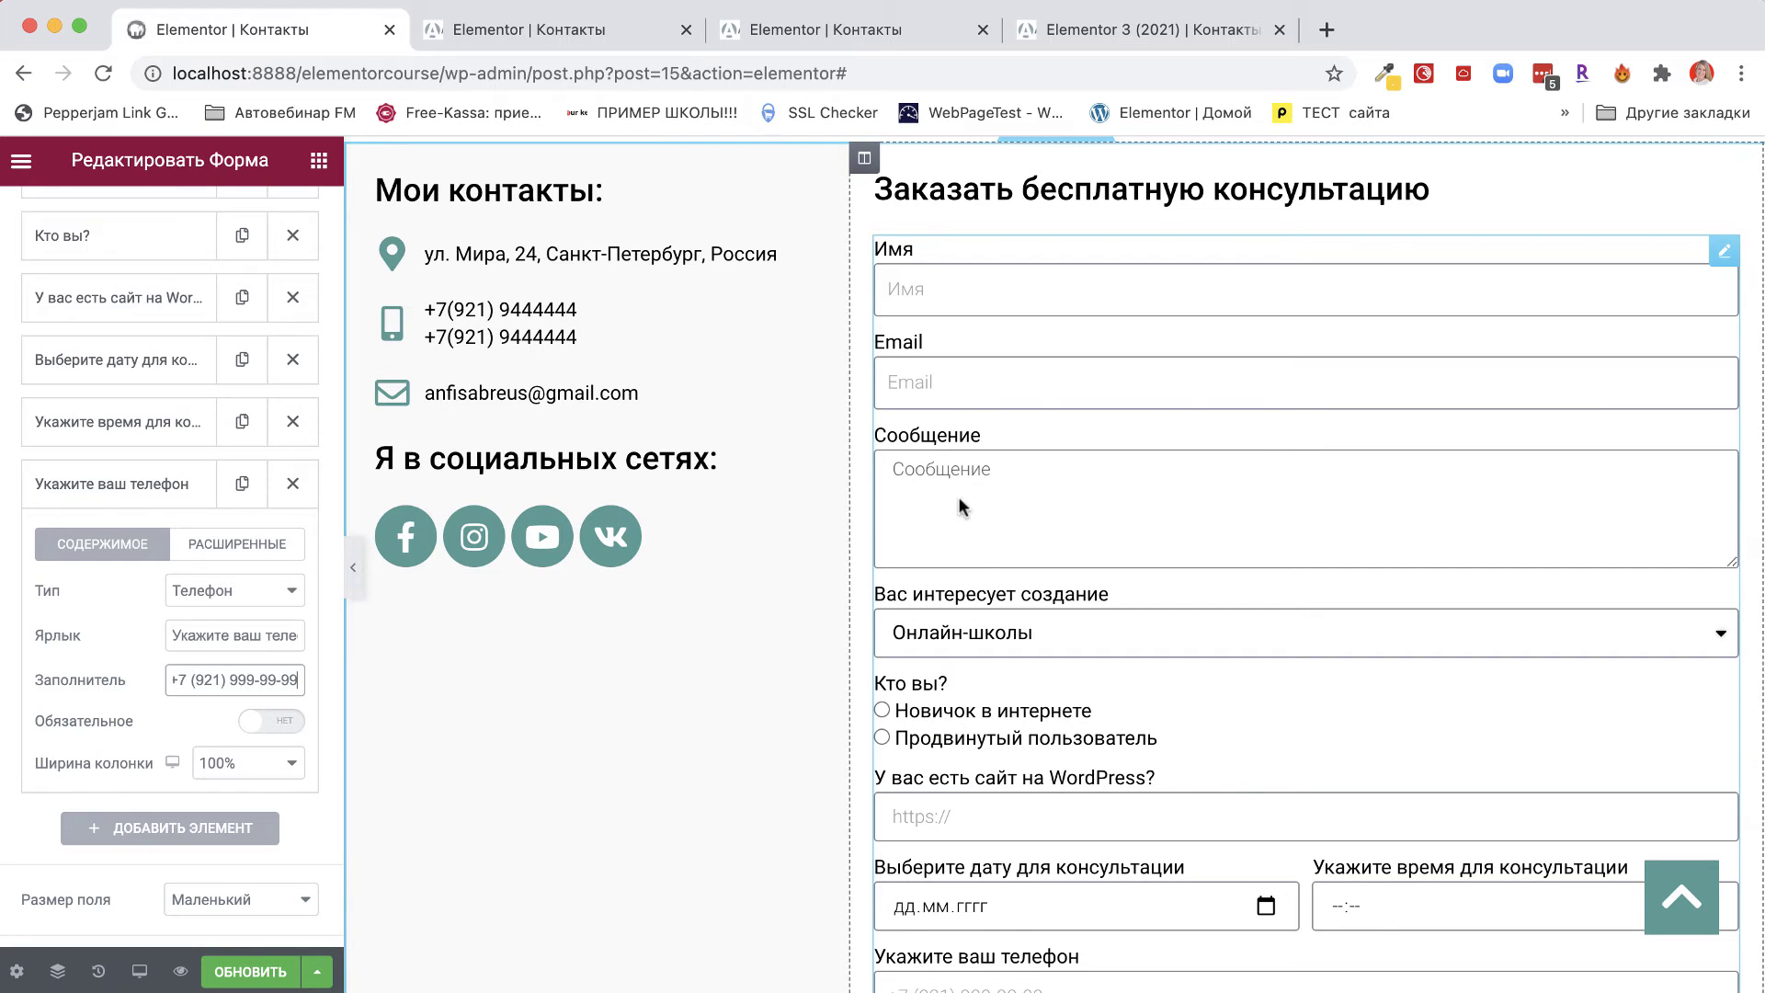
scroll(983, 698, down, 4)
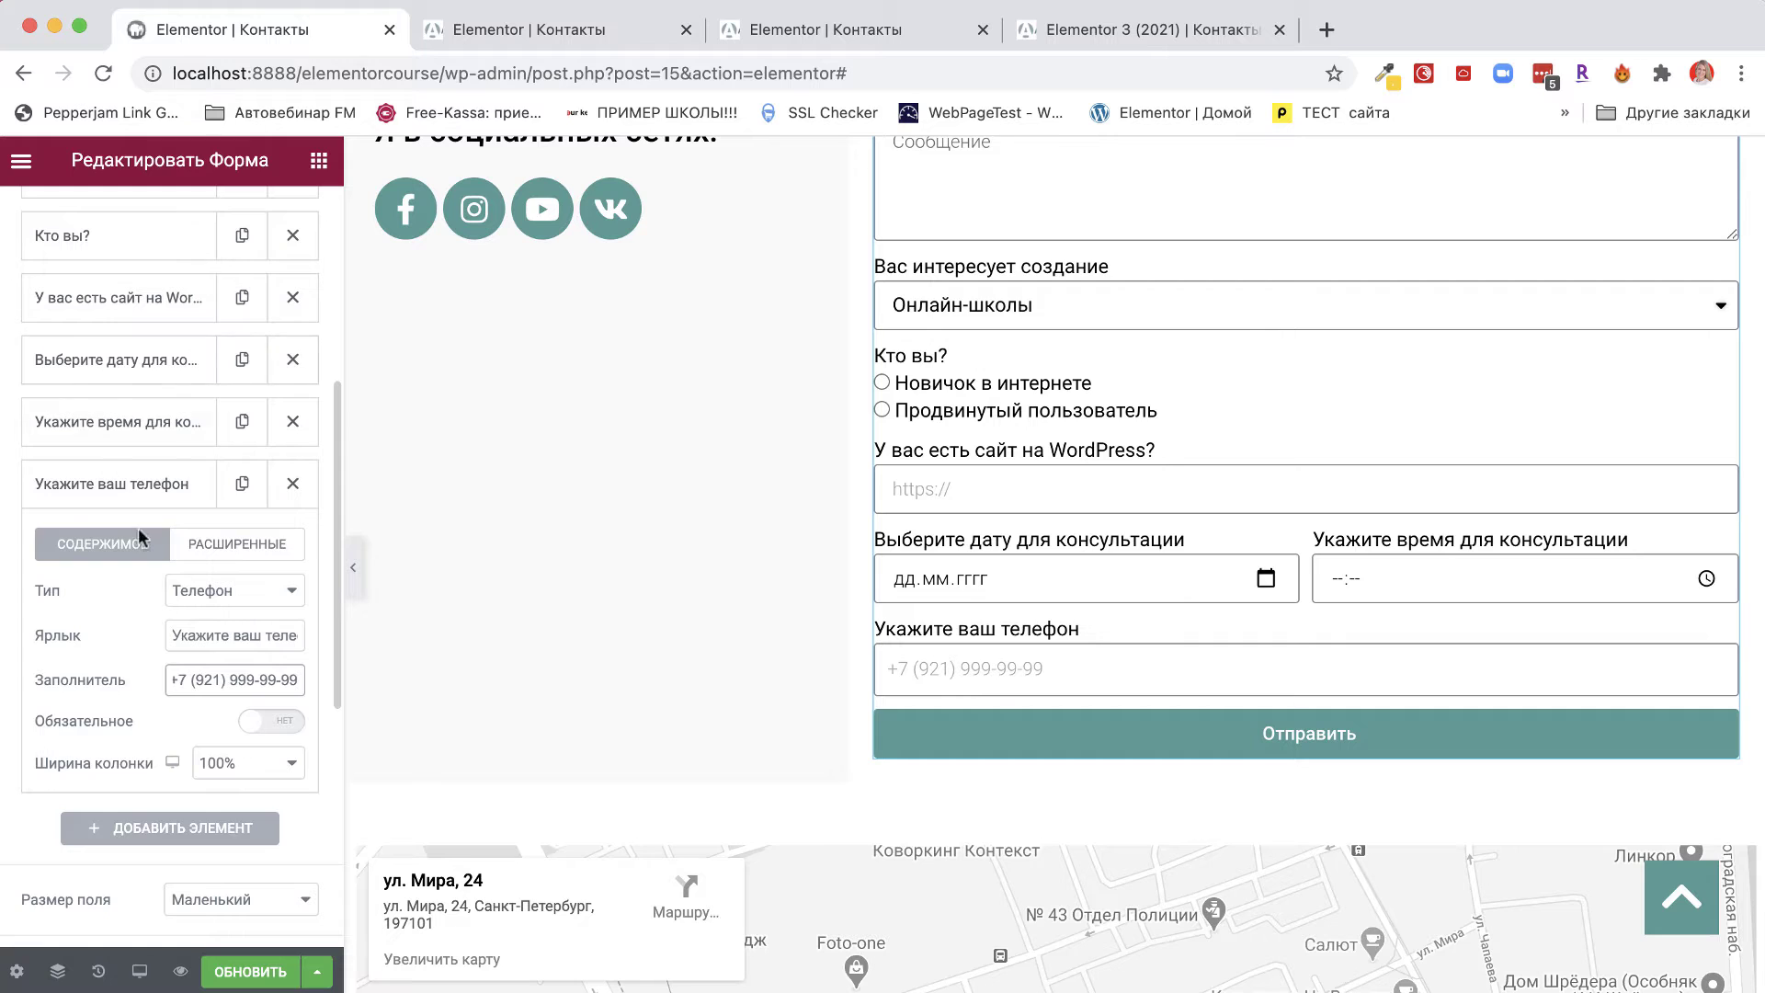
click(138, 484)
scroll(115, 487, up, 5)
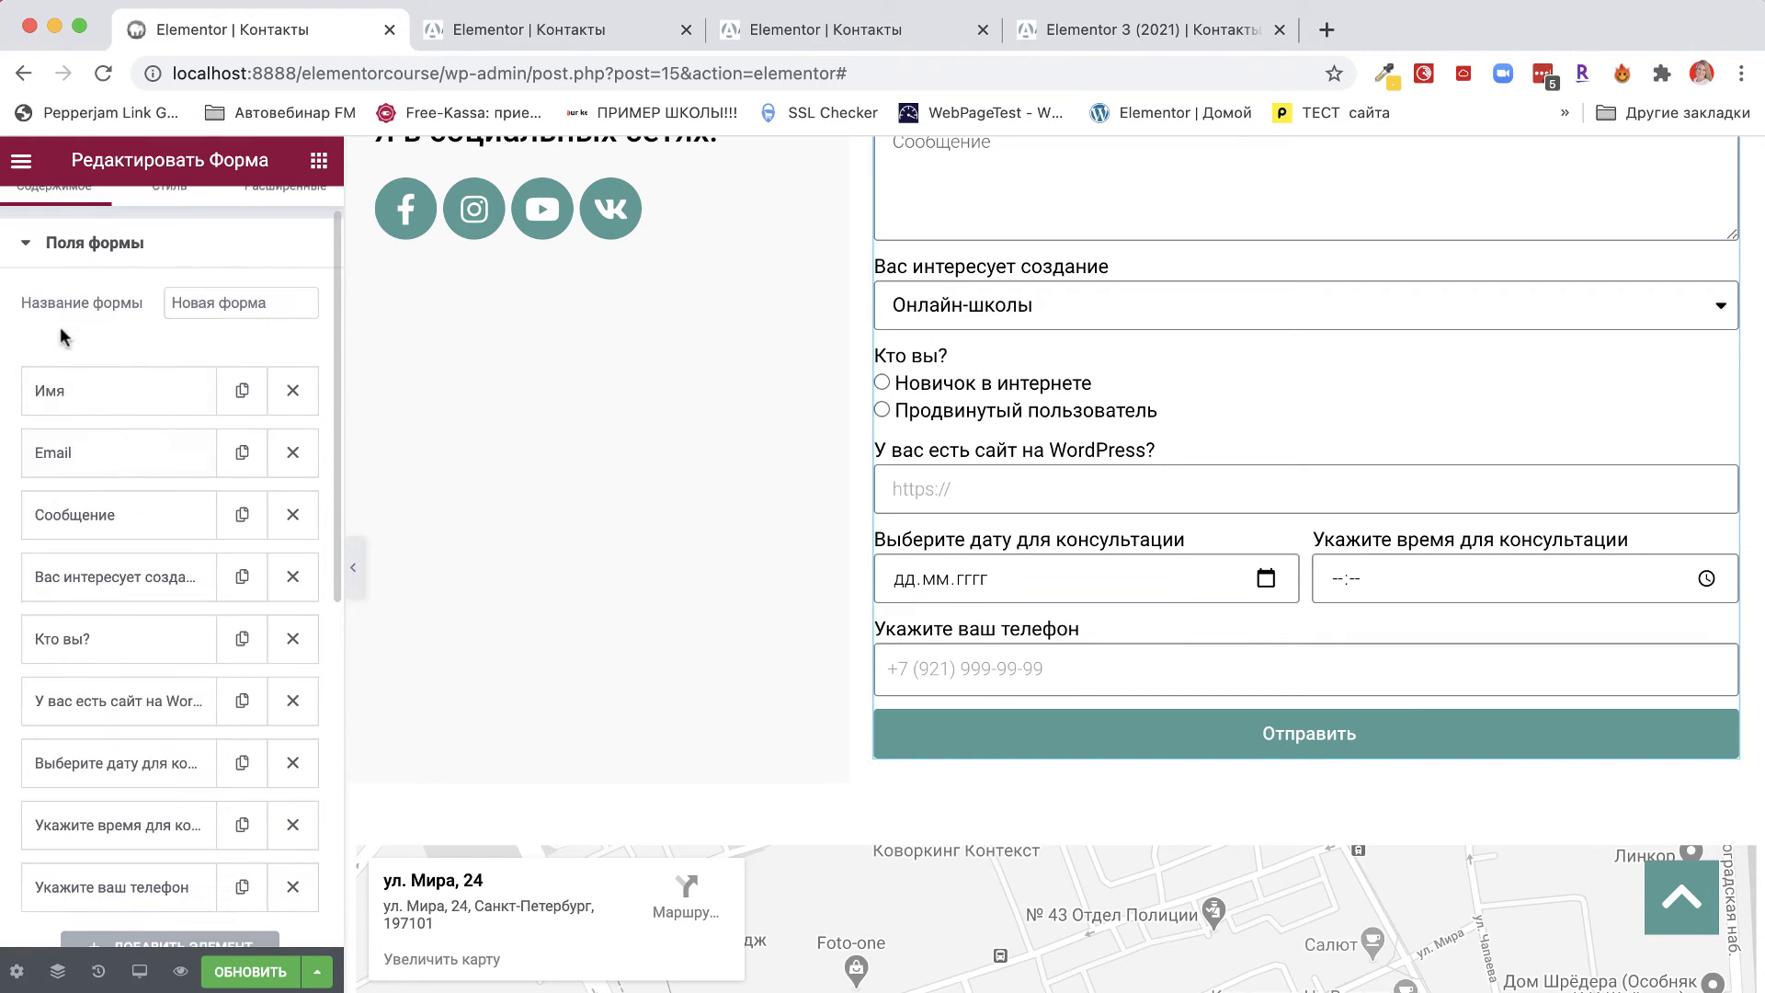
Move Имя, Email, the phone field and Сообщение below the time field in Поля формы.
drag(71, 395, 70, 828)
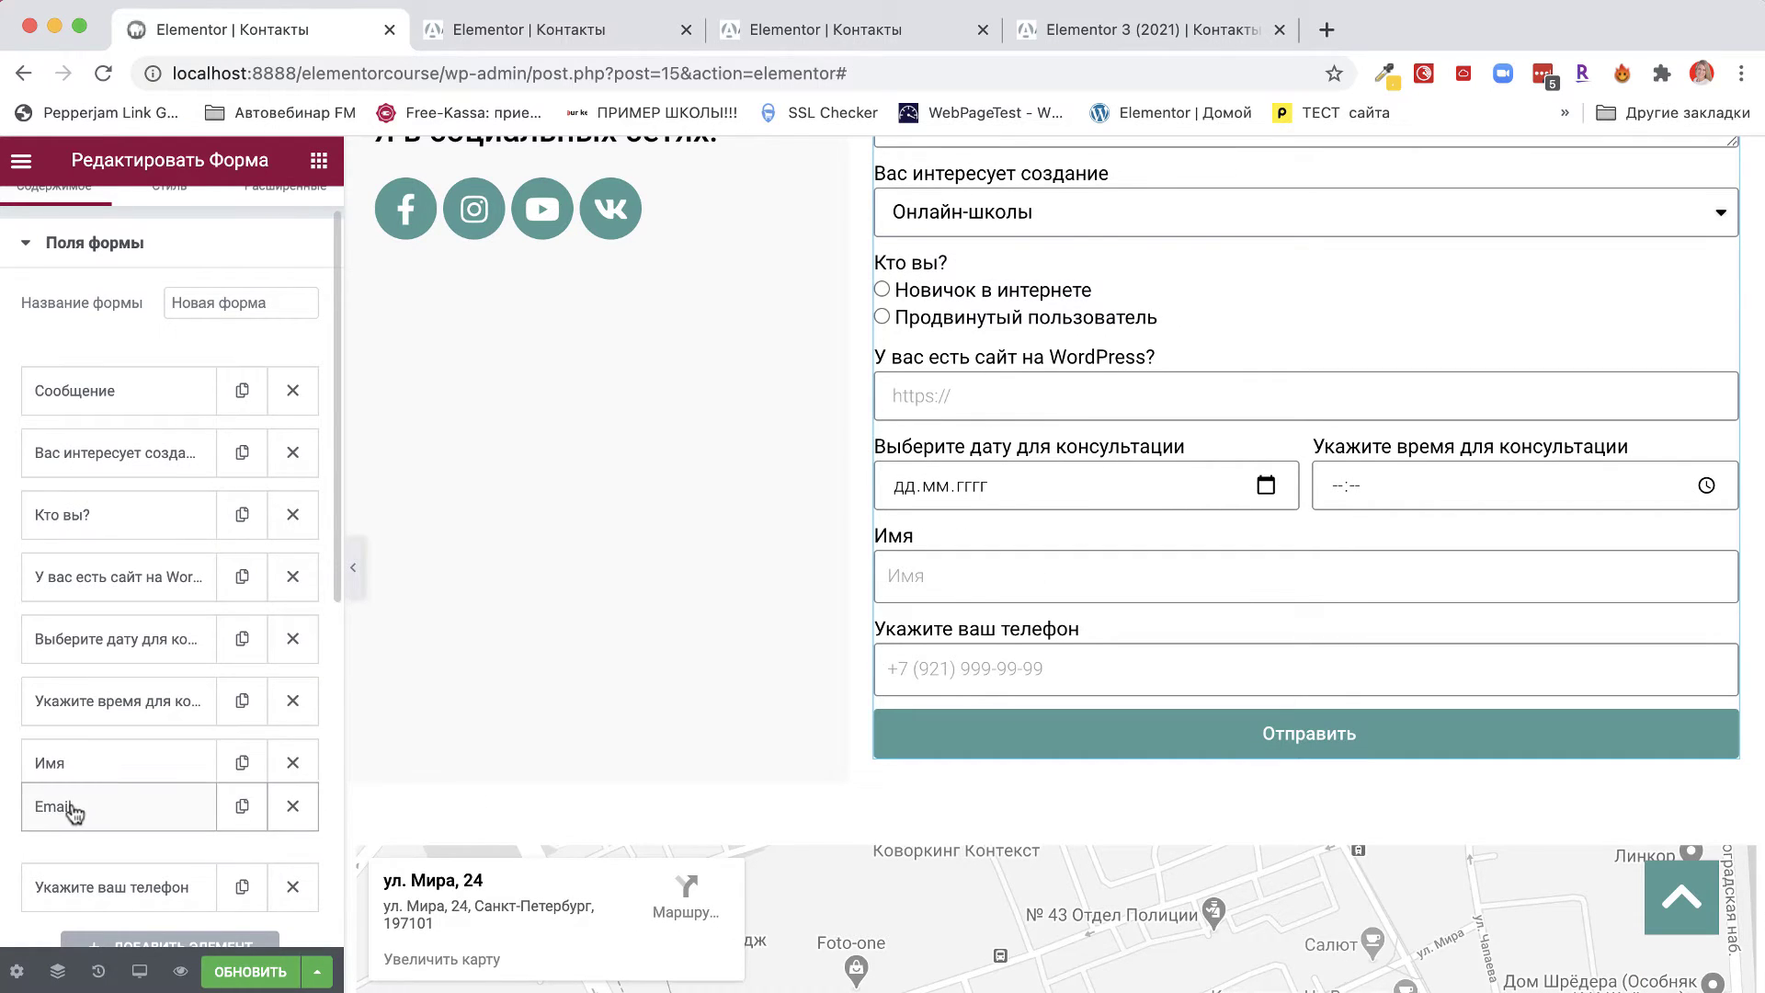
drag(107, 389, 98, 885)
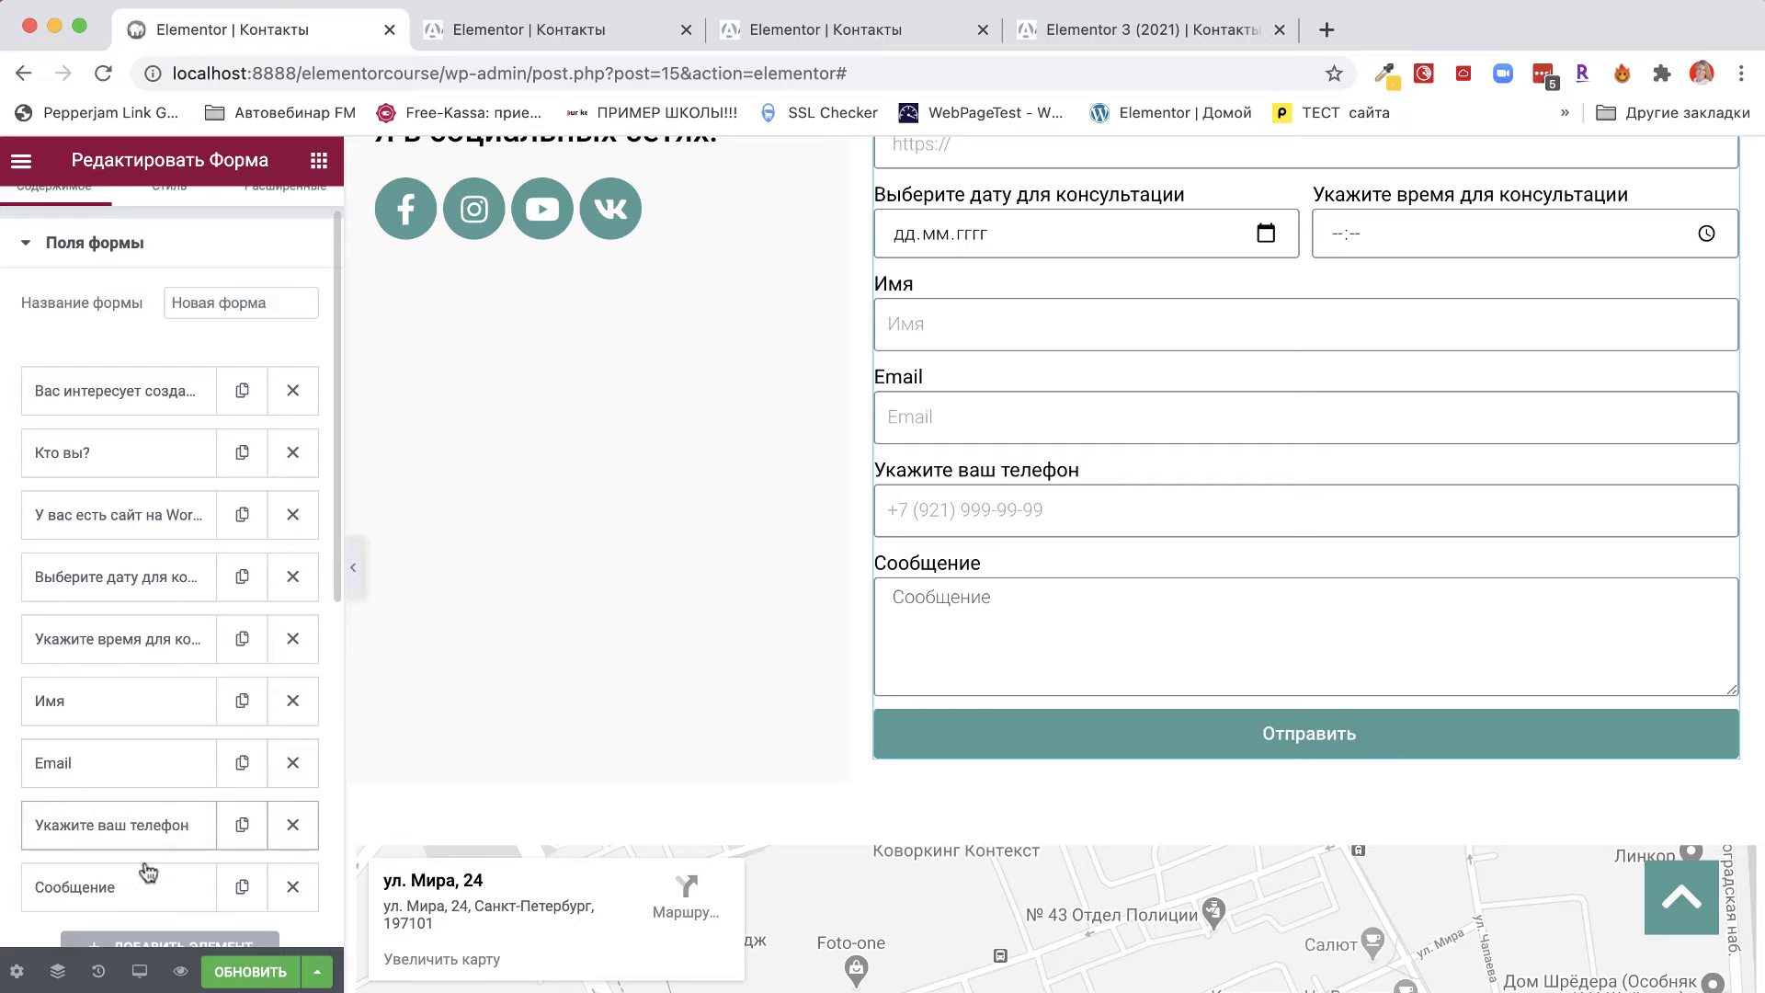
scroll(81, 489, up, 2)
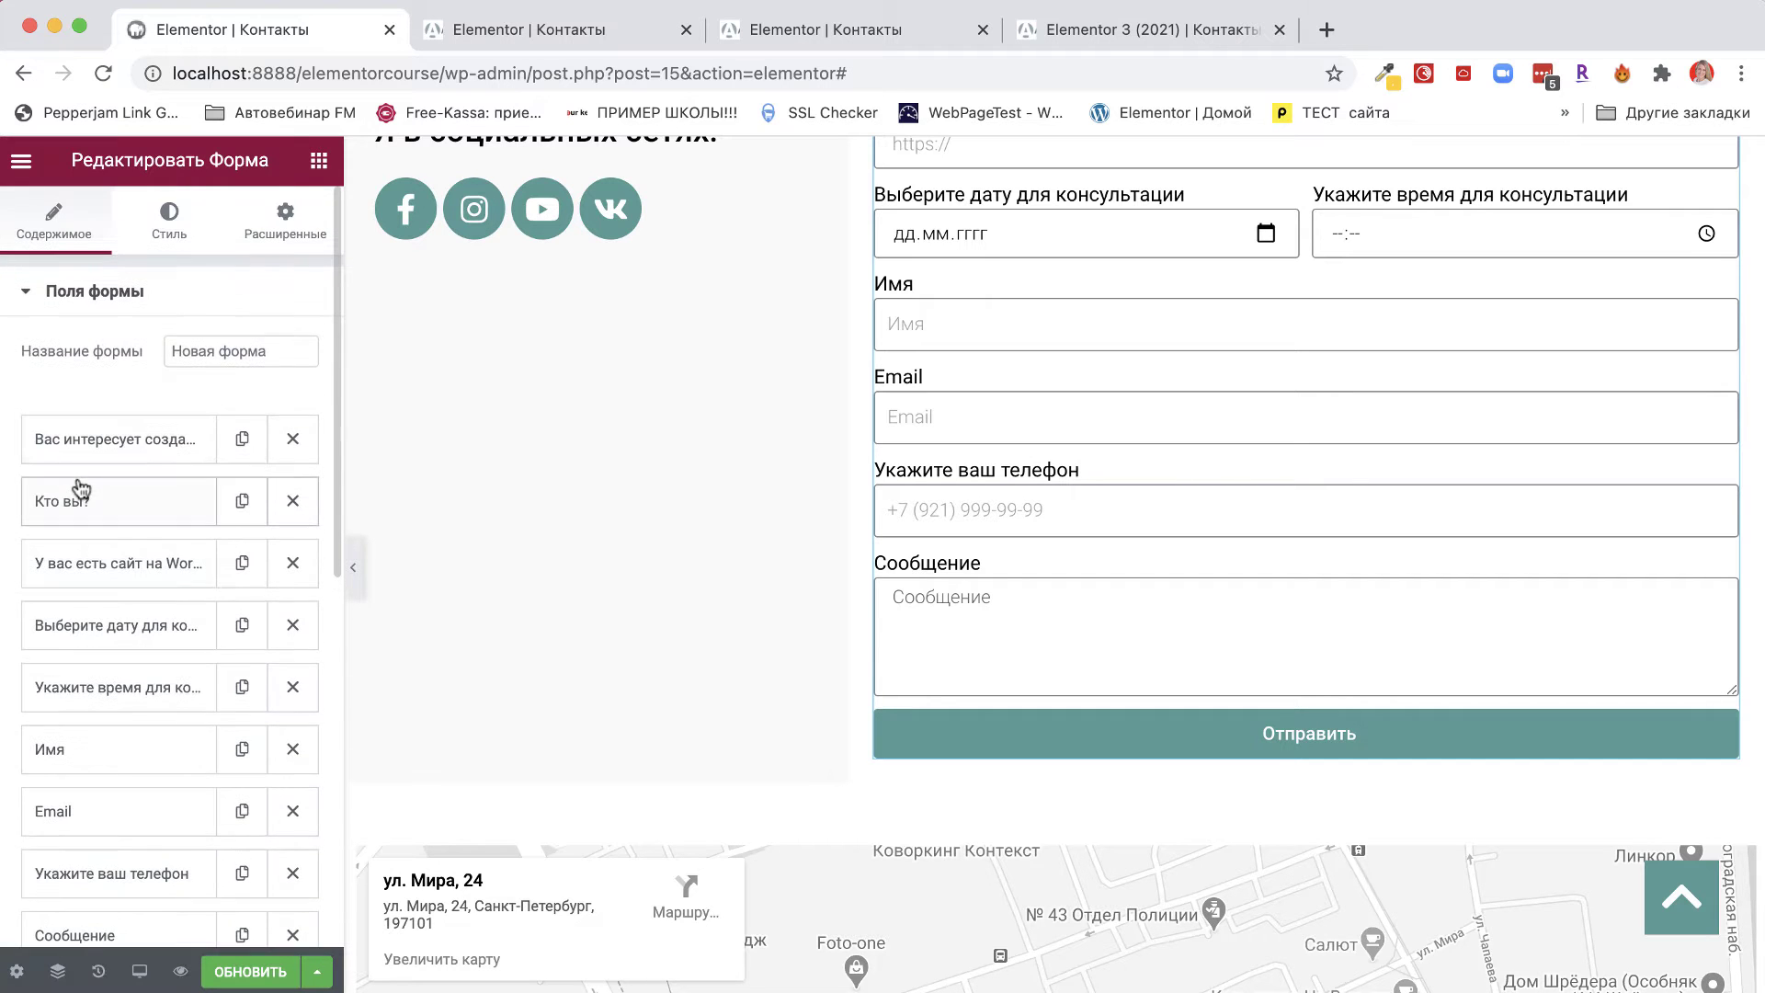
scroll(81, 487, down, 2)
scroll(24, 484, down, 4)
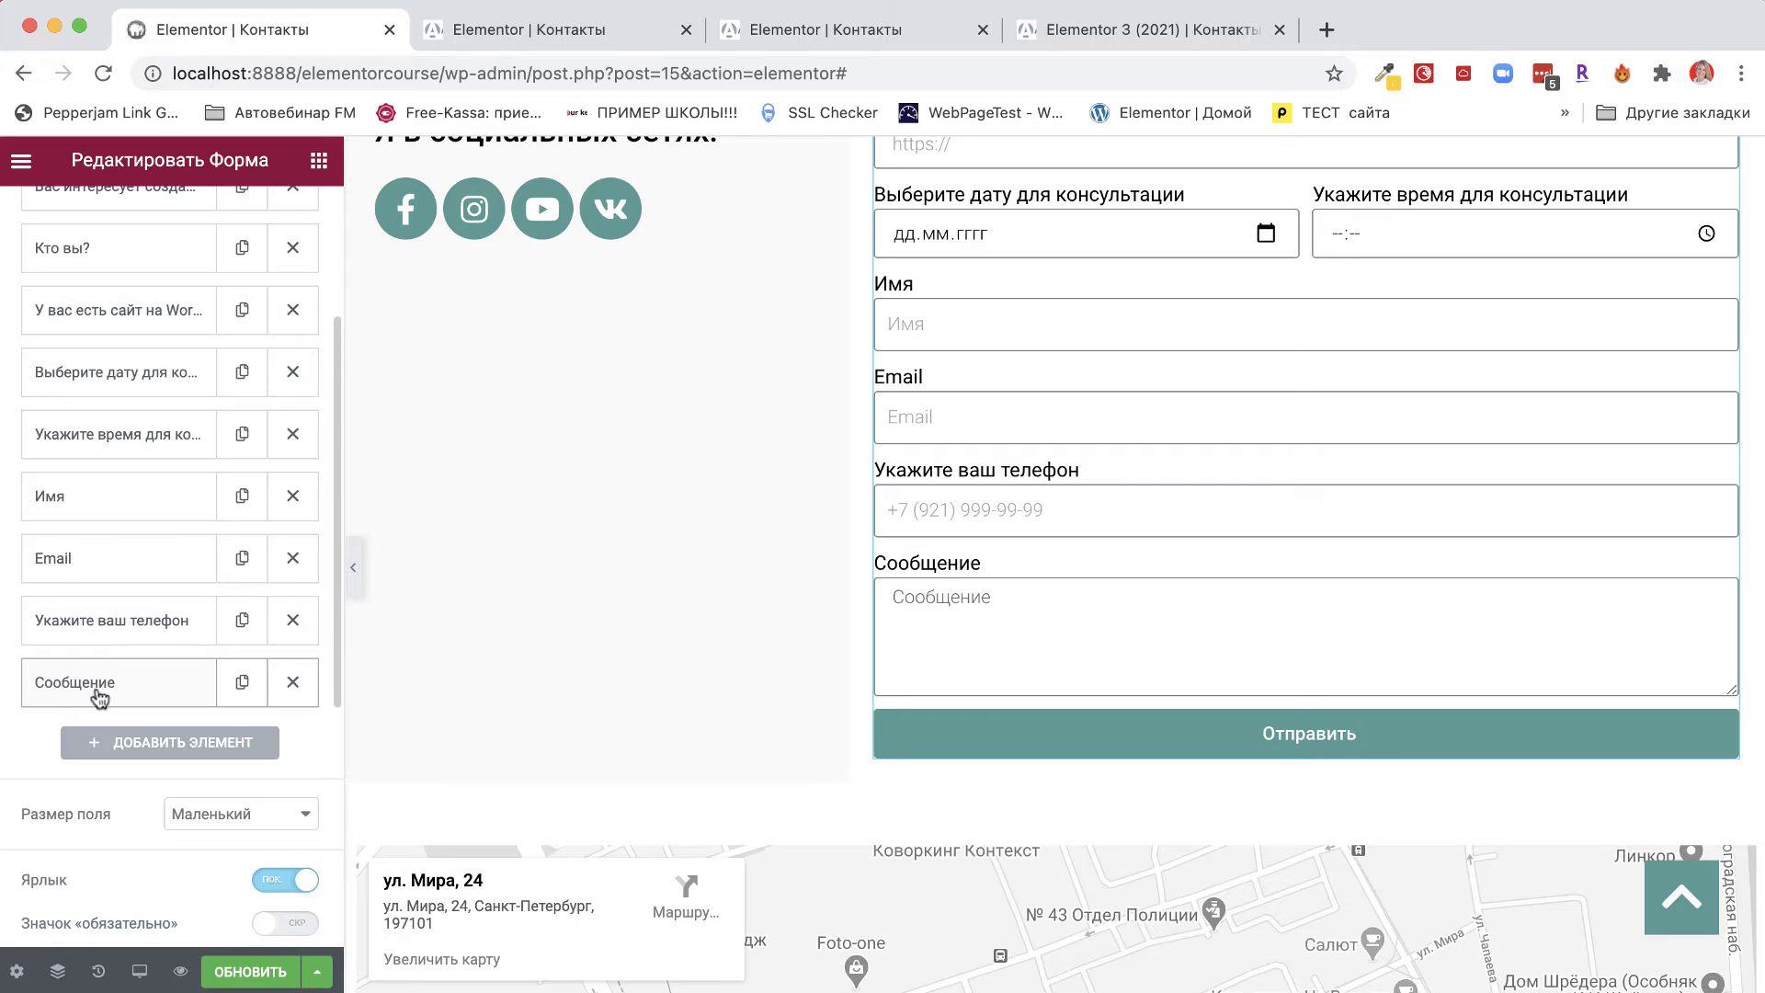
Add a Соглашение field labelled 'Соглашение' with text 'Согласен с условиями конфиденциальности'.
click(185, 743)
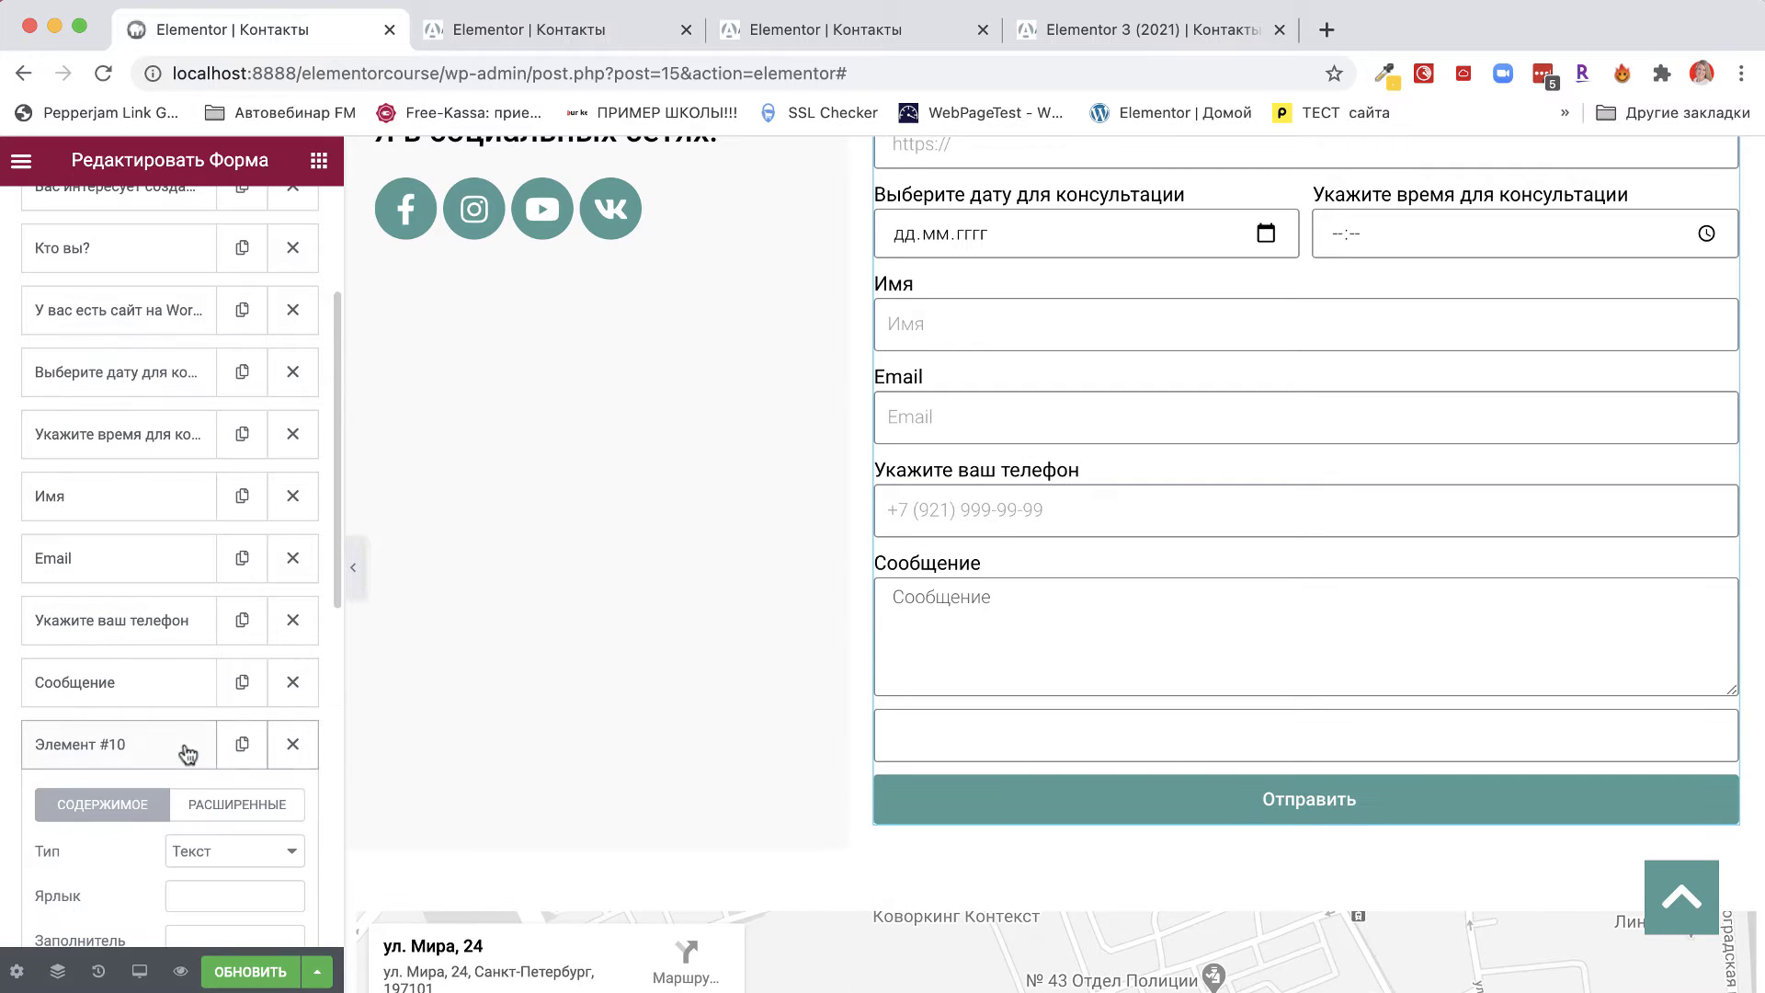
scroll(211, 753, down, 3)
click(221, 699)
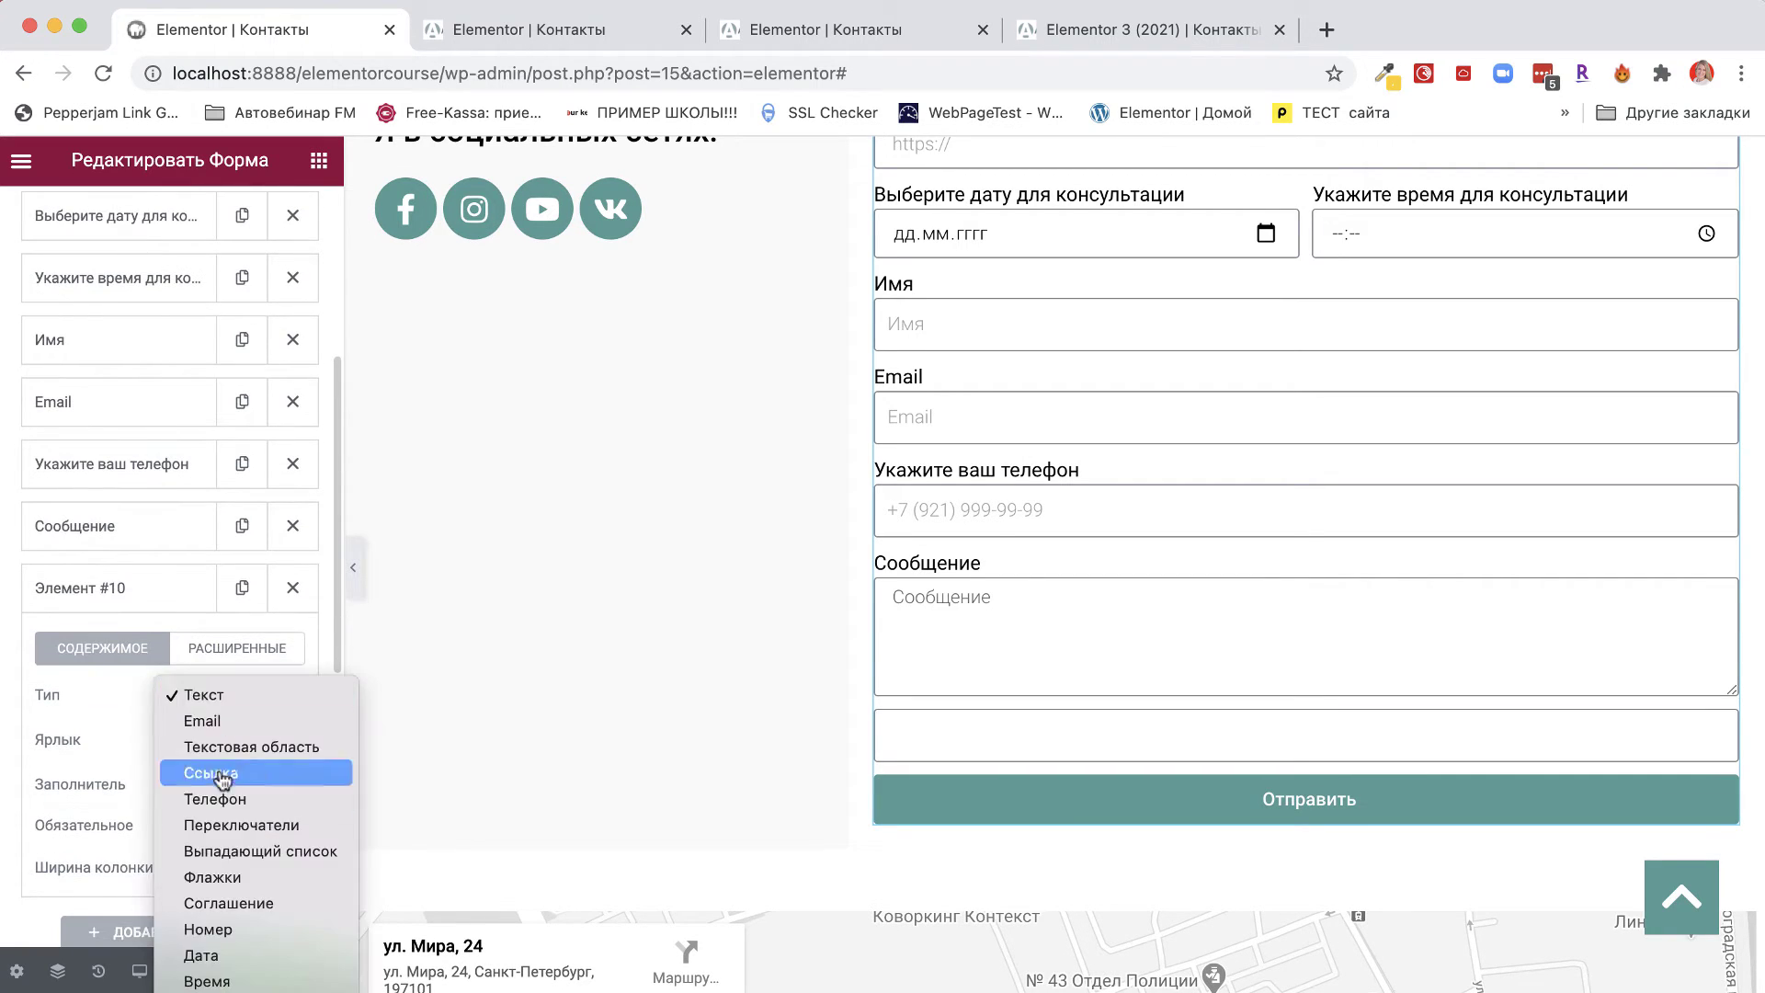
click(216, 905)
click(195, 741)
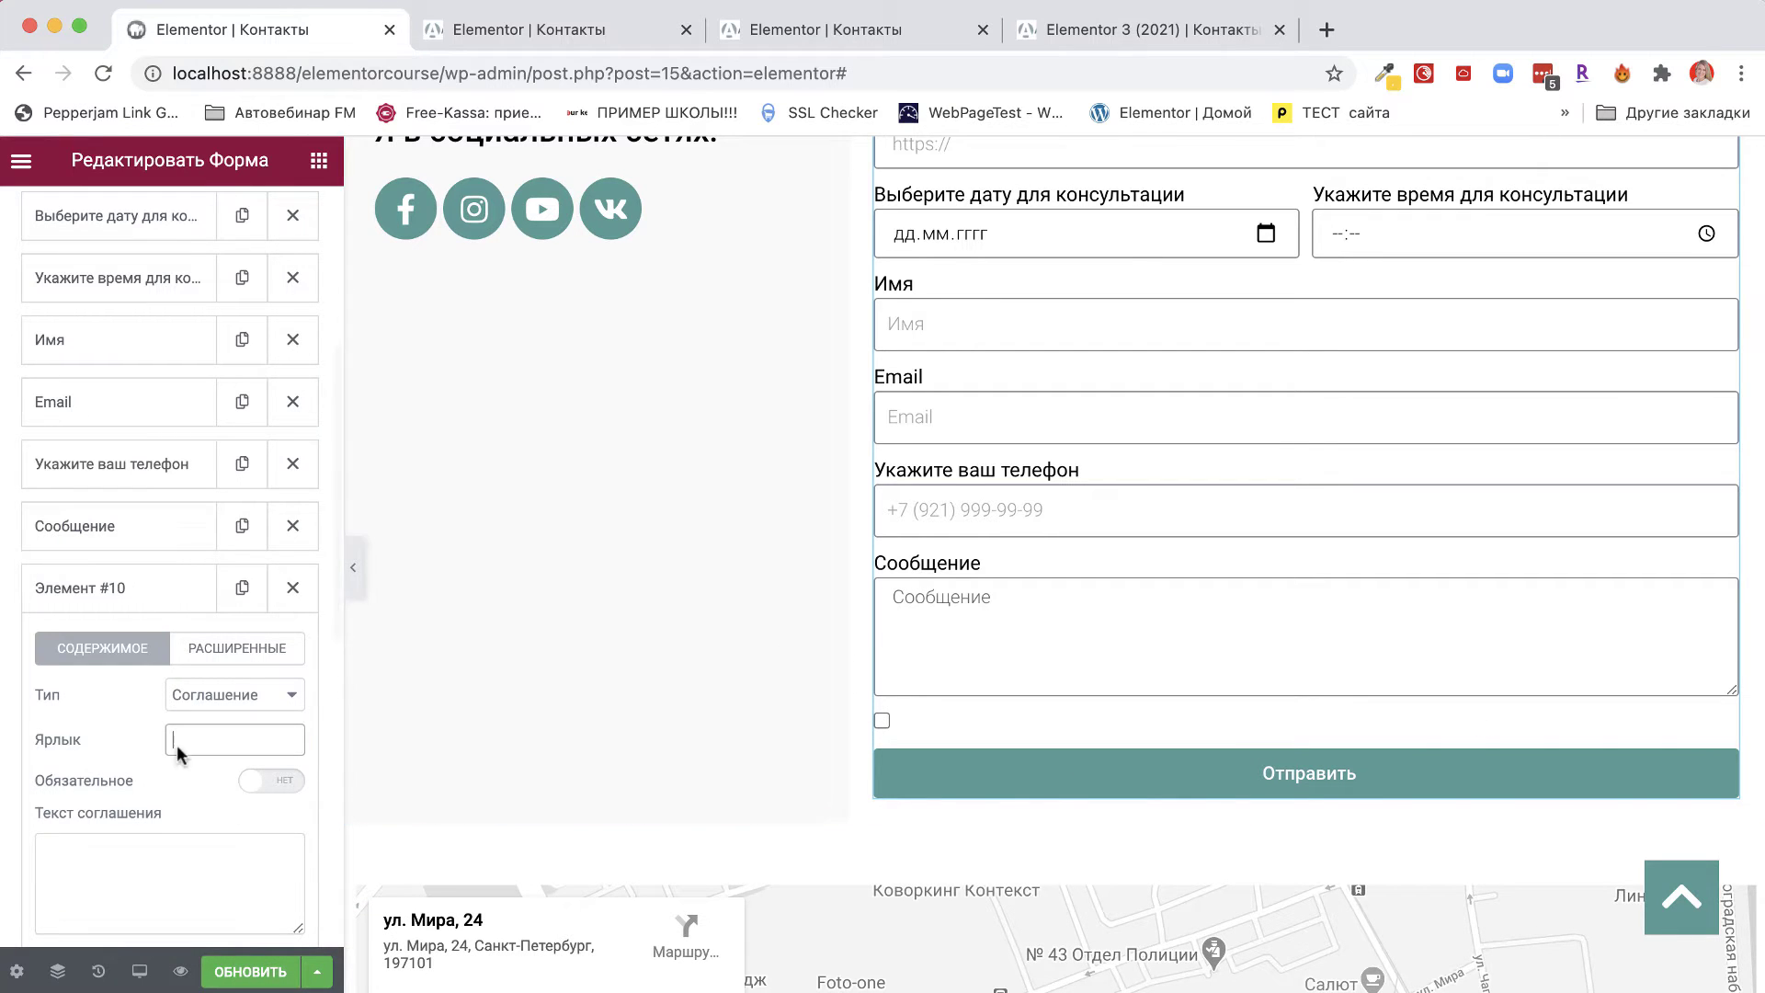
text(Согл)
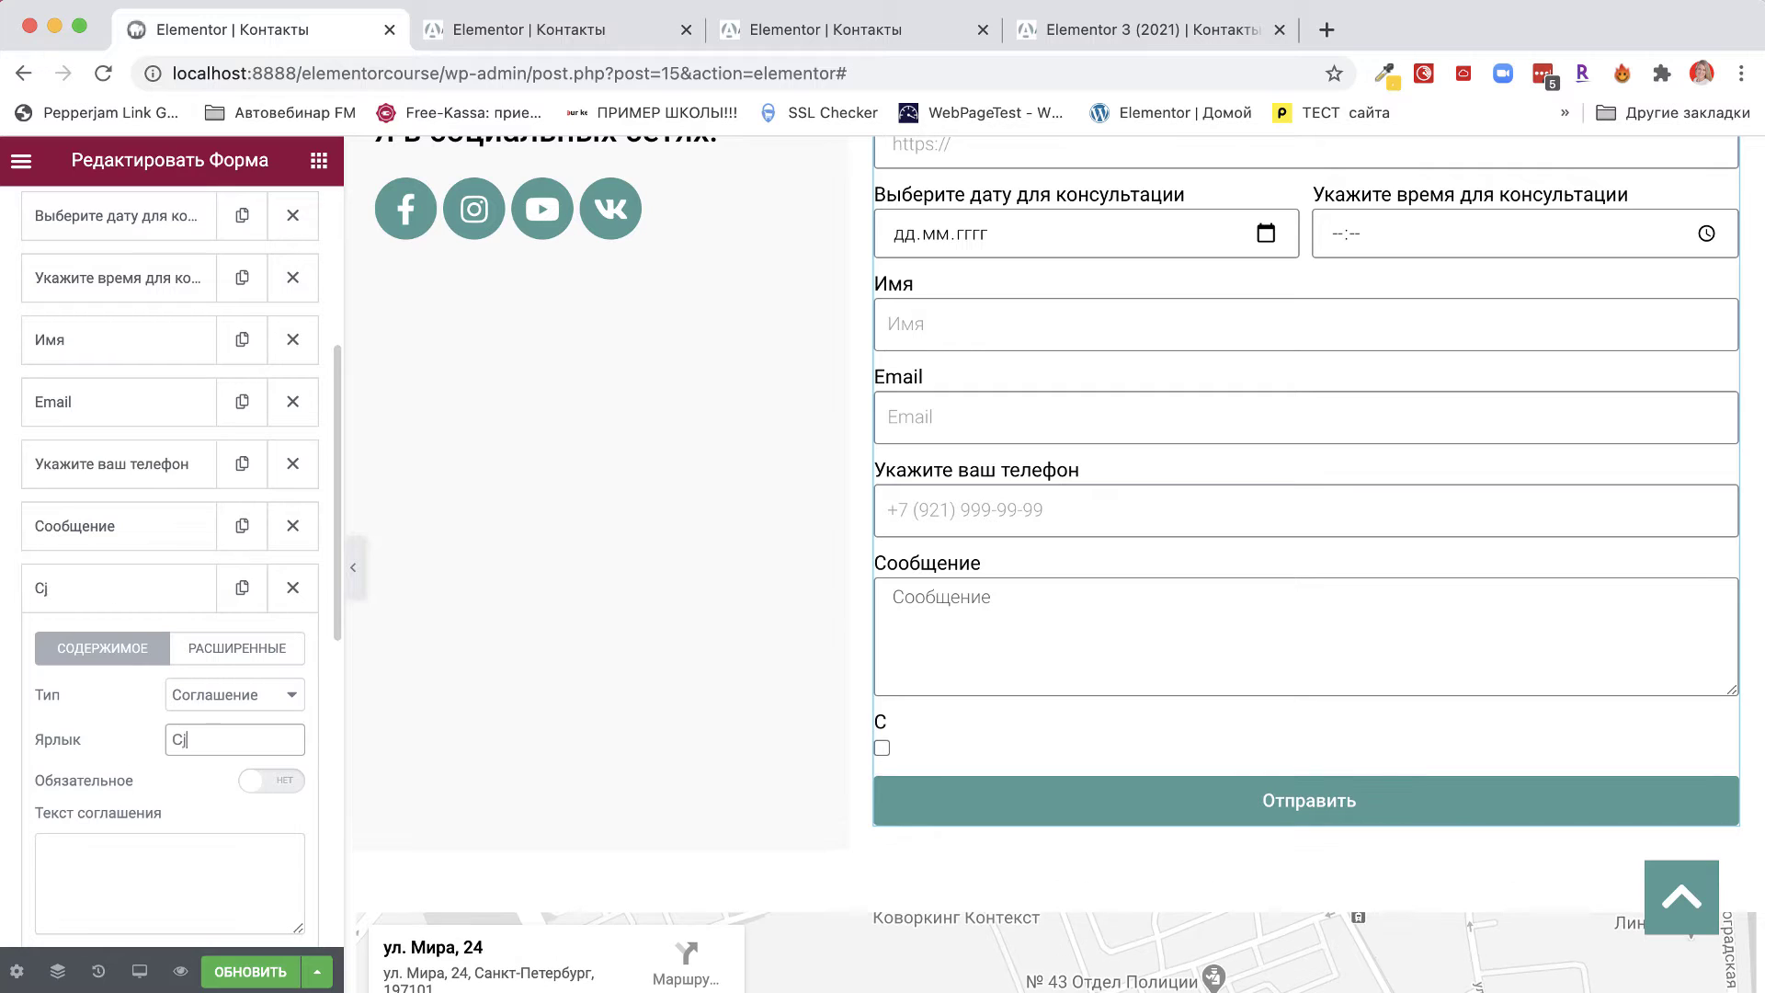
text(ашени)
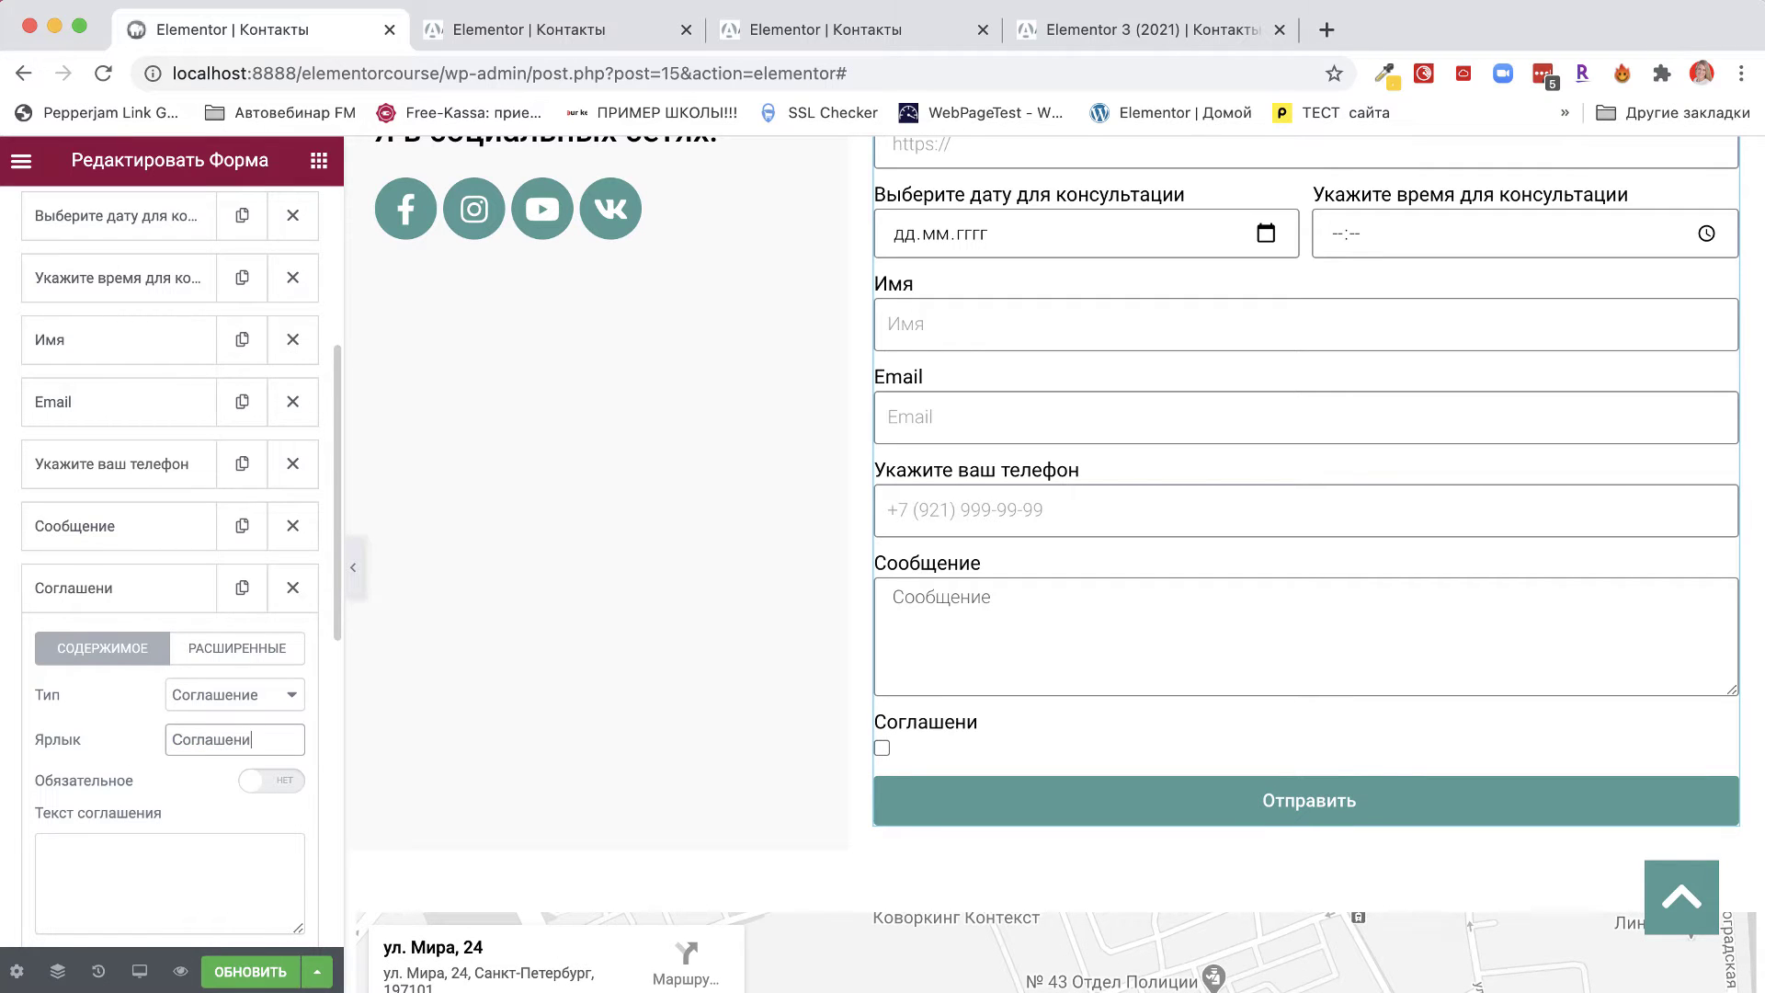
text(е)
click(119, 893)
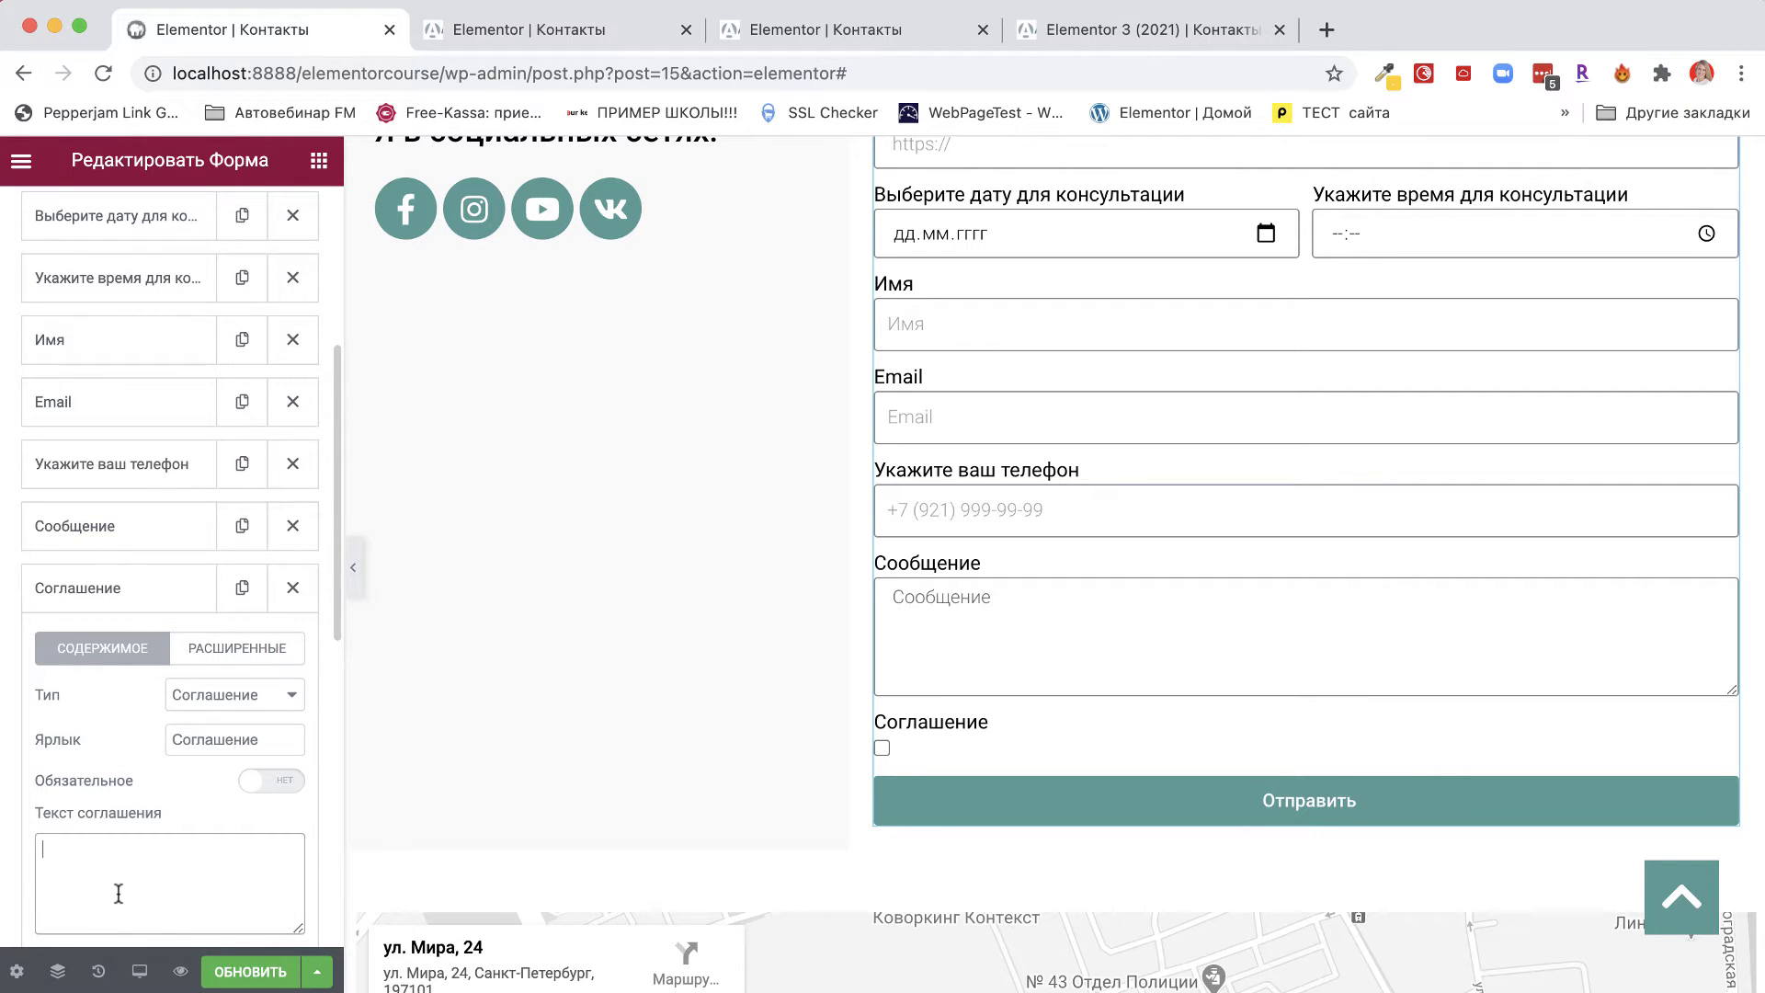
text(Согласен с услов)
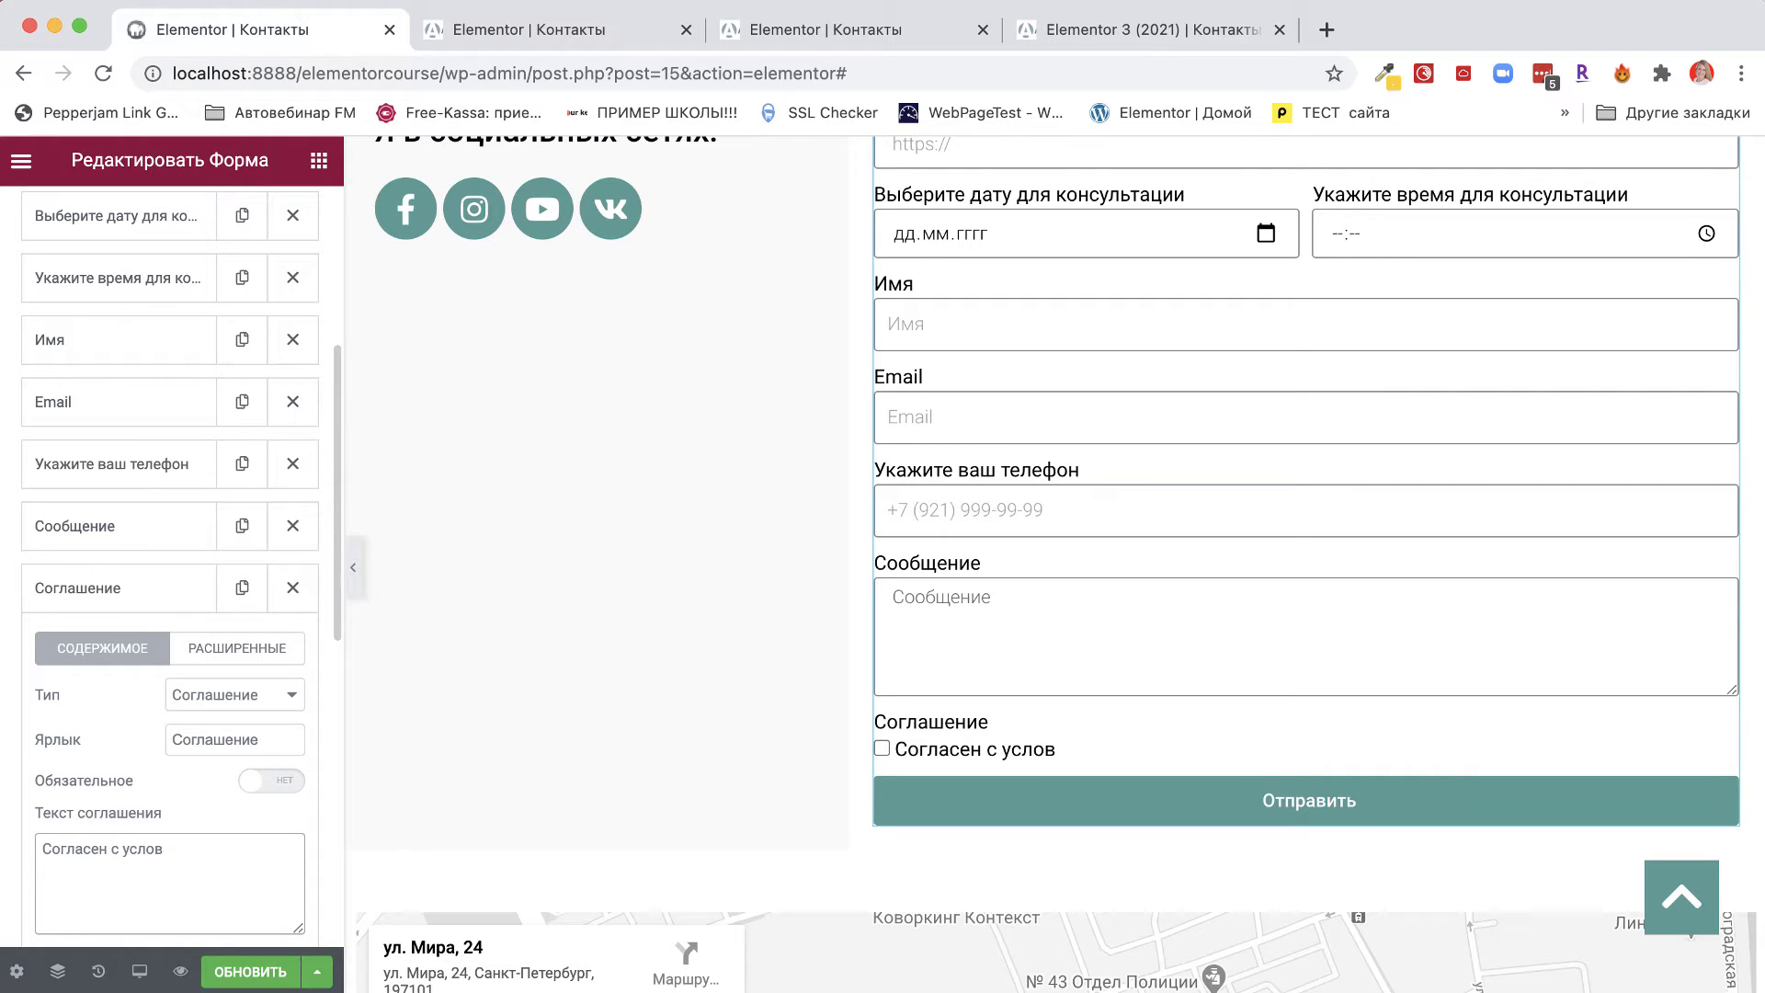
text(аиями конфид)
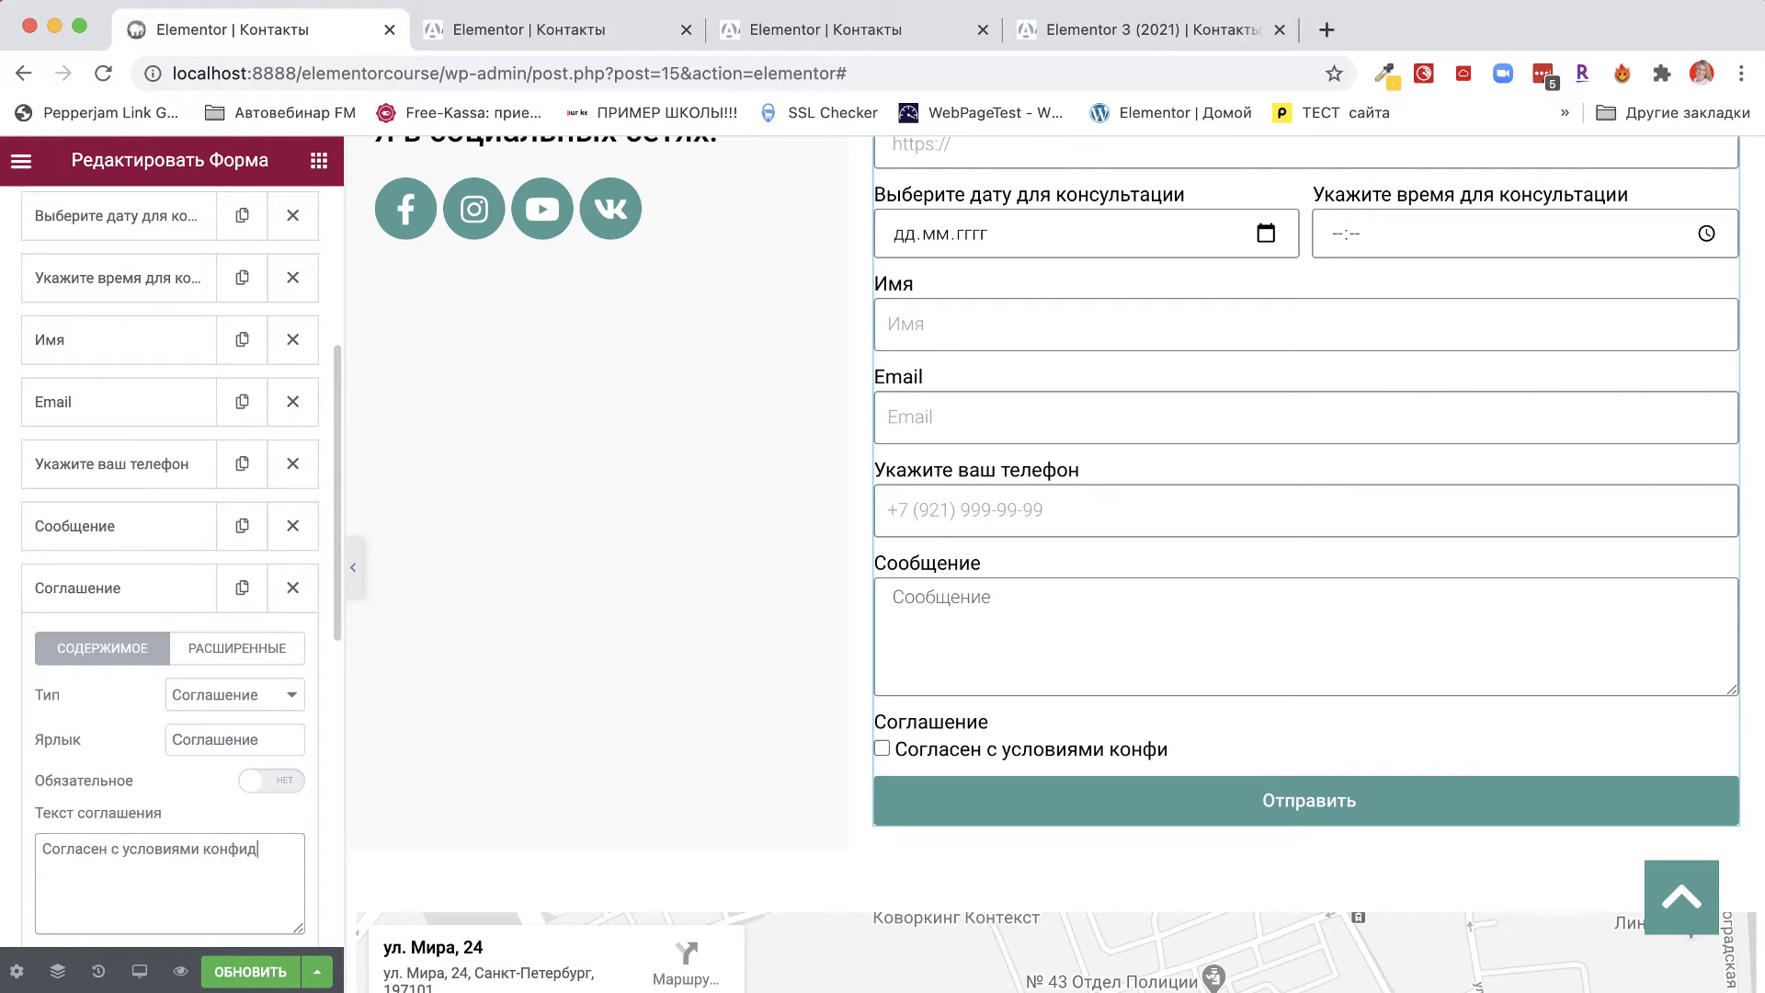
text(енциал)
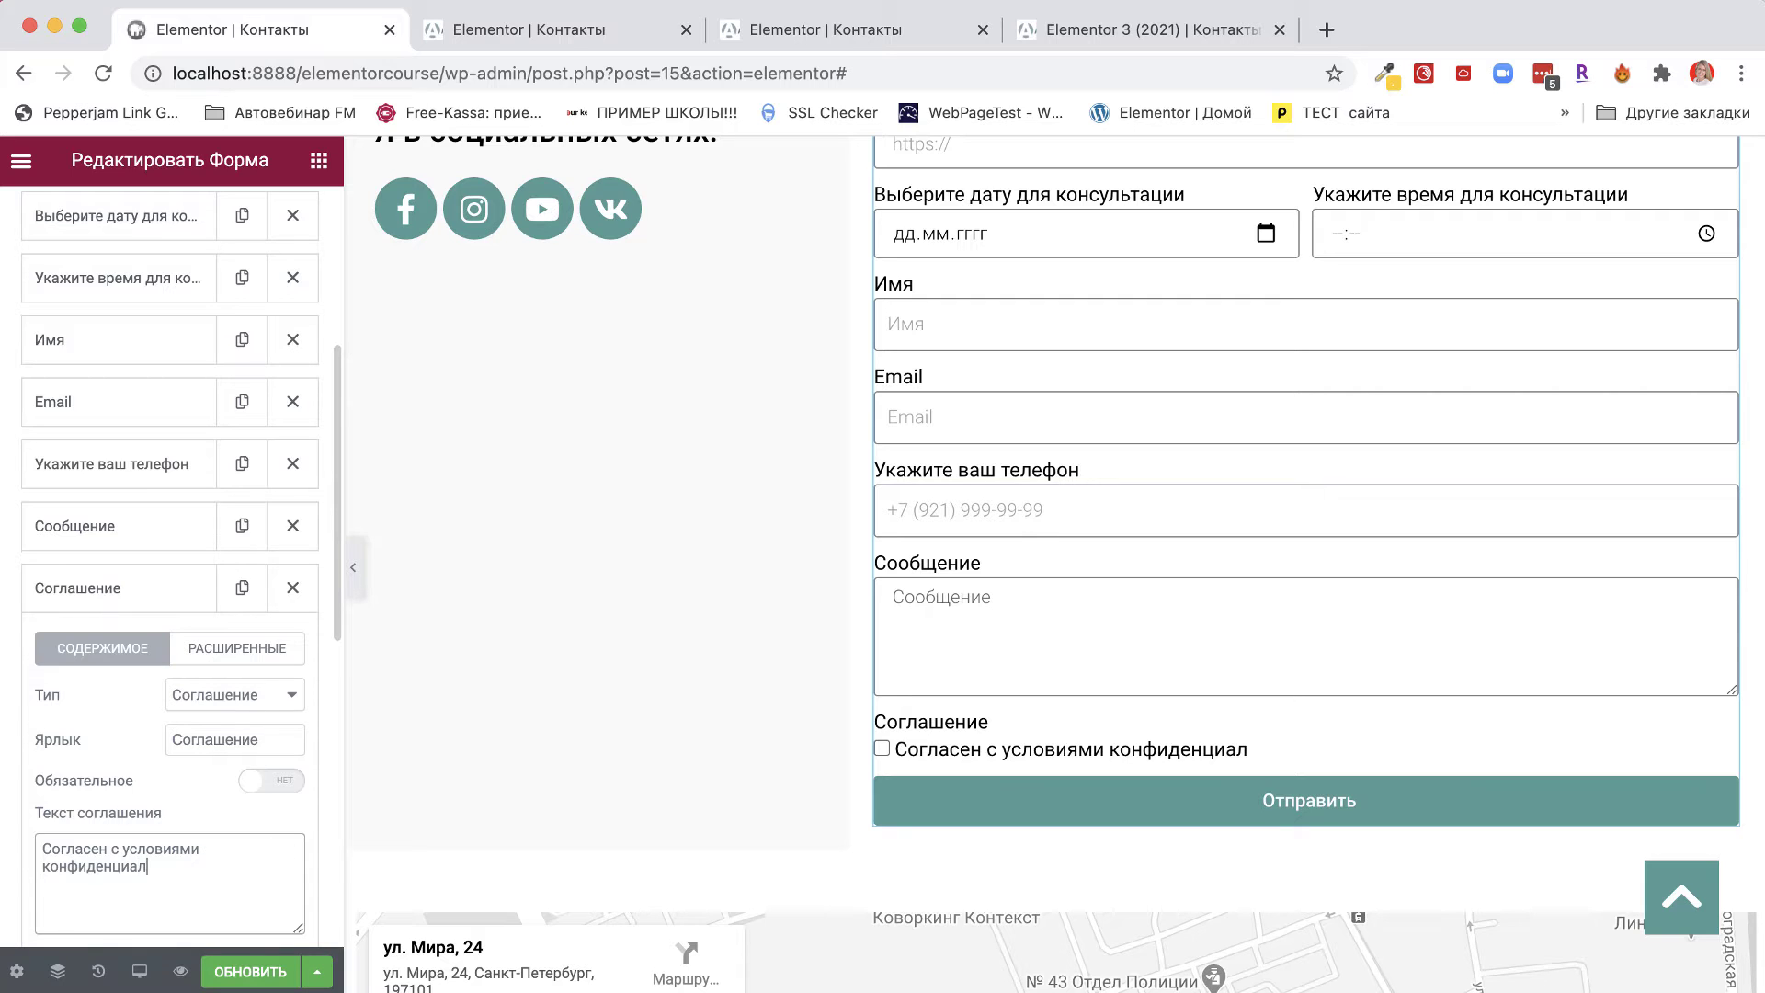
text(ьности)
Make the agreement checkbox required and checked by default.
click(276, 782)
scroll(285, 790, down, 4)
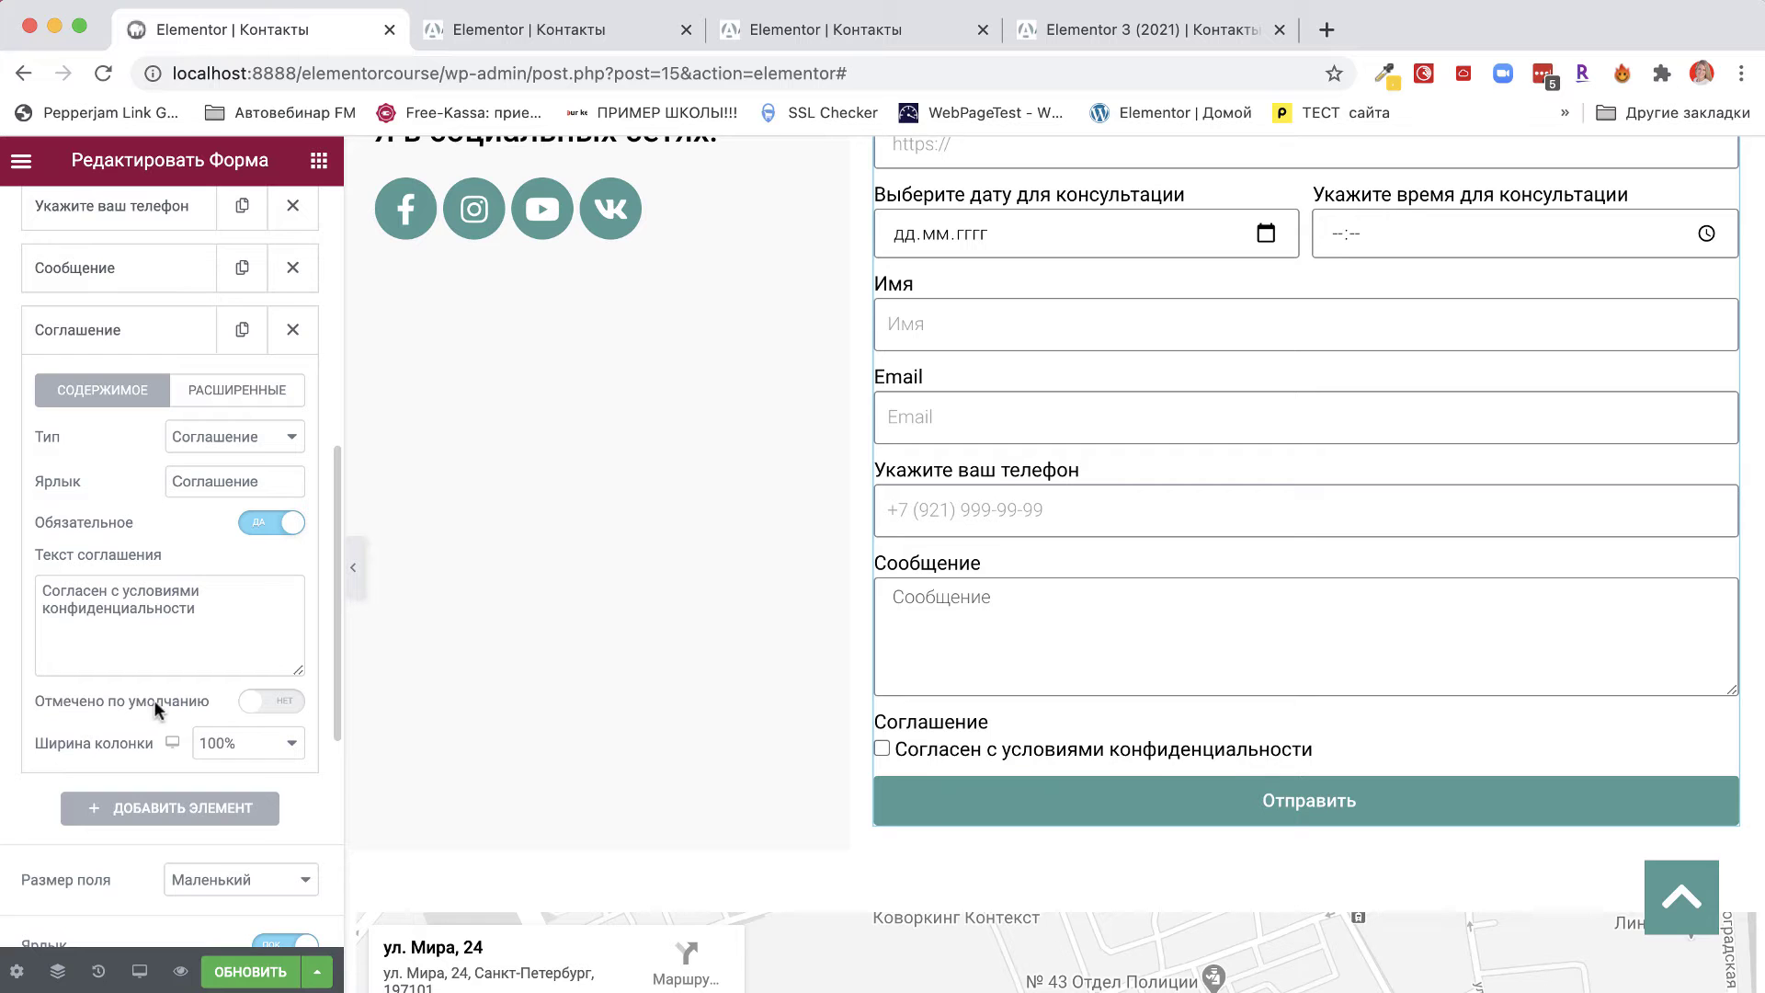
click(290, 703)
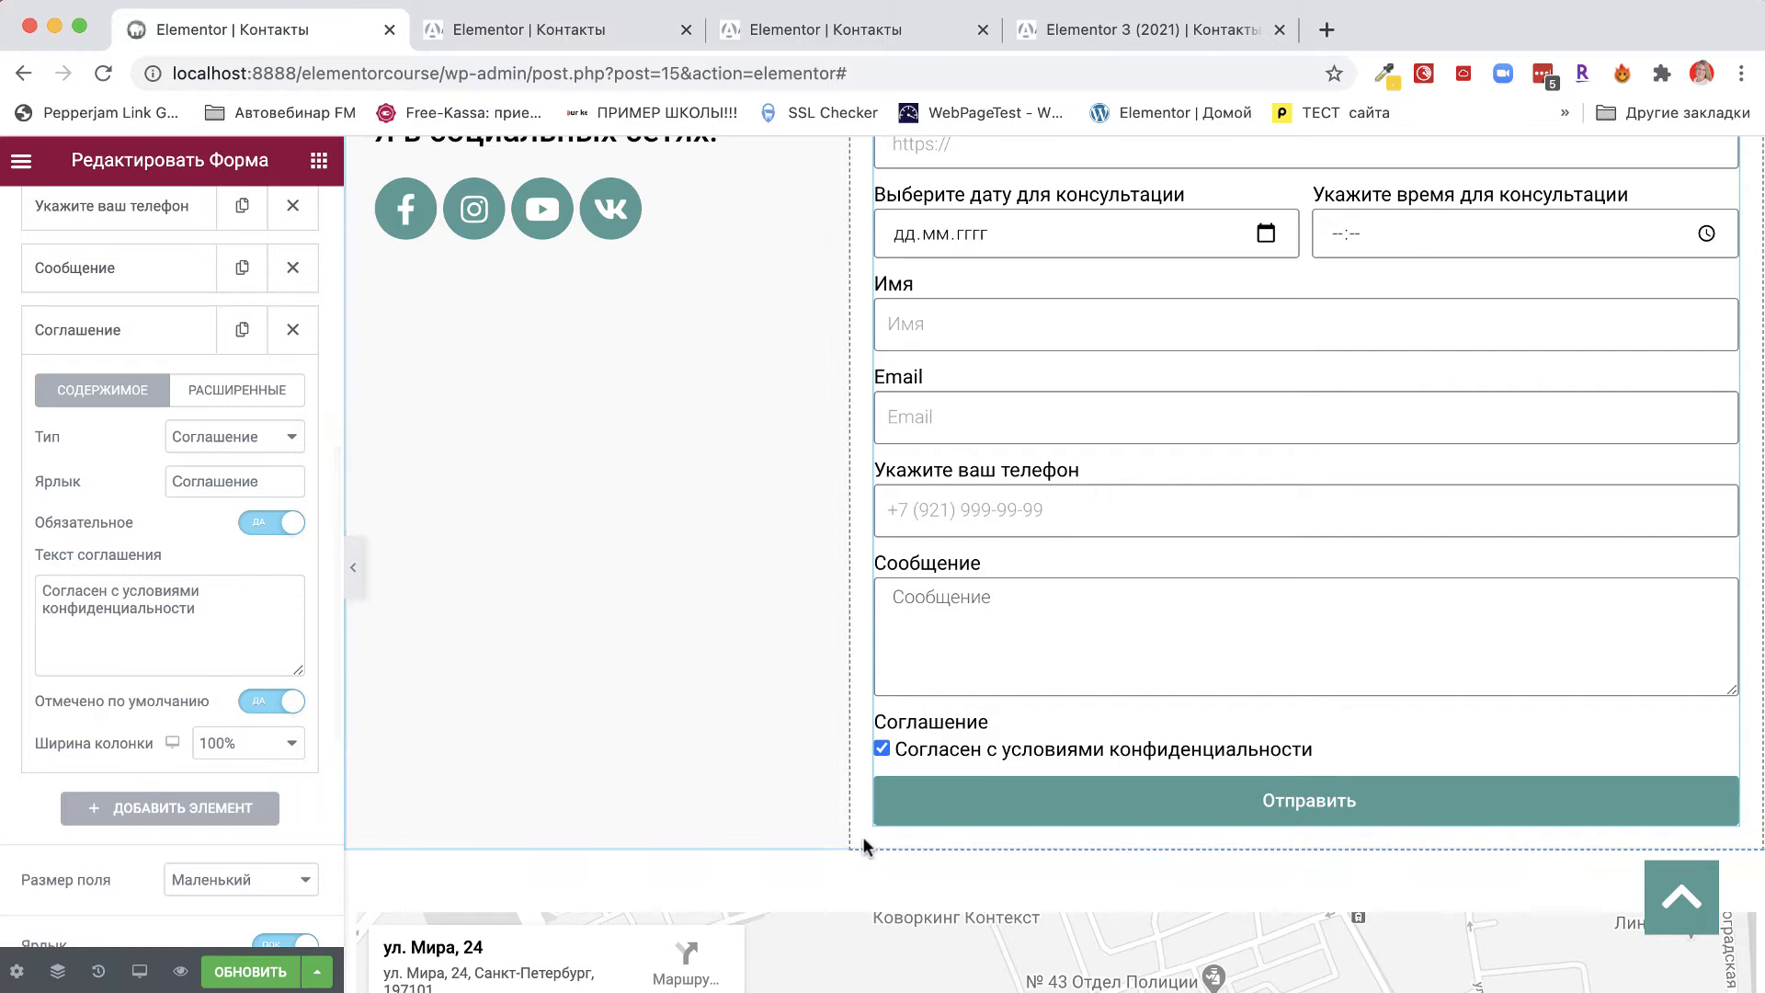
scroll(1302, 621, up, 5)
scroll(1302, 620, down, 4)
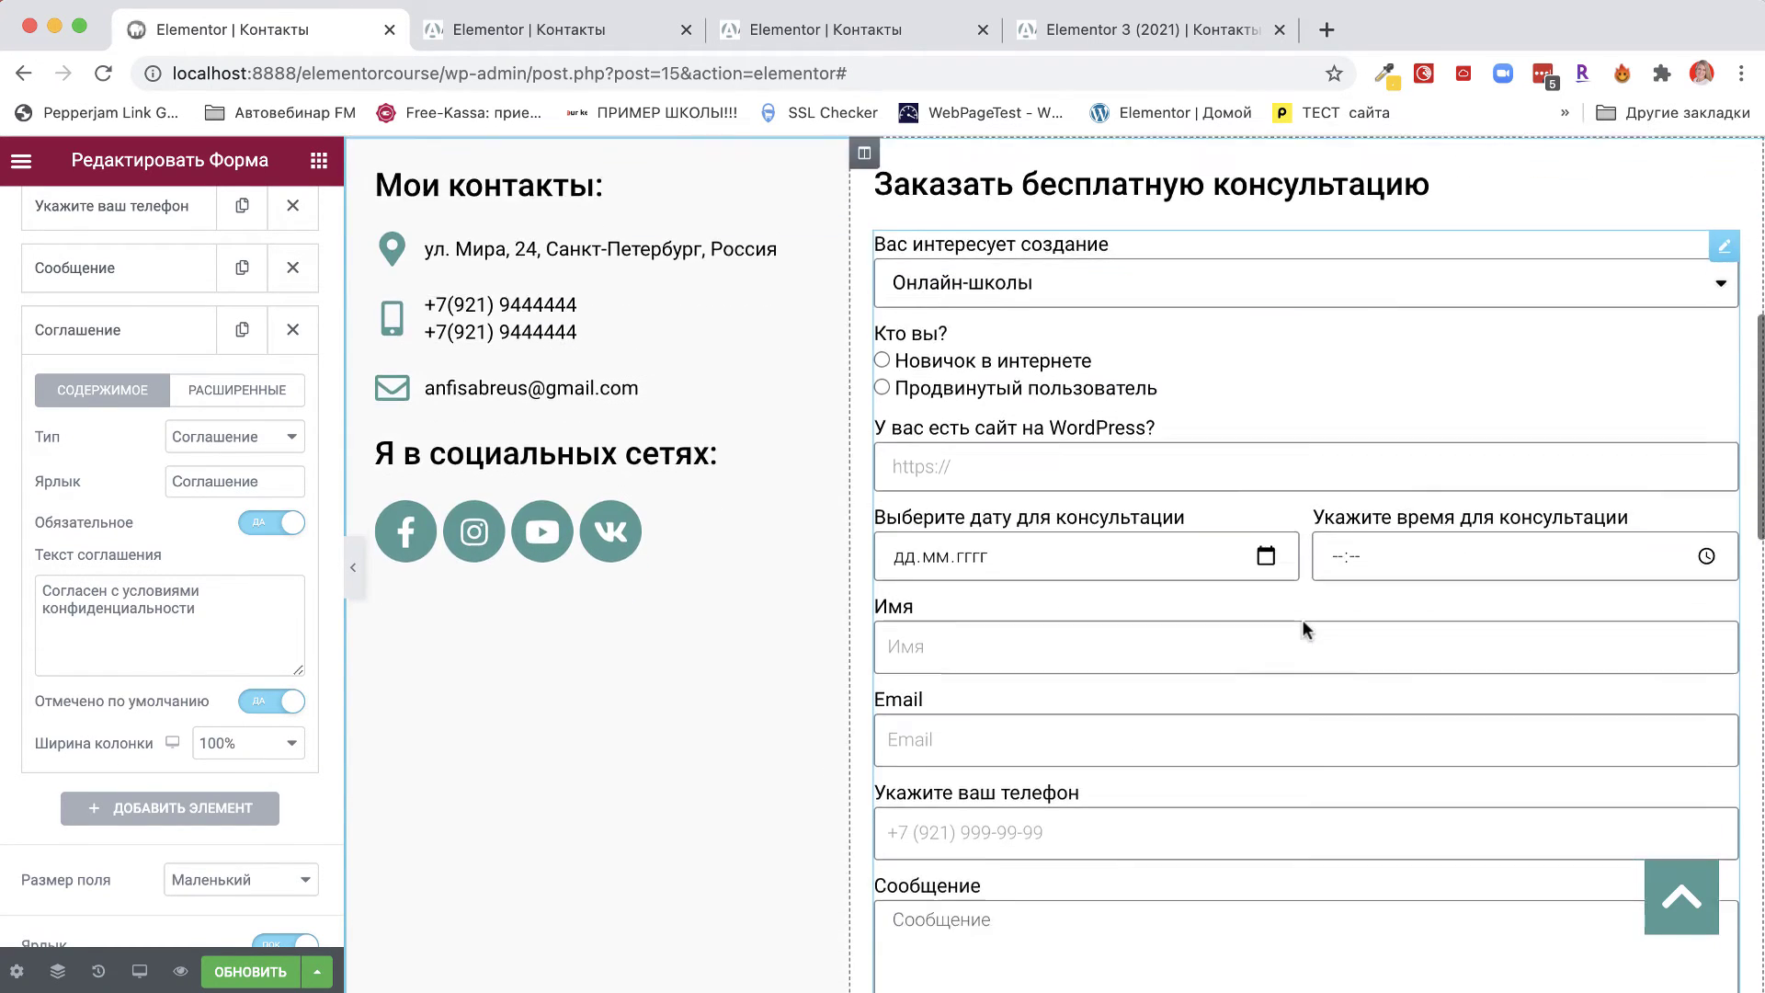
scroll(1303, 621, up, 3)
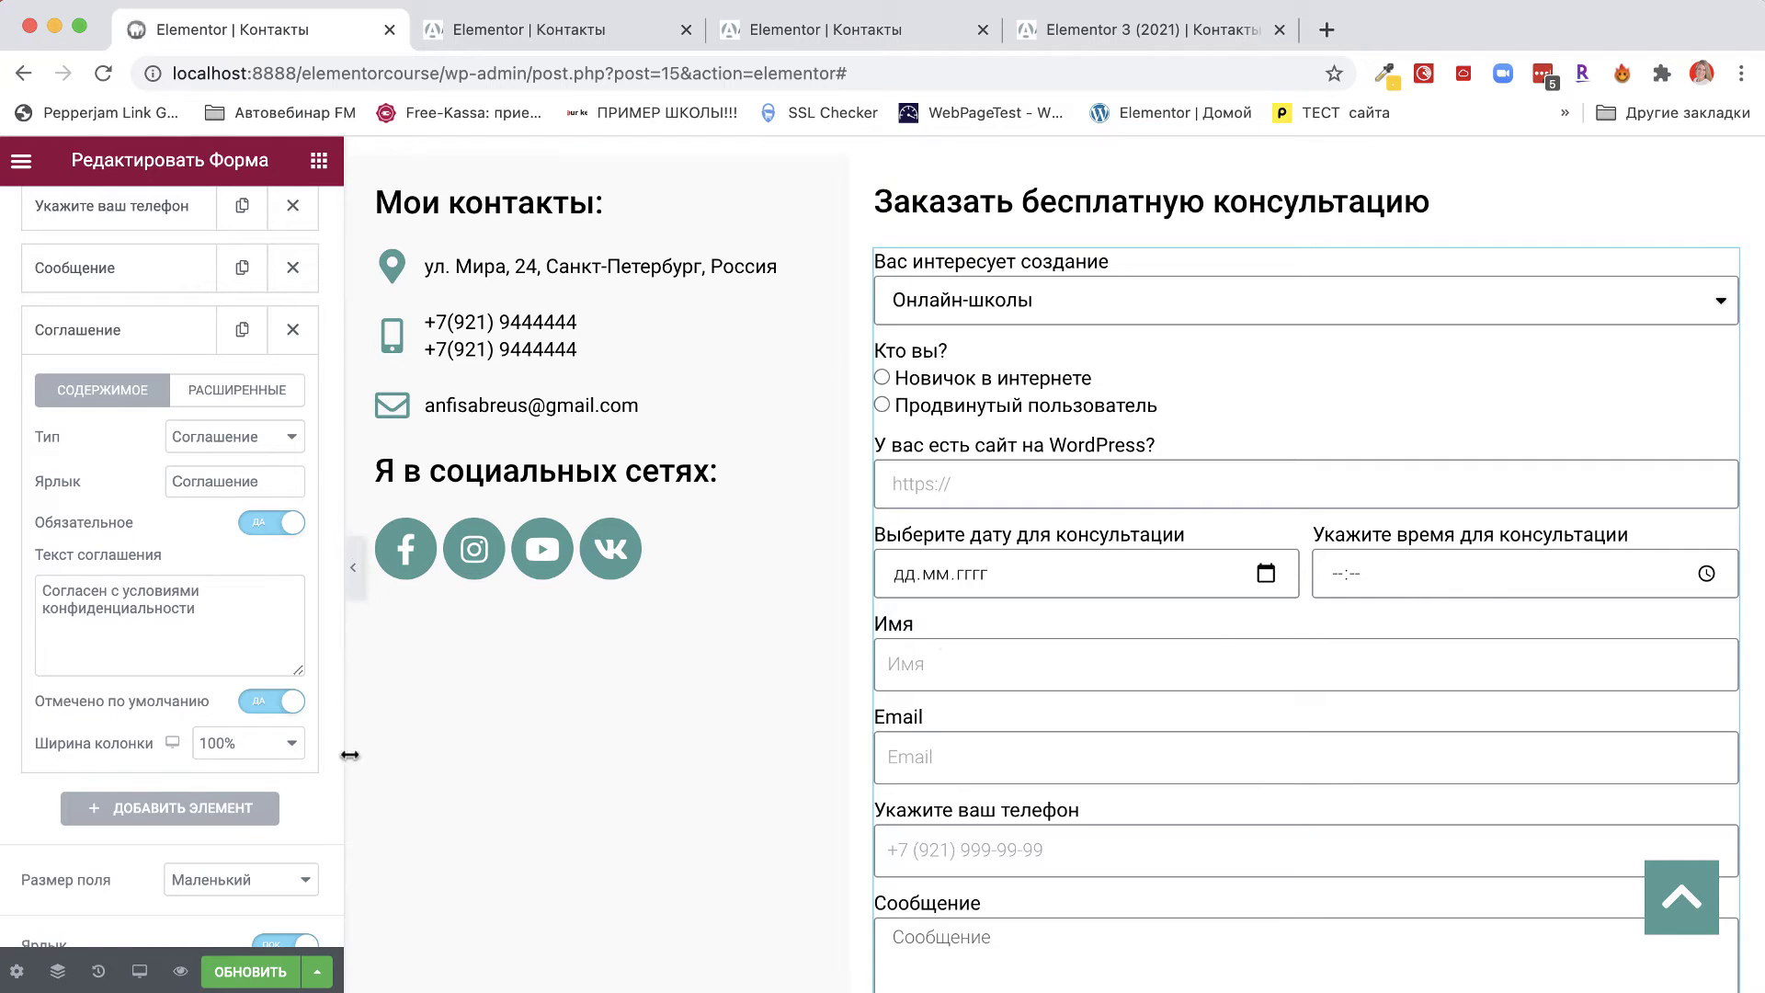
Add a new field of type Шаг.
click(160, 809)
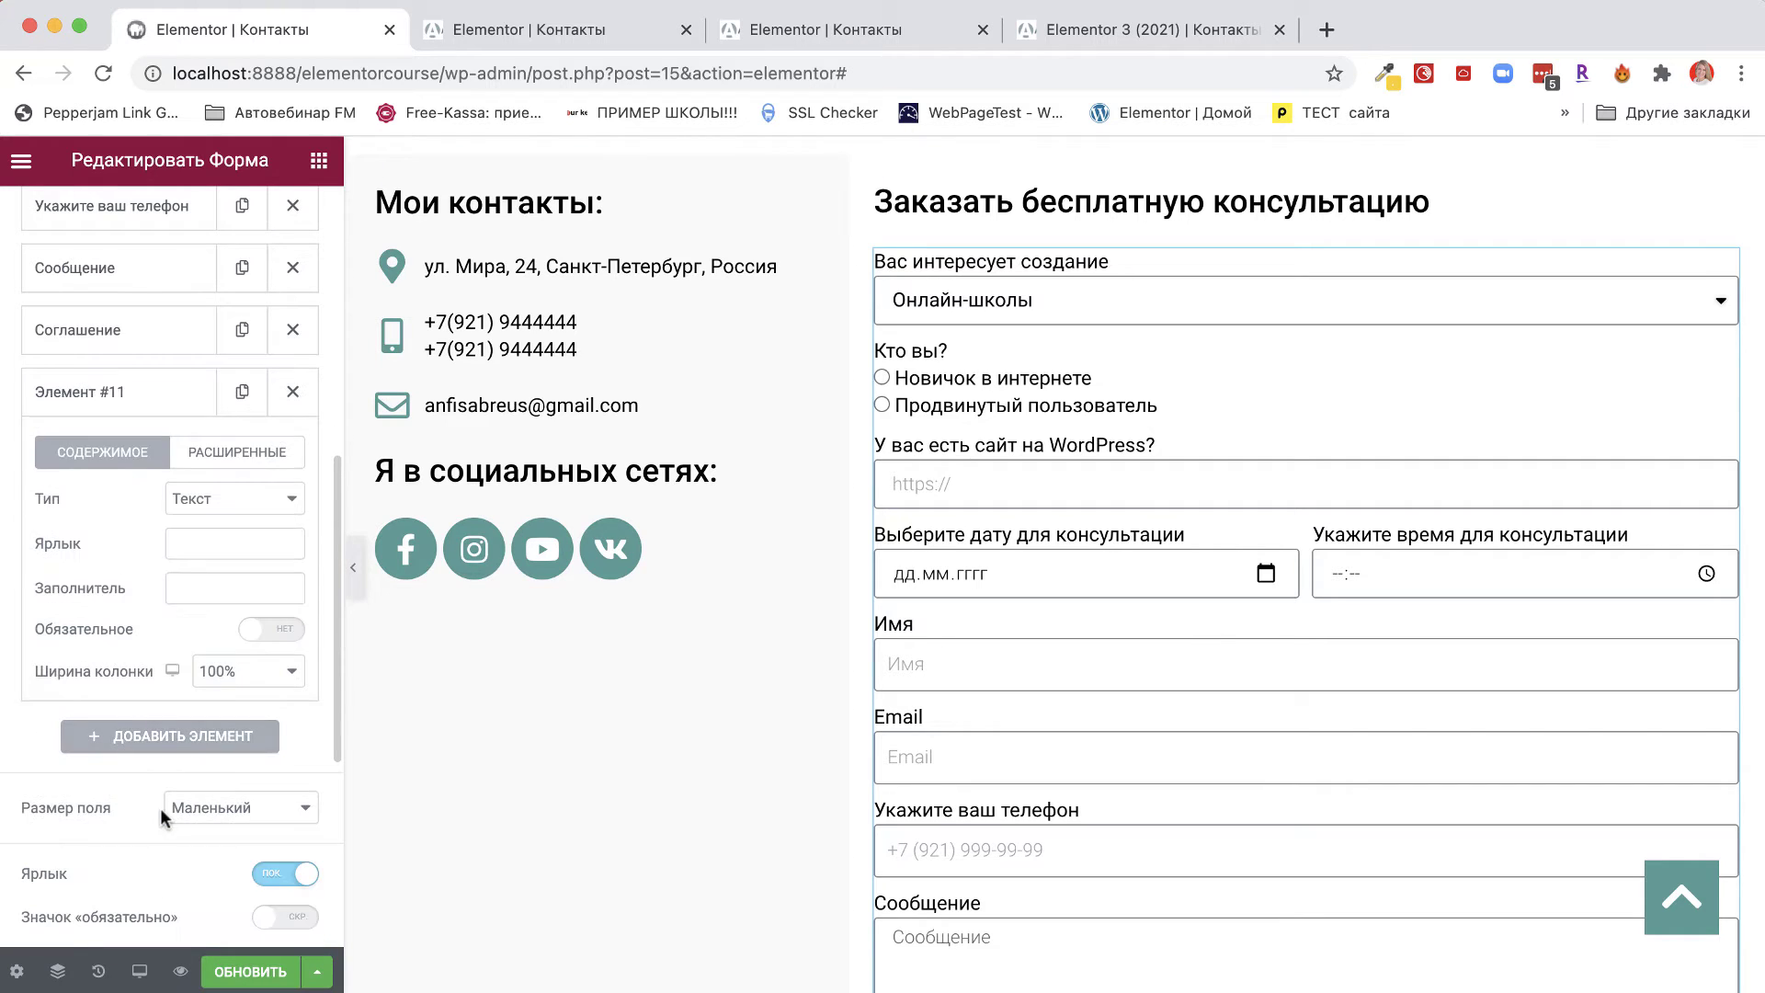
click(222, 502)
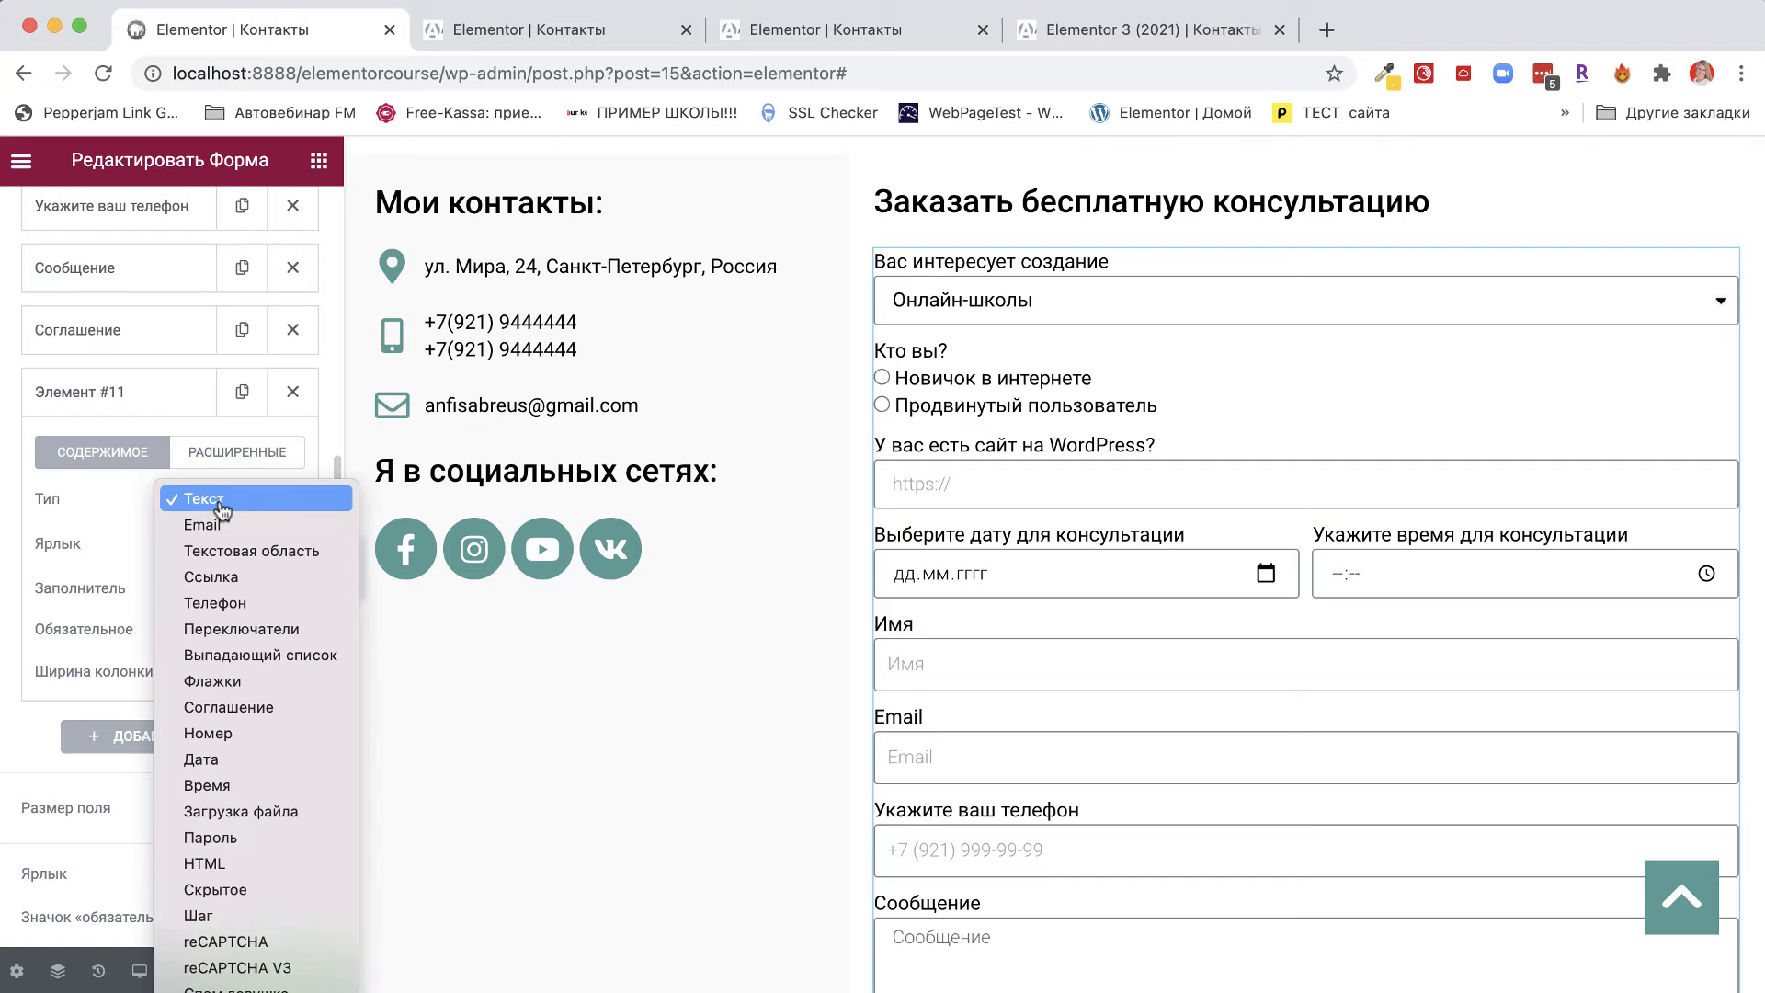
click(196, 917)
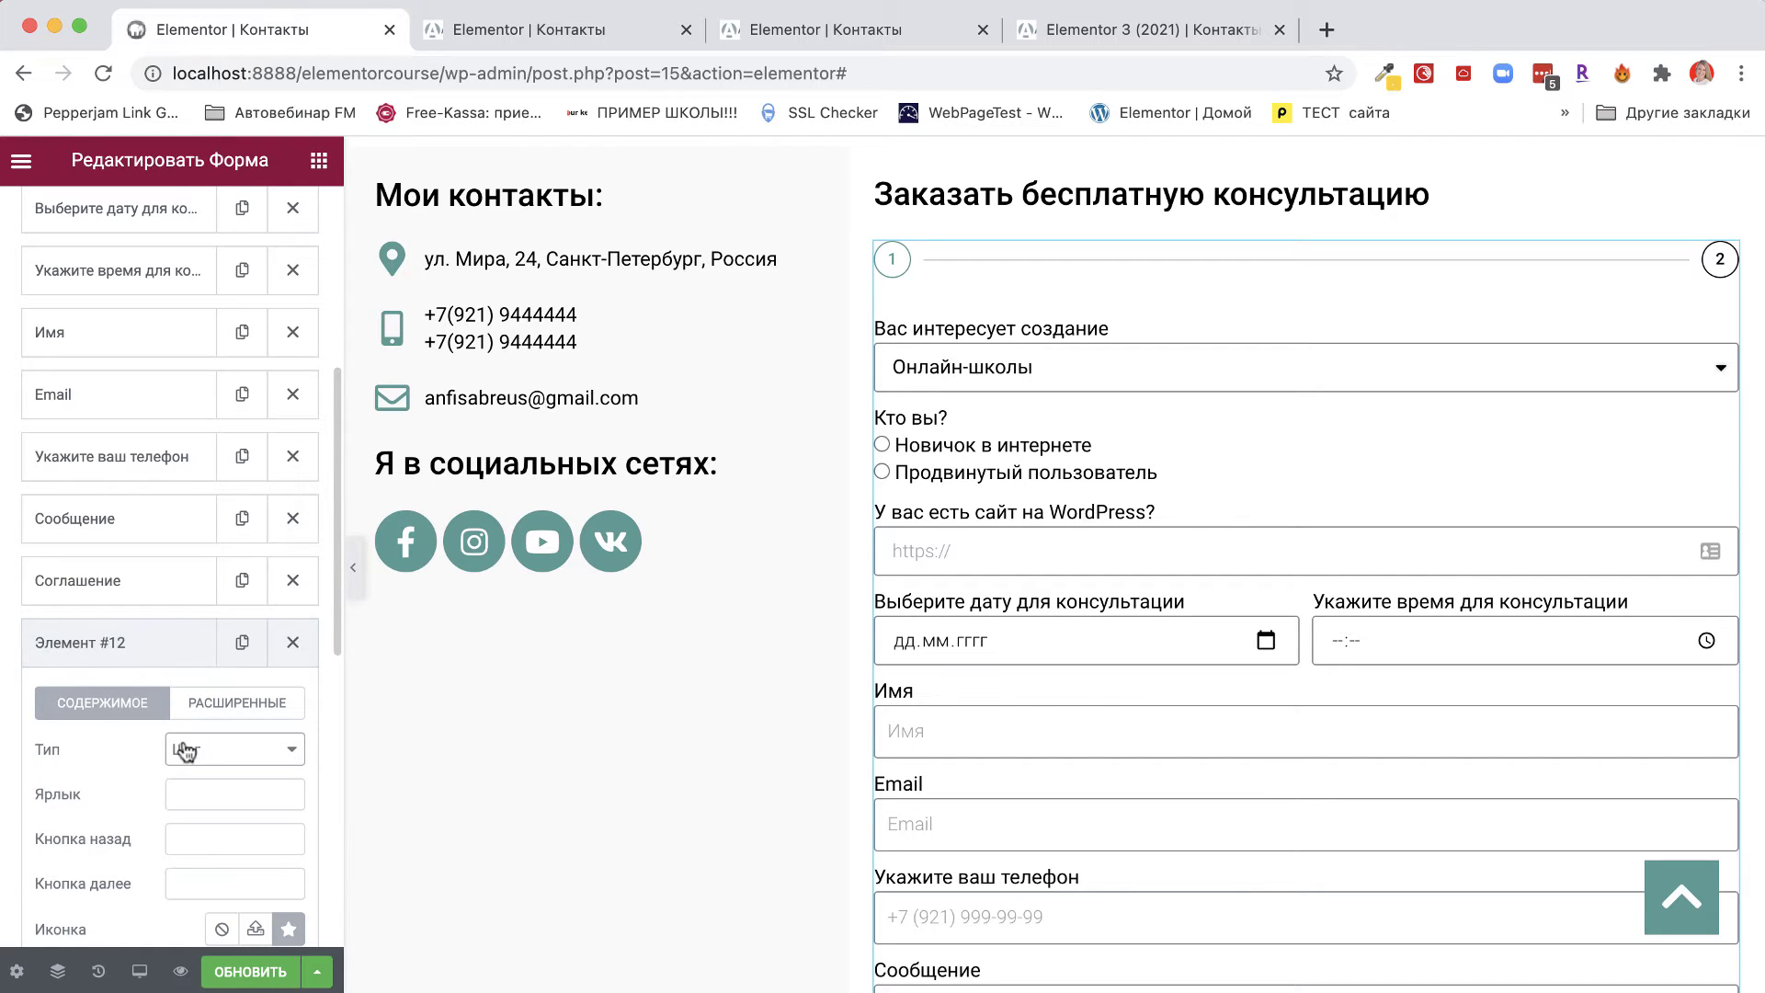
Inspect the settings of the Элемент #1 and Элемент #12 step items.
scroll(163, 726, up, 5)
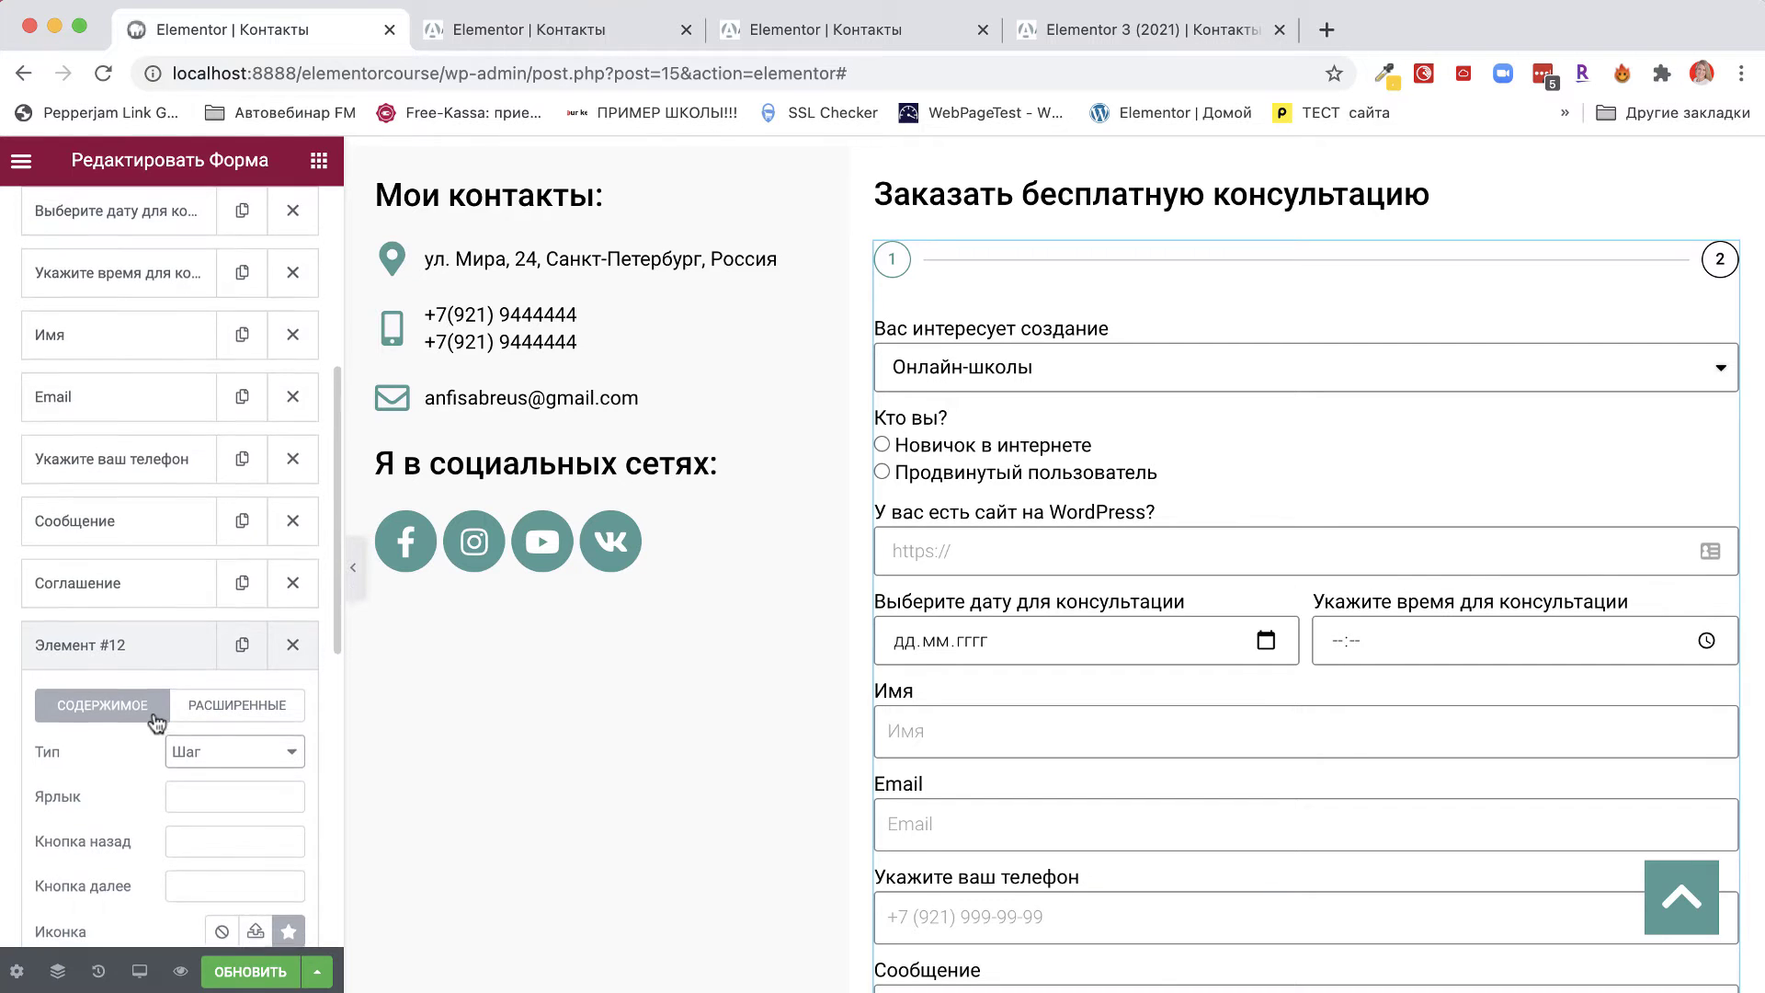
scroll(156, 723, up, 1)
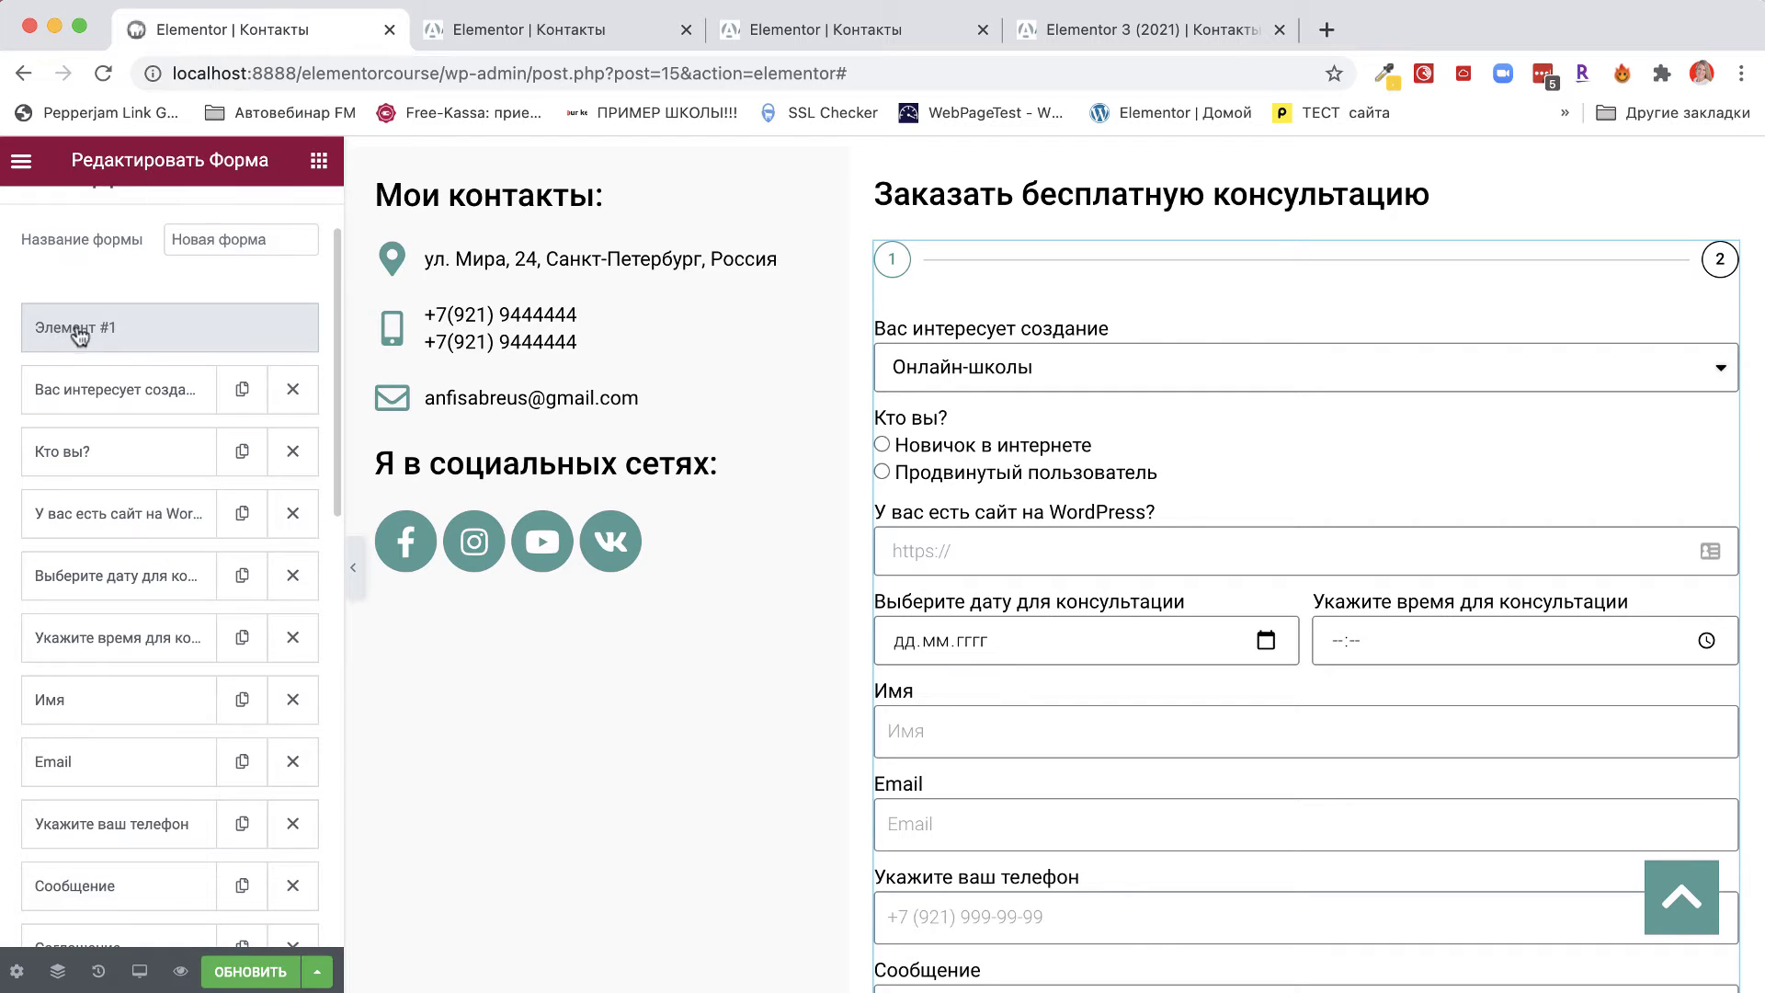
drag(81, 340, 87, 343)
click(77, 337)
click(75, 338)
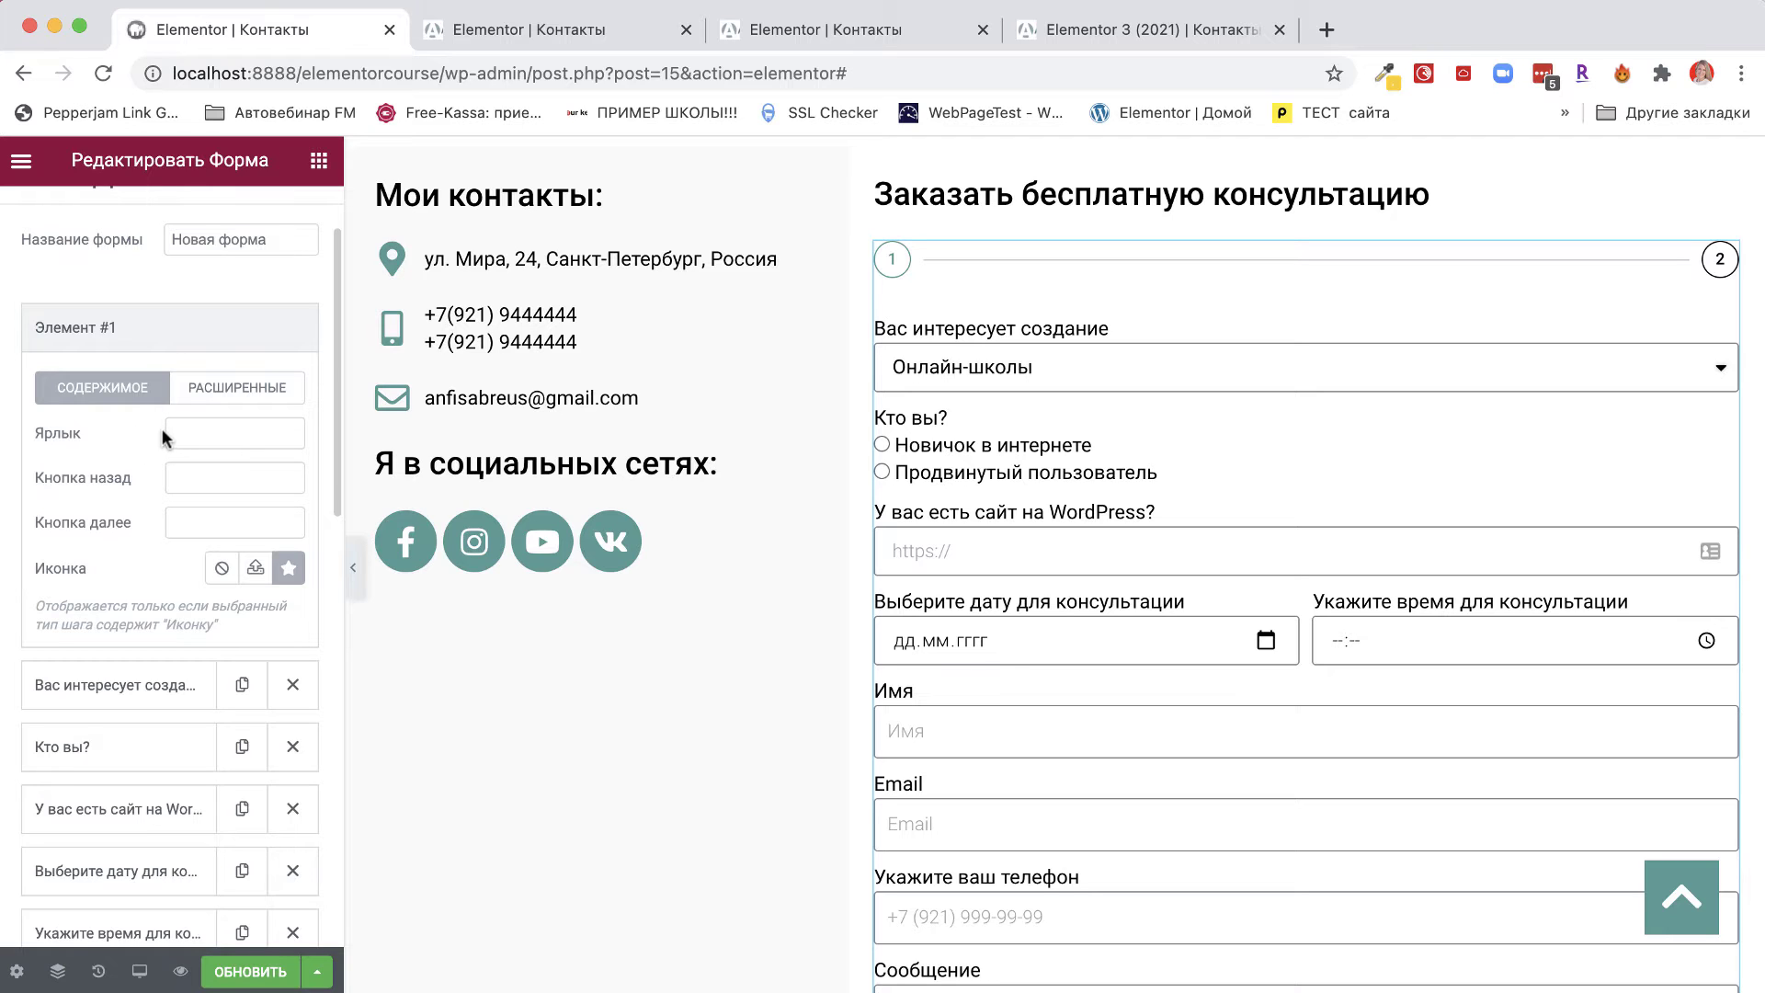
click(124, 340)
scroll(134, 570, down, 7)
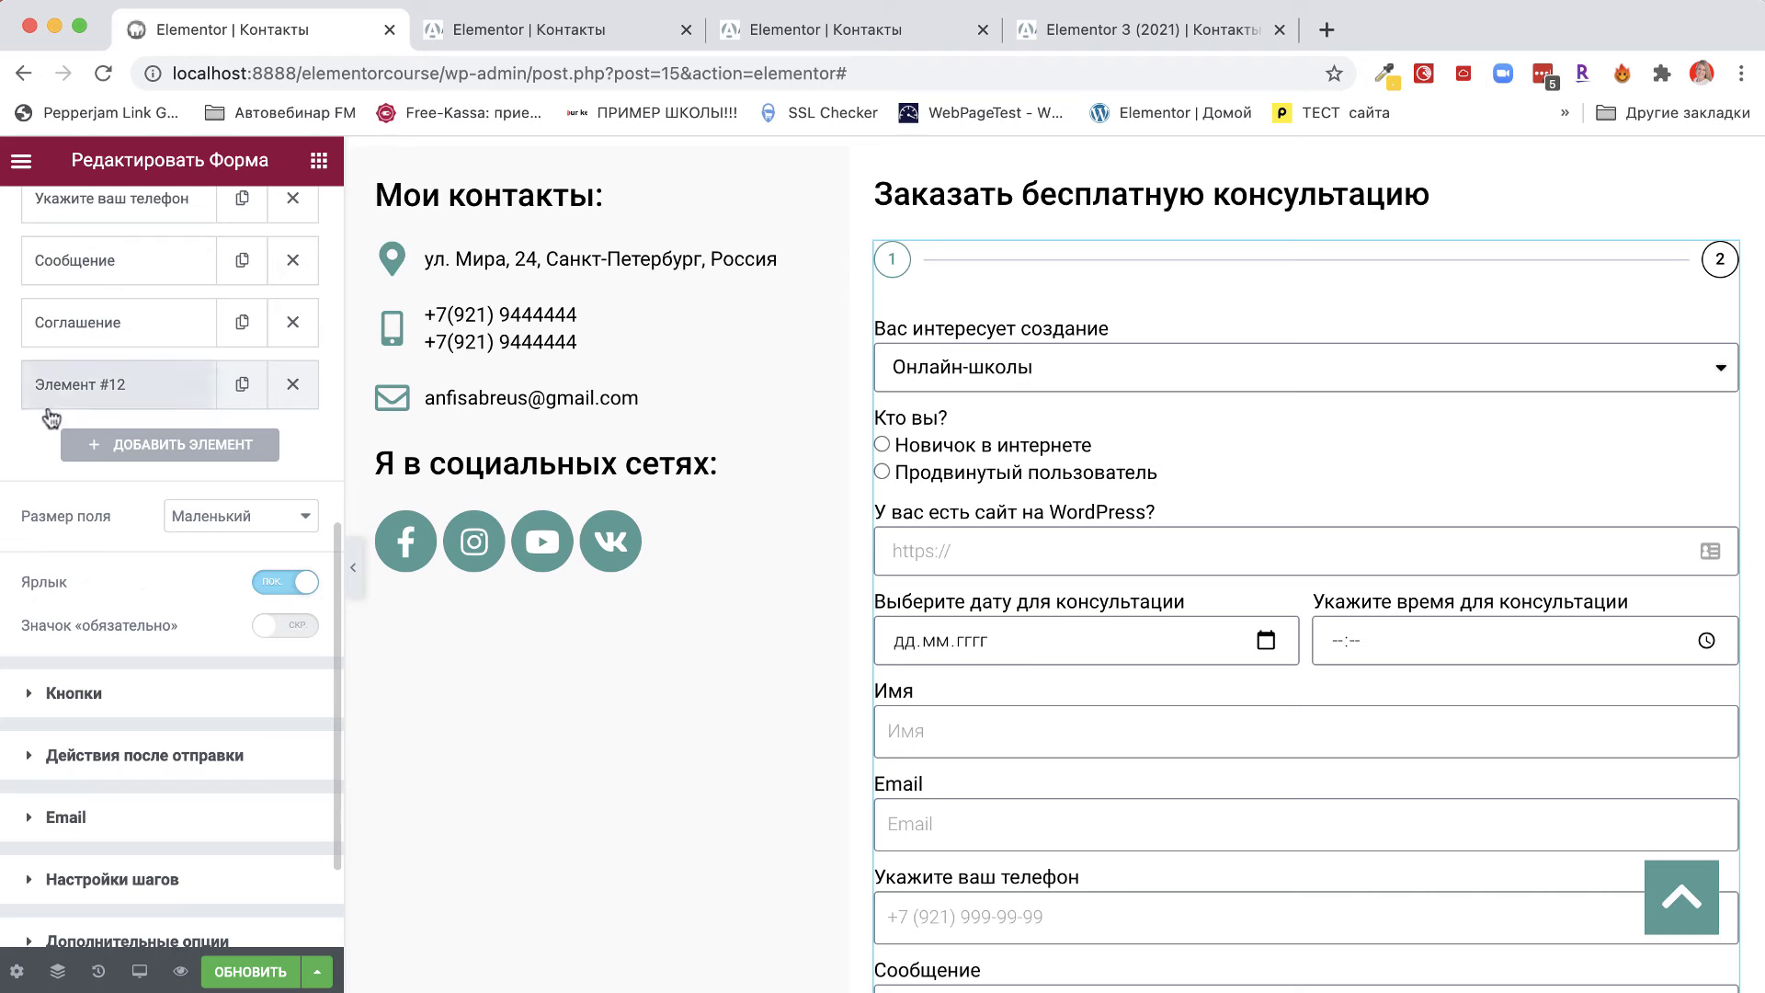
click(81, 386)
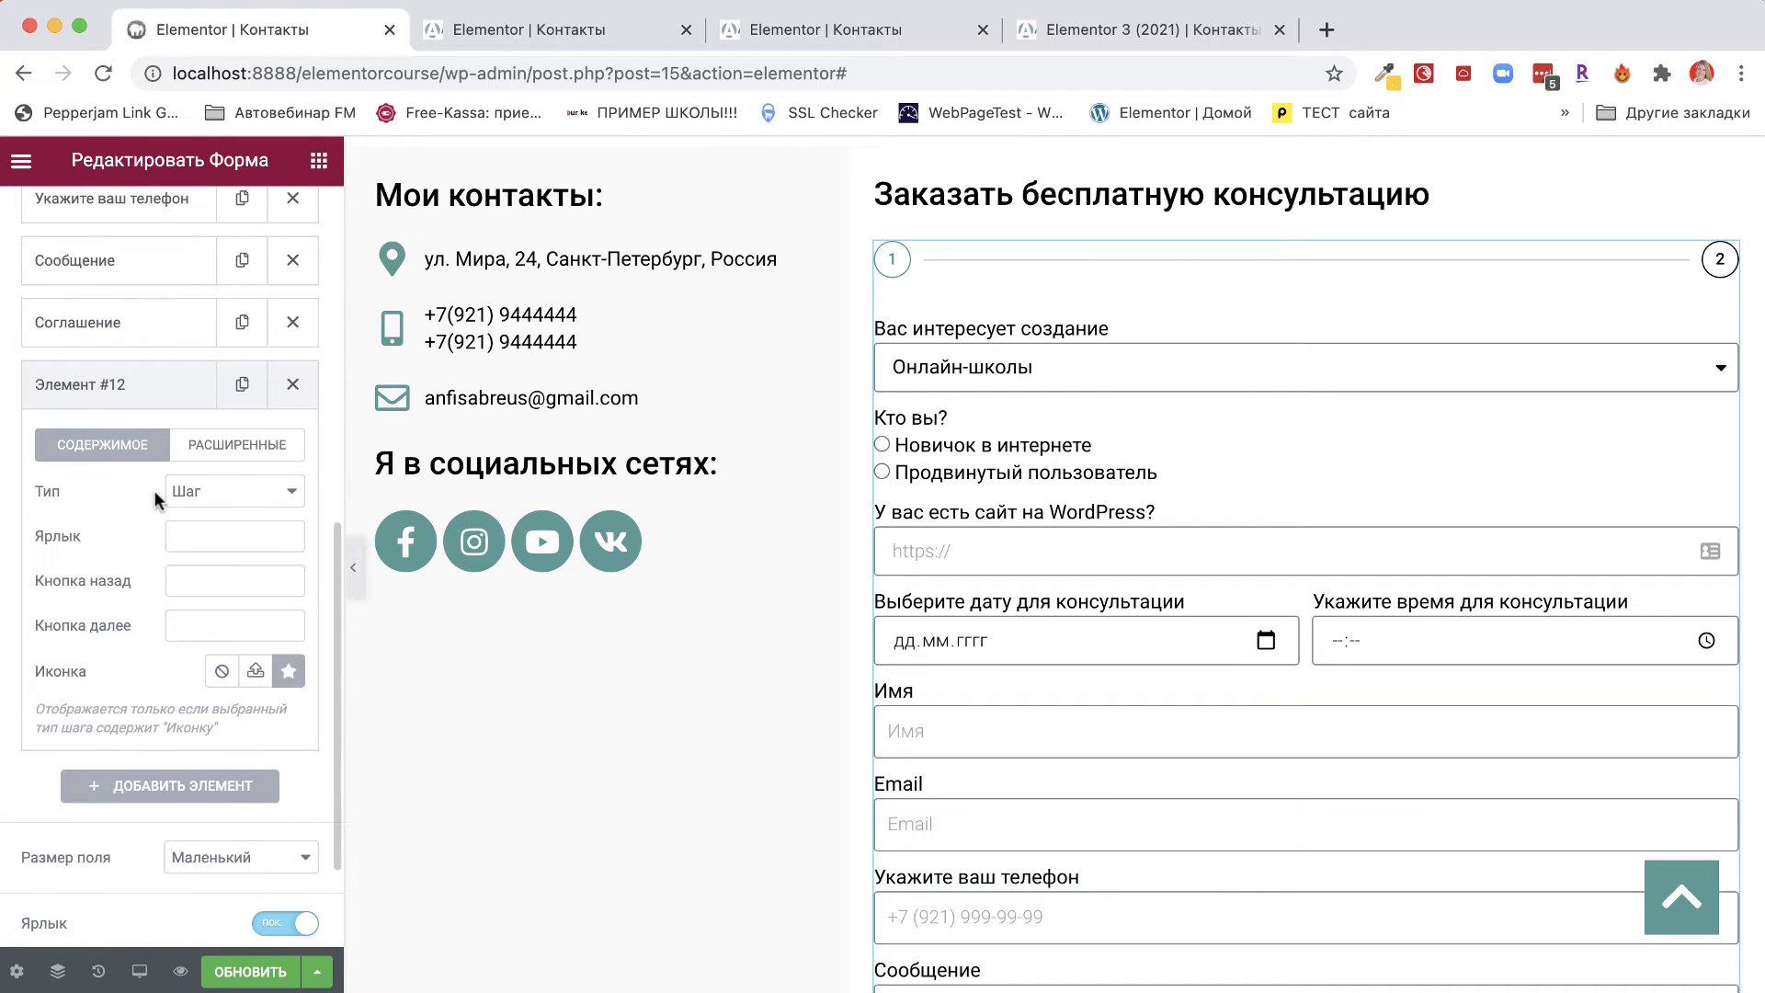
scroll(155, 489, up, 10)
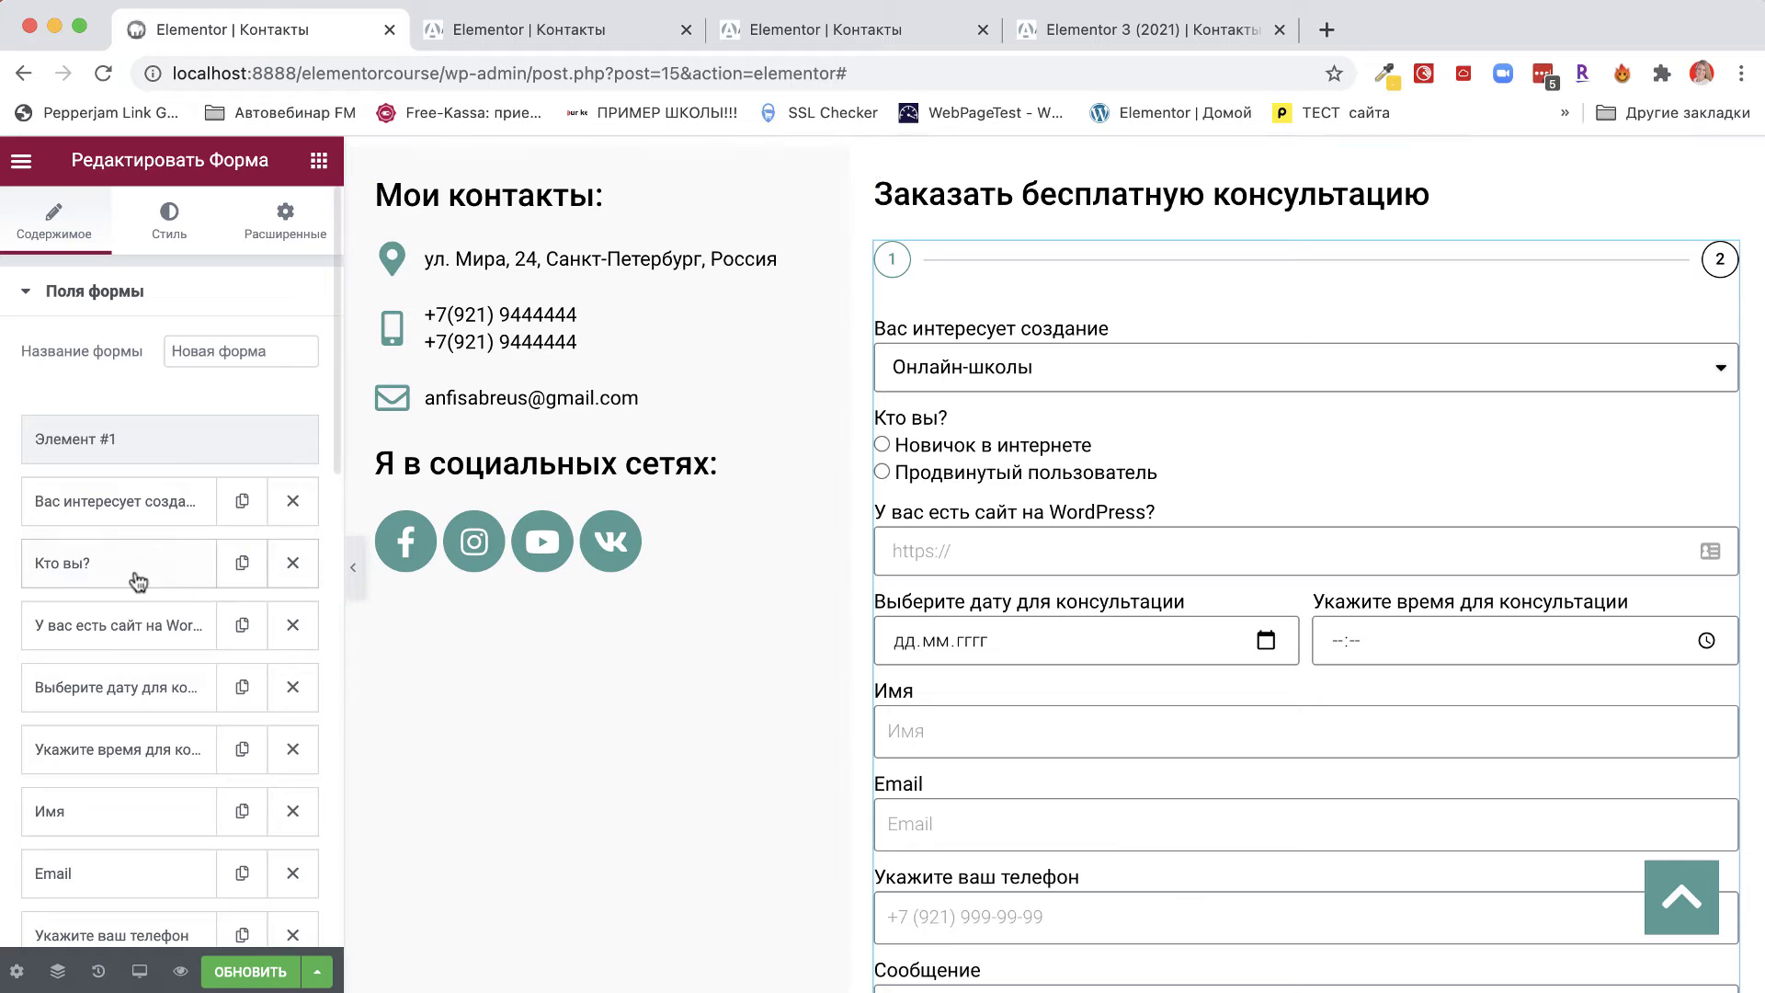
Label the first step element 'Шаг 1'.
click(79, 443)
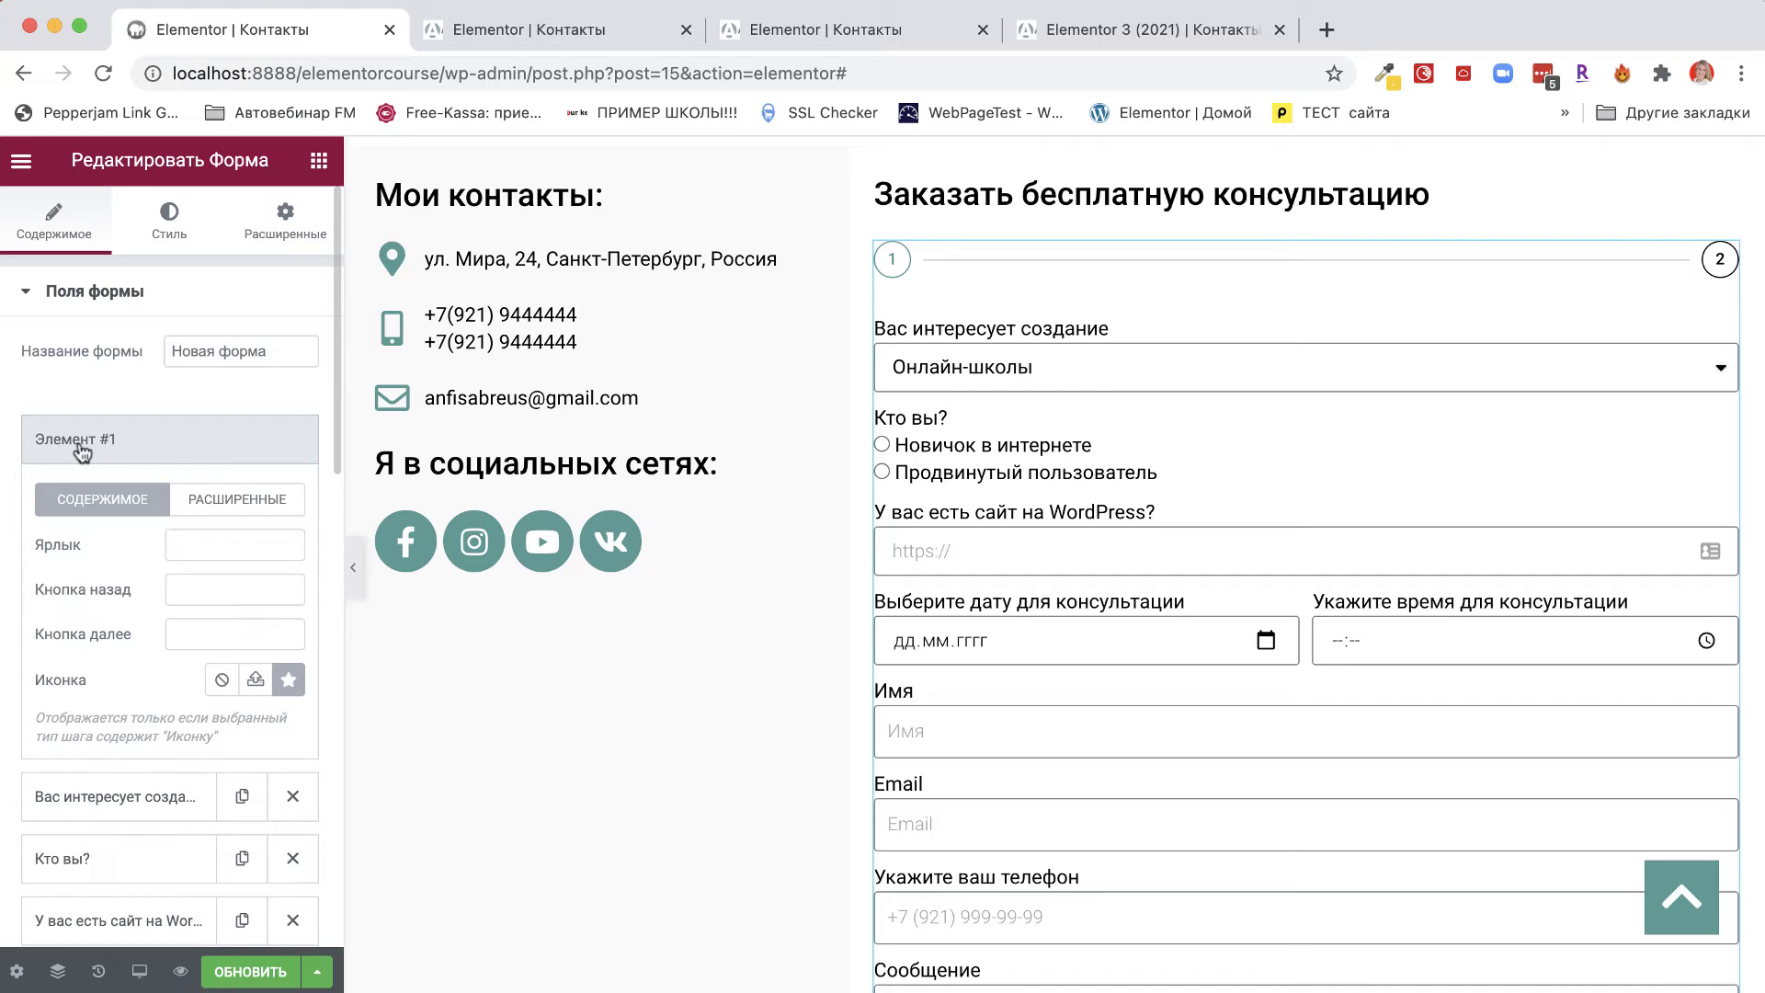
click(203, 546)
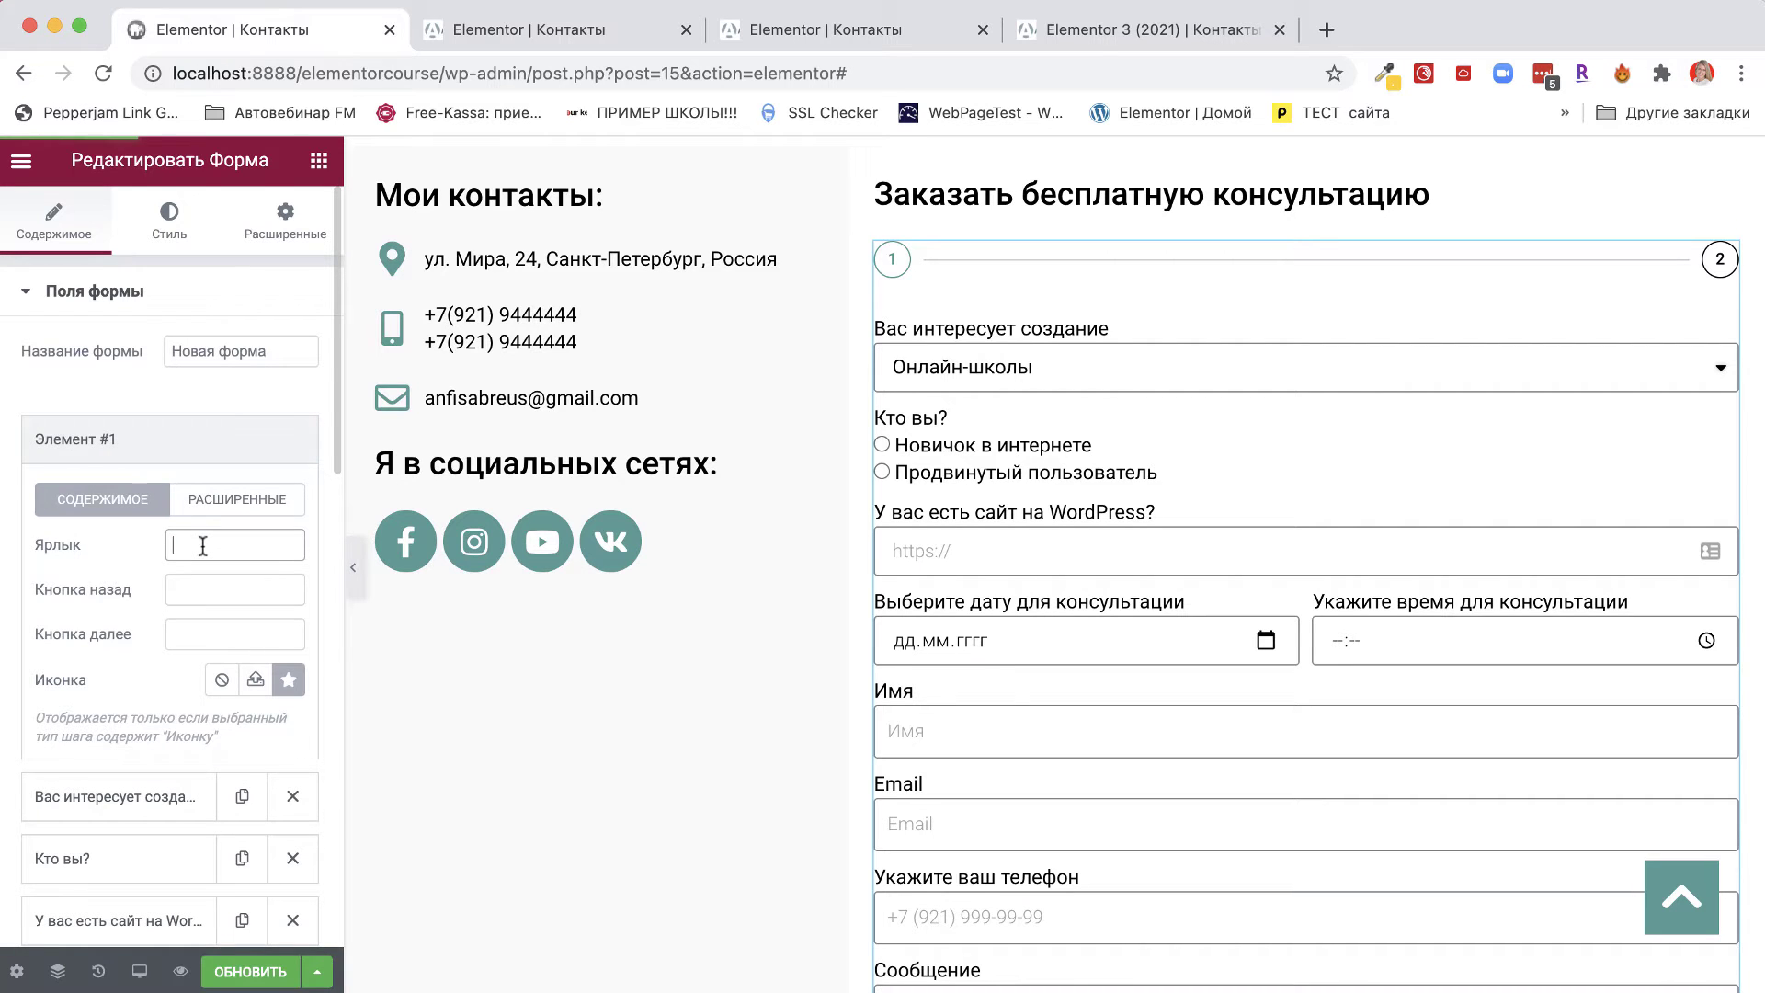
text(If)
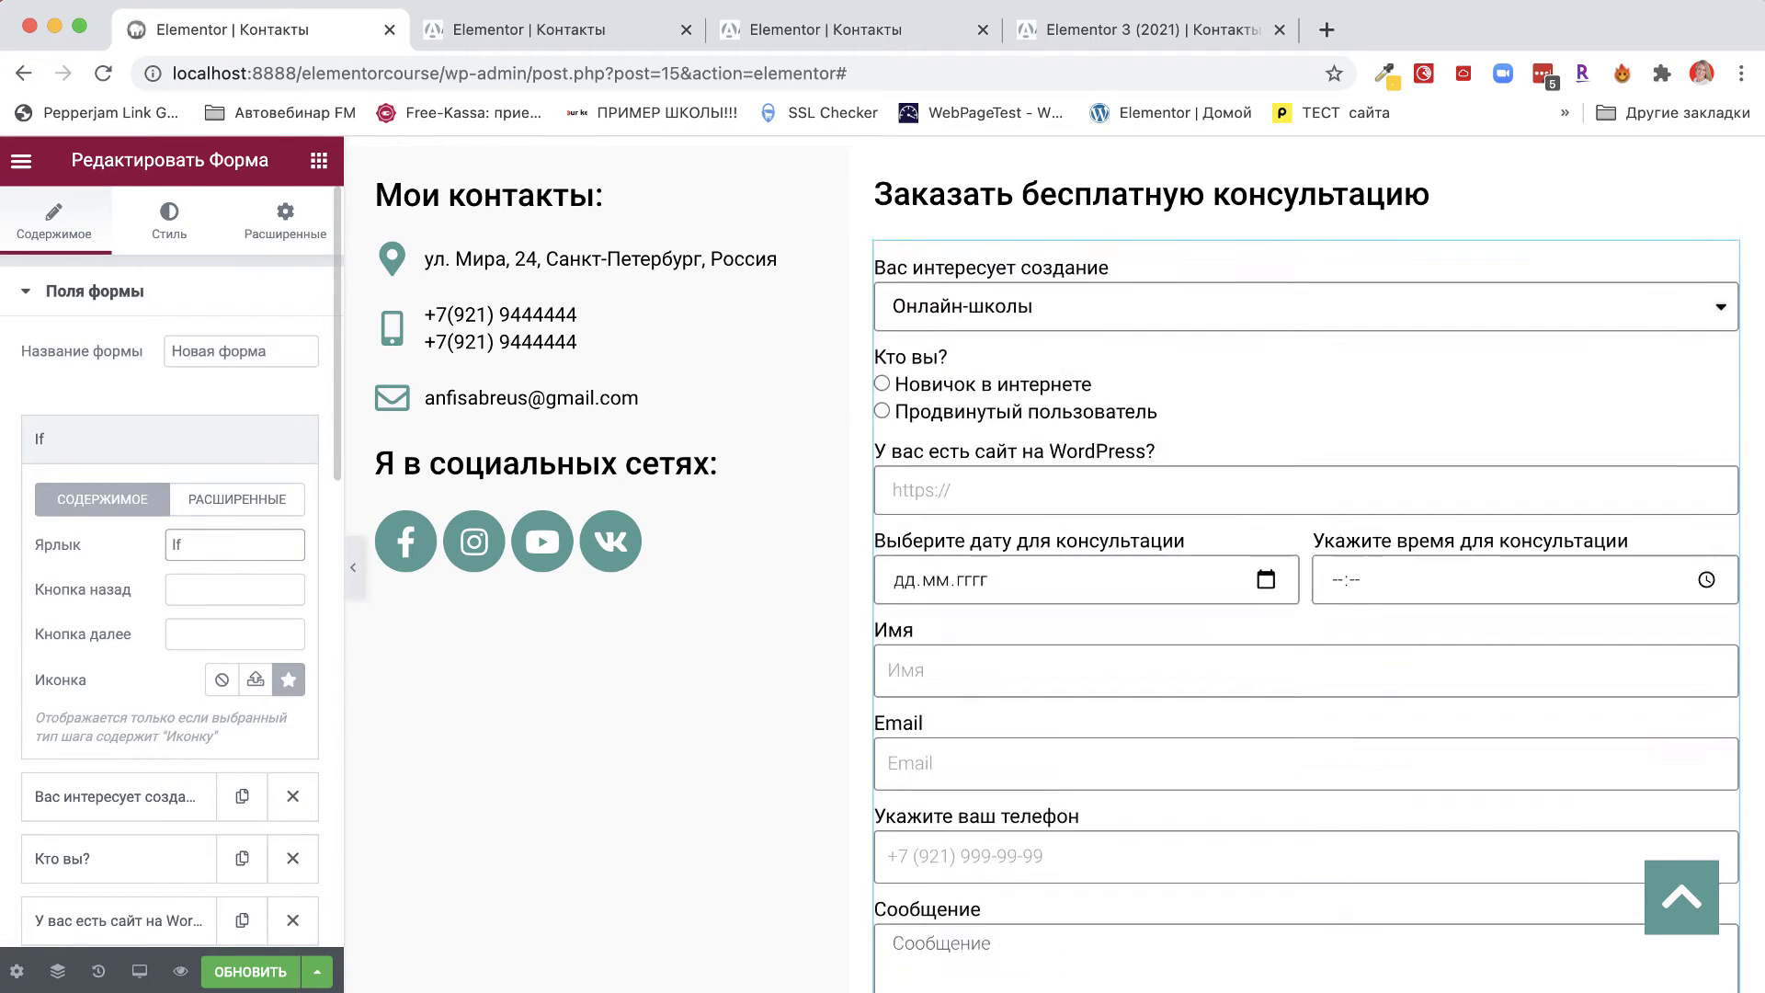
key(BackSpace)
key(BackSpace)
text(Шаг 1)
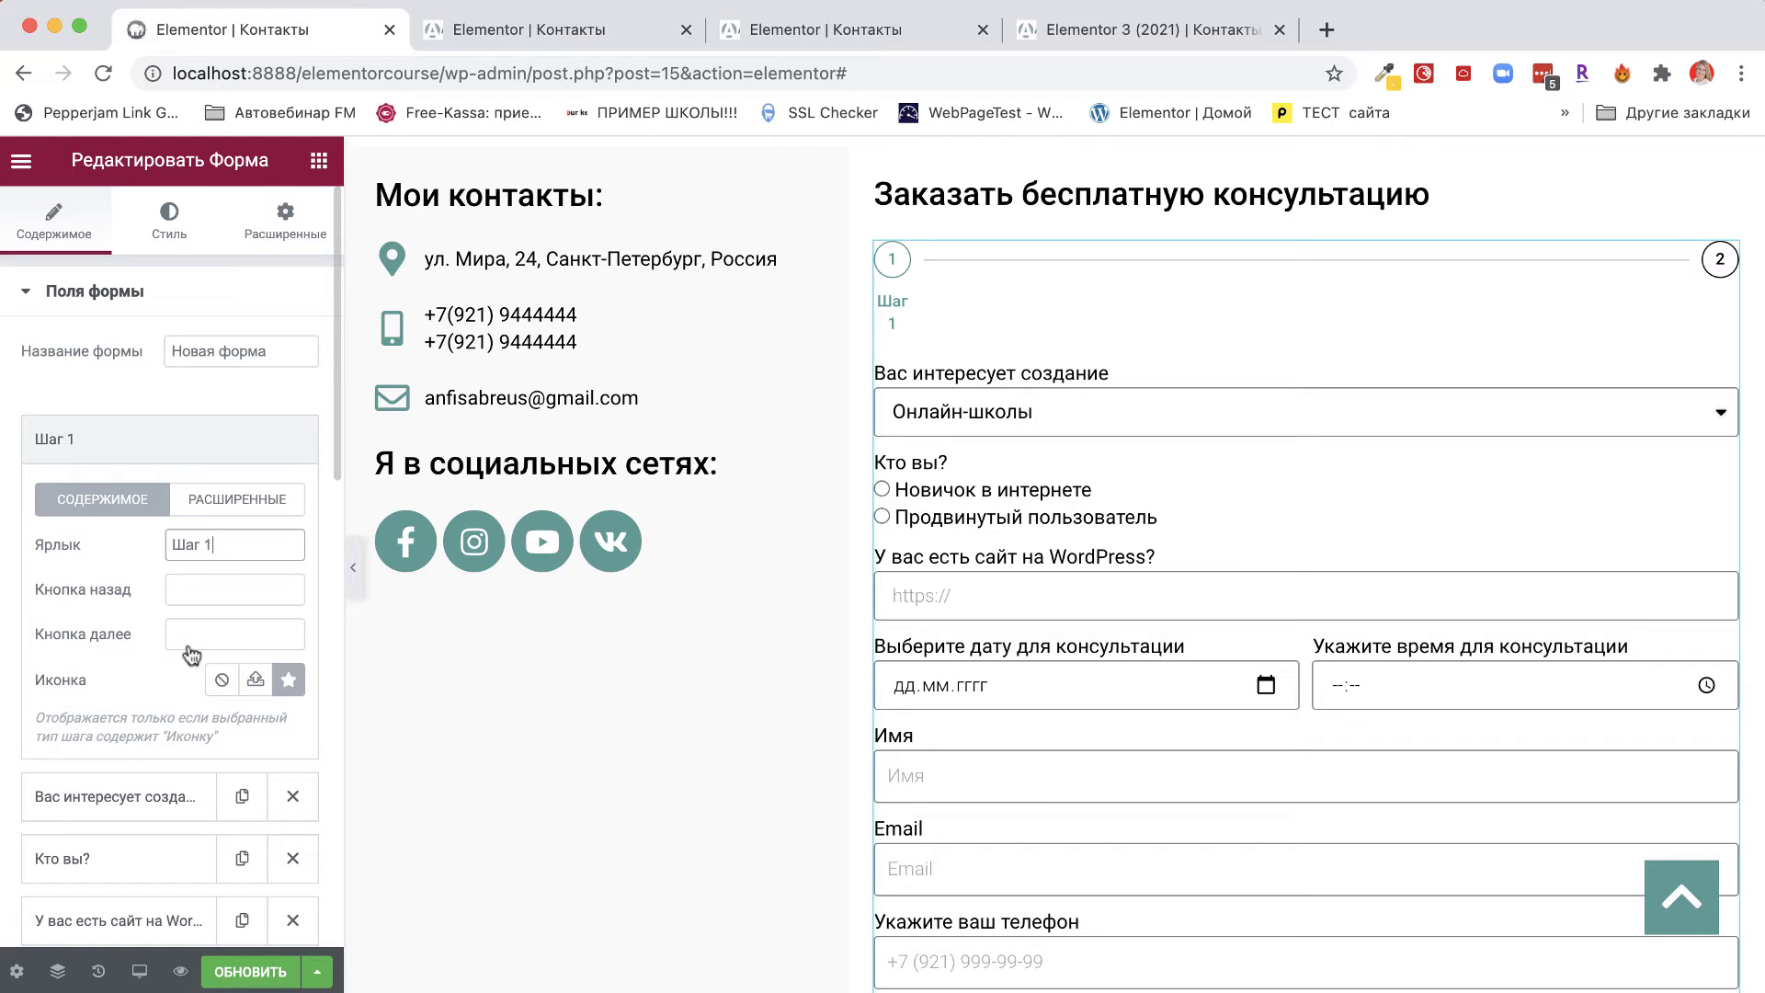
scroll(158, 679, down, 12)
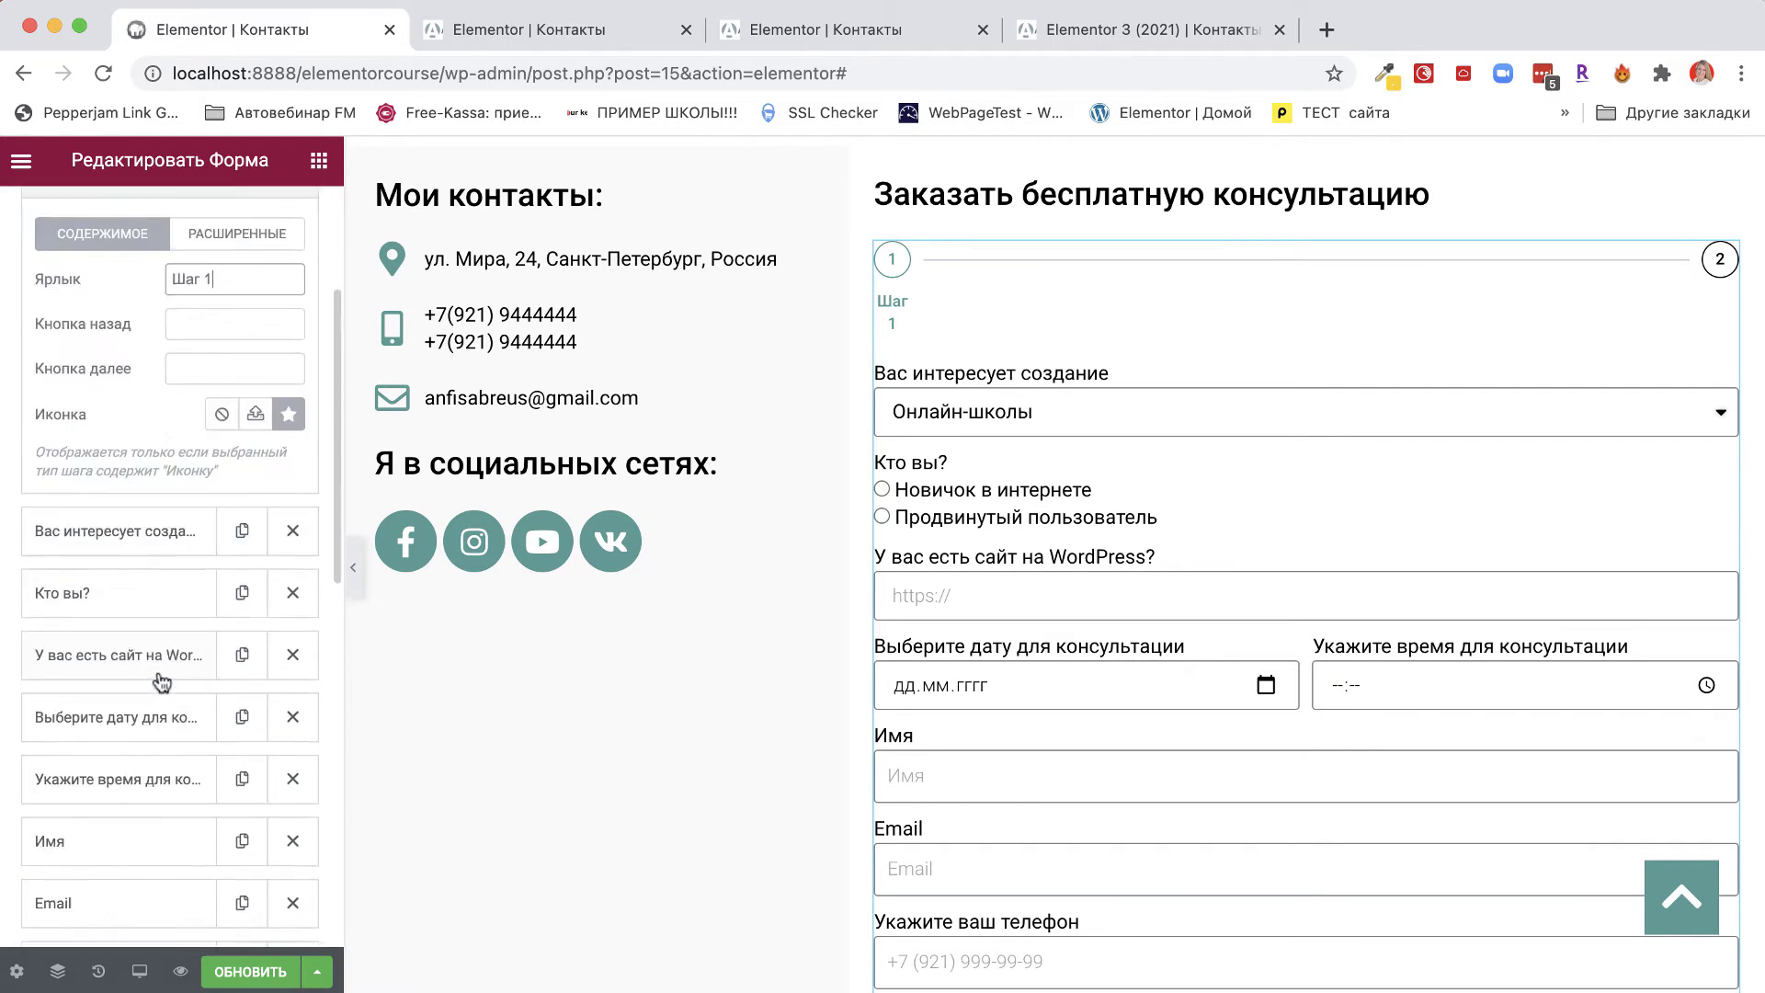
scroll(158, 676, up, 4)
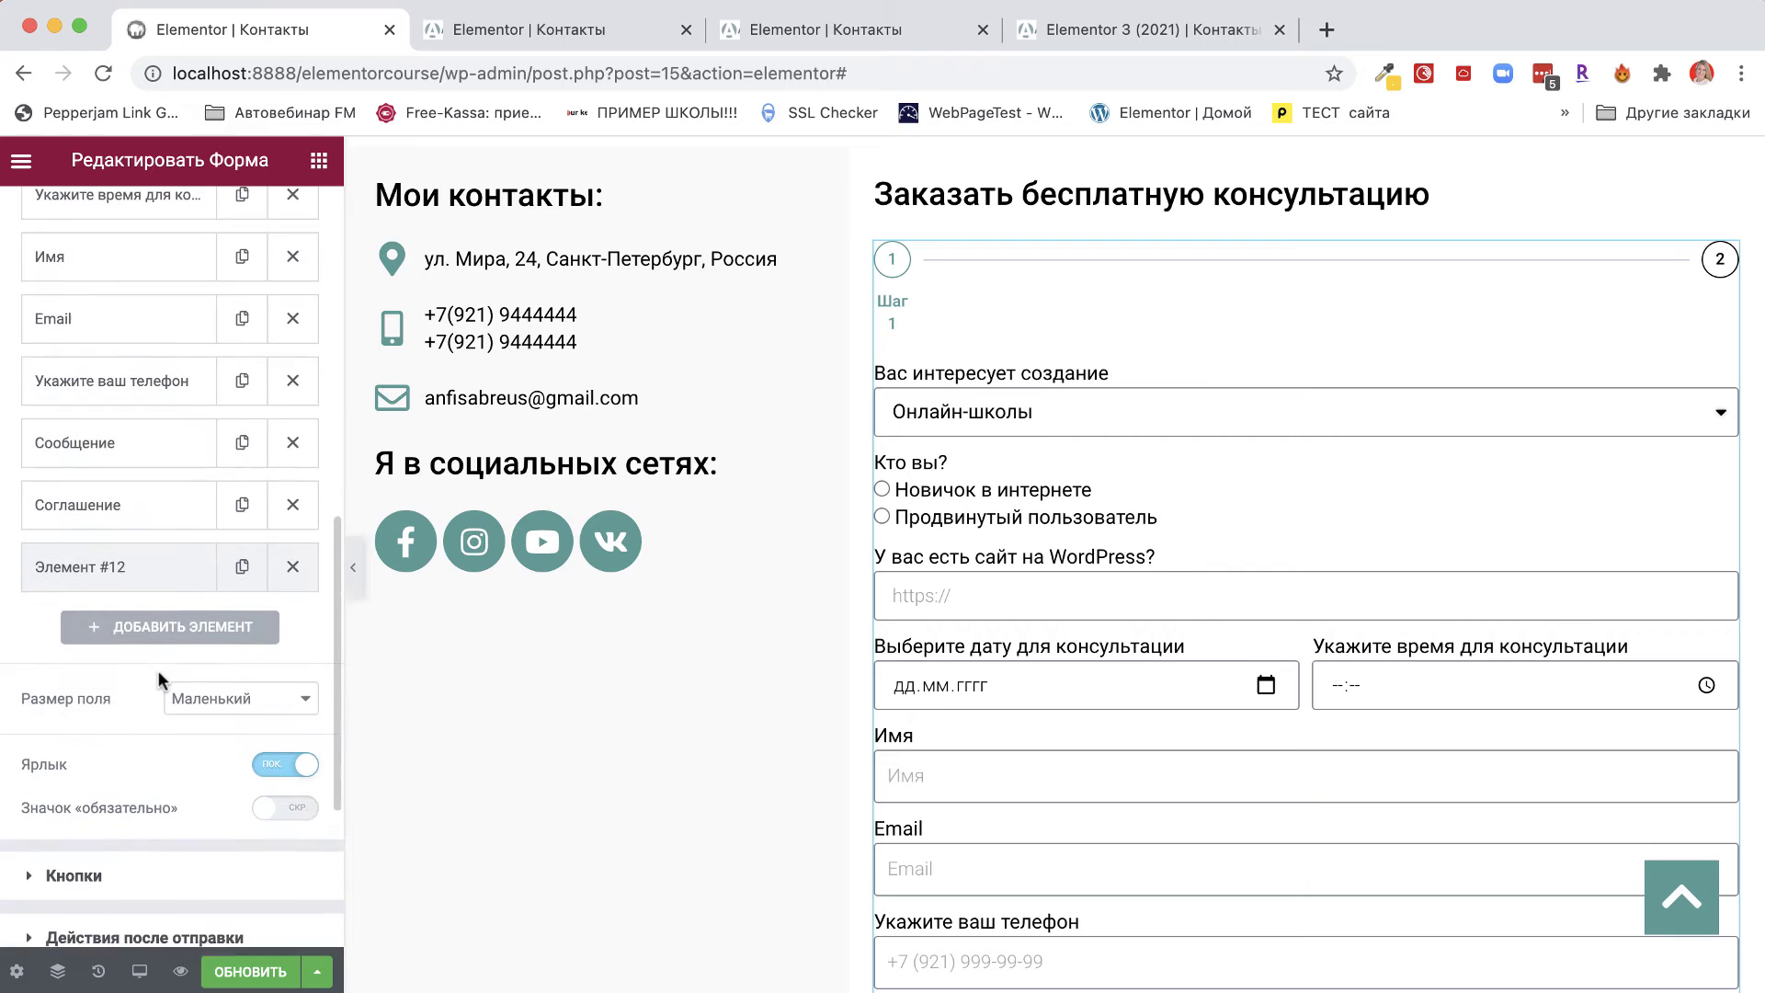
Label the second step element 'Шаг 2'.
click(81, 575)
click(192, 430)
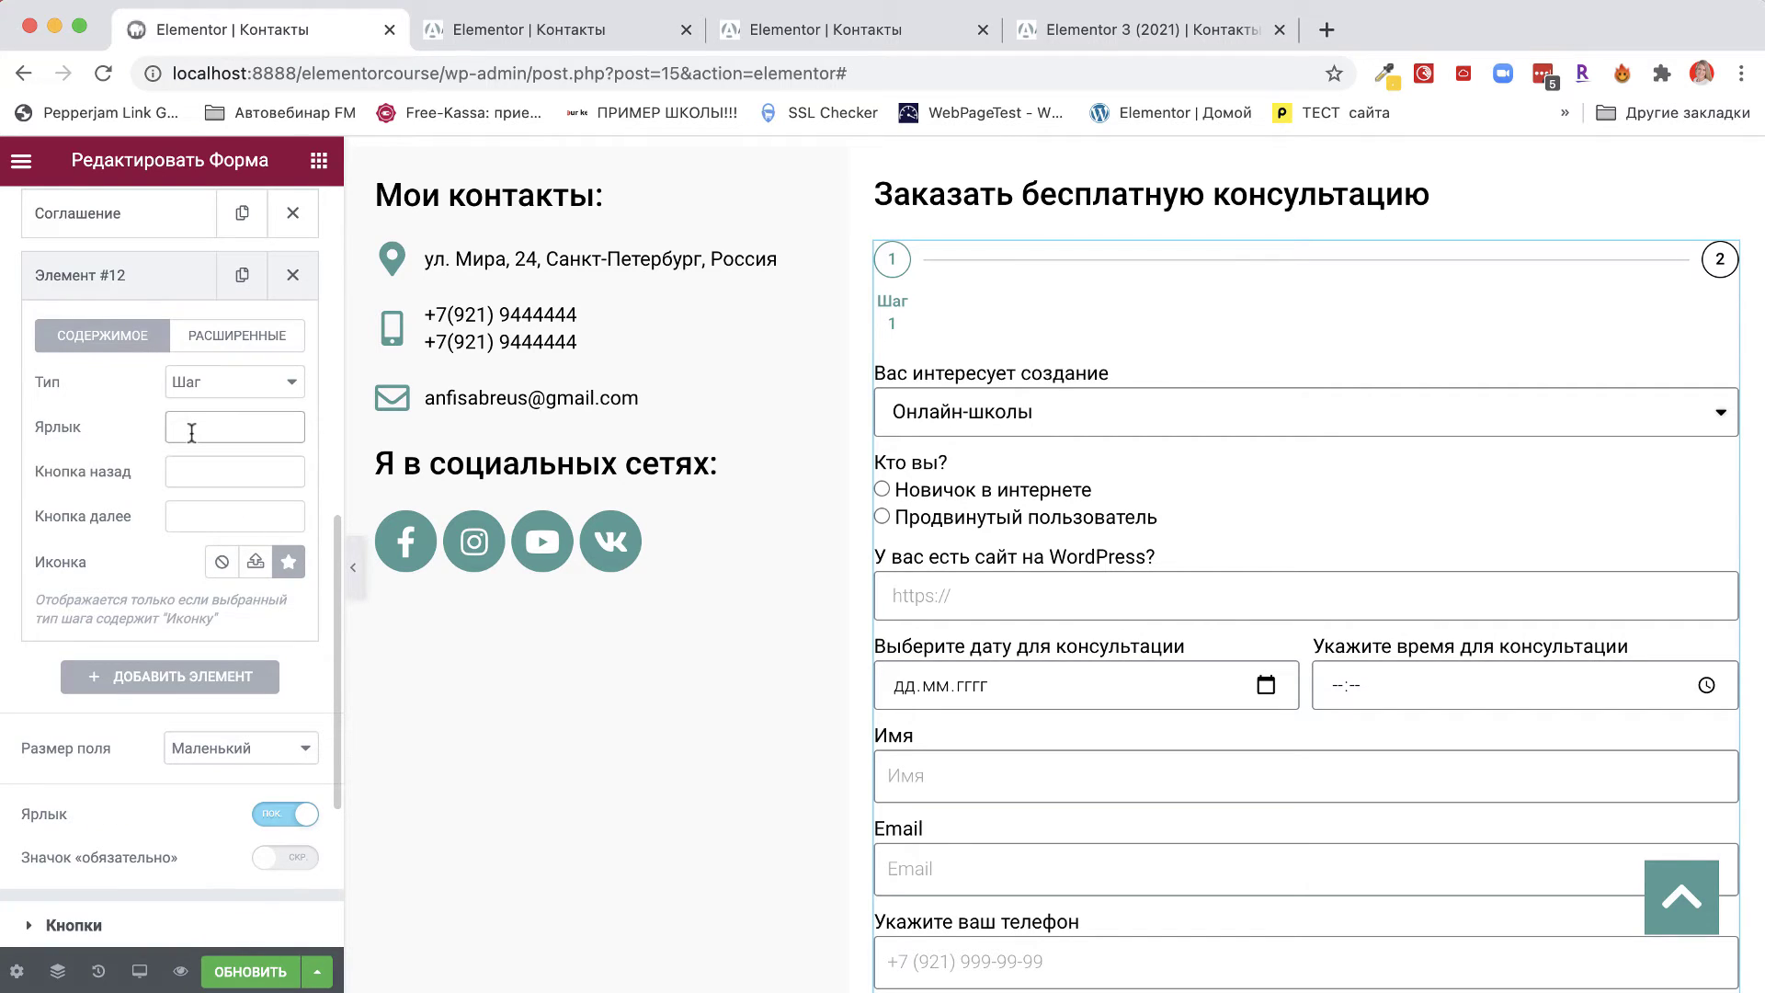
text(Шаг2)
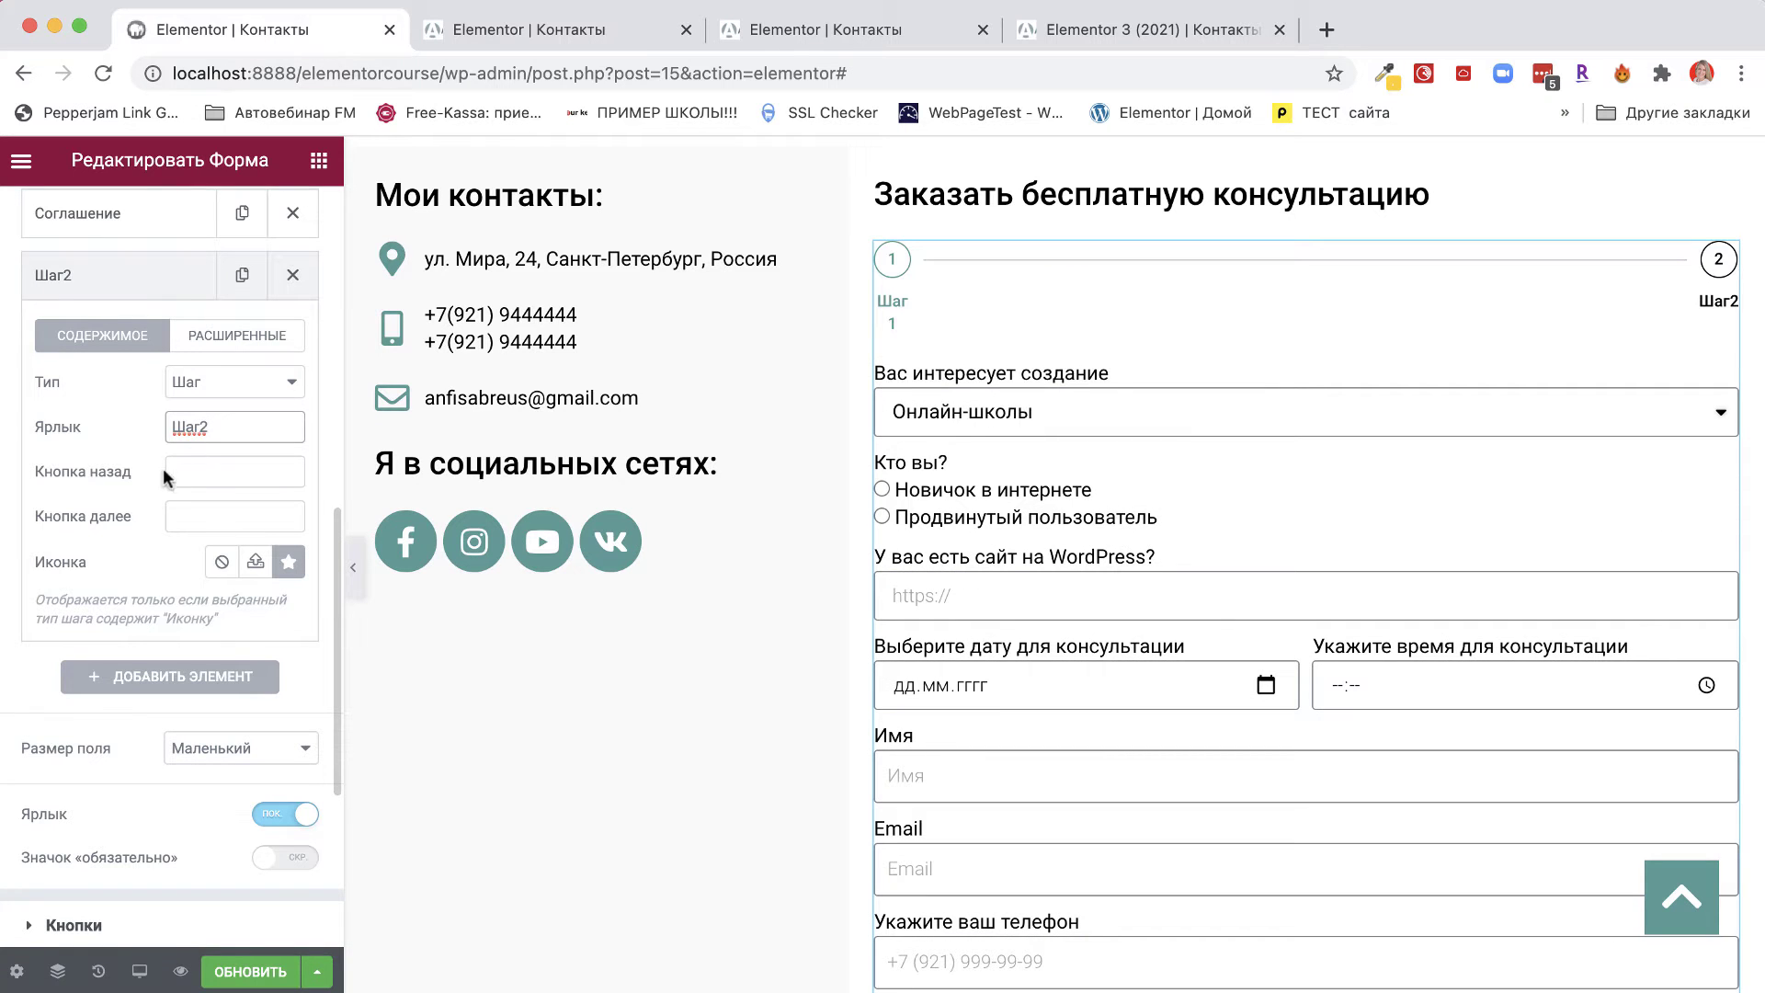
click(200, 428)
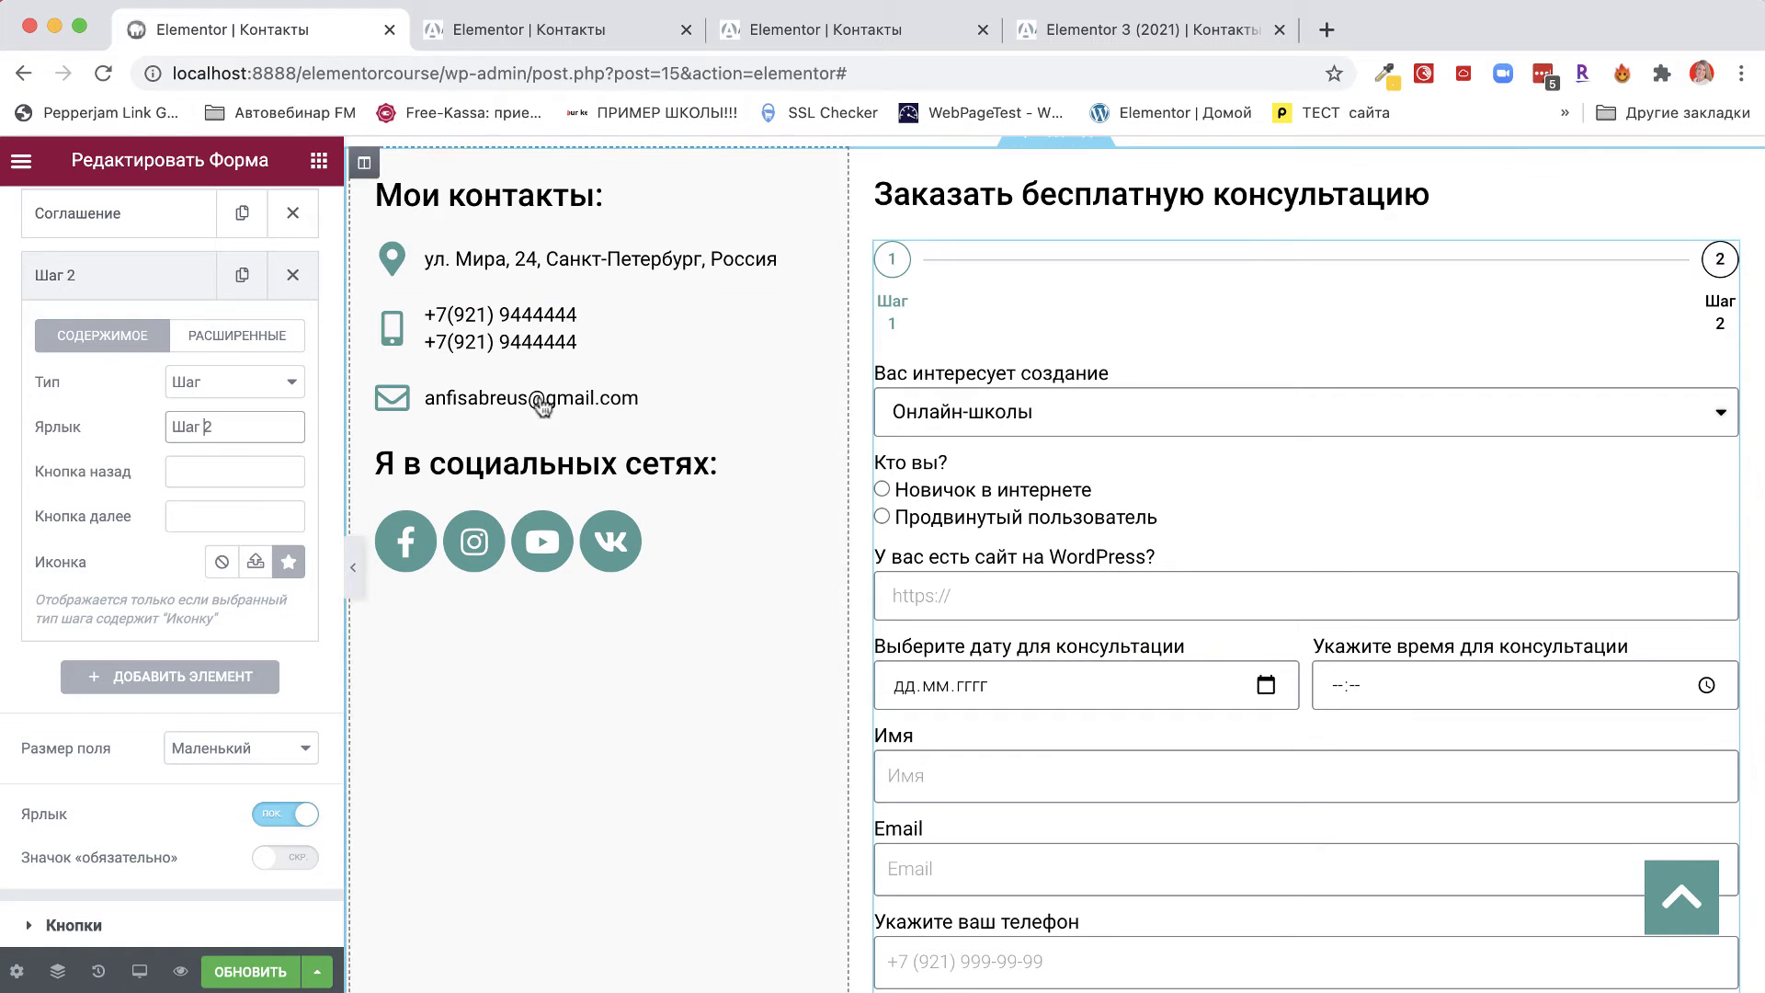
scroll(131, 632, down, 4)
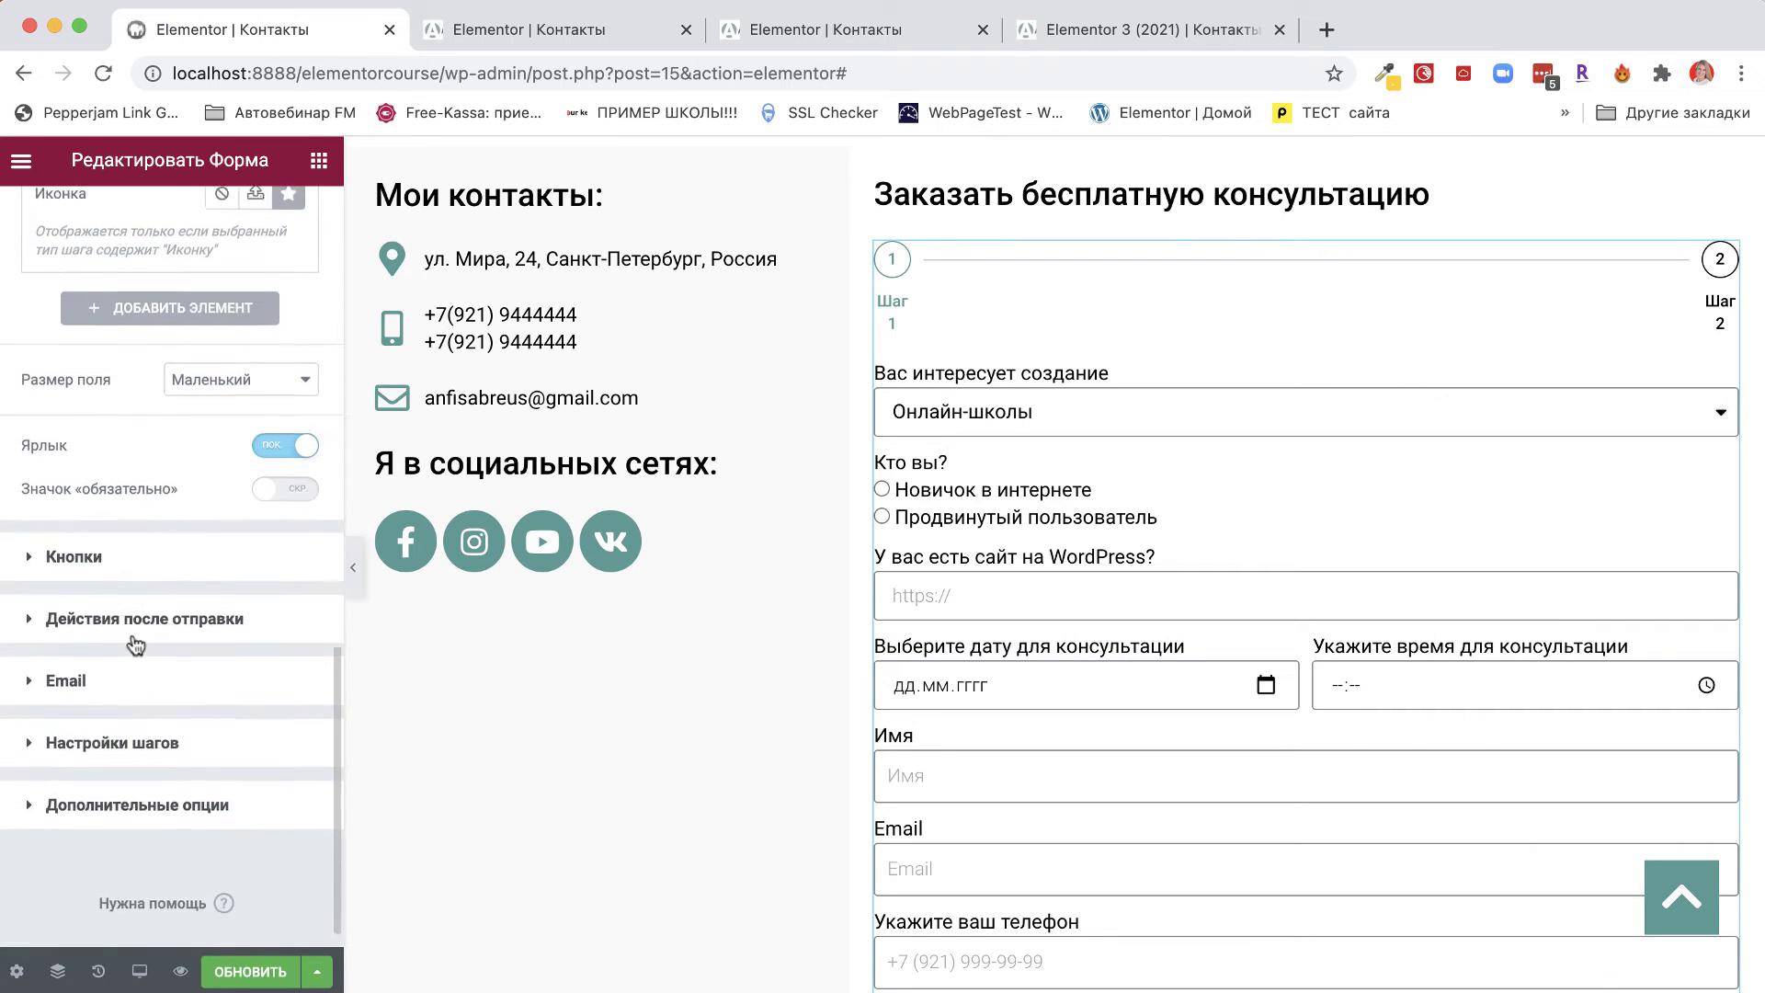
scroll(135, 646, down, 1)
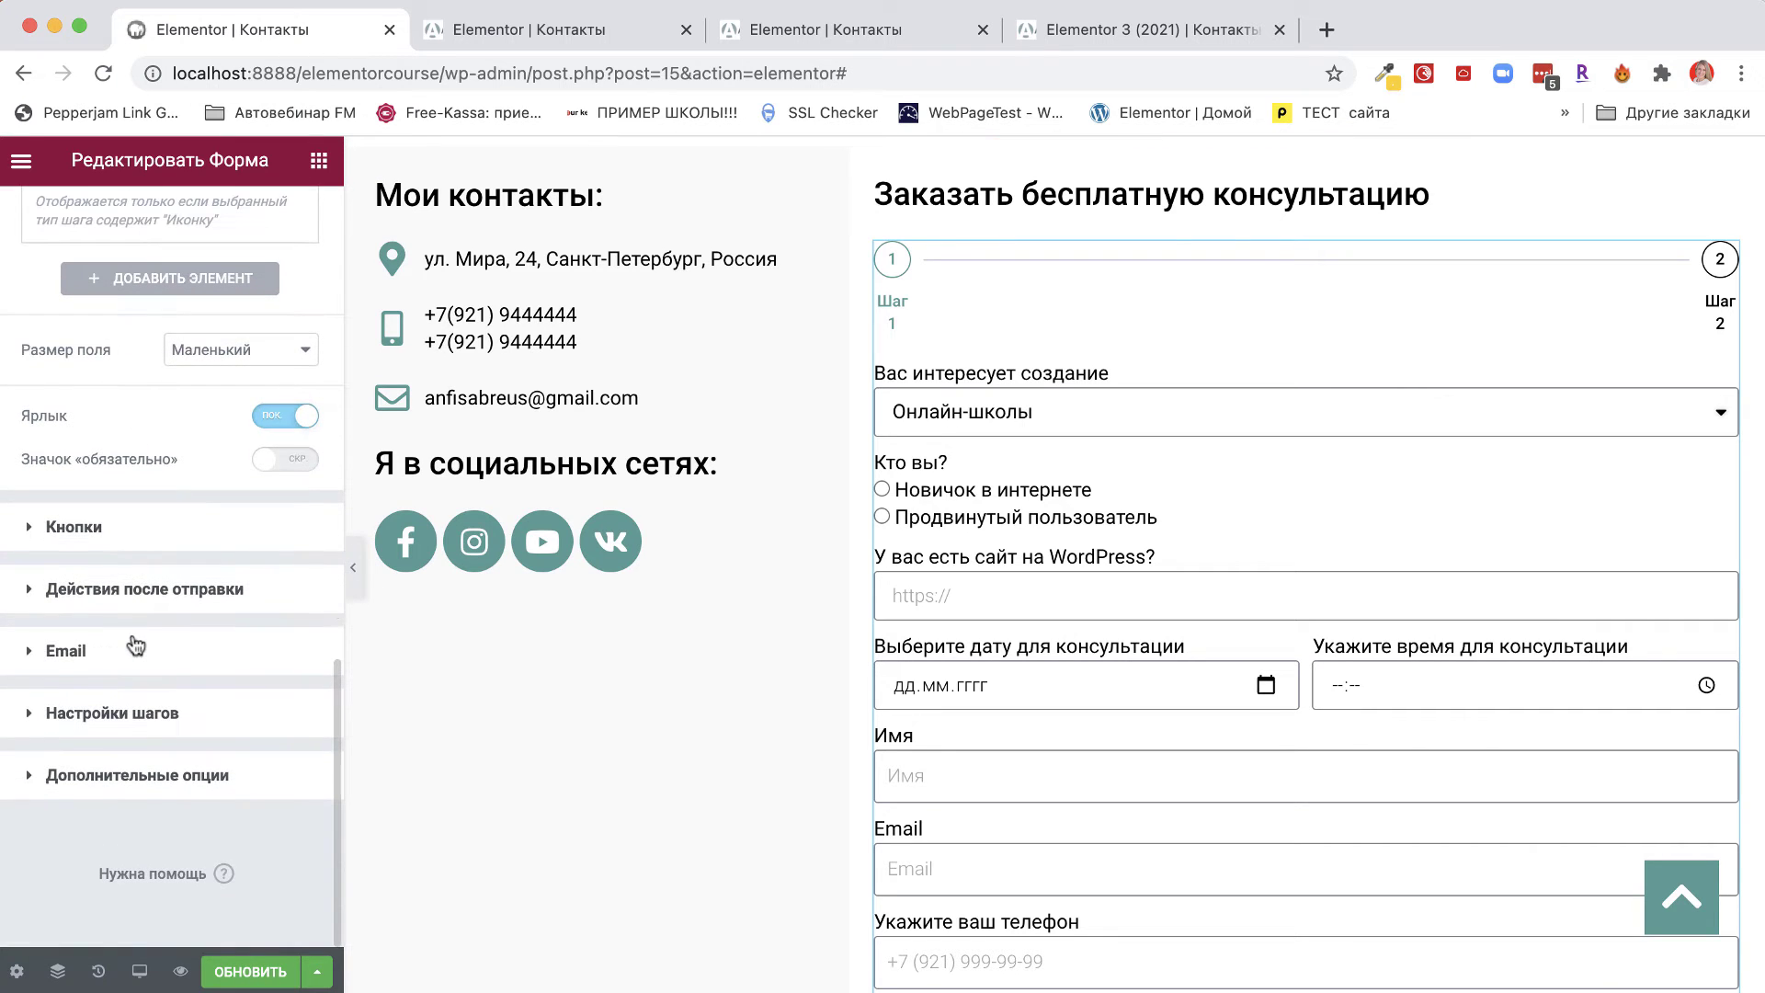
In Настройки шагов, preview the Number, Progress bar and Text indicator types.
click(103, 723)
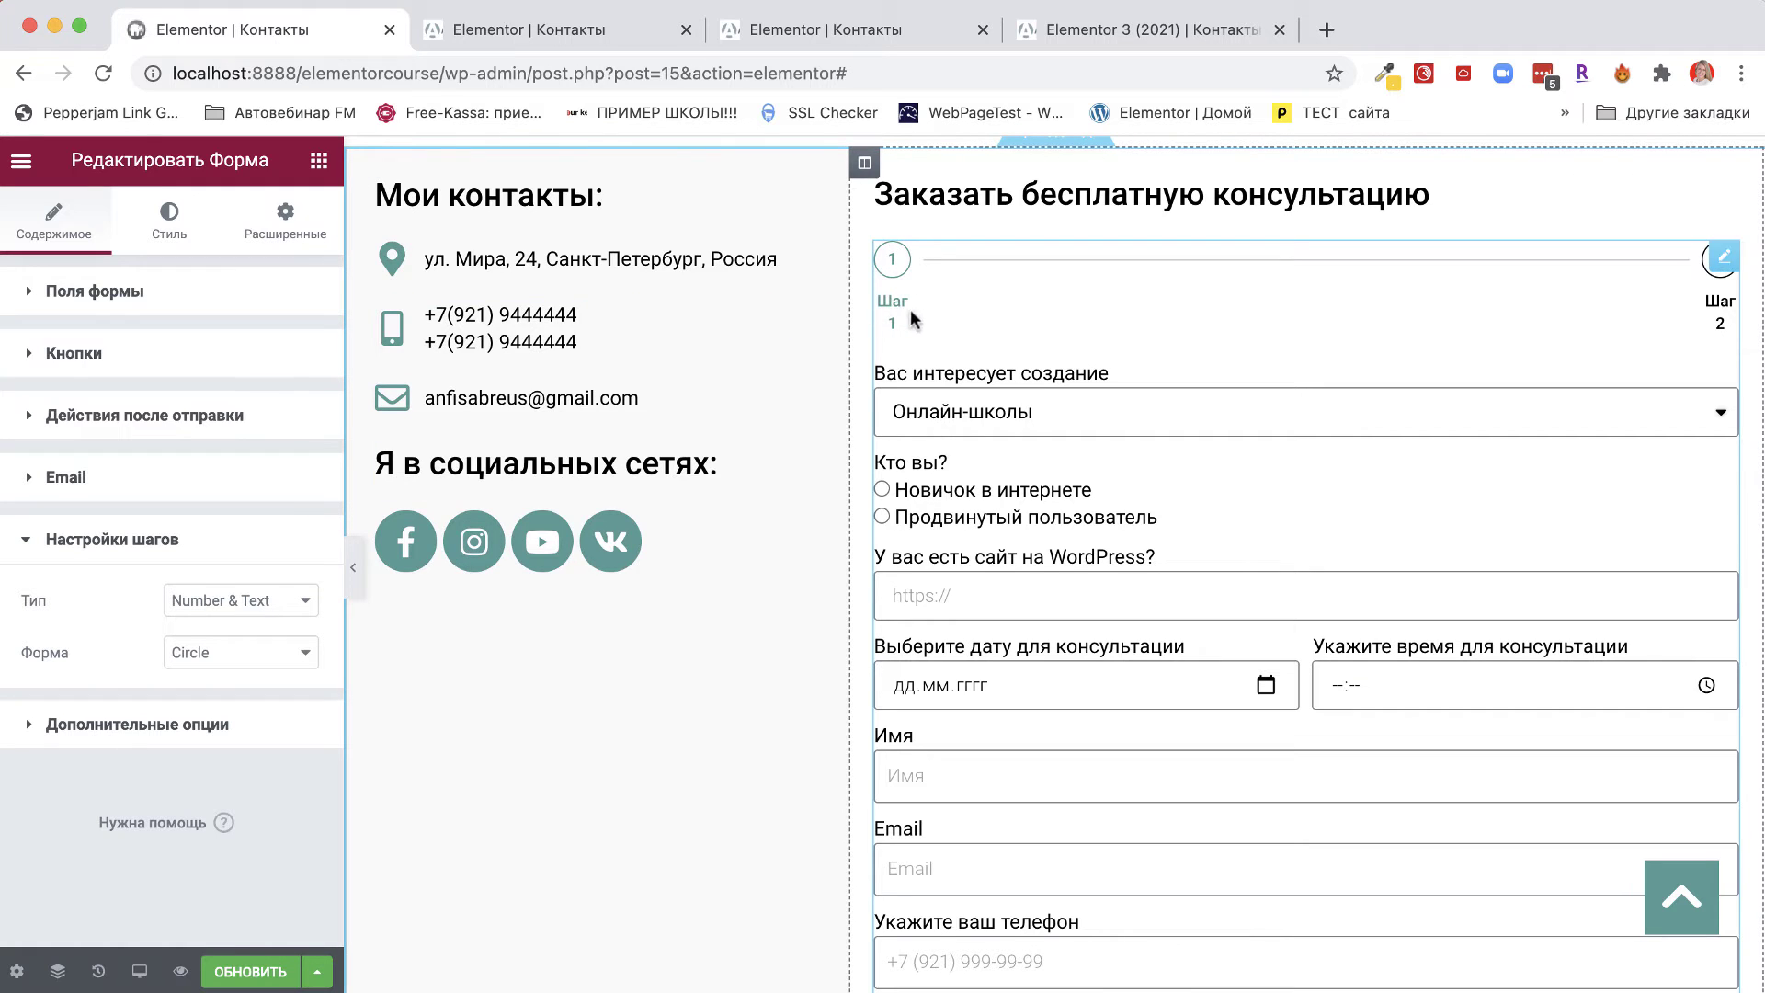
click(311, 602)
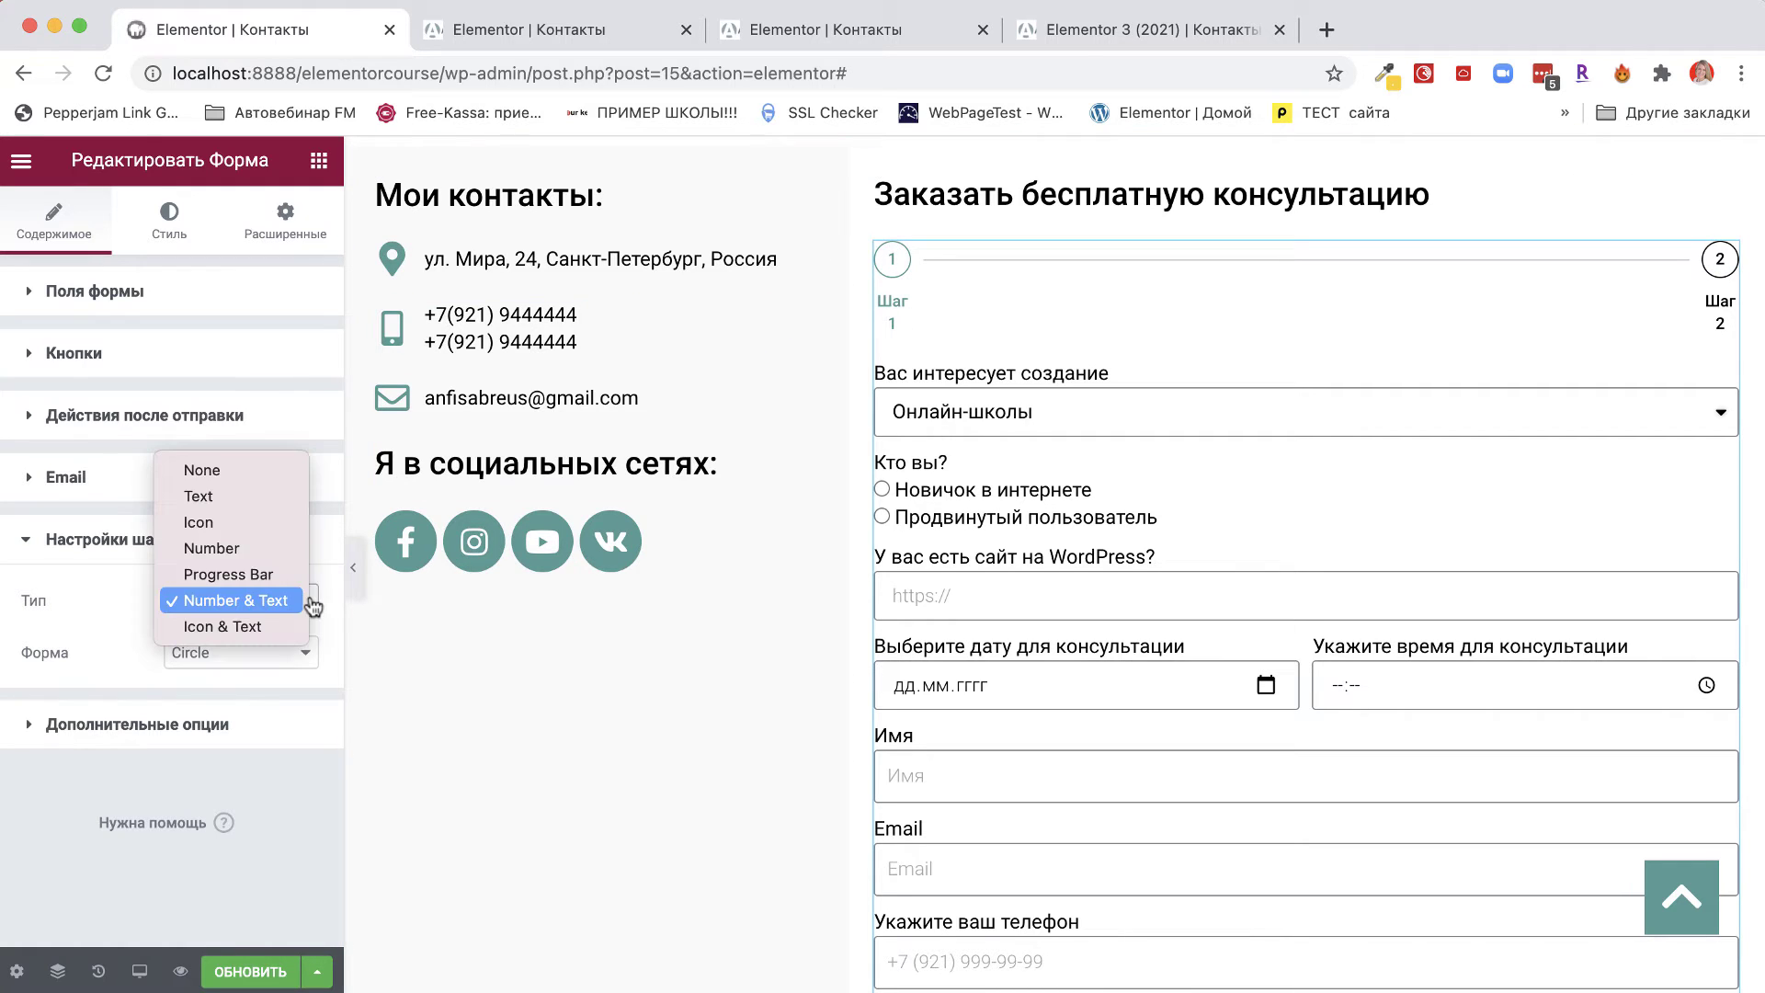
click(213, 548)
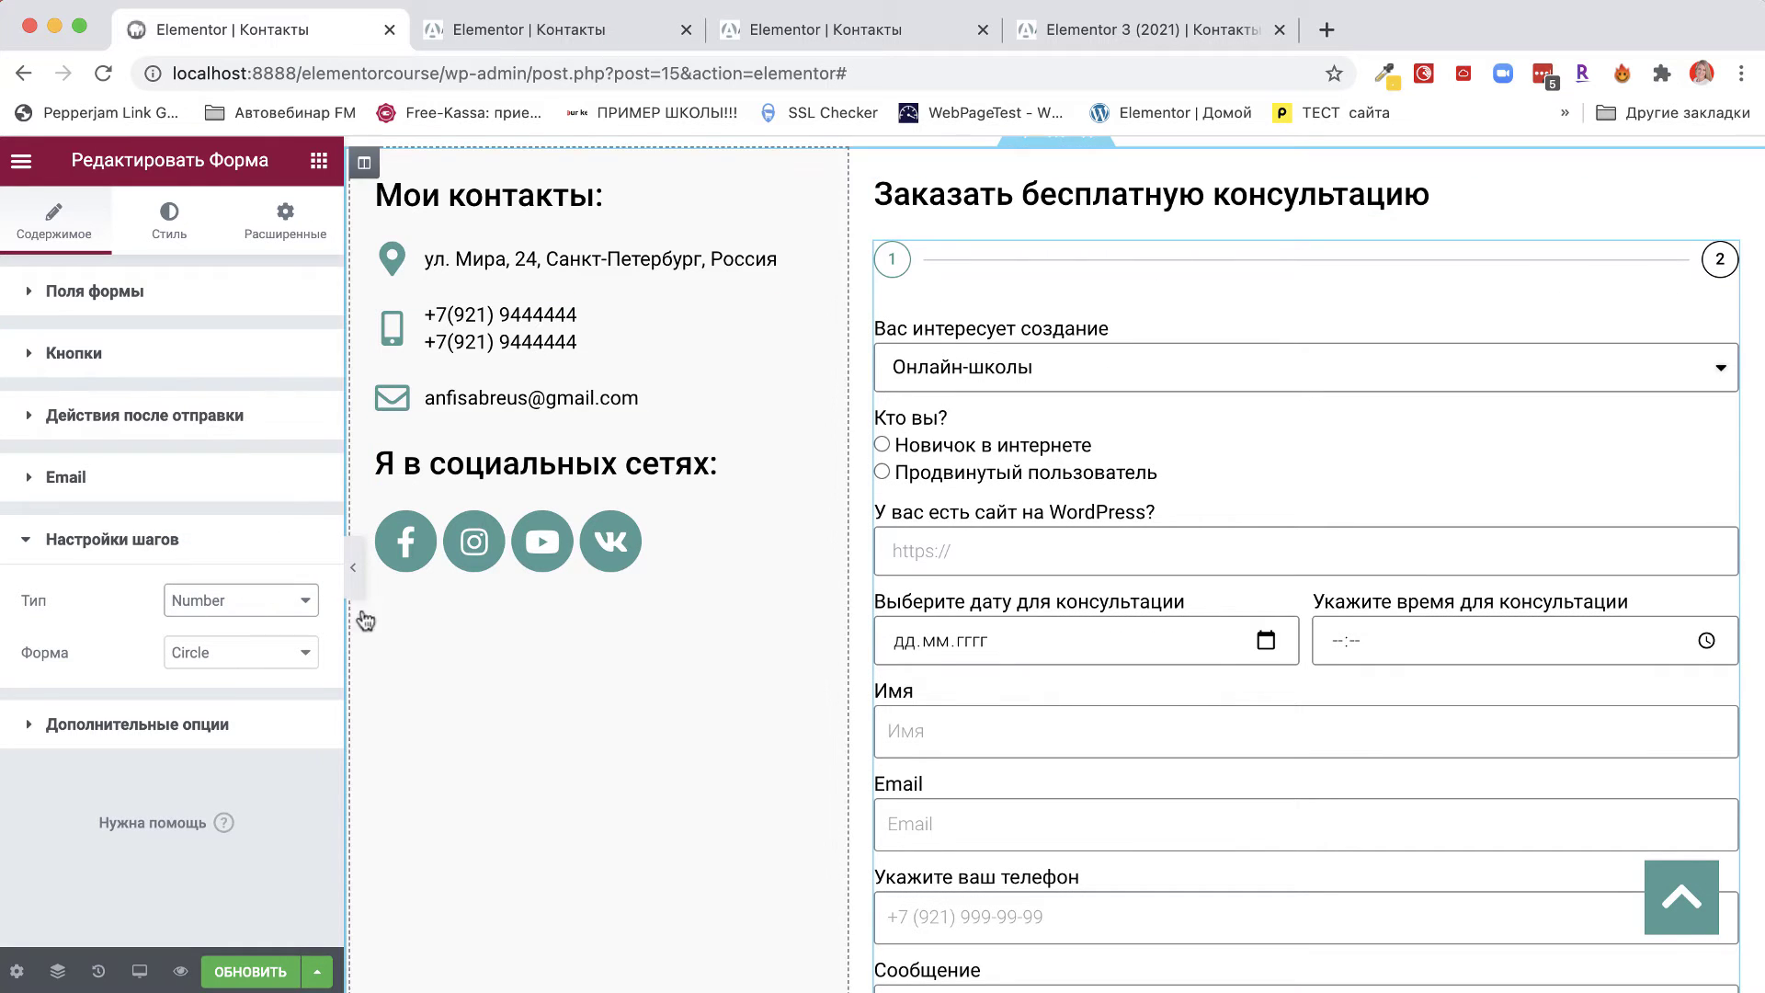
click(242, 600)
click(243, 625)
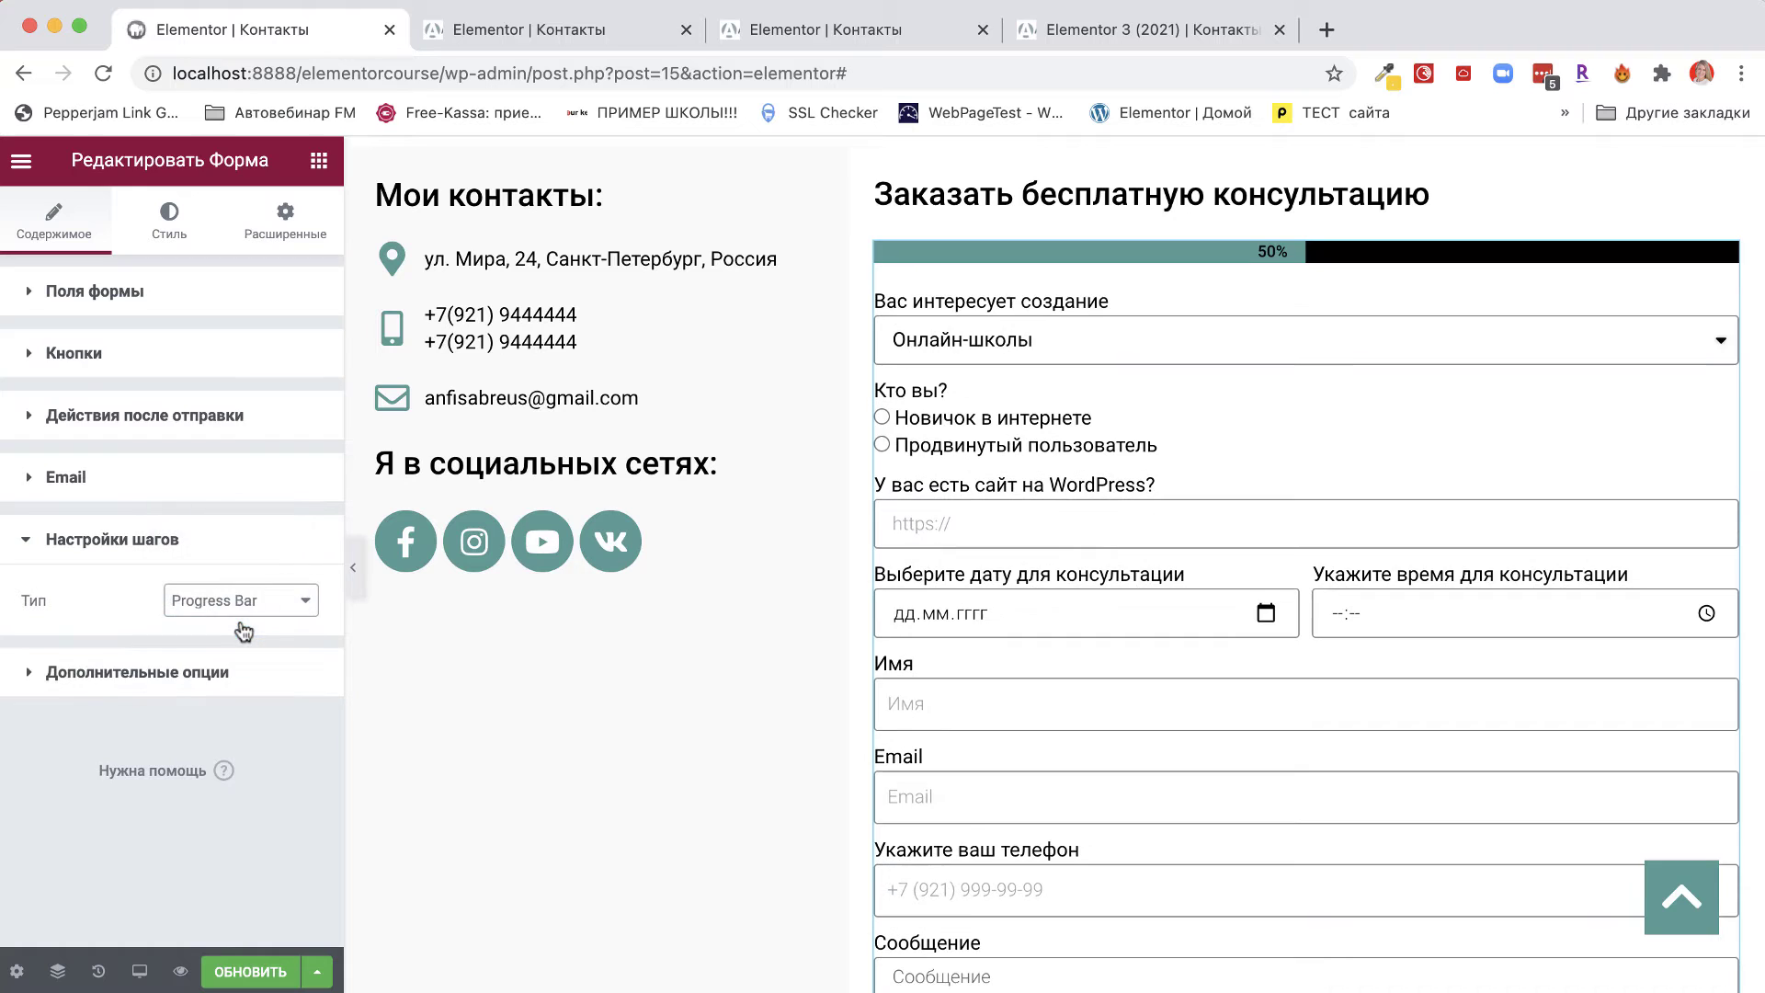
click(264, 605)
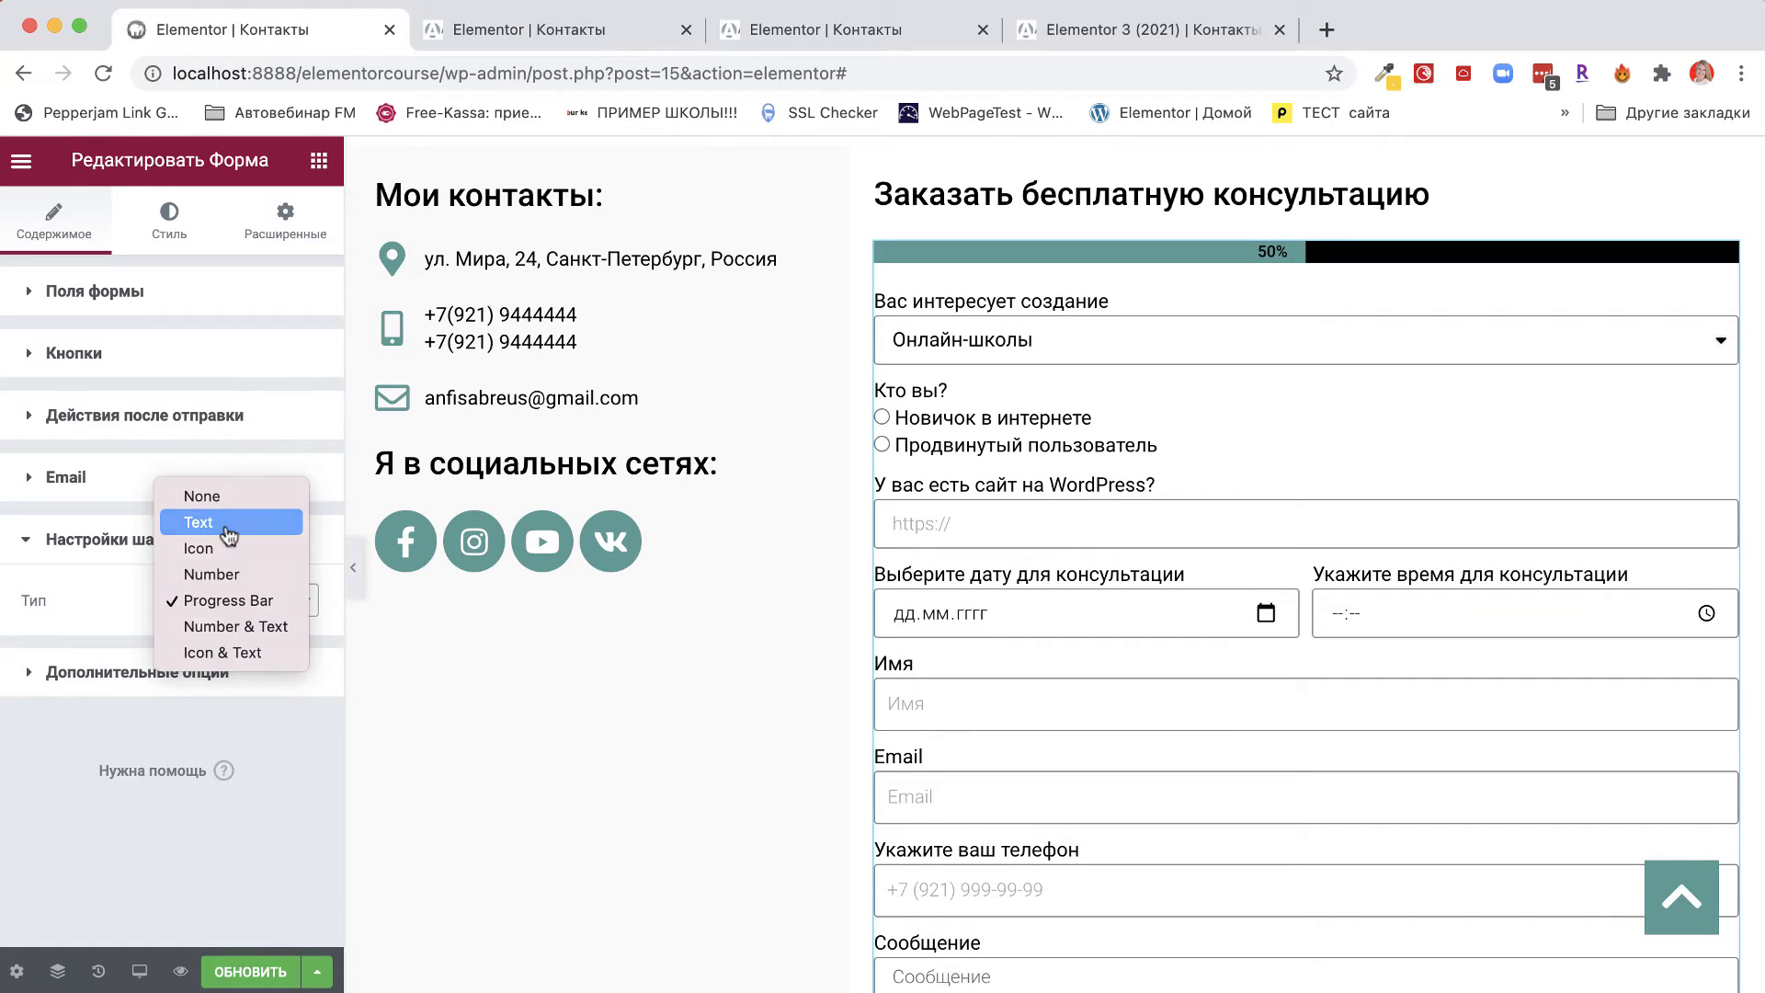
click(229, 535)
Try the Icon and Icon-with-text types, then settle on Number with Circle shape.
click(266, 600)
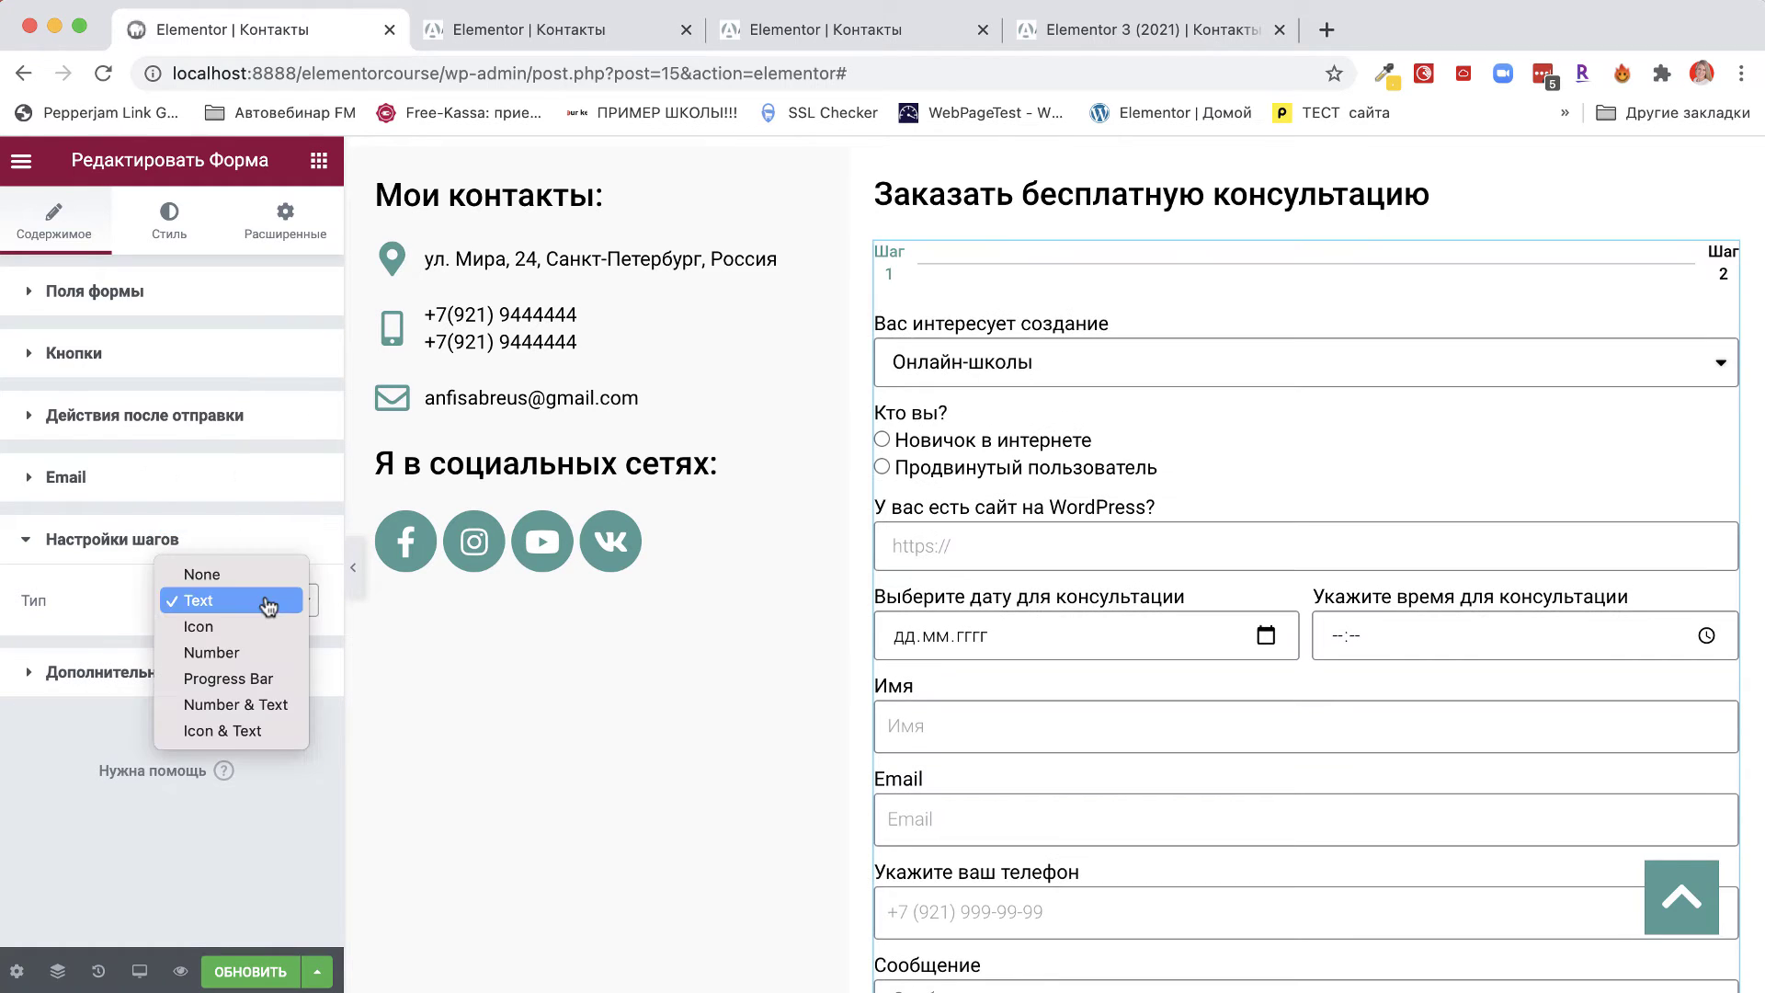
click(207, 630)
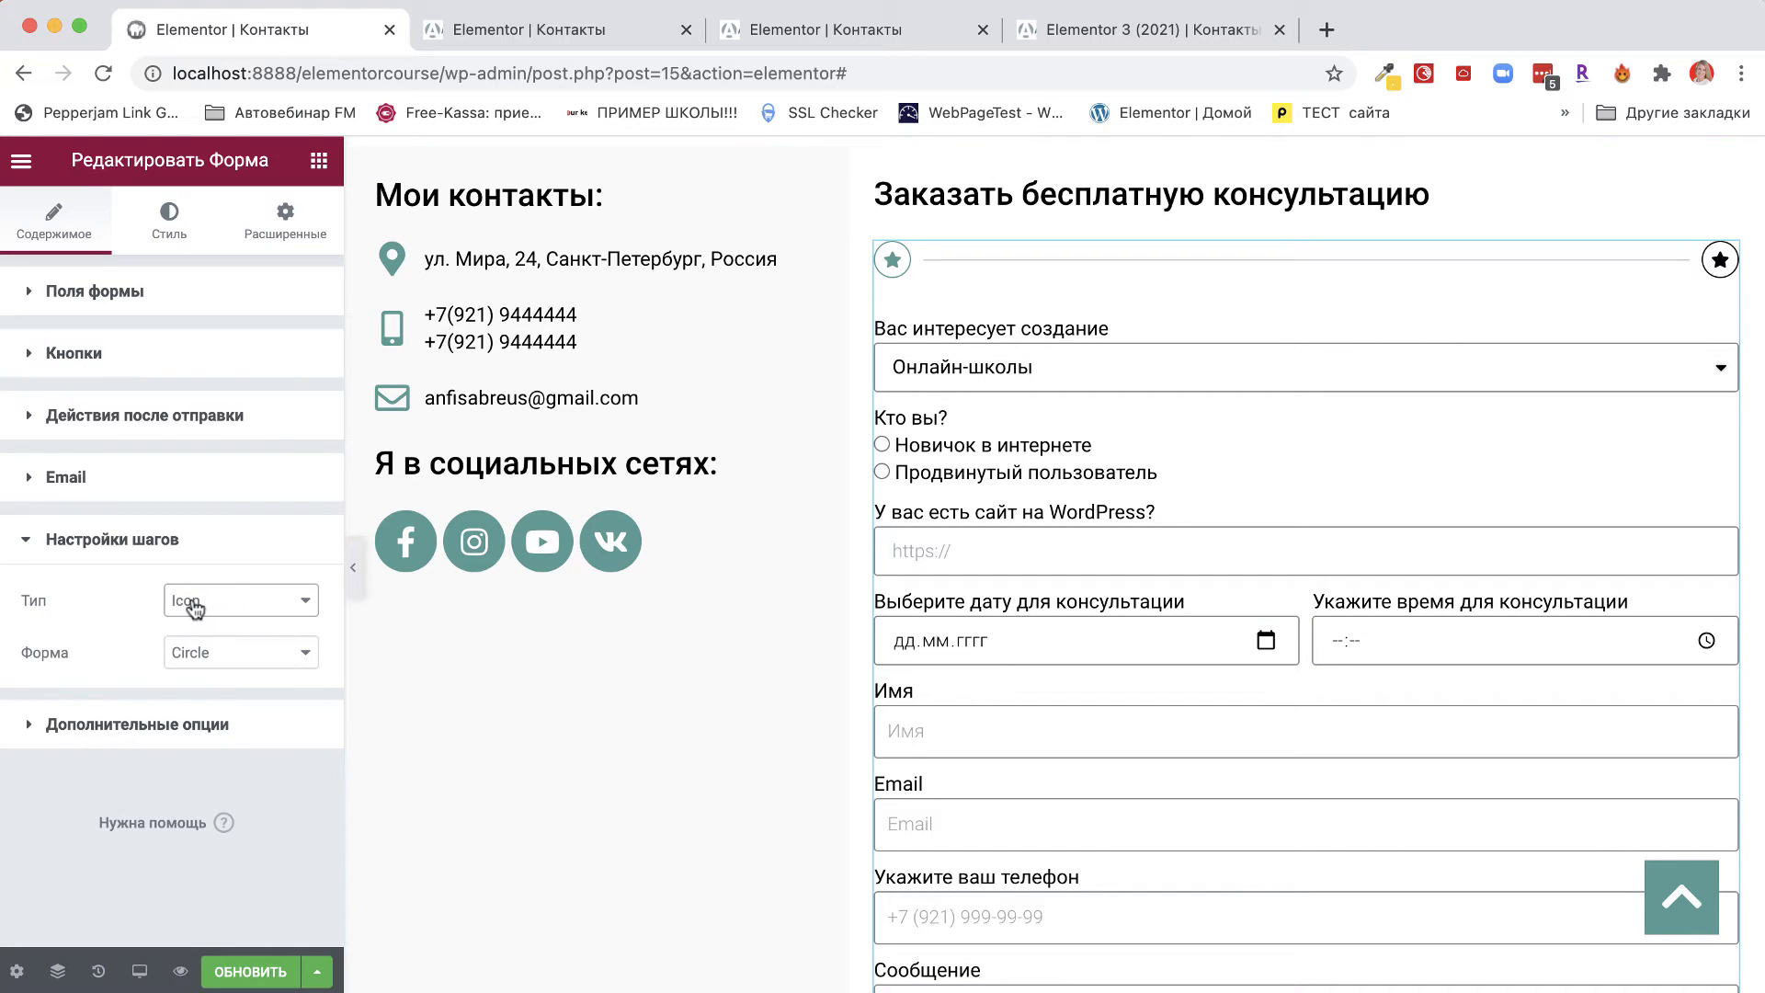
click(195, 604)
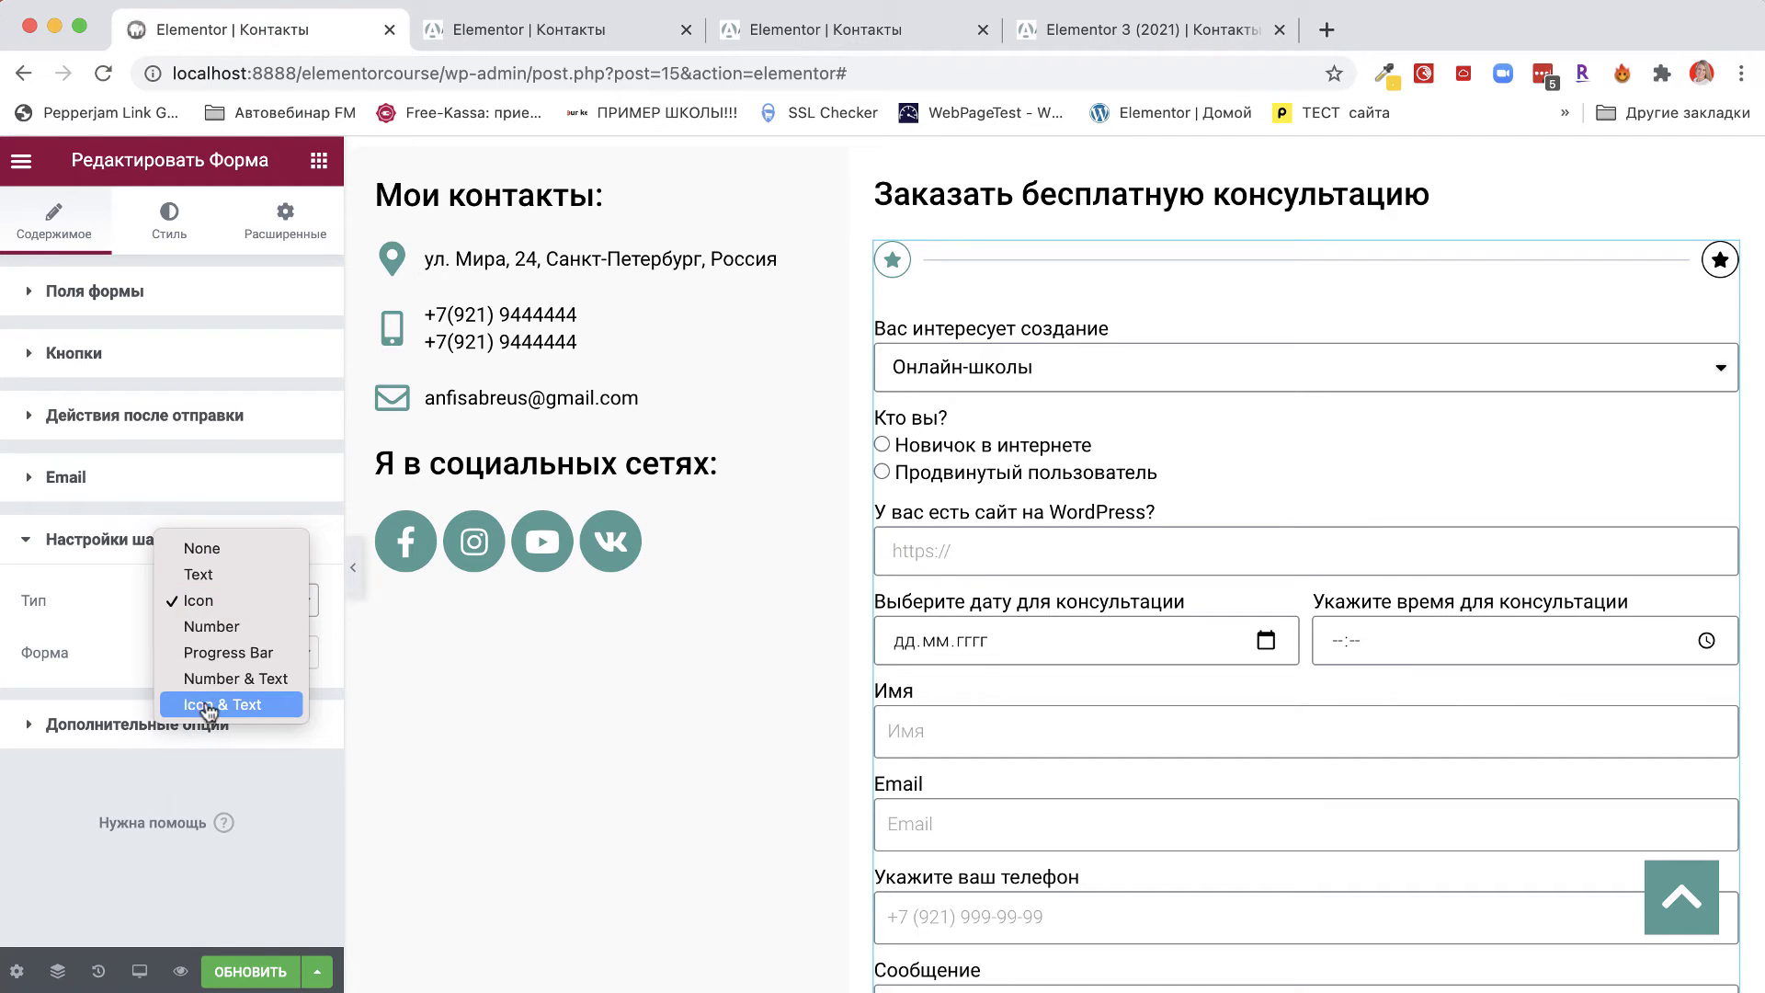
click(210, 704)
click(225, 607)
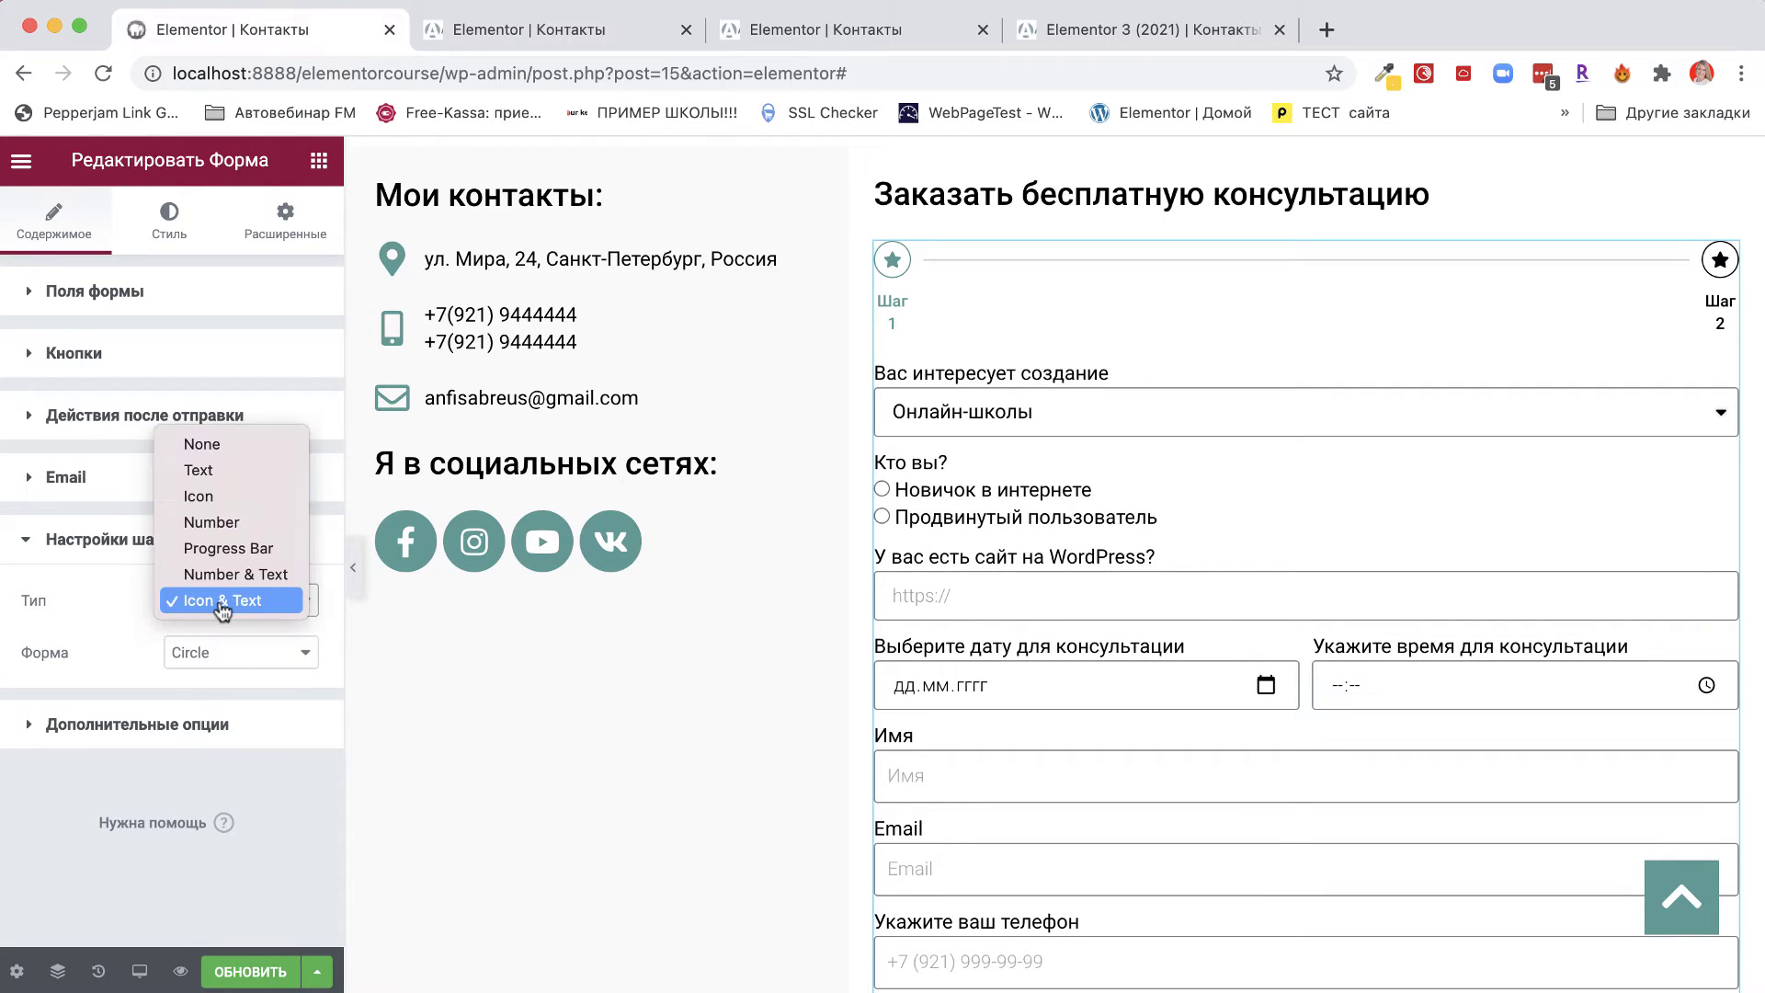
click(213, 524)
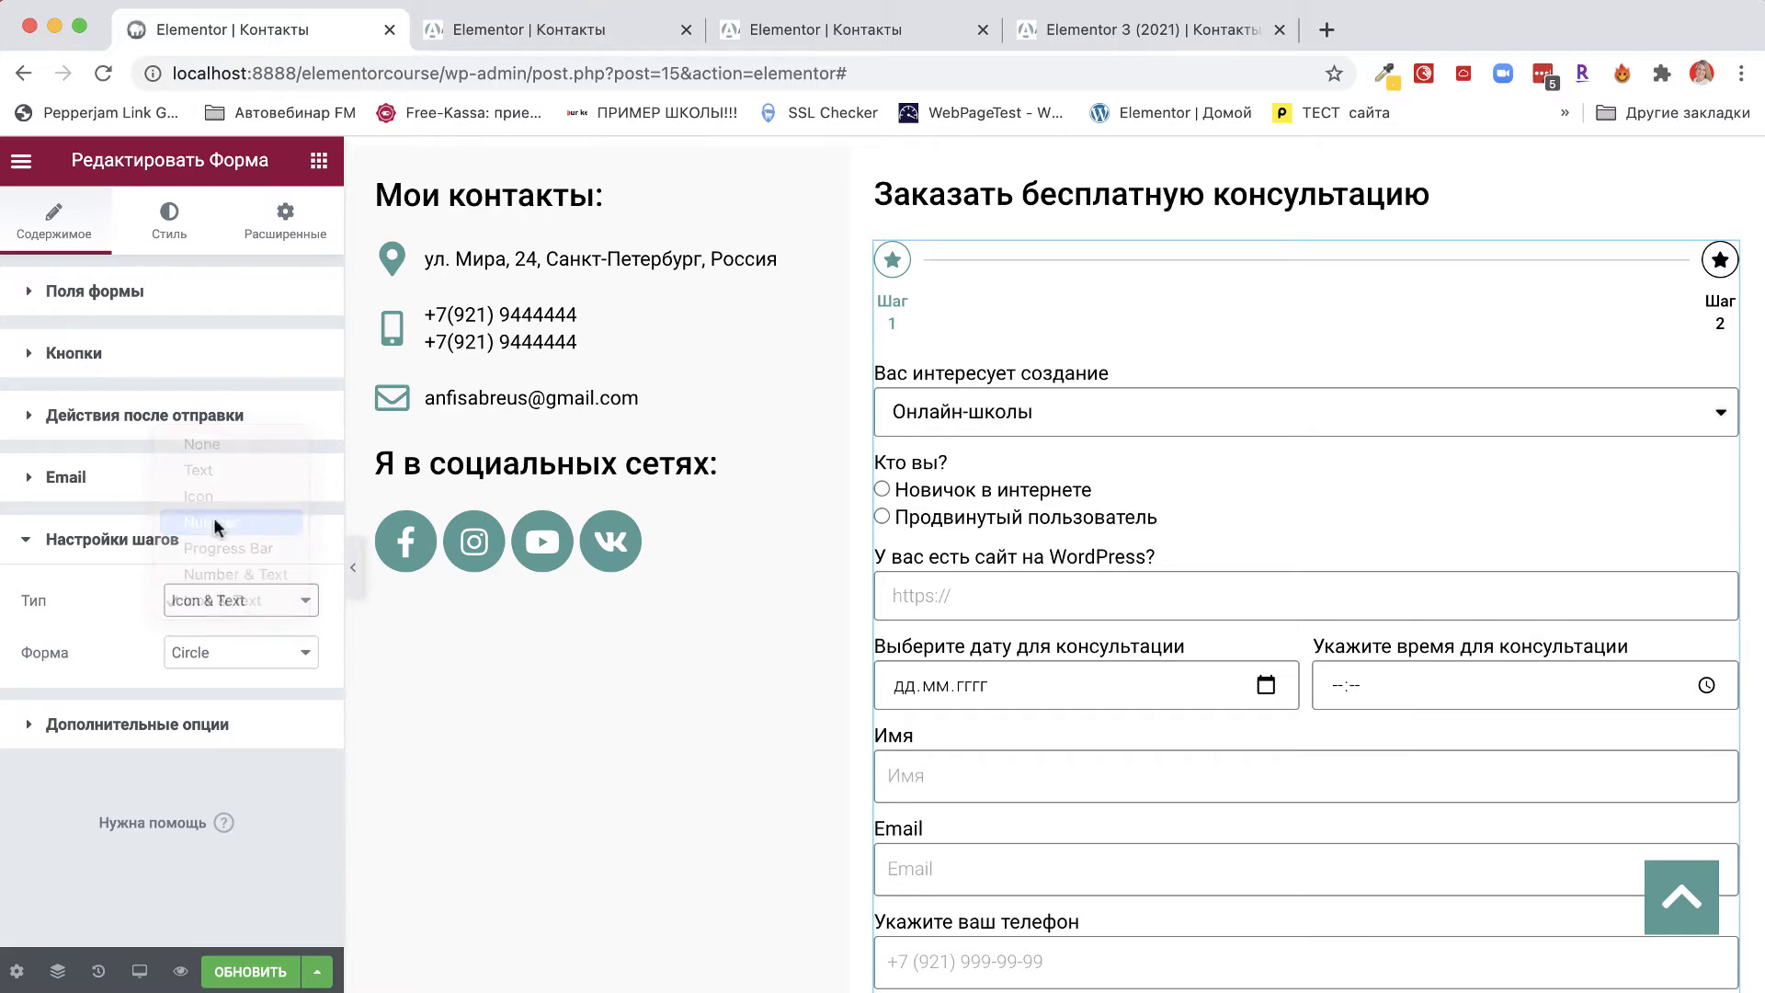
click(180, 667)
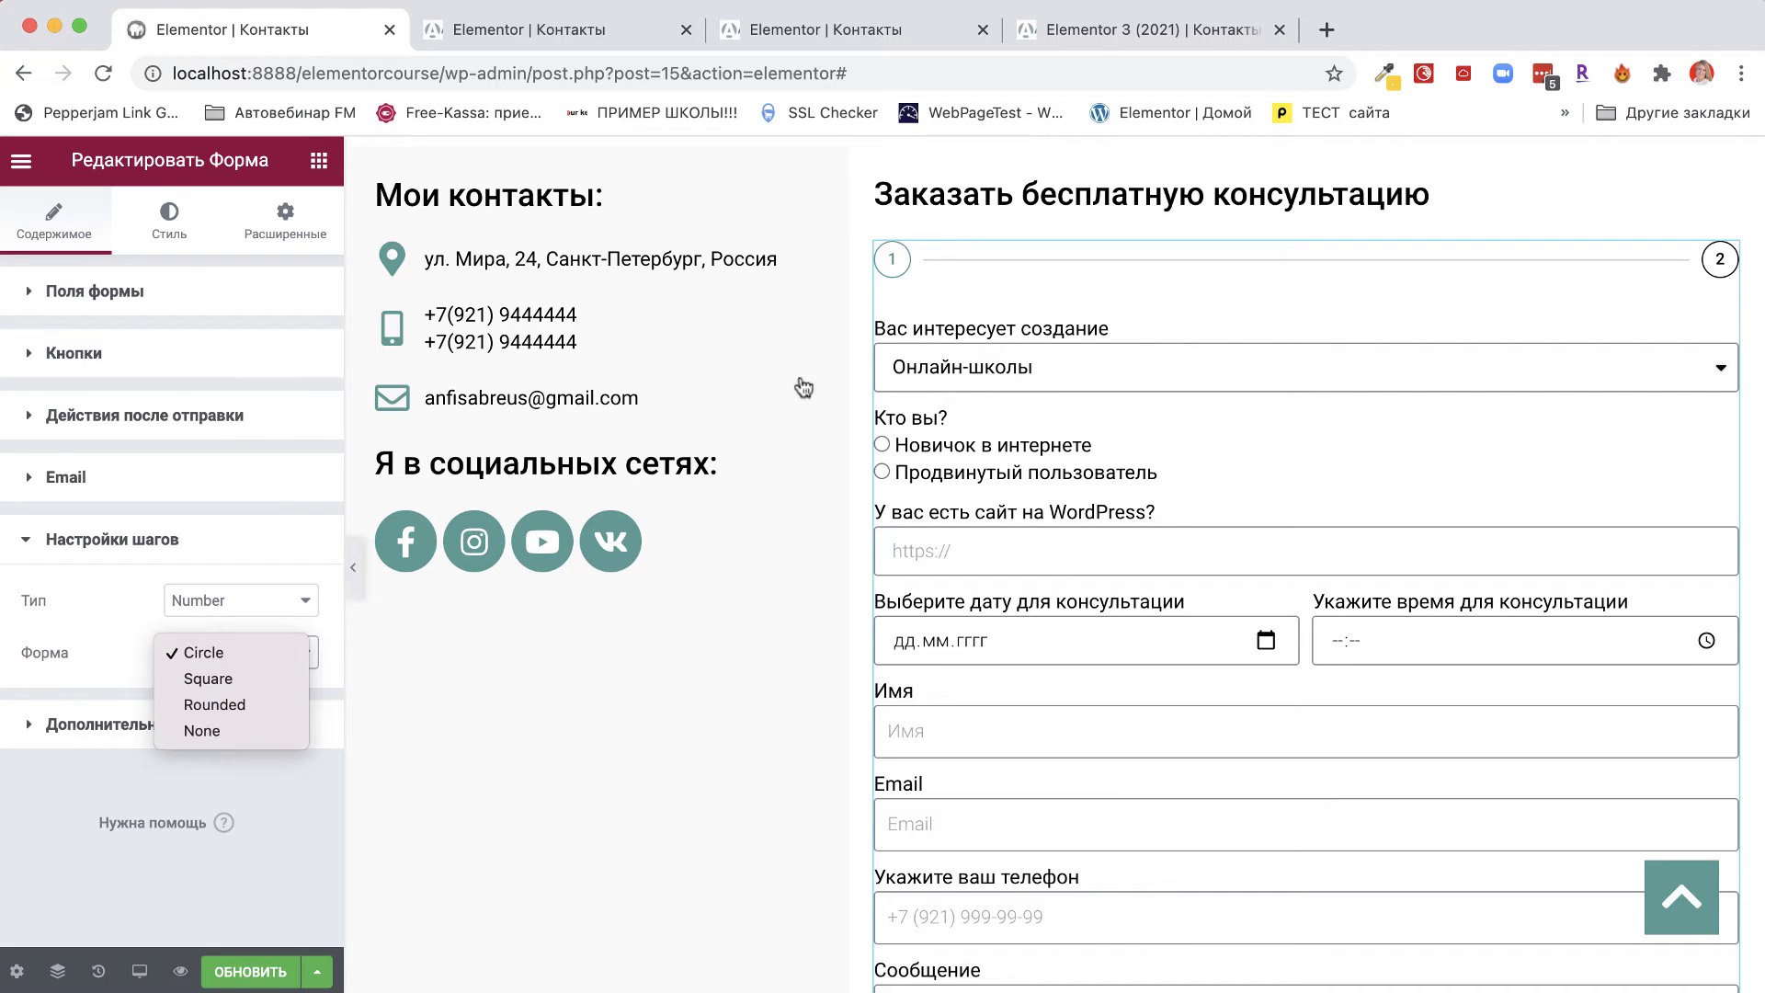
click(92, 660)
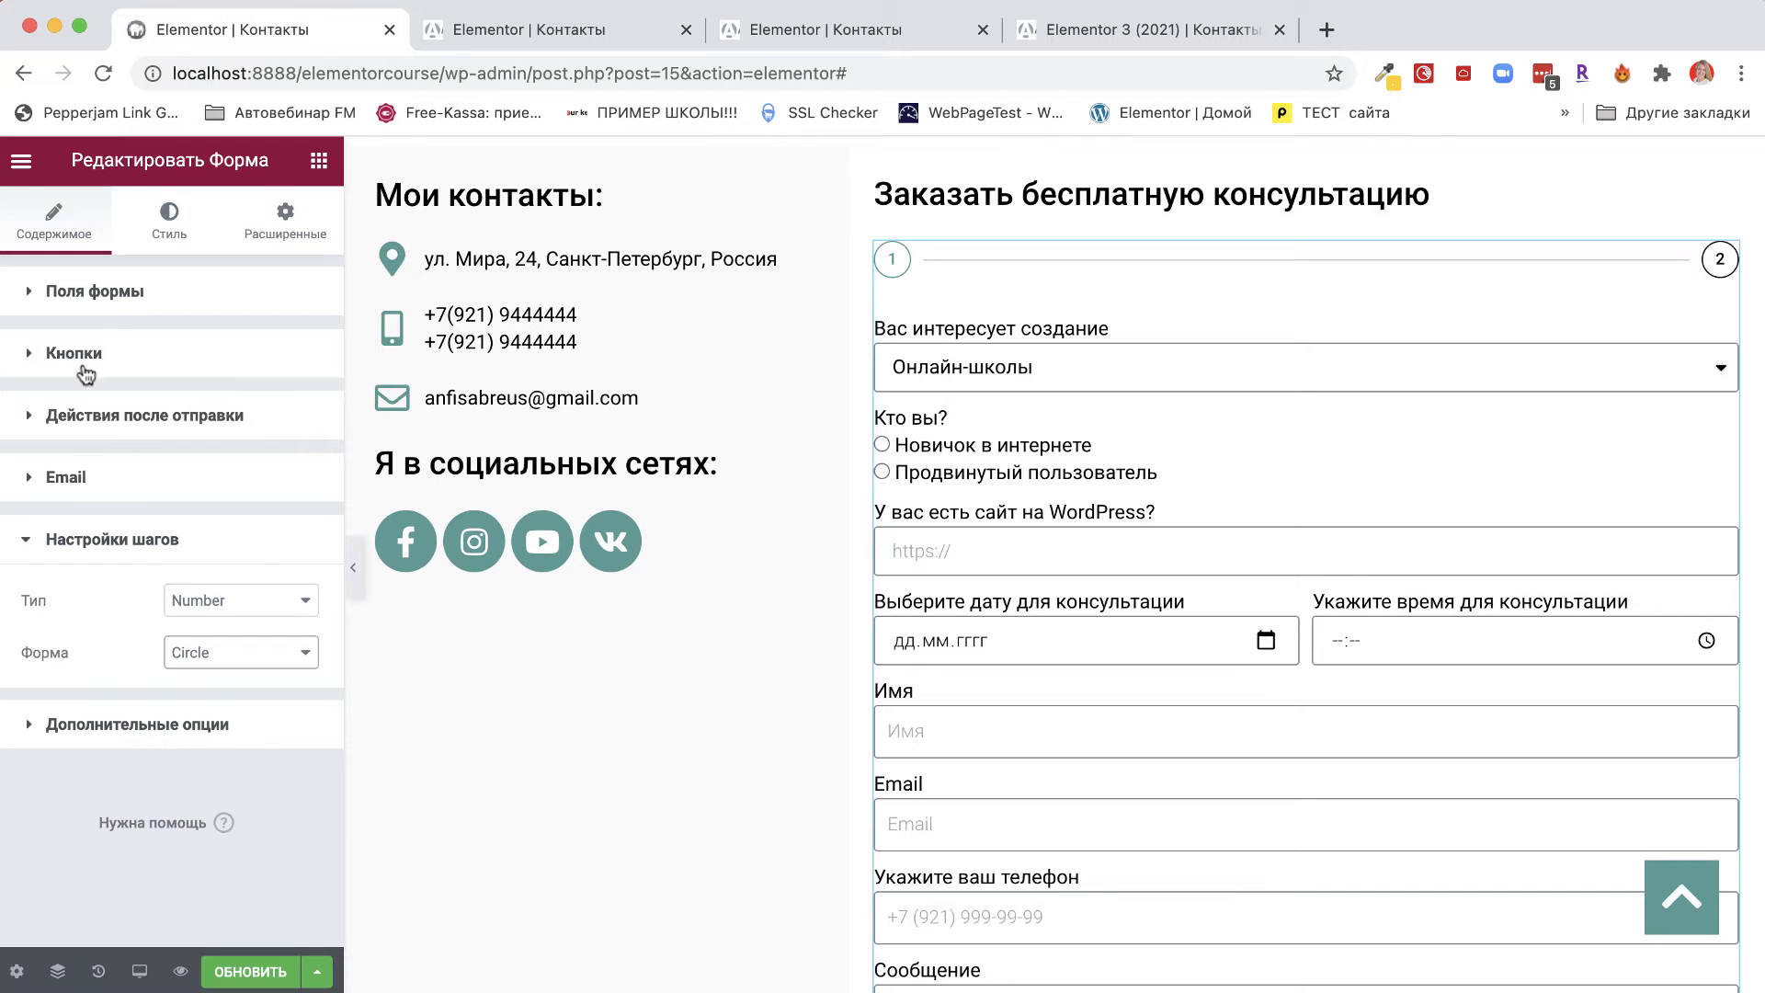
Move the Шаг 2 row under 'Вас интересует создание' and save with ОБНОВИТЬ.
click(113, 299)
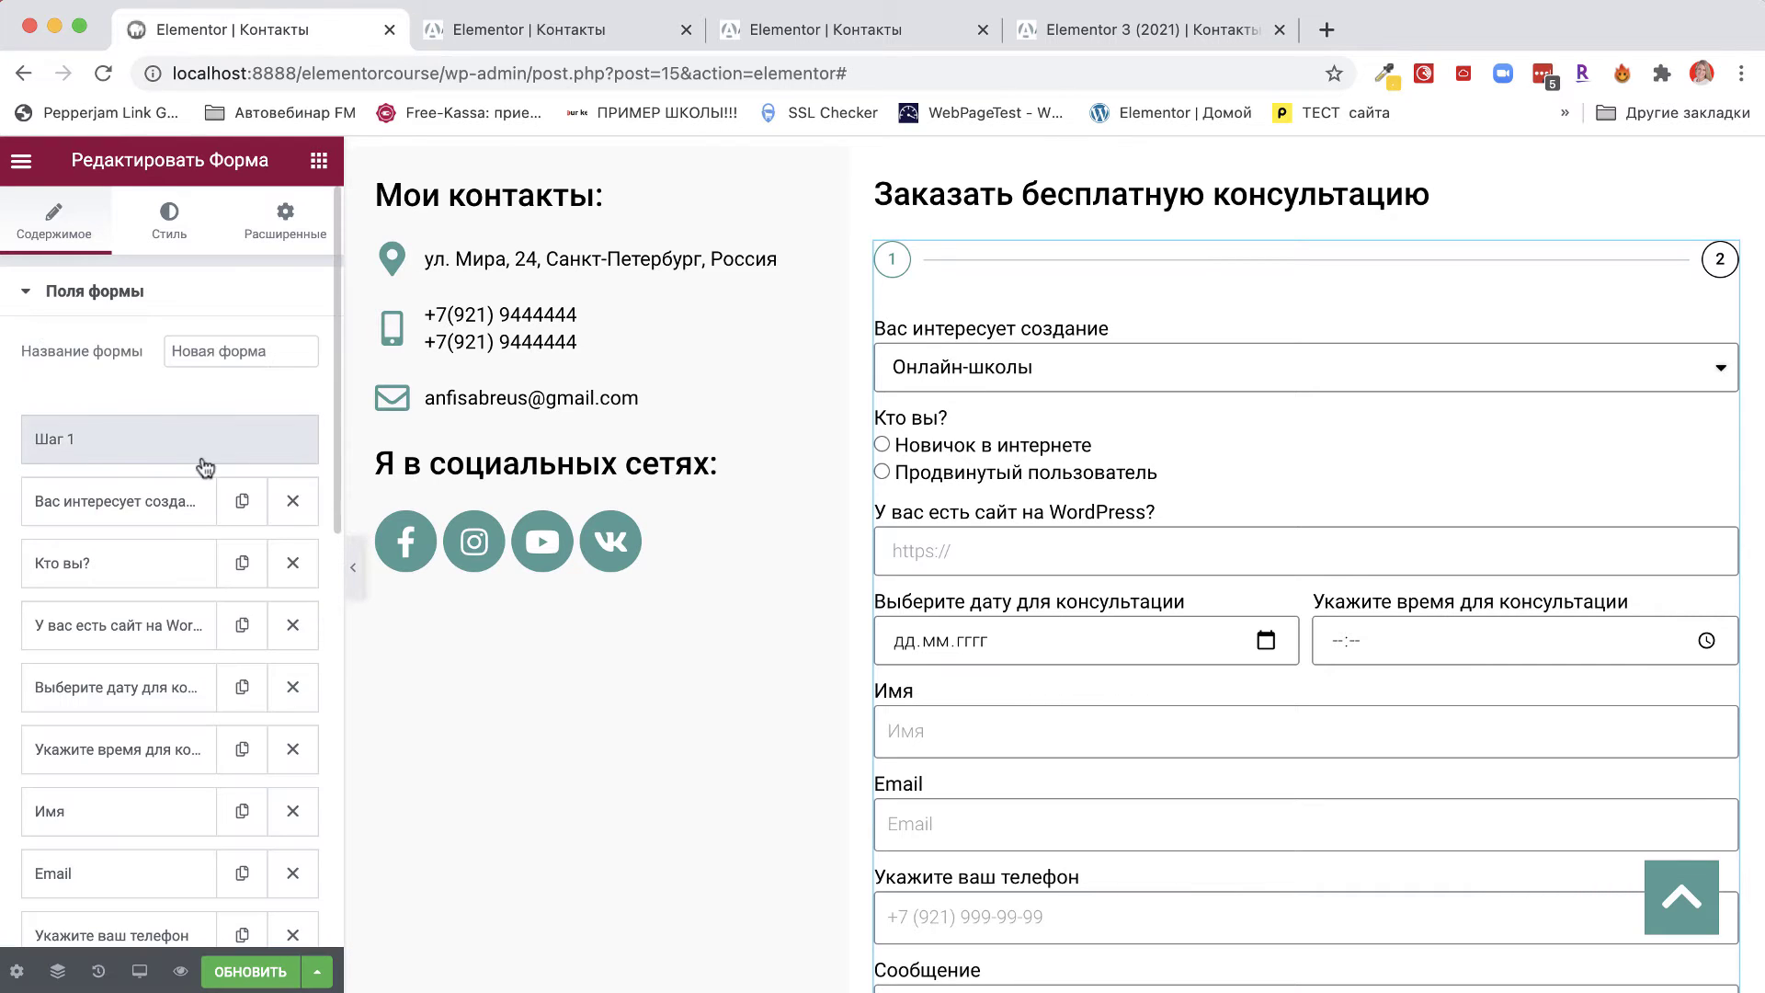
click(98, 442)
click(96, 445)
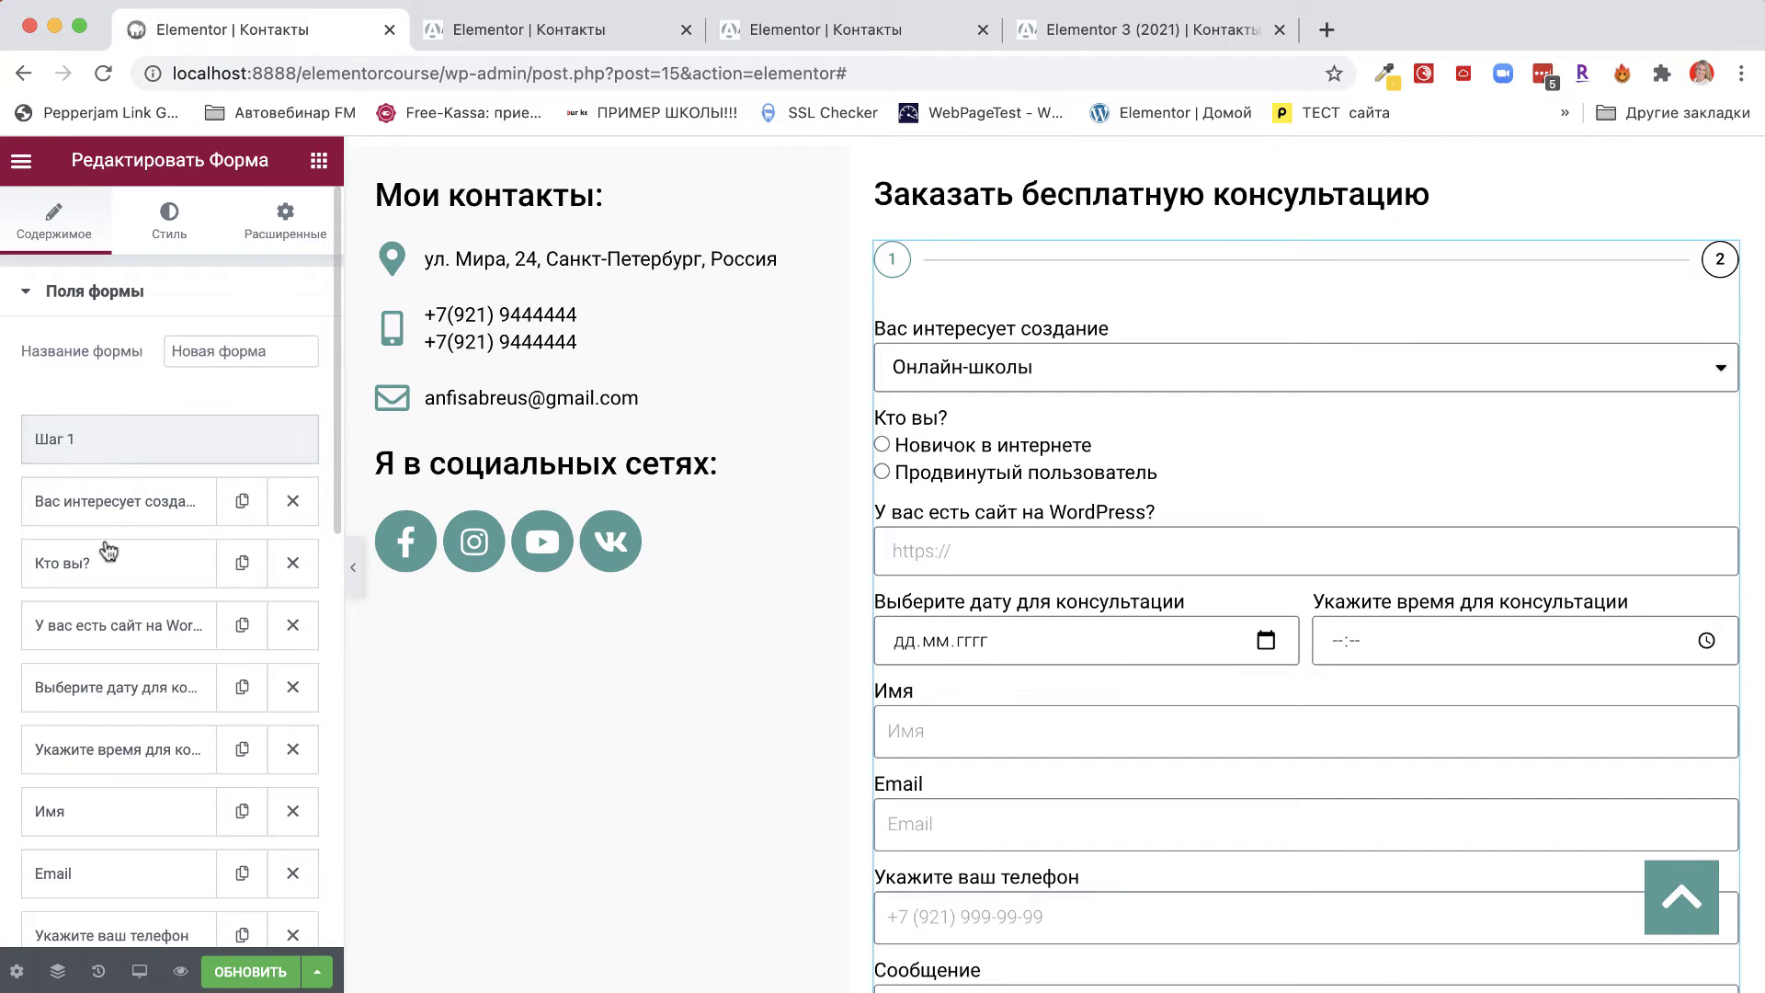
scroll(105, 539, down, 5)
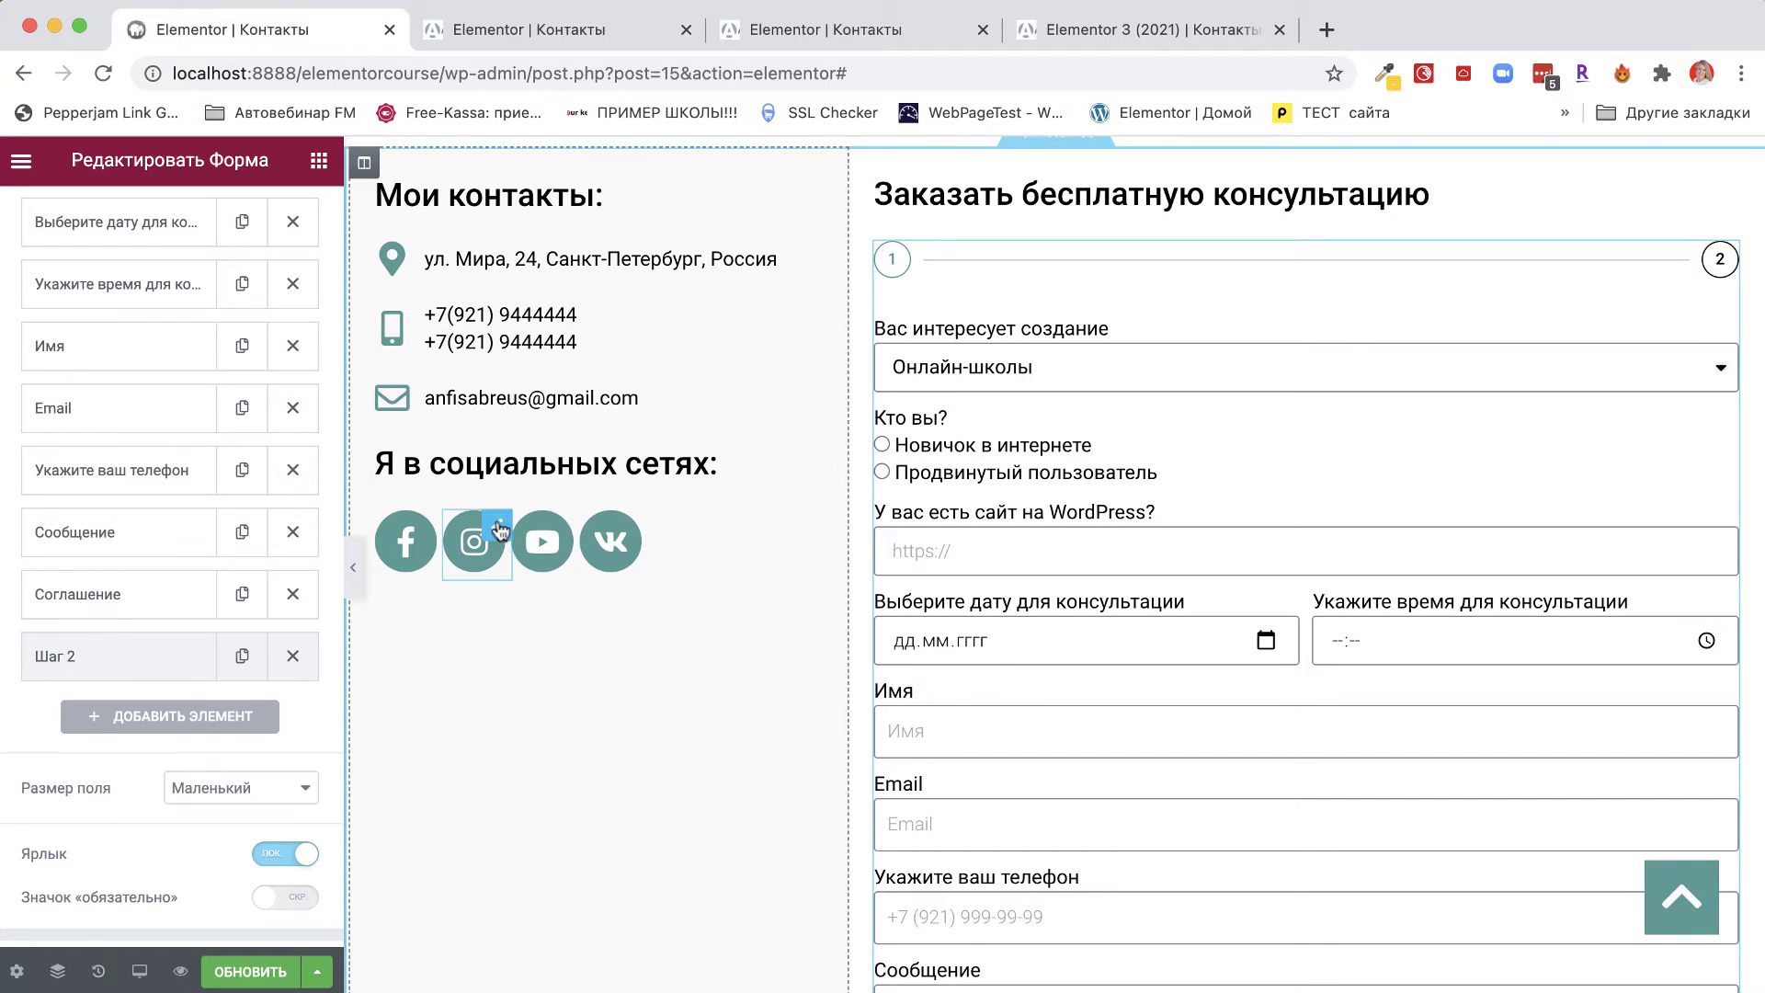
drag(128, 670, 83, 368)
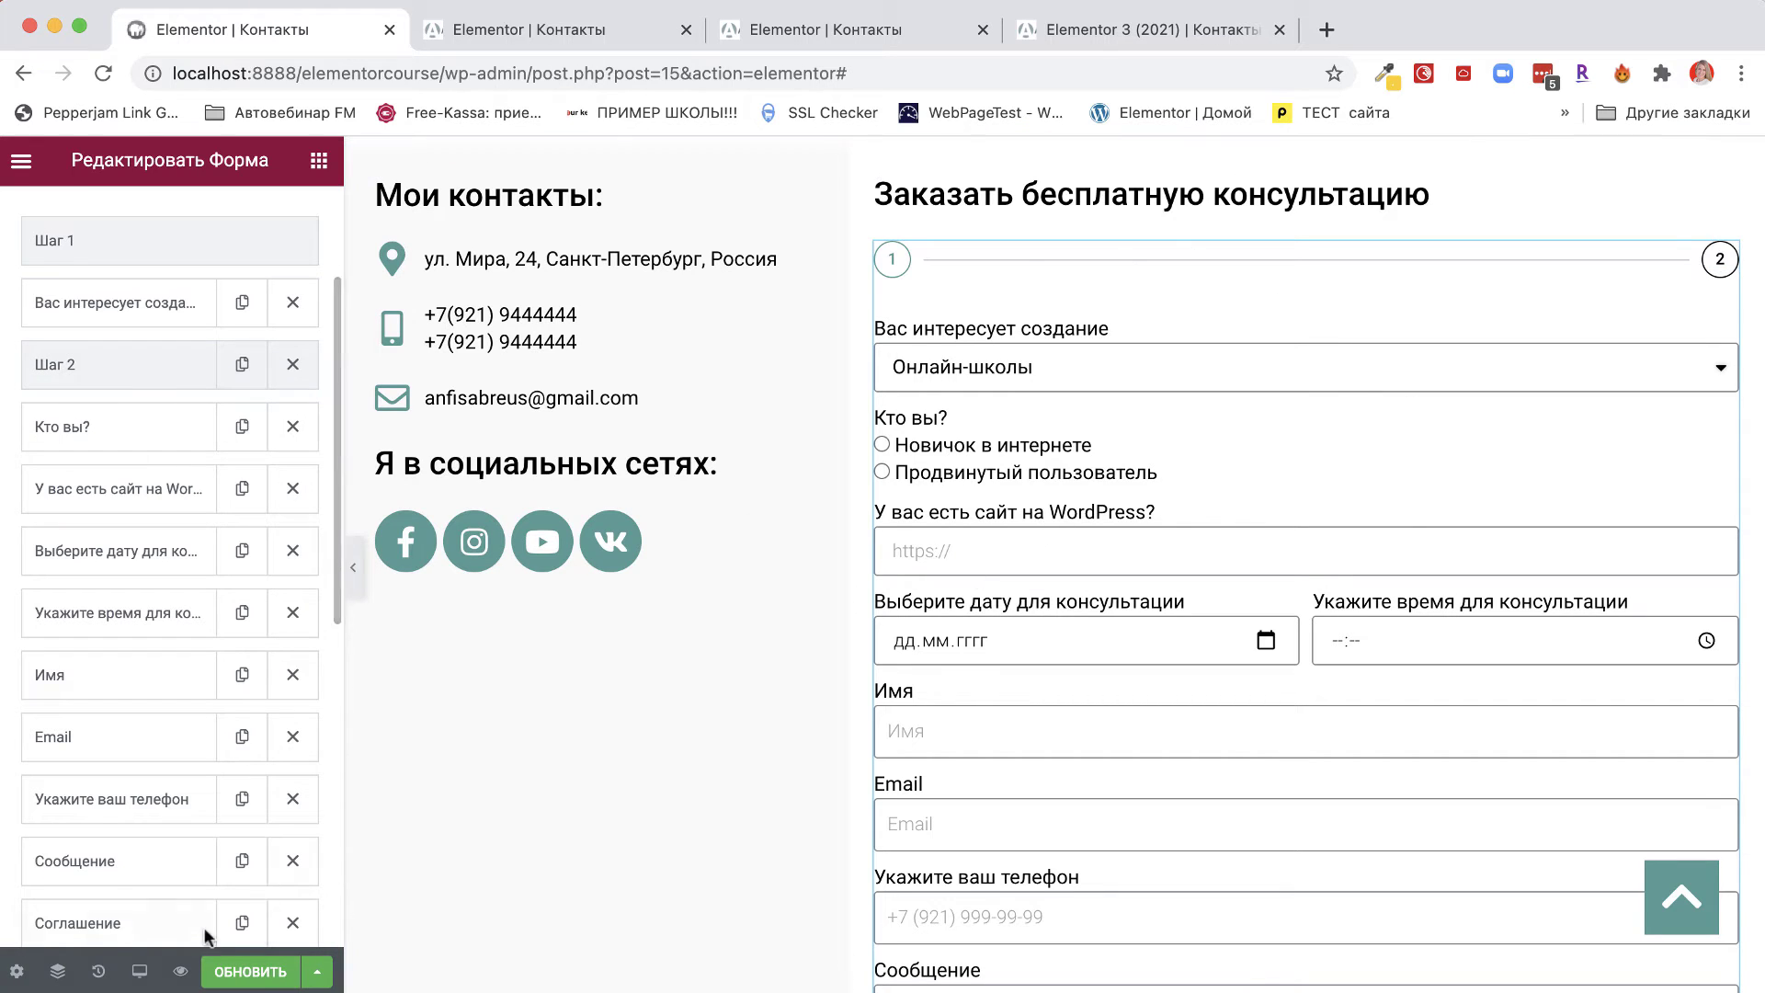
click(247, 973)
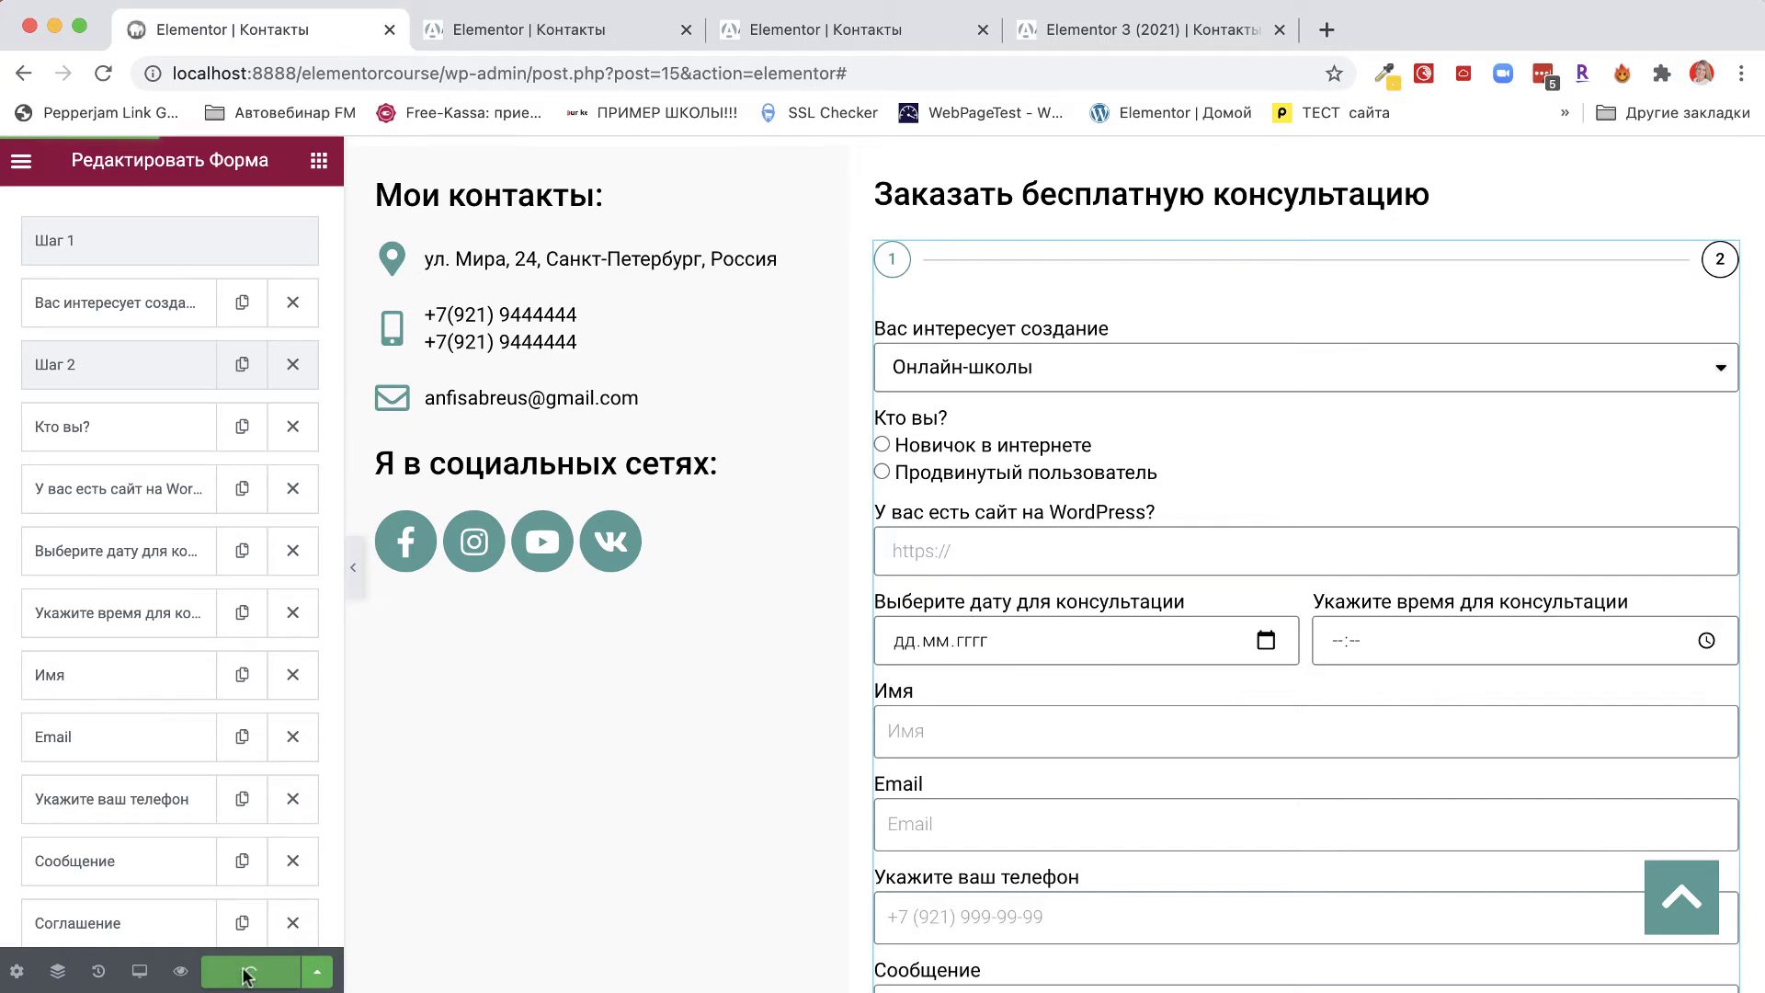
Reload the editor and check step one's 'Вас интересует создание' dropdown, leaving Блога selected.
click(102, 74)
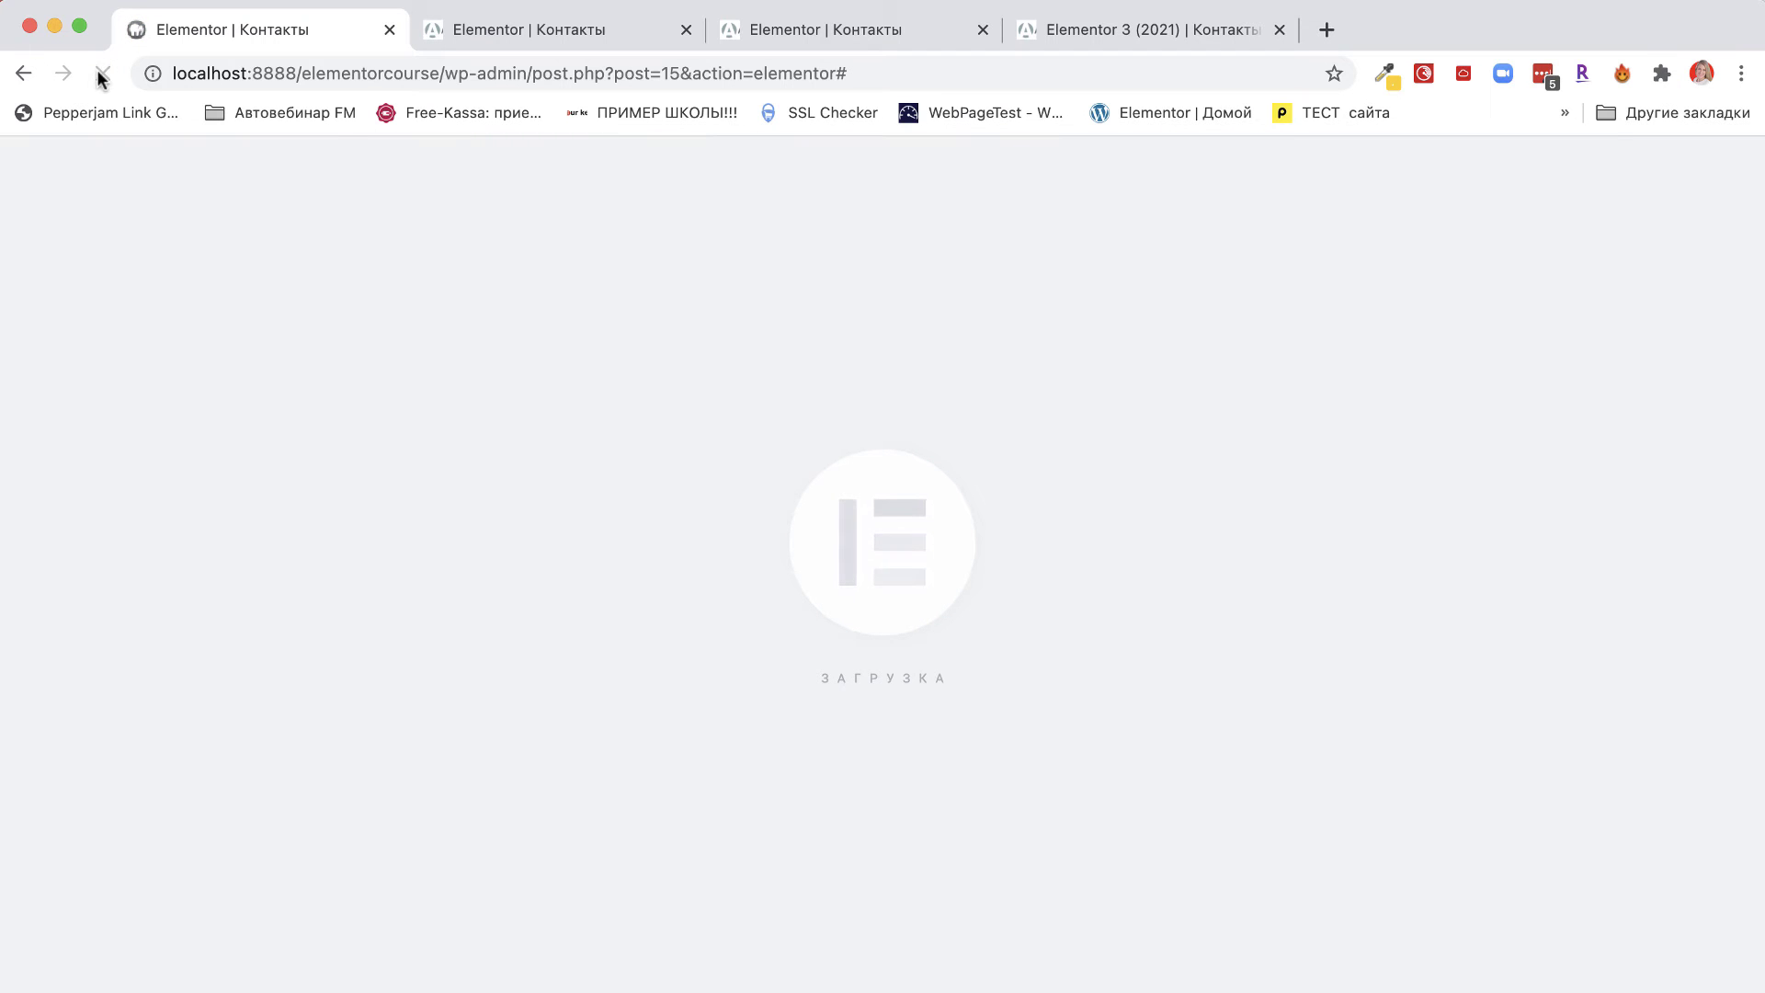
scroll(851, 454, down, 5)
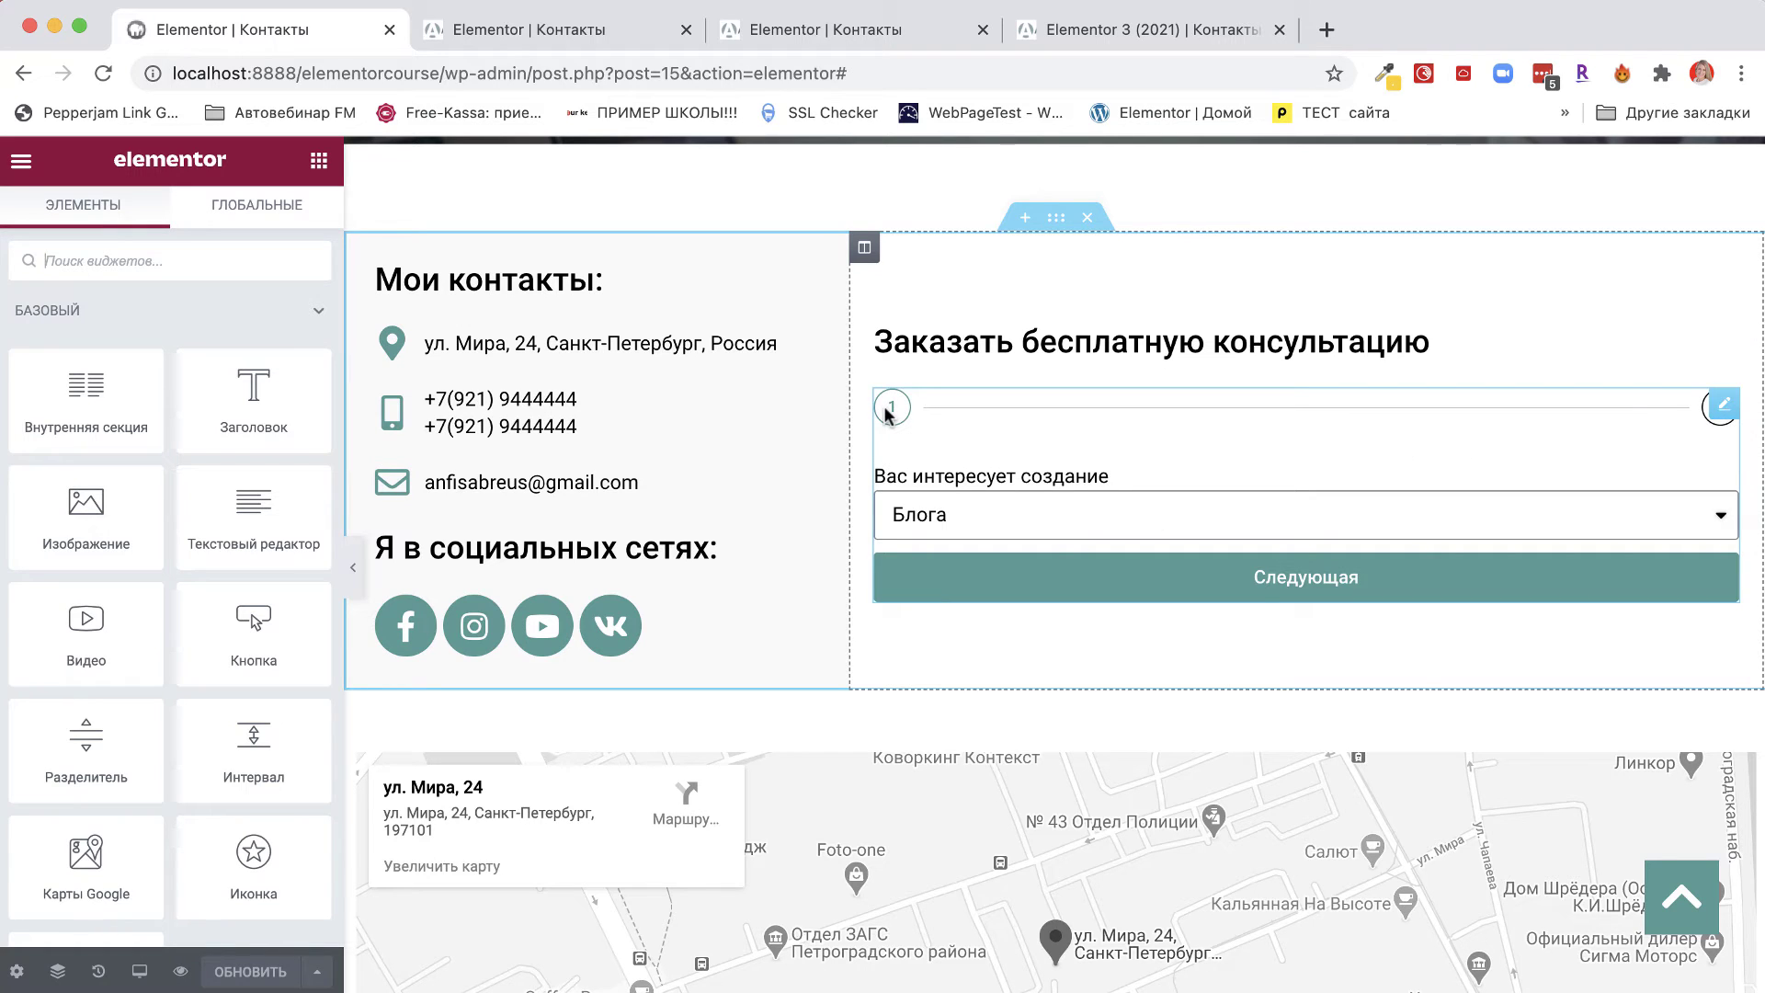
click(970, 519)
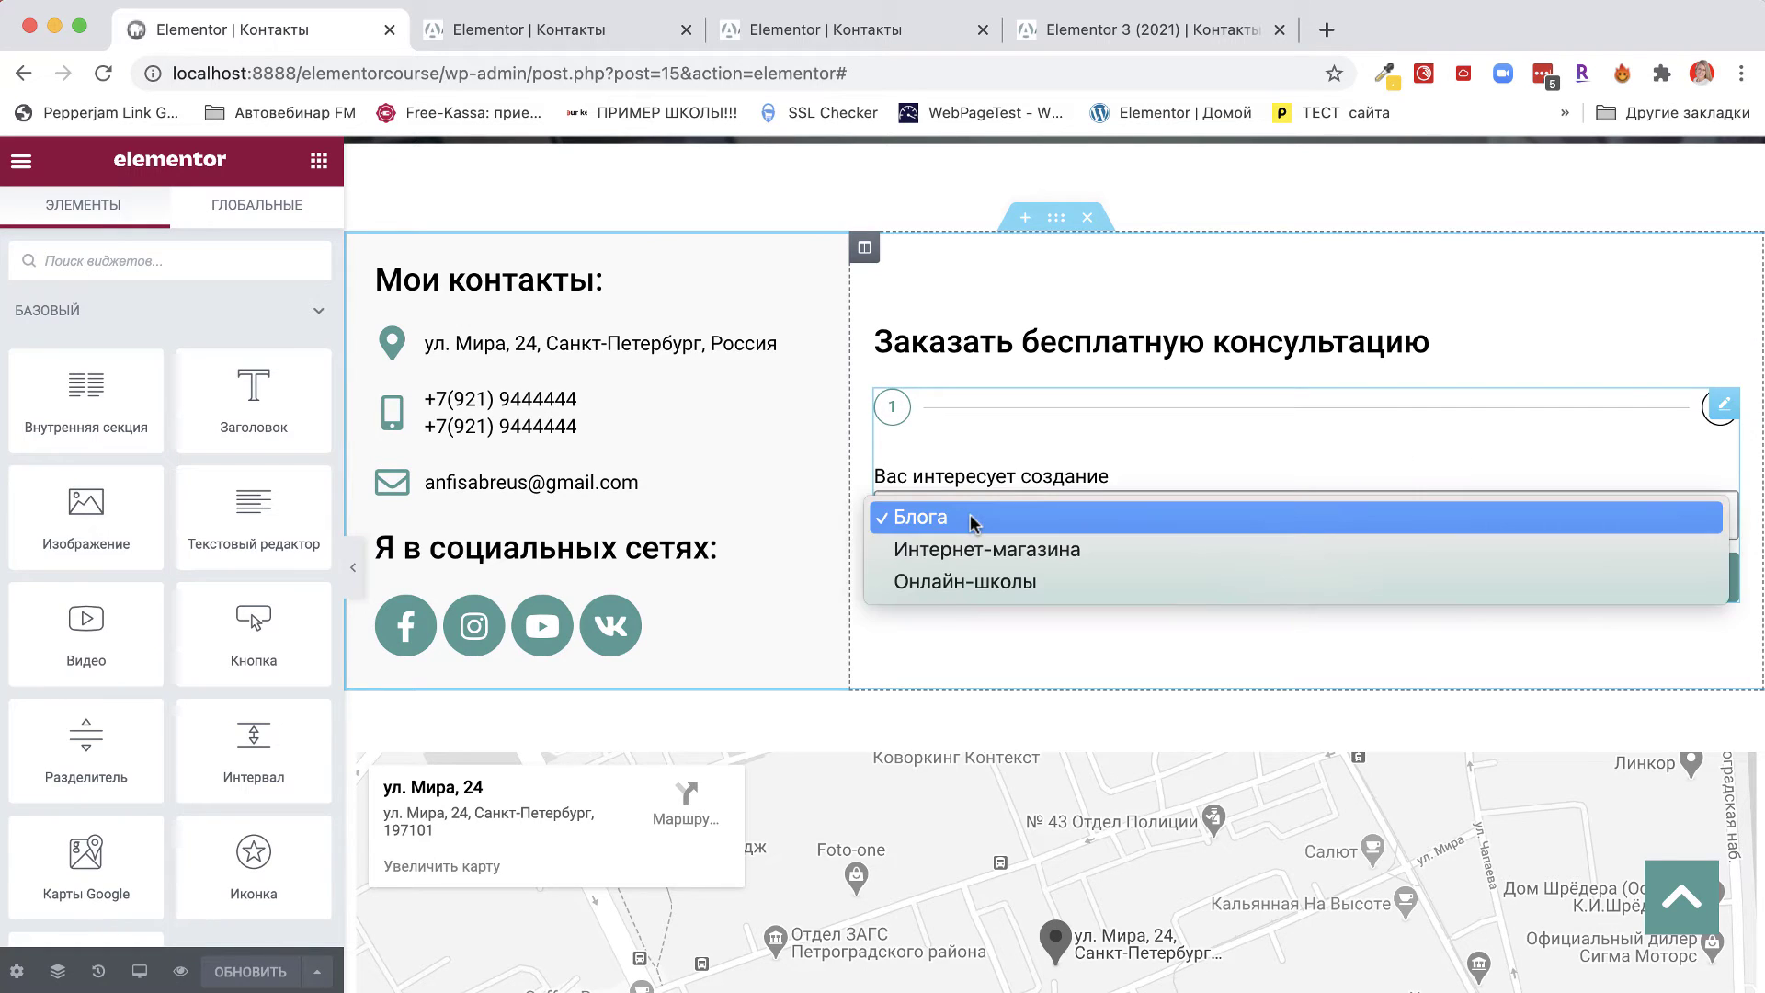
click(972, 520)
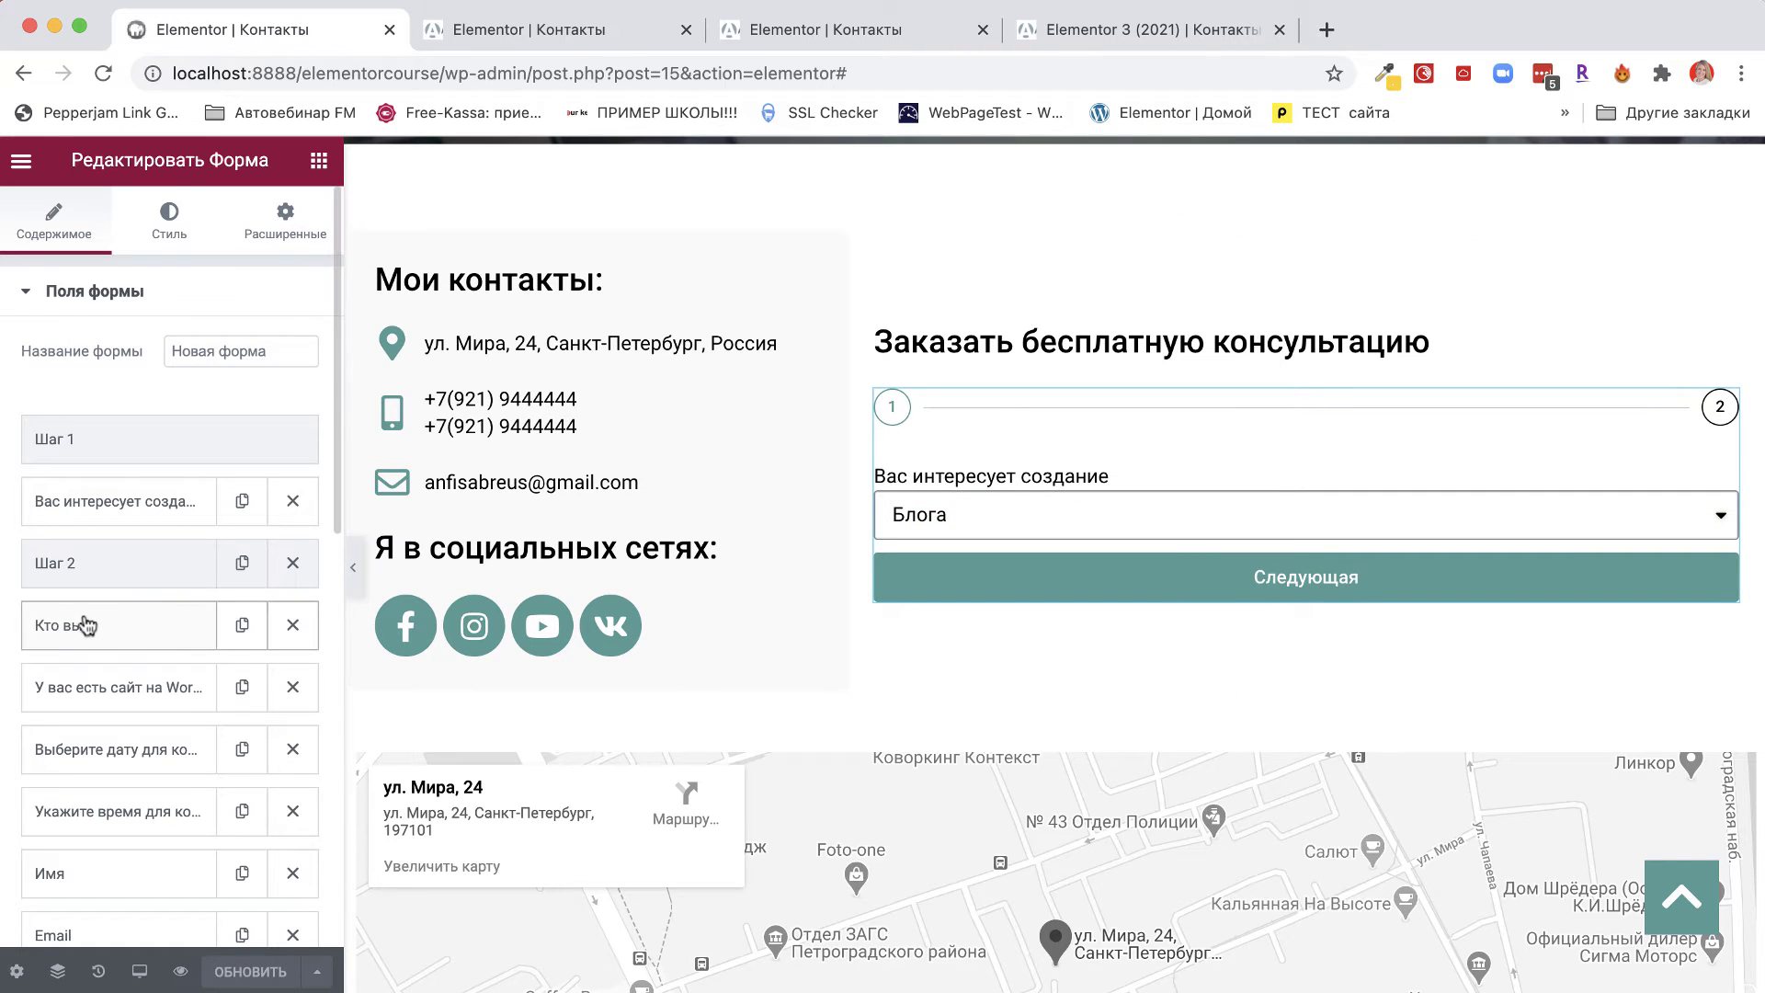
scroll(83, 620, down, 4)
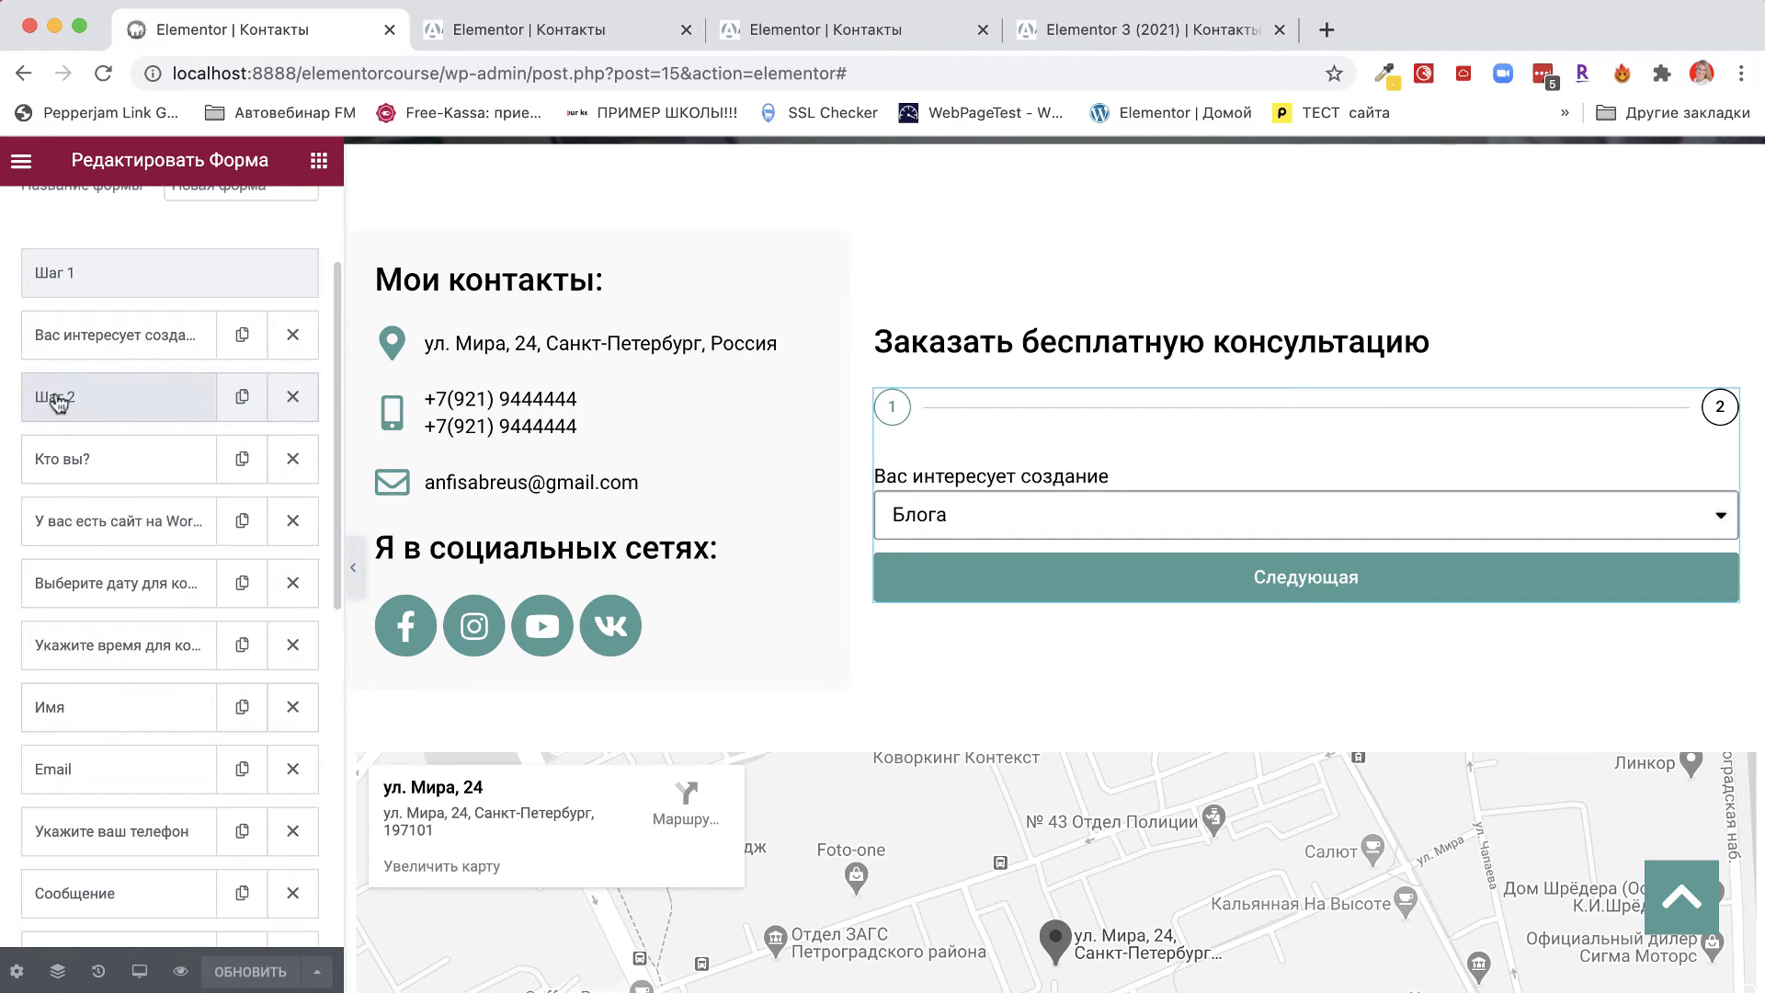
Duplicate the Шаг 2 step, relabel it Шаг 3, and move it below the Кто вы? question.
click(242, 404)
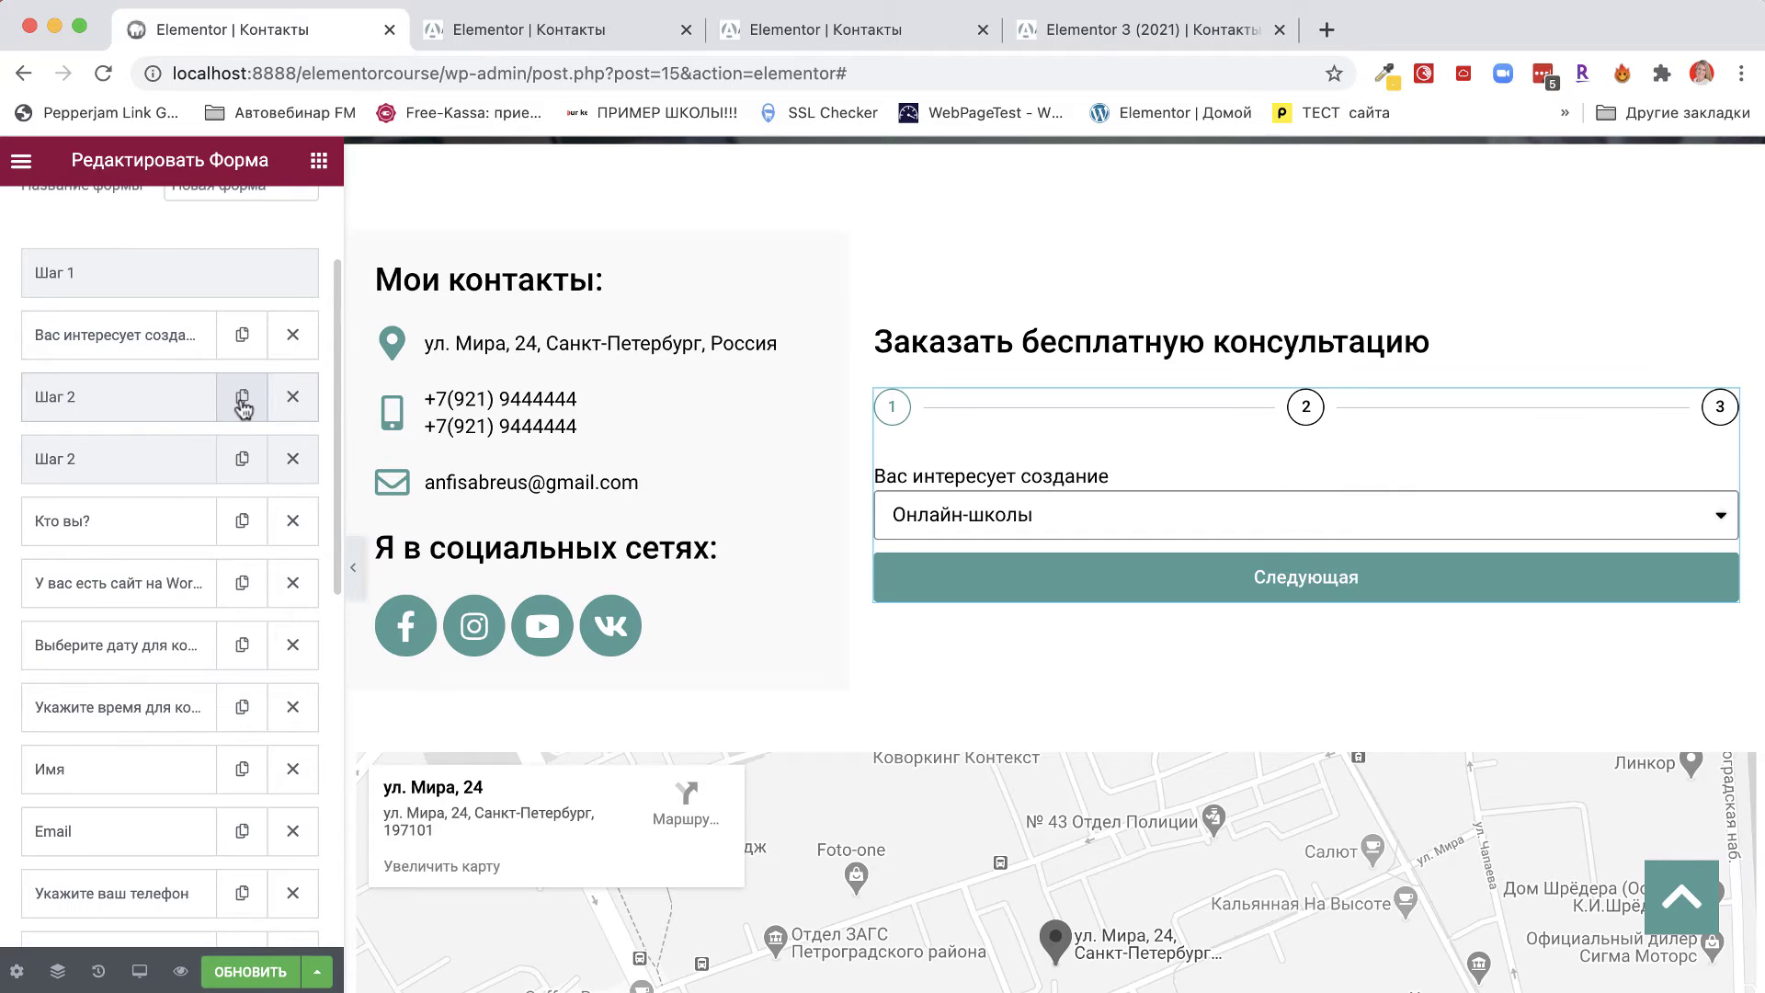
click(129, 476)
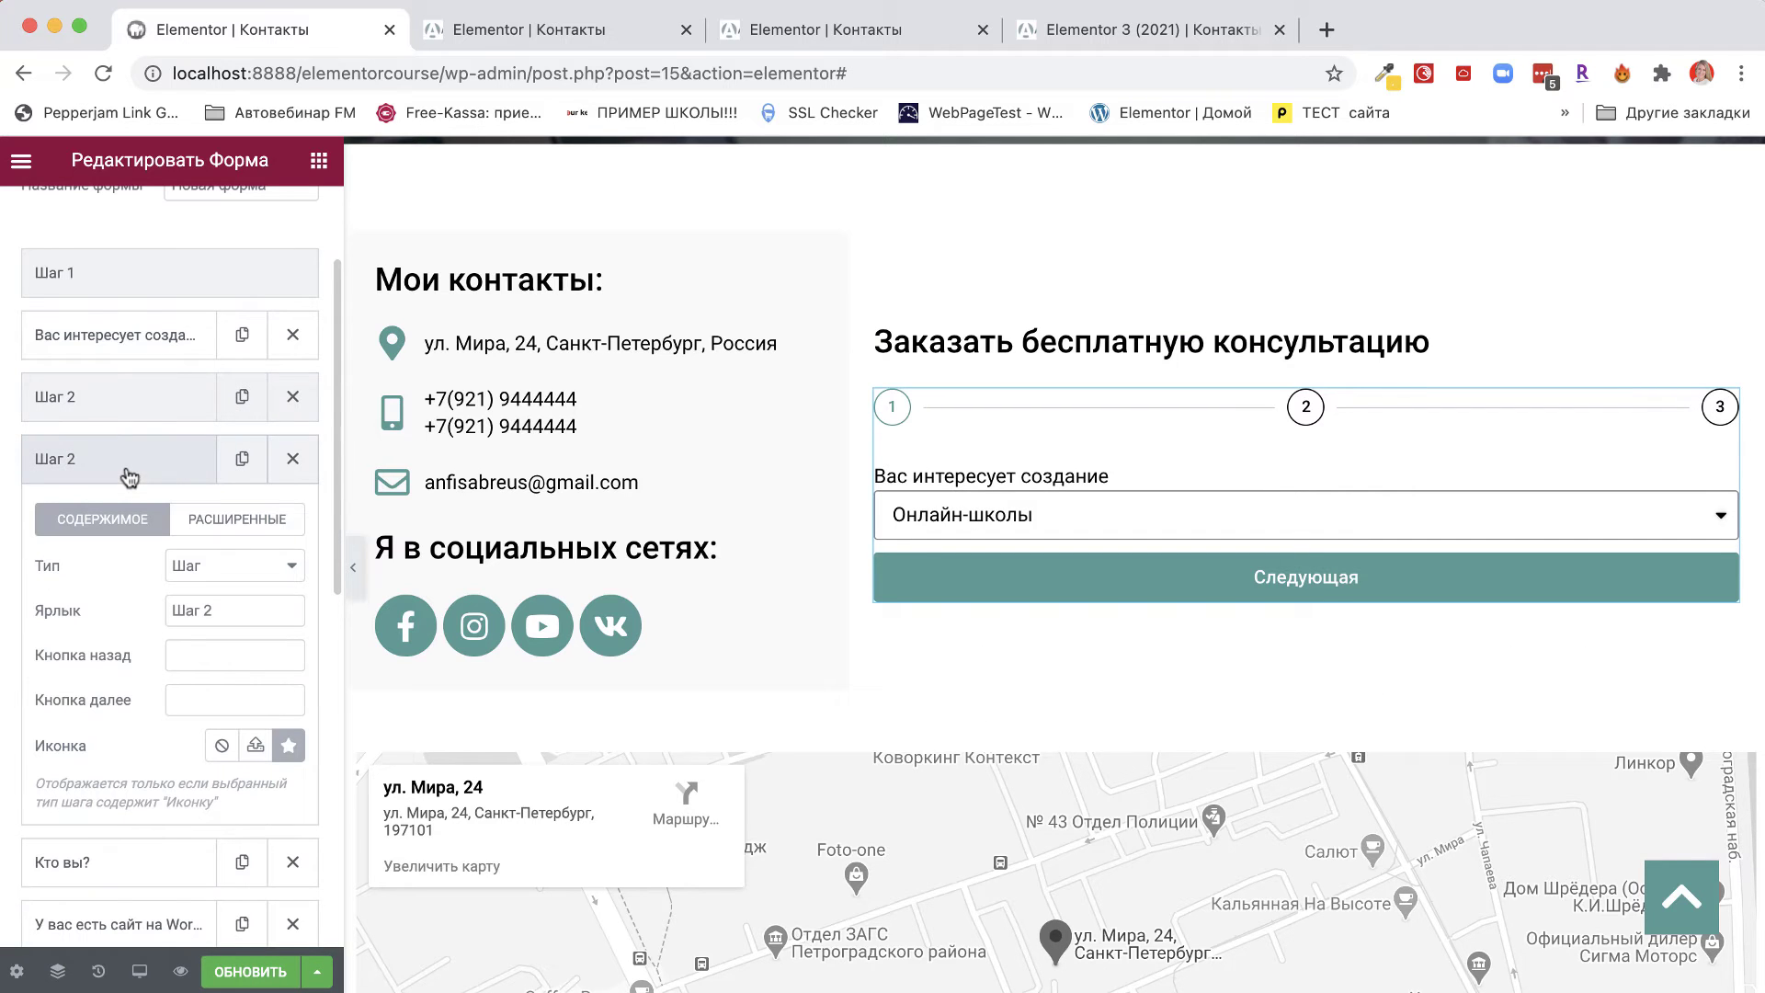
click(219, 614)
key(BackSpace)
text(3)
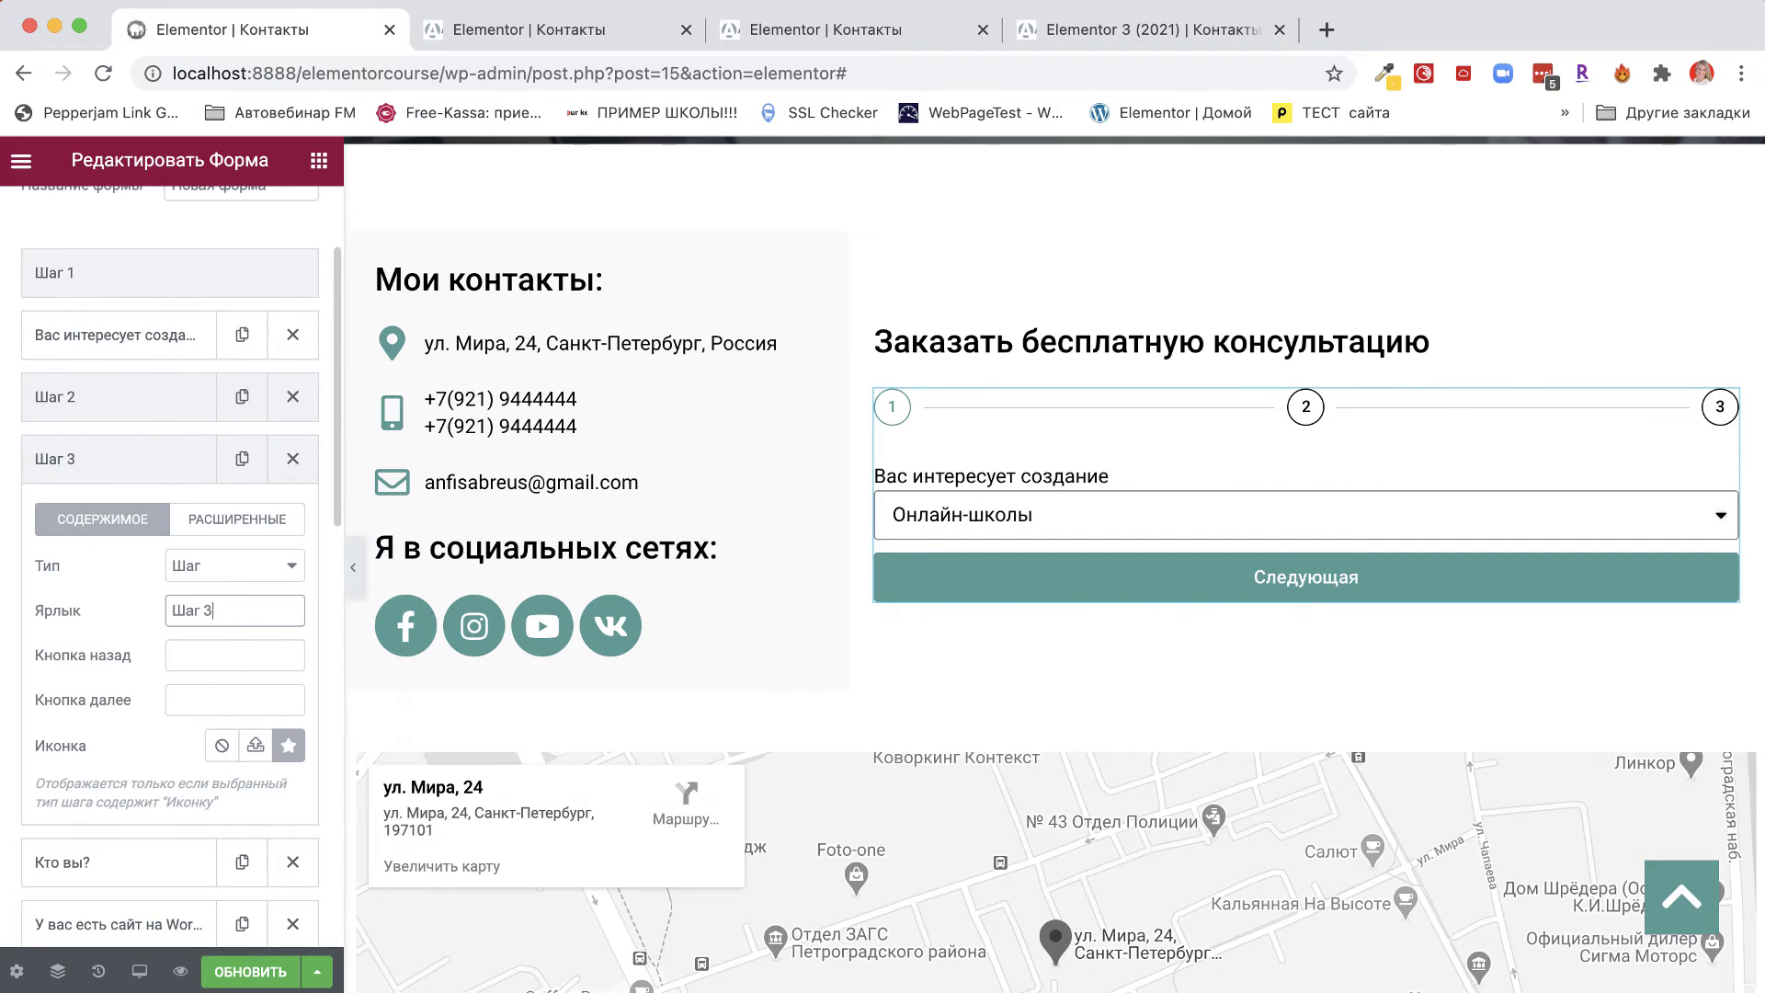
click(107, 470)
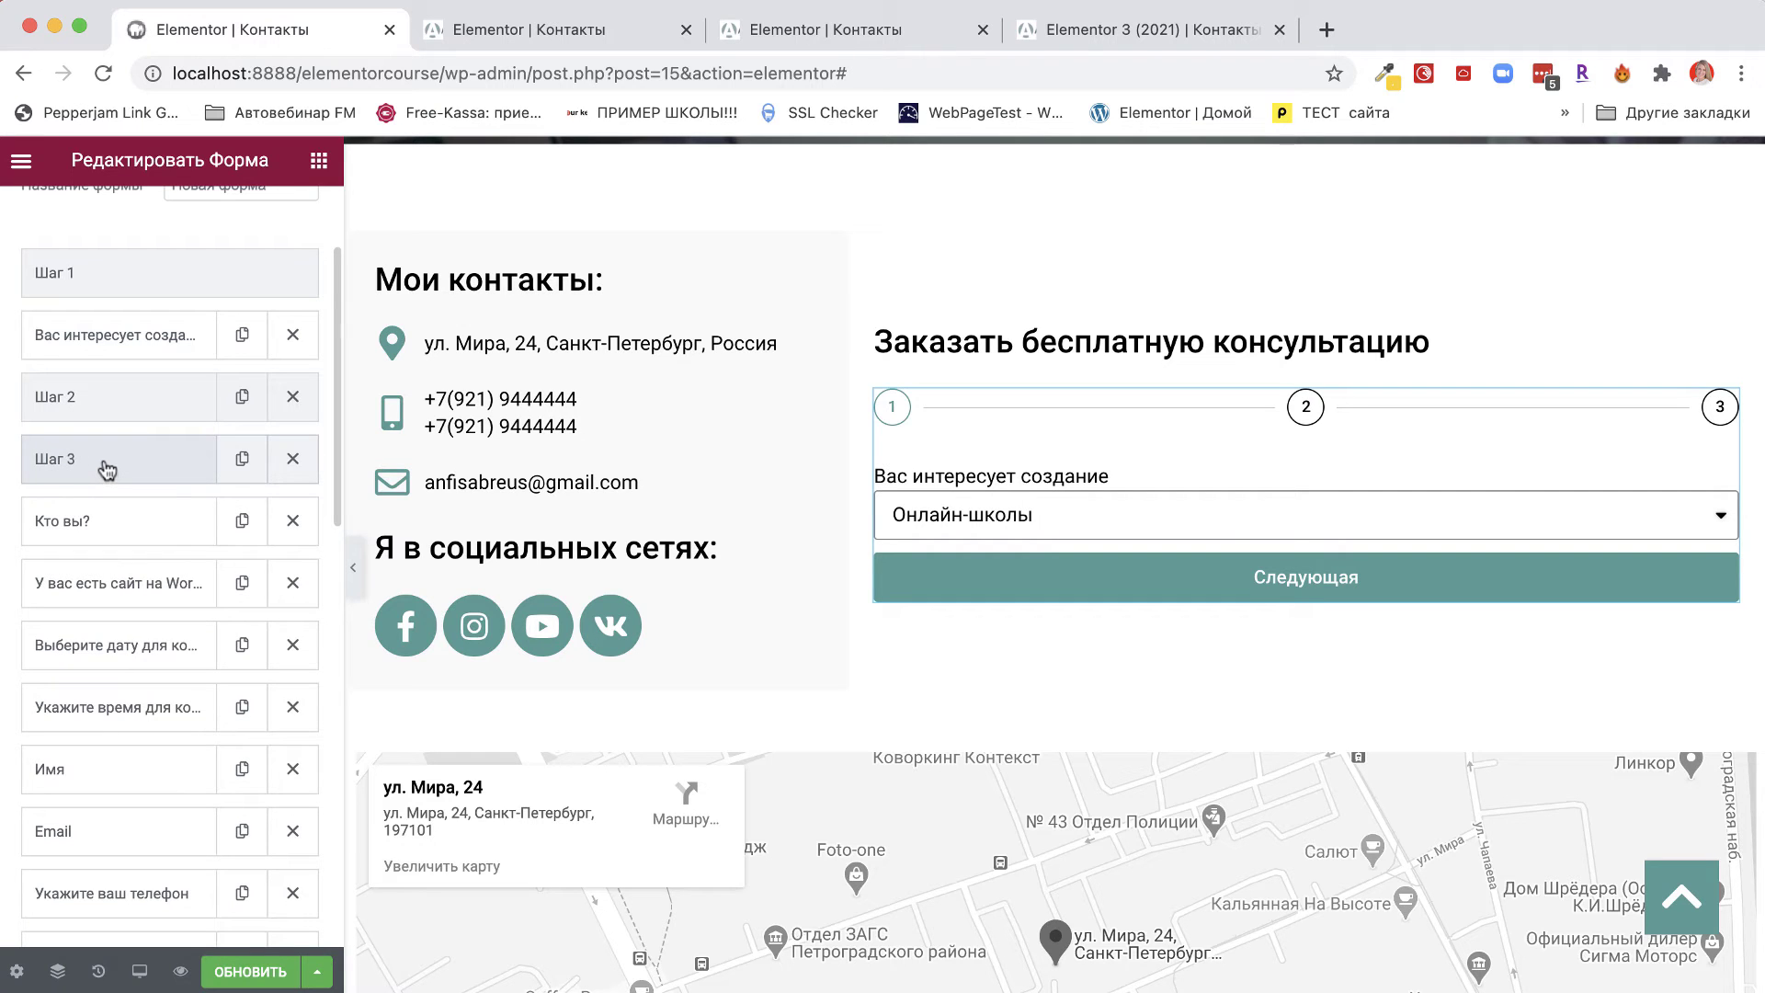
drag(106, 468, 98, 516)
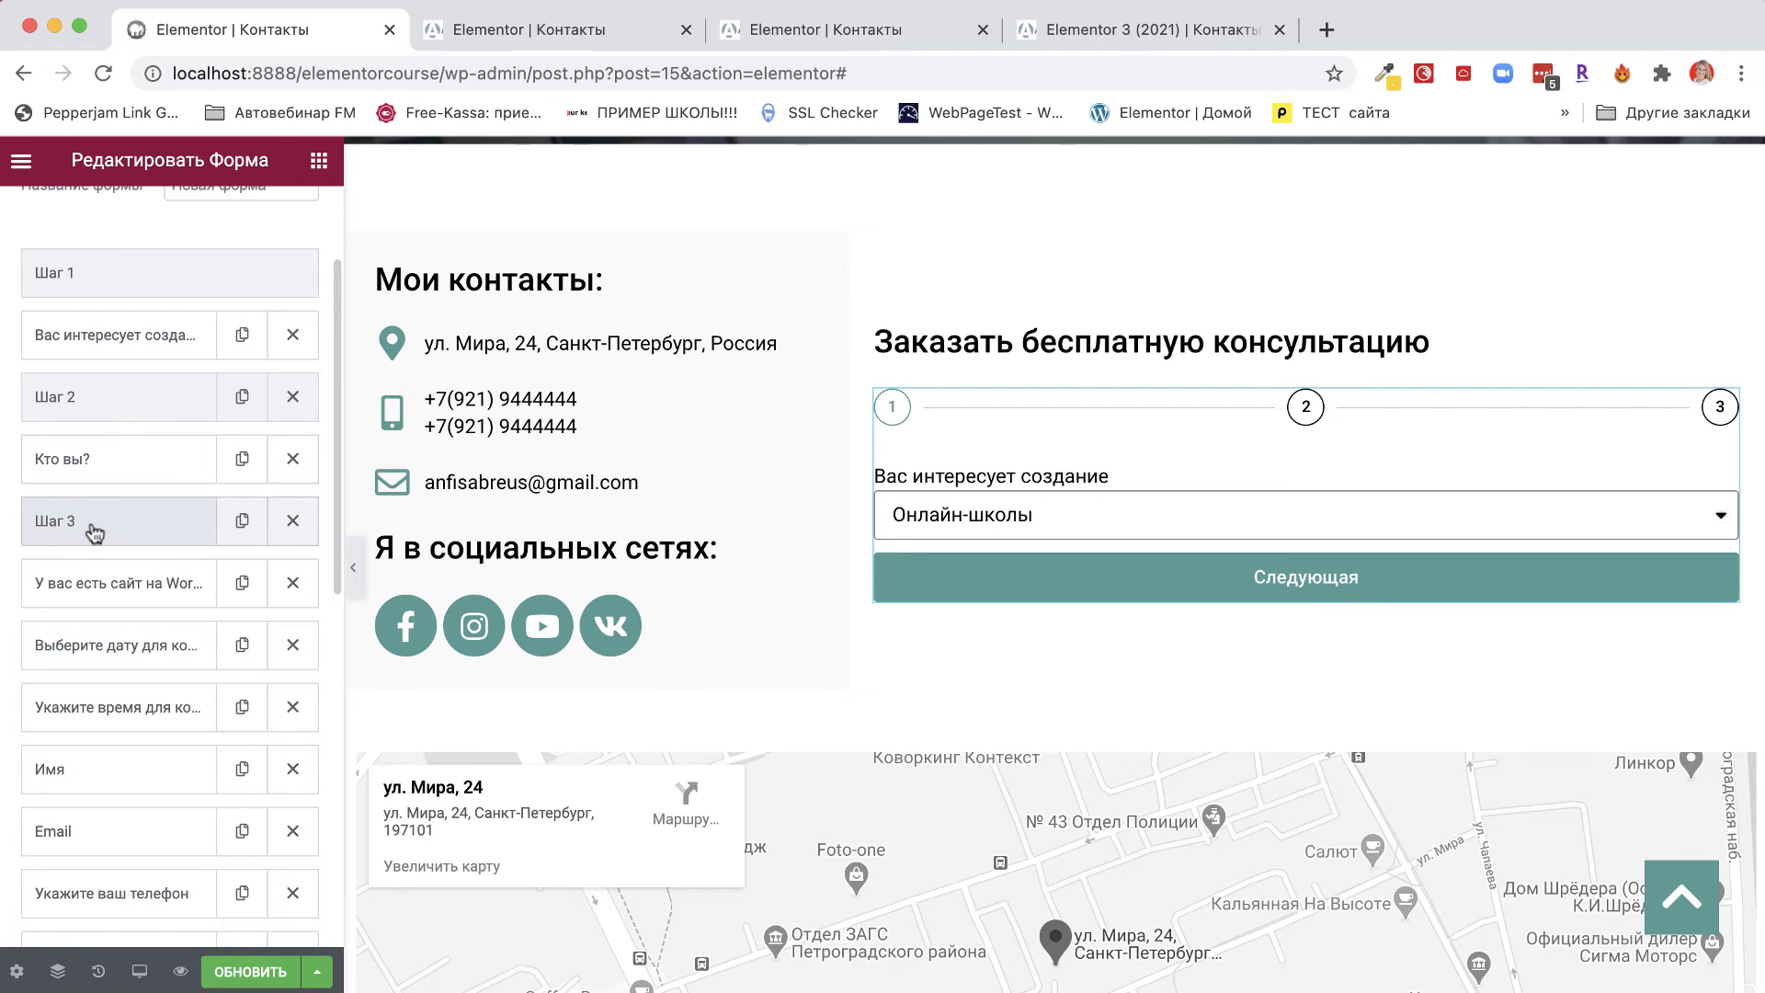
Add a Шаг 4 step copy and place it below the WordPress site question.
click(241, 520)
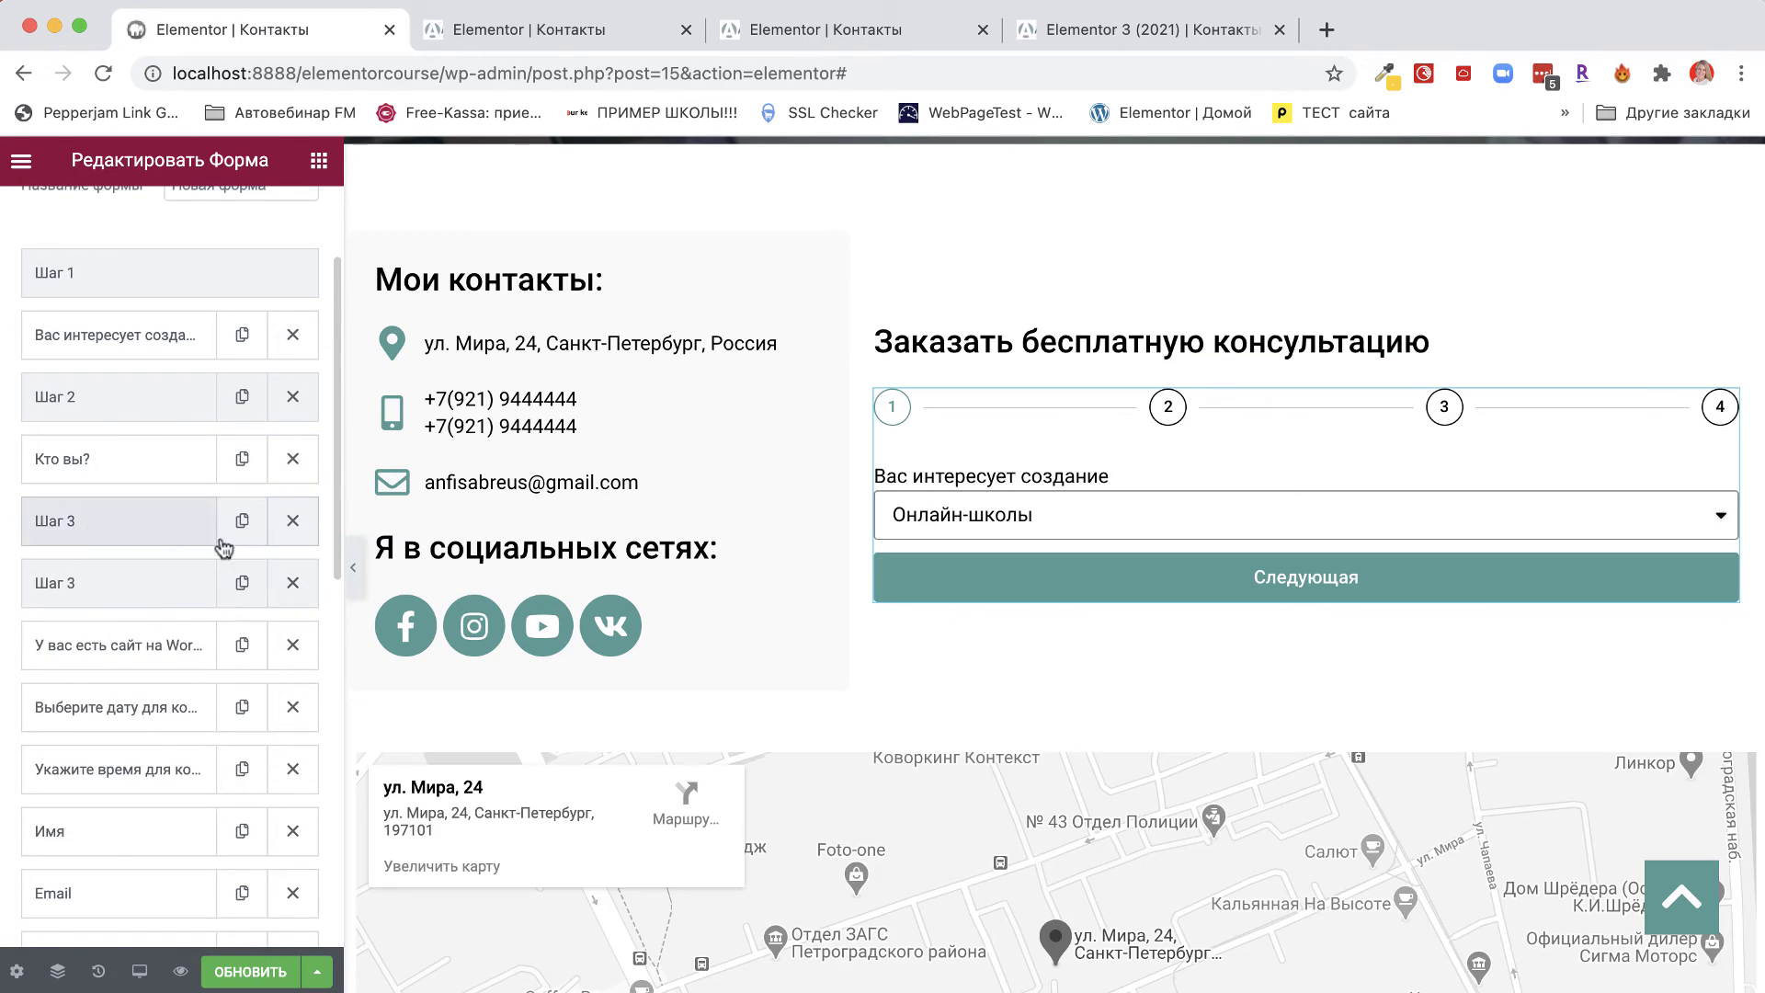
click(144, 594)
click(235, 731)
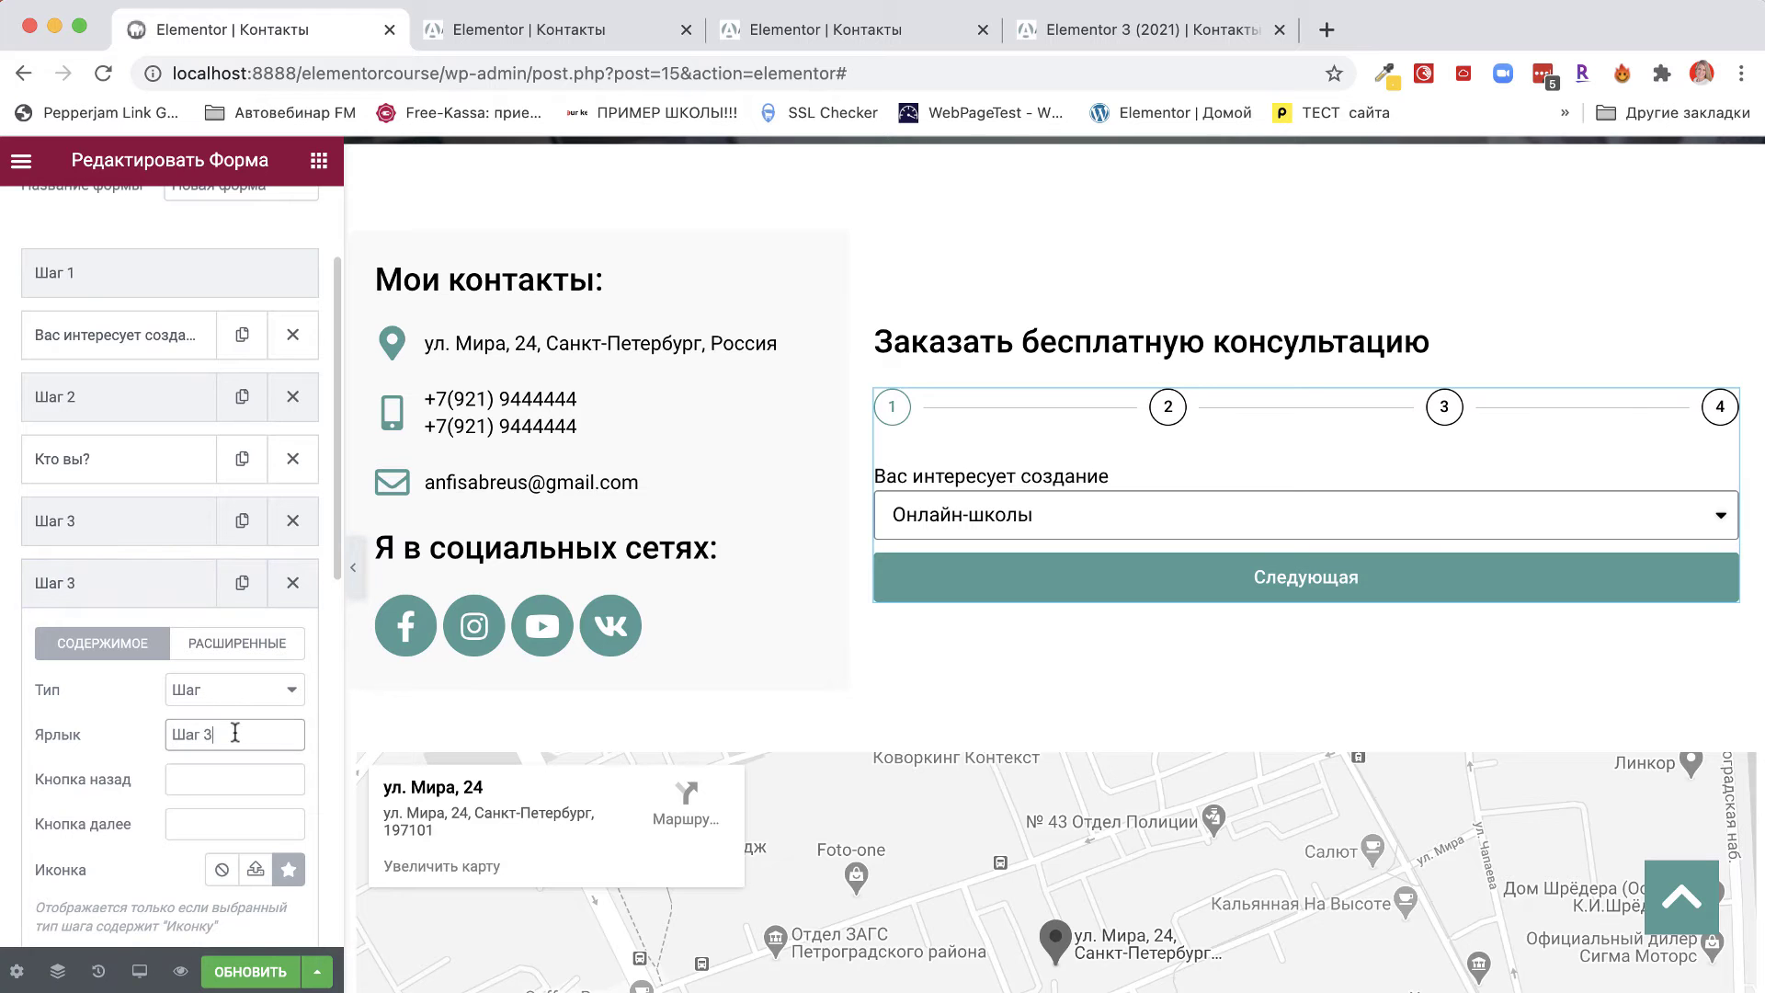
key(BackSpace)
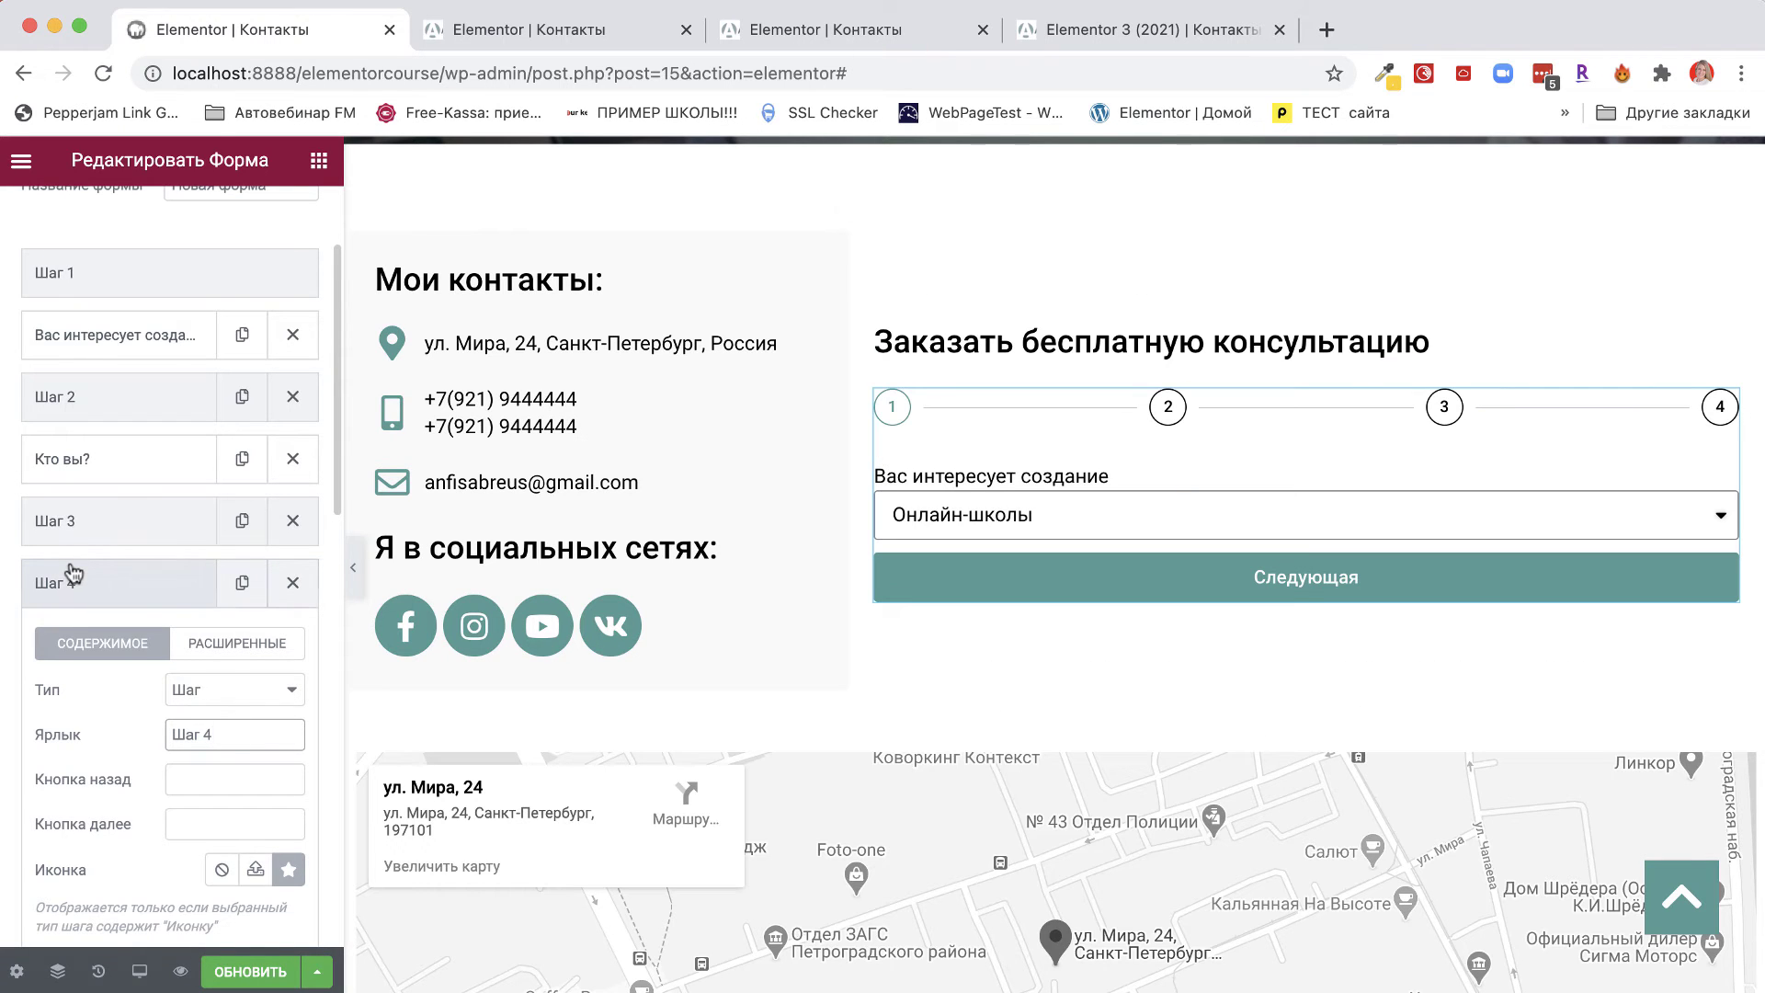
click(74, 577)
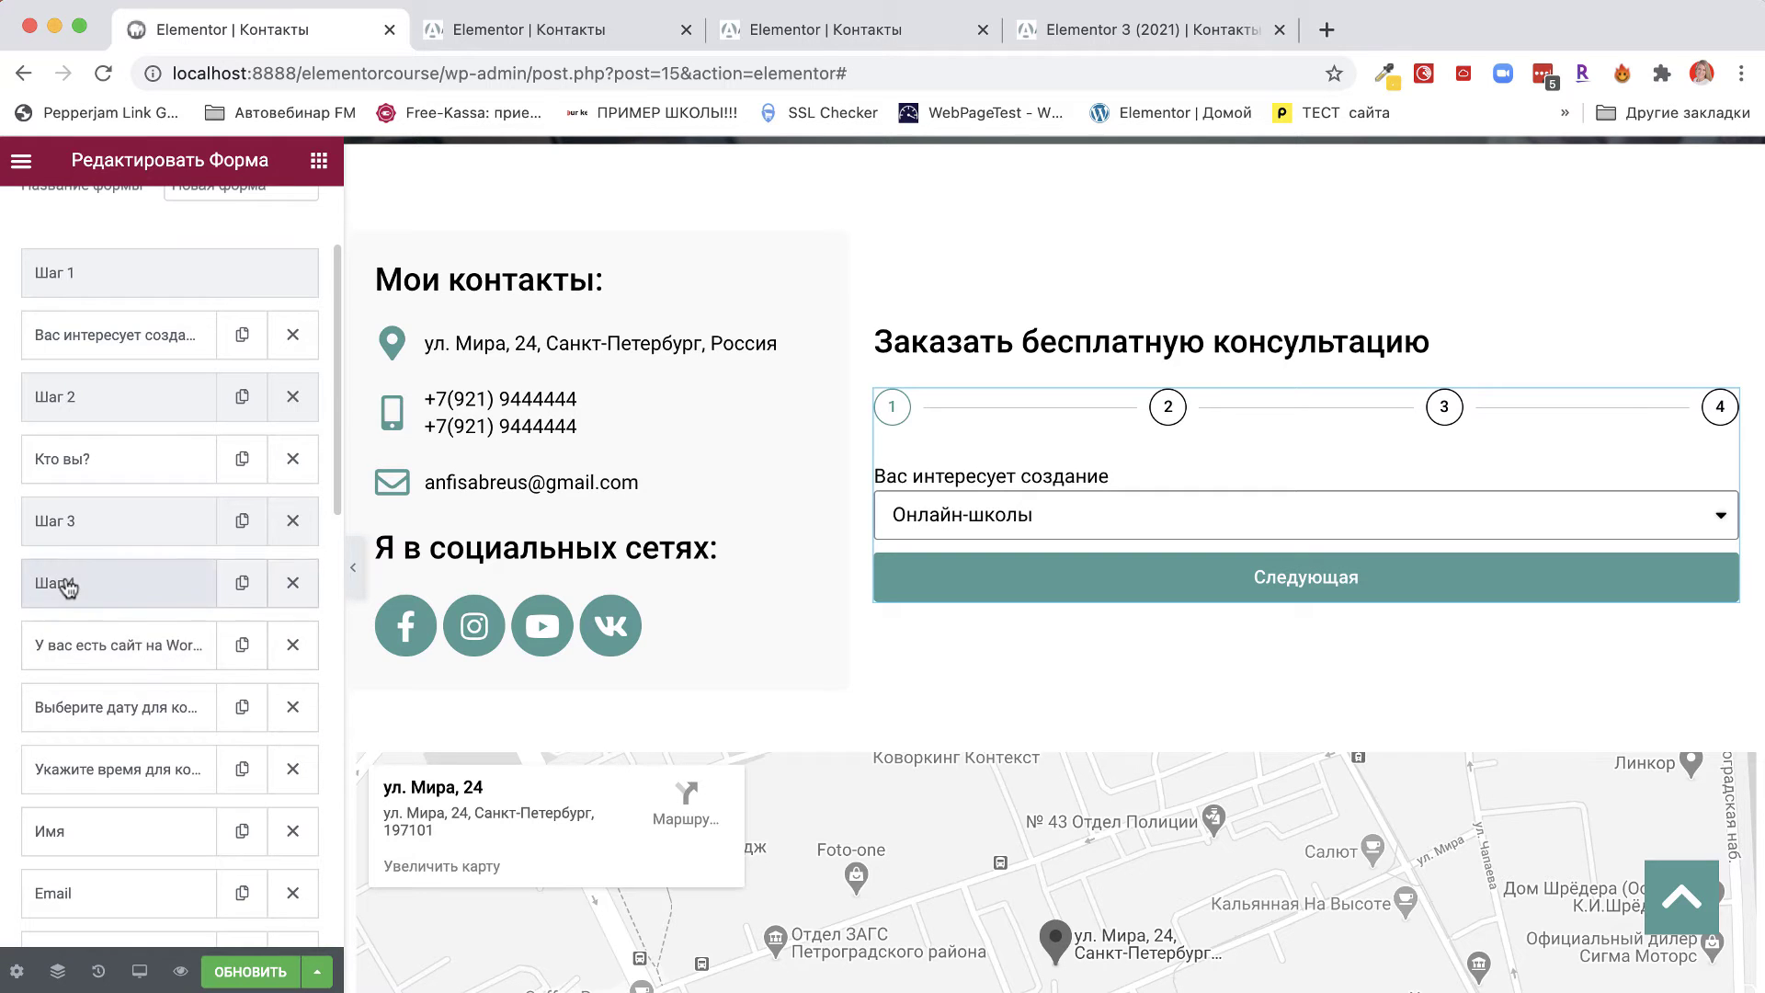
drag(63, 583, 55, 638)
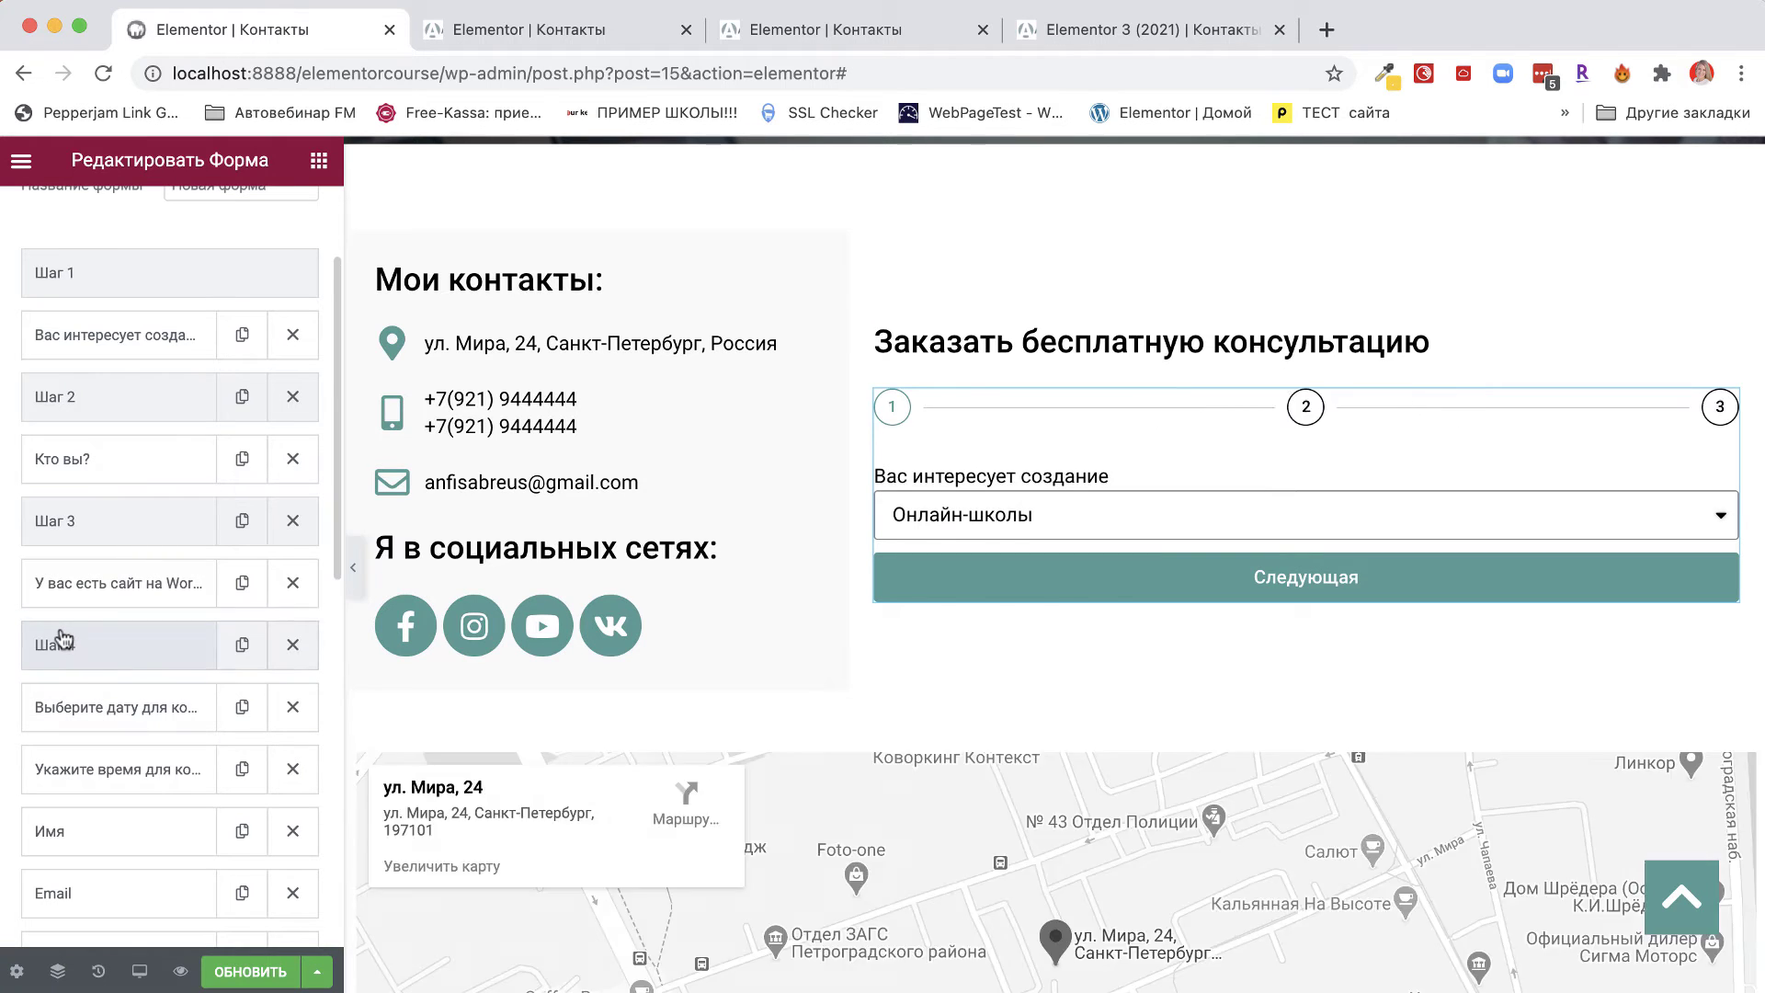
Add a Шаг 5 step copy and place it below the consultation time field.
scroll(59, 630, down, 4)
click(244, 447)
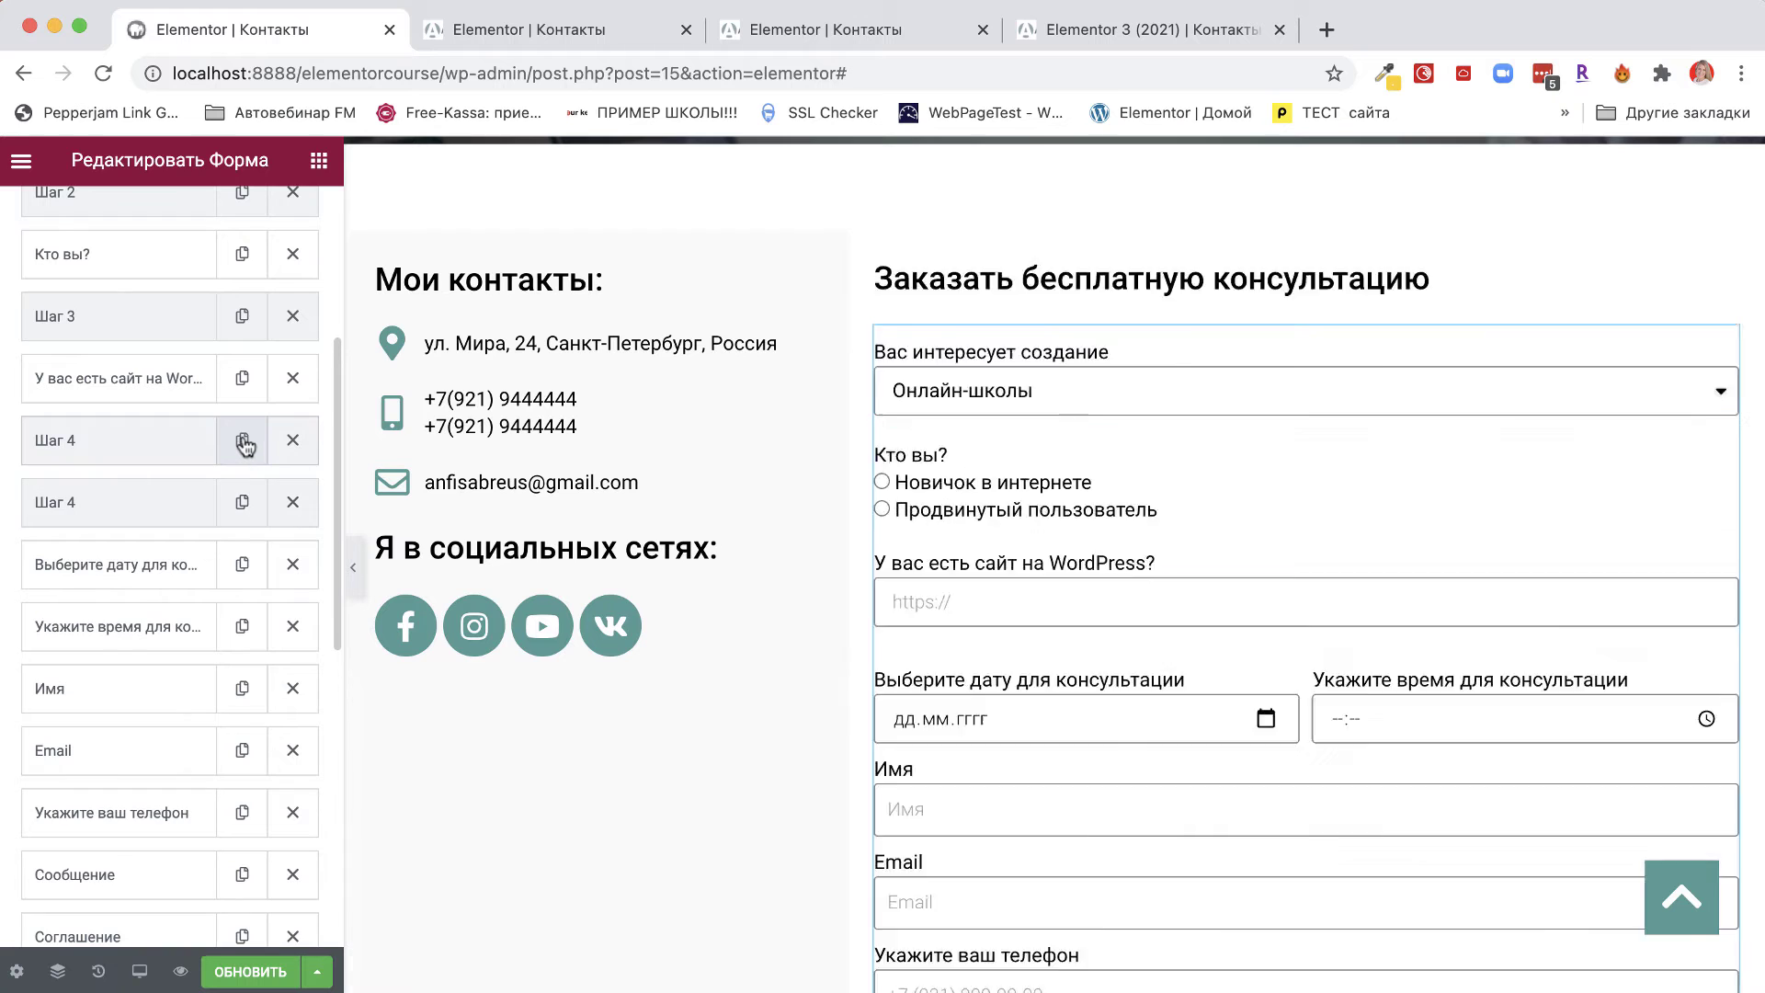
click(62, 502)
click(230, 654)
key(BackSpace)
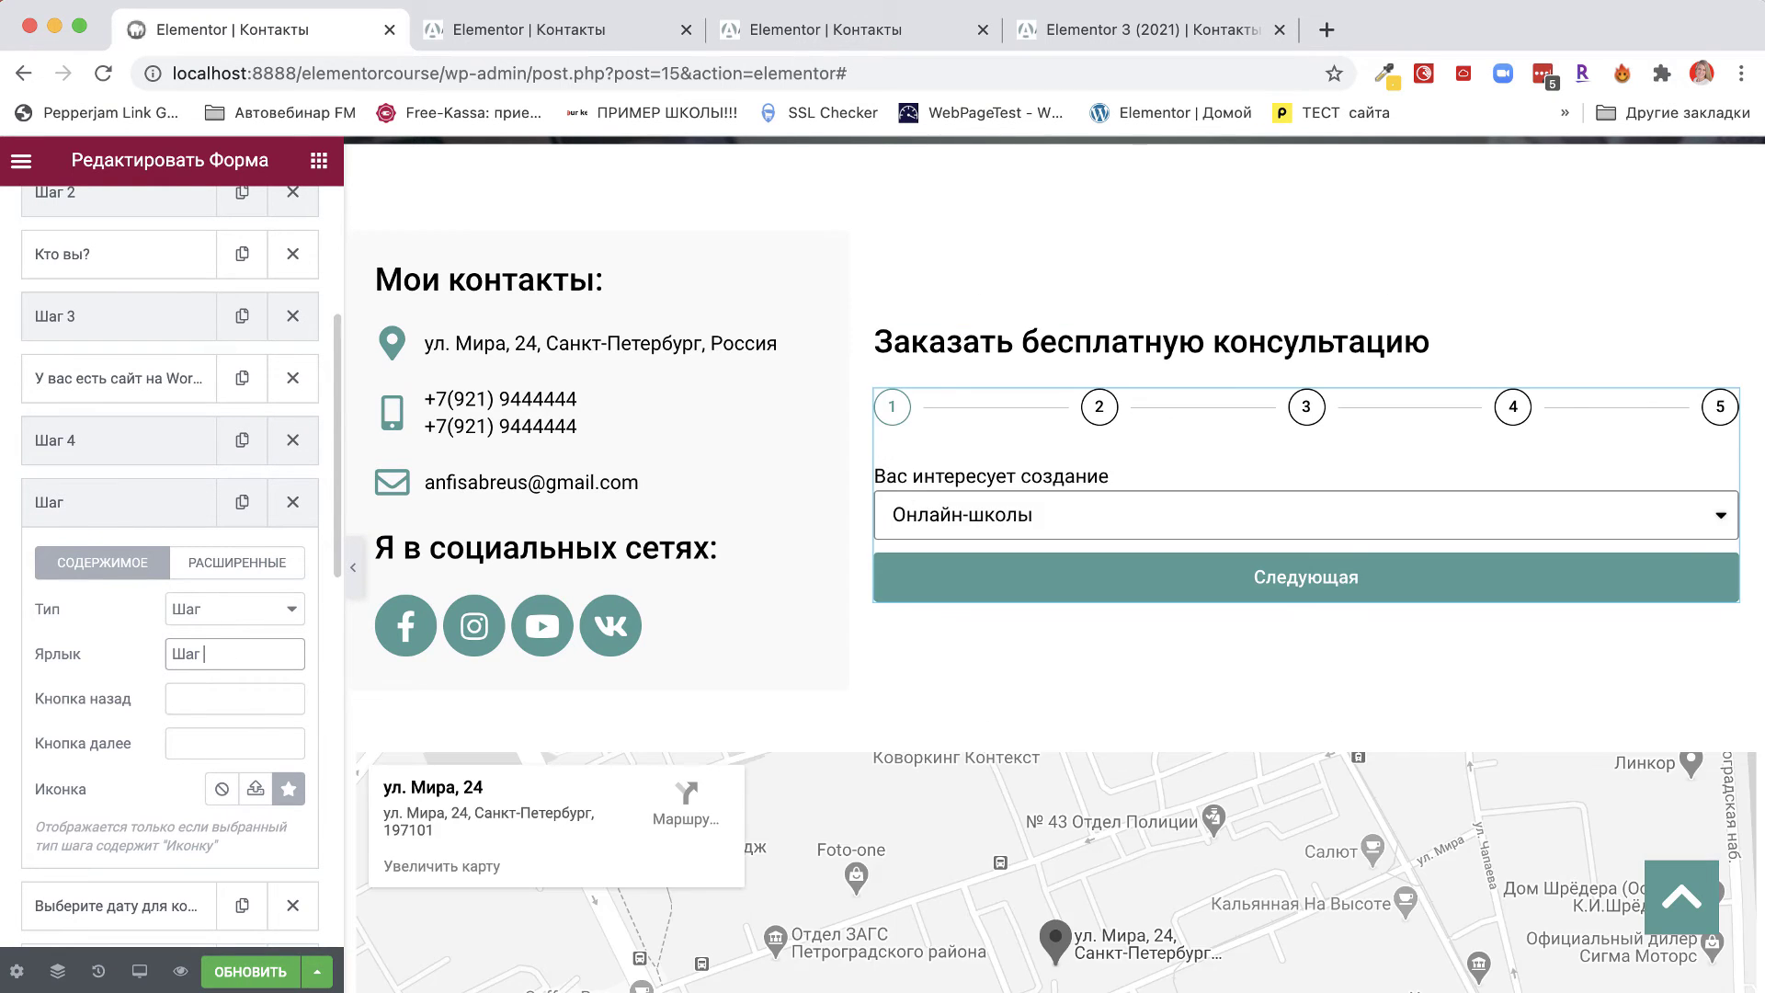
click(62, 502)
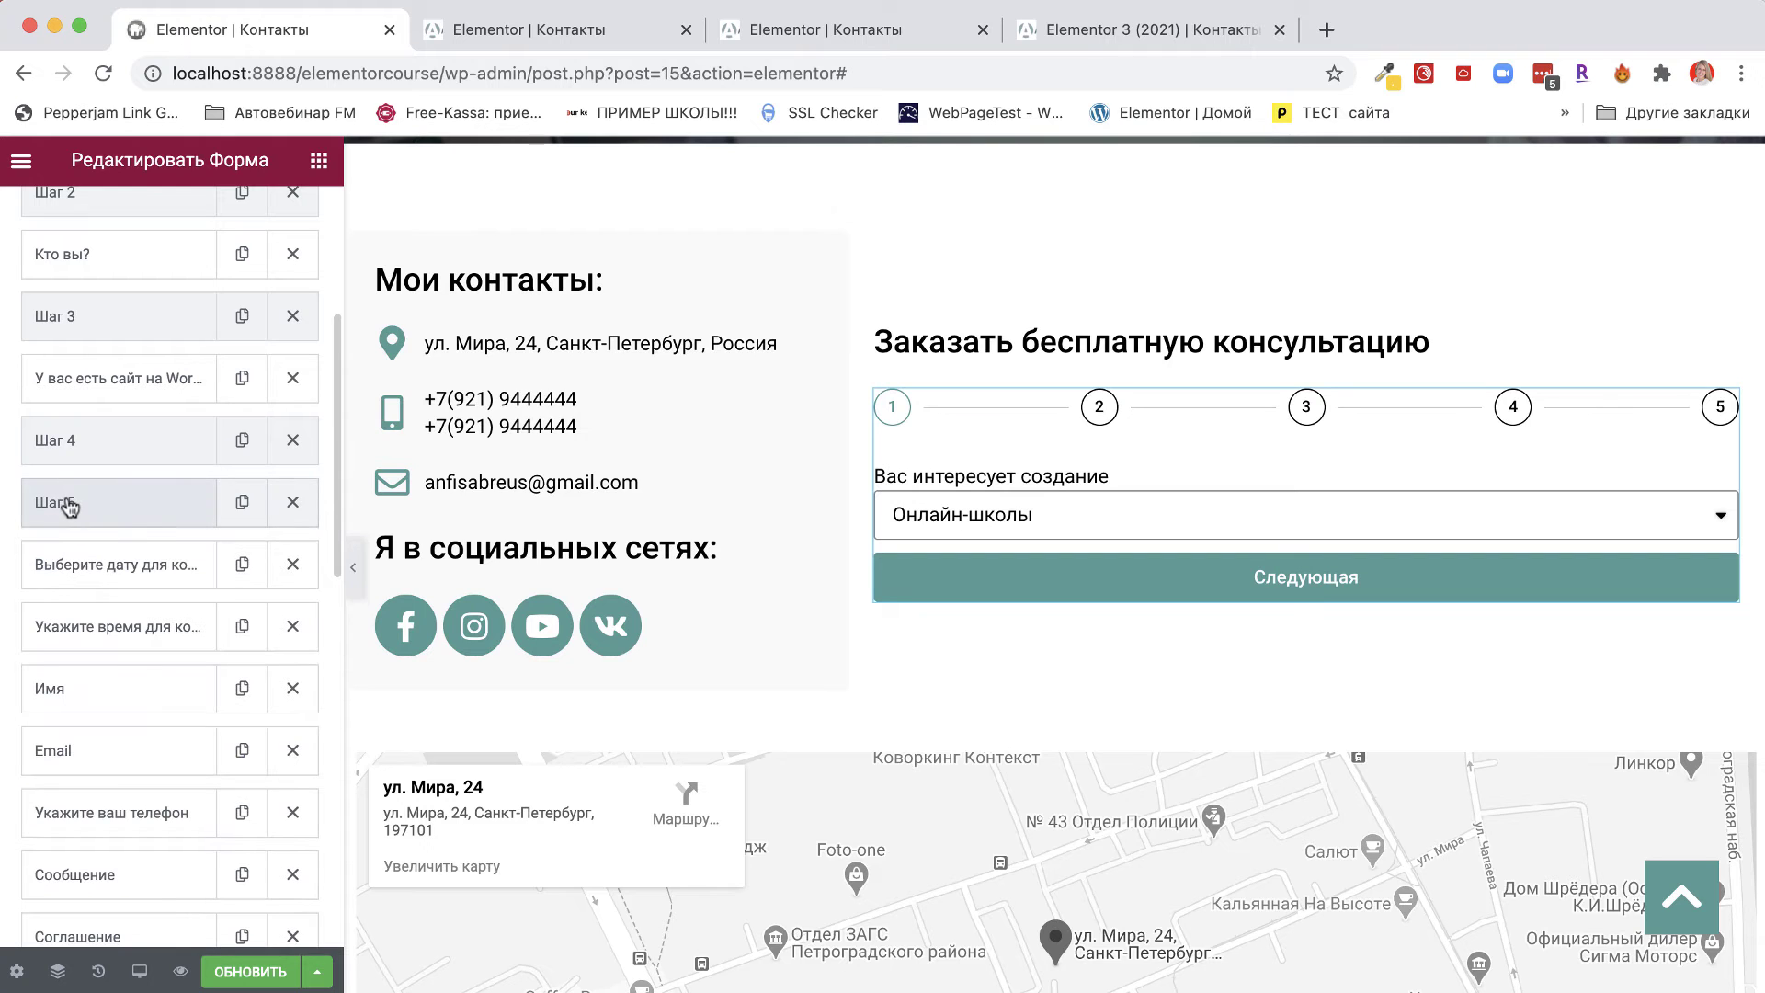
drag(61, 503, 55, 625)
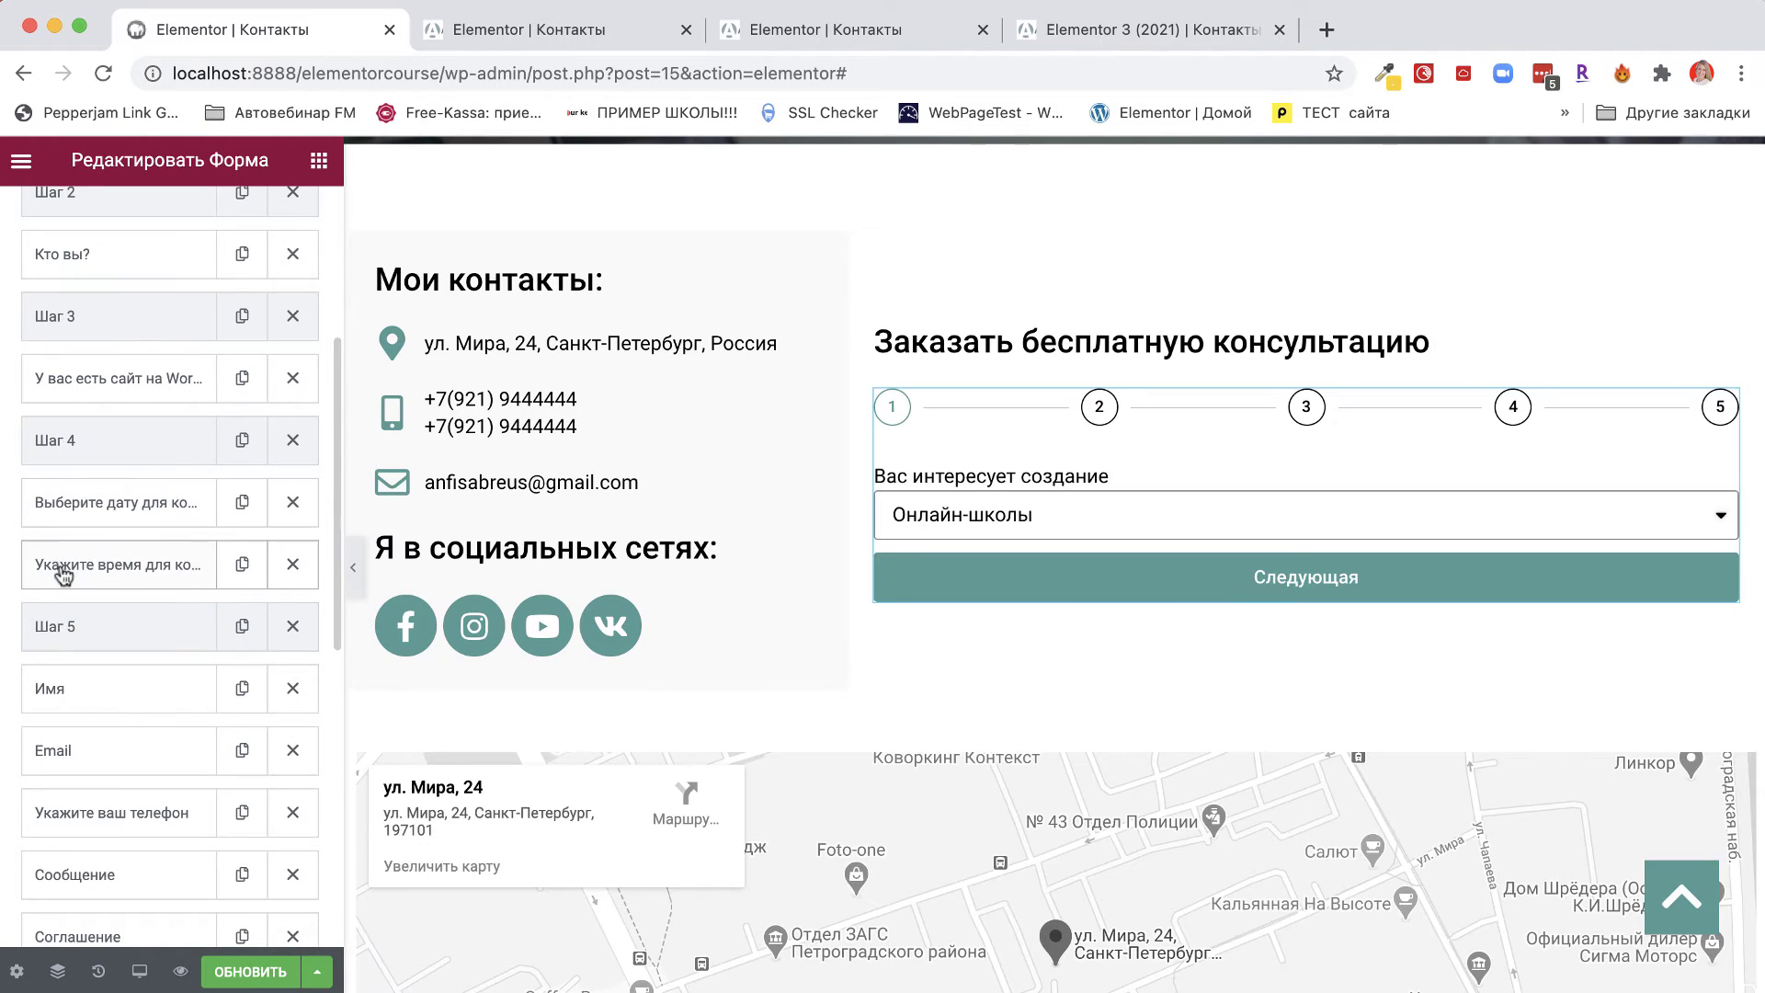
Rename the form to 'Заявка на консультация', save the page, and open the preview.
scroll(111, 634, down, 3)
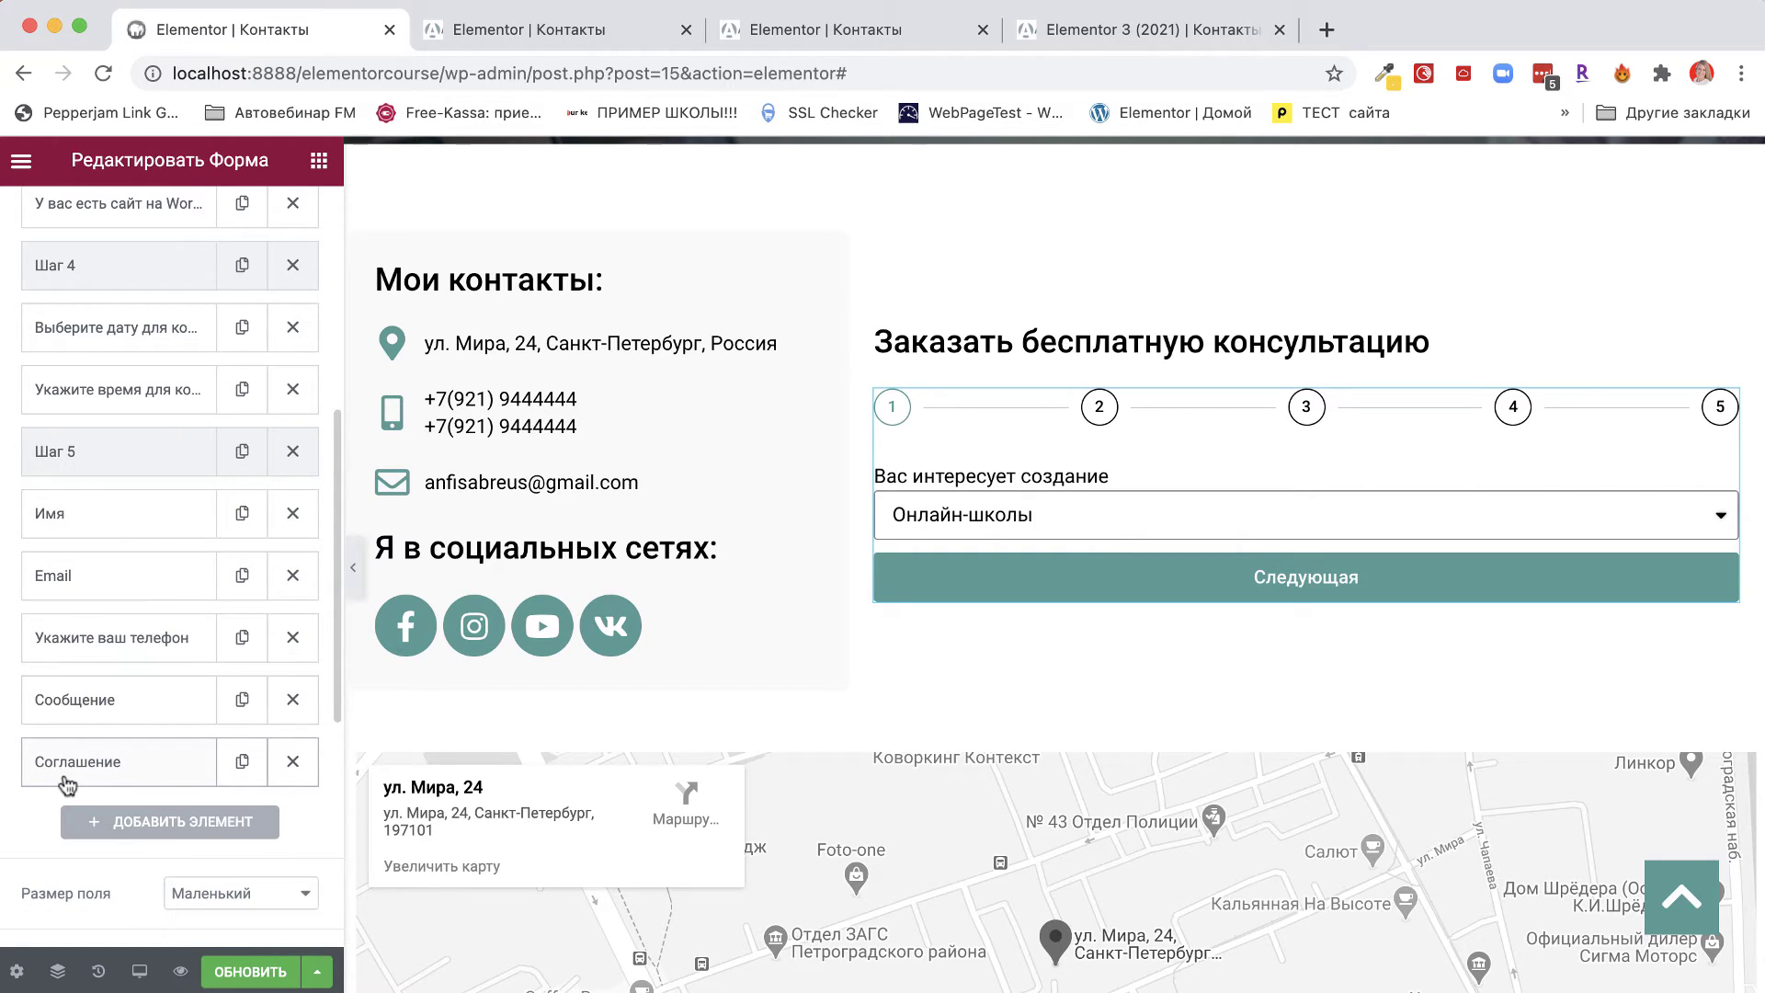
scroll(160, 544, up, 10)
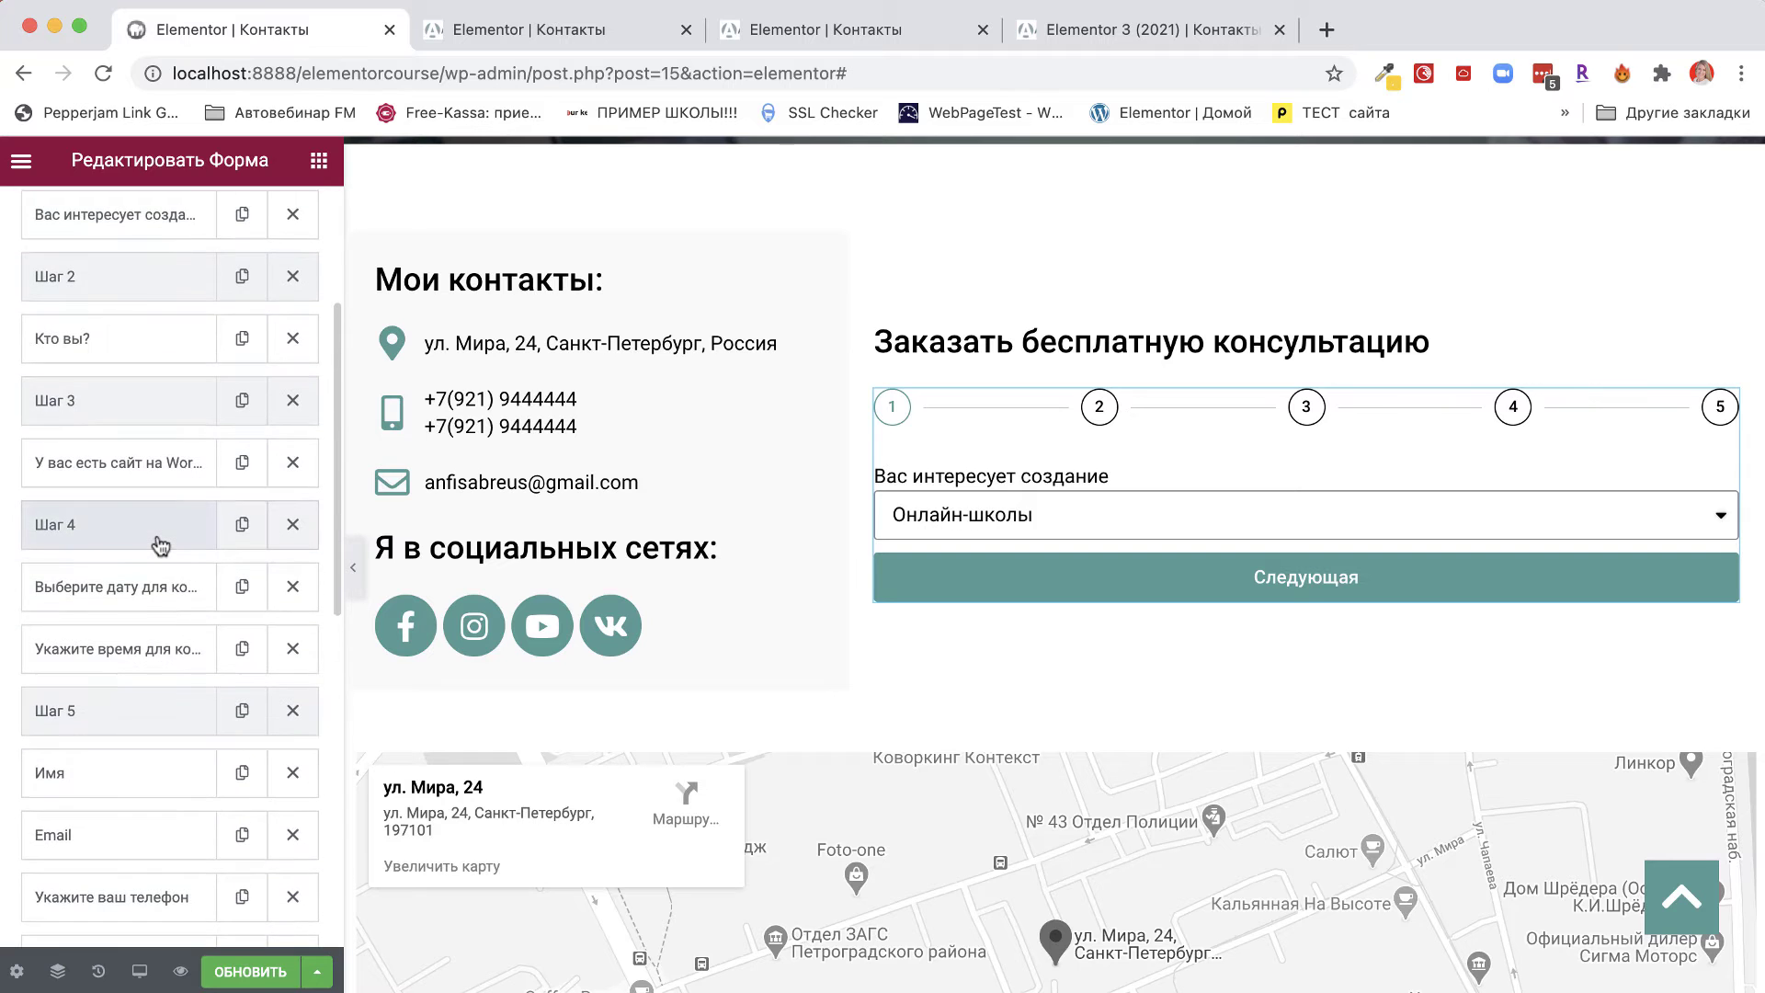
scroll(160, 544, up, 1)
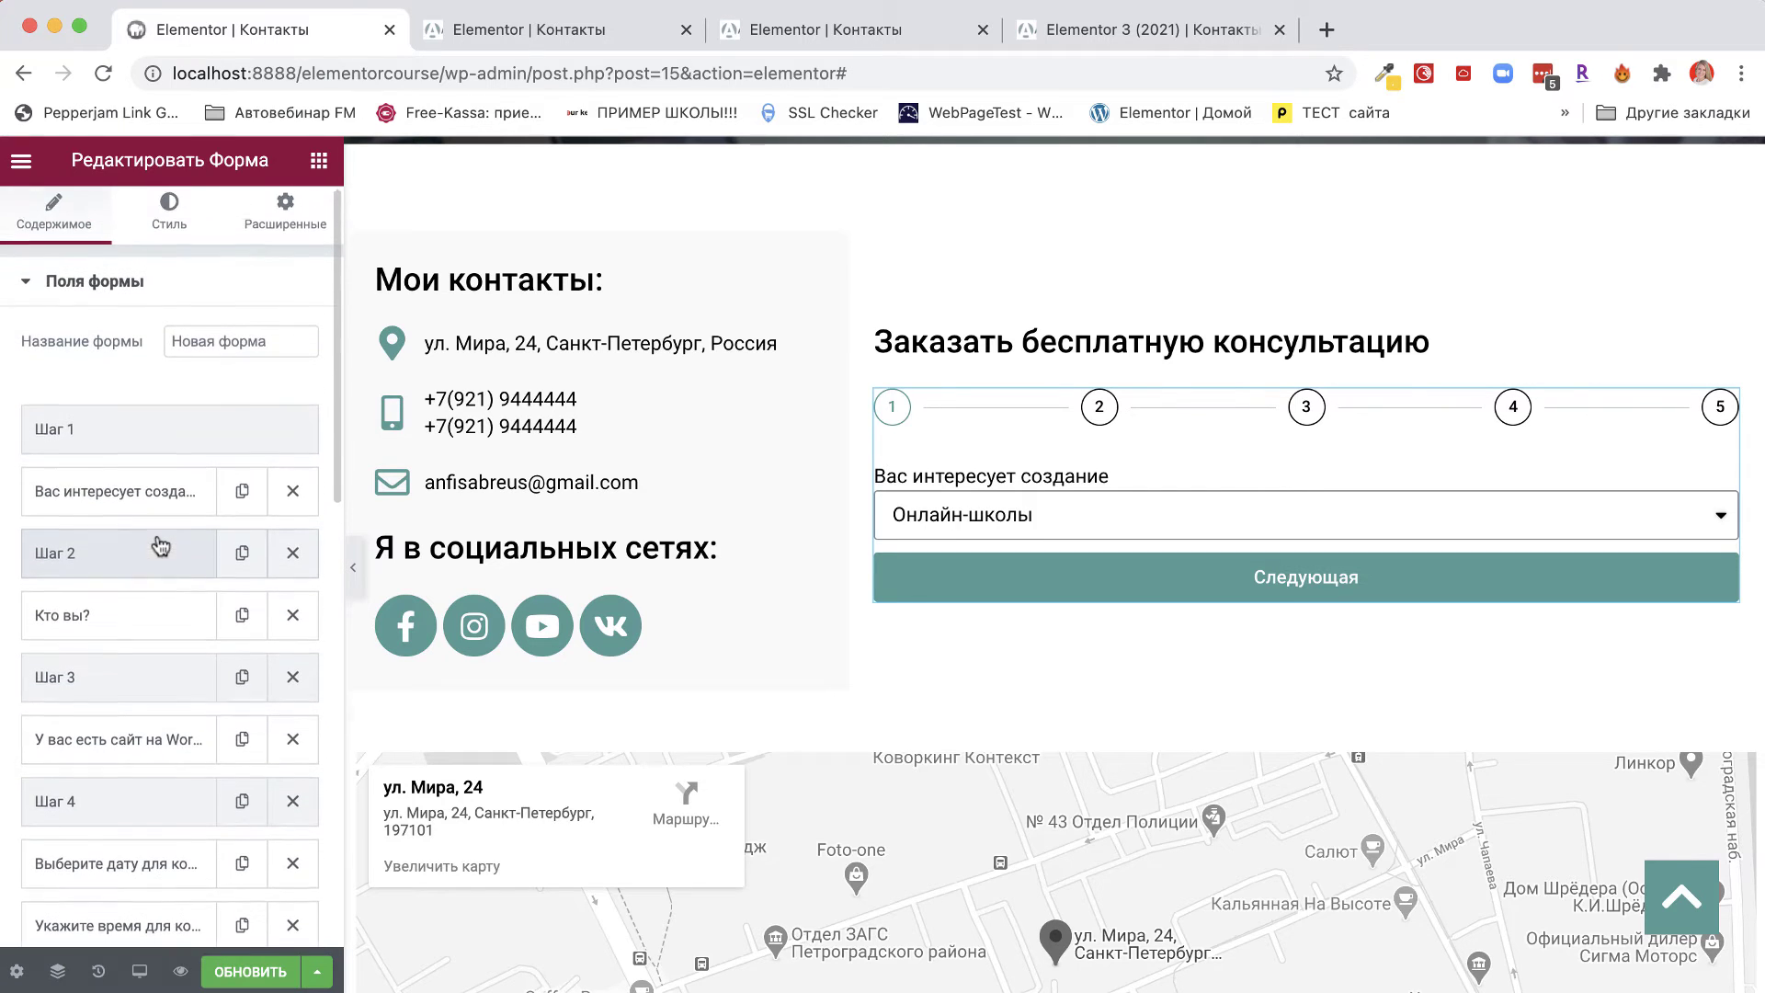
drag(299, 347, 52, 343)
text(Заяк)
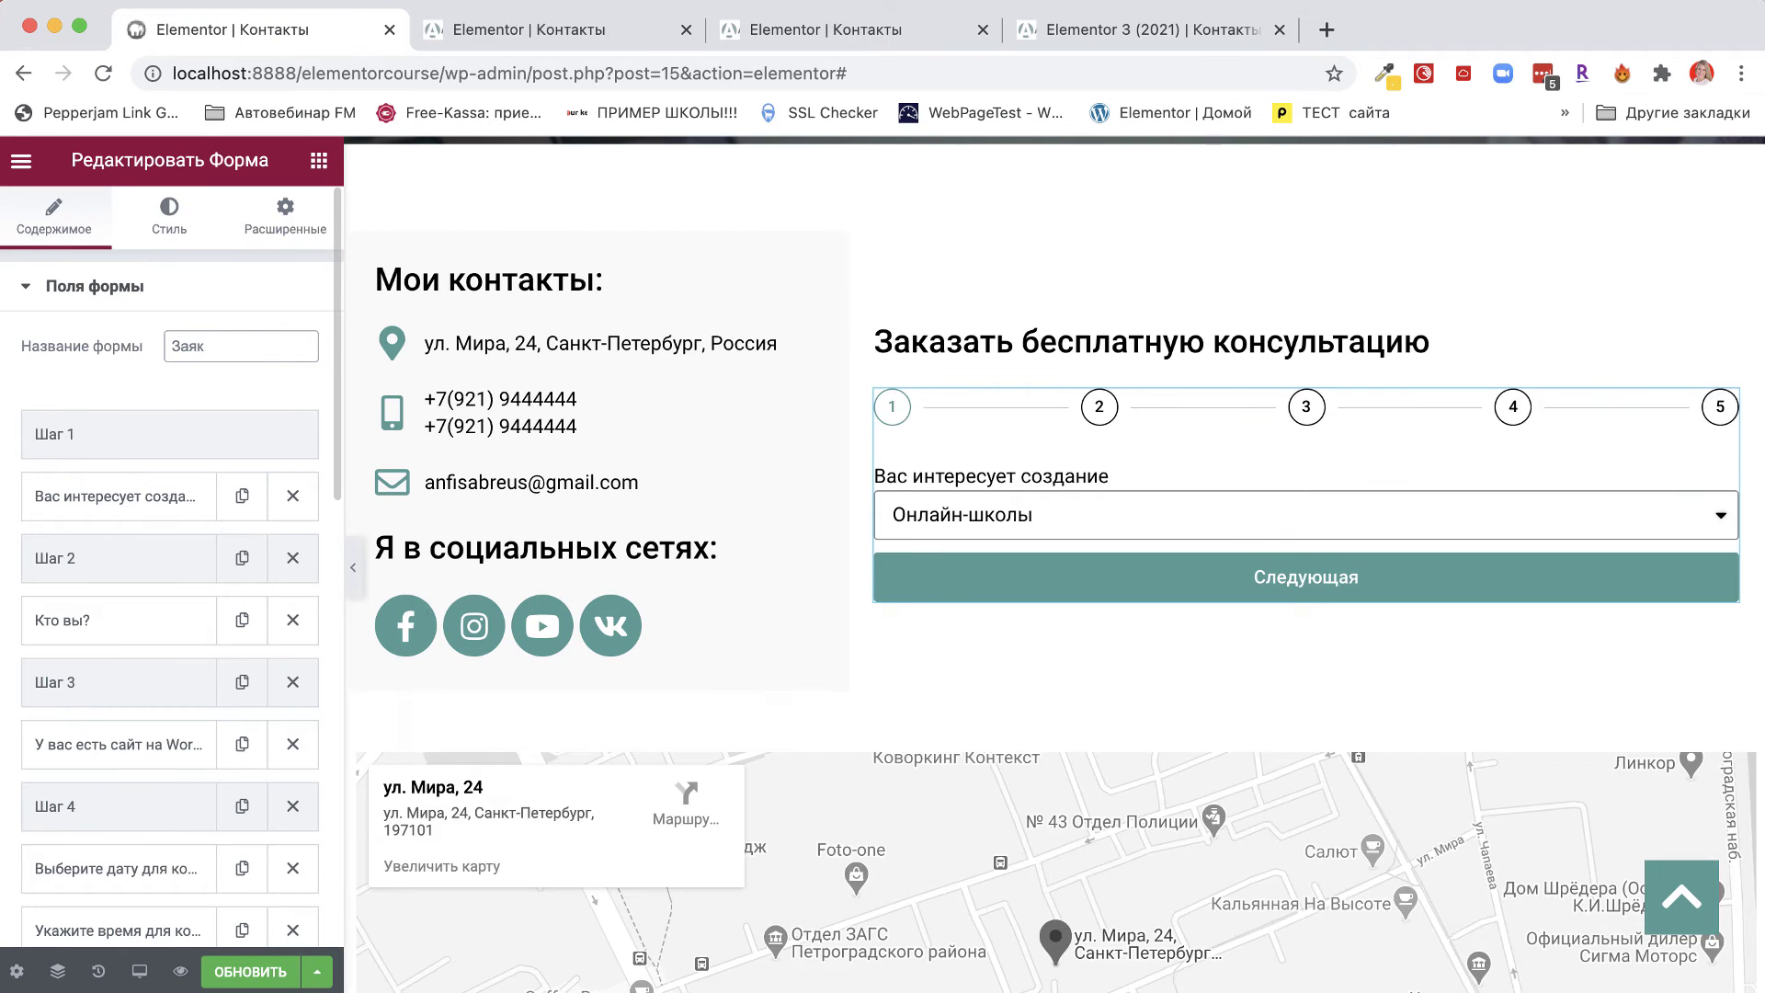
text(явка на )
text(консультаци)
text(я)
scroll(147, 529, down, 10)
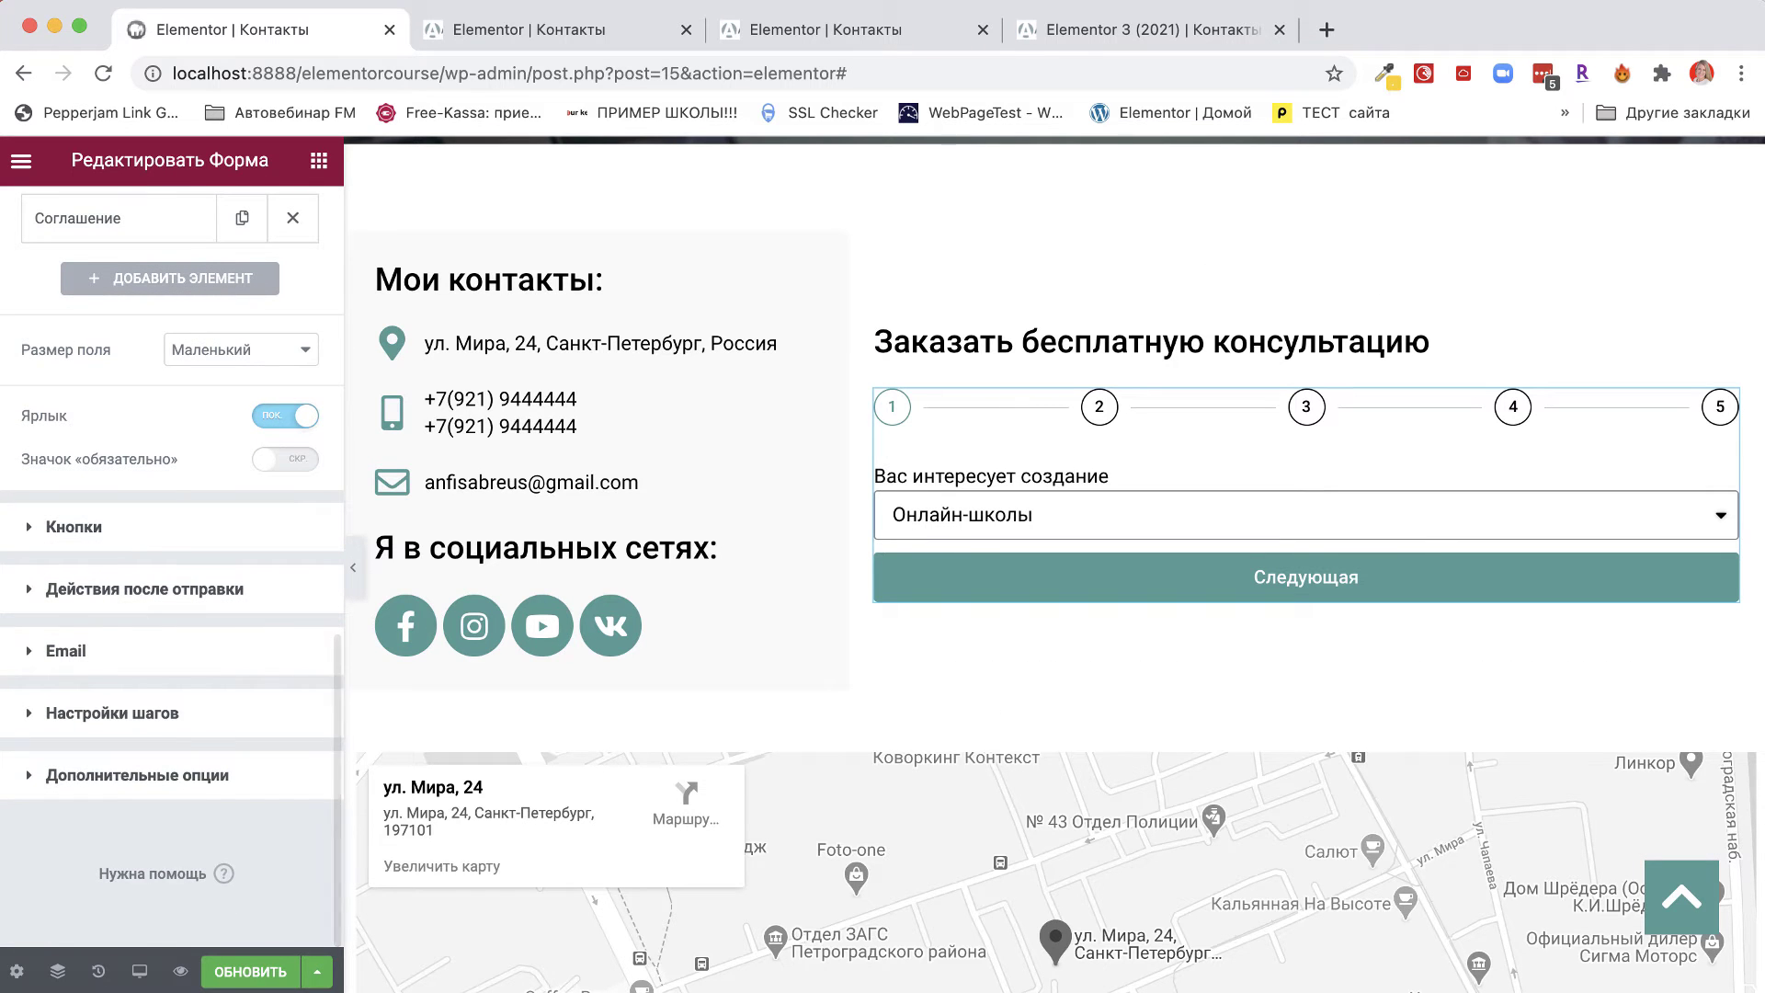
click(255, 971)
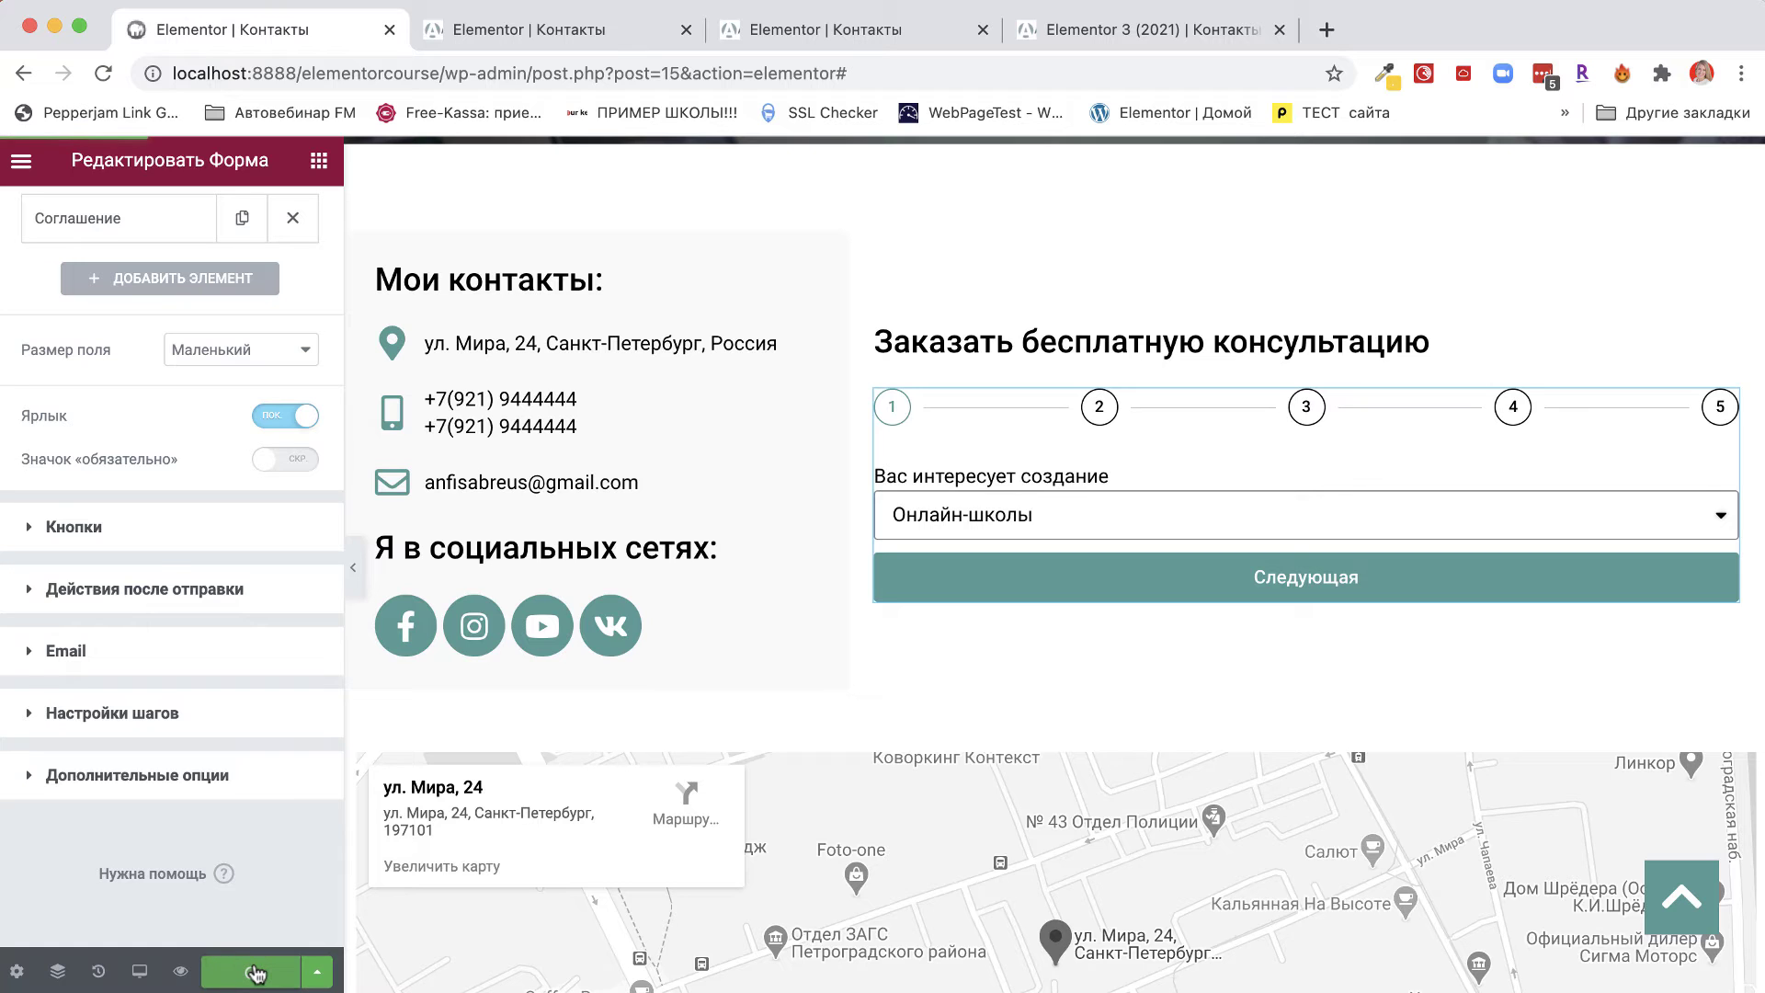
click(181, 971)
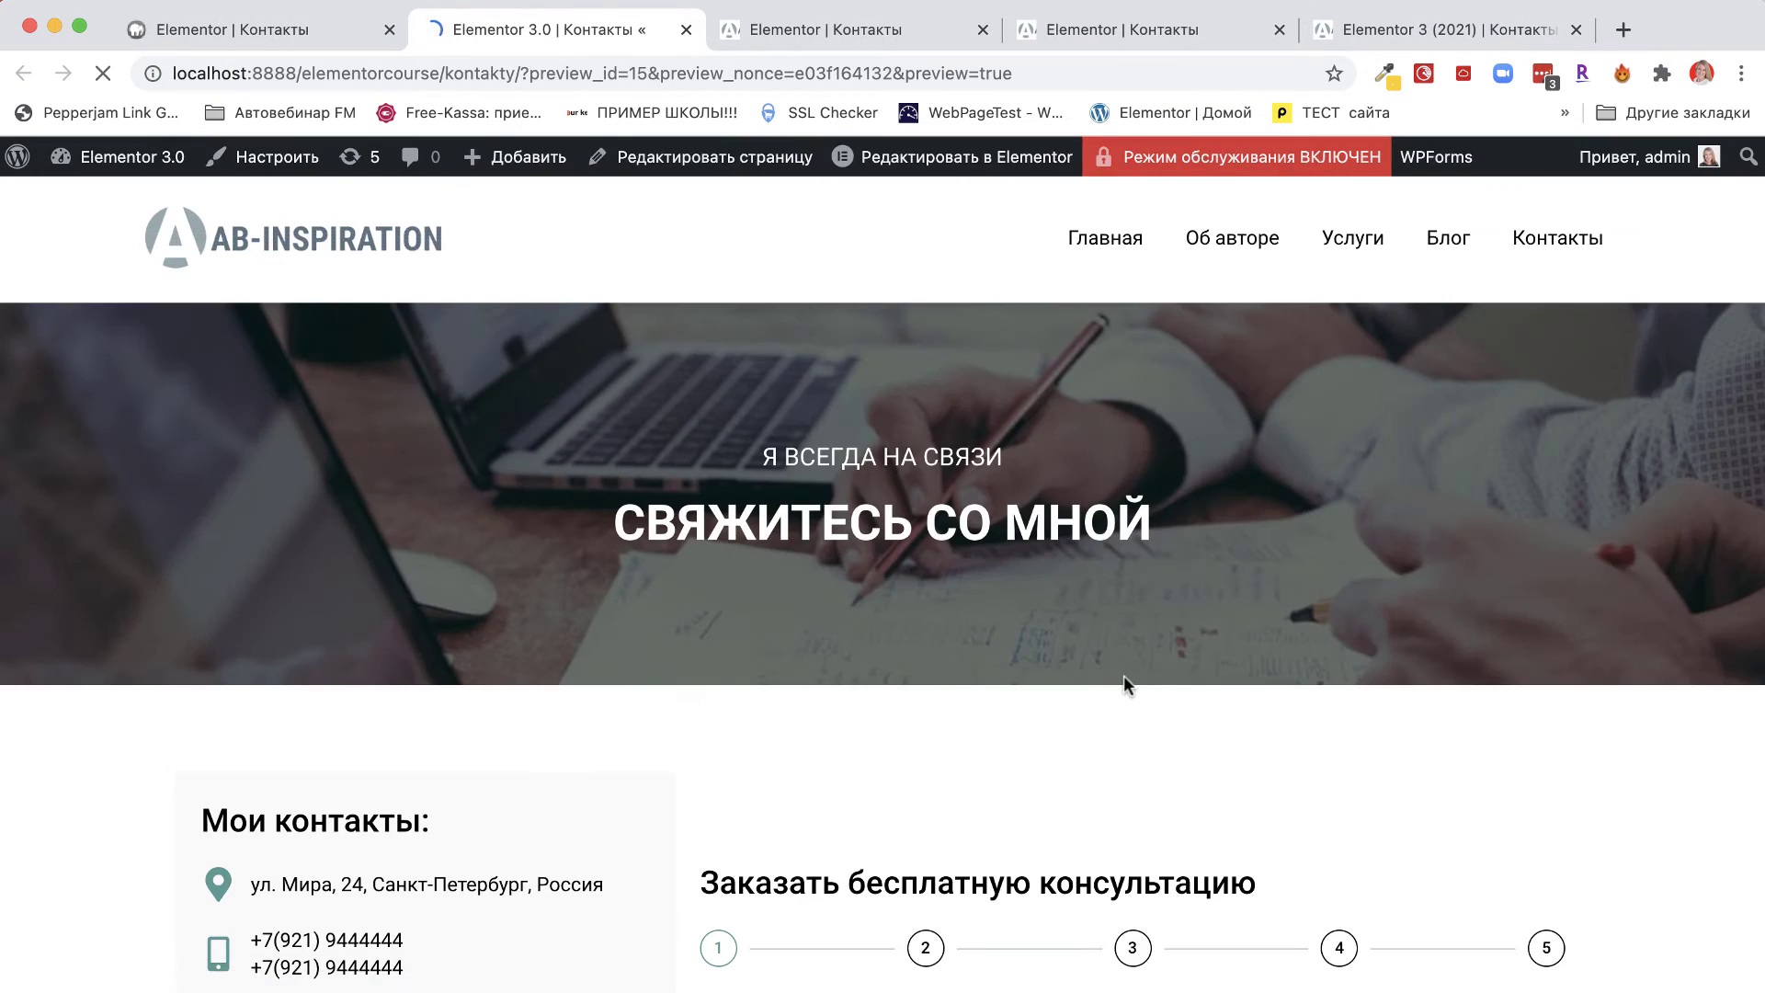
In the preview, choose Интернет-магазина as the website type and advance to step 3.
scroll(1123, 674, down, 3)
scroll(1123, 675, down, 3)
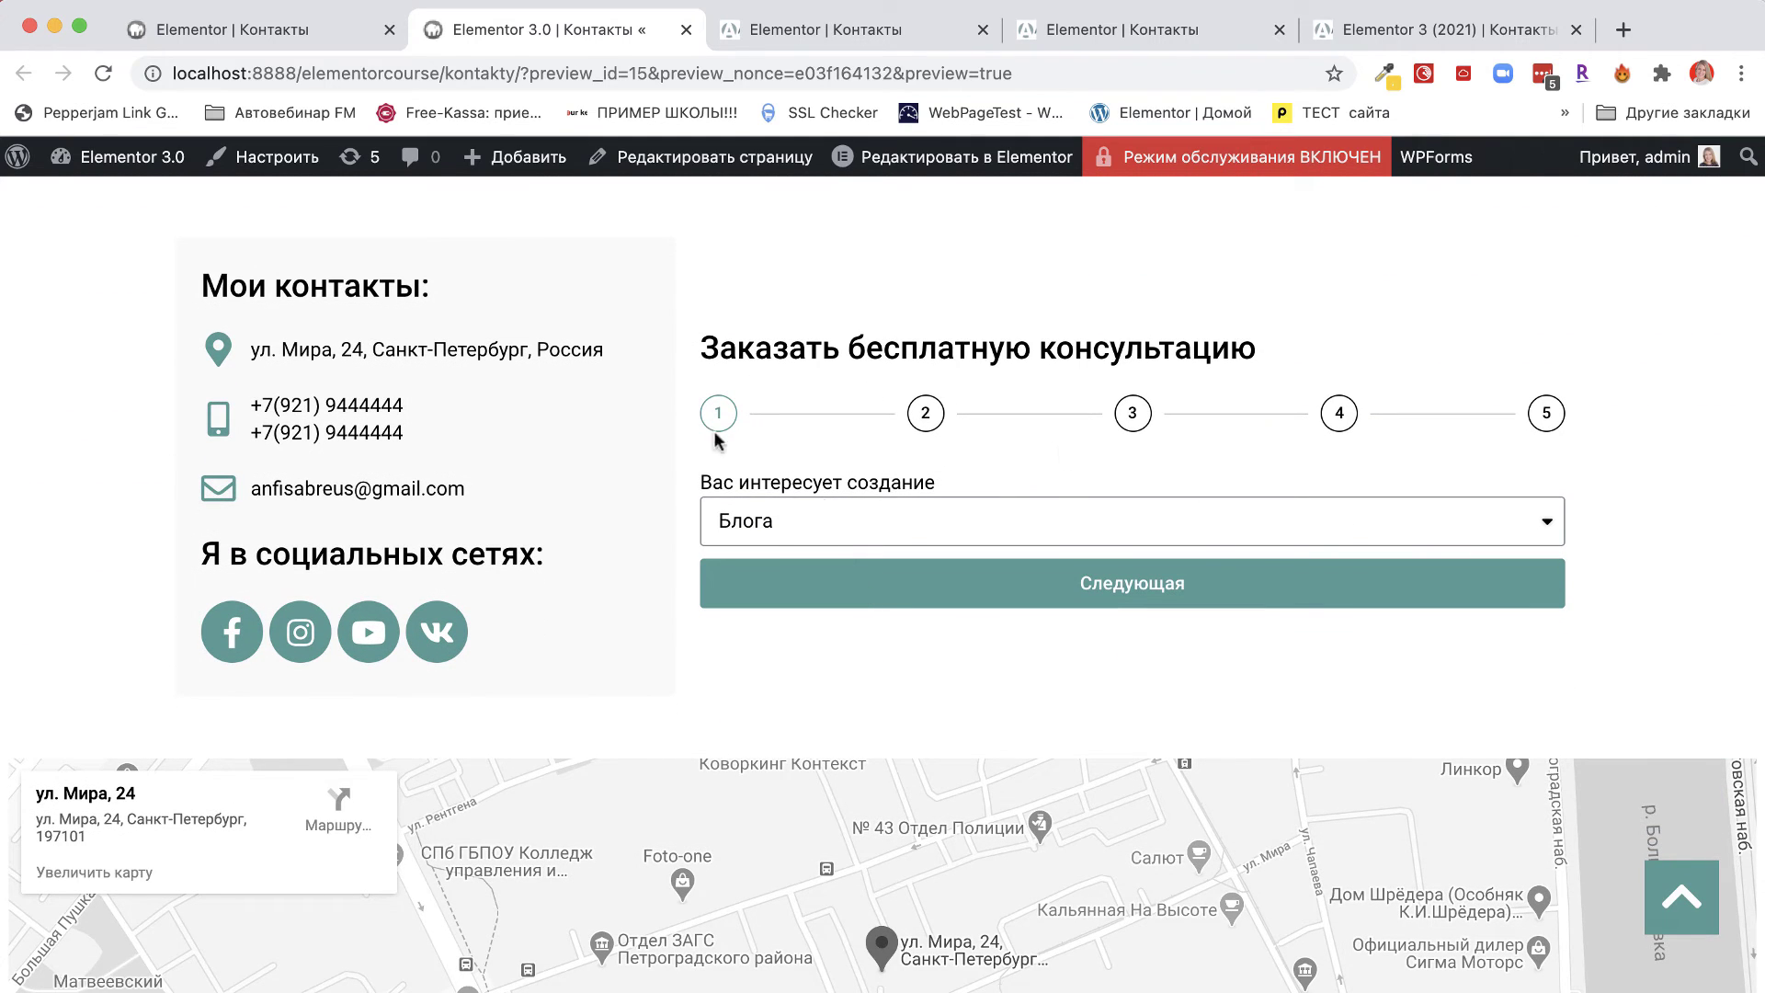
click(839, 522)
click(827, 555)
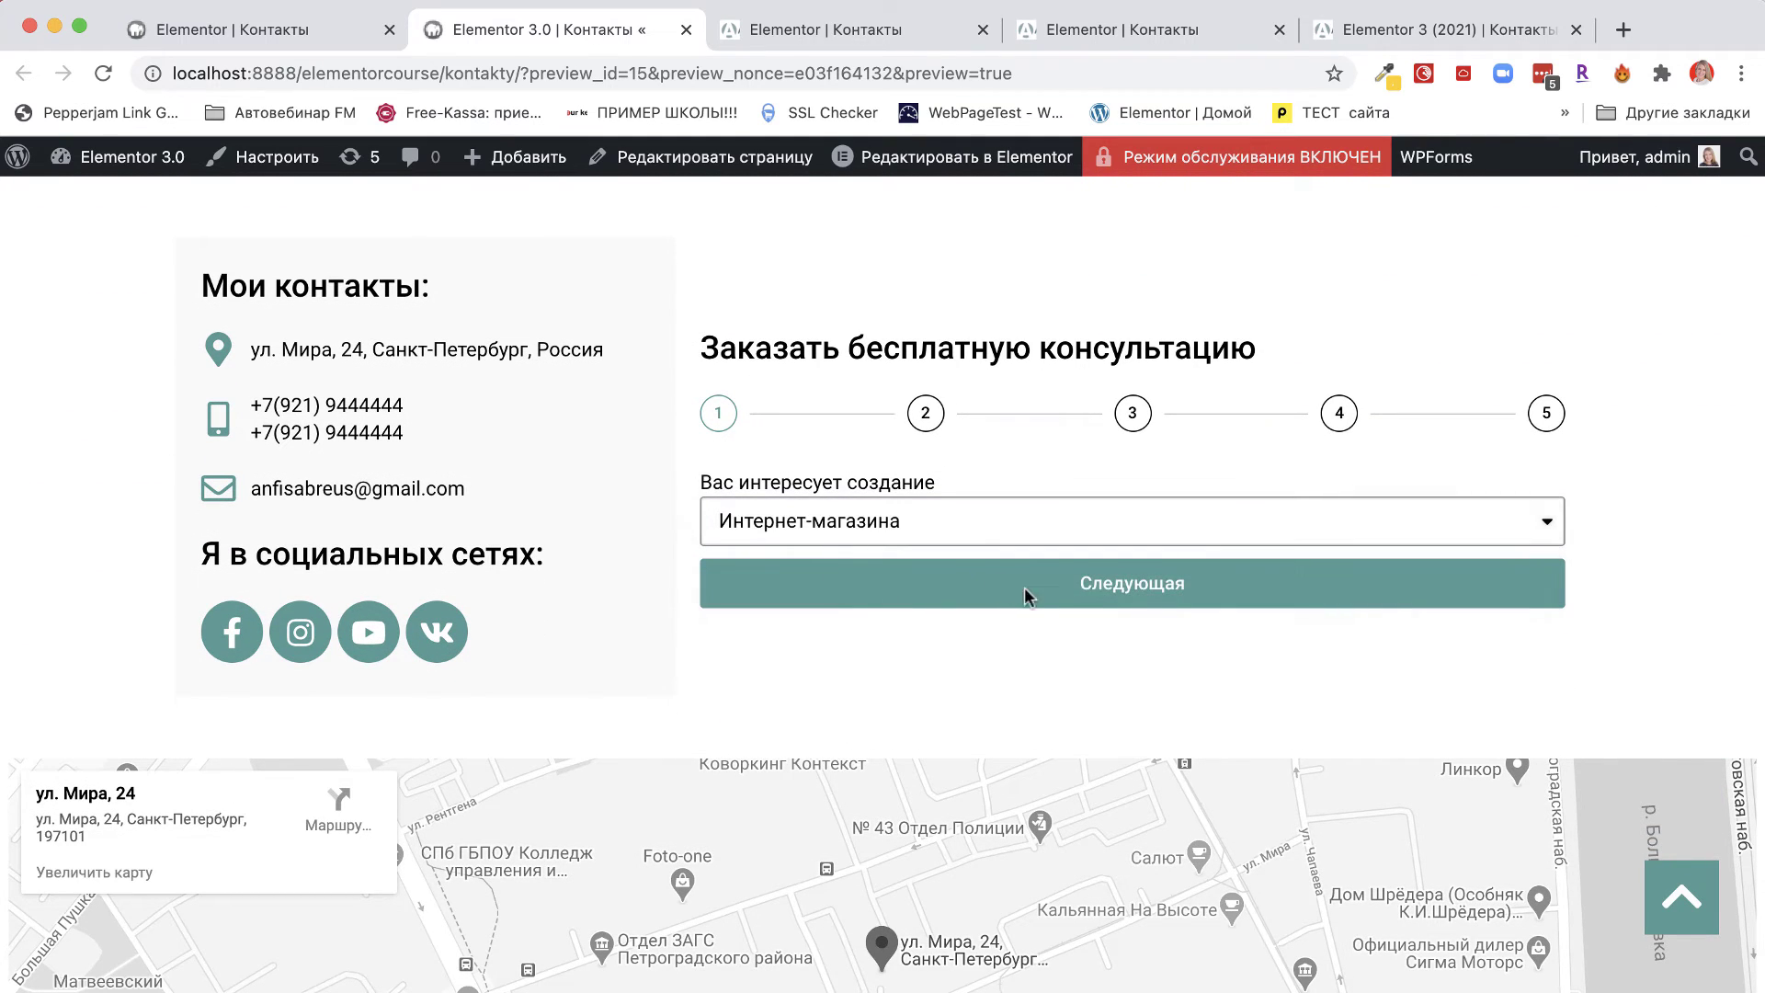
click(1162, 595)
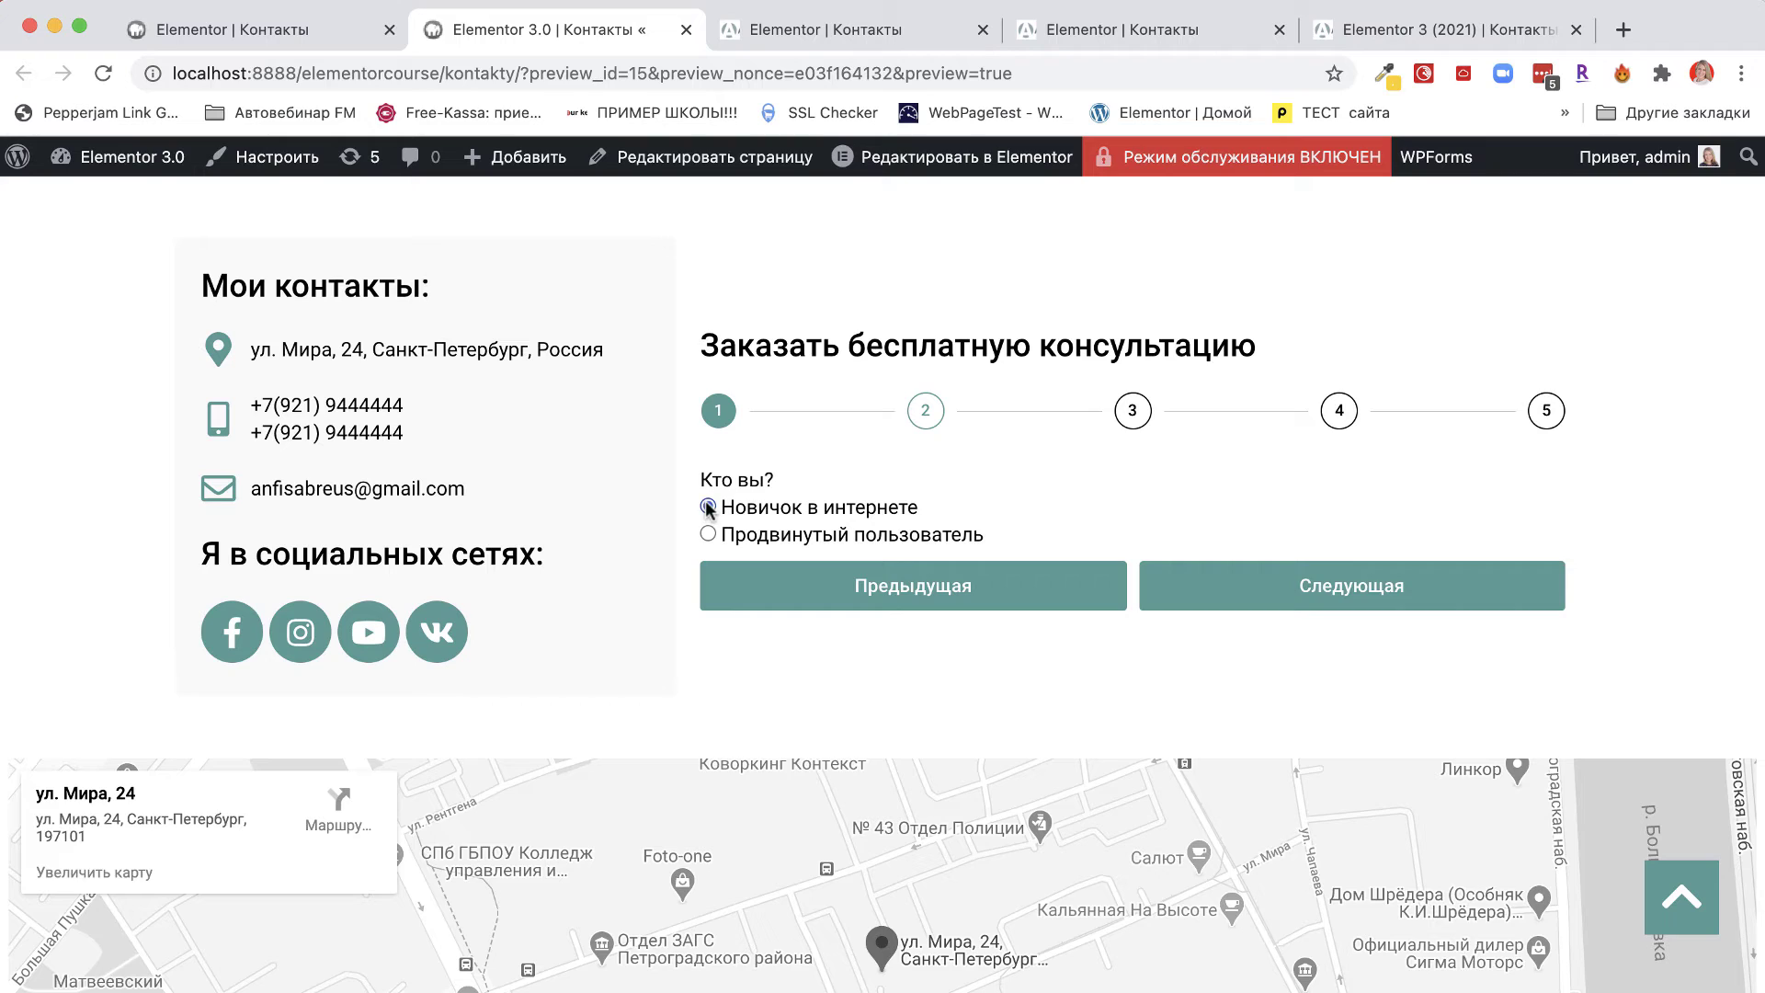
click(1305, 584)
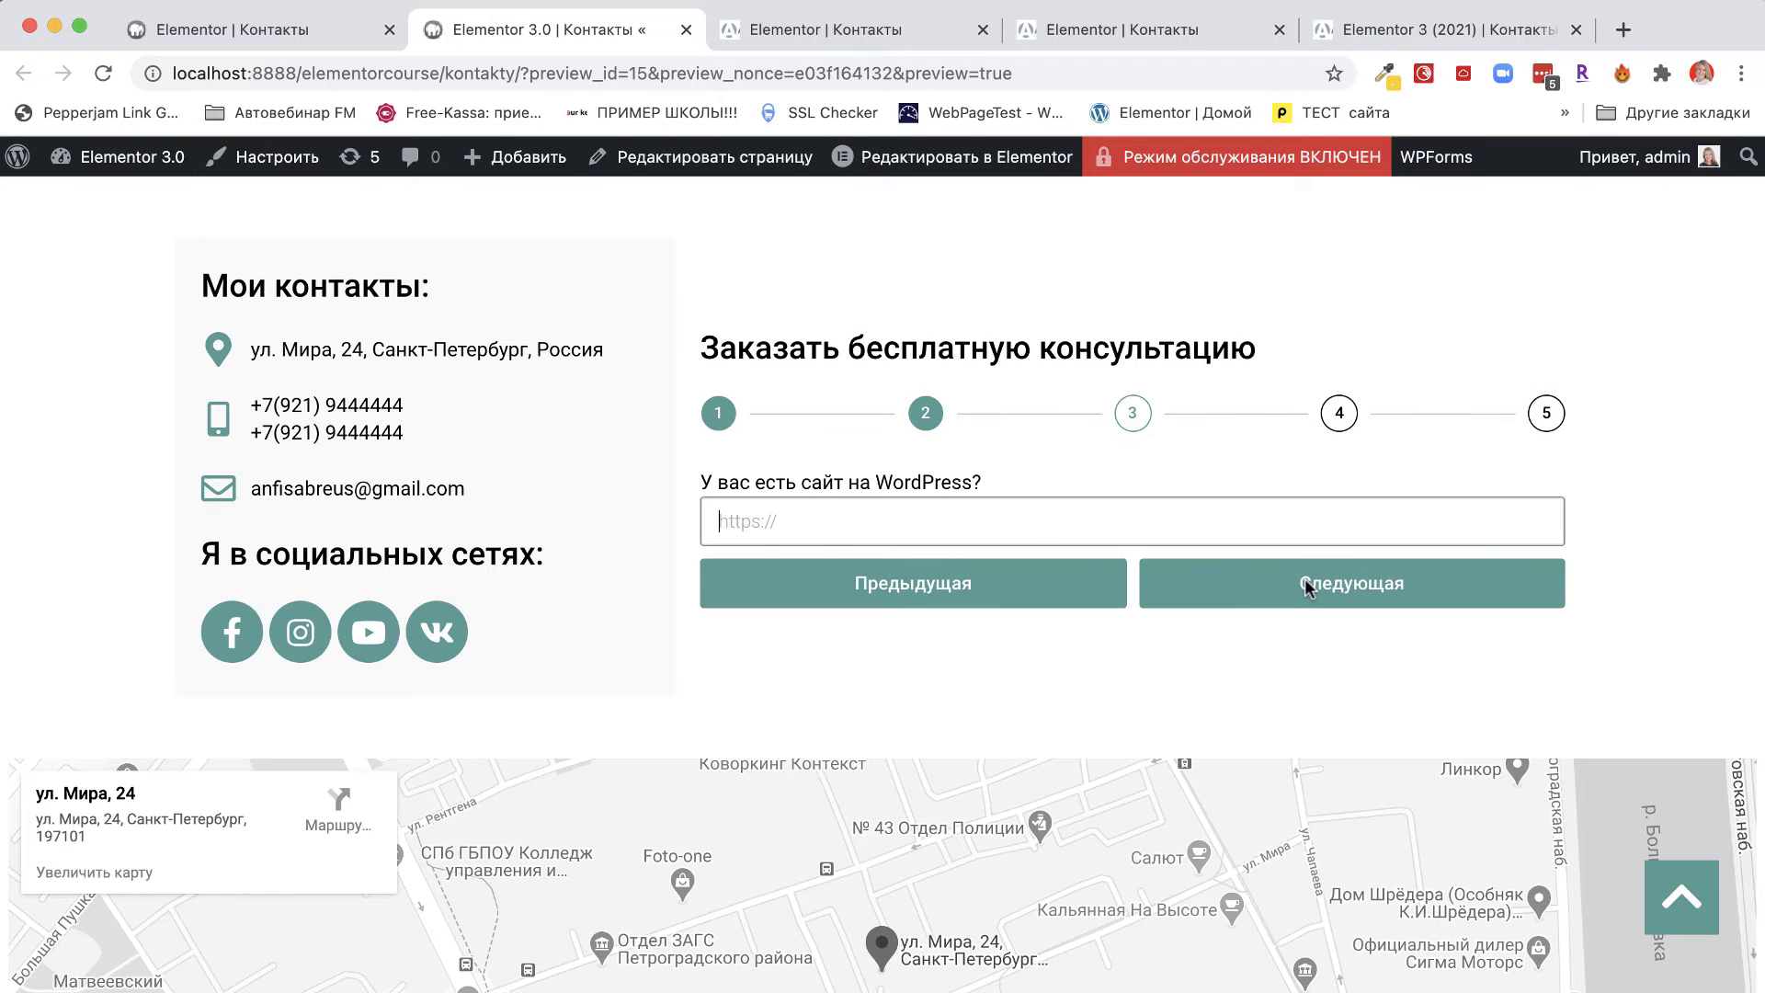
click(736, 525)
text(https://anfisabres.ru)
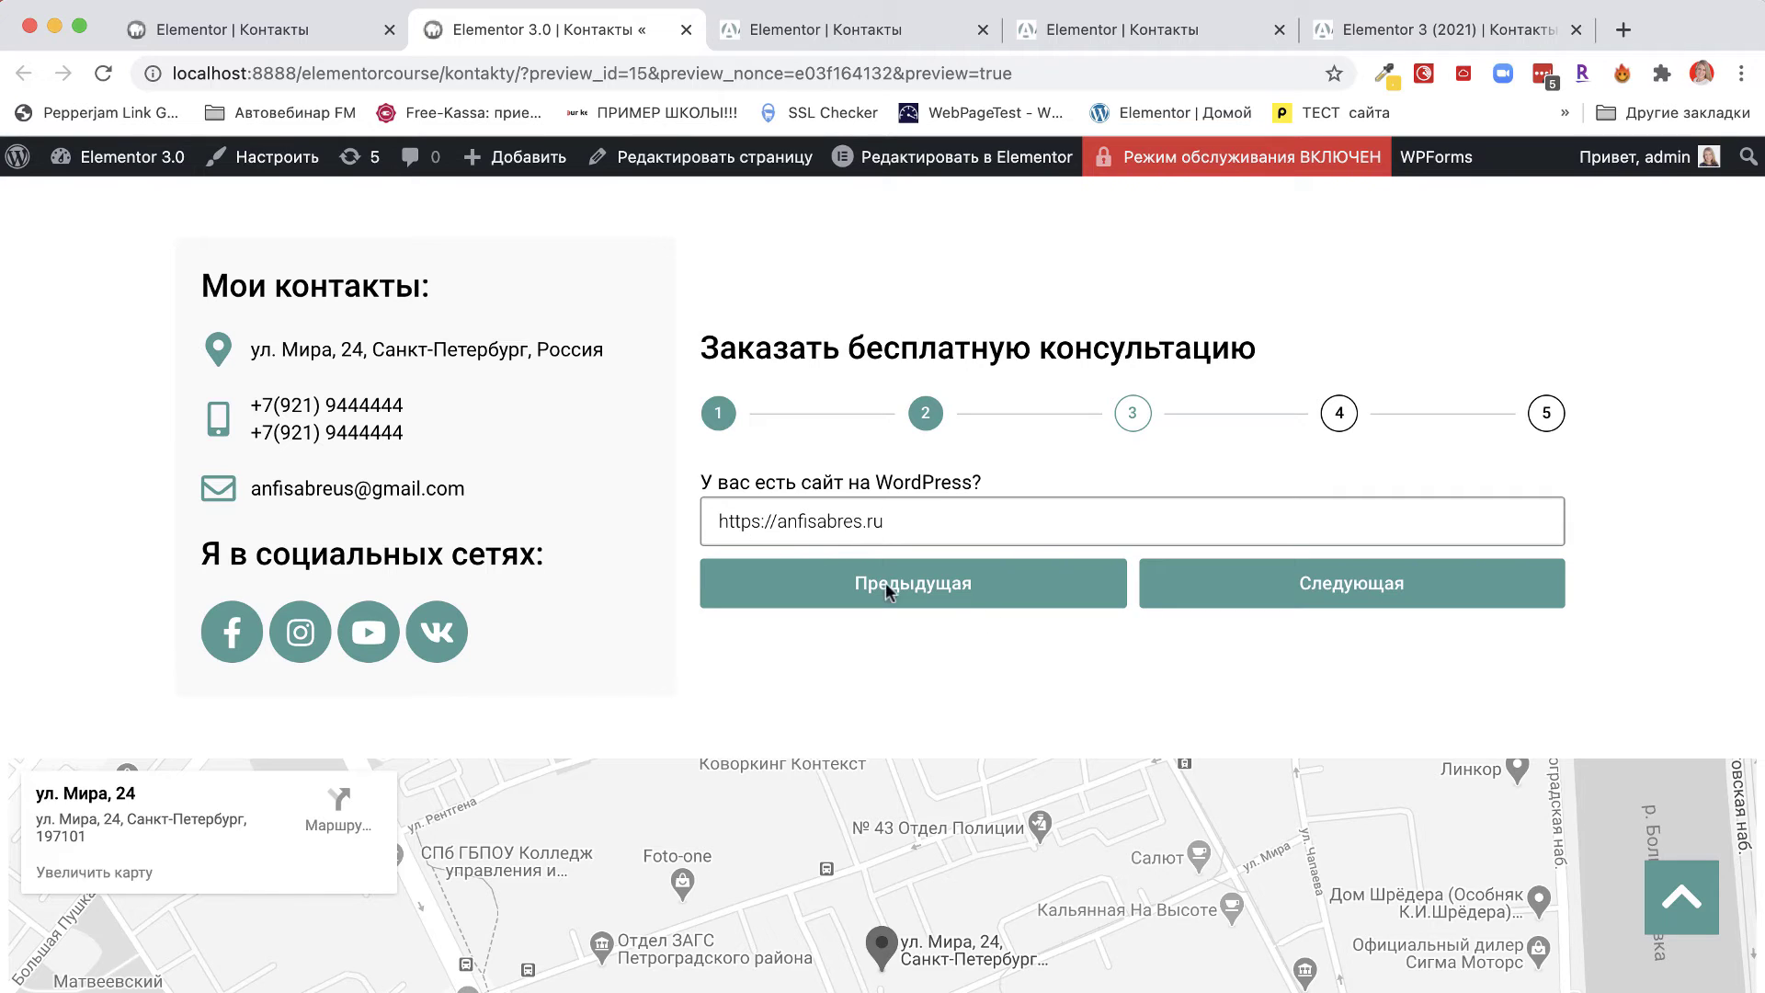
click(1314, 582)
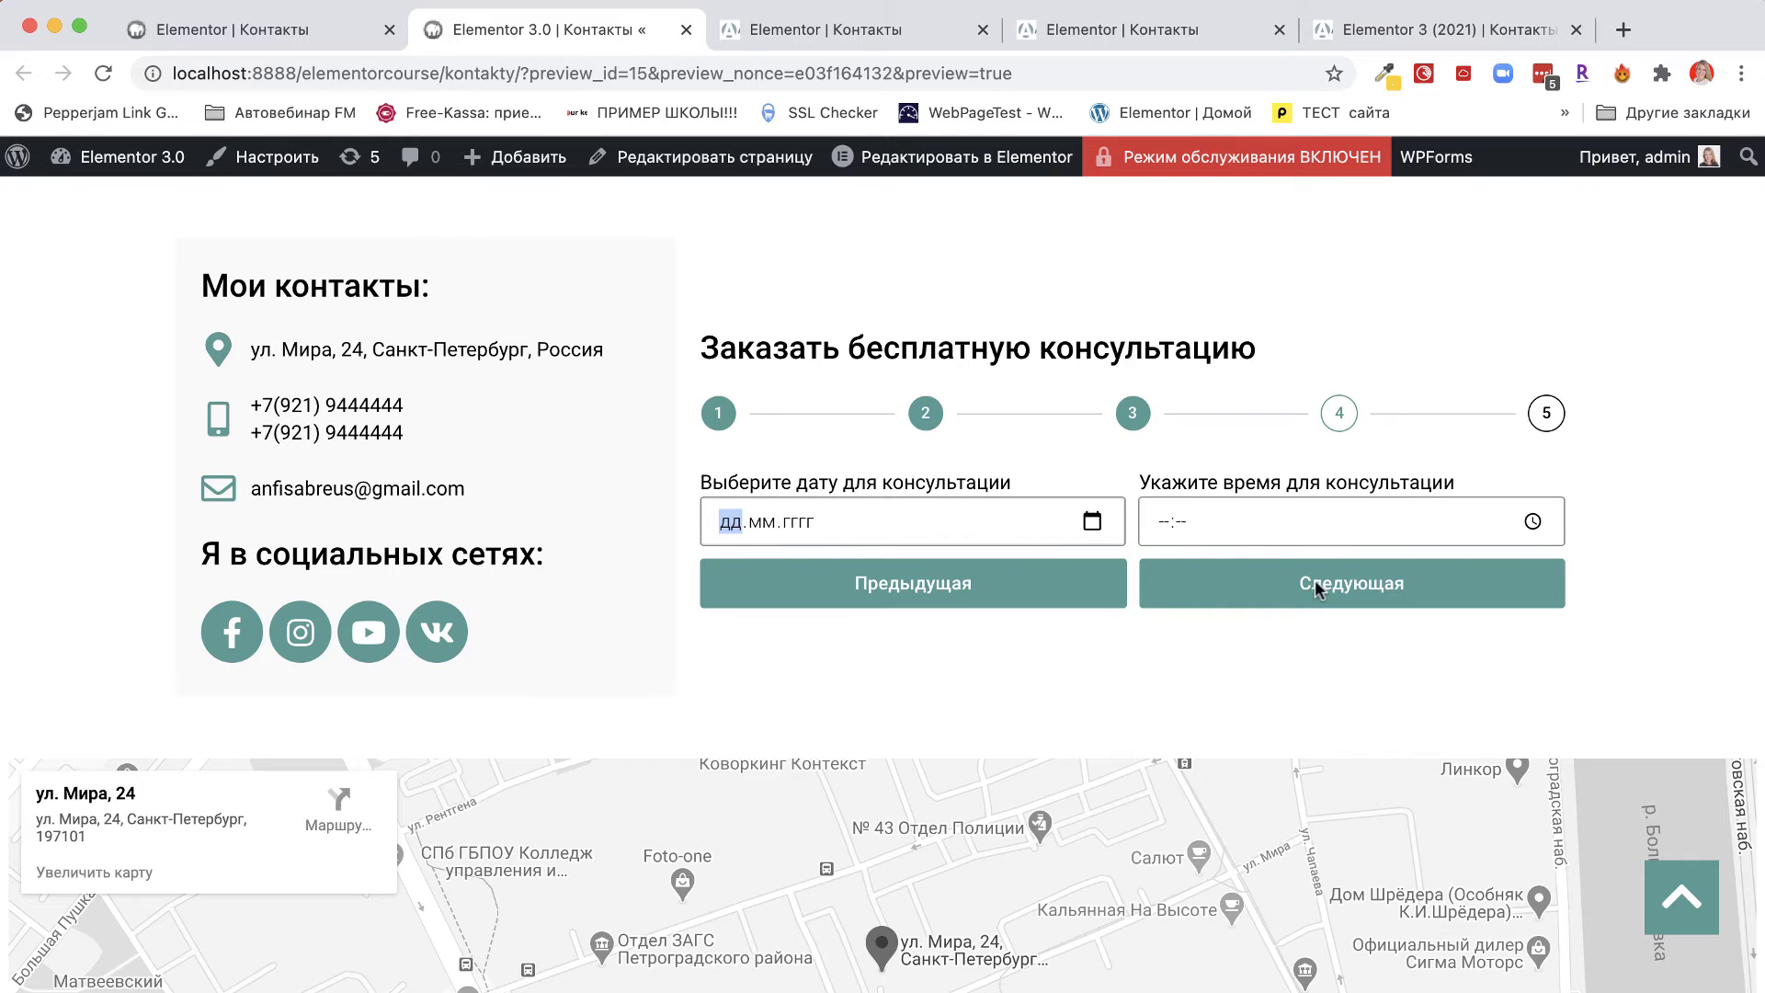
Pick 20 April 2021 at 13 o'clock for the consultation and advance to step 5.
click(1092, 521)
click(767, 761)
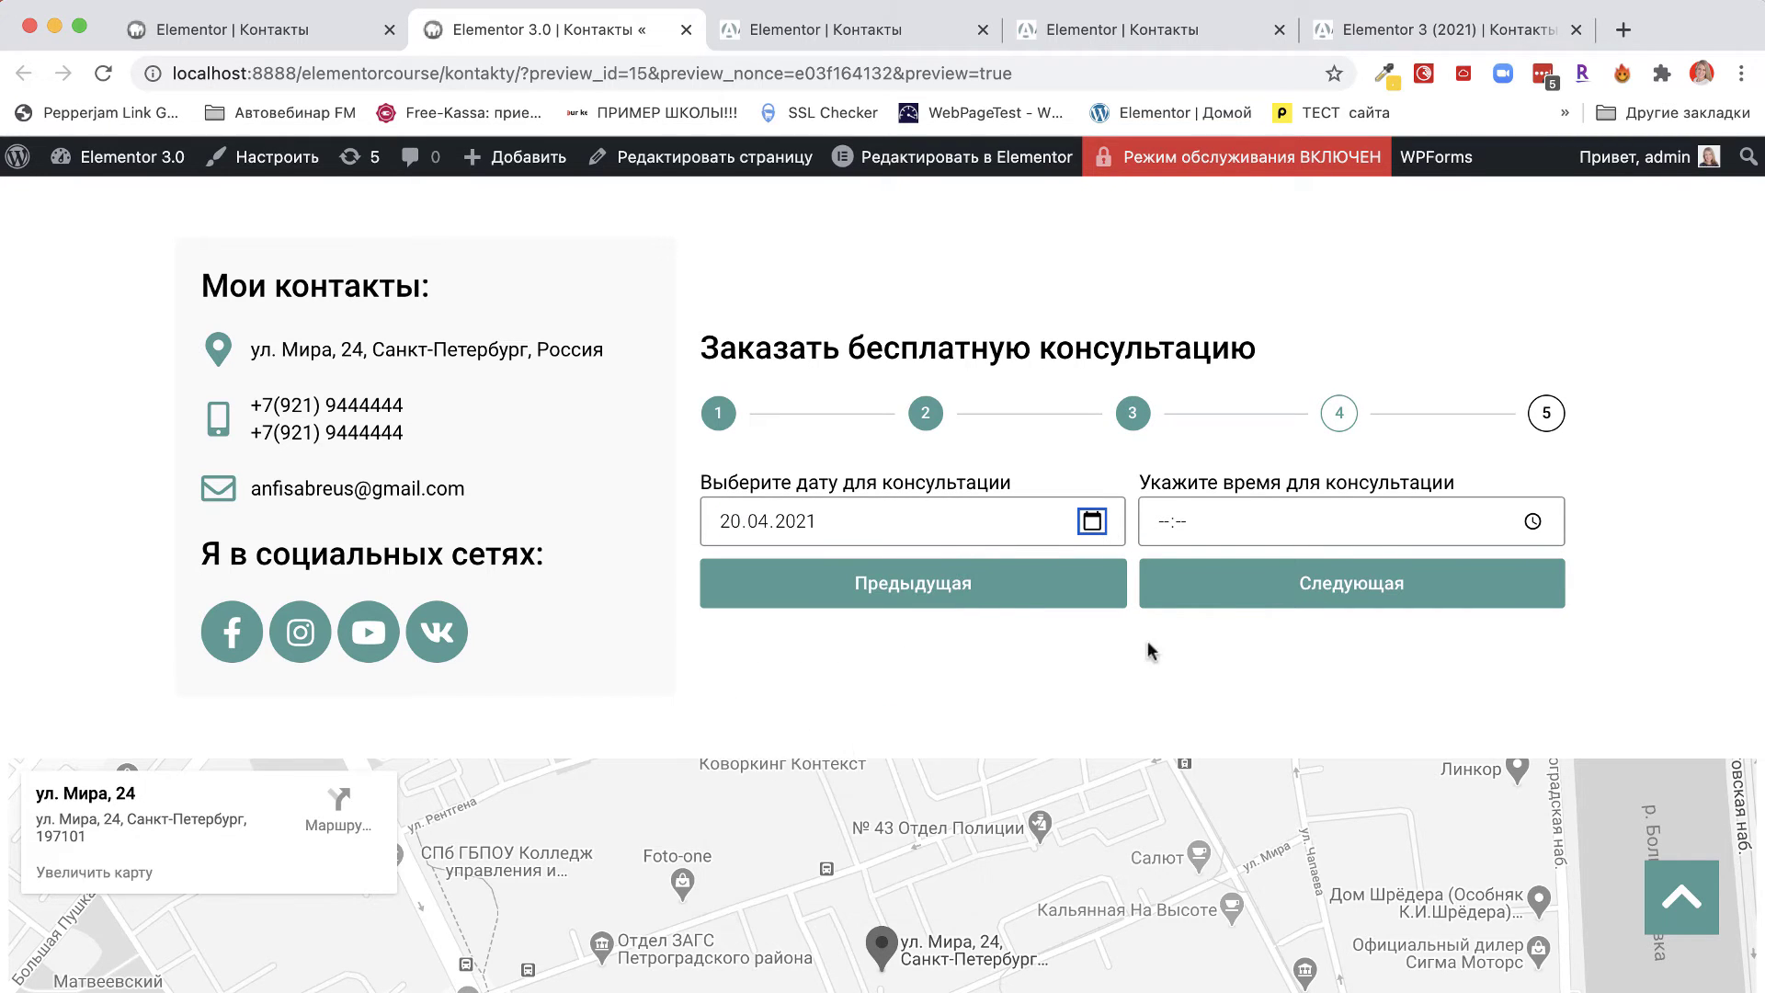
click(1532, 521)
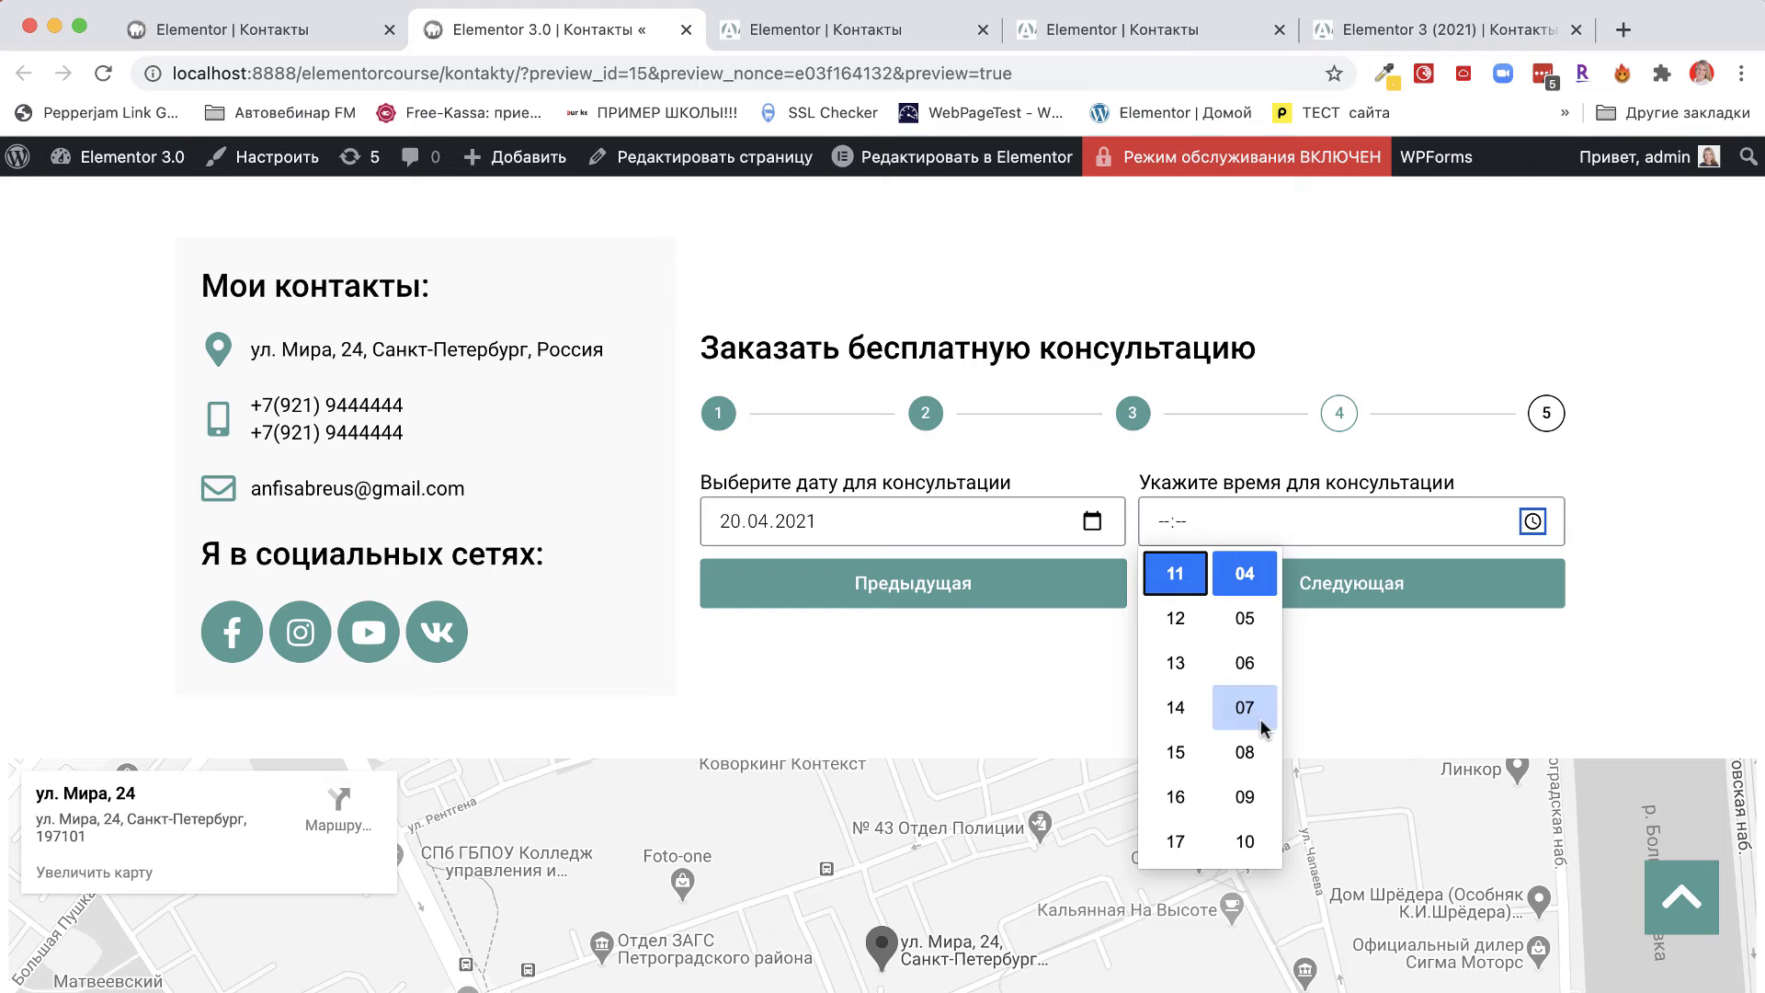
click(1176, 667)
click(1370, 582)
click(1369, 583)
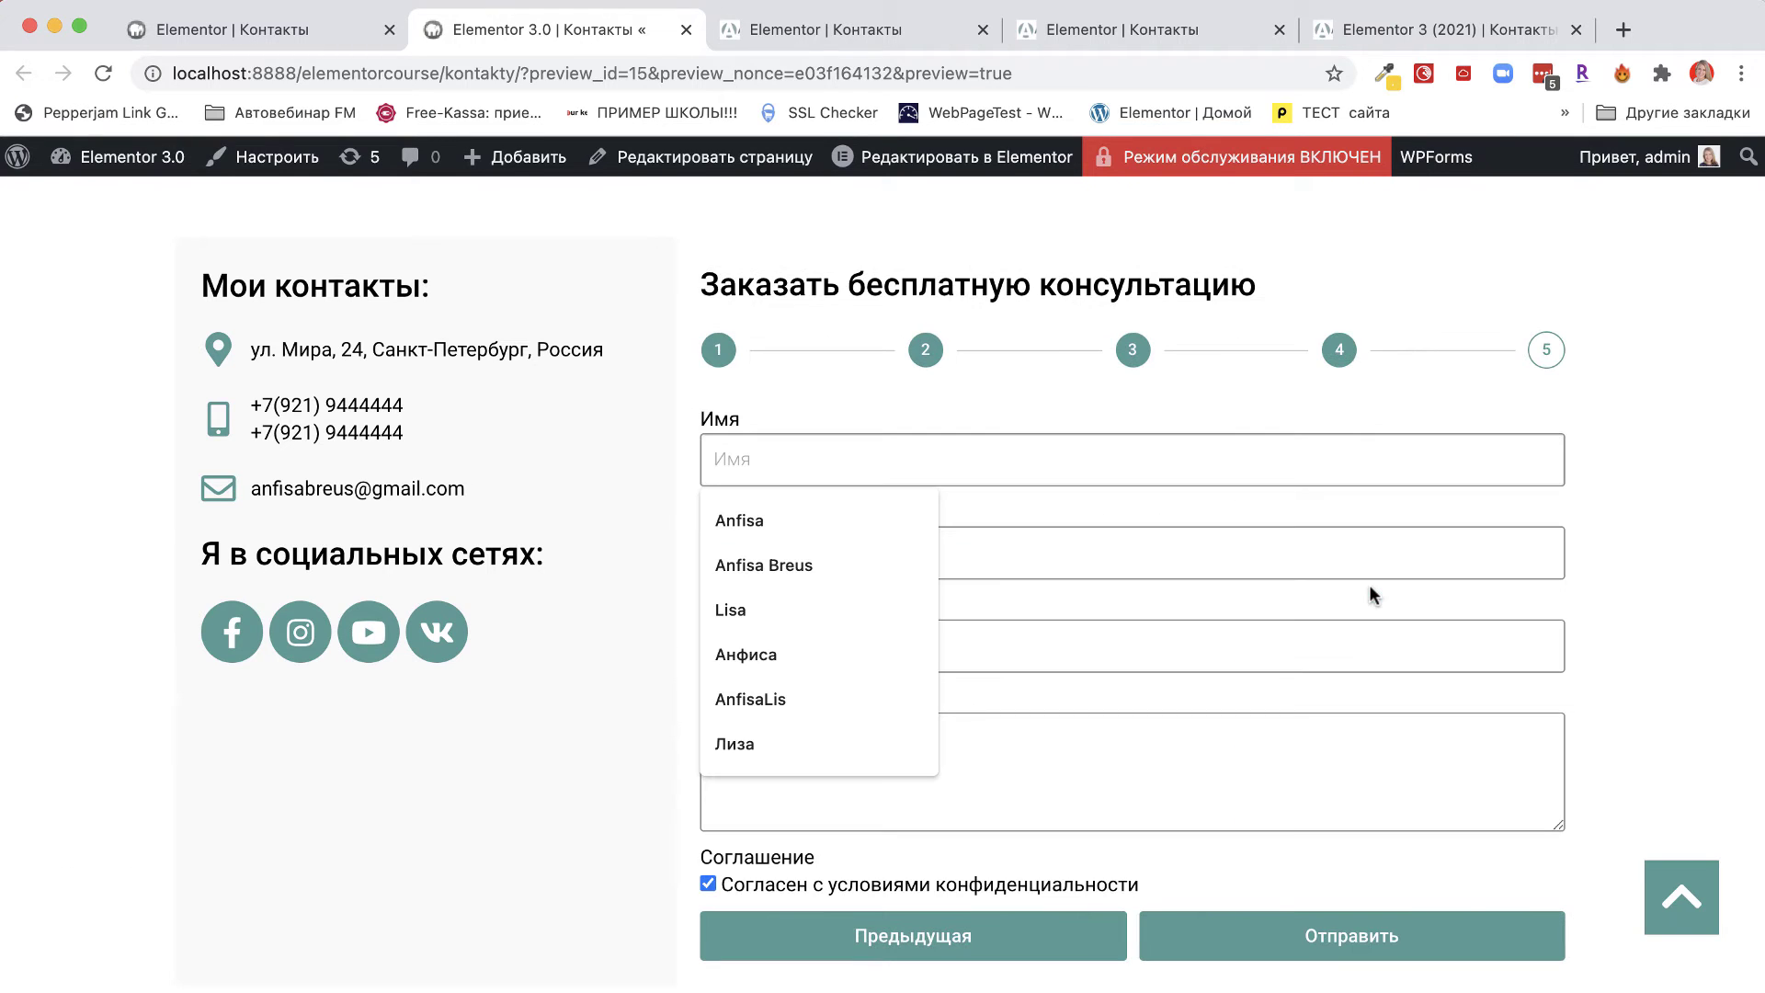
Fill in the name, email and phone fields on the form's step 5.
text(Afn)
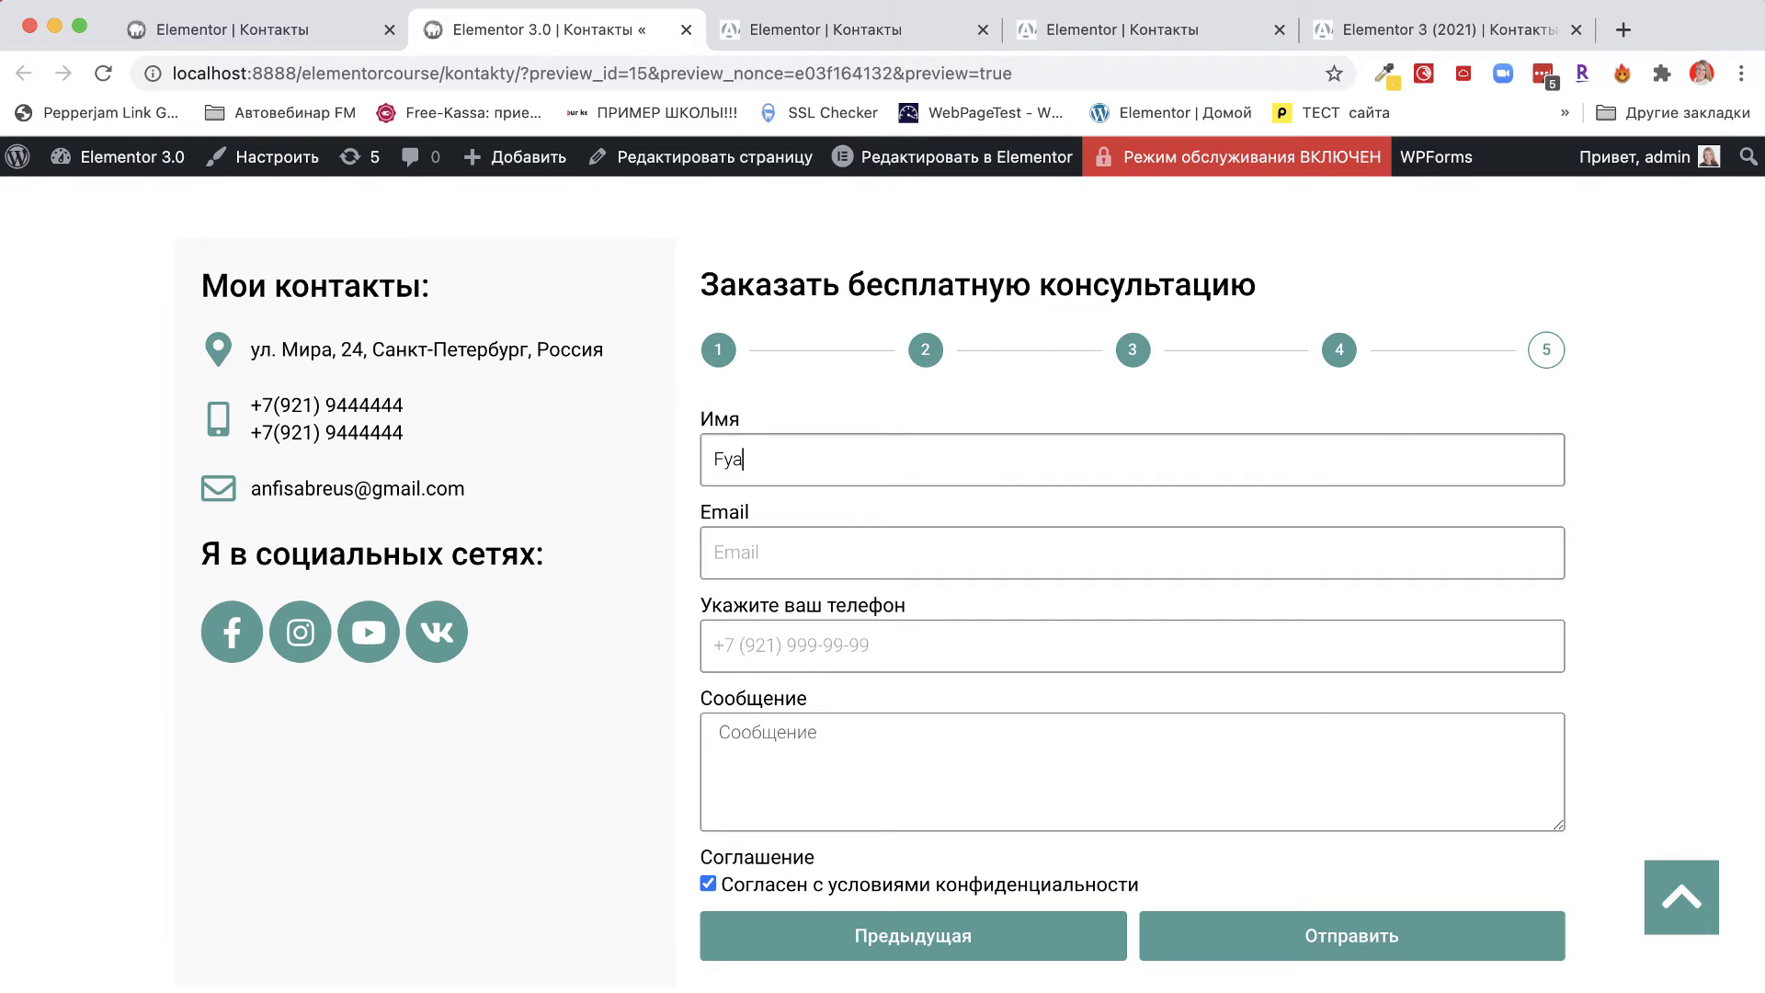
text(иса)
click(756, 548)
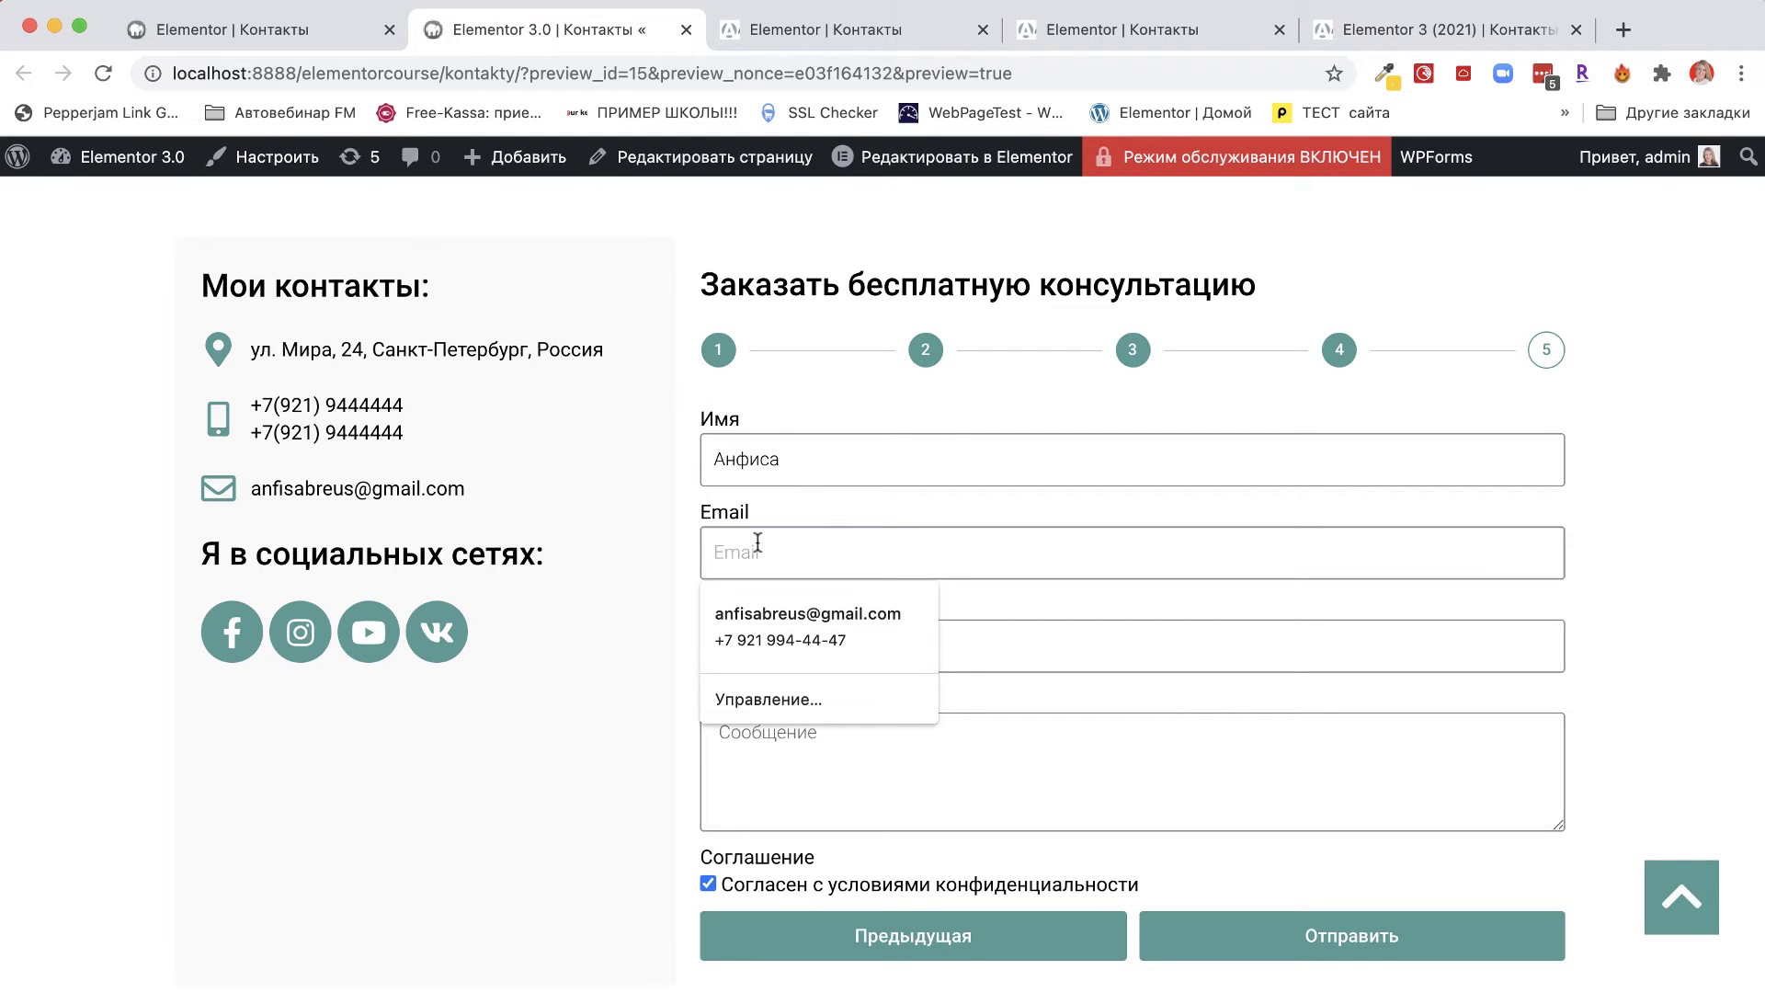
text(фта)
key(BackSpace)
key(BackSpace)
key(BackSpace)
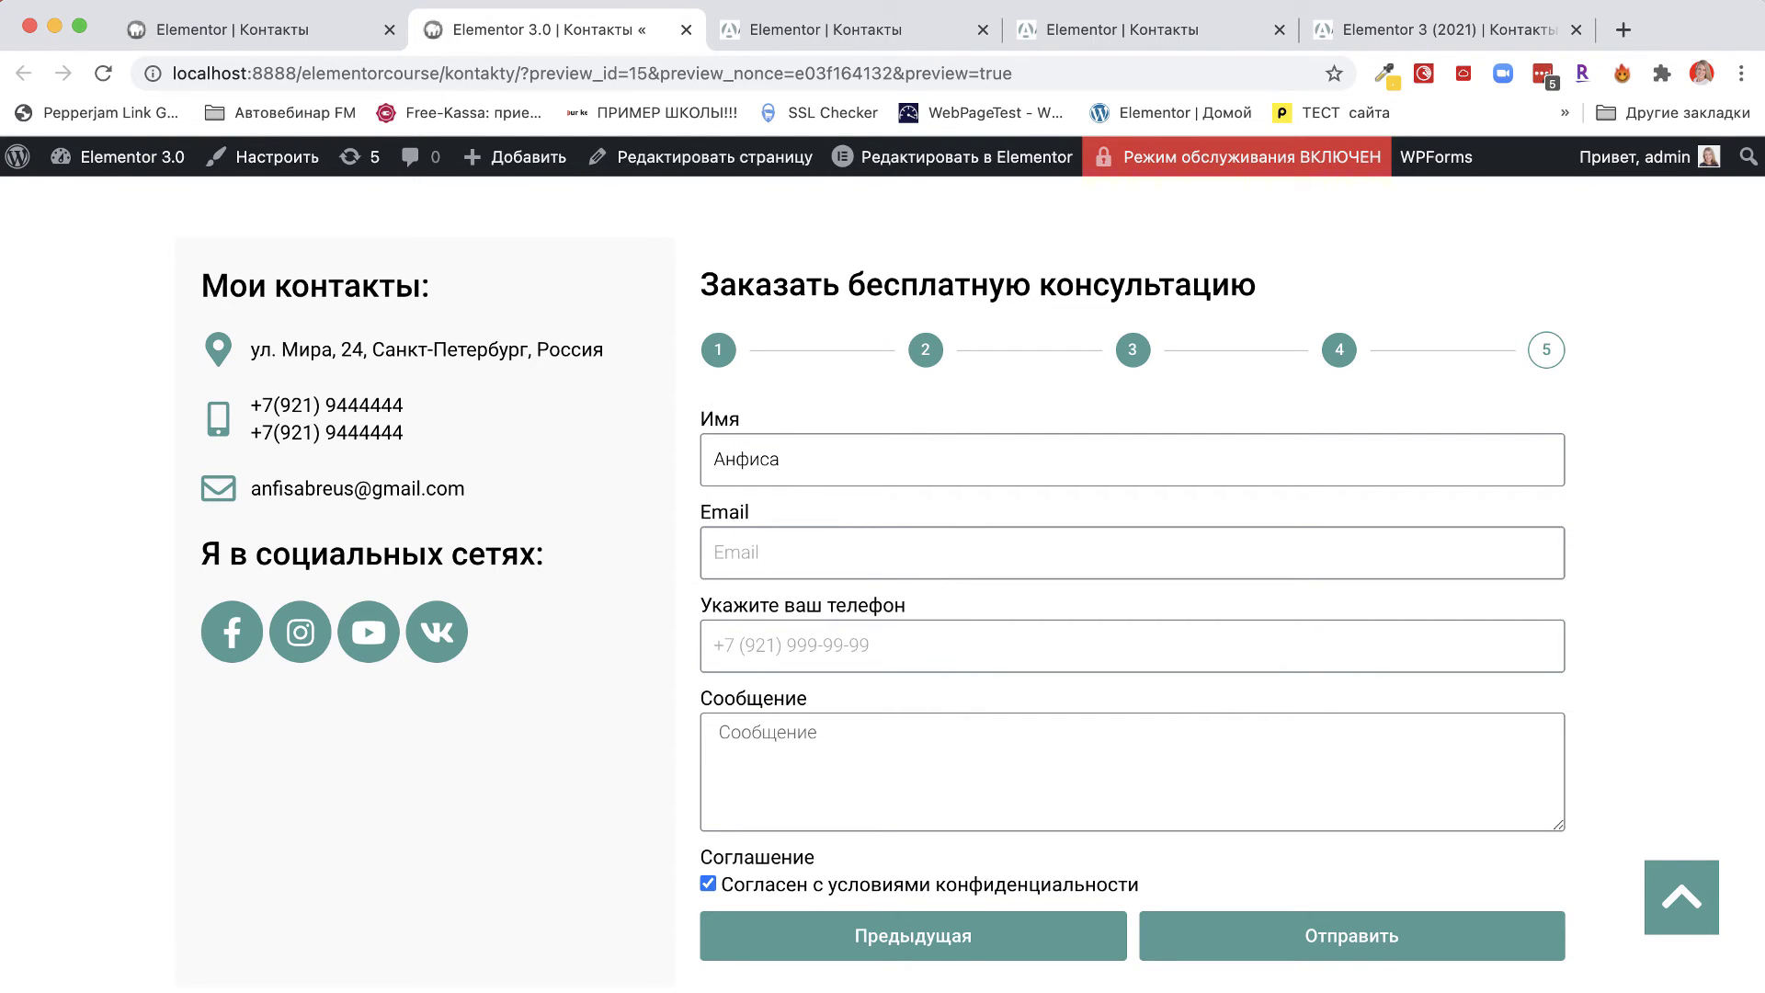
text(anfisab)
click(805, 613)
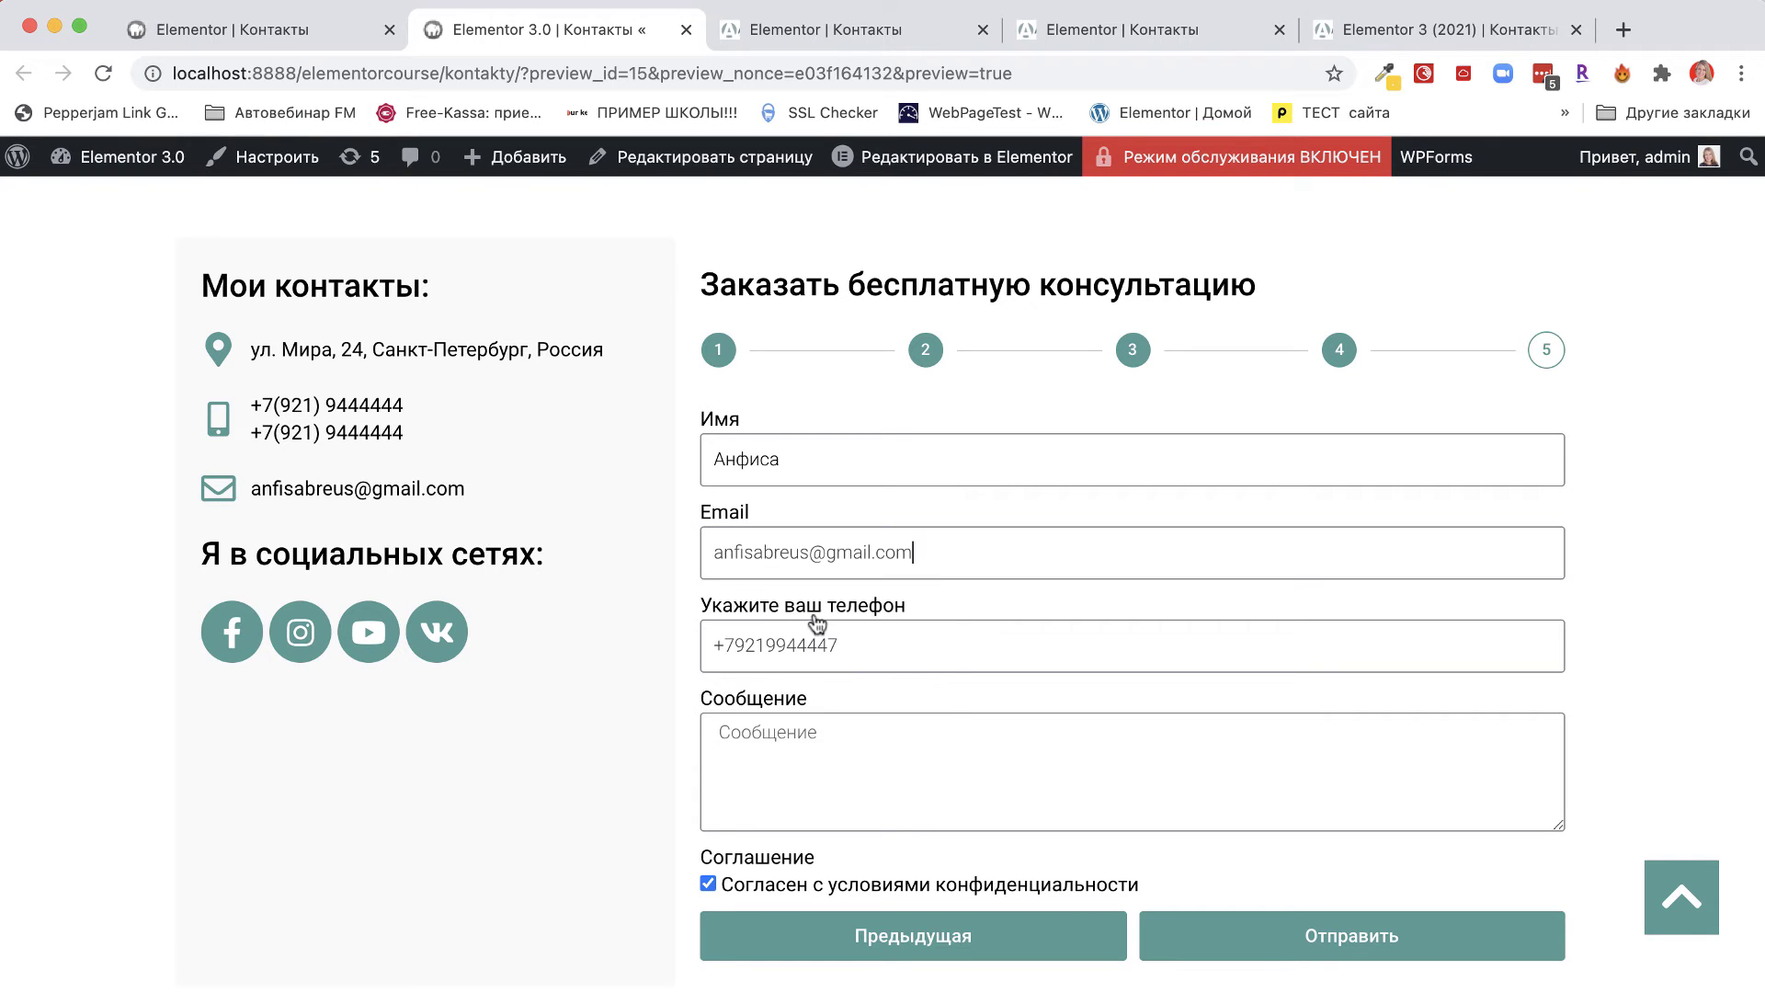
drag(723, 645, 881, 643)
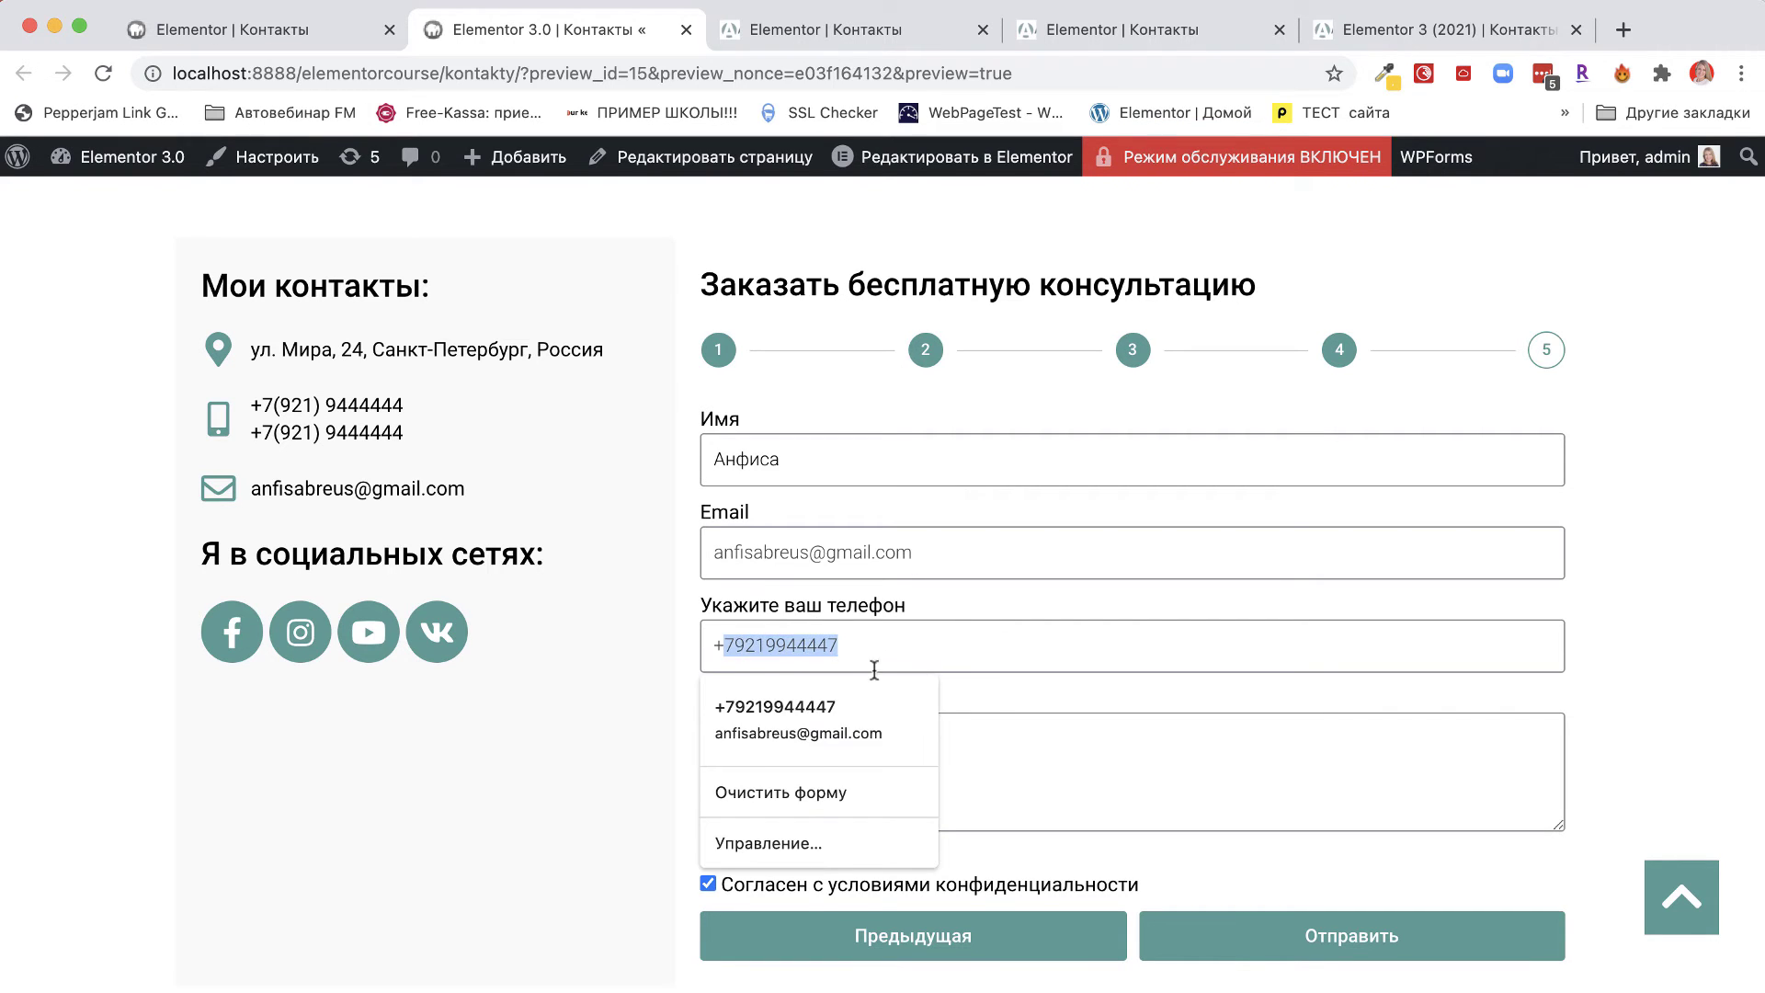
click(602, 724)
Type the test message Тестовое сообщение in the Message field.
click(803, 772)
text(Т)
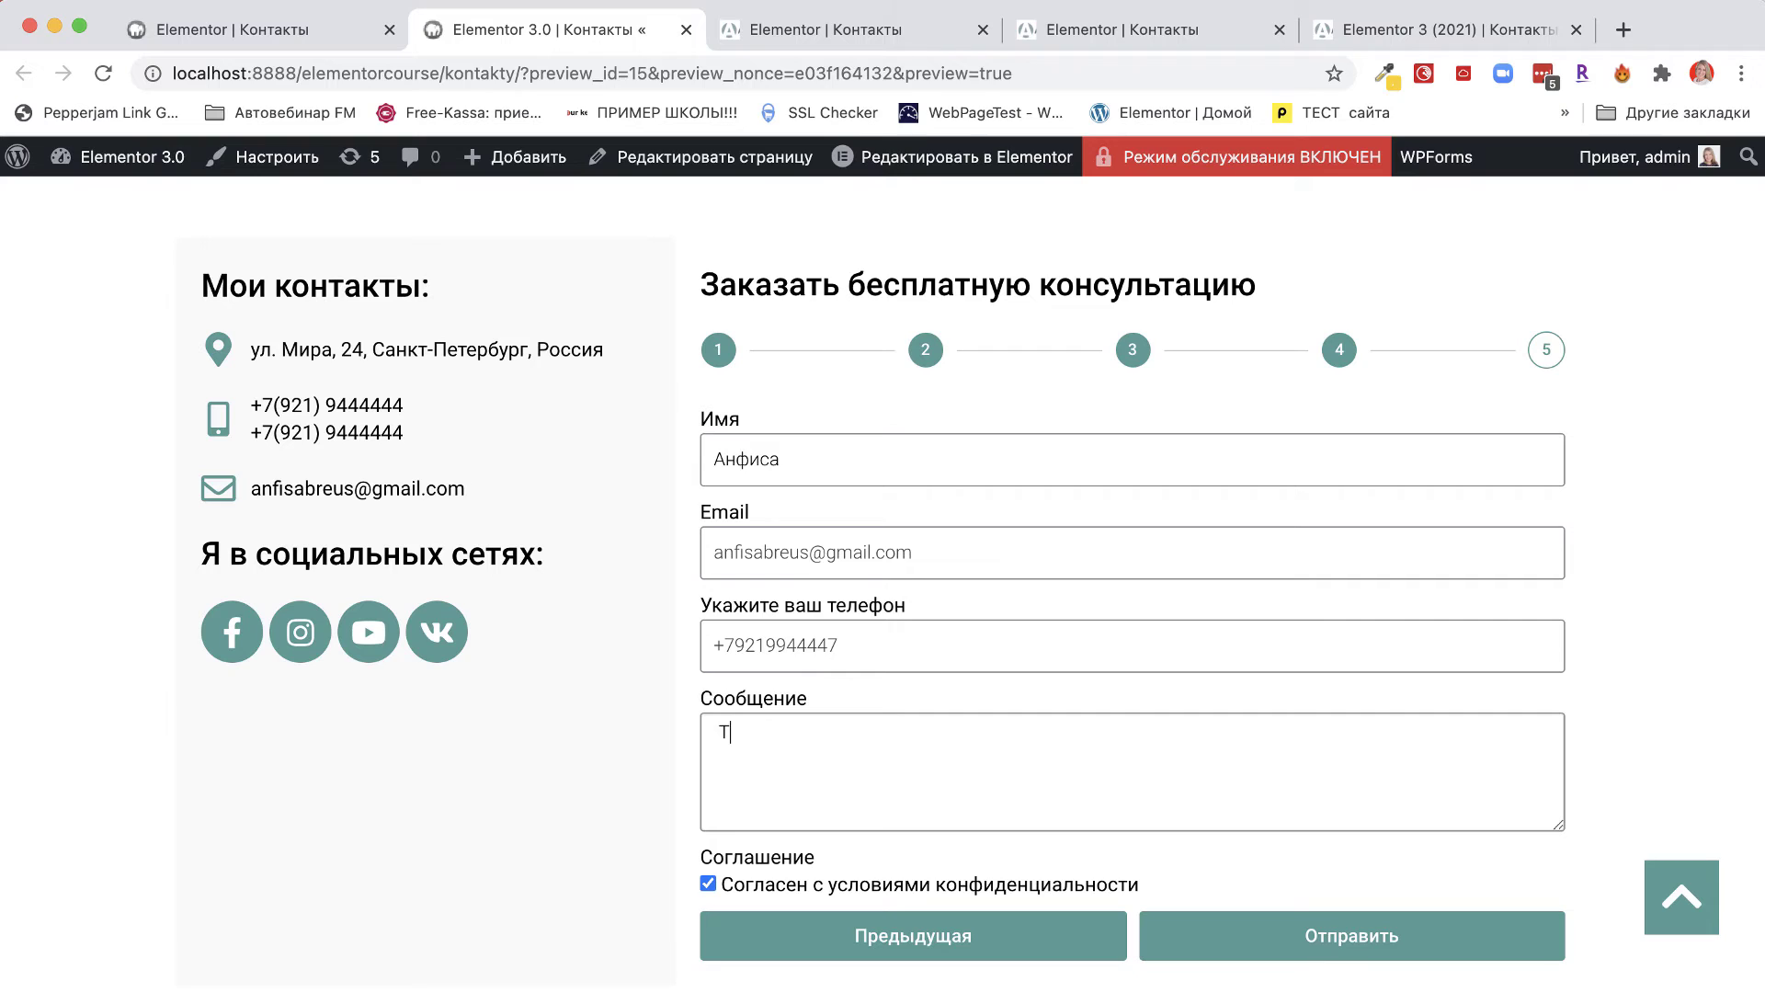
text(tcnjdit)
key(BackSpace)
key(BackSpace)
key(BackSpace)
key(BackSpace)
key(BackSpace)
text(j)
key(BackSpace)
key(BackSpace)
key(BackSpace)
text(С)
text(ест)
key(BackSpace)
key(BackSpace)
key(BackSpace)
key(BackSpace)
text(Тестовое сообщение)
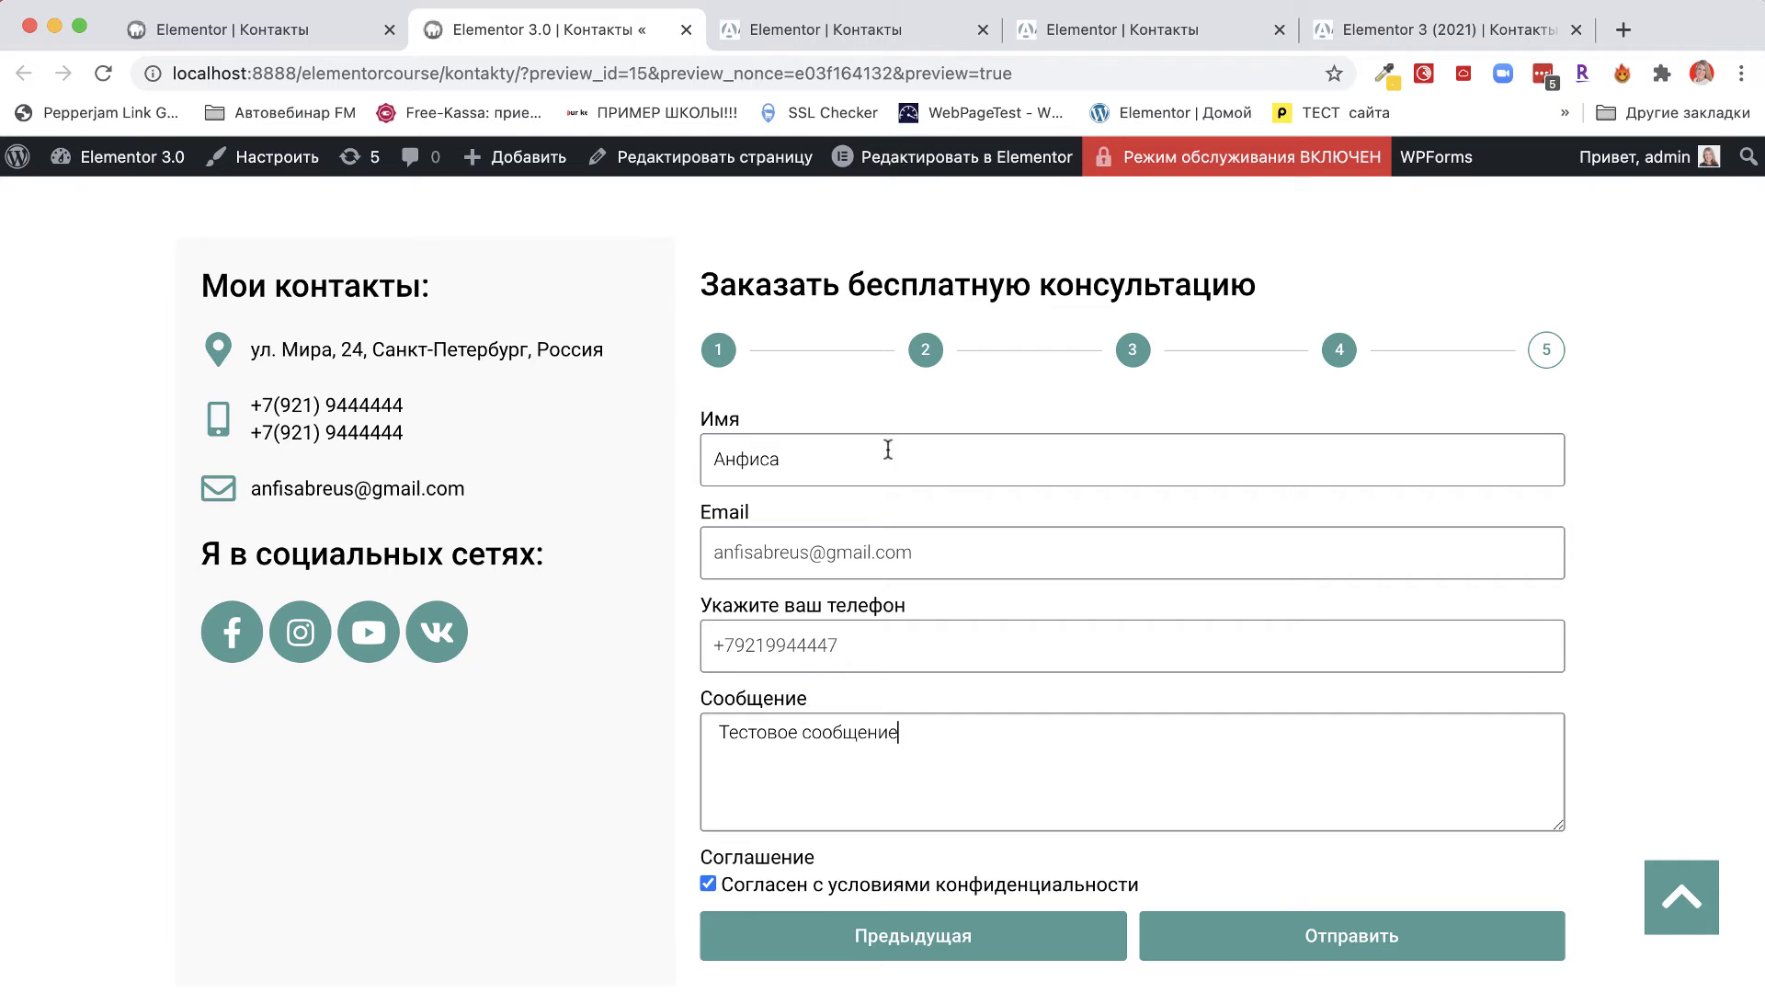
Step the form back to step 1 and return to the Elementor editor tab.
click(906, 930)
click(935, 583)
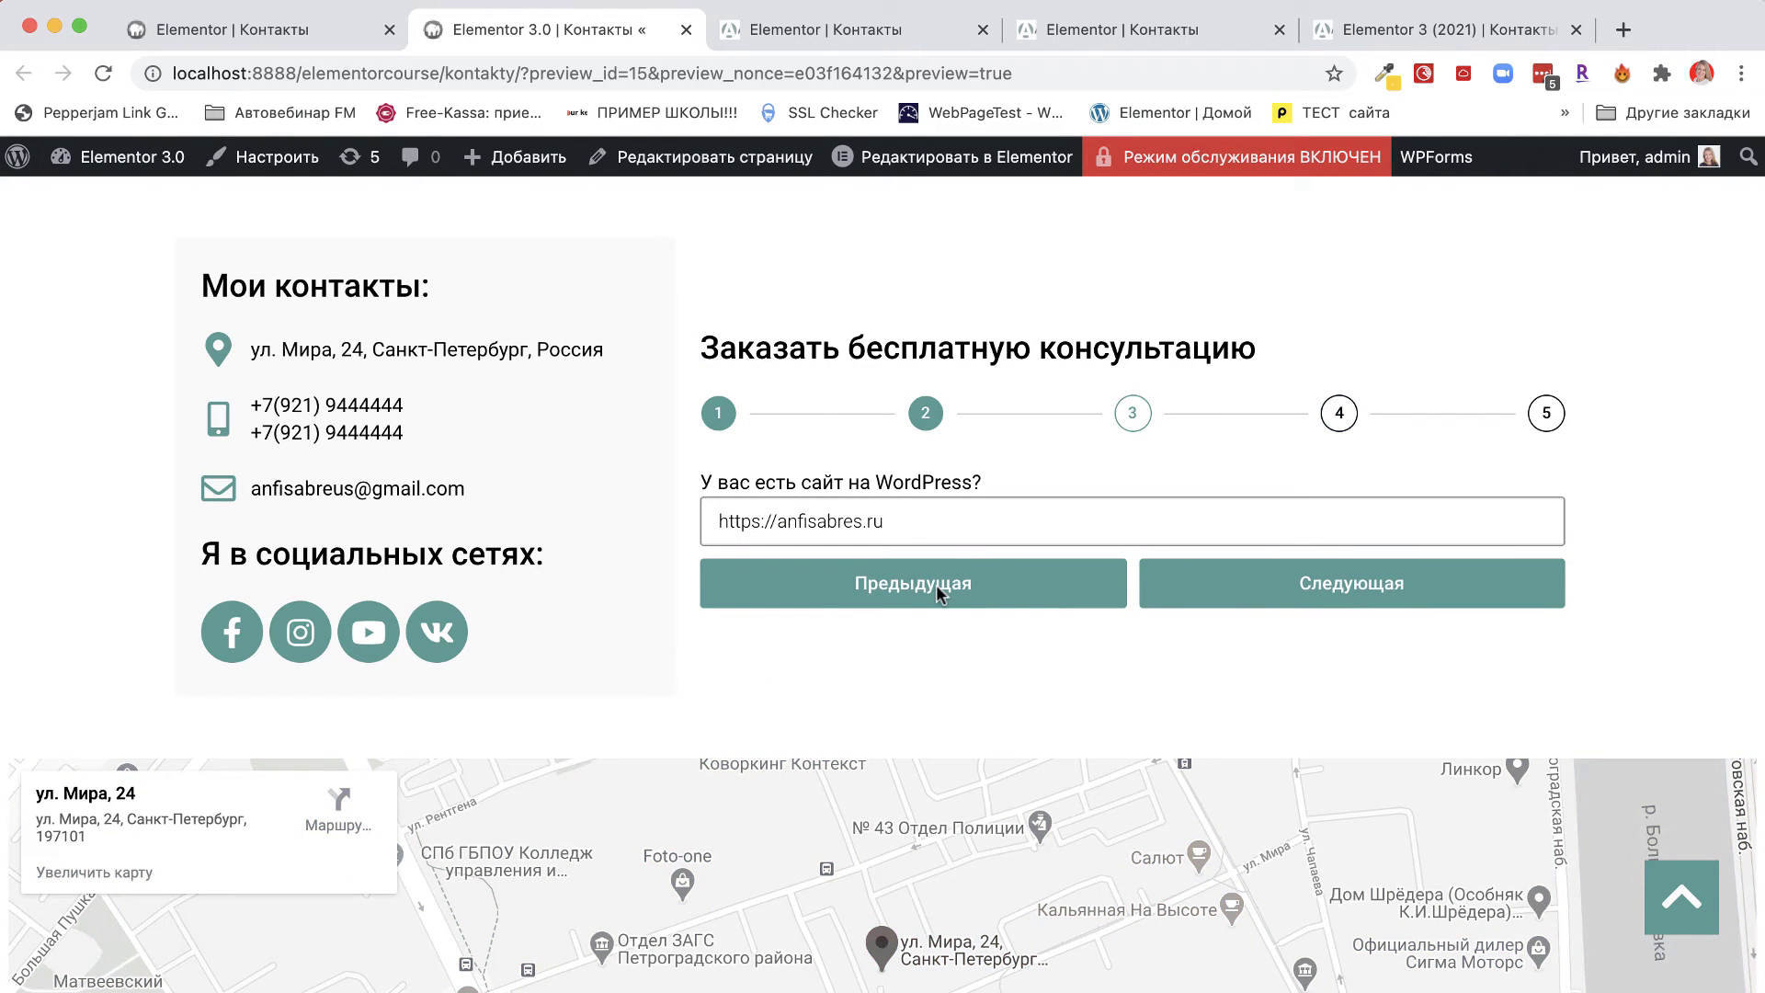
click(936, 583)
click(936, 588)
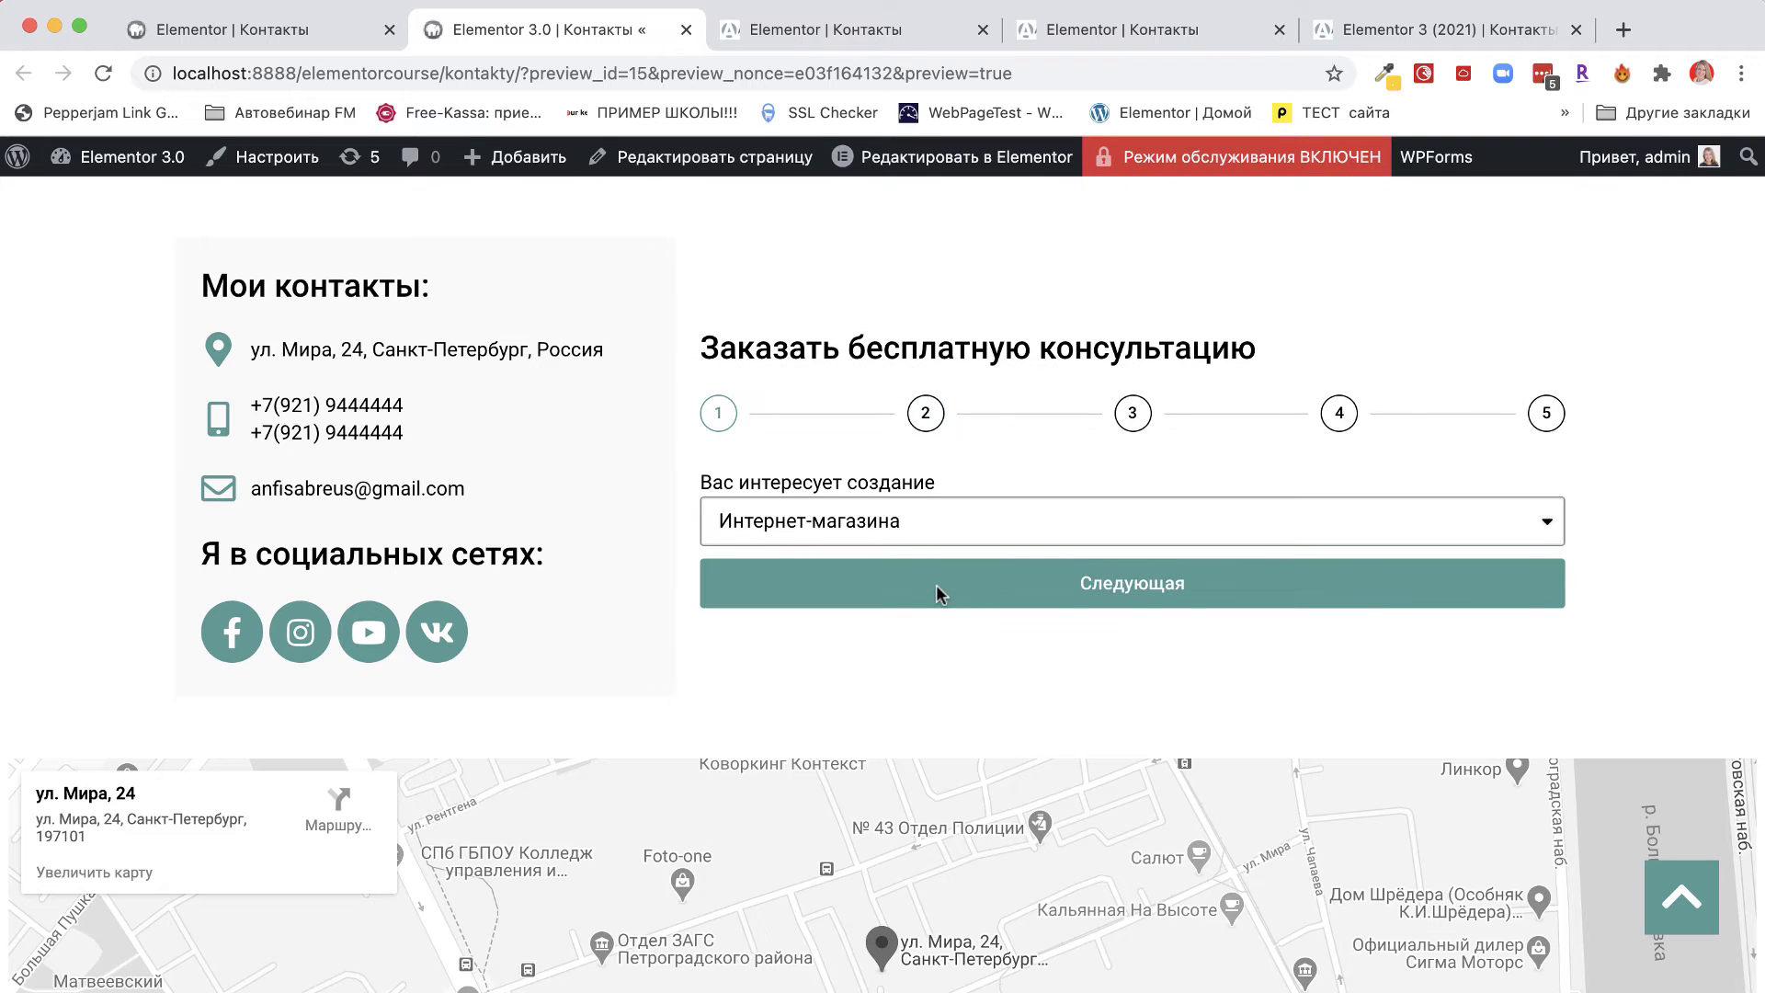
click(211, 33)
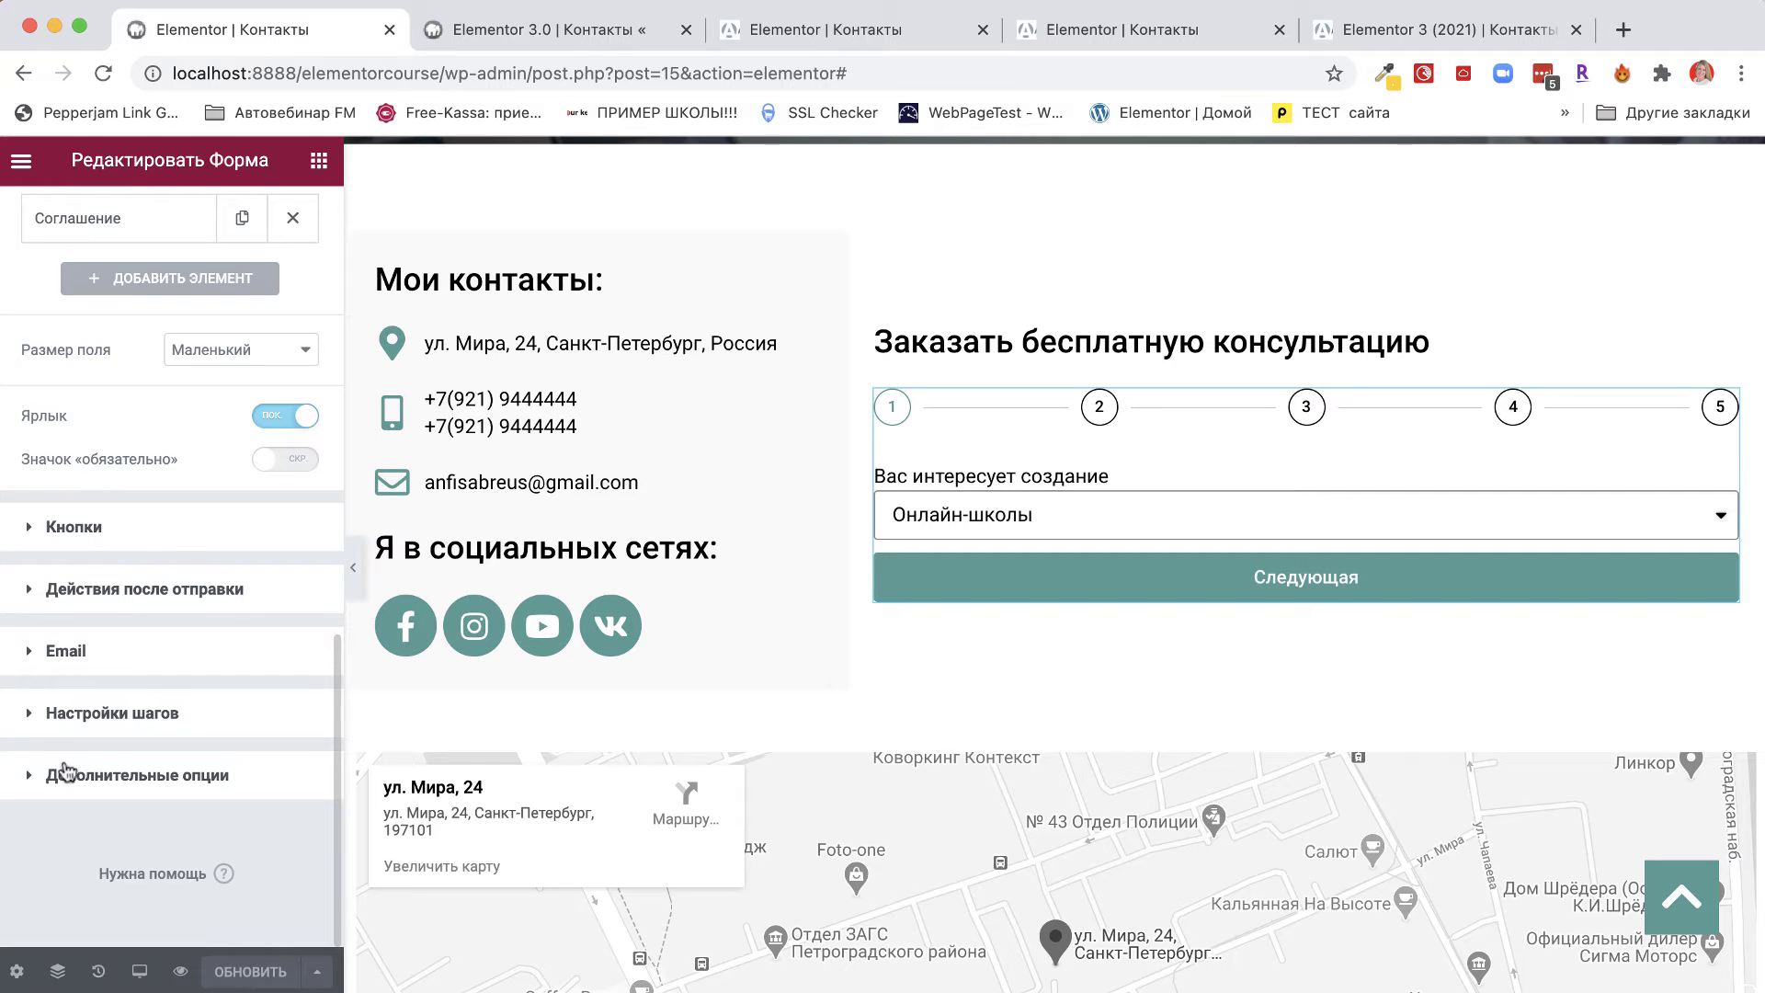
Set Размер поля to Средний and turn on the required-field marker.
scroll(196, 558, up, 2)
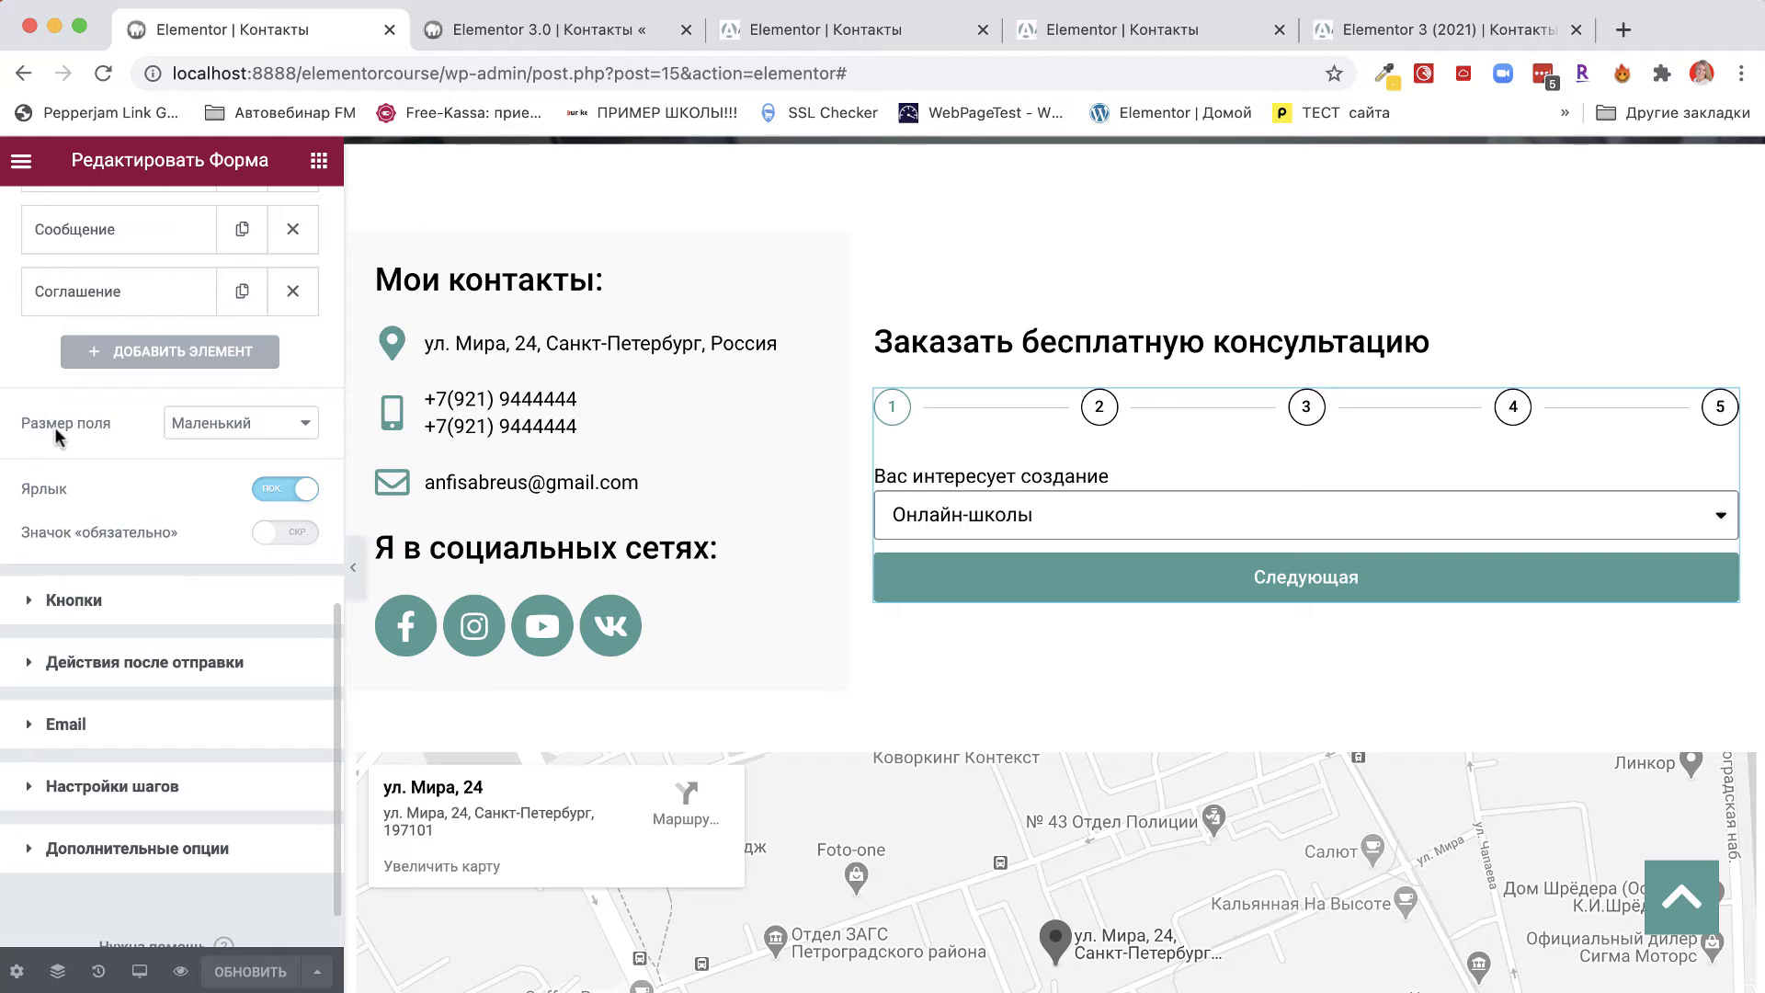
click(225, 428)
click(230, 454)
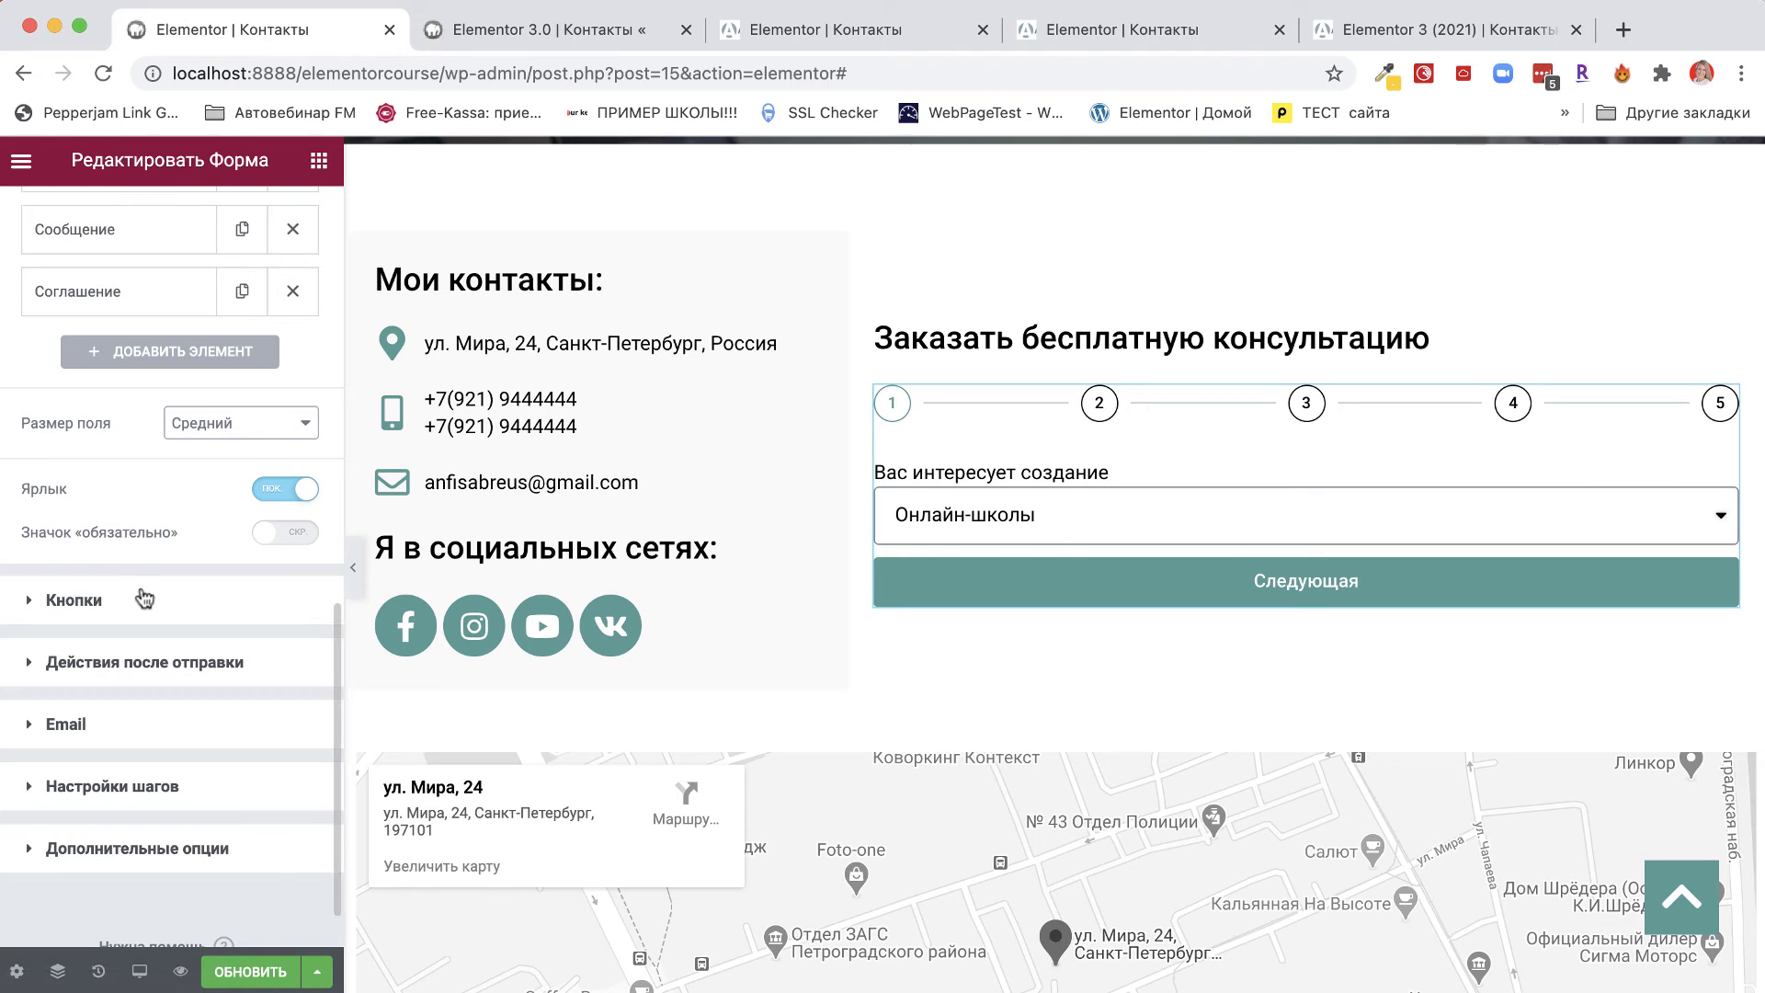
click(302, 537)
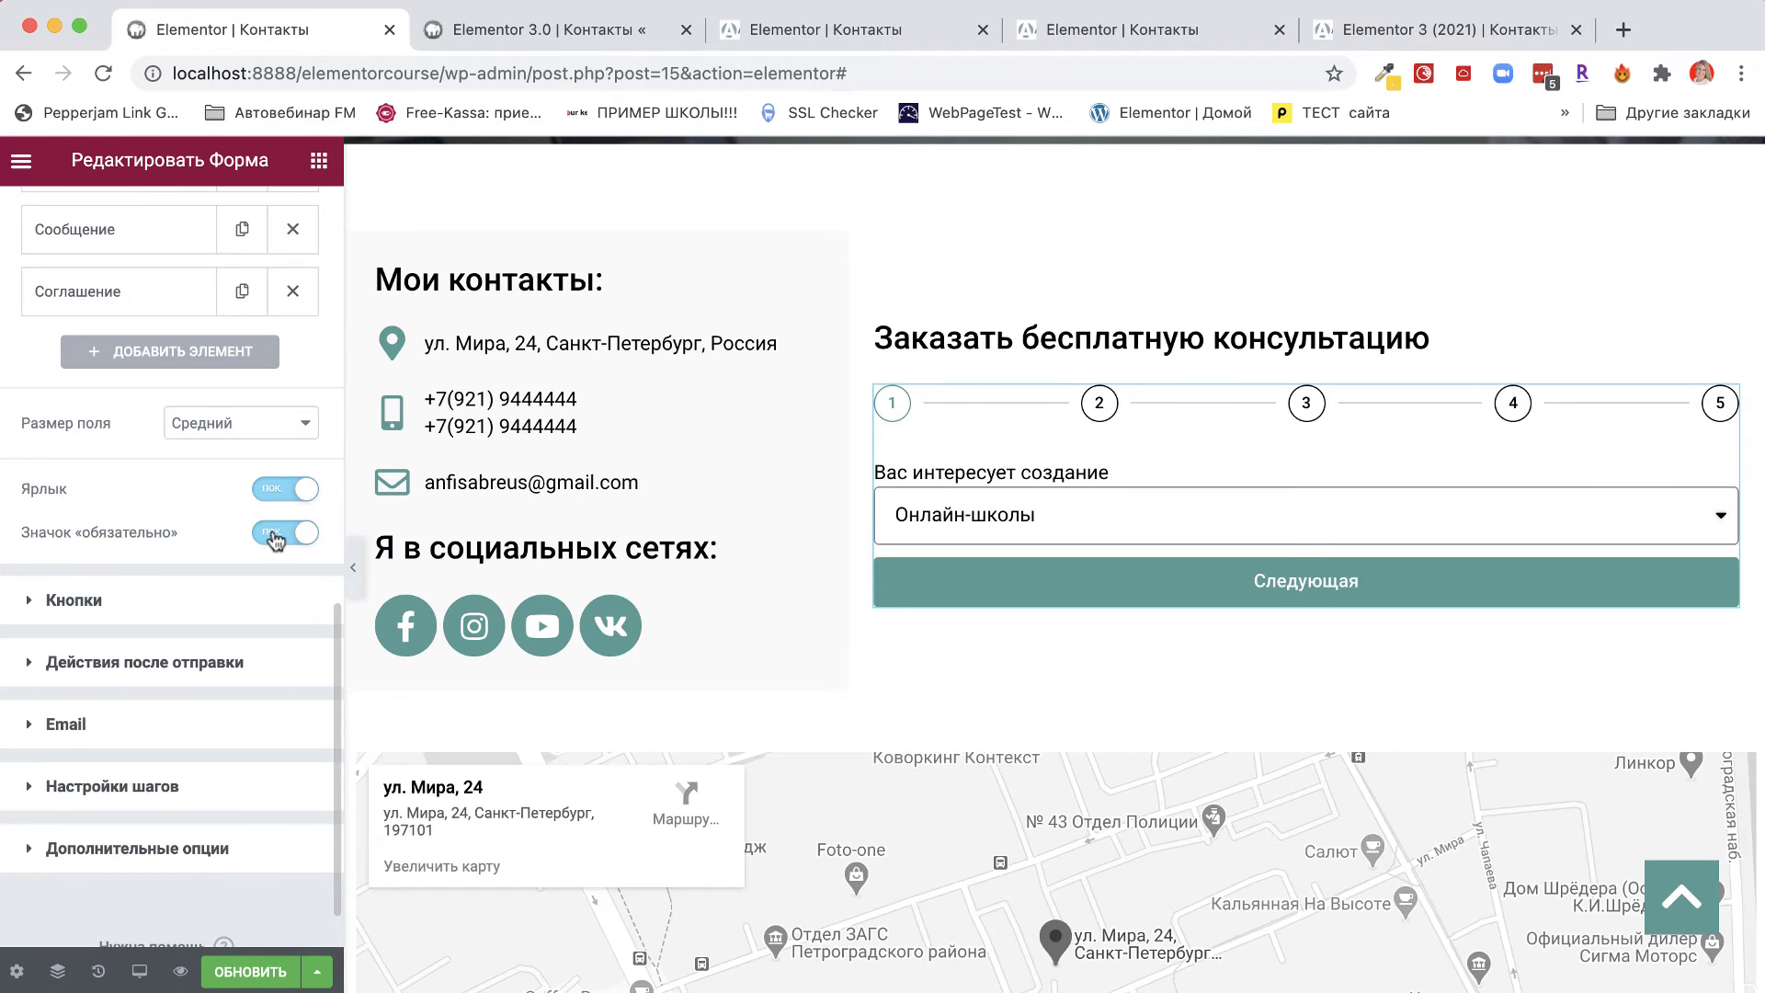
click(62, 603)
Make the form buttons Средний size and justified after trying left, centre and right.
click(266, 418)
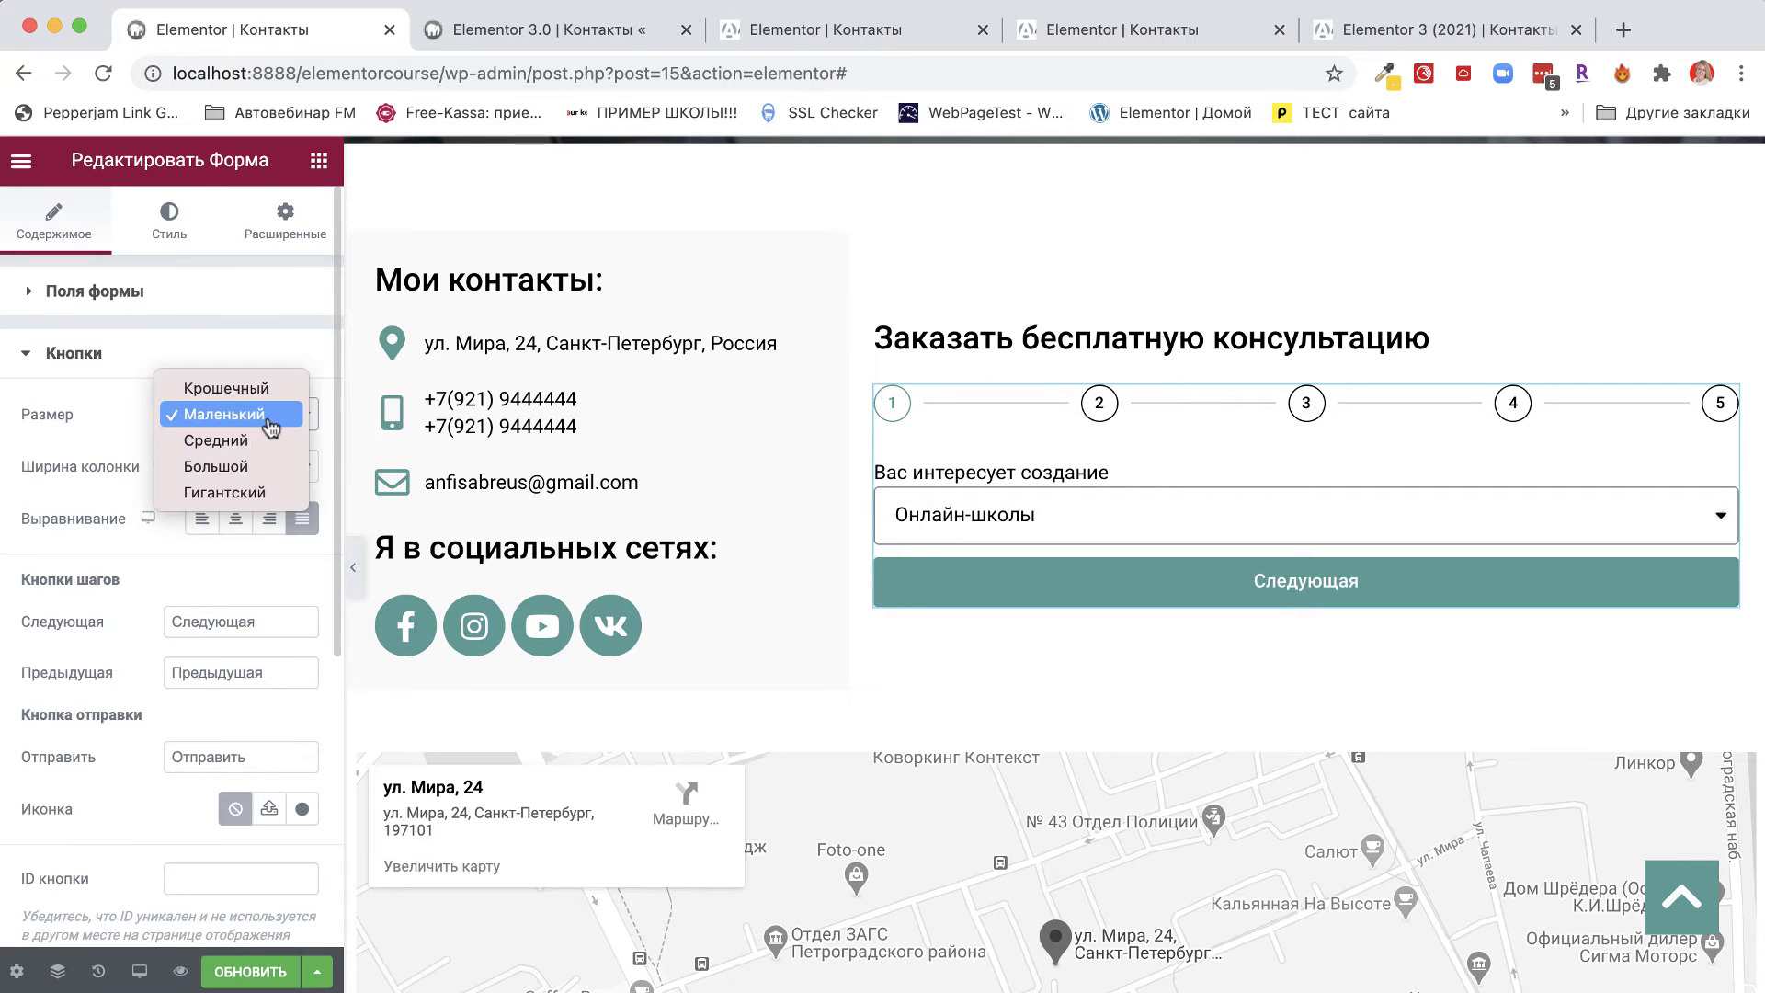
click(250, 443)
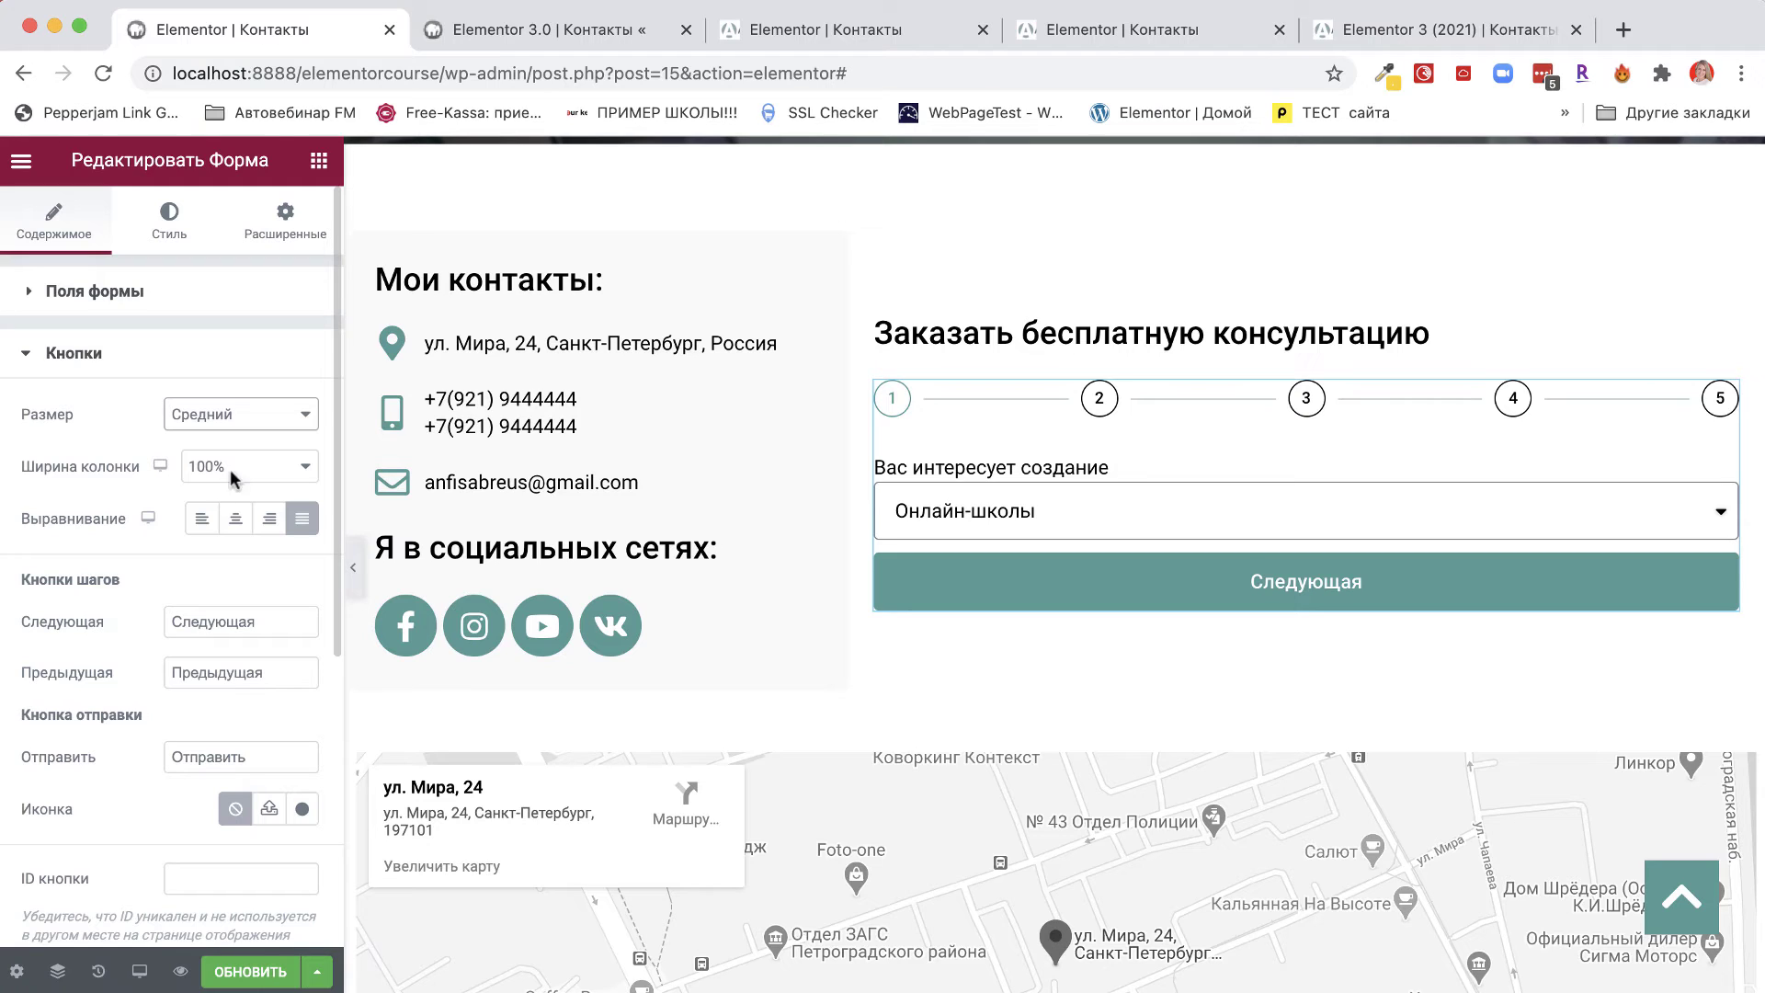
click(203, 521)
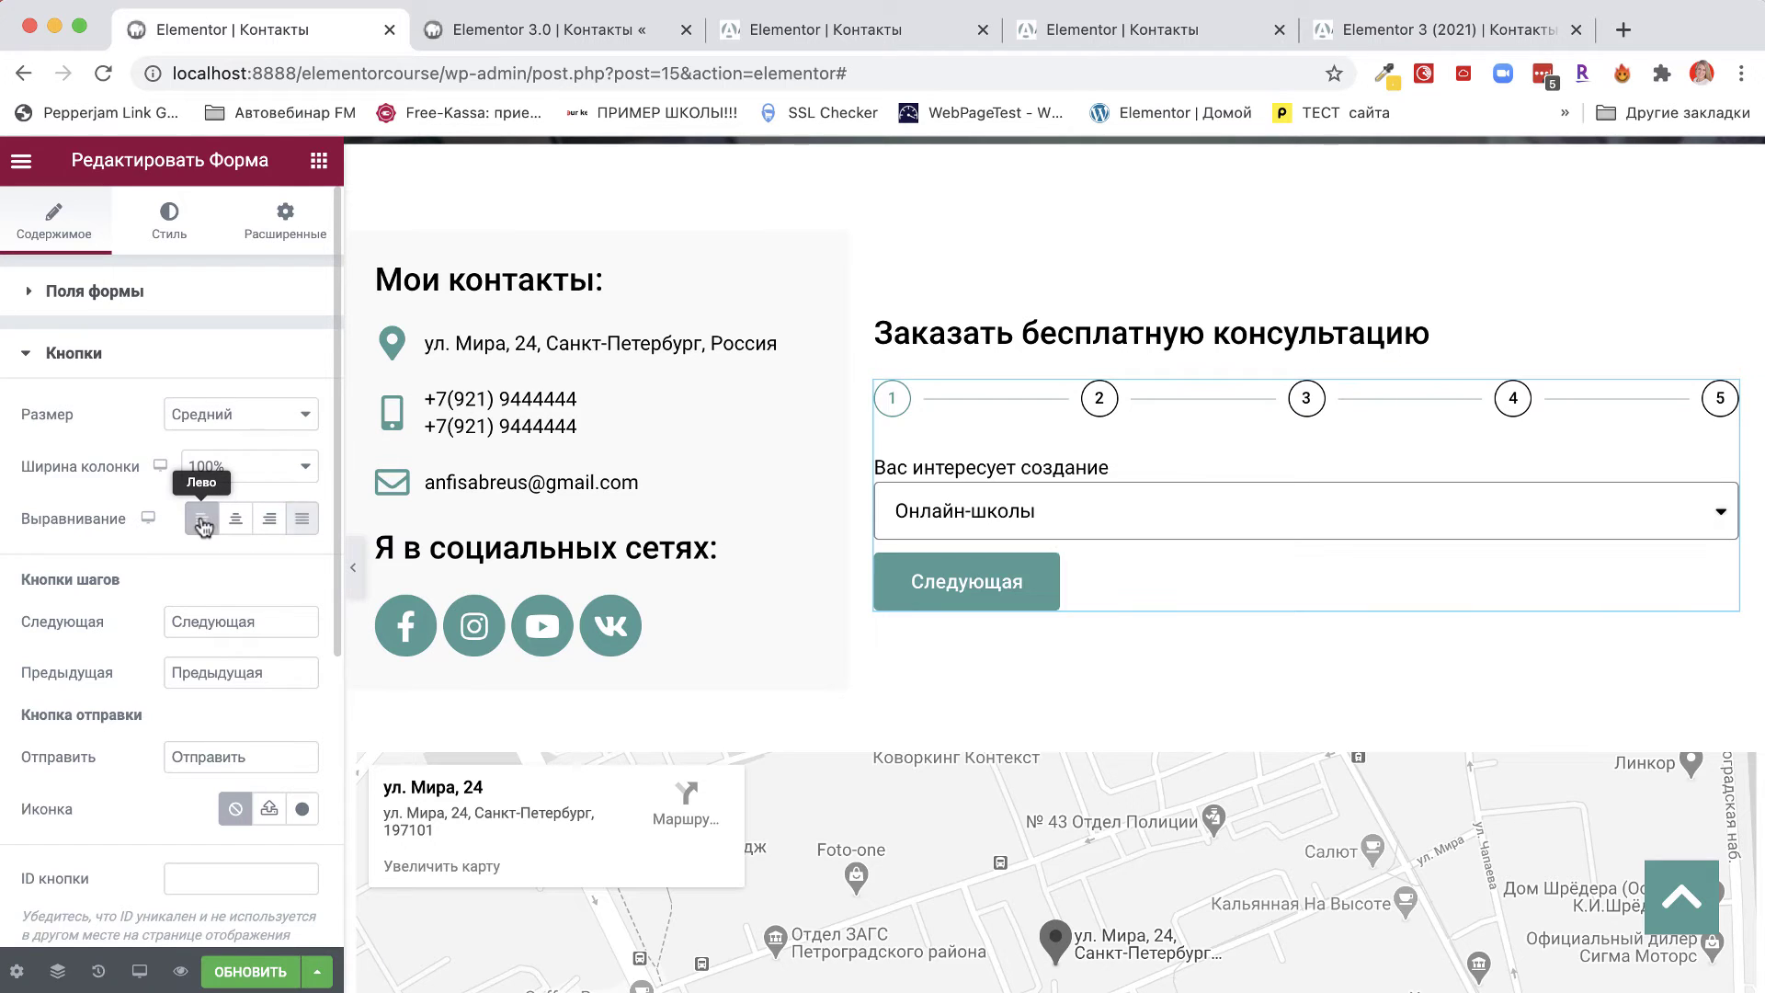
click(235, 520)
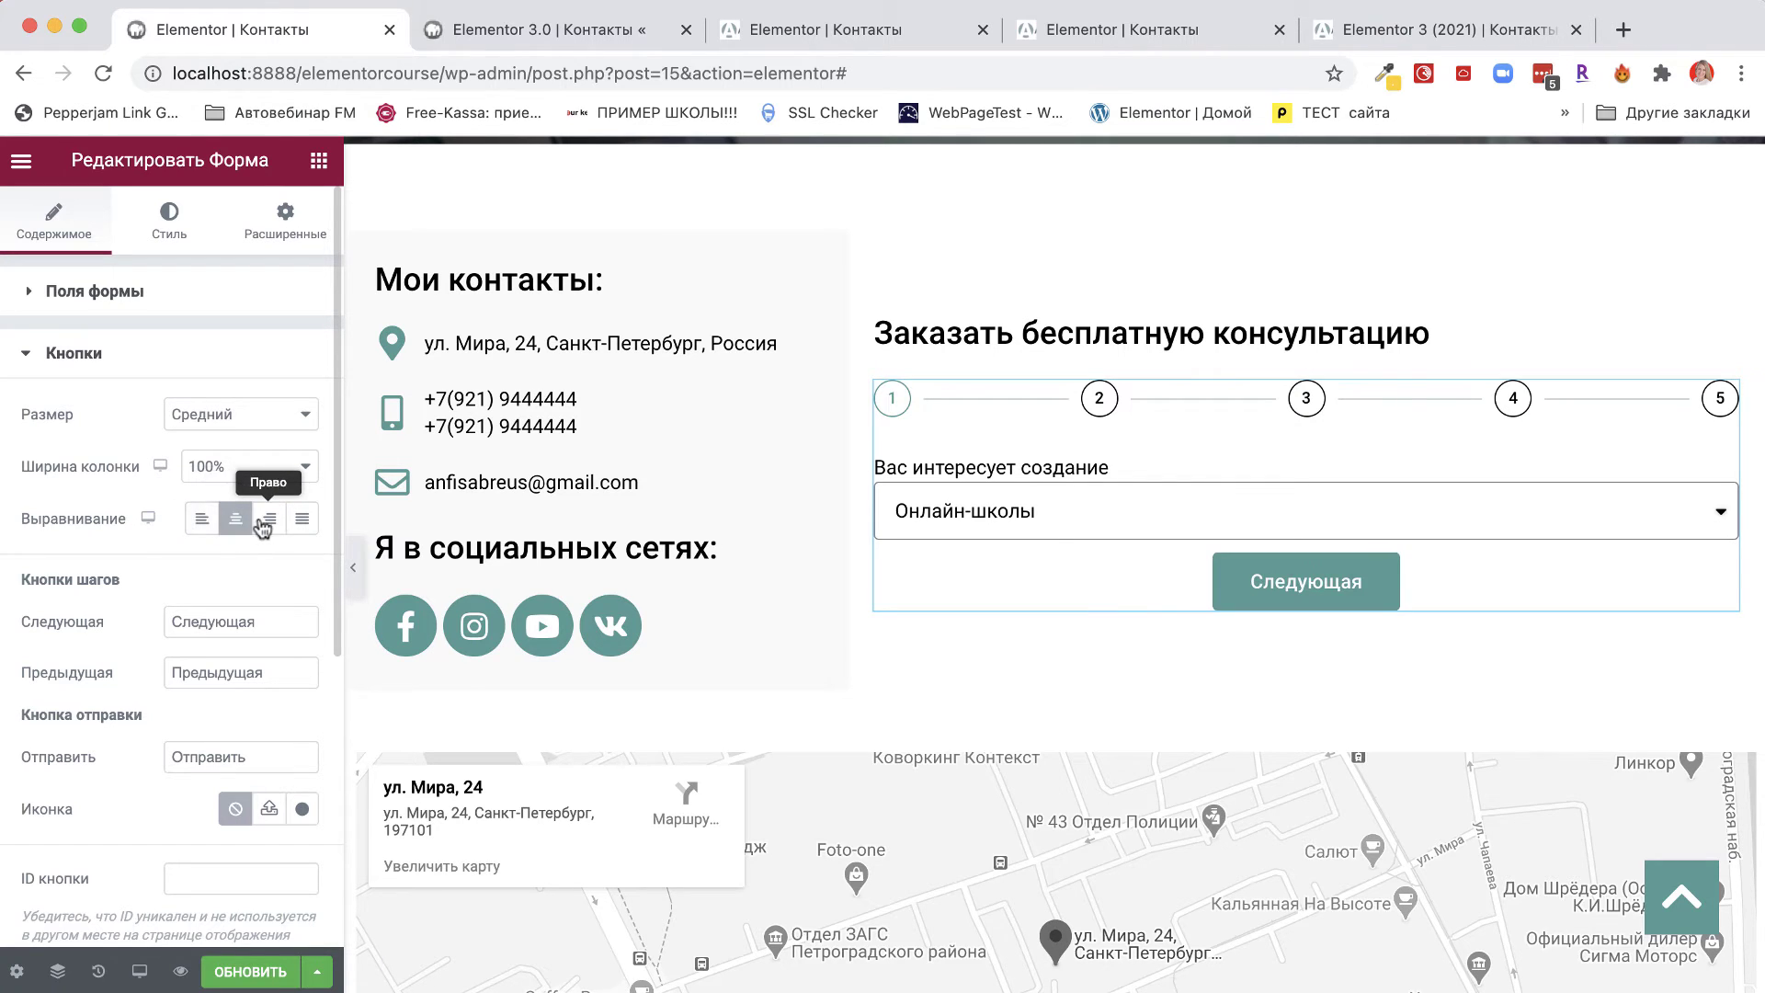
click(262, 525)
click(300, 518)
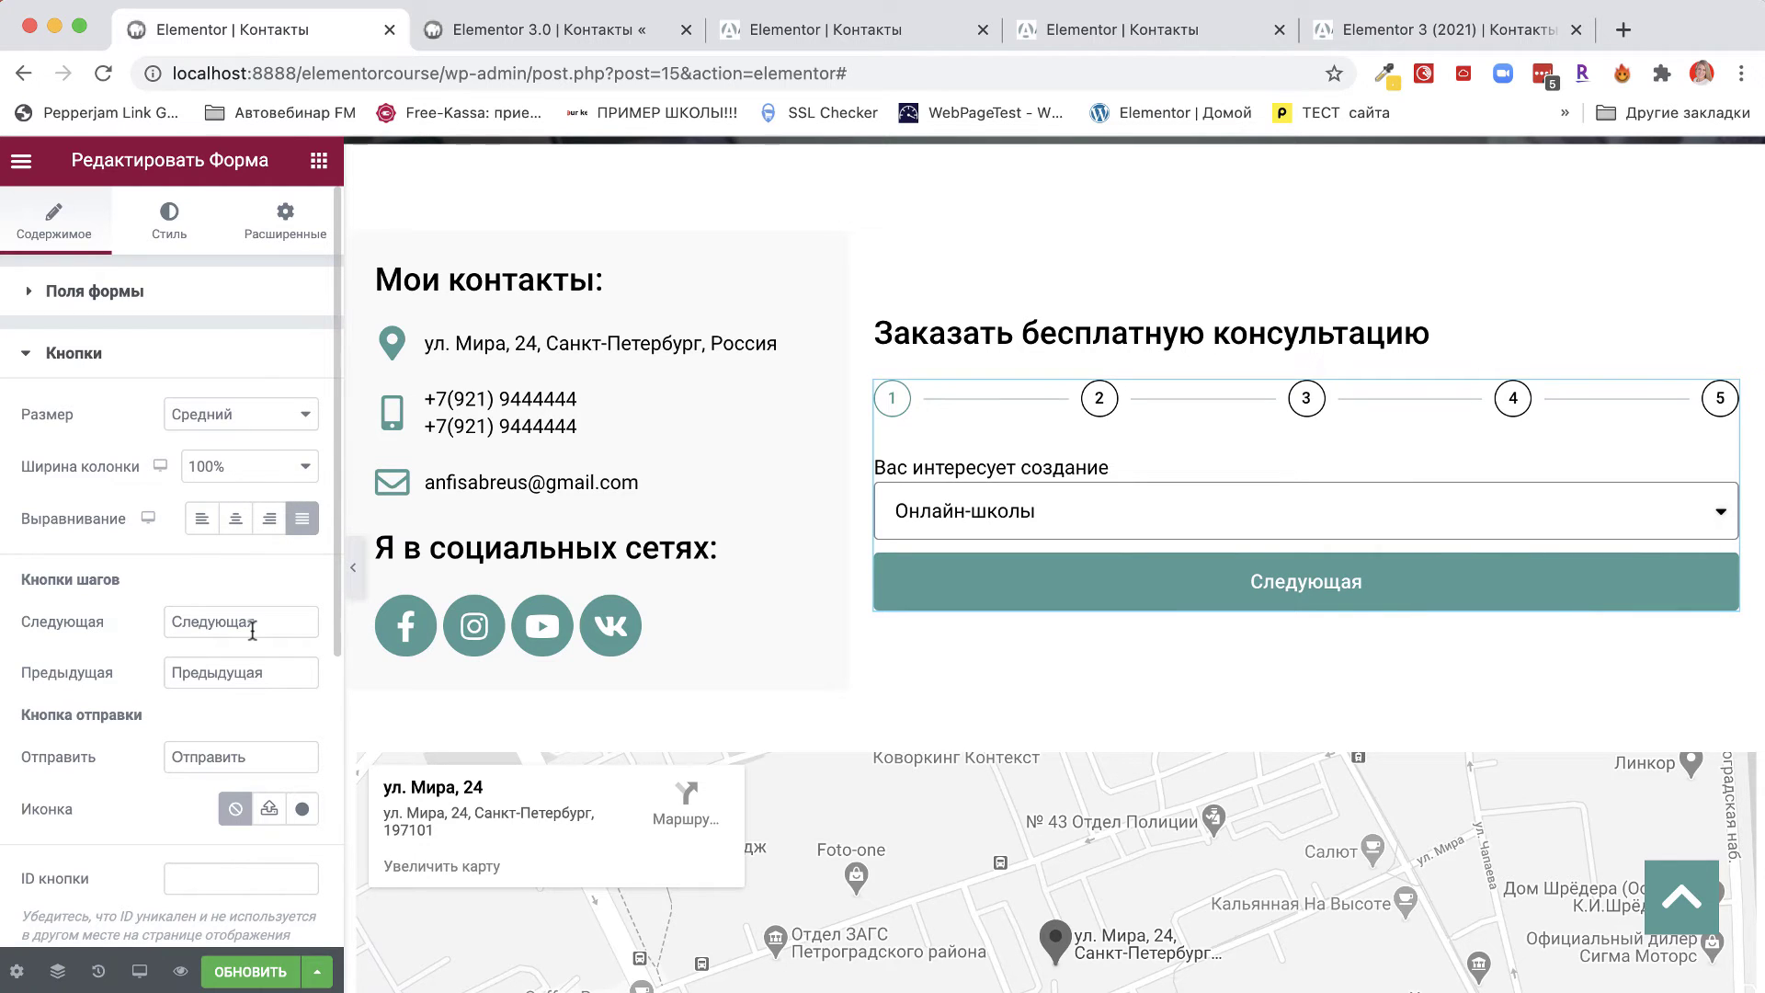
drag(252, 625, 167, 622)
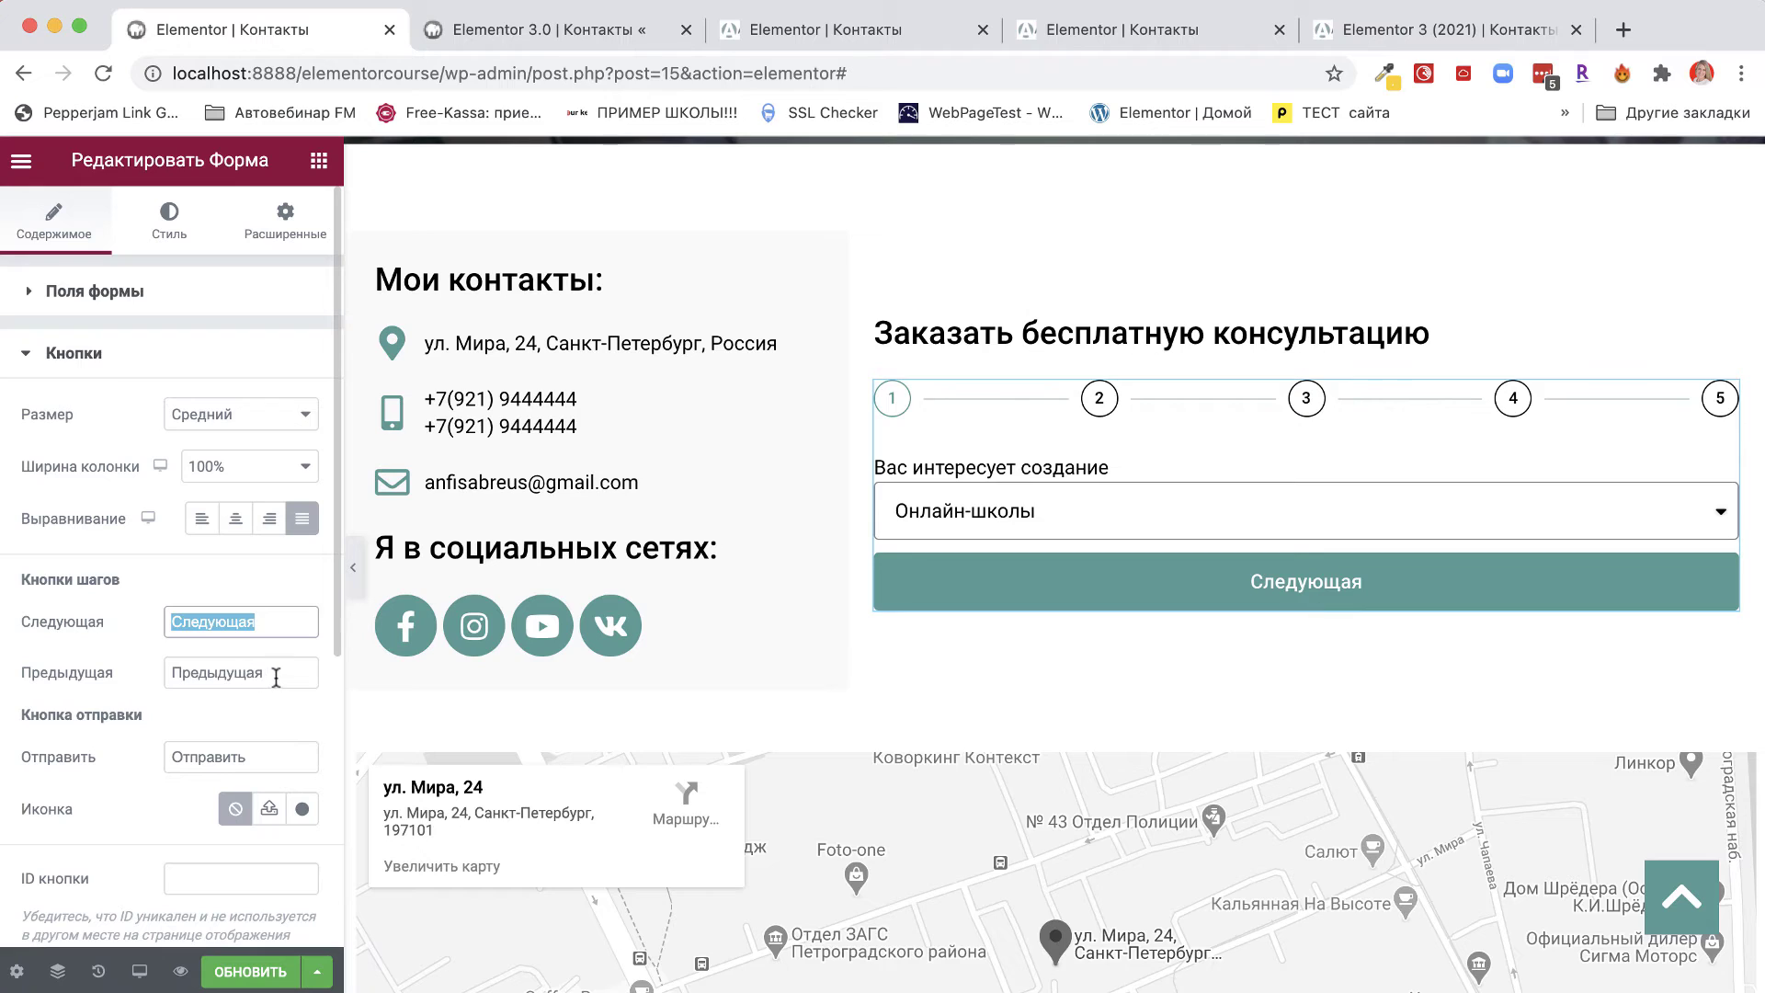
drag(276, 677, 180, 678)
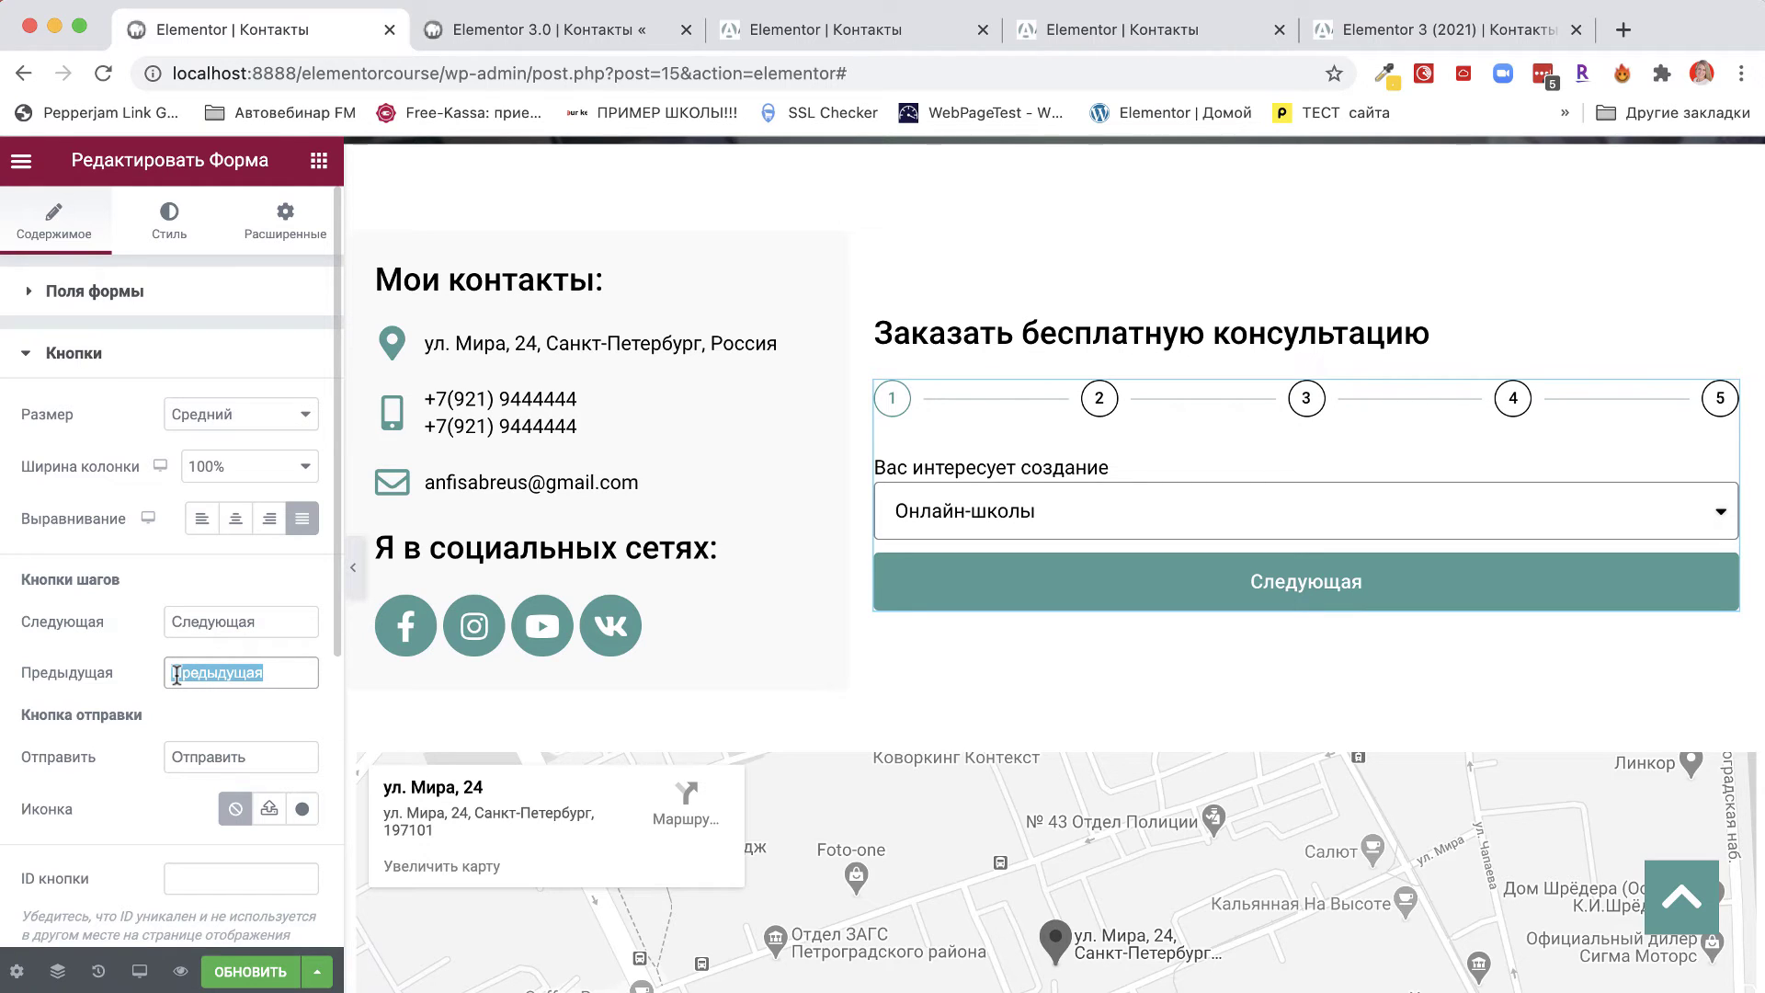
Relabel the buttons Следующий вопрос, Предыдущий вопрос and Отправить заявку.
click(255, 626)
key(BackSpace)
key(BackSpace)
text(ий)
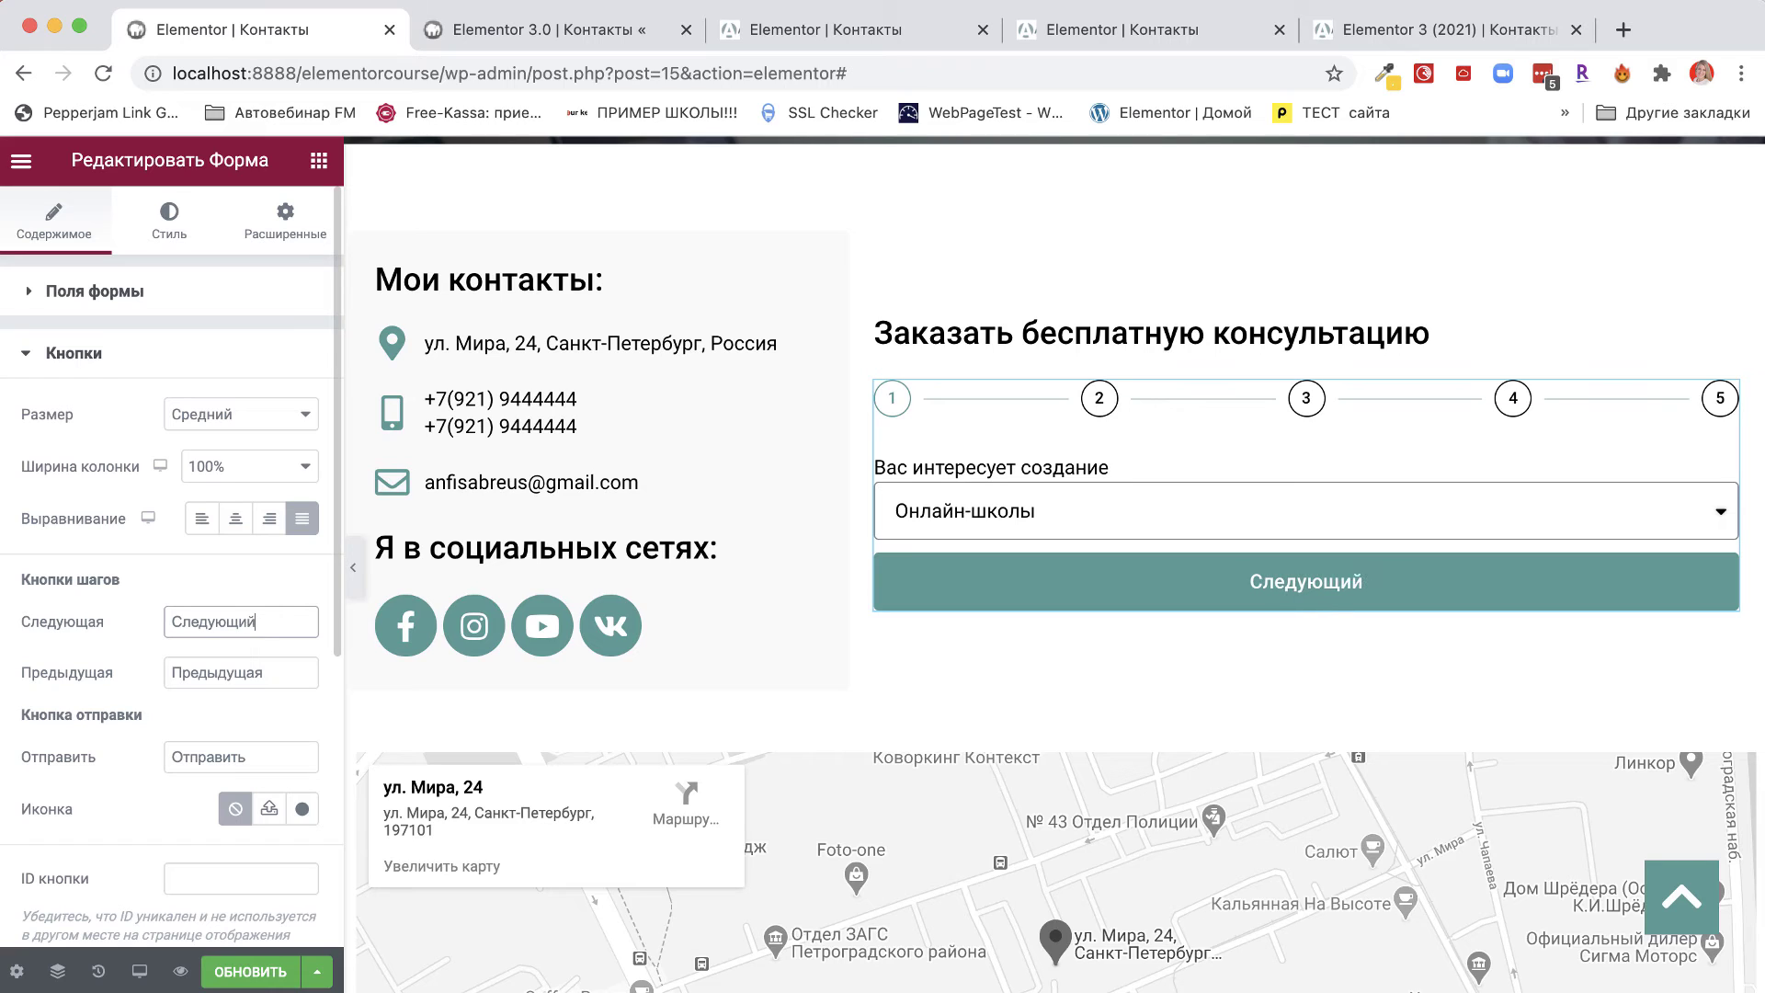
text( вопрос)
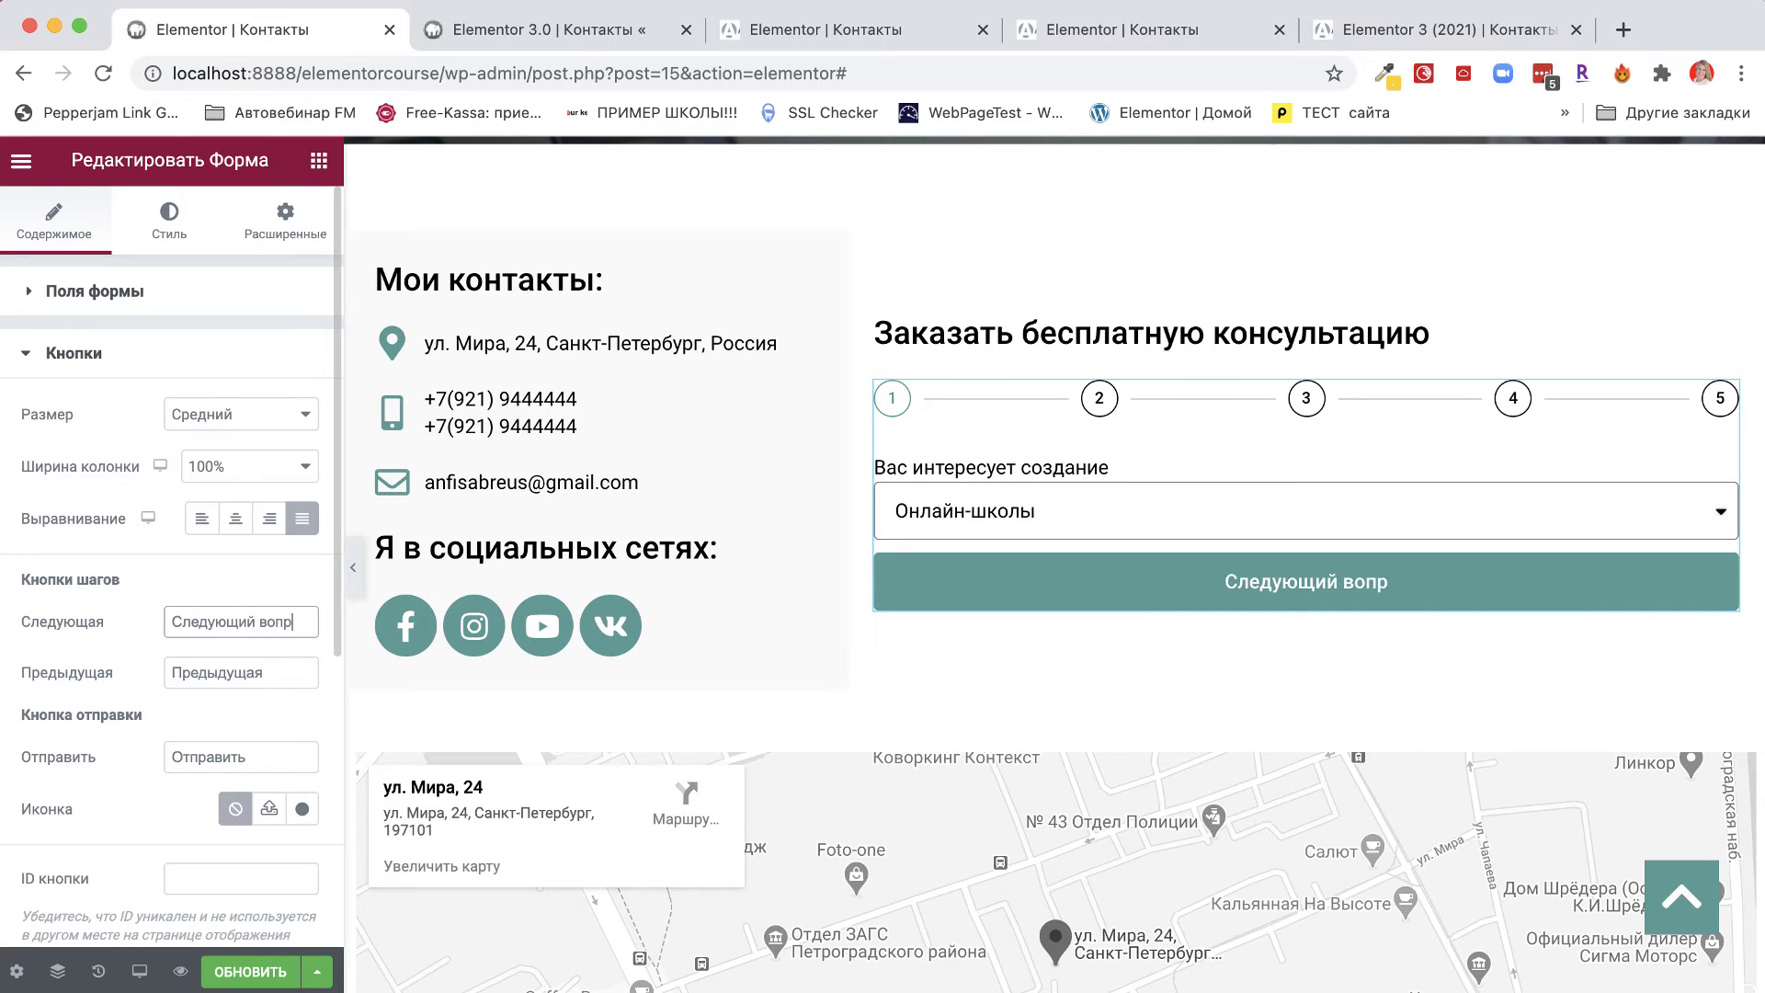
click(283, 670)
key(BackSpace)
key(BackSpace)
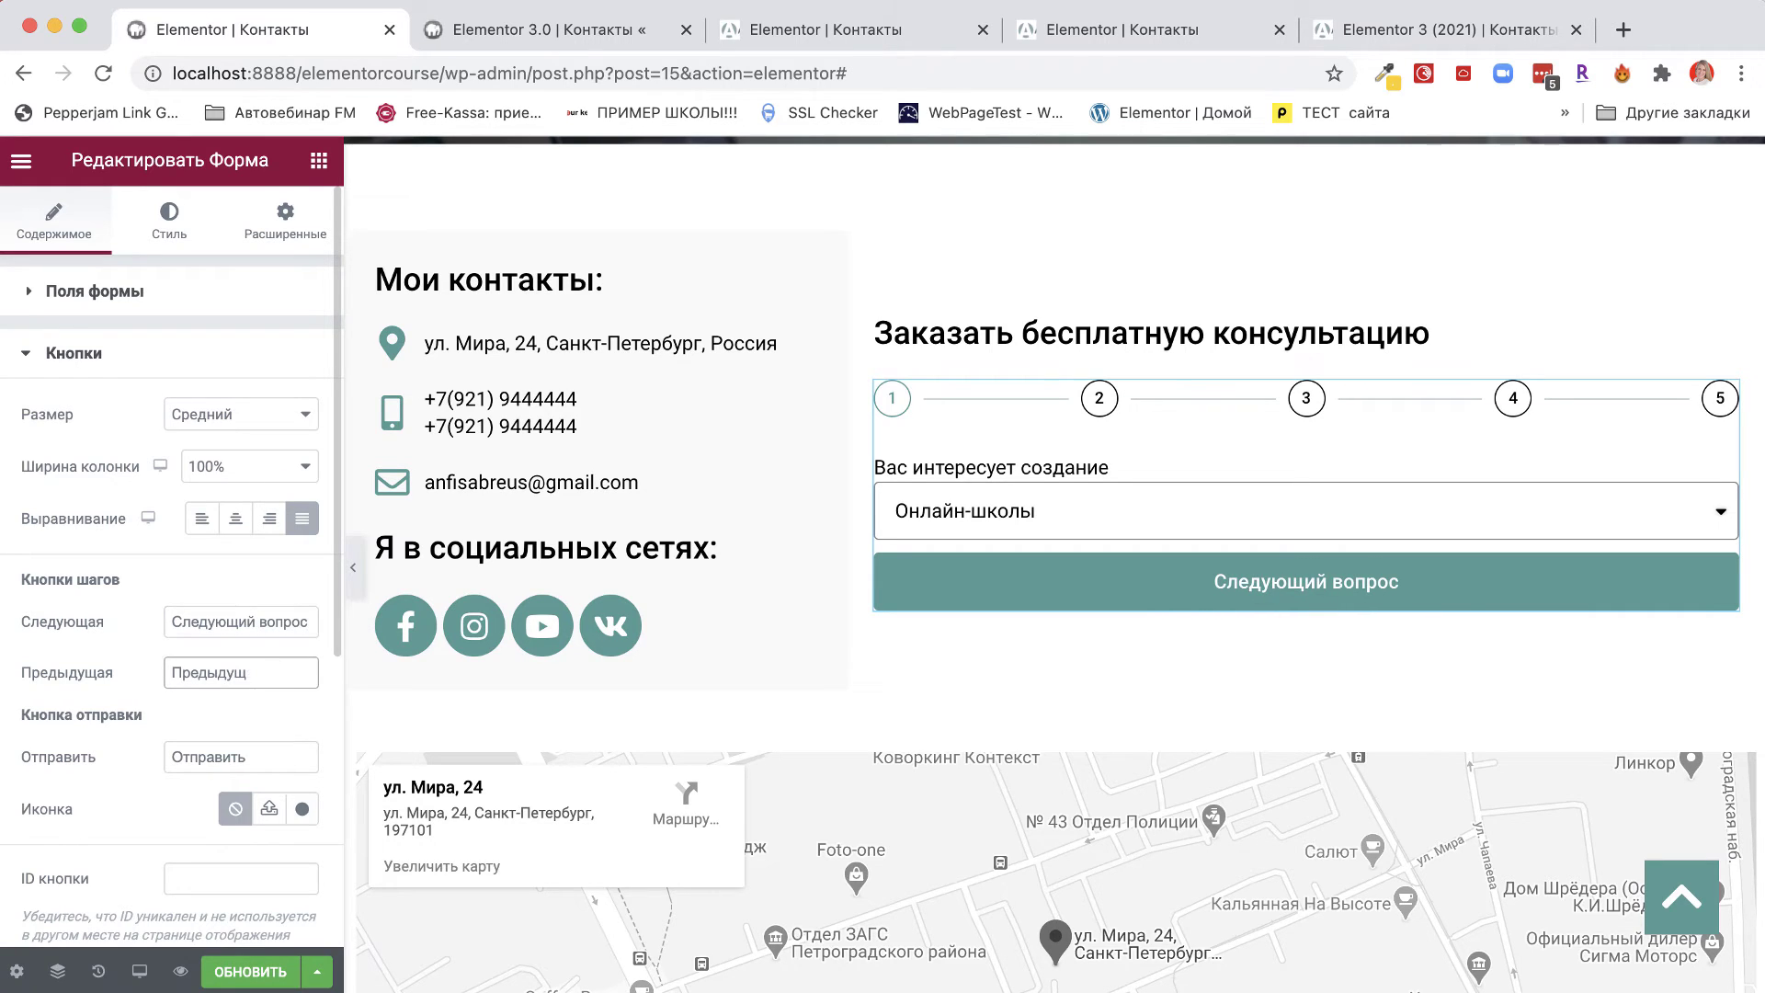
text(ий вопрос)
click(267, 759)
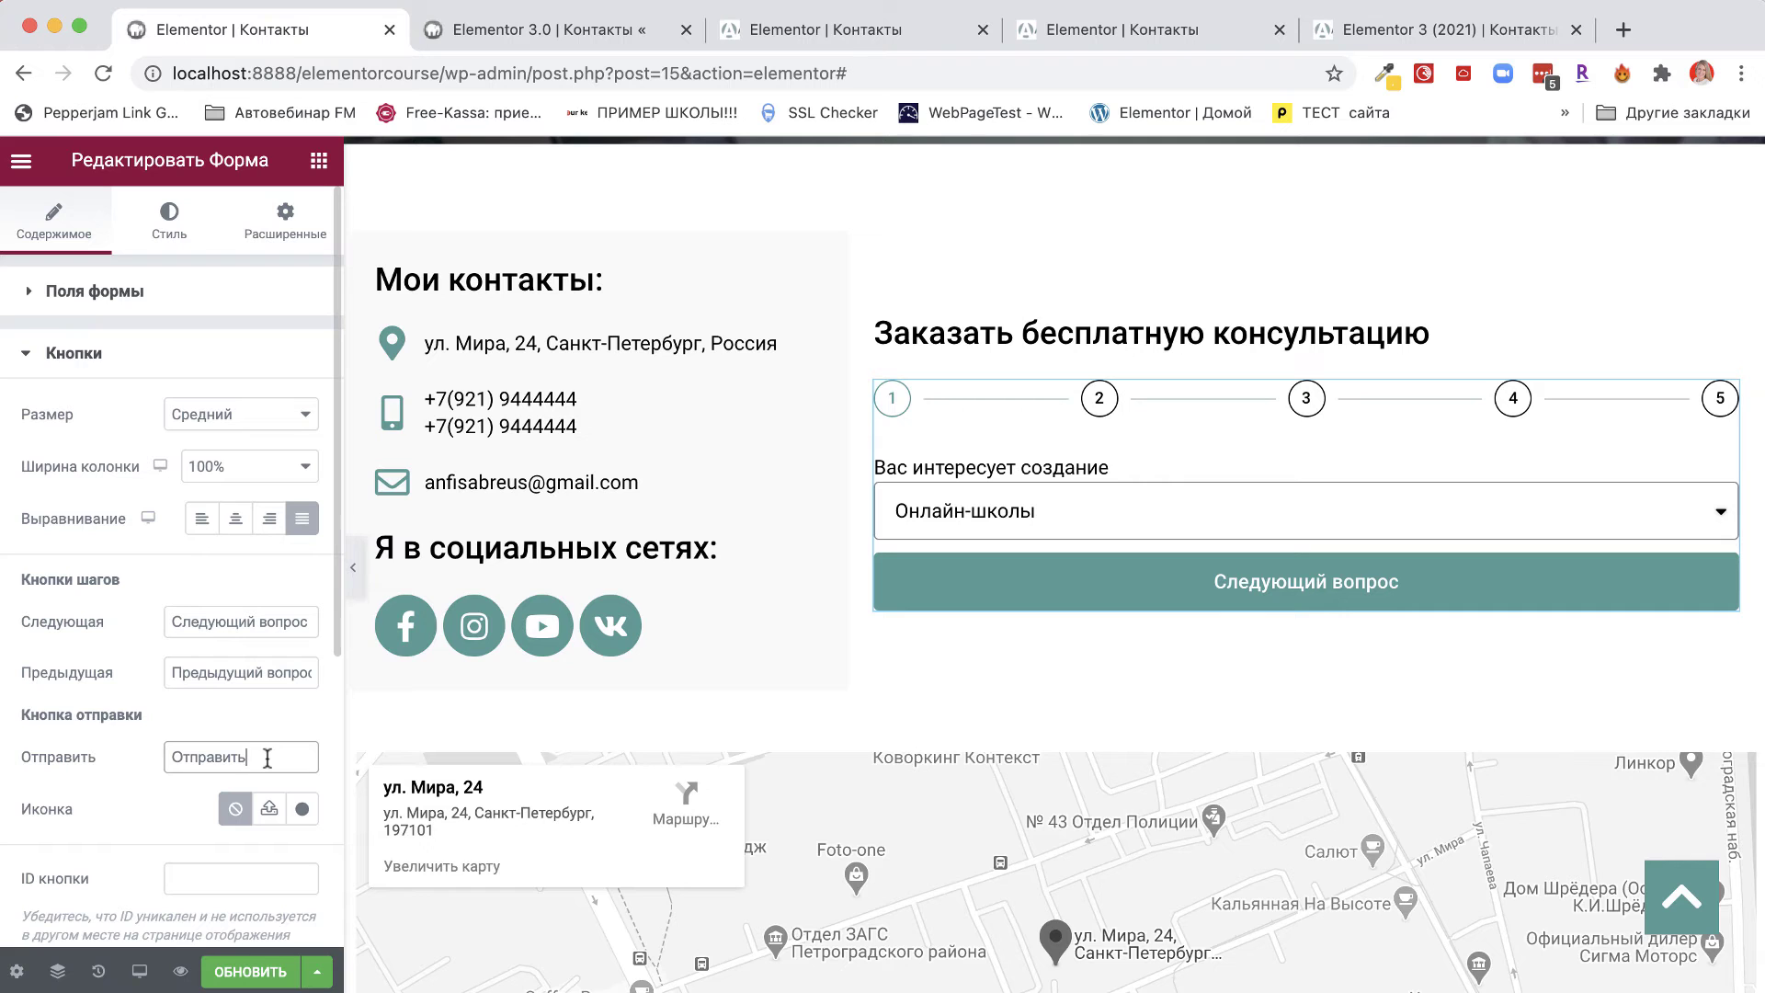
text(заявку)
scroll(84, 917, down, 5)
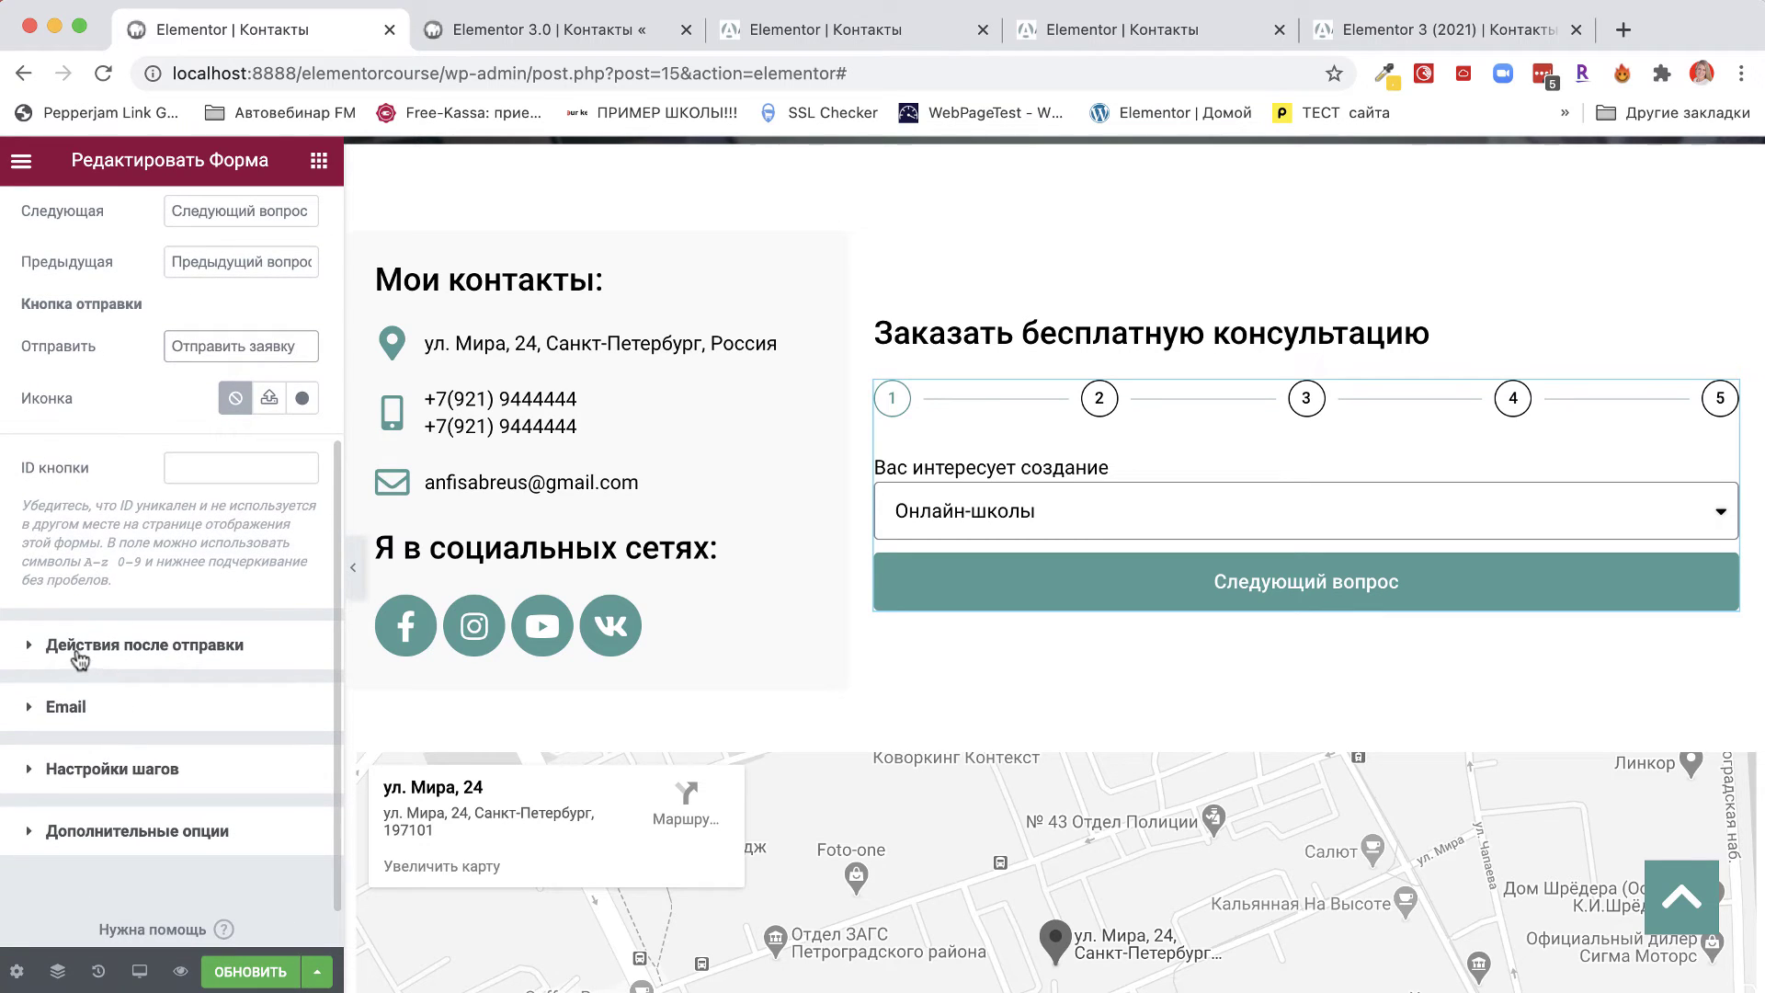
click(80, 654)
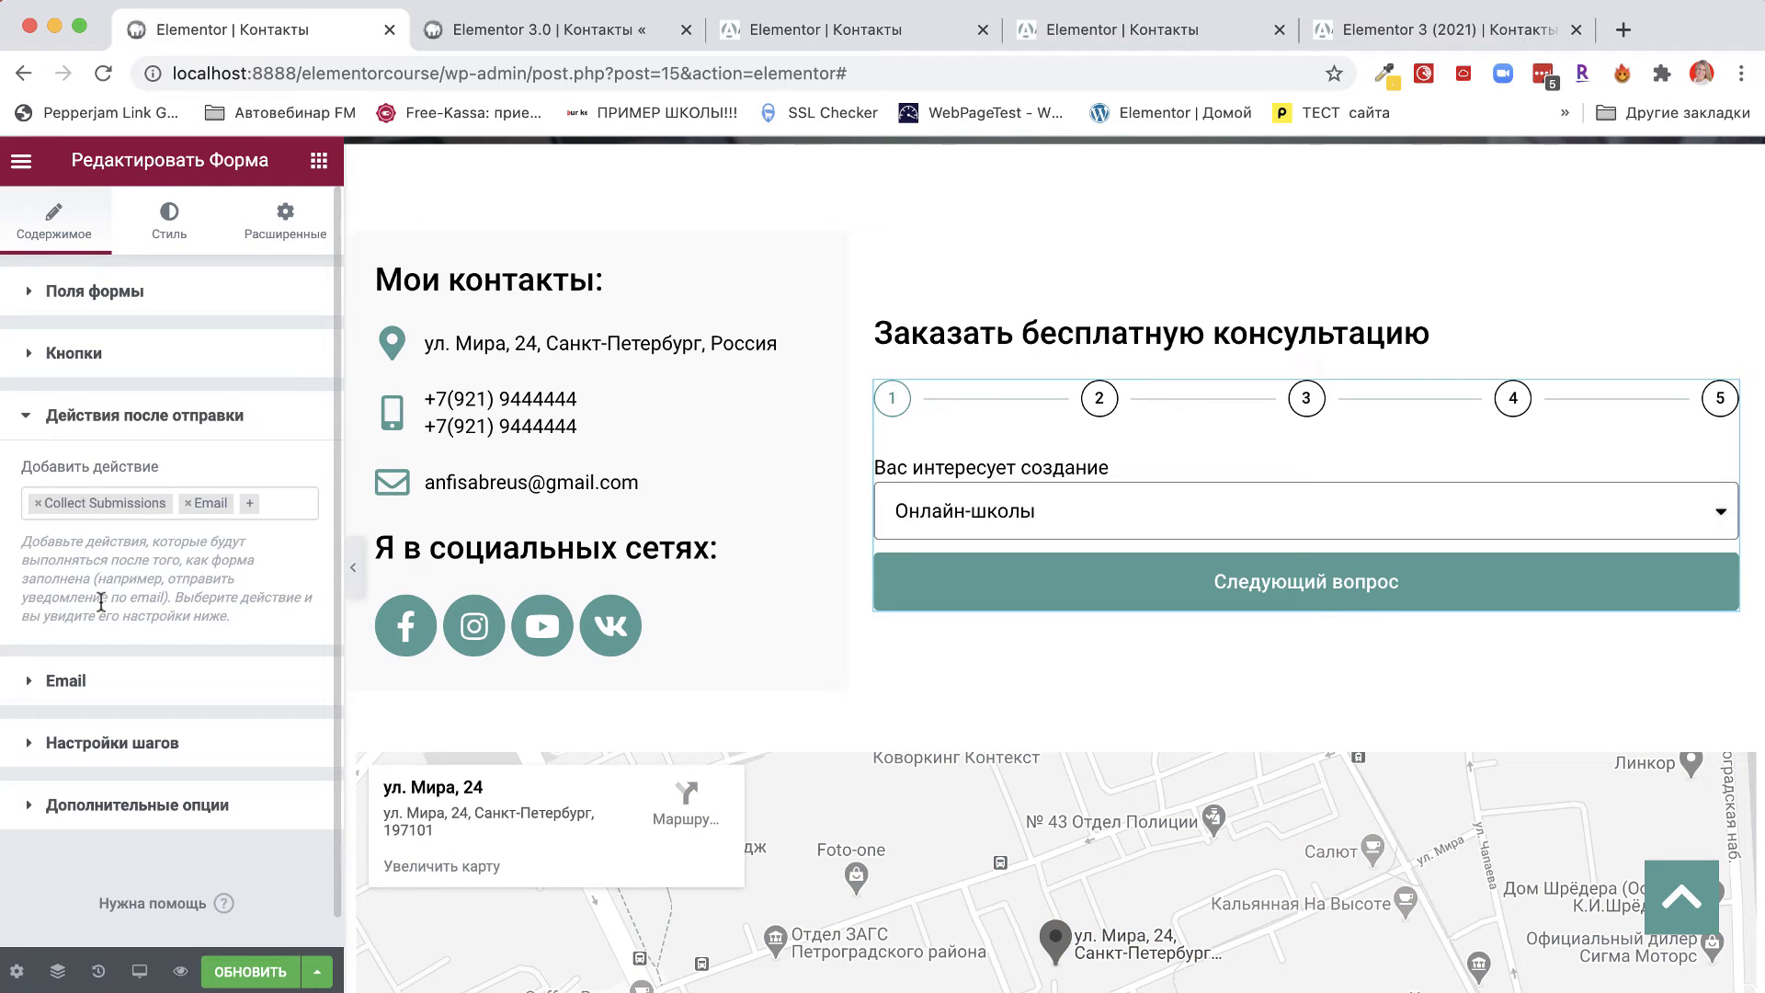
Add Email 2 to the form's after-submit actions next to Collect Submissions and Email.
click(251, 506)
click(52, 593)
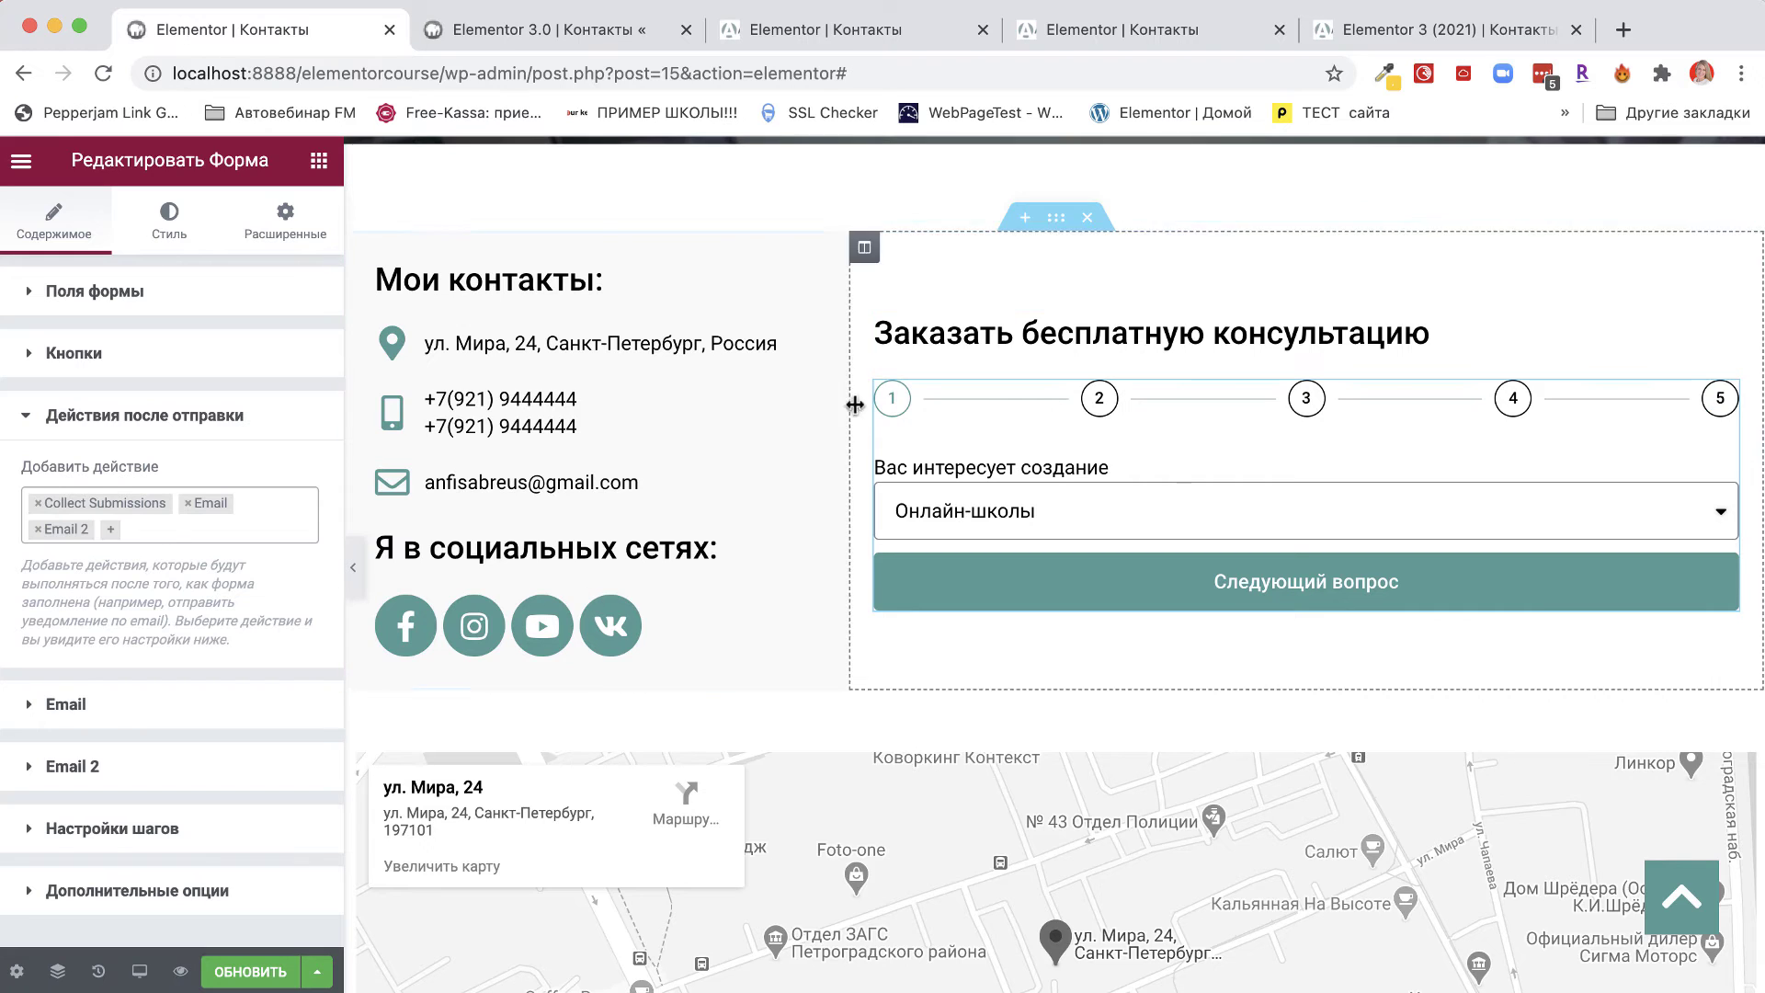
scroll(219, 706, down, 1)
scroll(219, 705, down, 3)
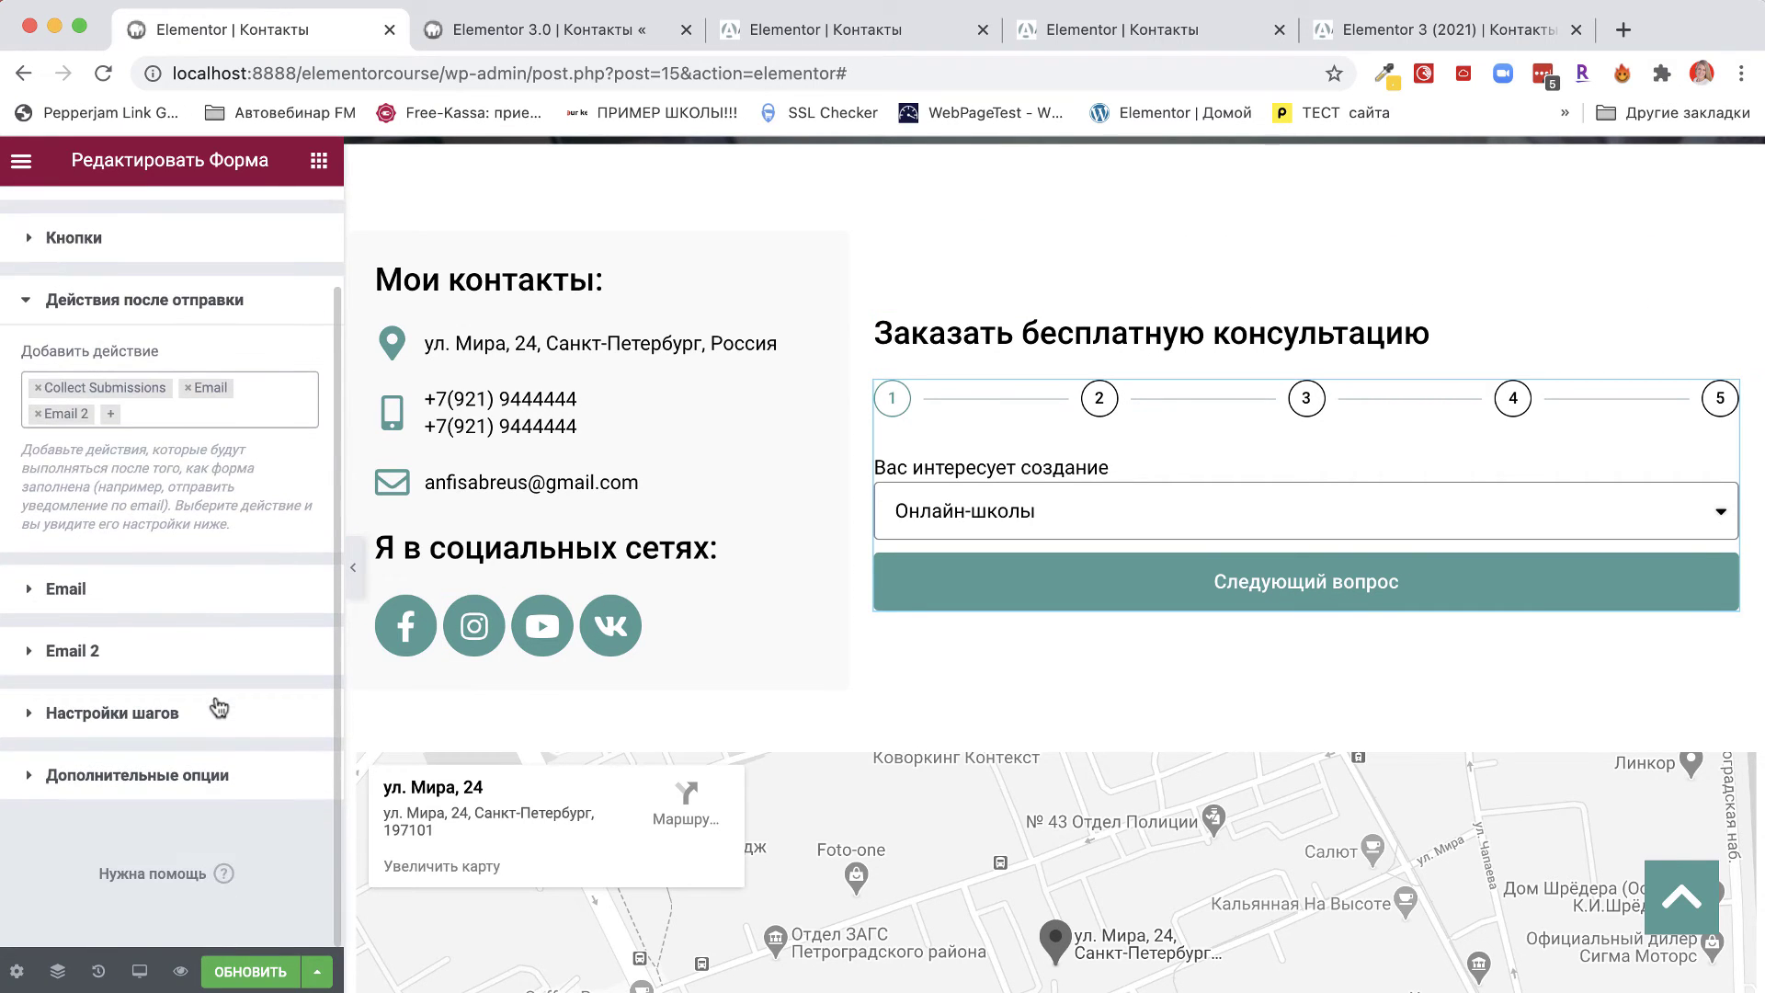
click(111, 416)
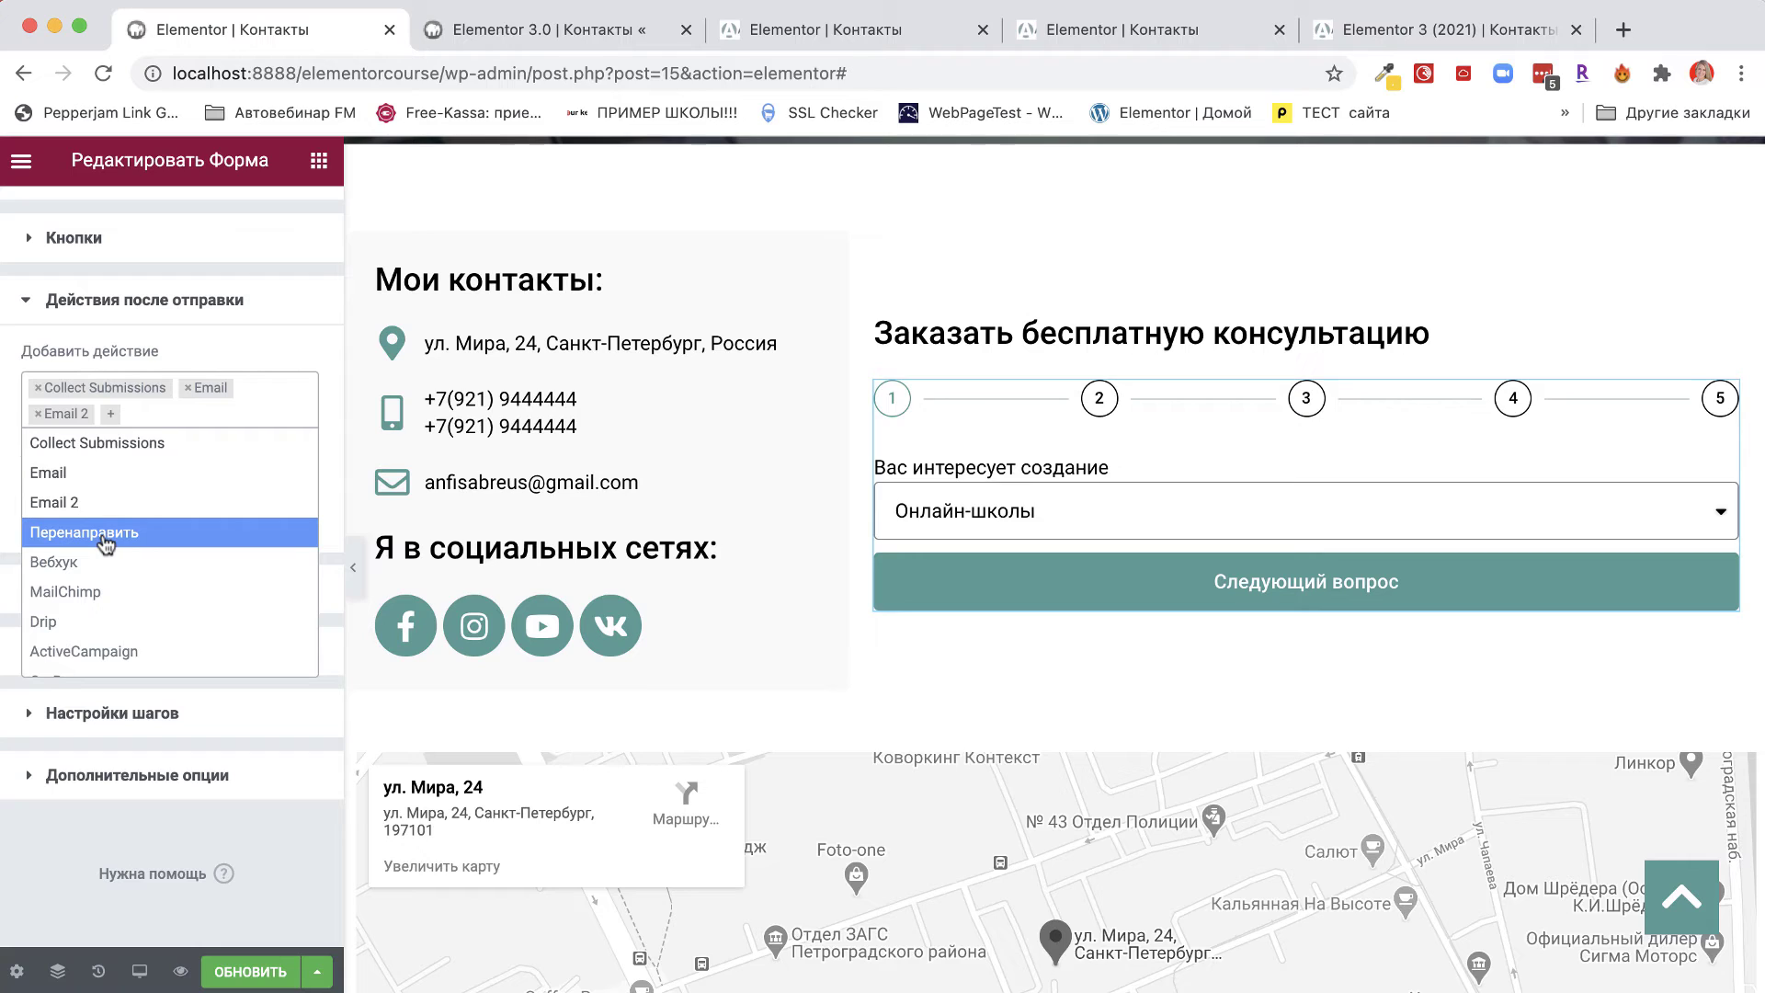
click(181, 356)
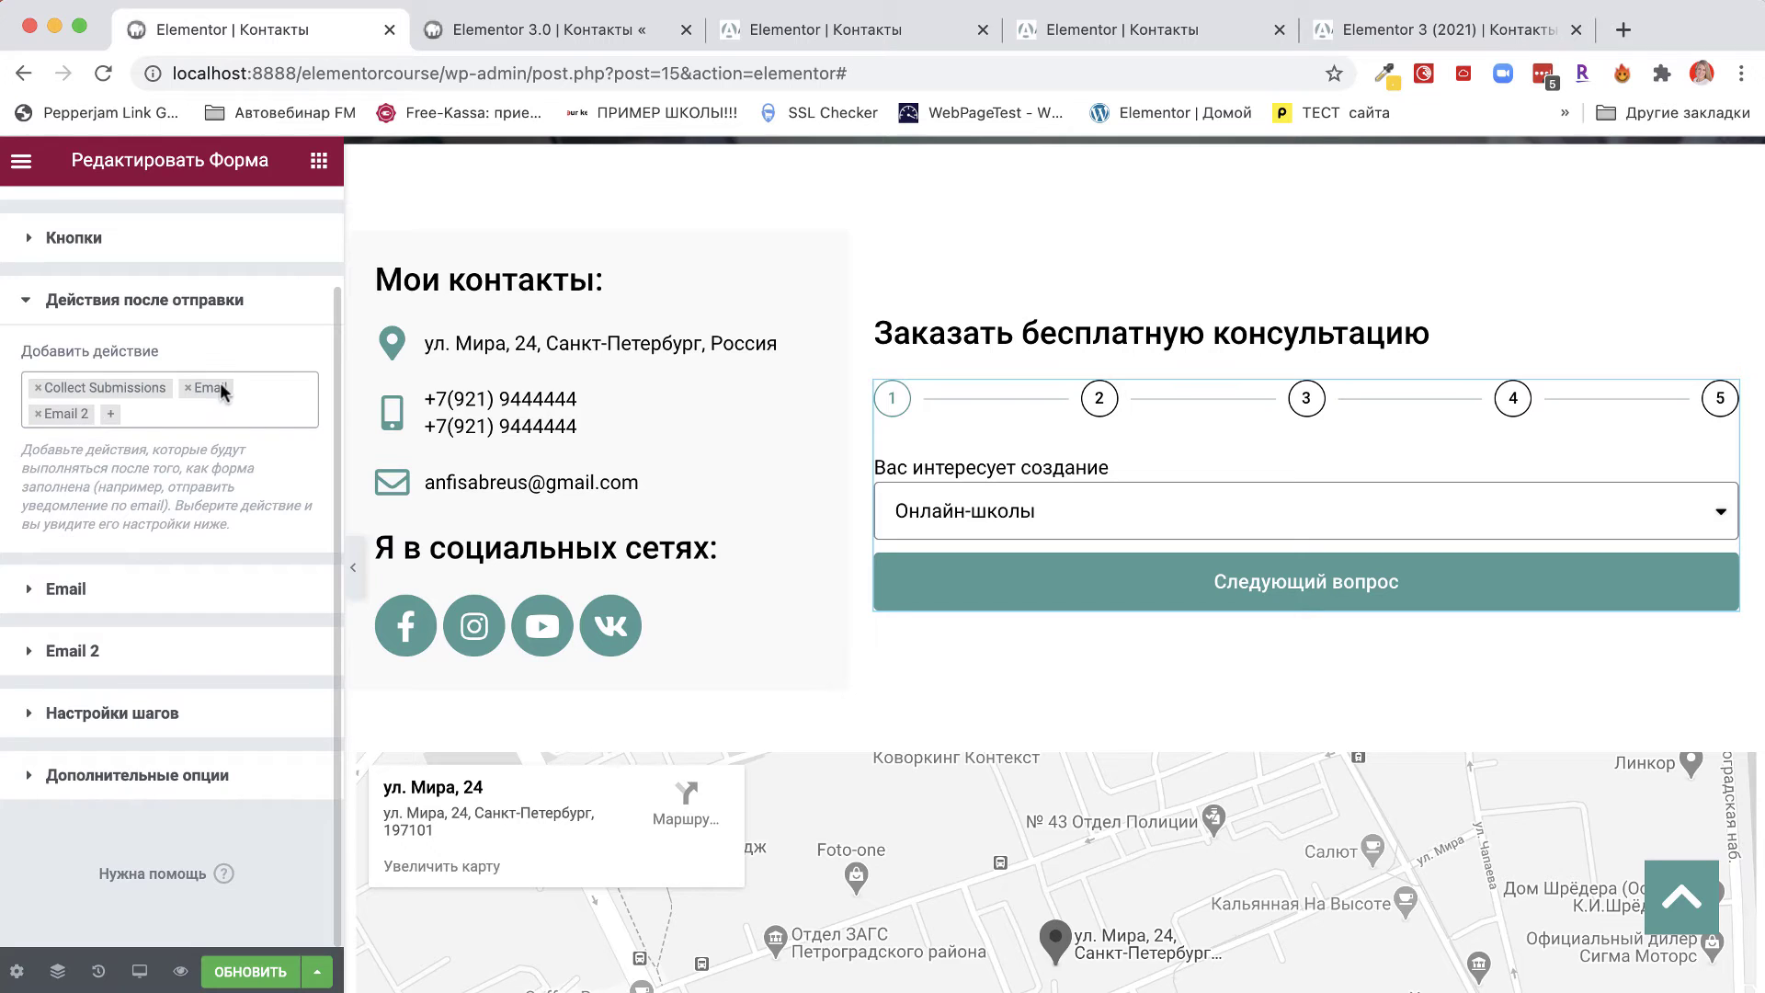
Change the Email notification subject to 'Новая заявка на консультацию', keeping the [all-fields] message.
click(30, 586)
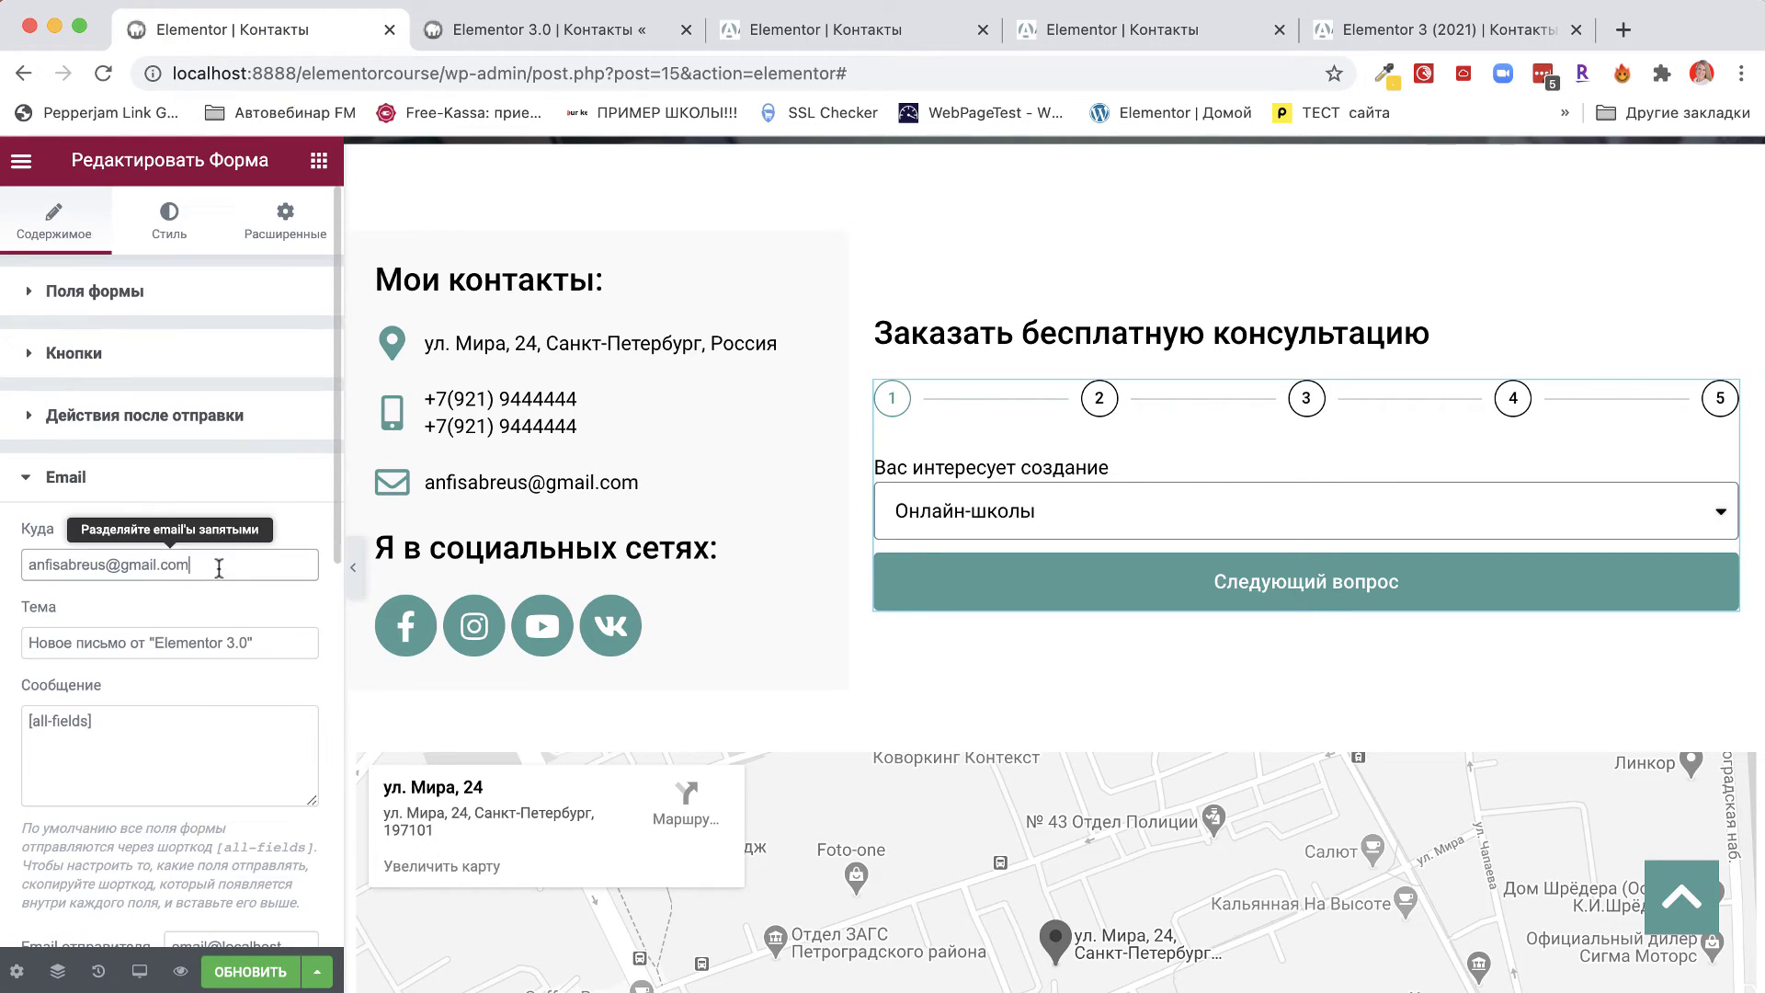
drag(217, 564, 15, 568)
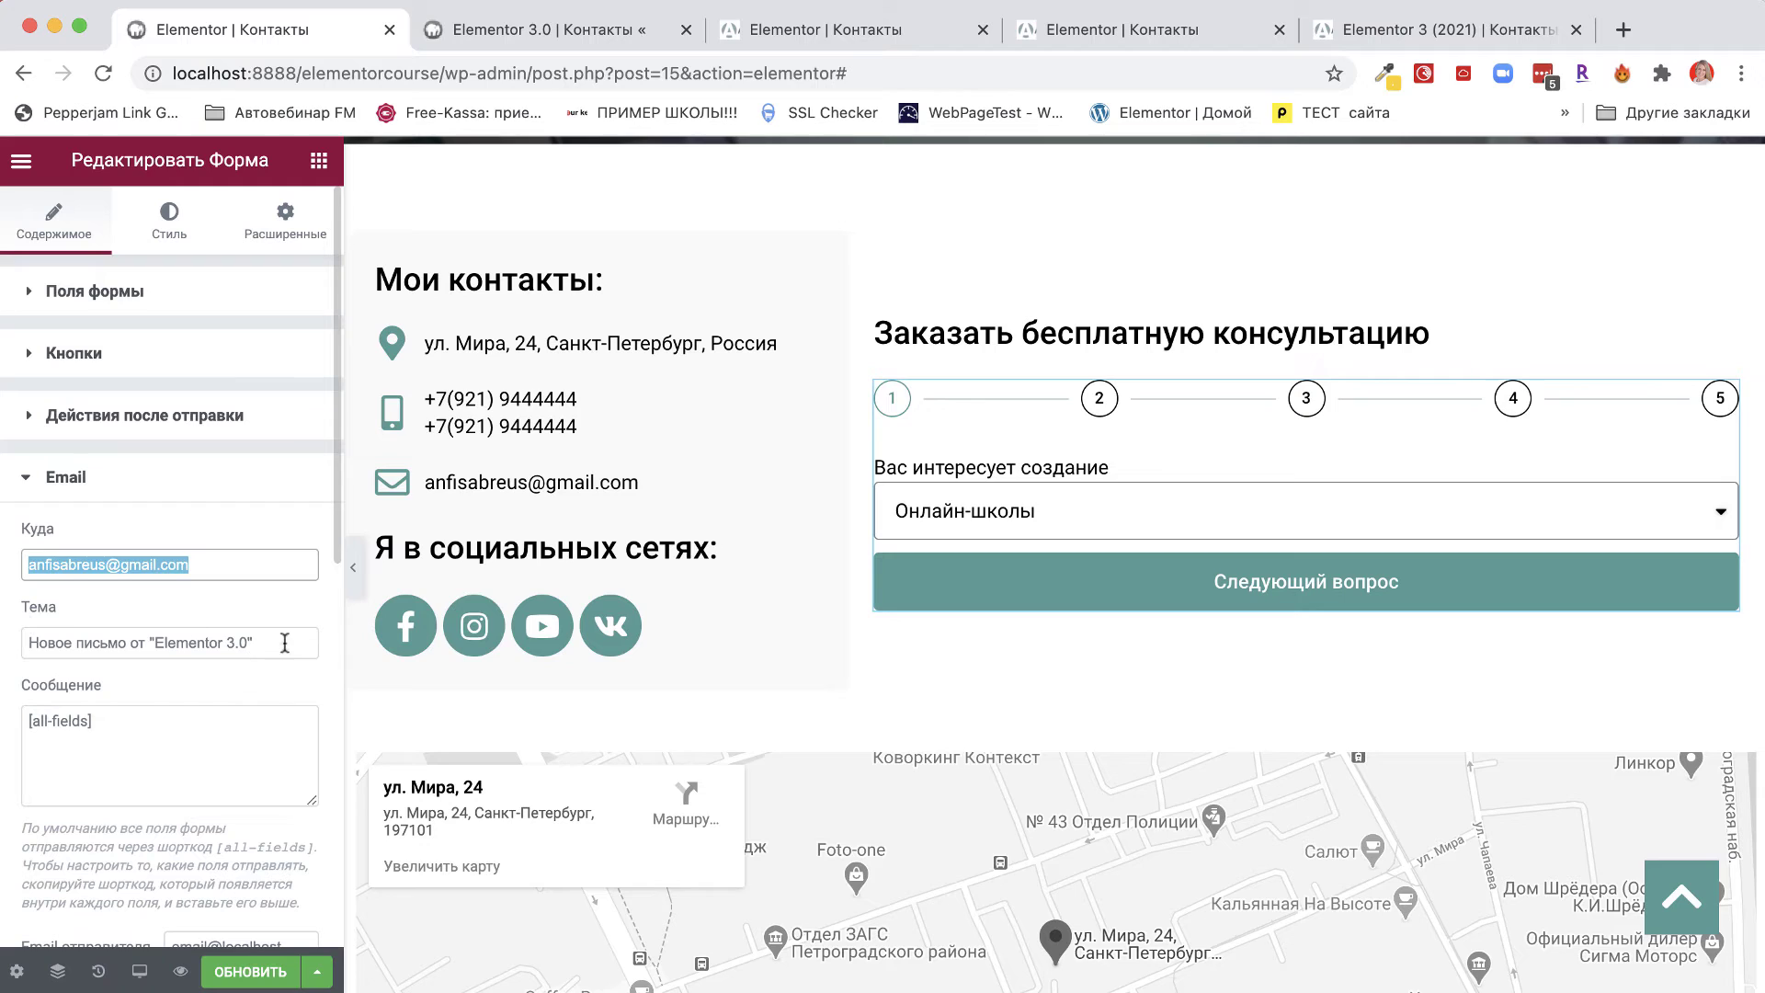
drag(285, 642, 2, 640)
text(Новая з)
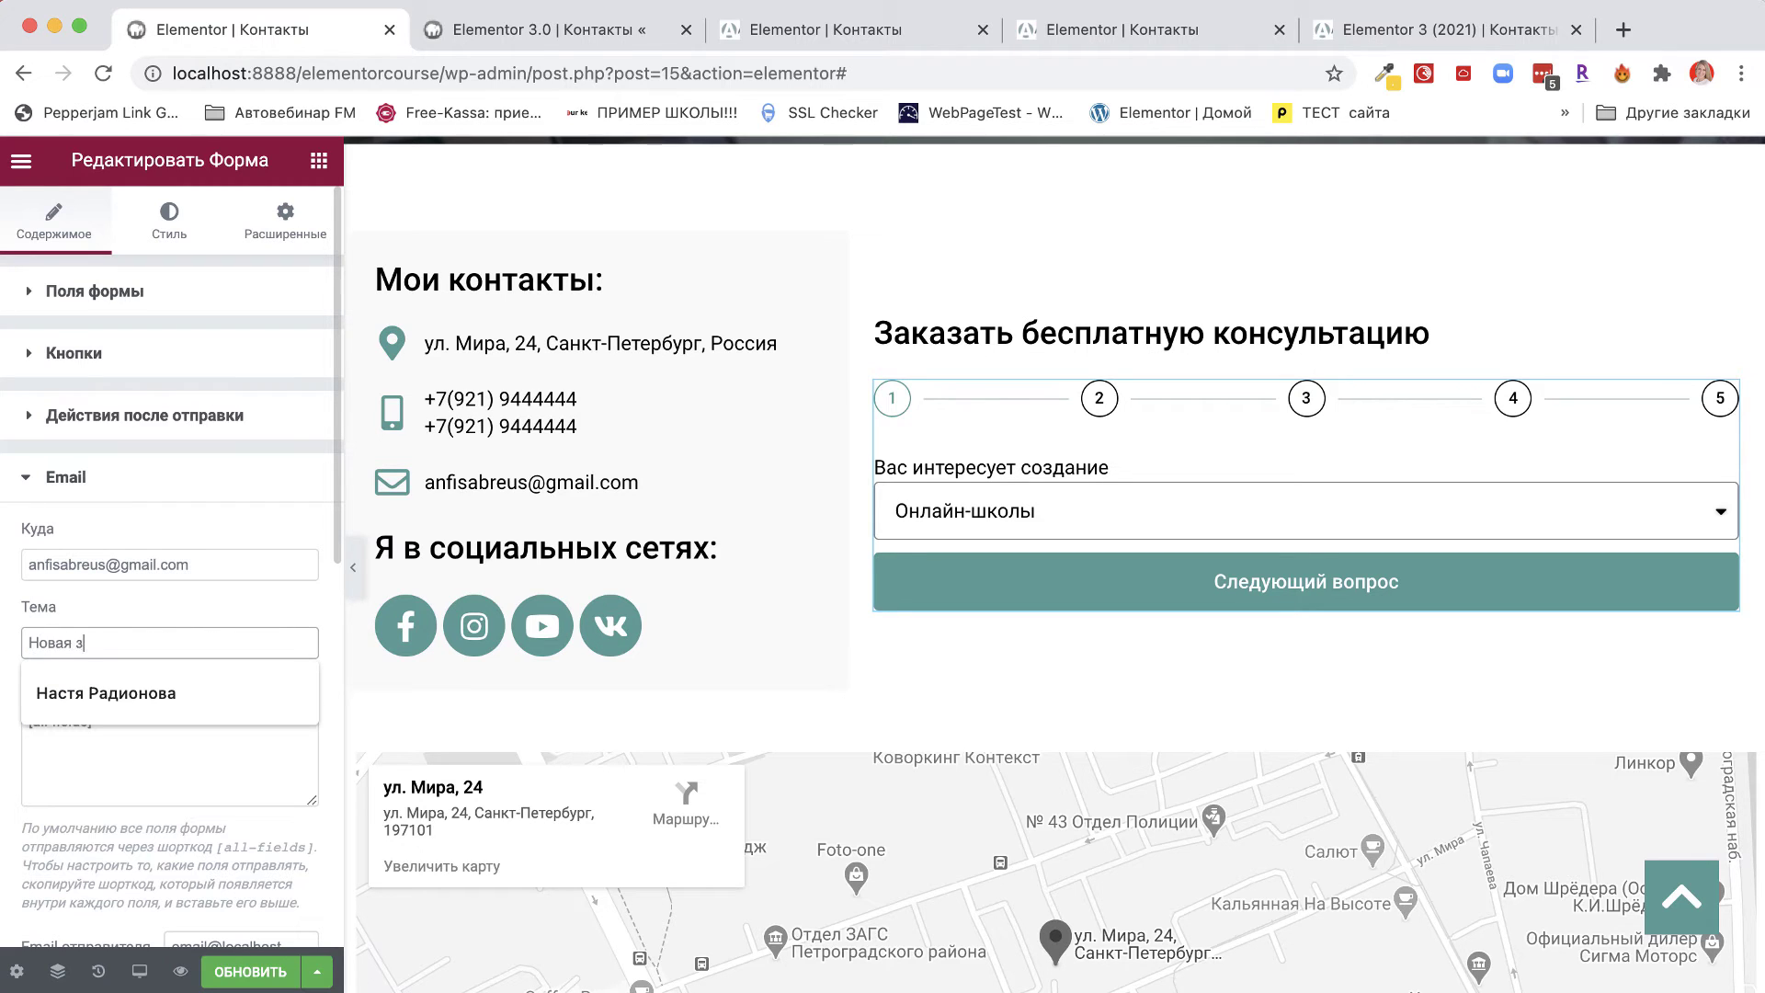
text(аявка на консультацию)
click(114, 592)
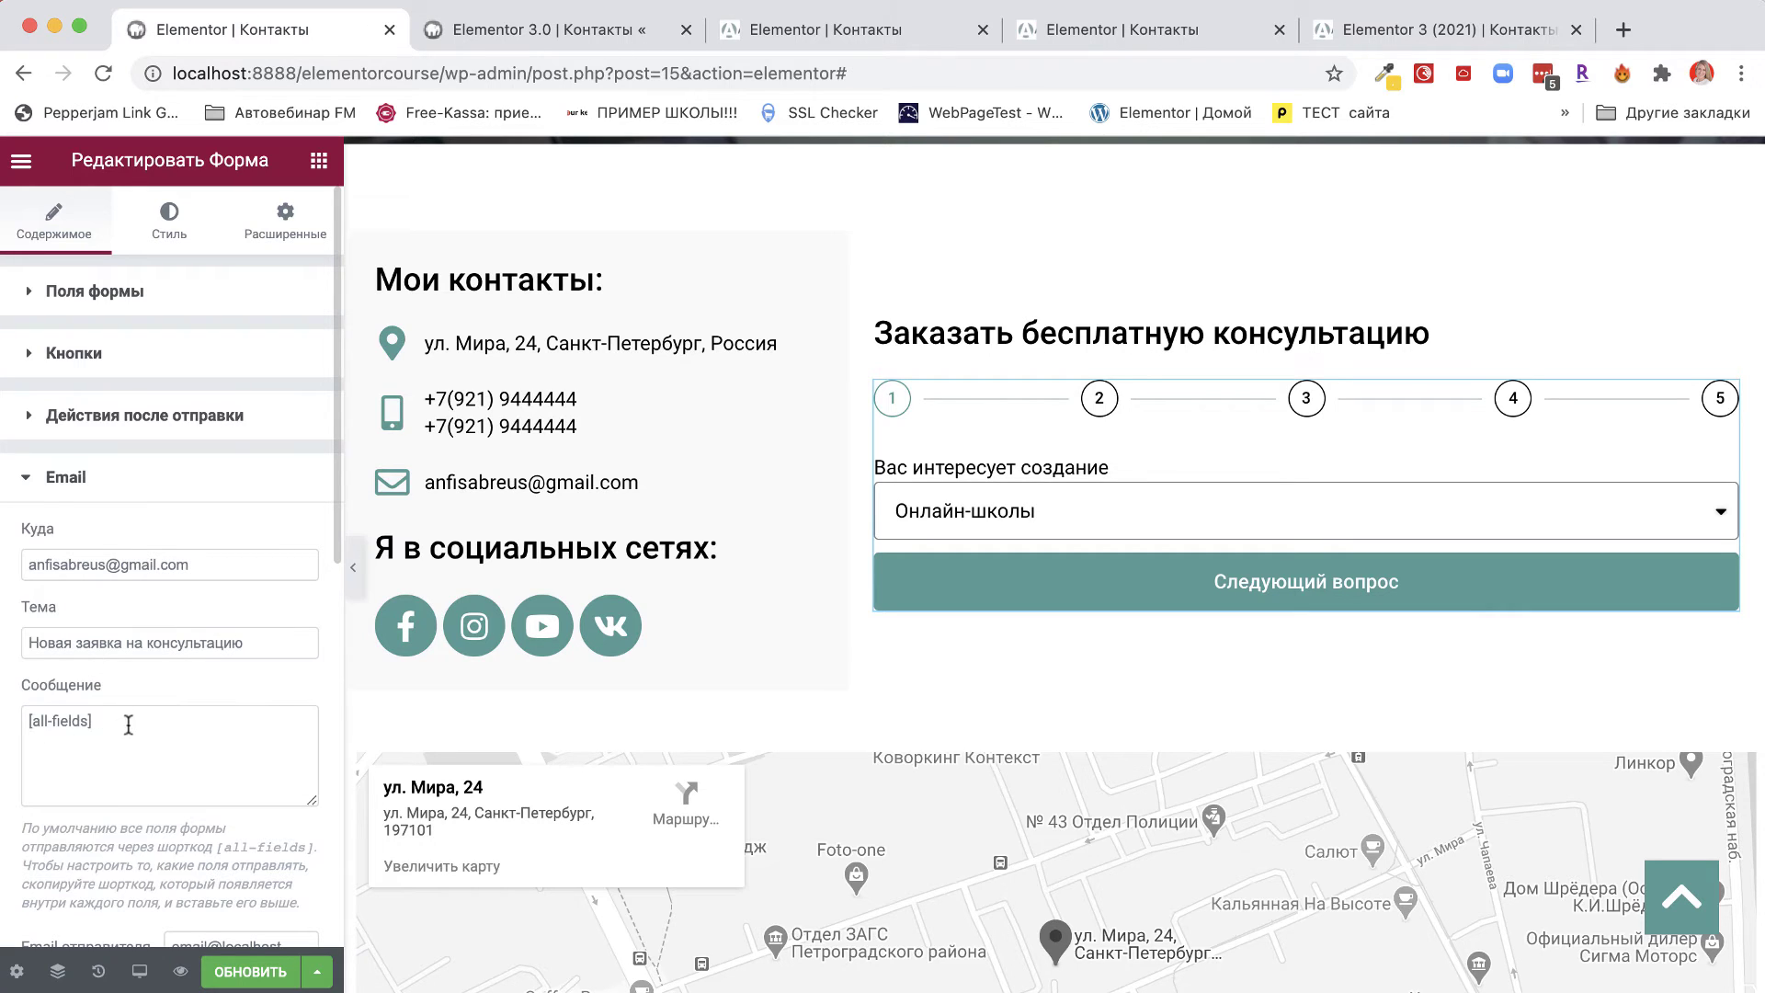
drag(129, 725, 3, 726)
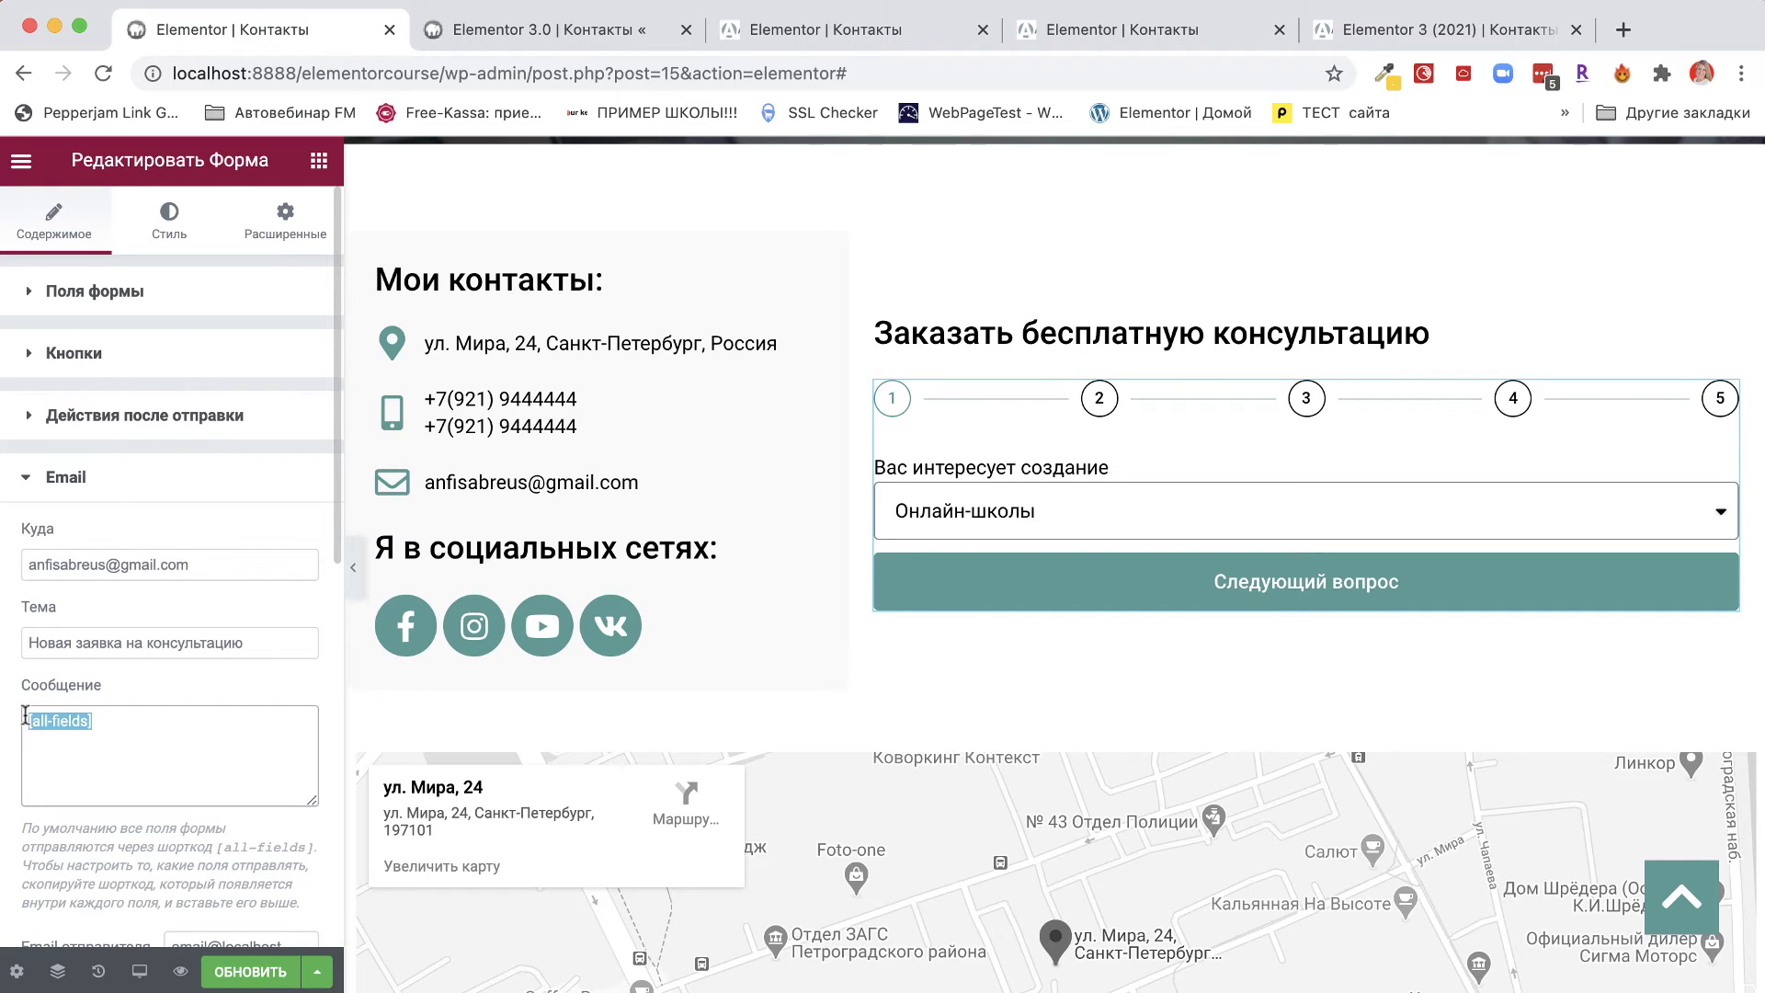
click(25, 720)
drag(121, 720, 8, 731)
Set the Email From Name to the site owner's full name and Reply-To to Поле Email.
scroll(220, 796, down, 5)
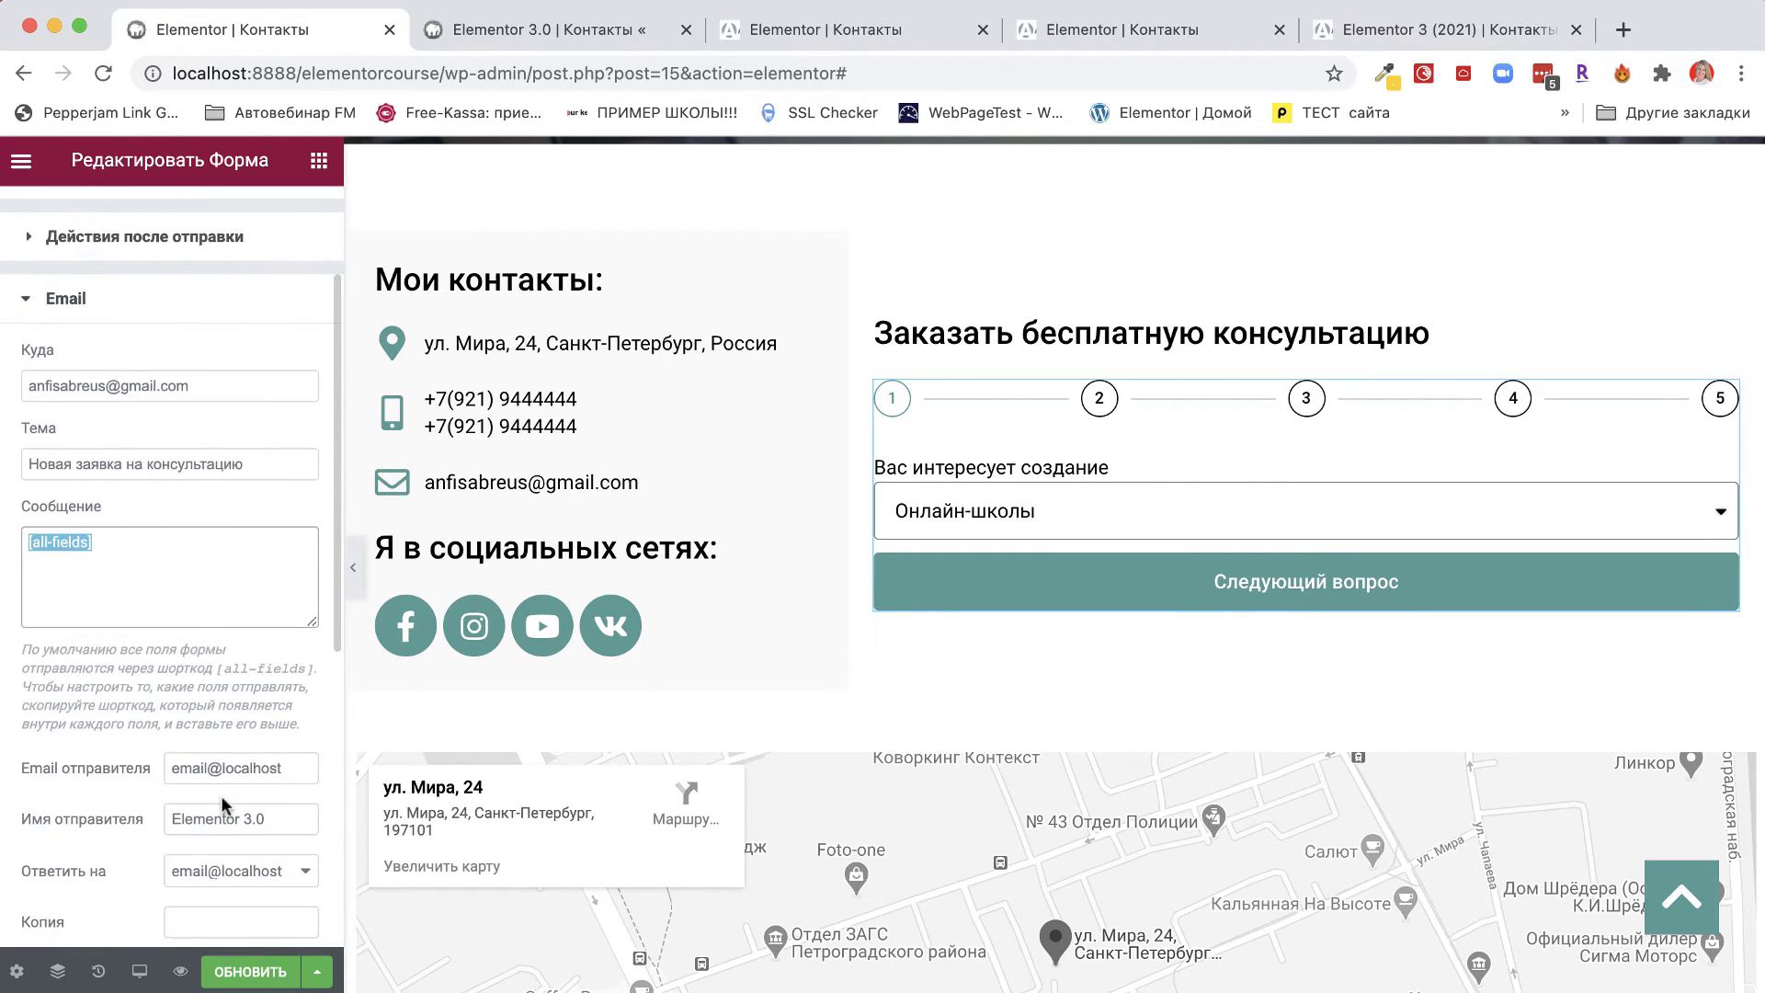
drag(28, 668, 118, 673)
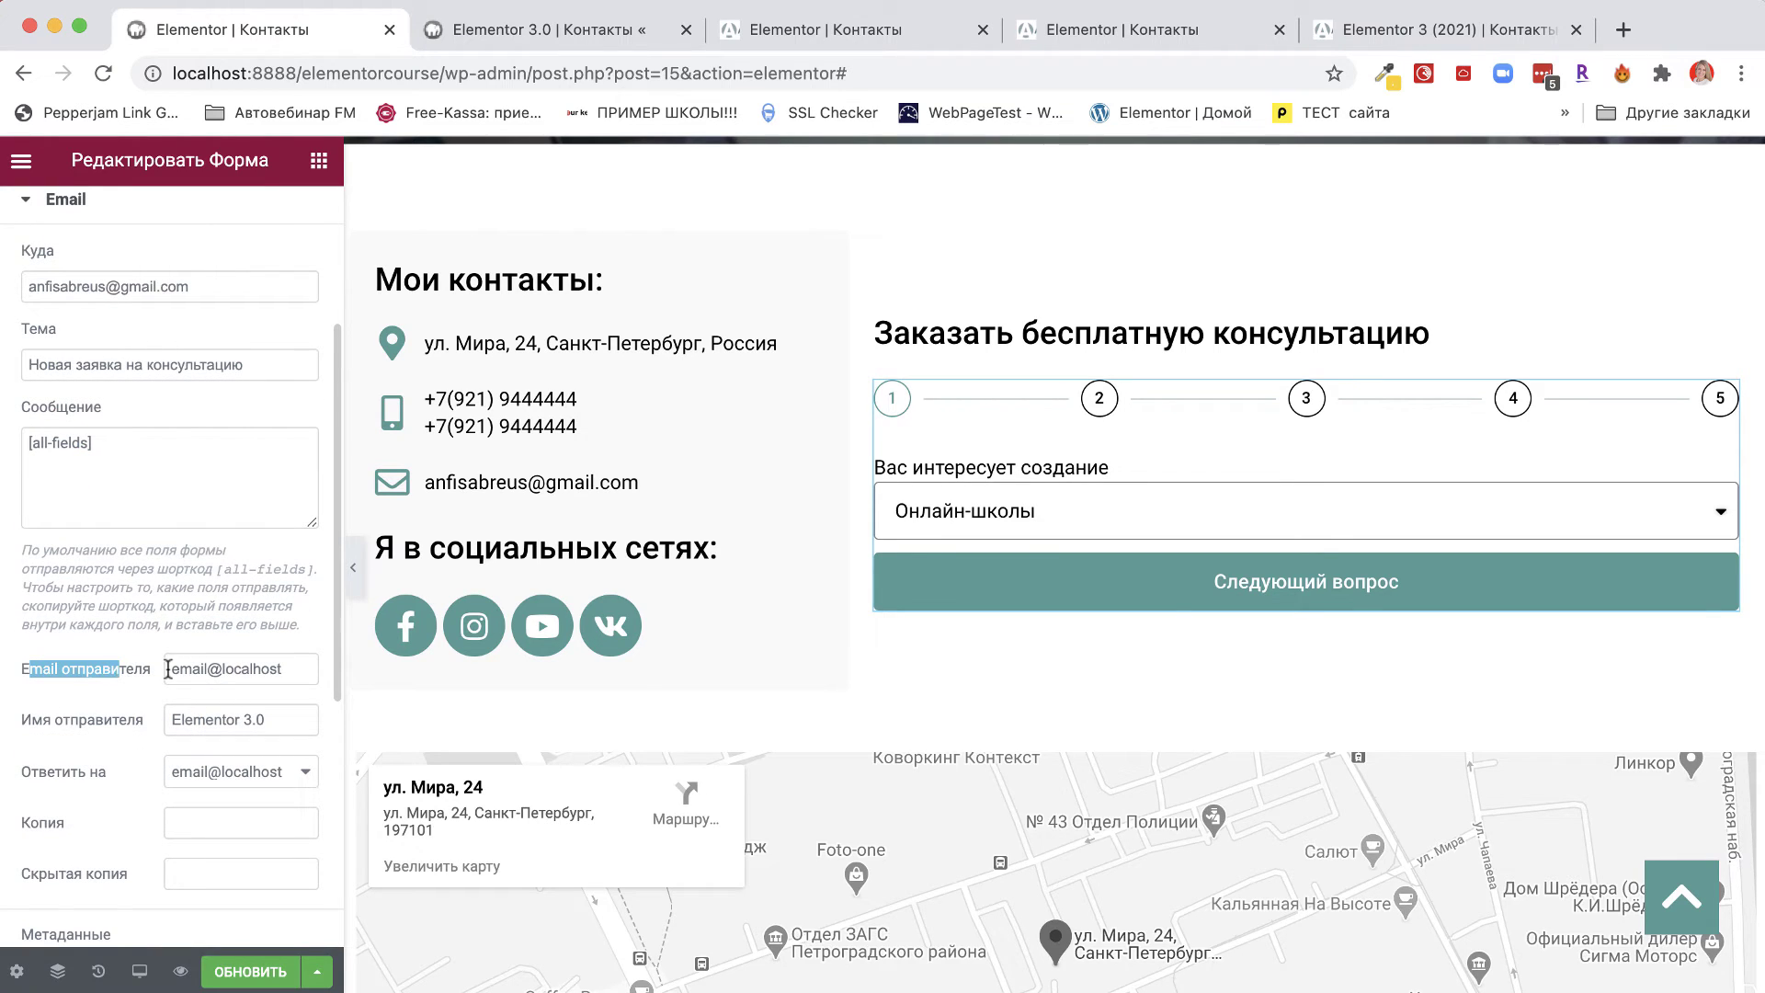
drag(168, 670, 142, 714)
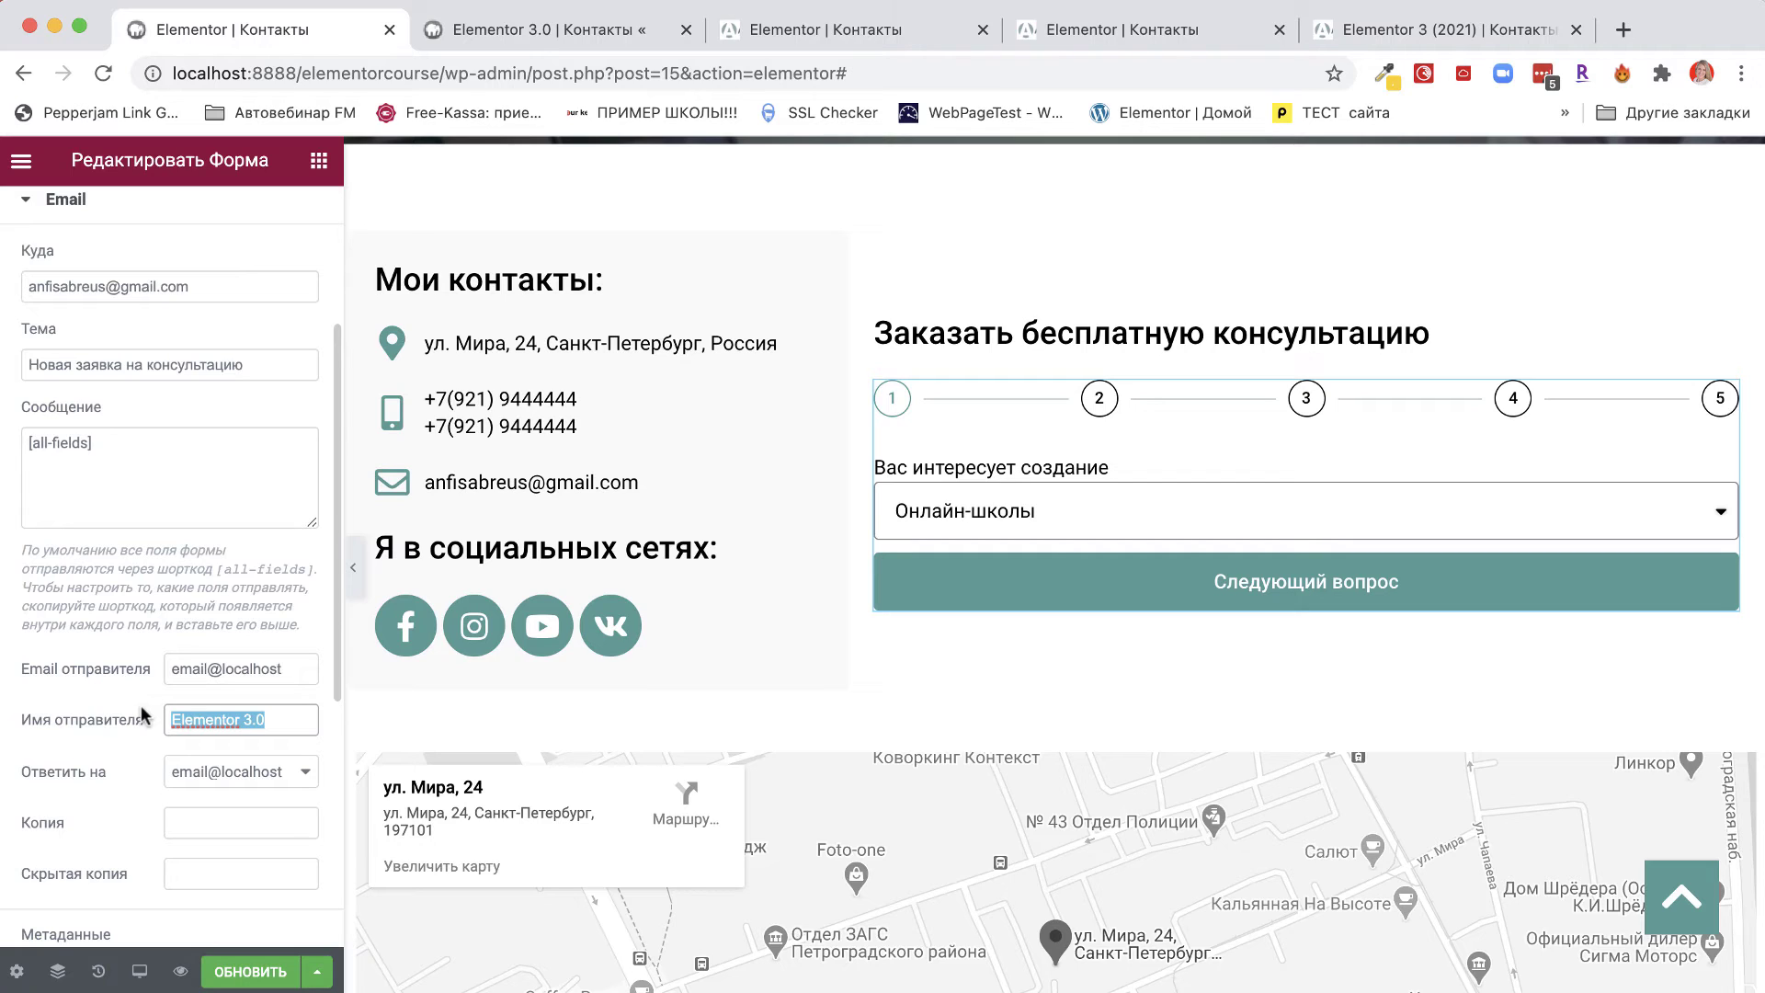
text(Фат)
key(BackSpace)
key(BackSpace)
key(BackSpace)
text(Анфи)
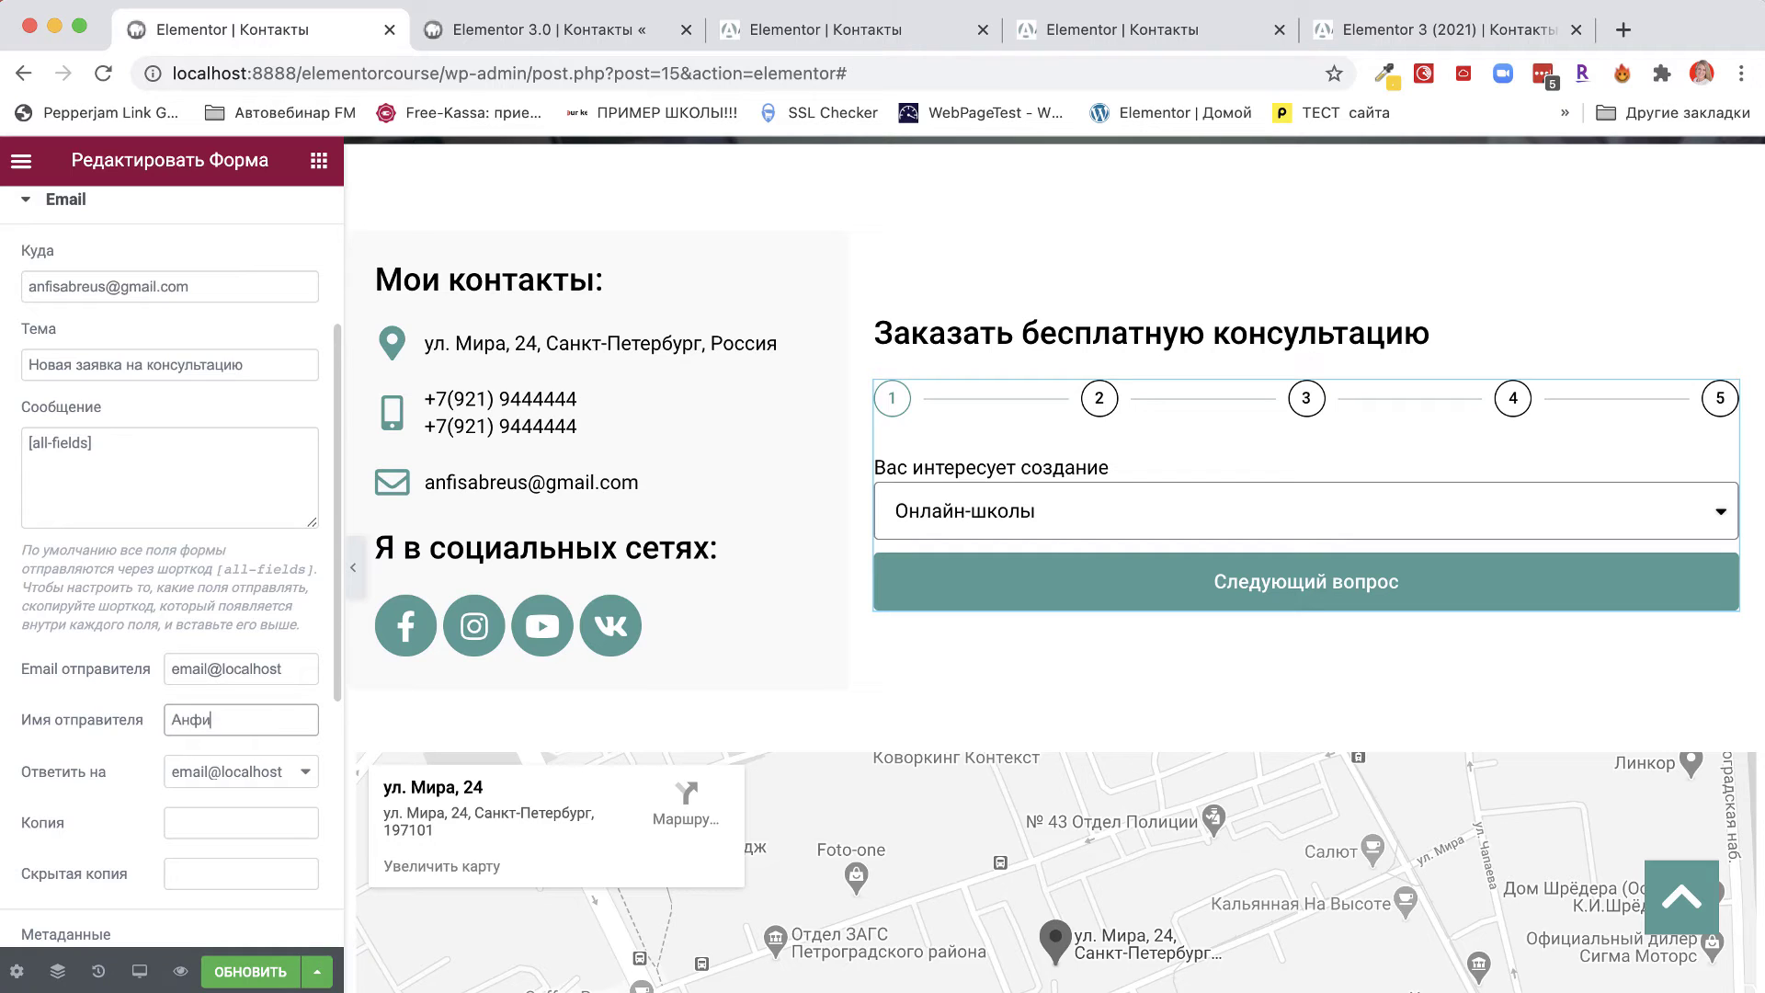
text(са Бреус)
click(307, 773)
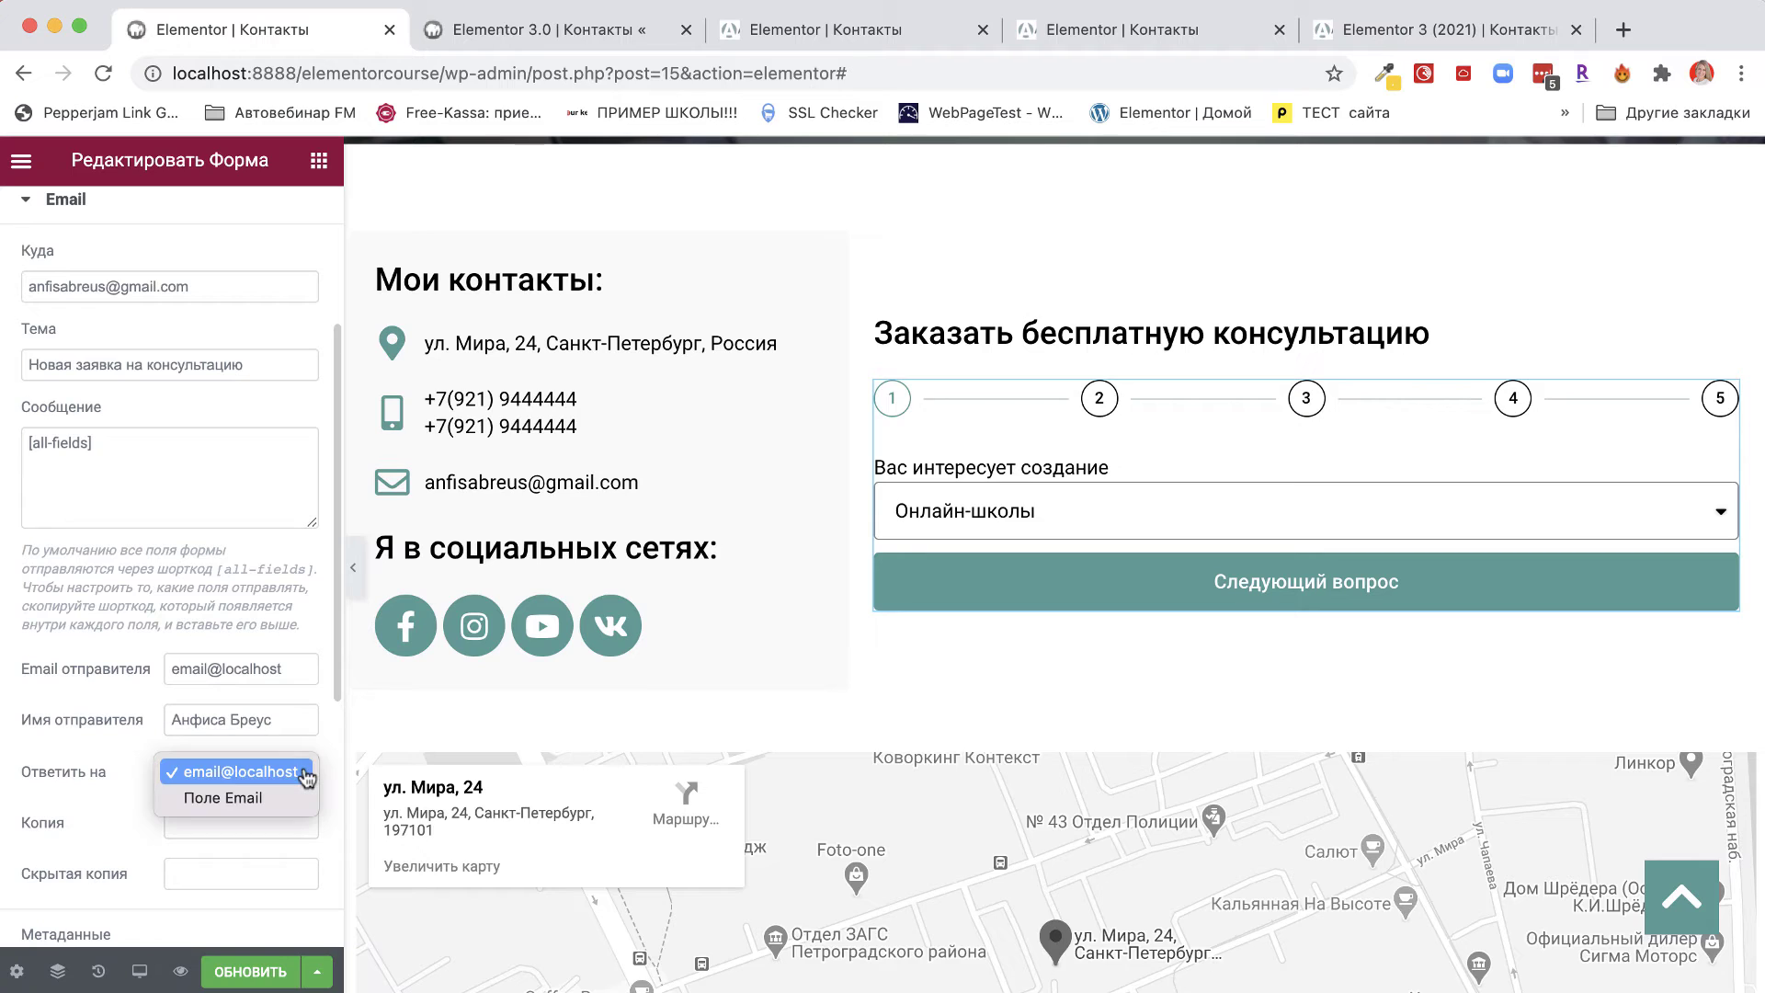
click(224, 800)
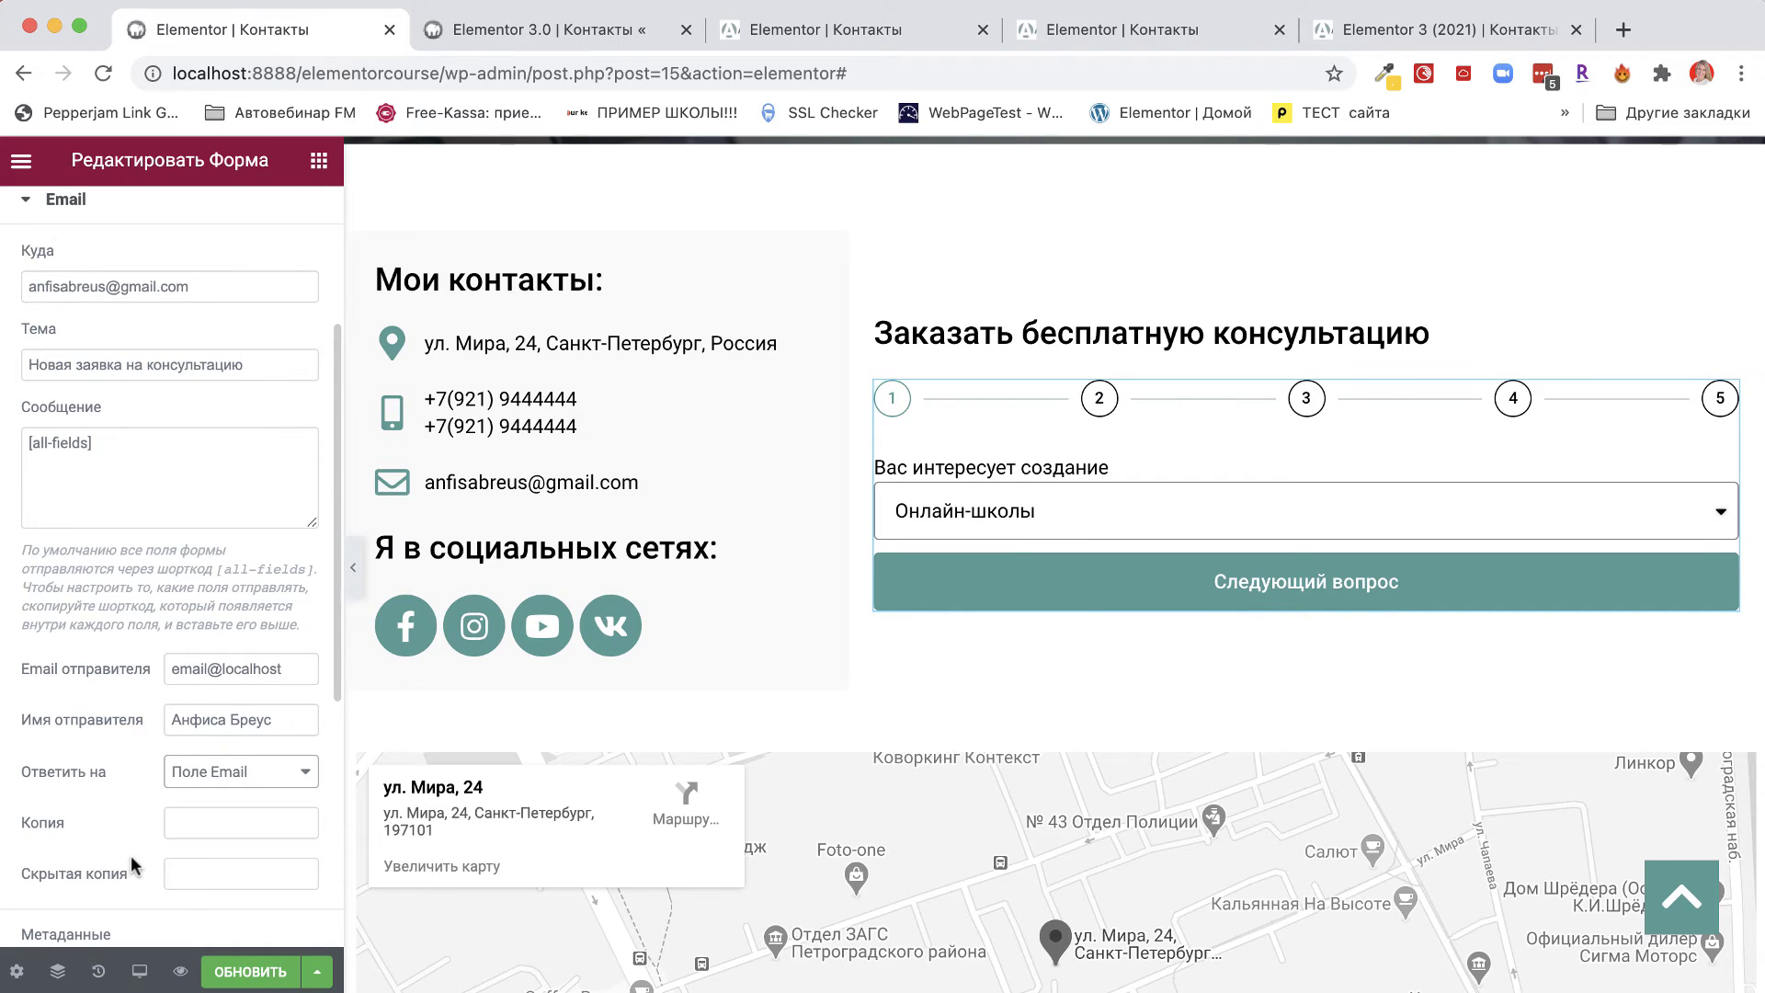
Remove Браузер, IP-адрес and Признание from the Email metadata, leaving Дата, Время and Ссылка на страницу.
scroll(134, 864, down, 10)
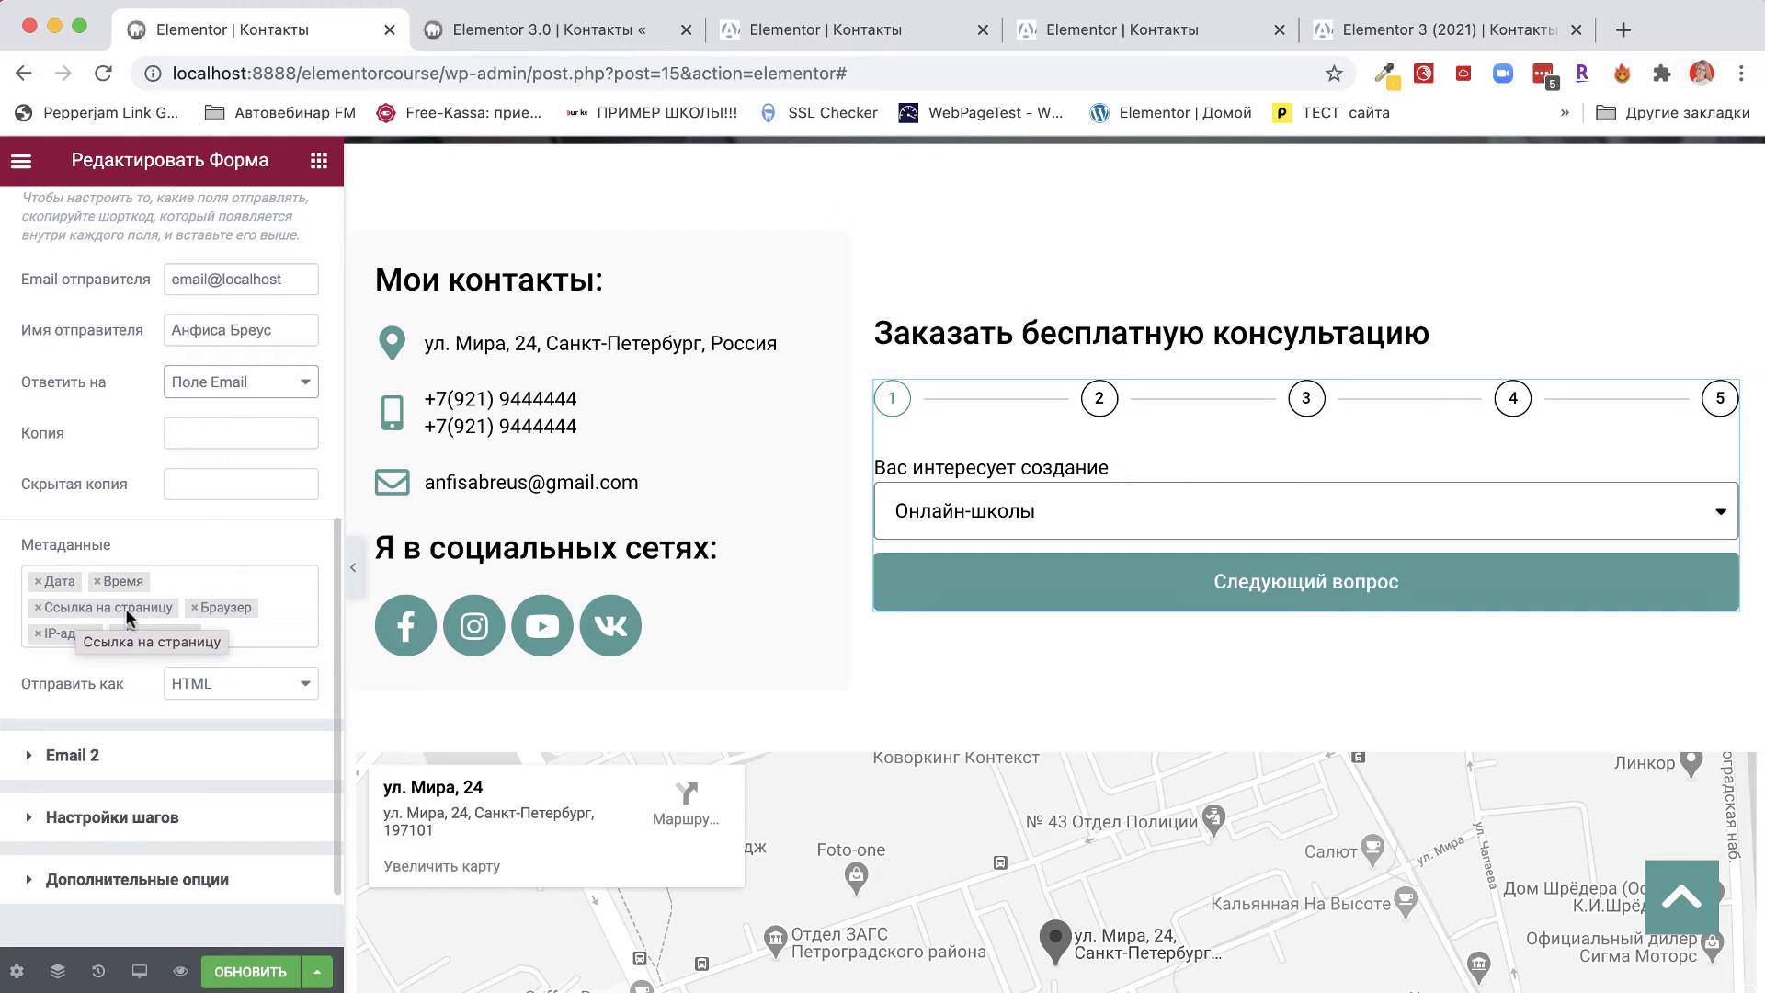
click(194, 607)
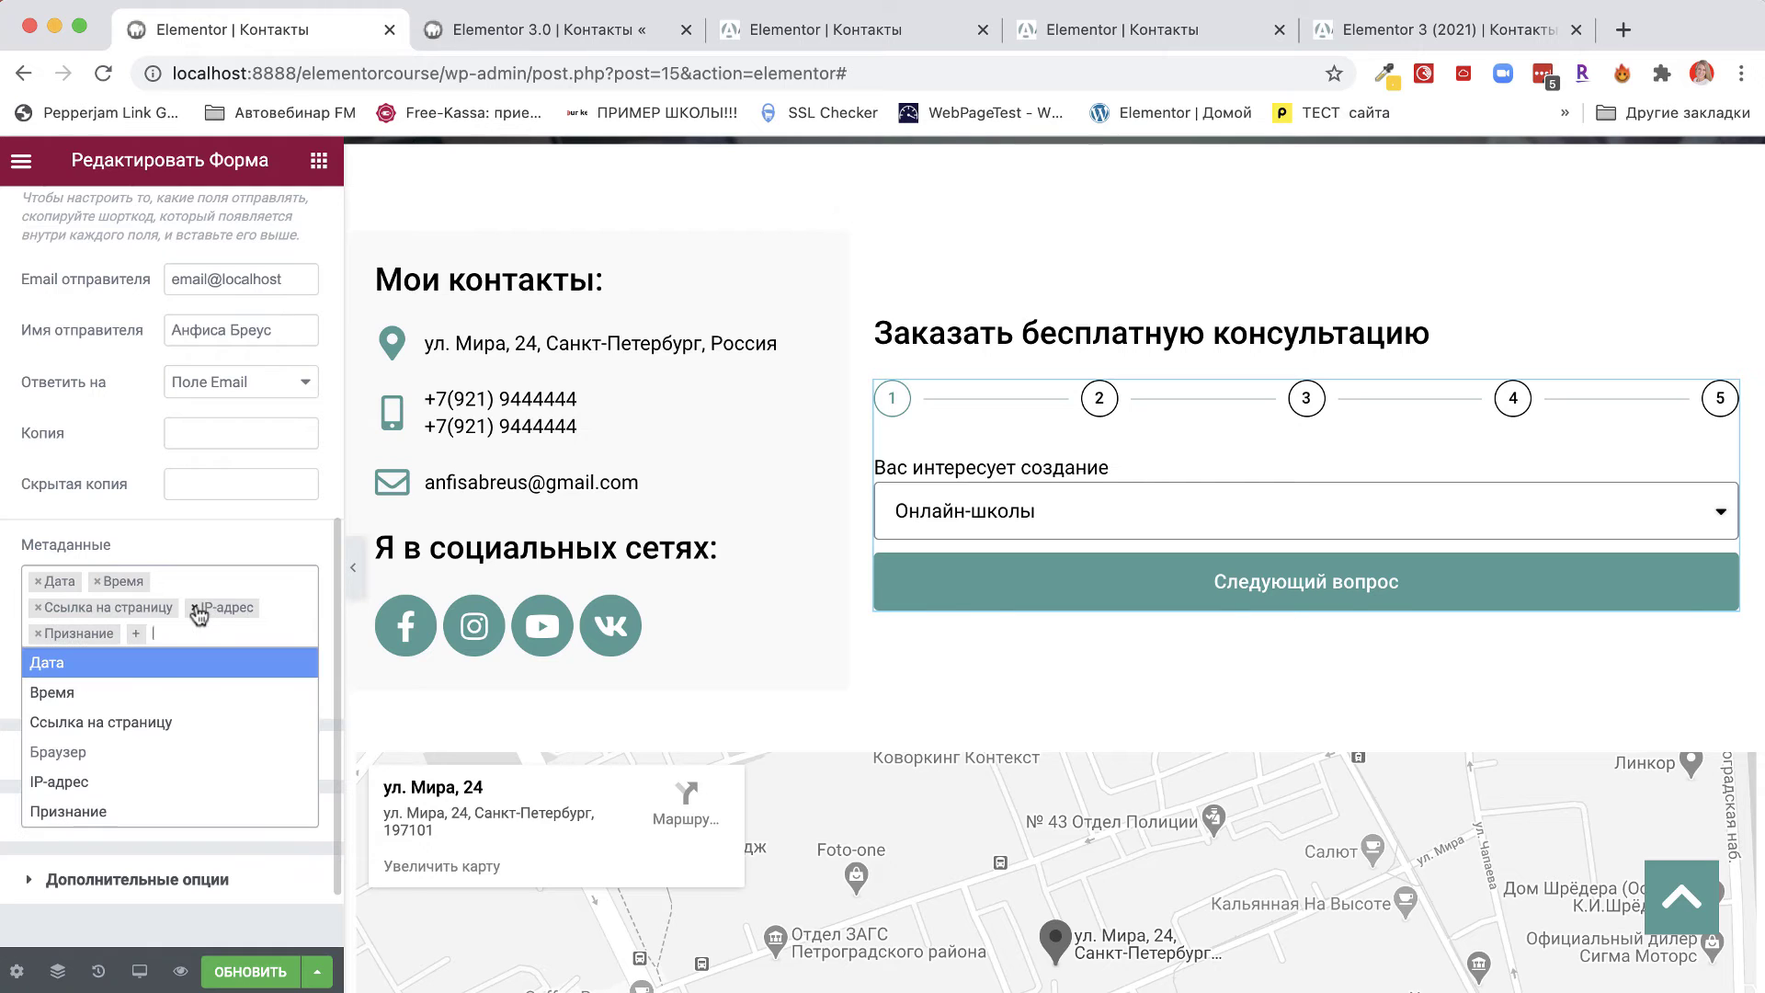
click(194, 608)
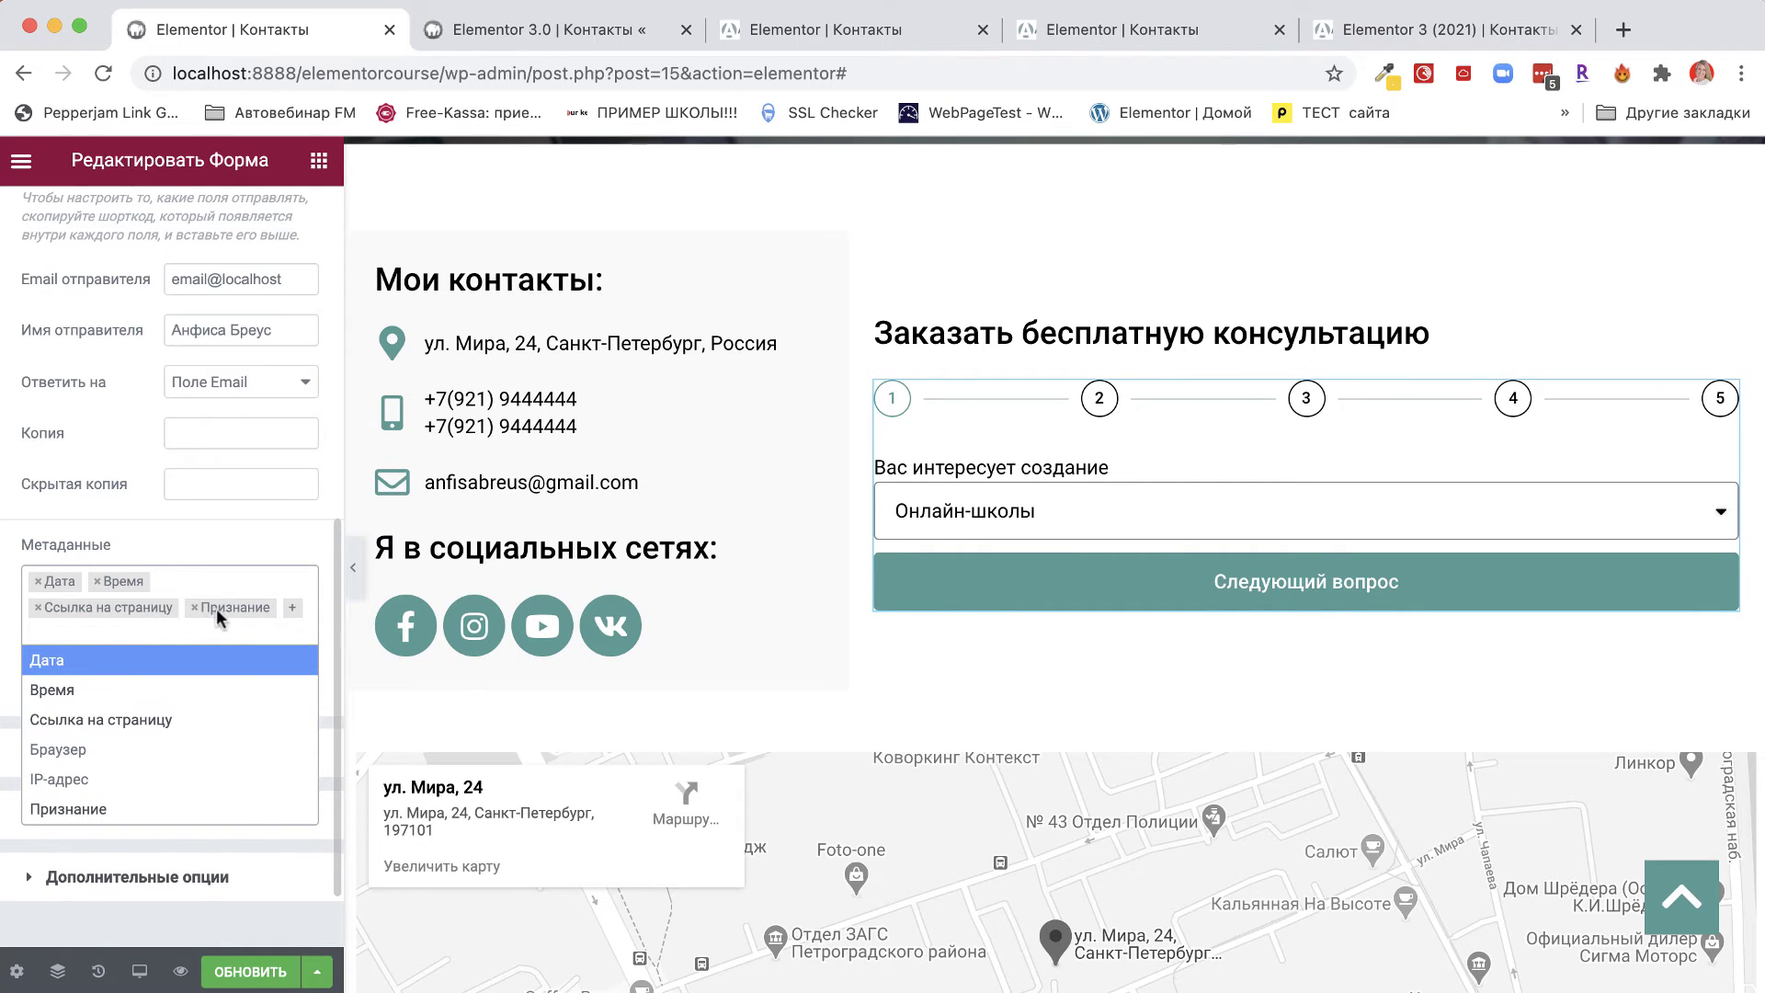
click(194, 608)
click(279, 526)
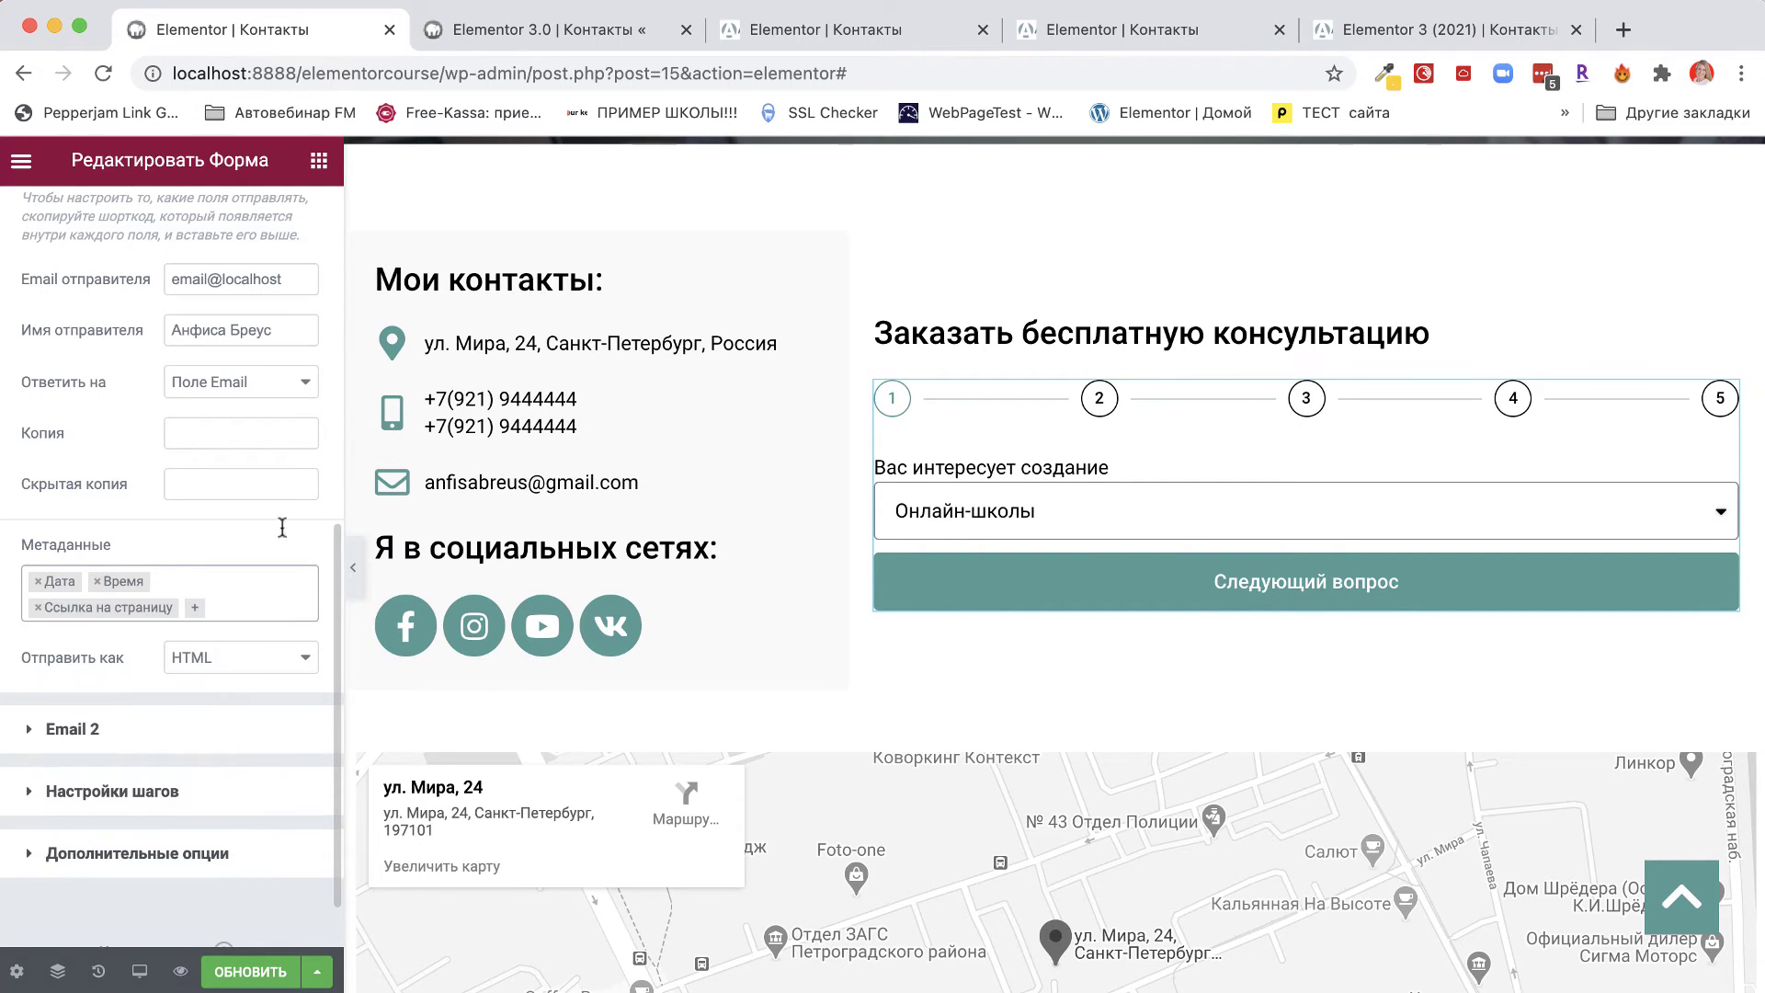
Keep the Email format as HTML and expand the Email 2 settings.
click(259, 670)
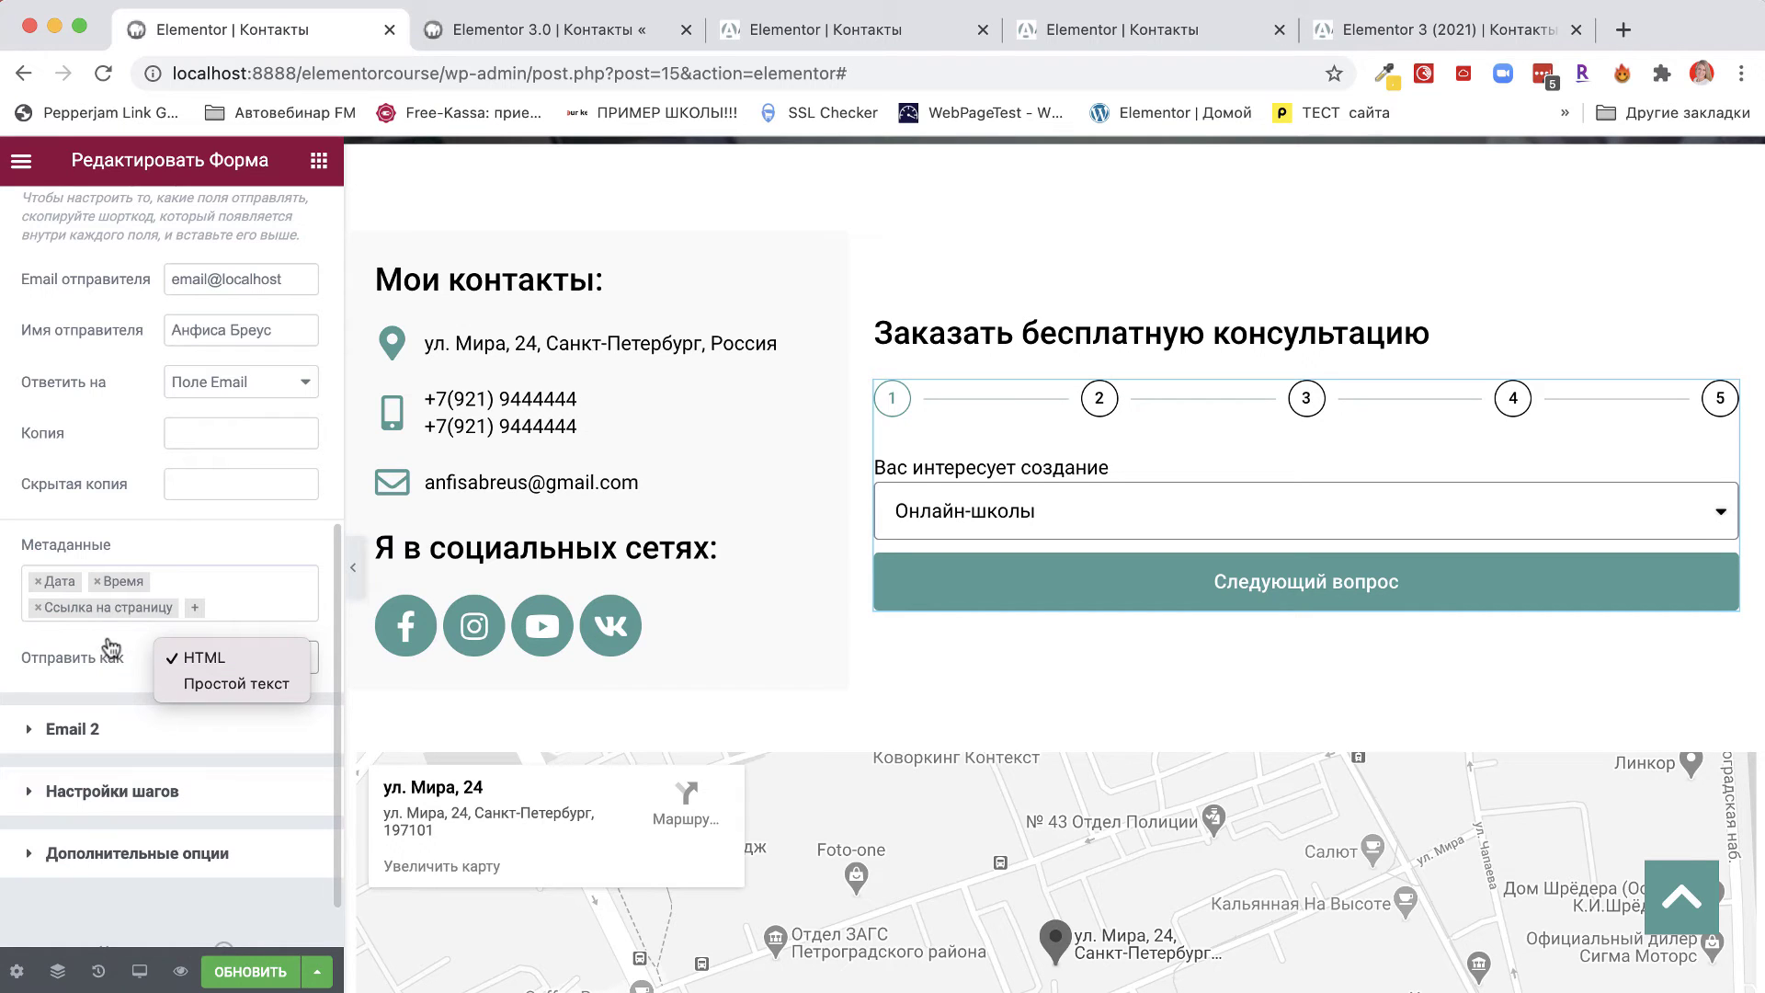
click(119, 409)
scroll(118, 401, up, 5)
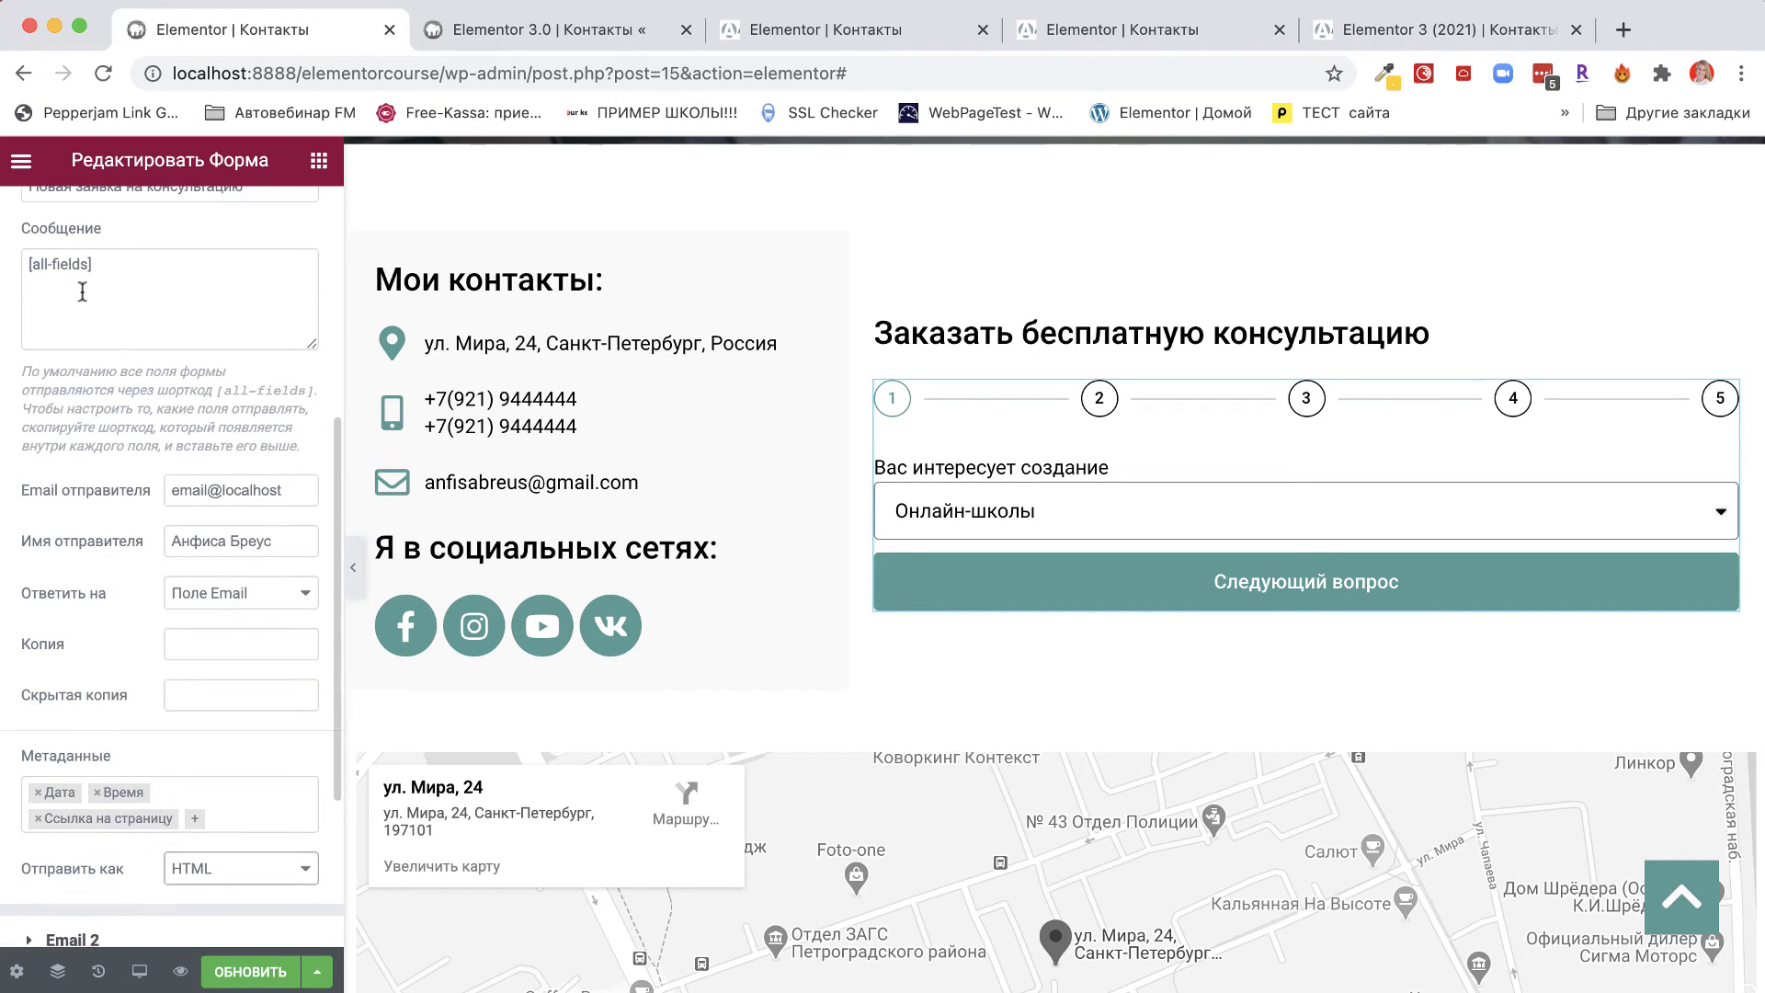
scroll(122, 493, down, 5)
click(229, 630)
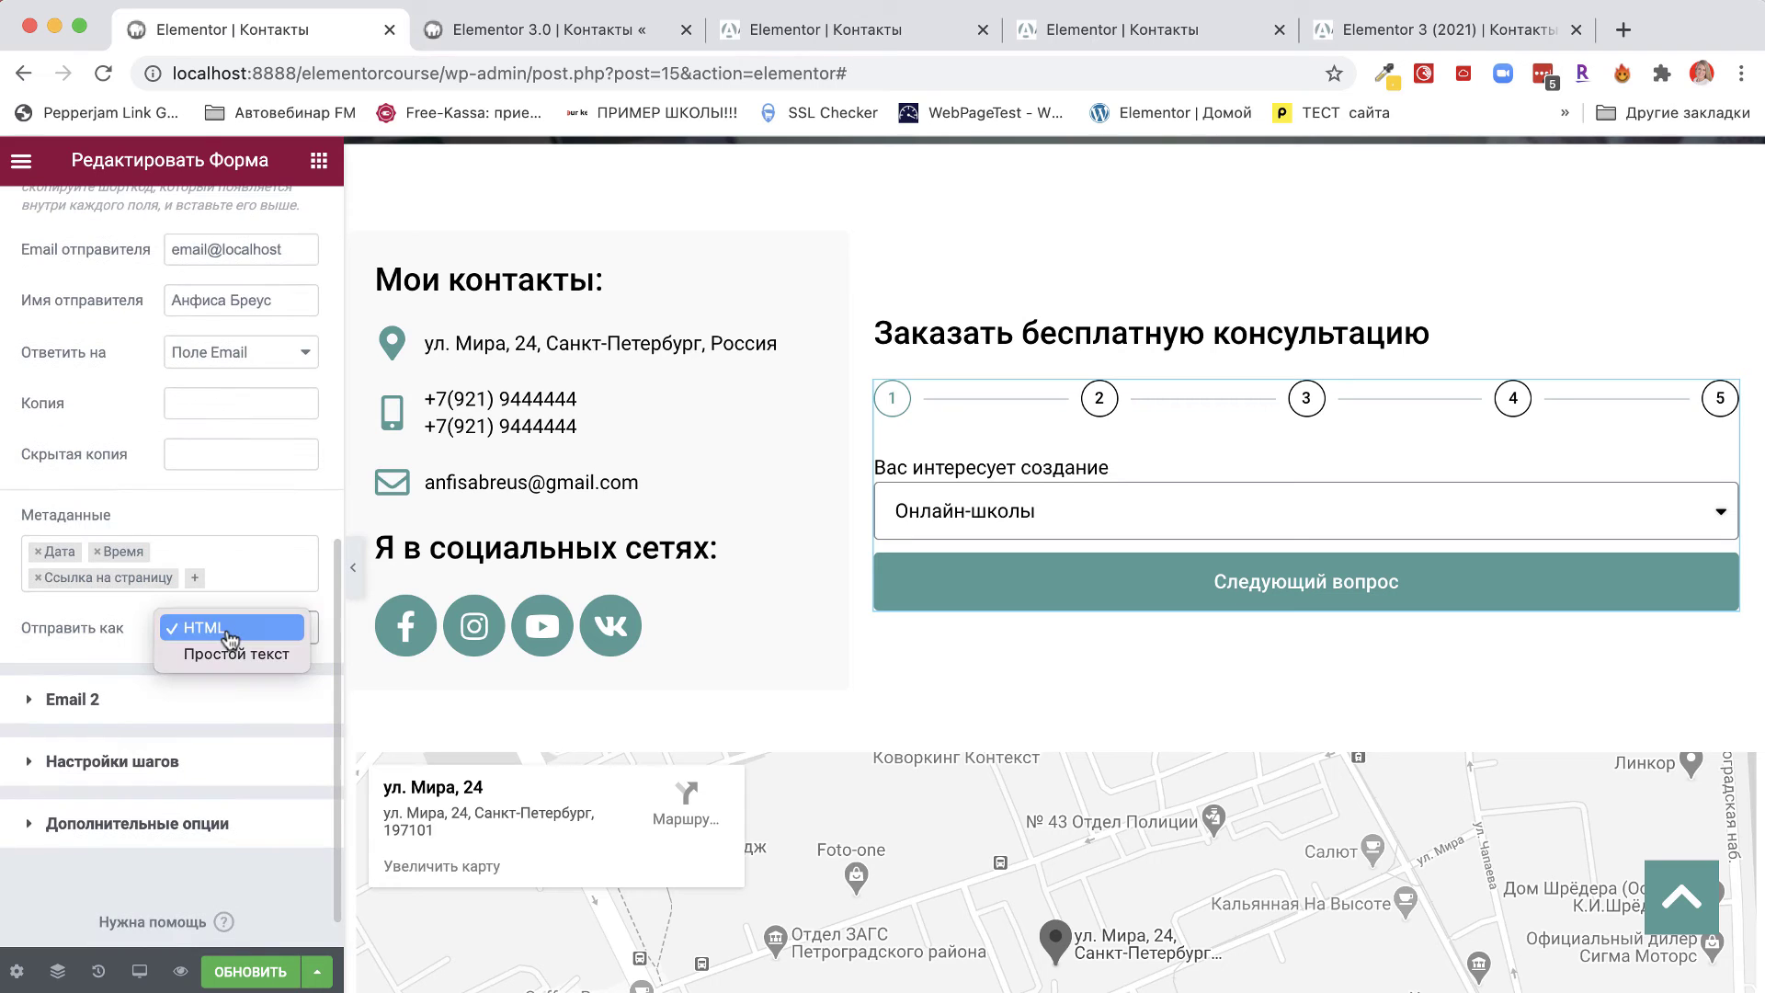
click(230, 629)
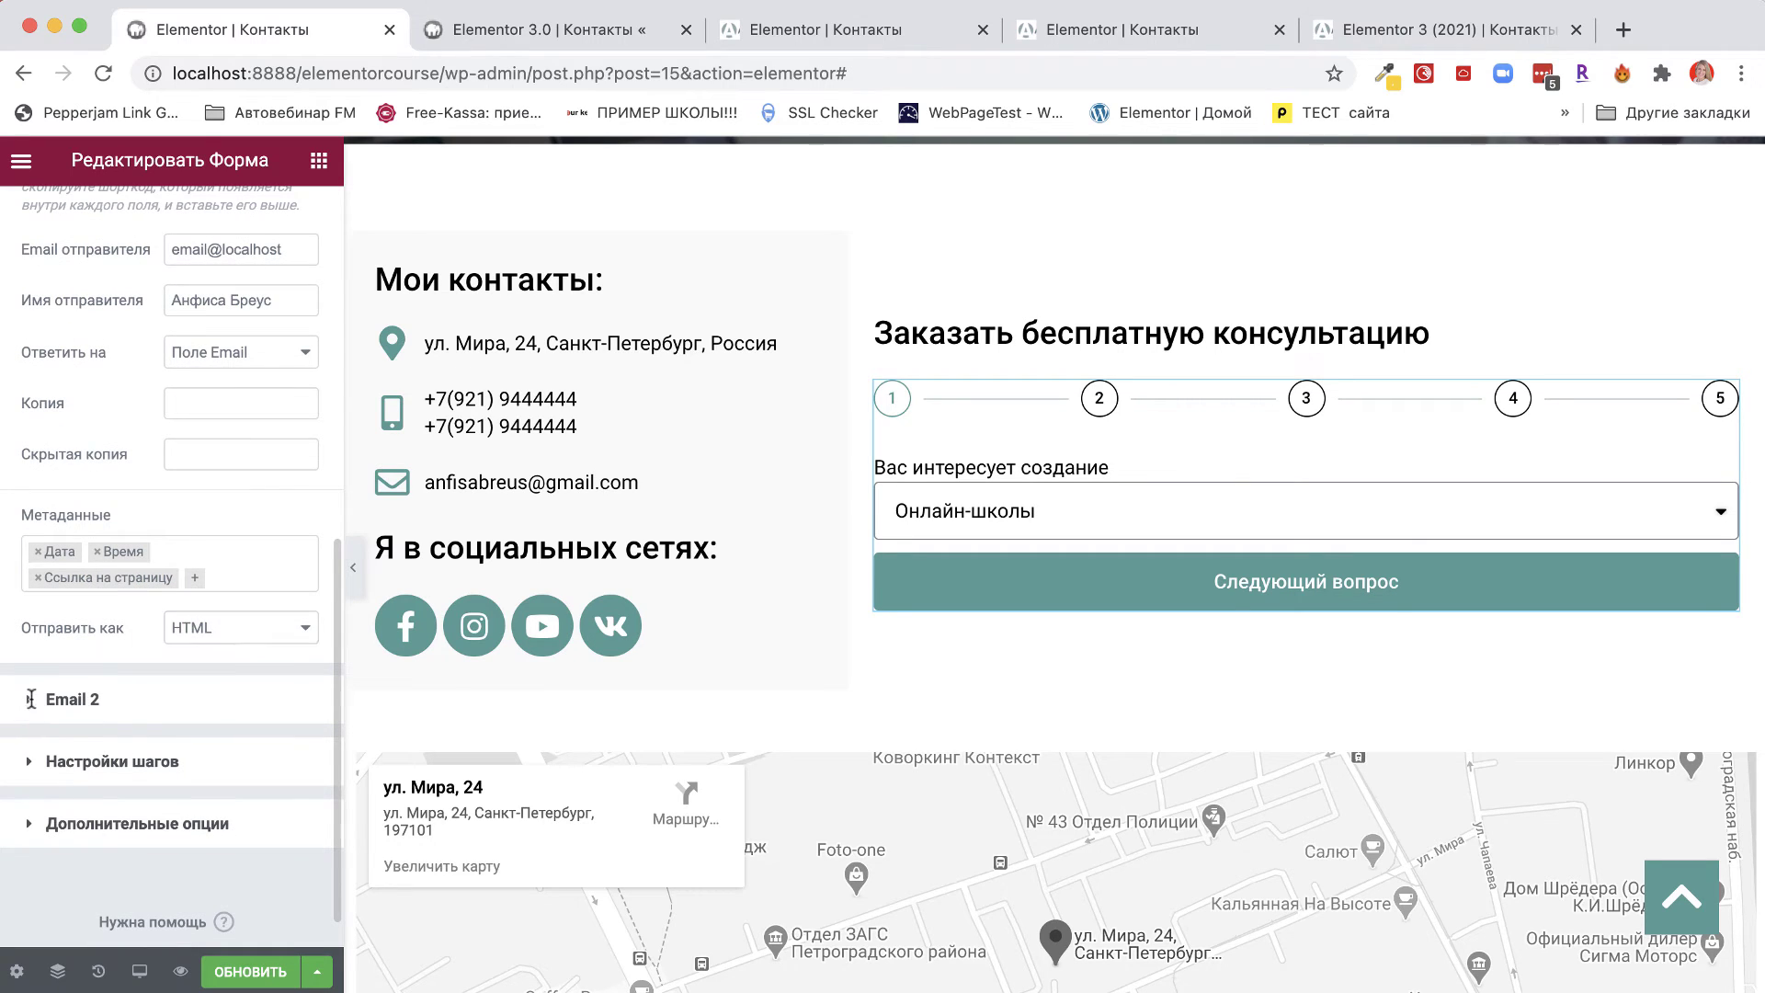
click(30, 698)
scroll(28, 460, down, 3)
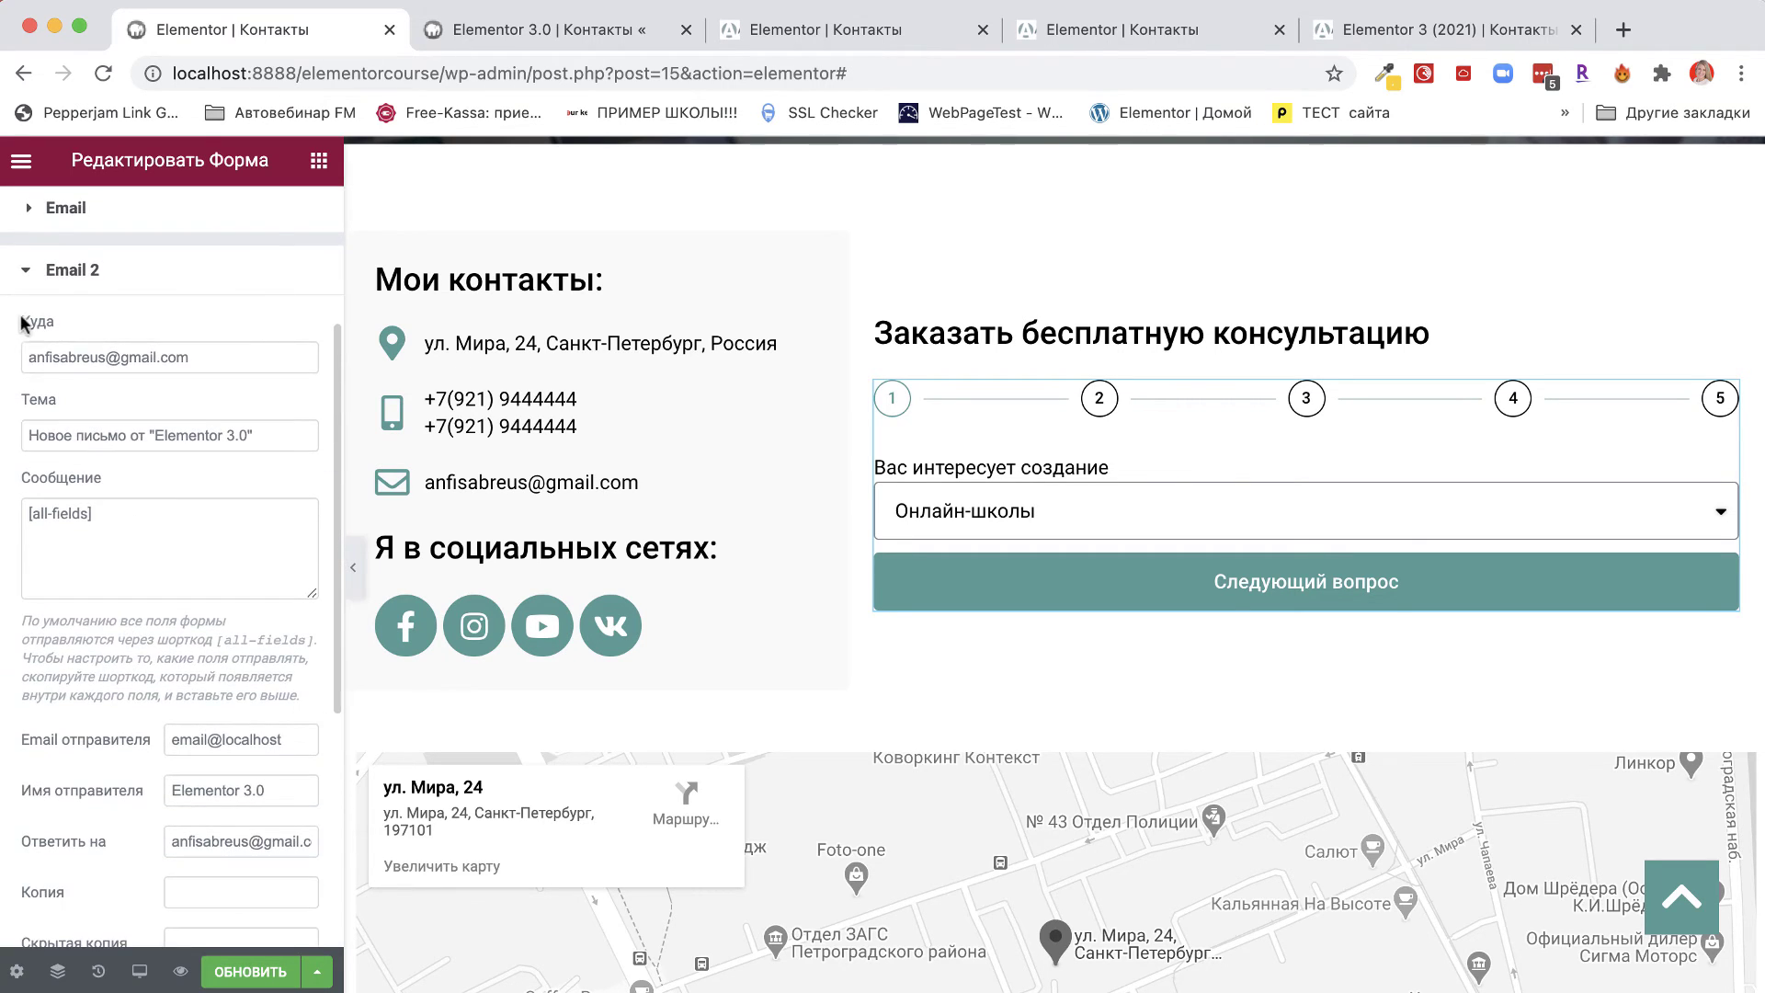
Copy the Email field's [field id="email"] shortcode from its Advanced settings.
drag(53, 320, 14, 328)
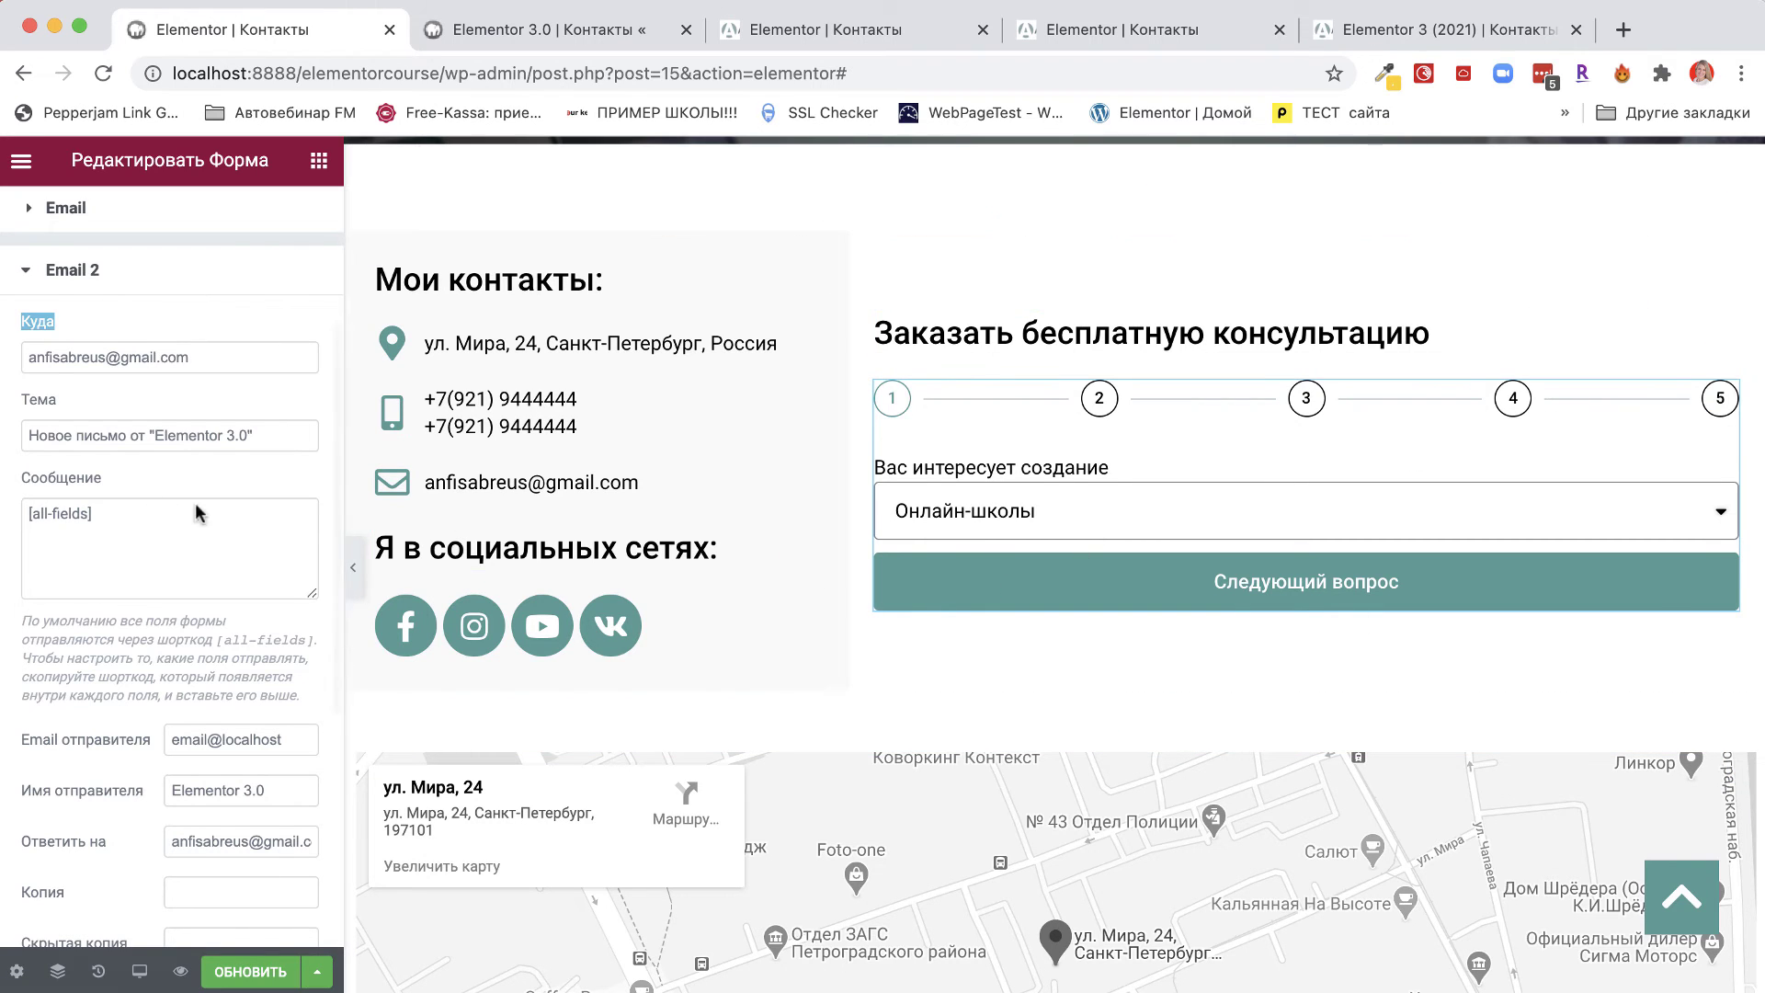
drag(27, 358, 201, 358)
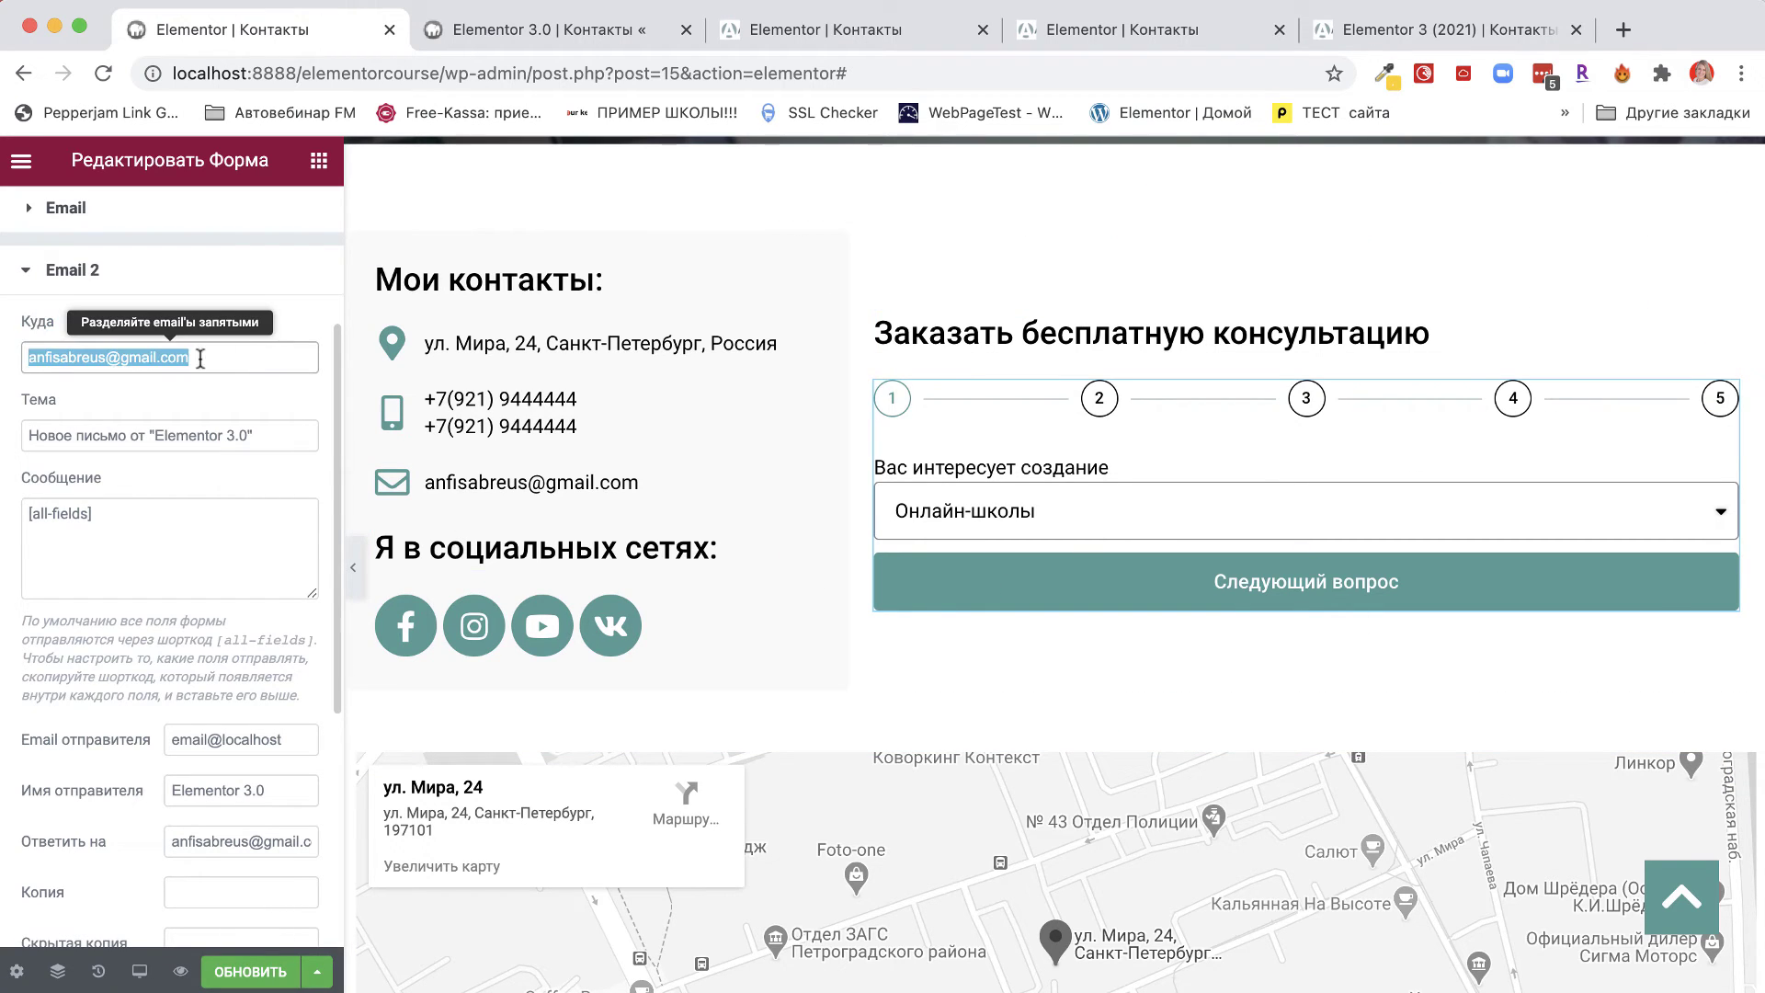
scroll(230, 441, up, 4)
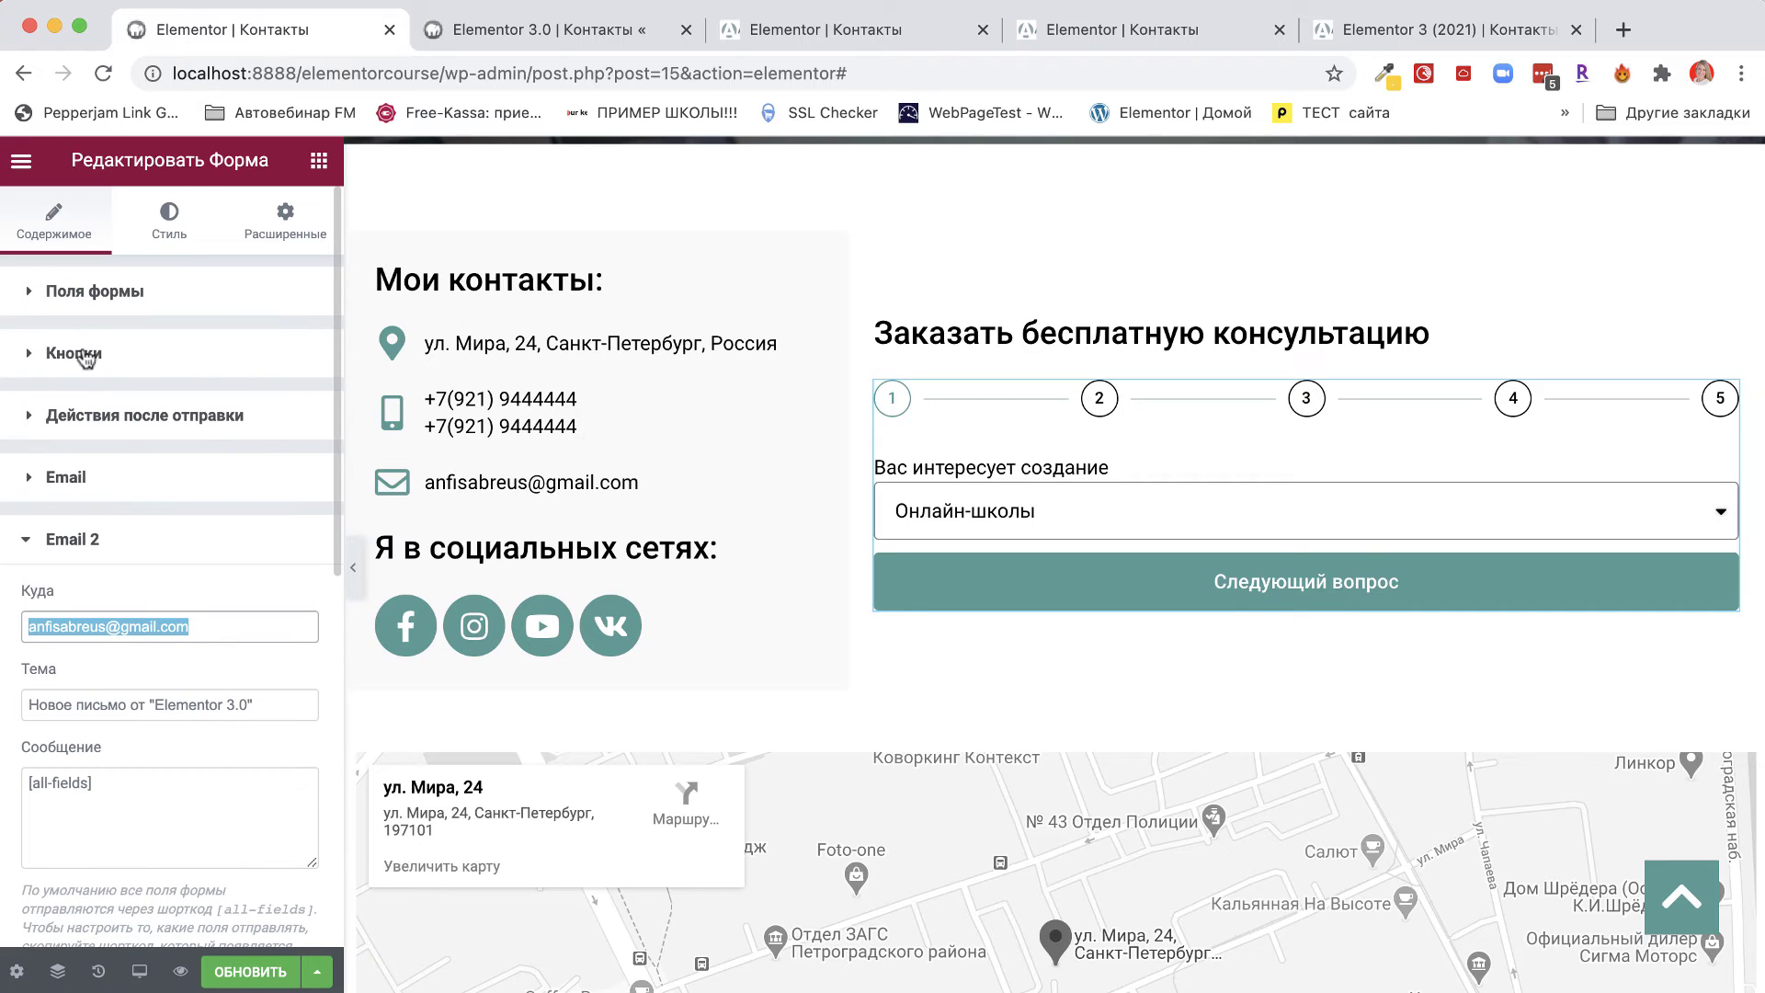
click(117, 299)
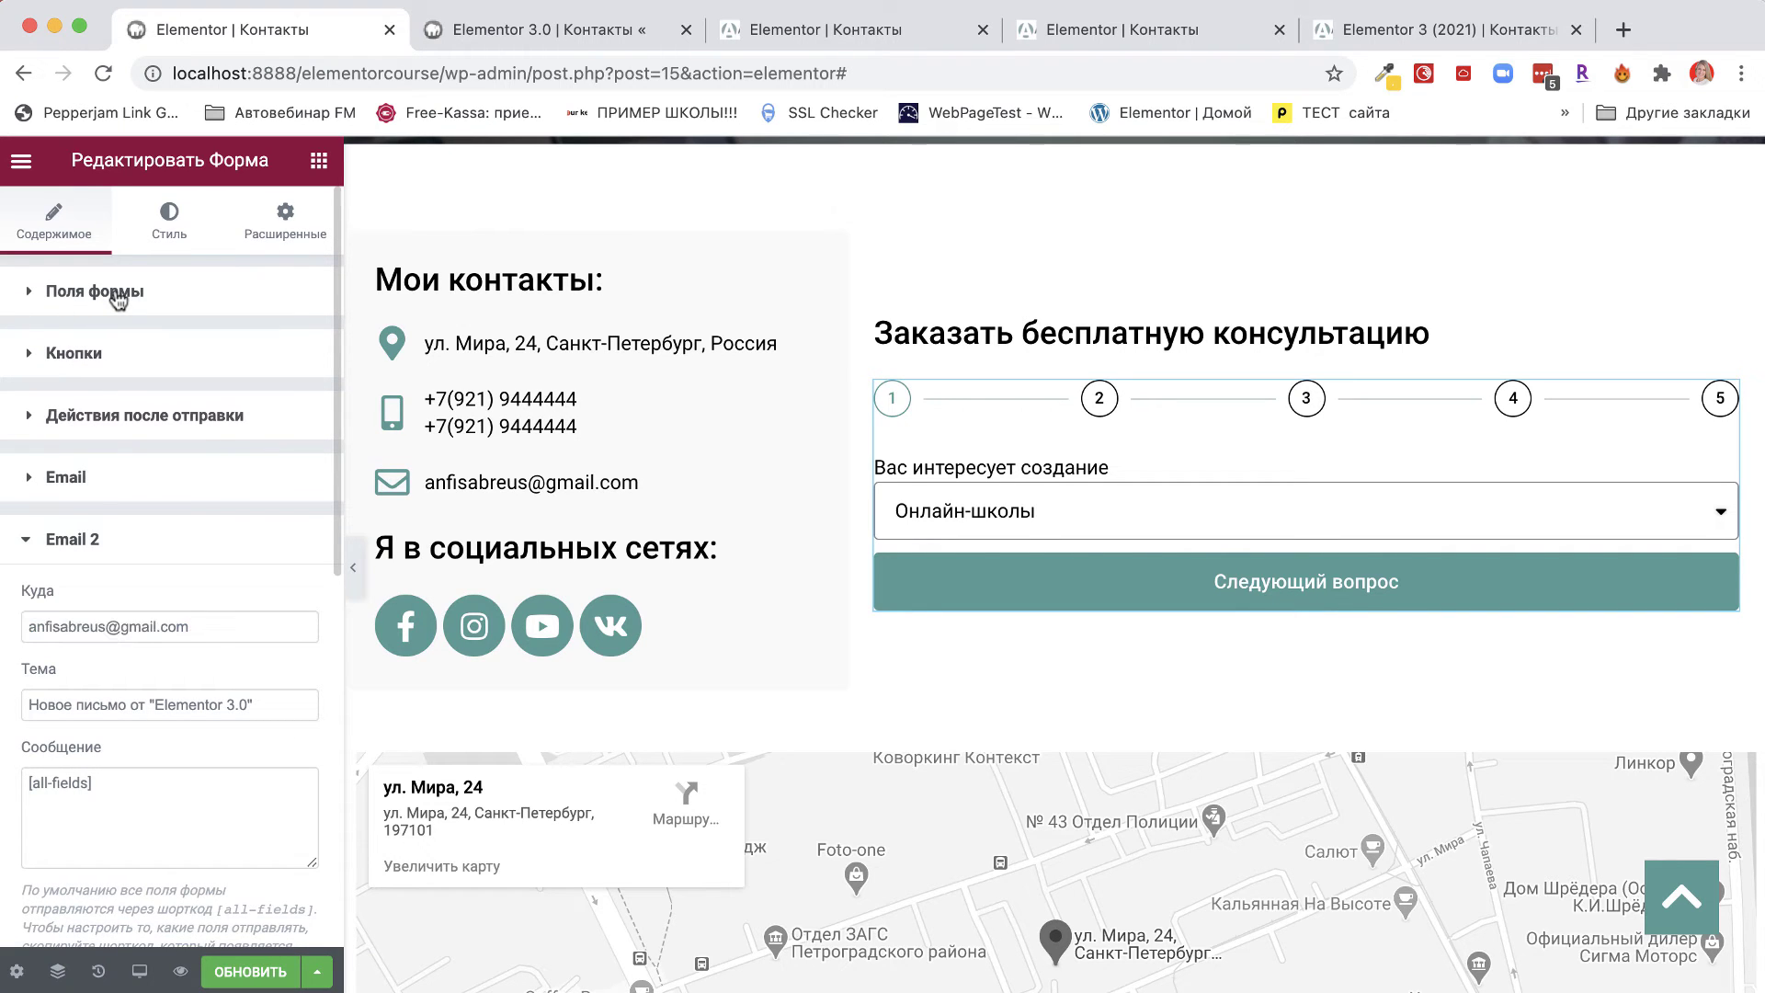
click(117, 299)
scroll(101, 767, down, 6)
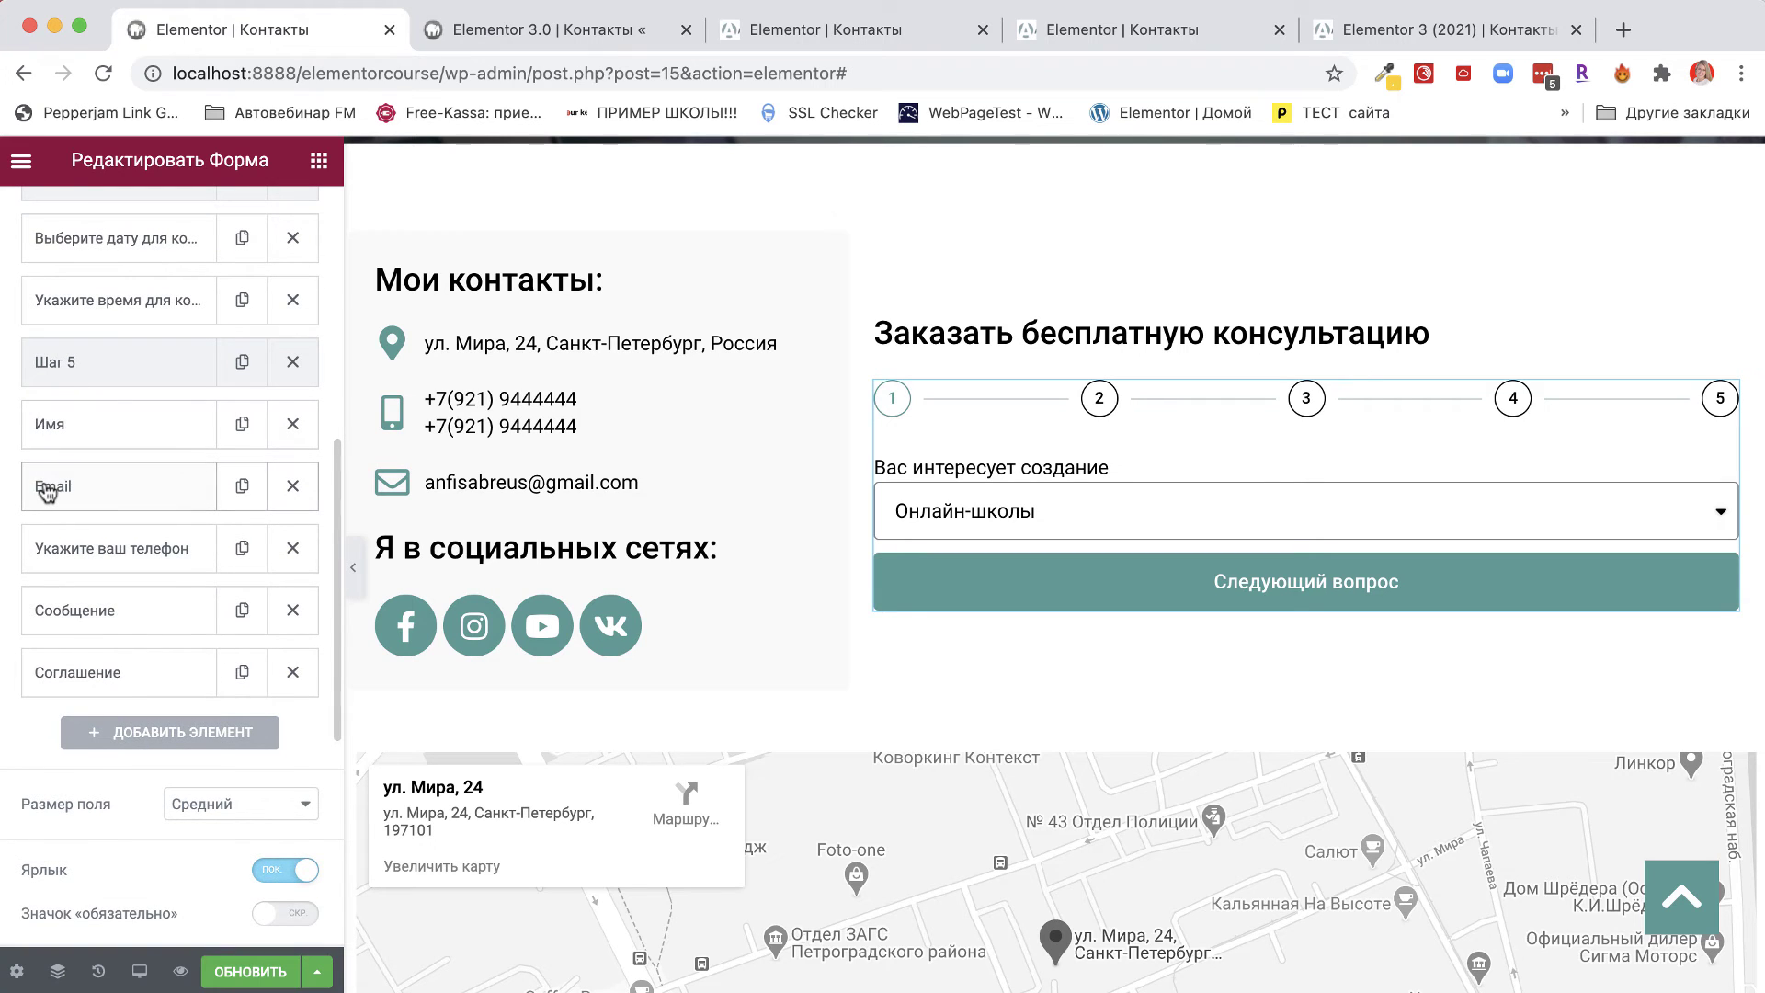
click(46, 489)
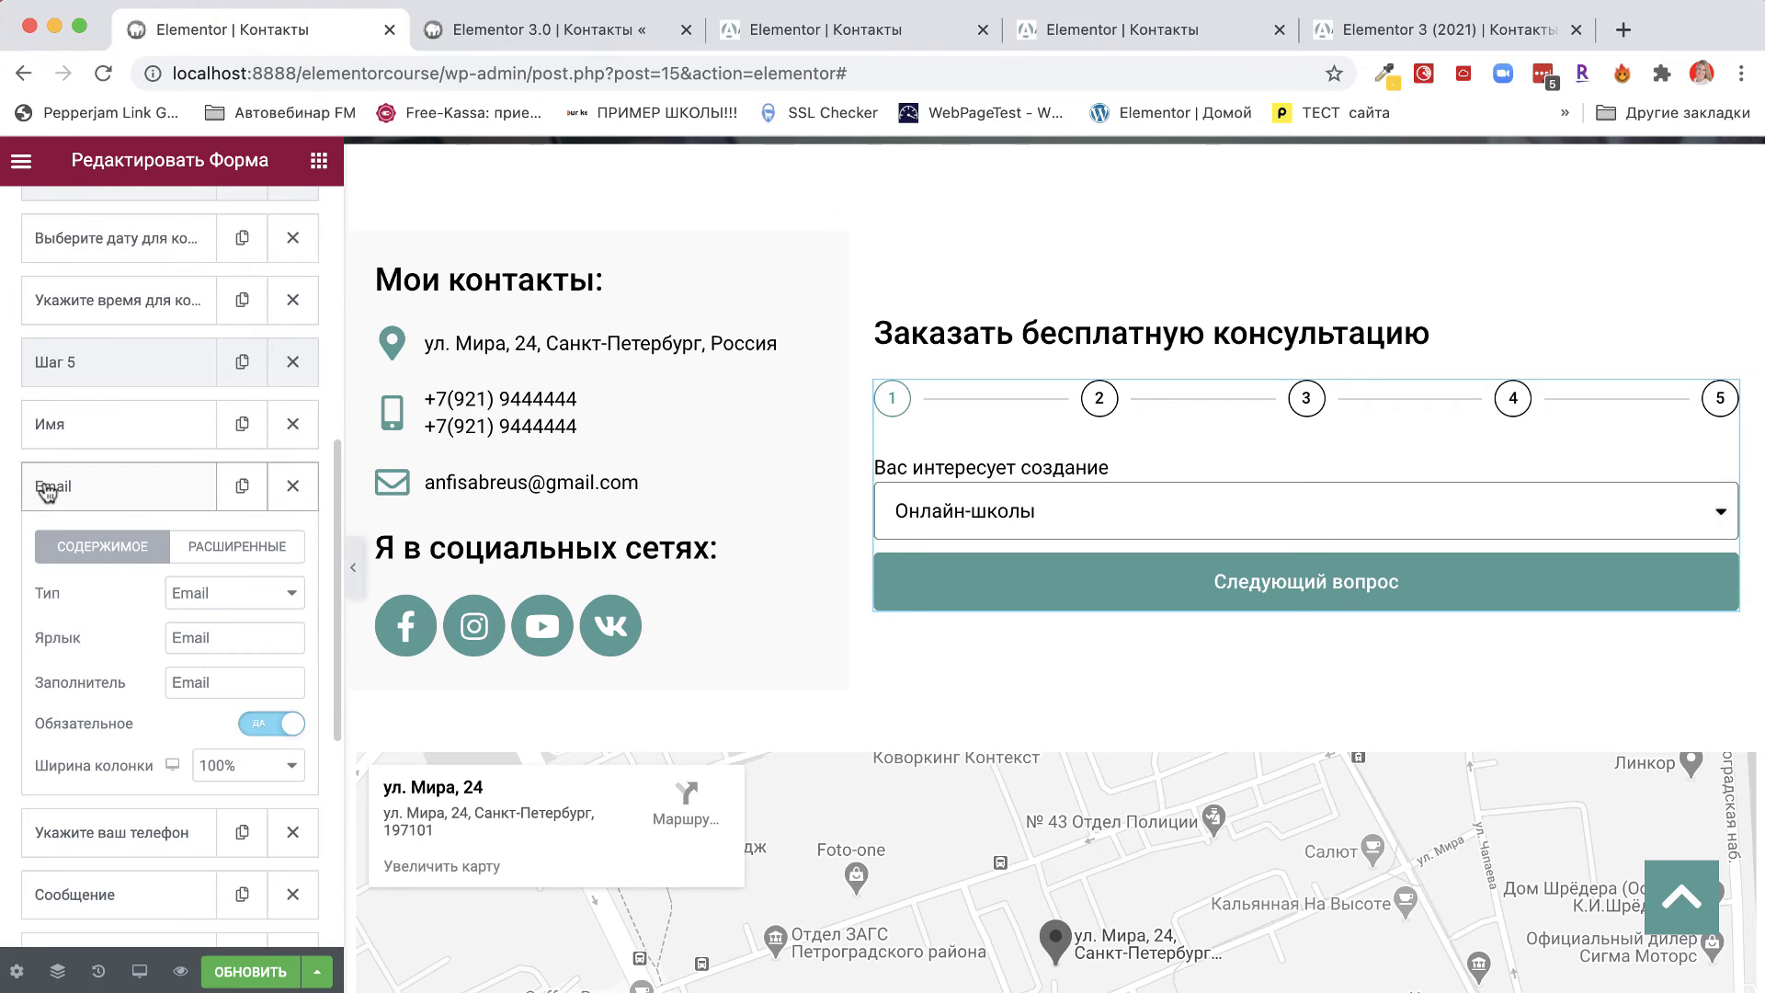
click(216, 549)
drag(290, 787, 147, 785)
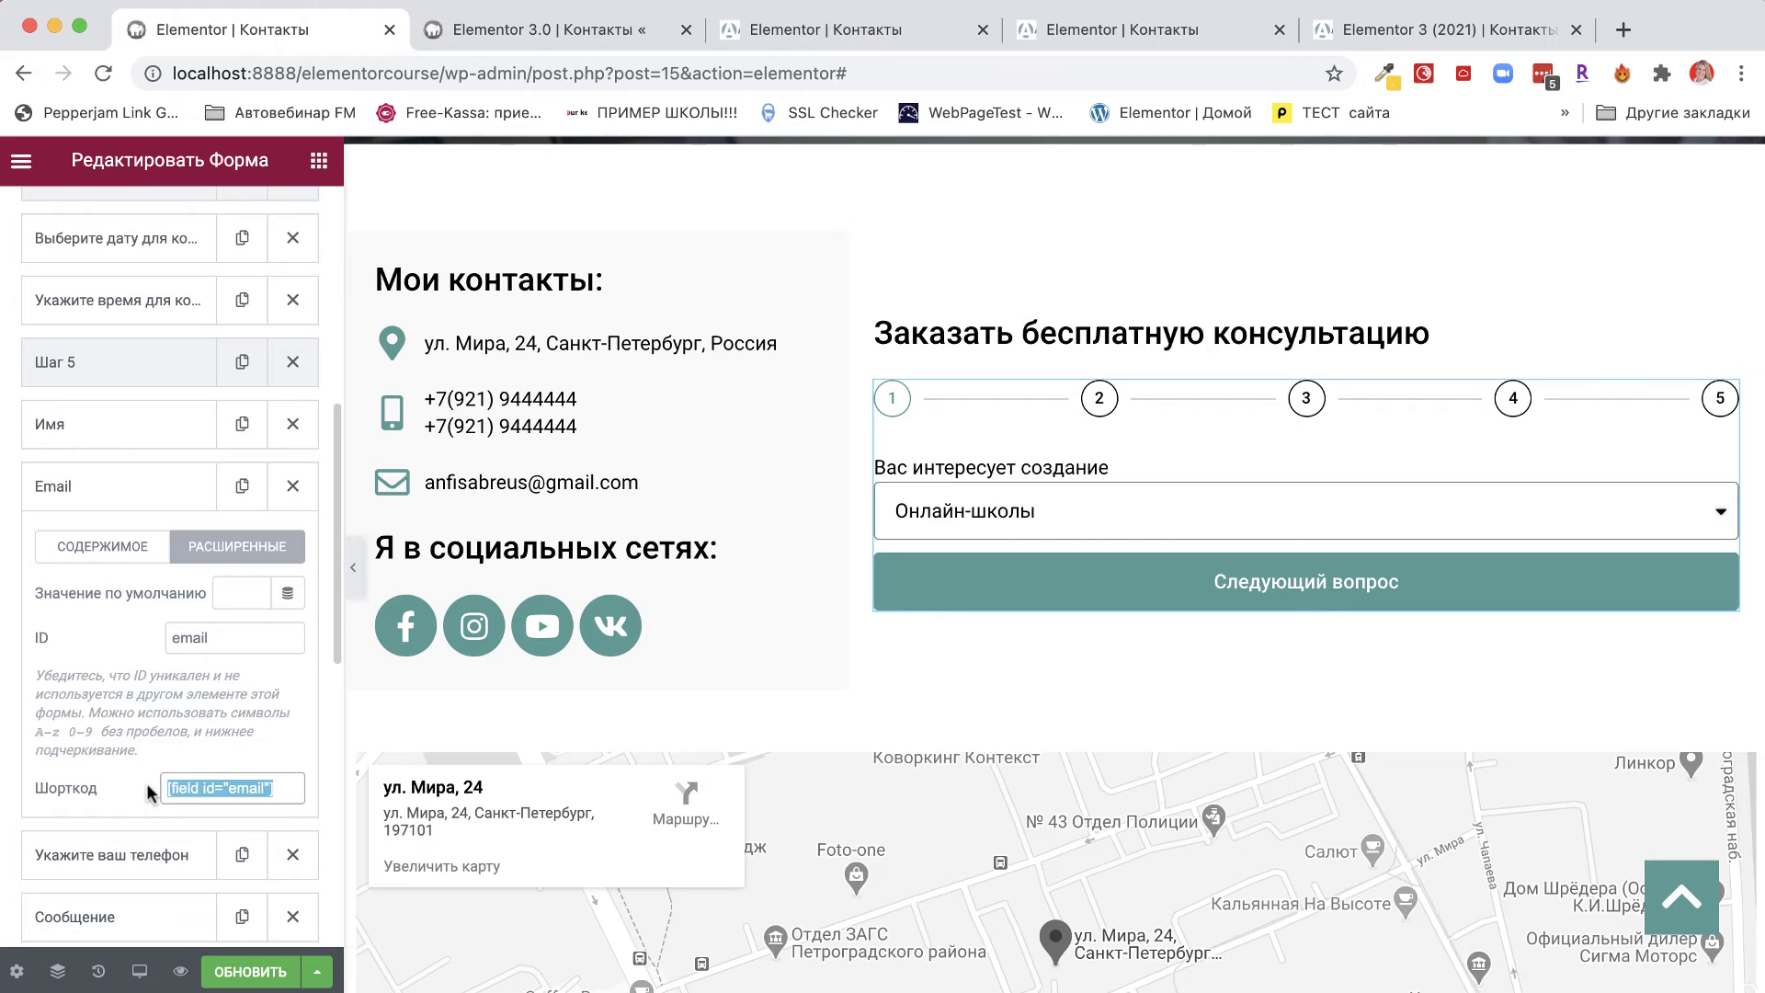
right_click(234, 785)
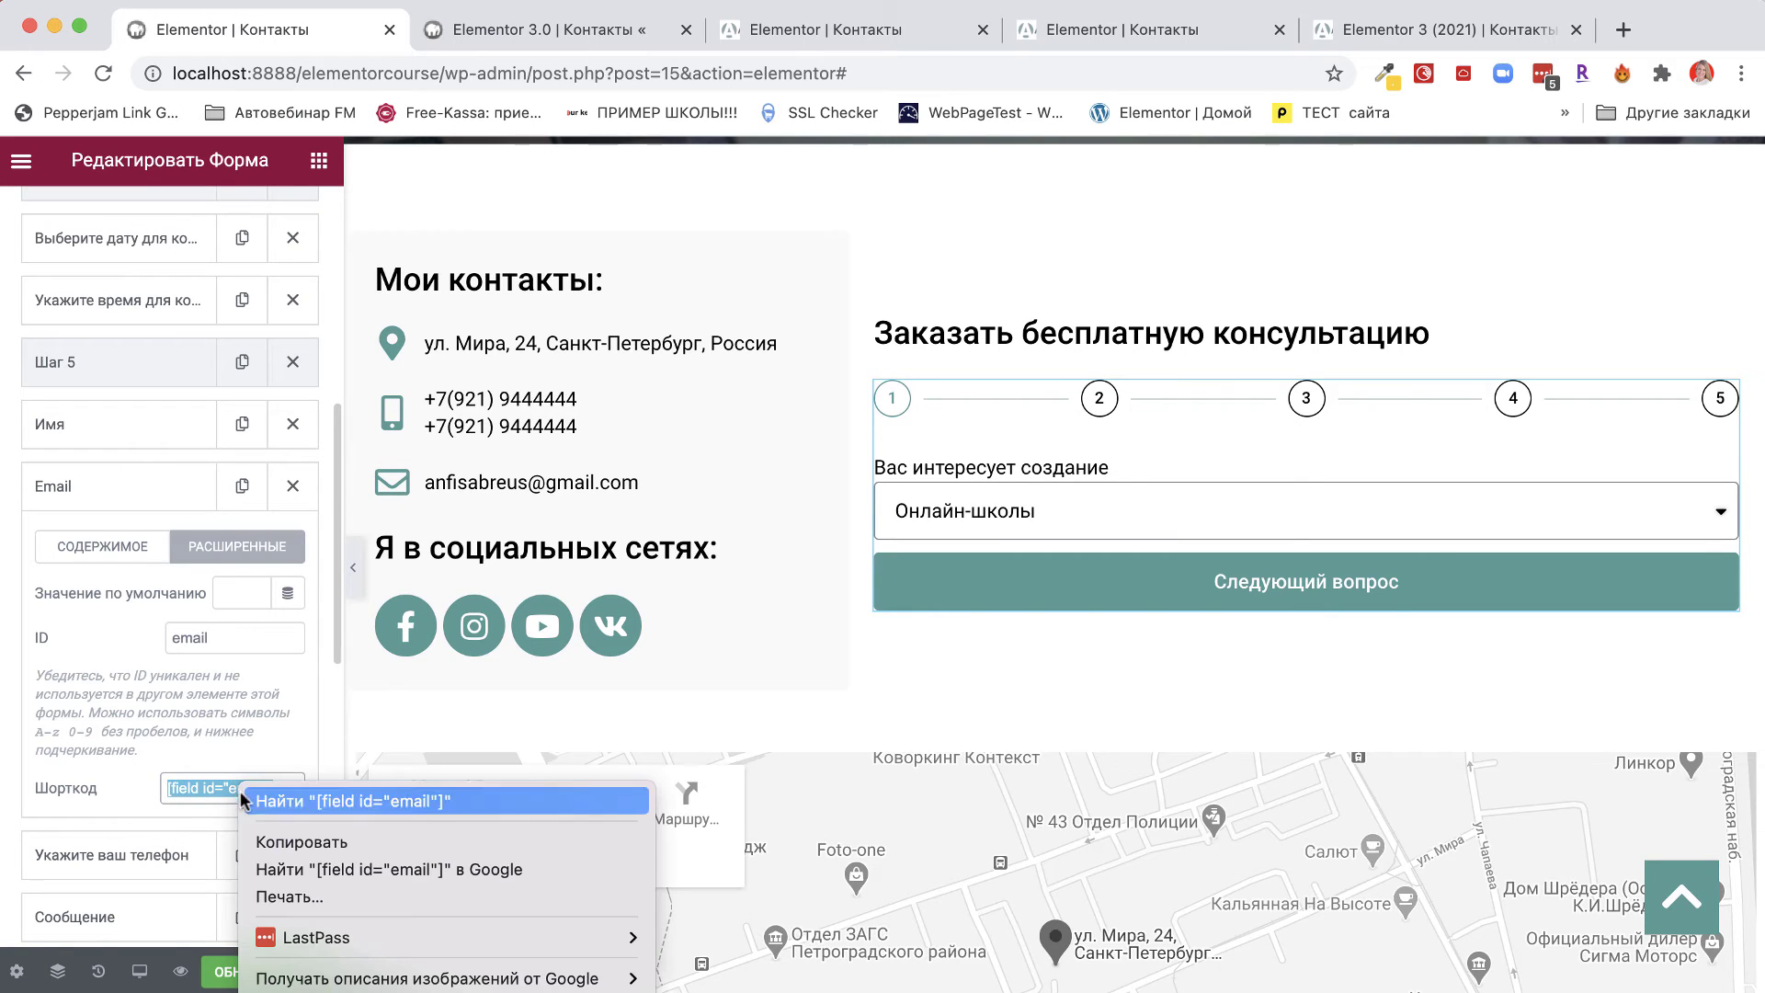
click(287, 841)
Replace the Email 2 recipient address with the [field id="email"] shortcode.
scroll(158, 879, down, 10)
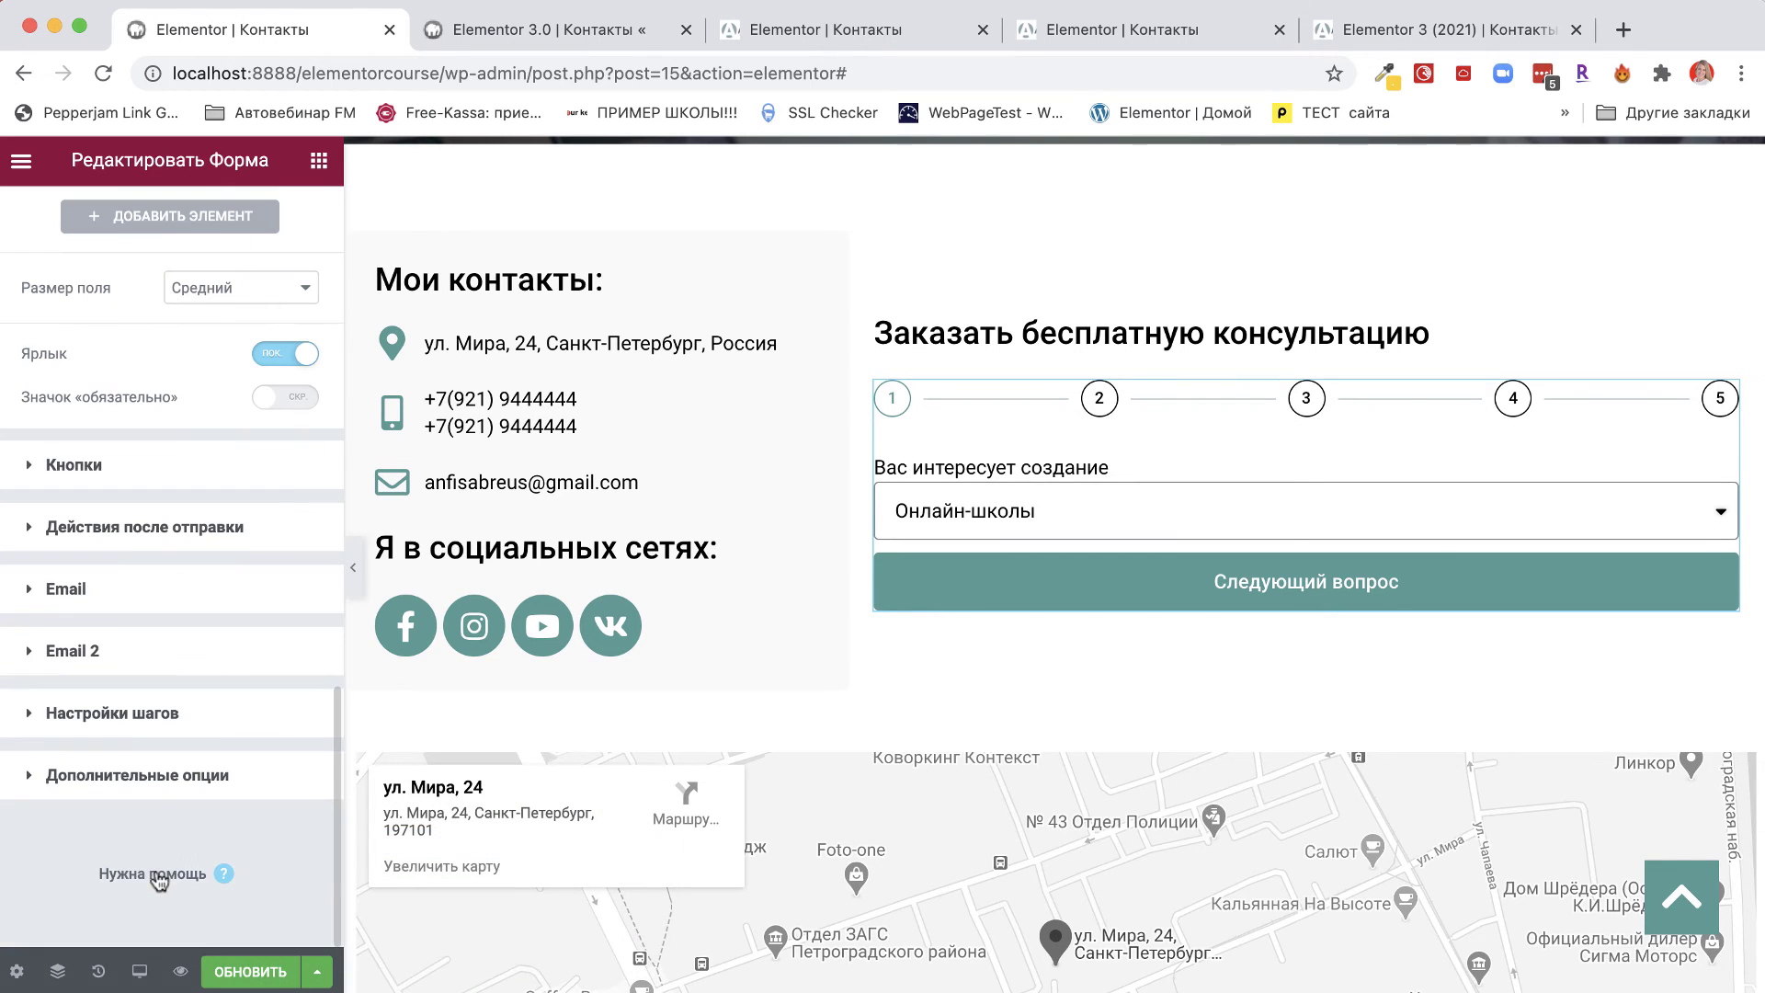
click(61, 655)
triple_click(184, 626)
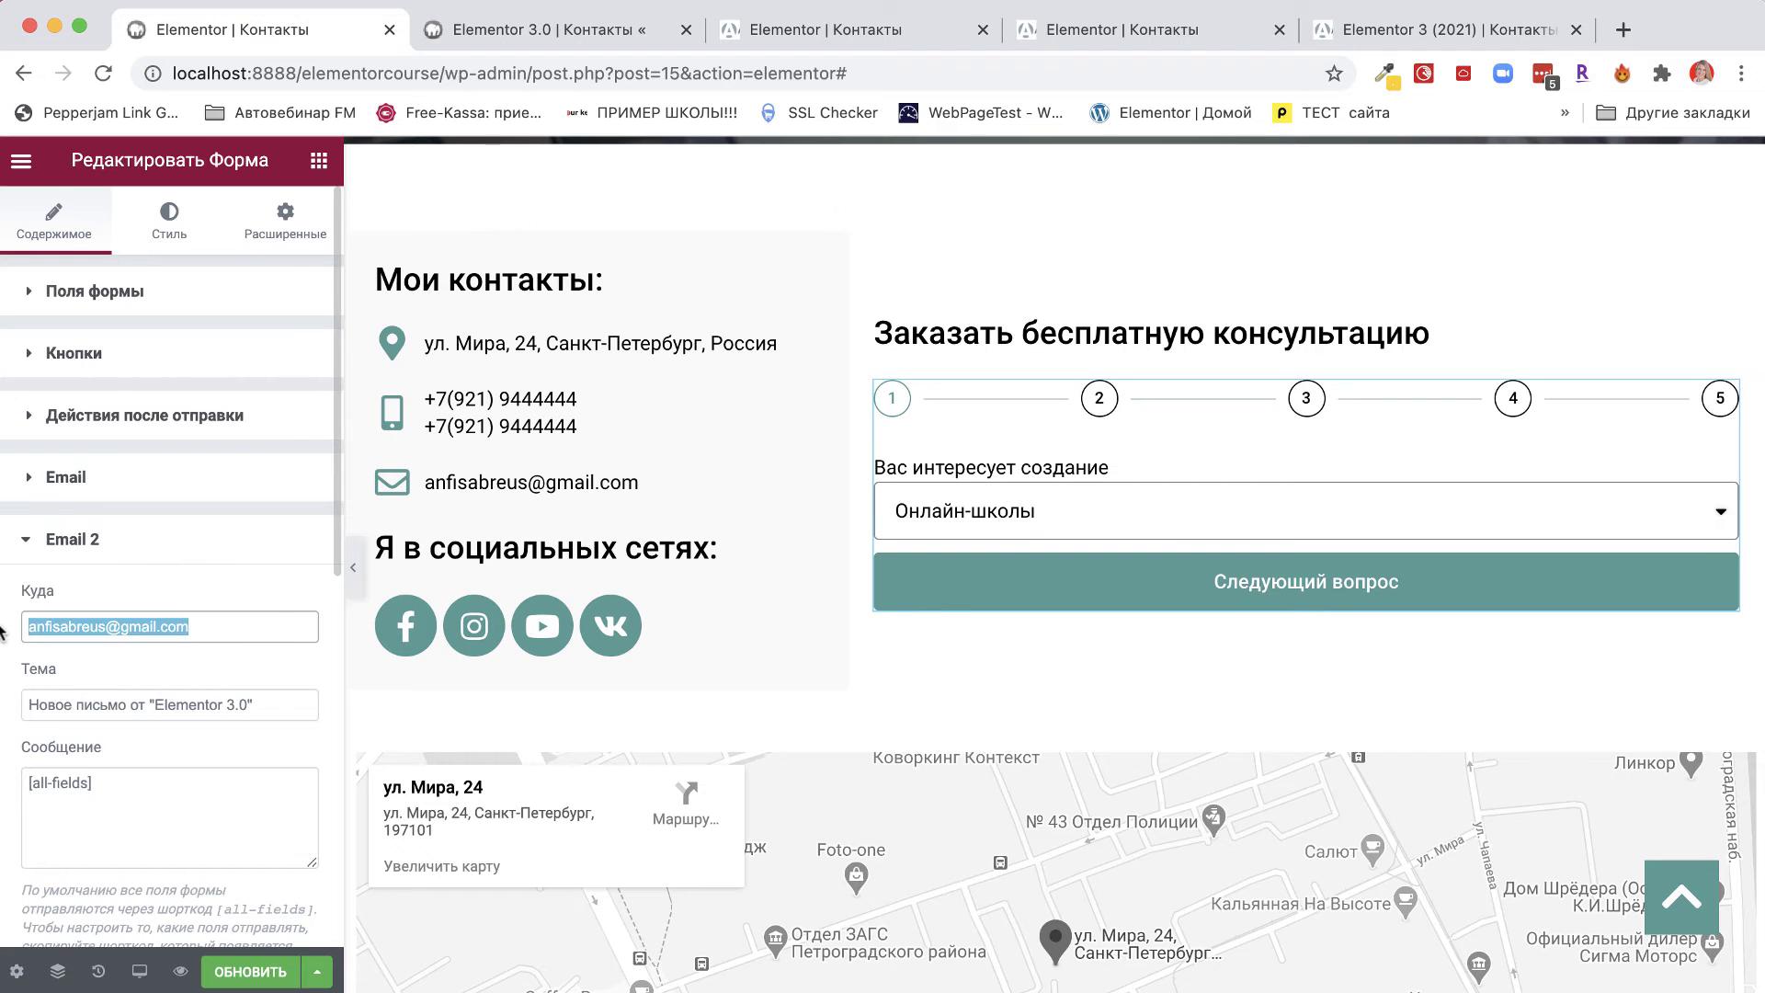
right_click(119, 632)
click(171, 726)
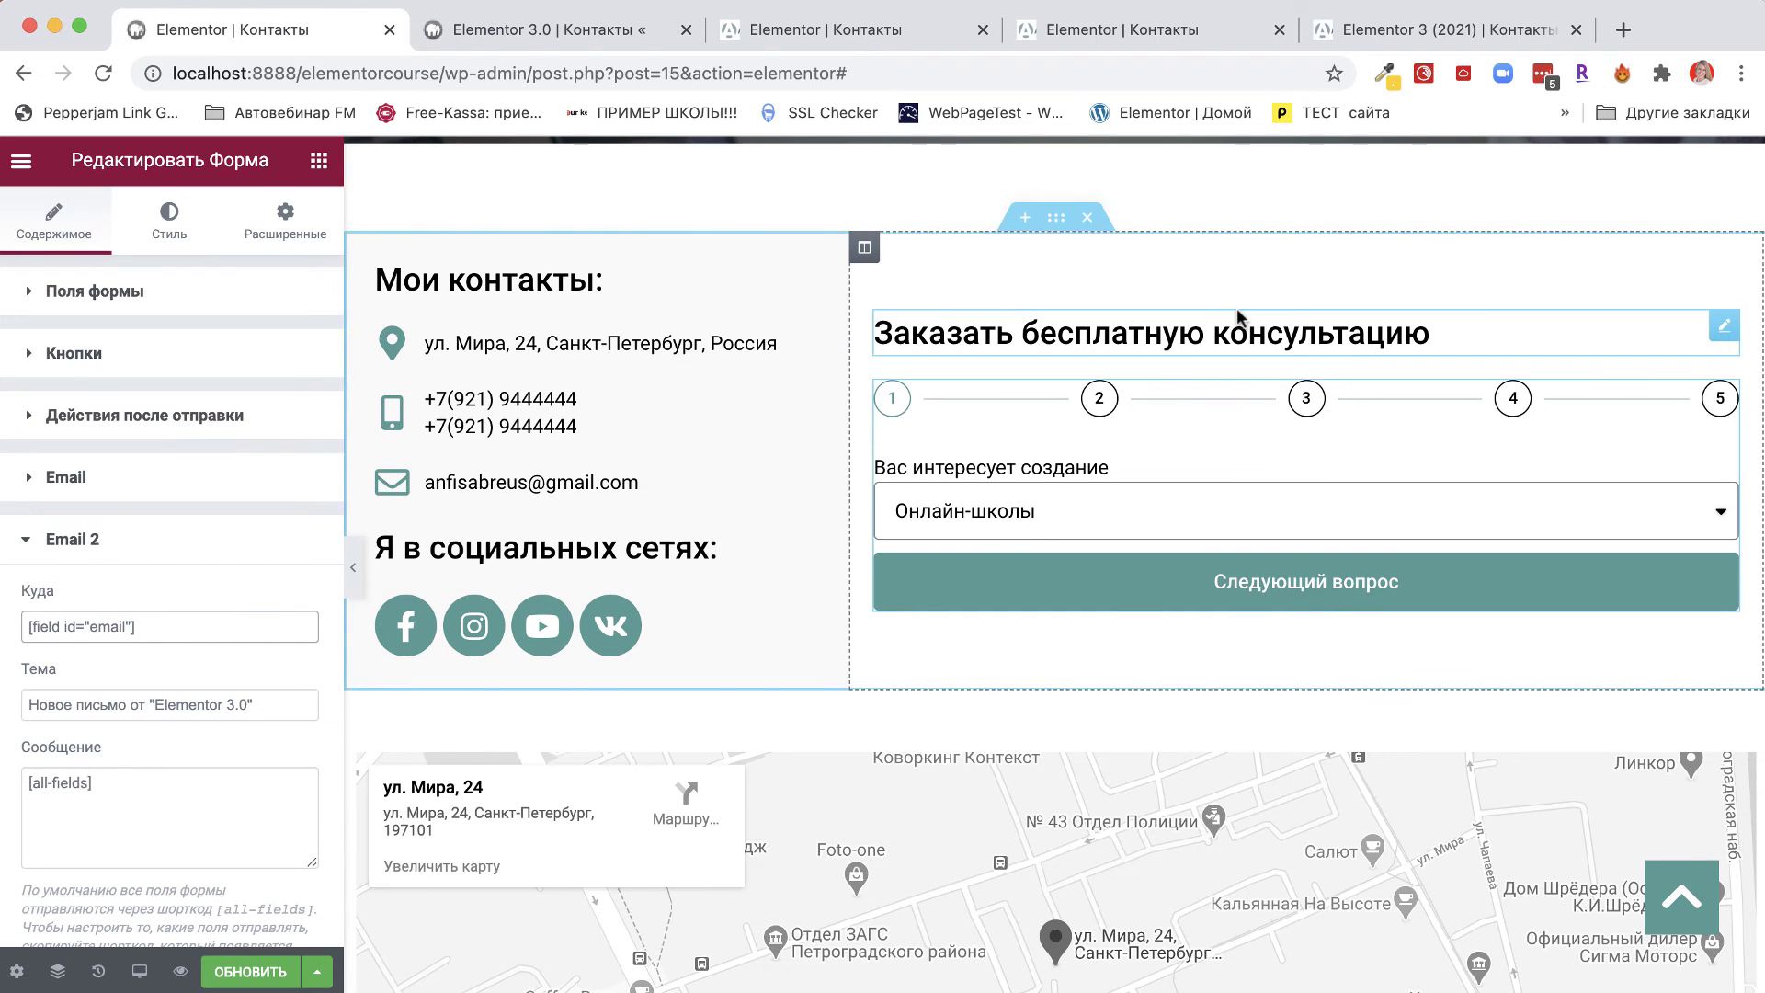
Replace the Email 2 subject with 'Ваша заявка на бесплатную консультацию принята'.
drag(283, 705, 8, 707)
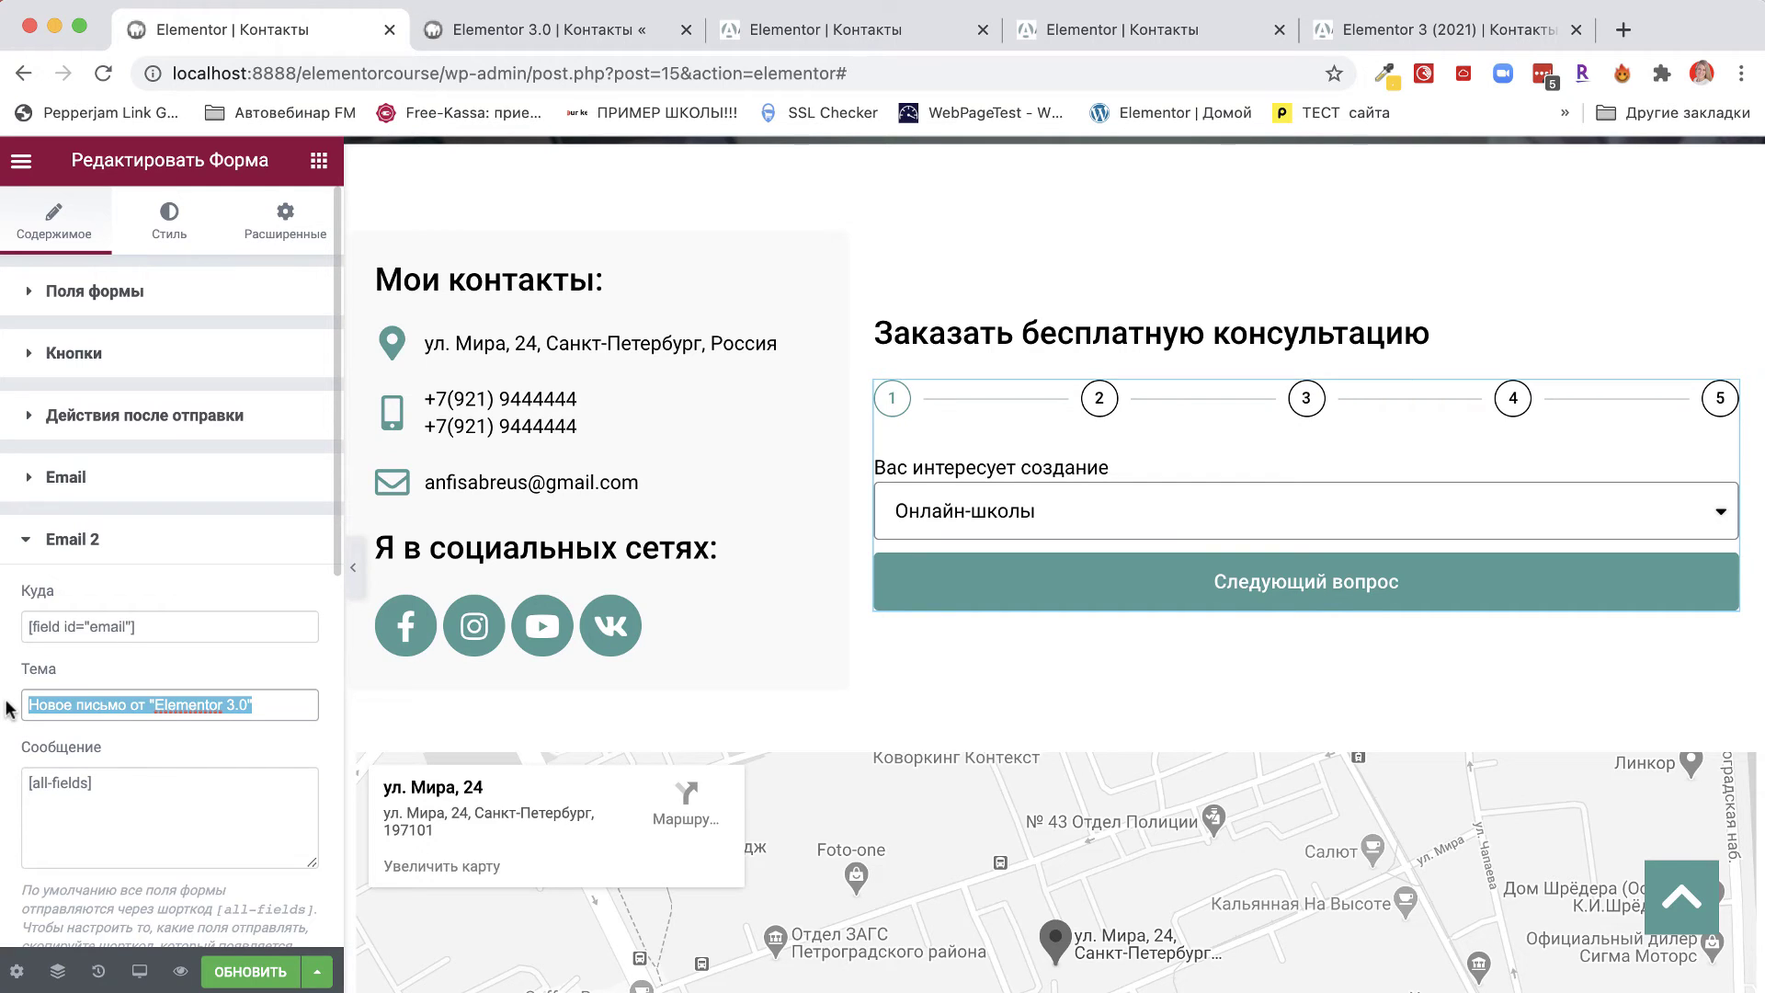
text(Ваша)
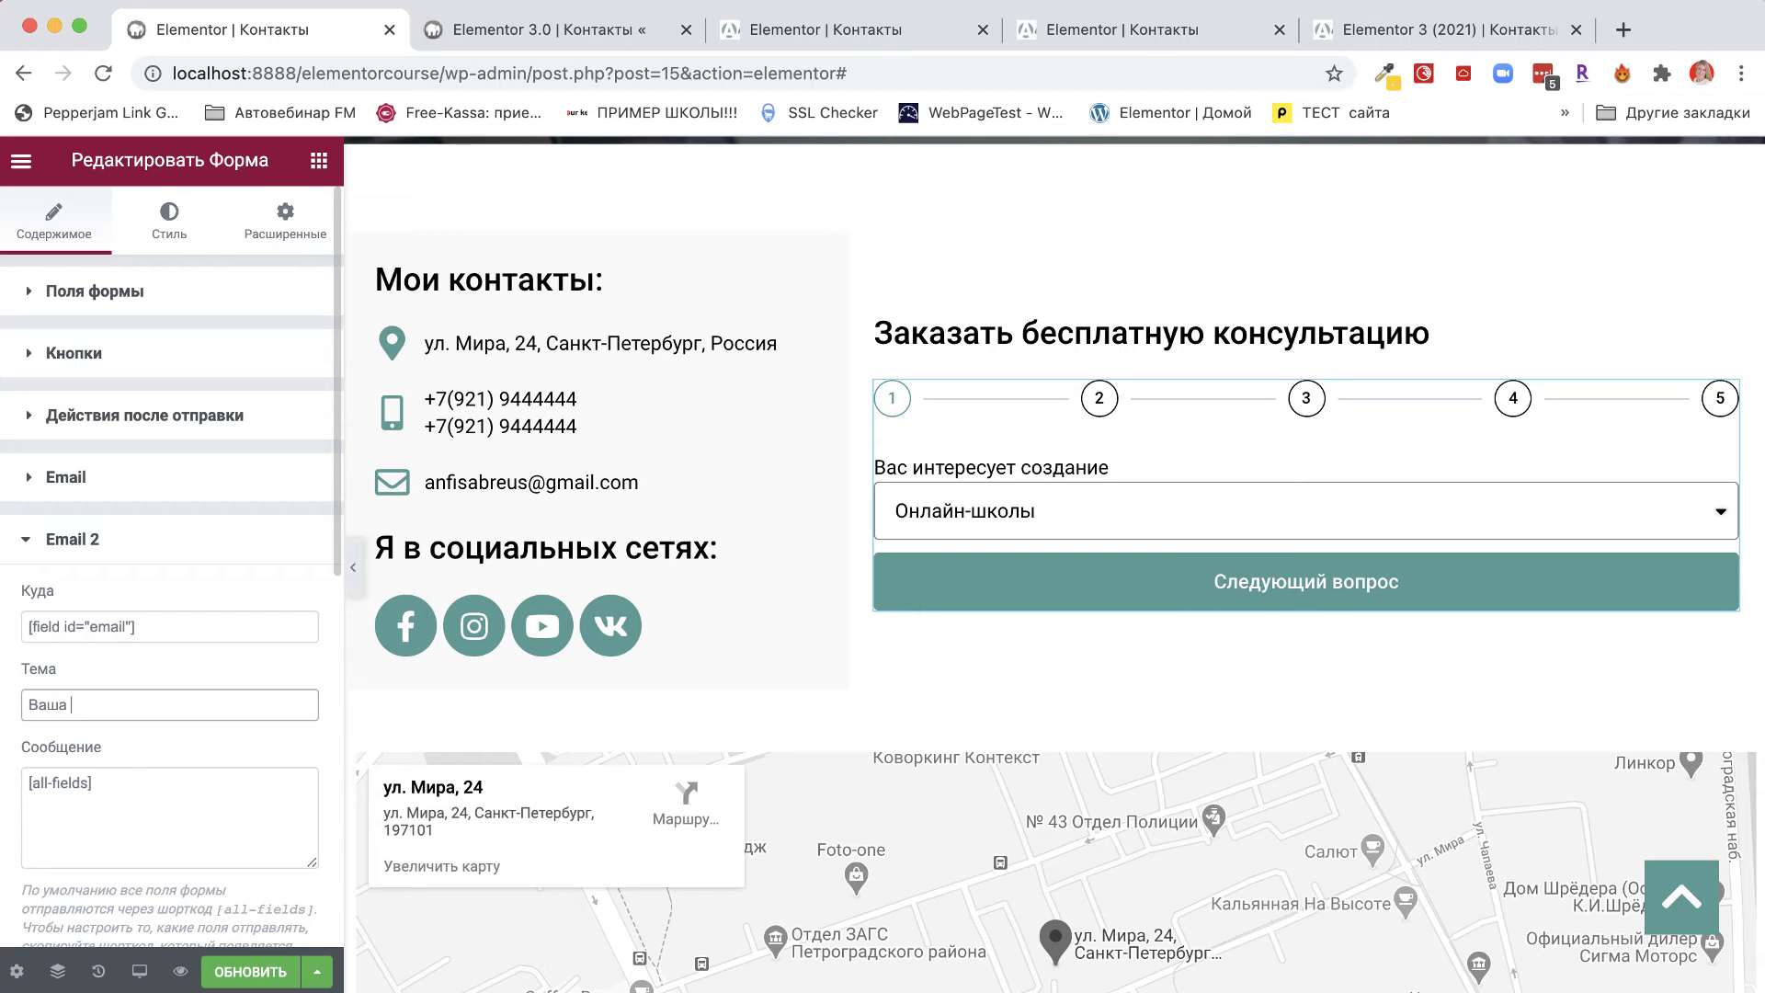
text( заявка на ко)
key(BackSpace)
text(есплатную ко)
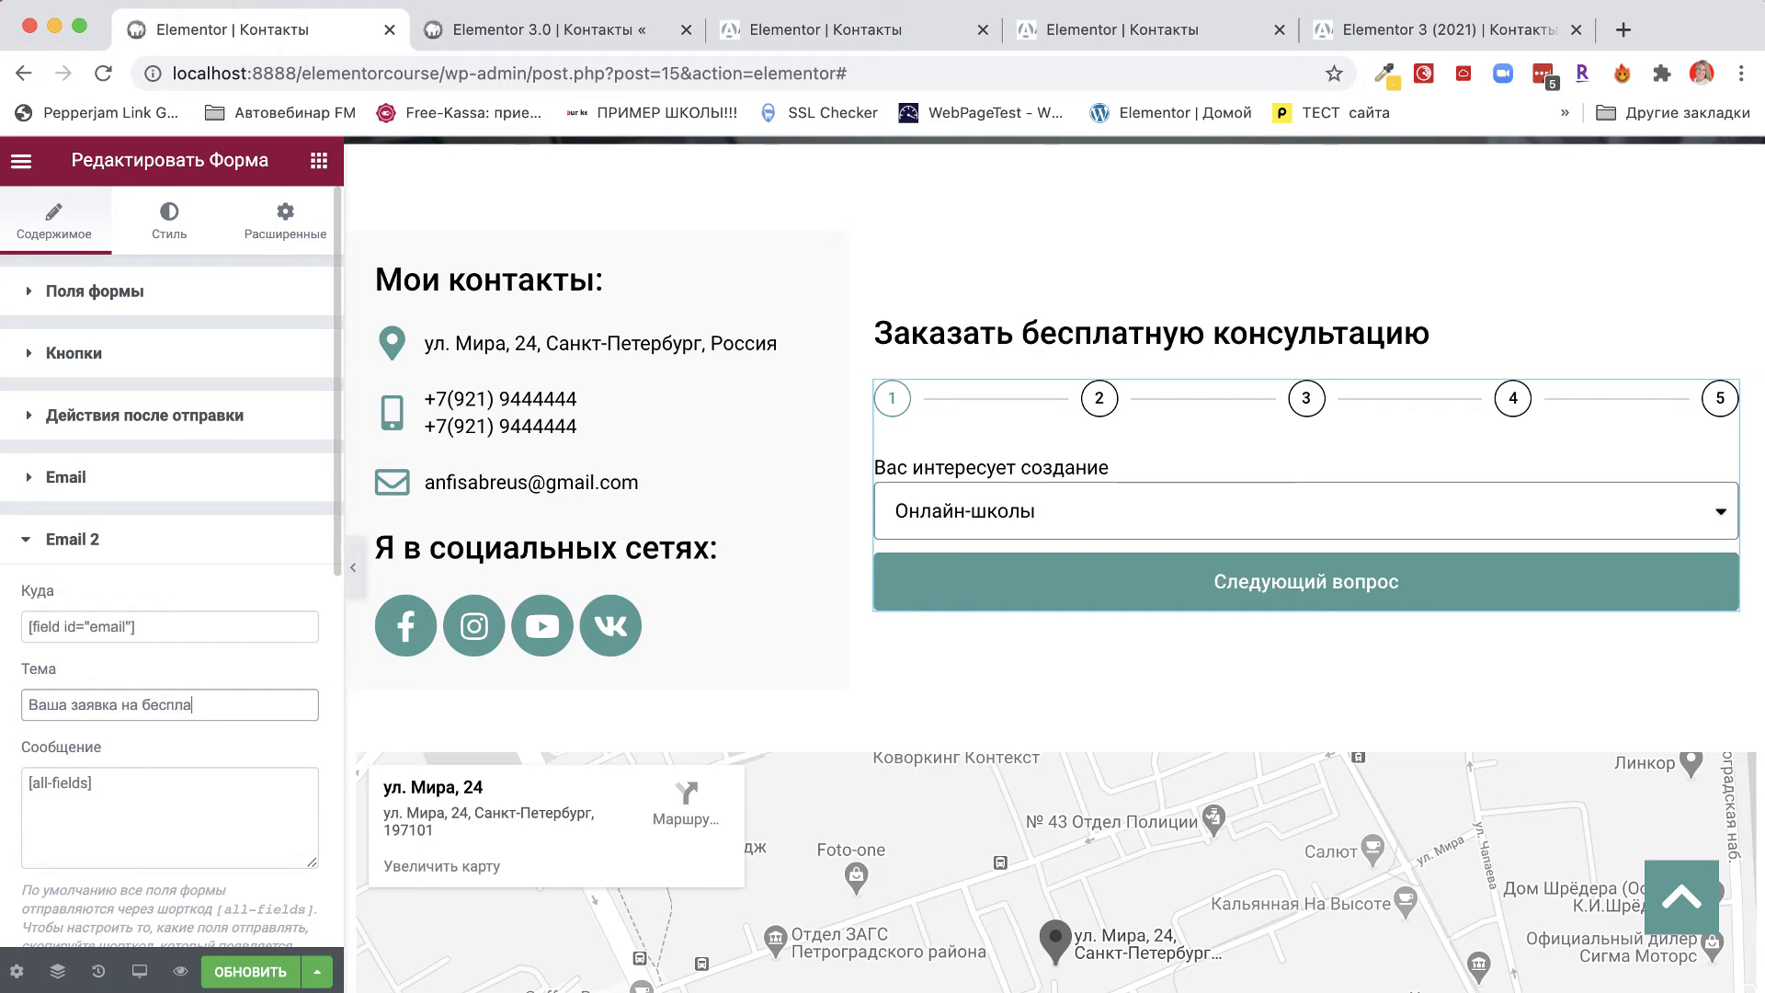
text(с)
text(нсультацию пр)
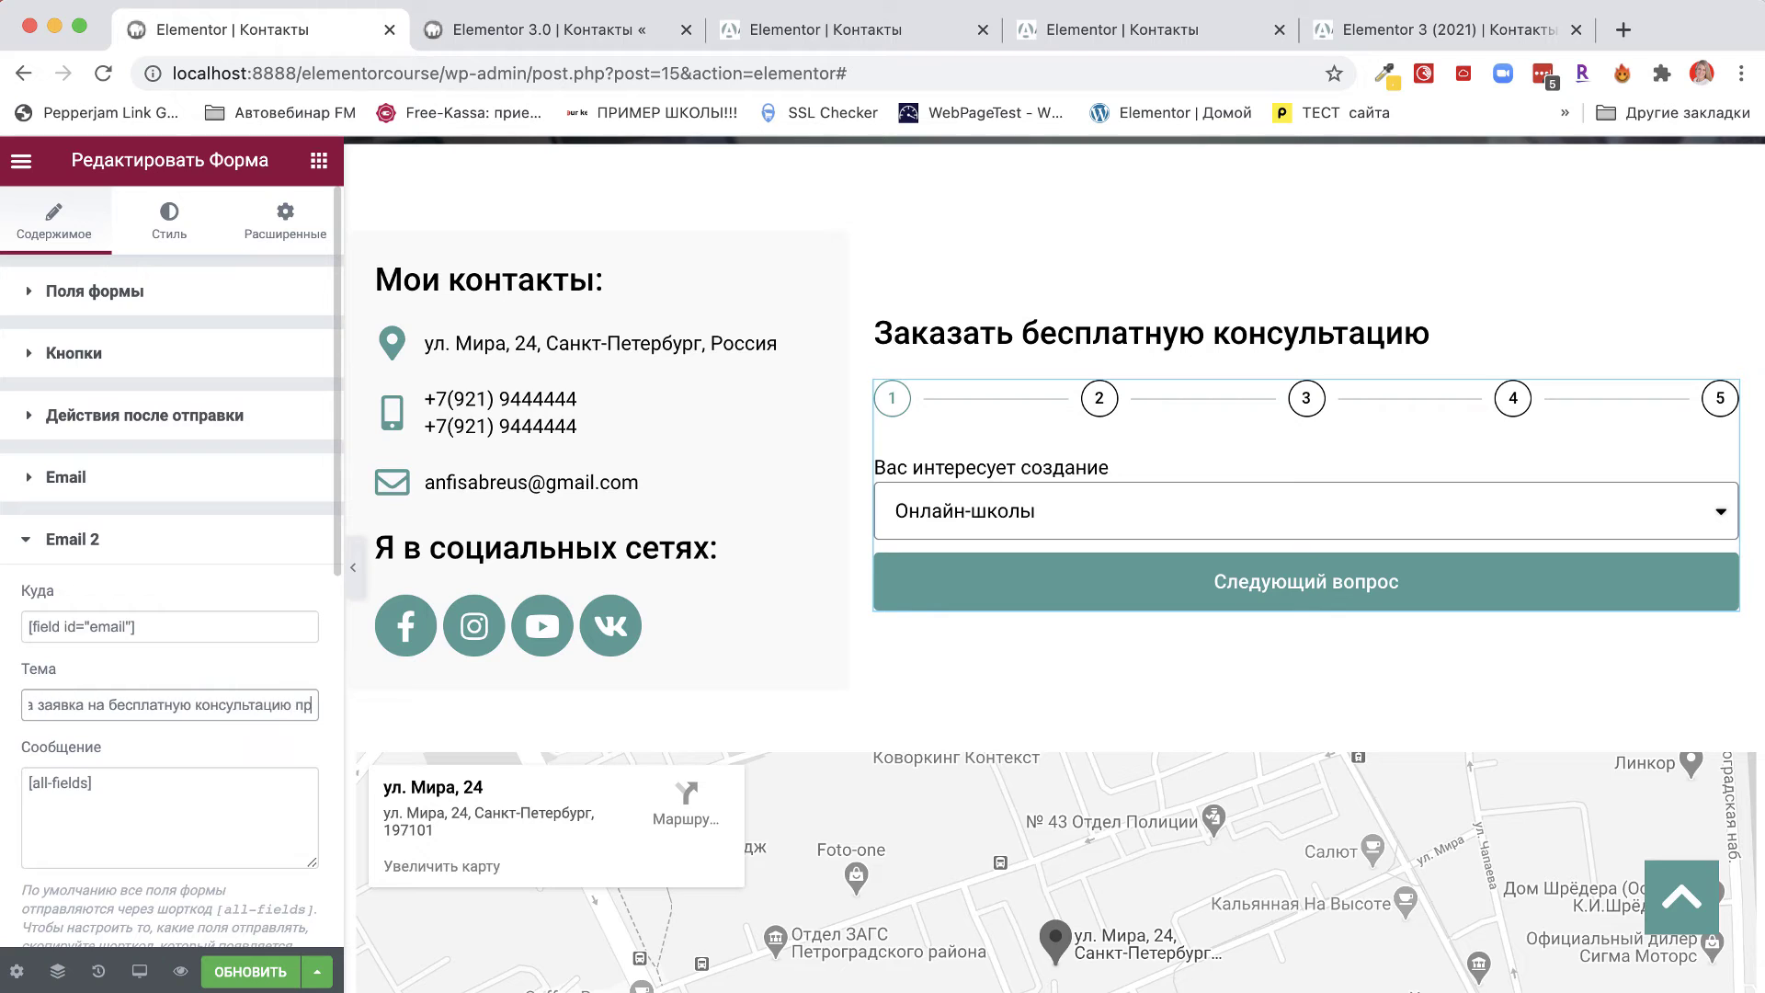
text(инята)
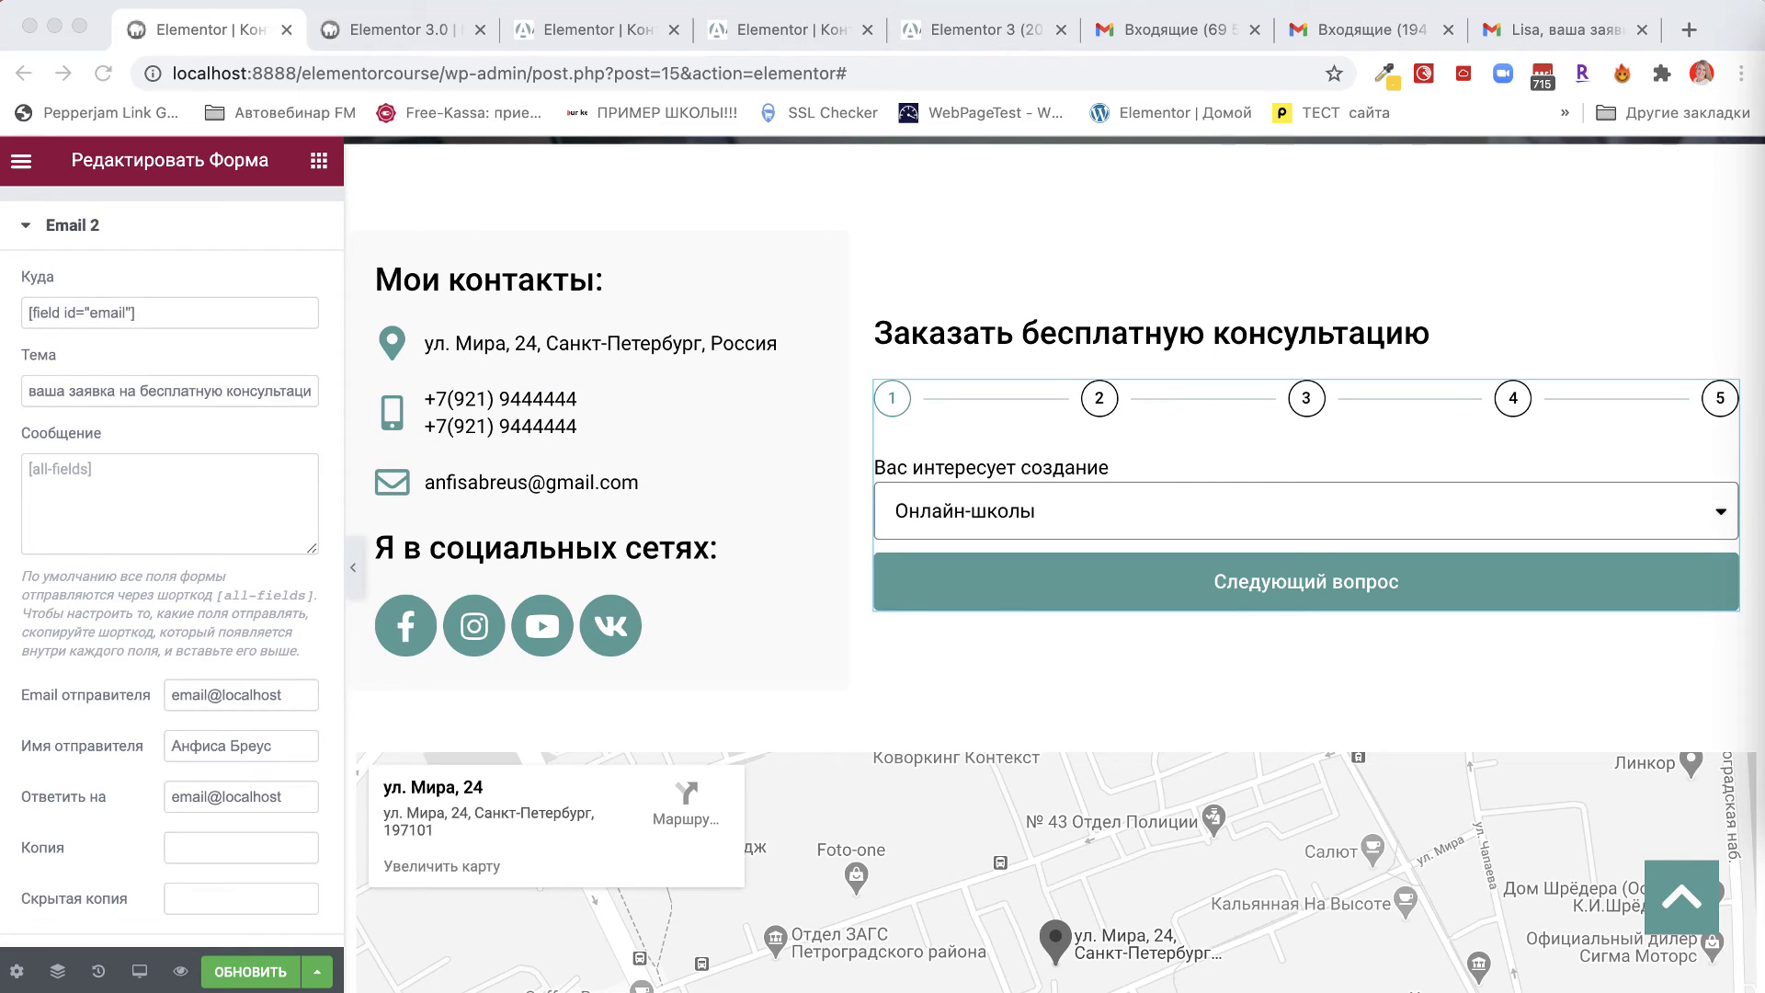
Paste the greeting into the Email 2 message and copy the Имя field's [field id="name"] shortcode.
click(117, 456)
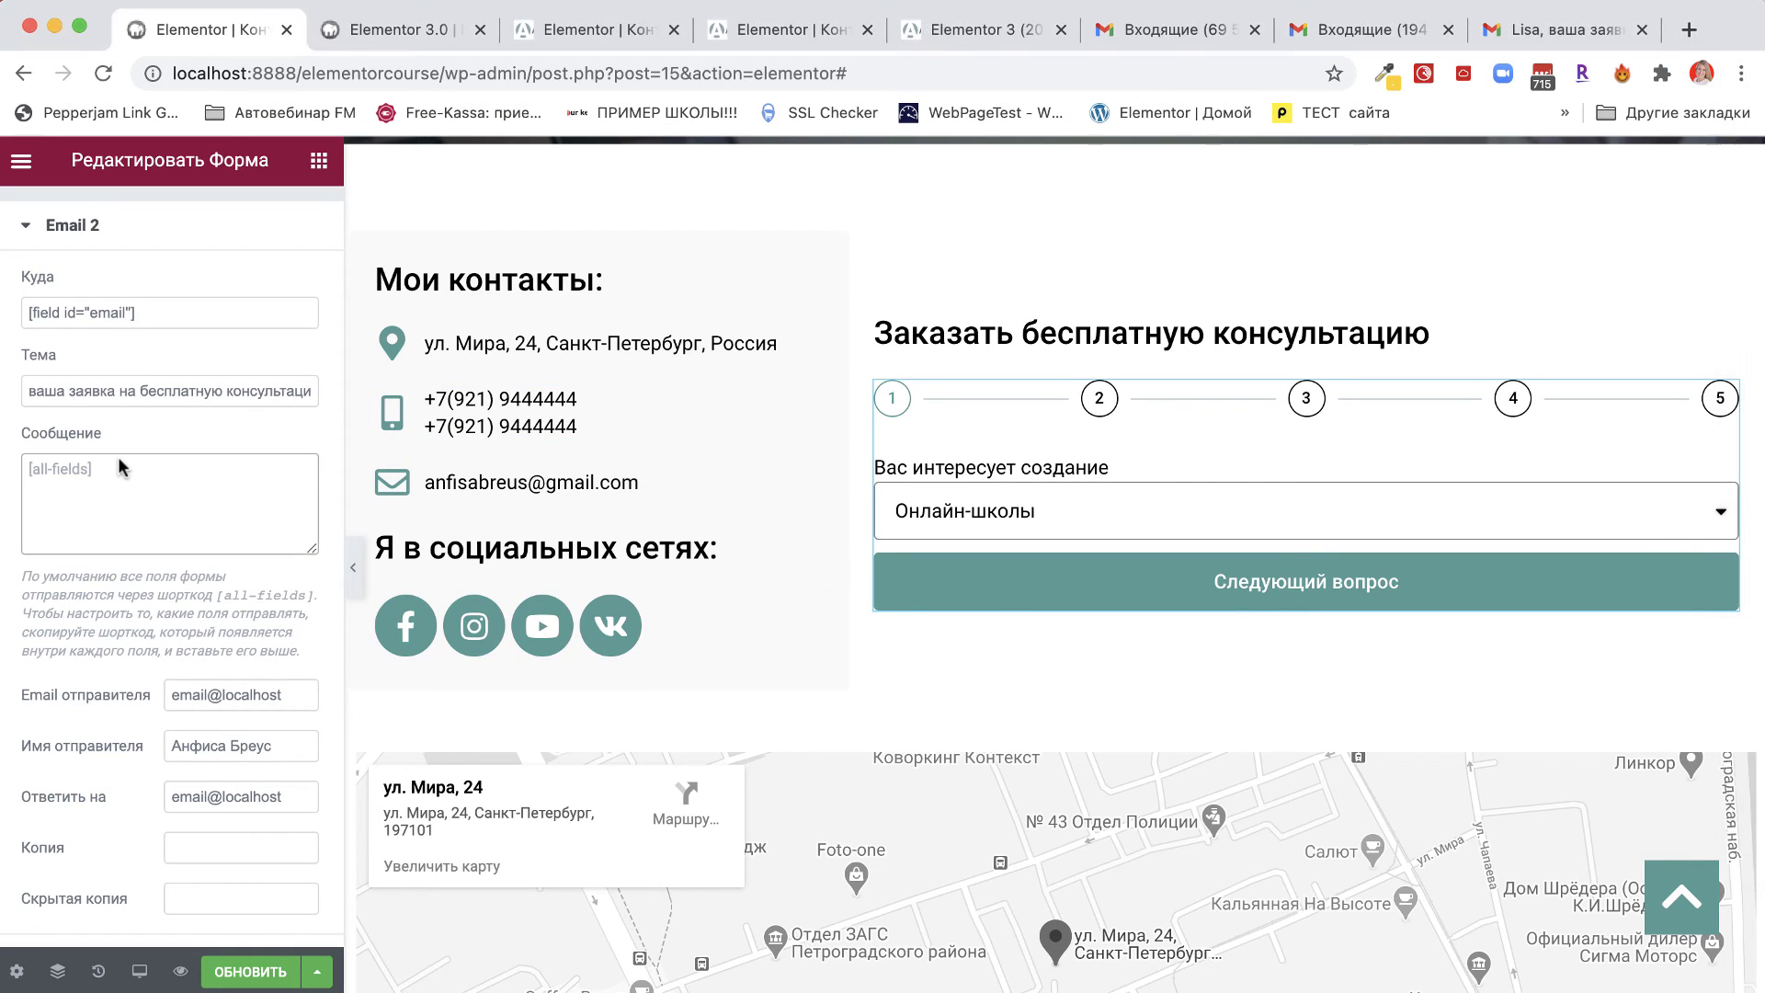
key(ctrl+v)
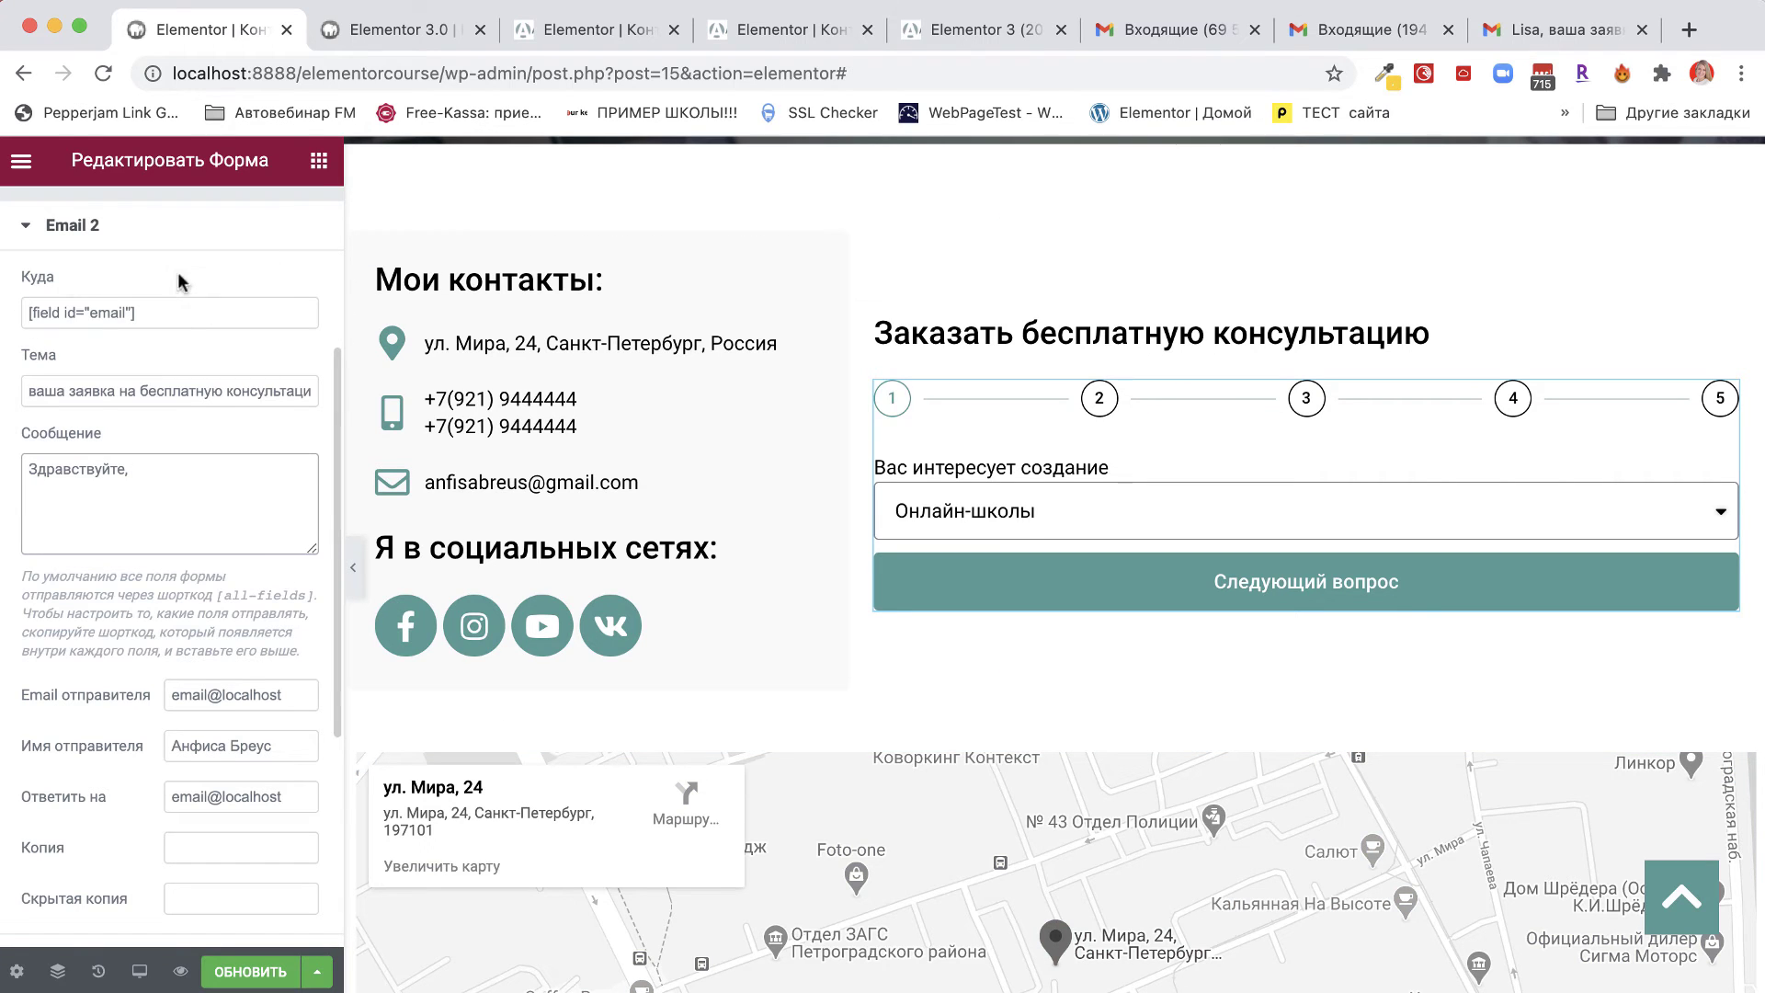
scroll(203, 404, up, 5)
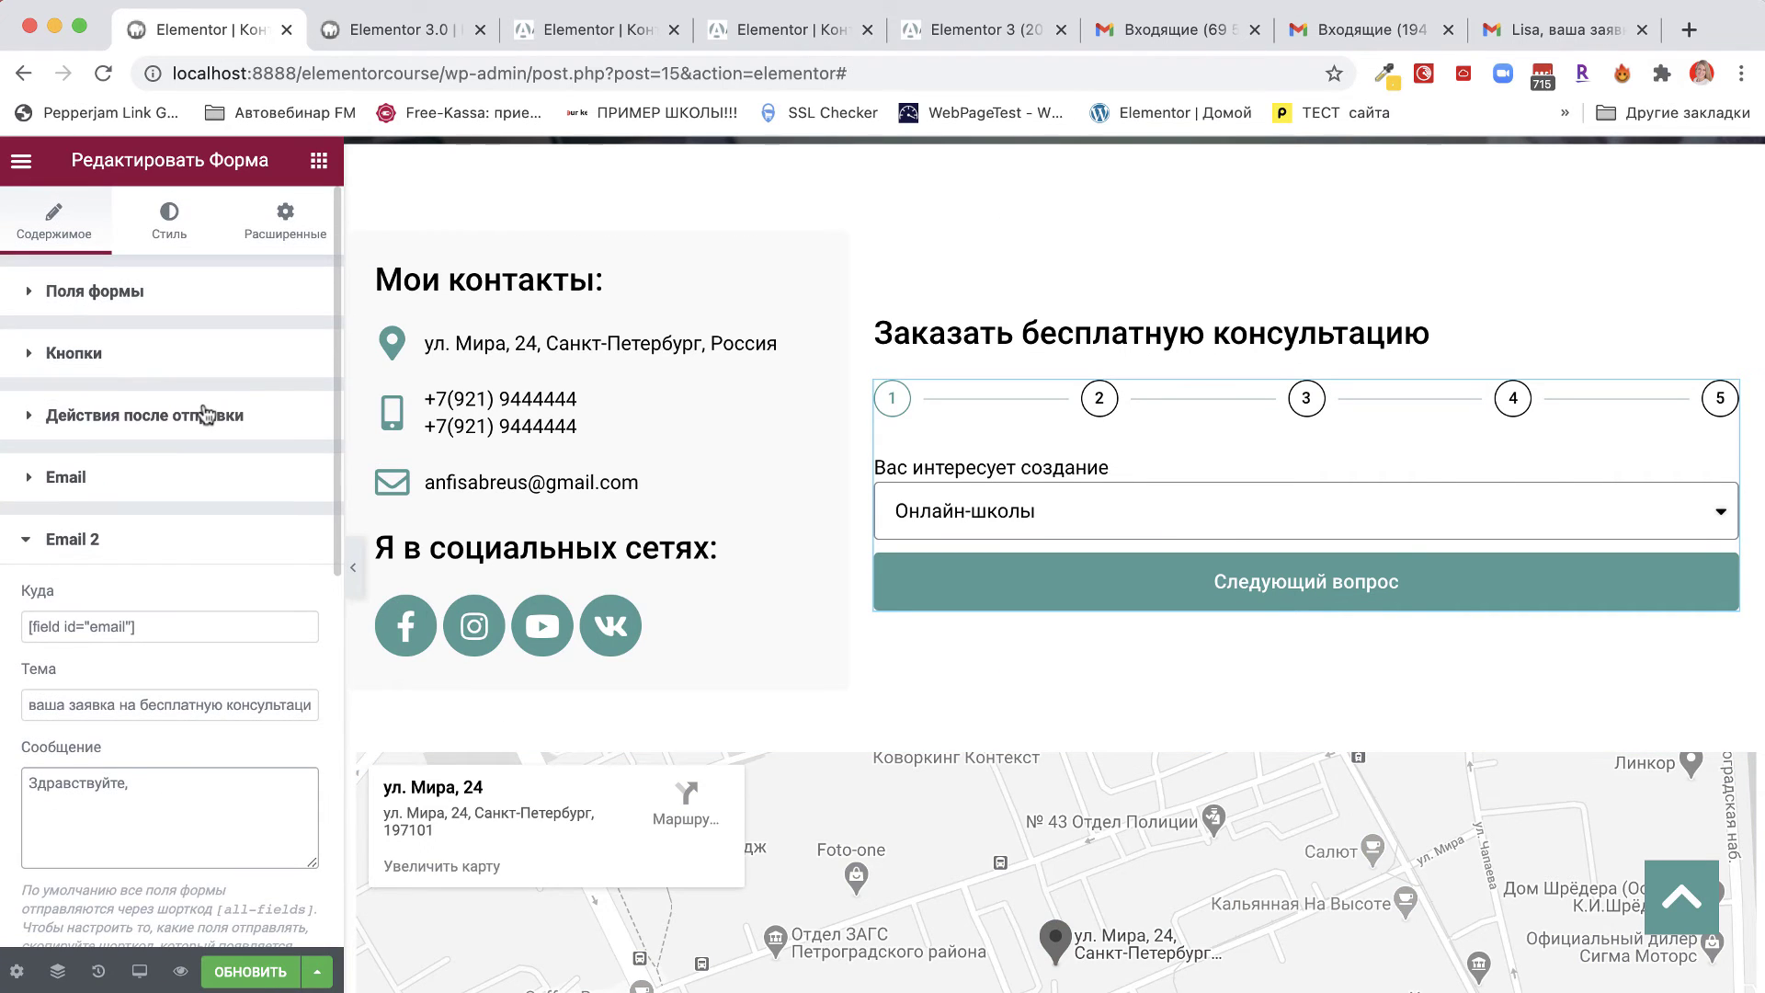
click(85, 293)
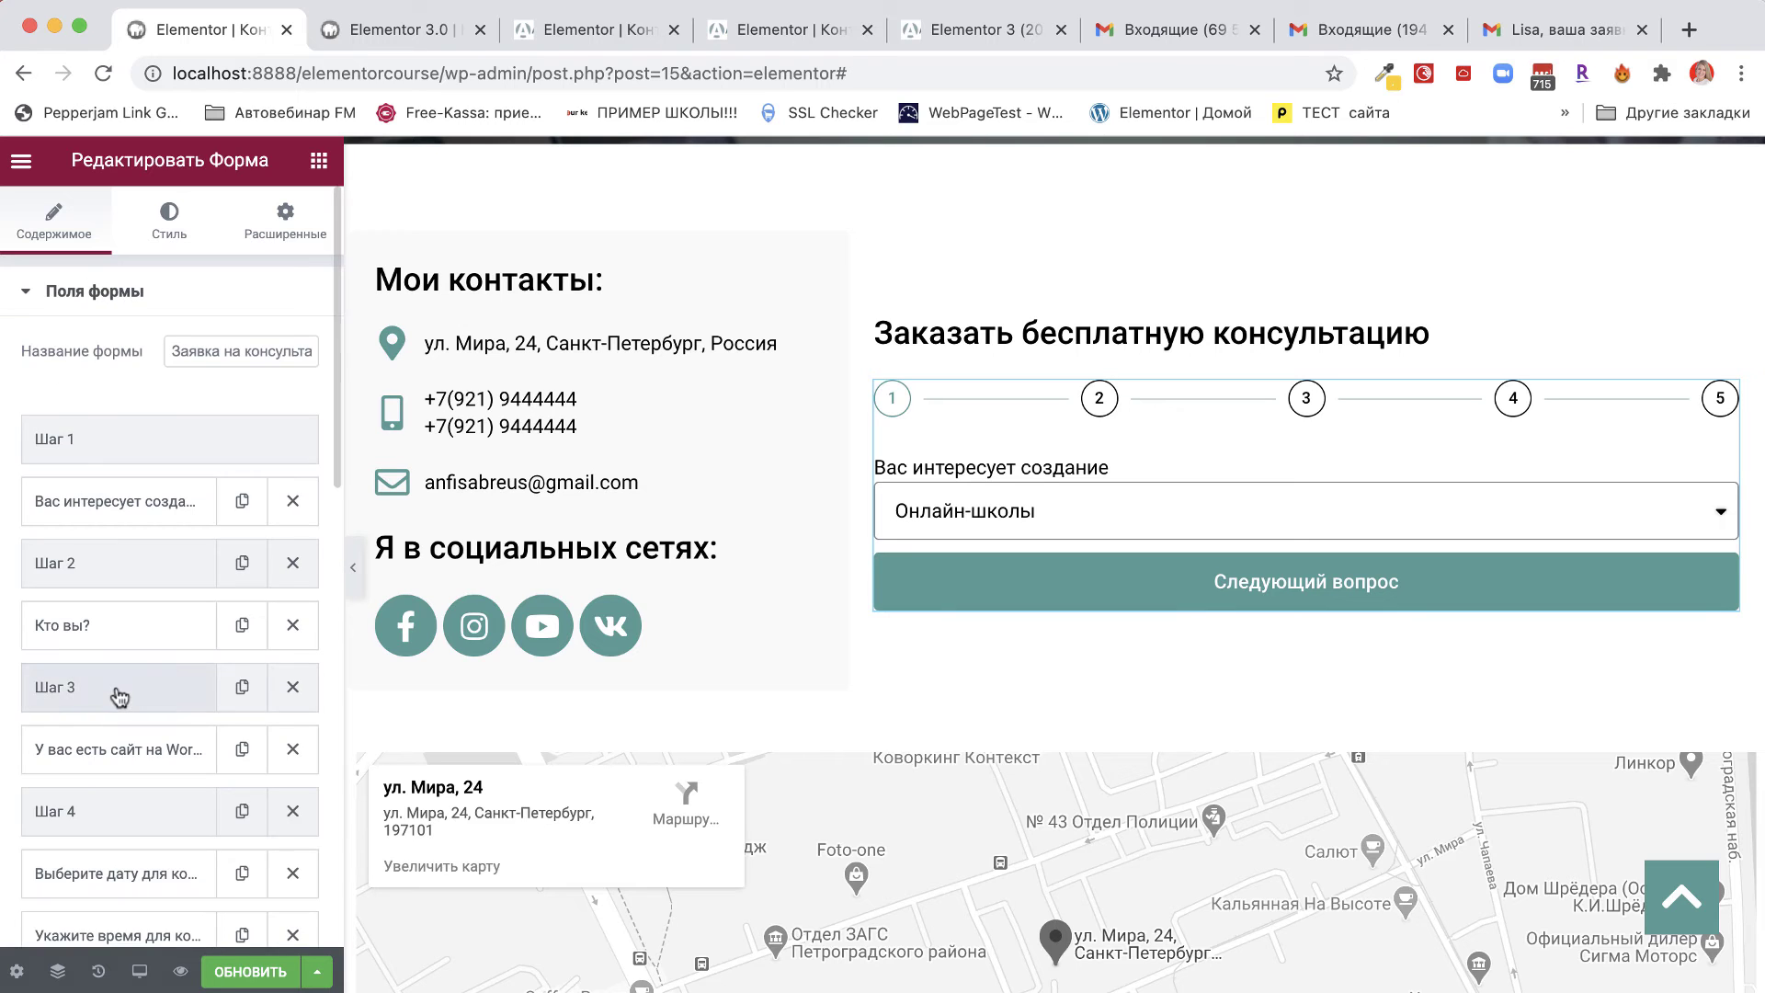
scroll(116, 686, down, 6)
scroll(119, 696, down, 1)
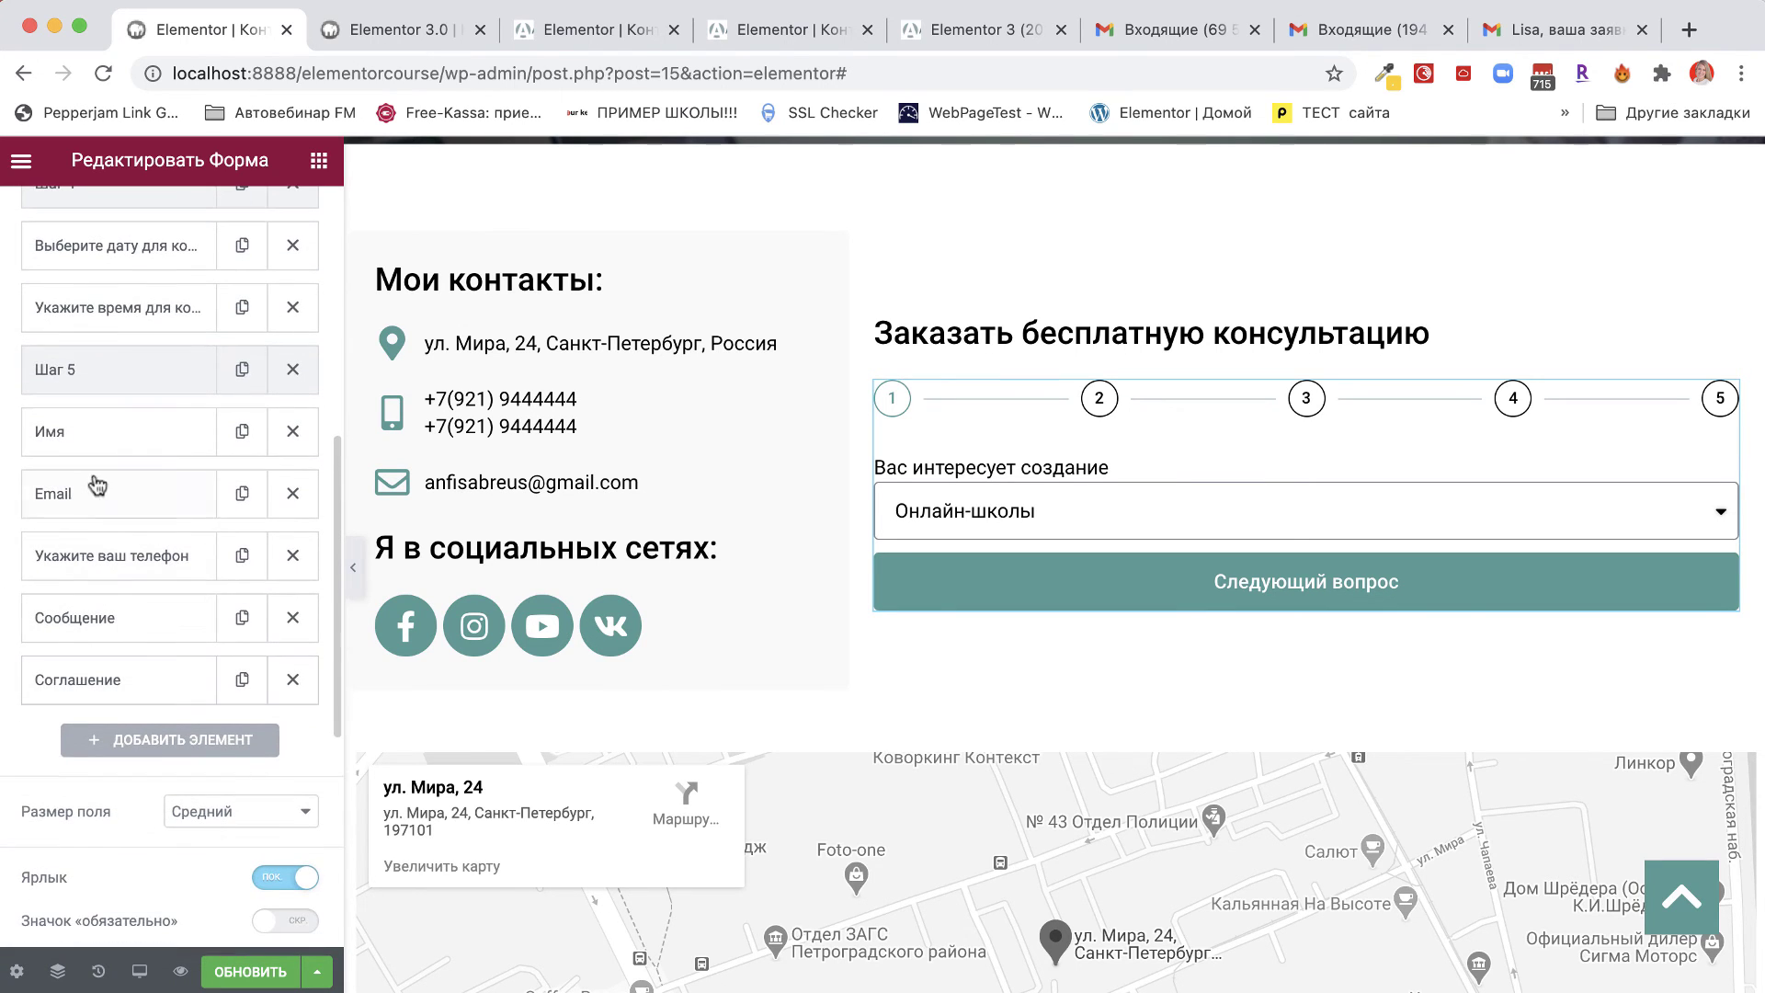
click(64, 442)
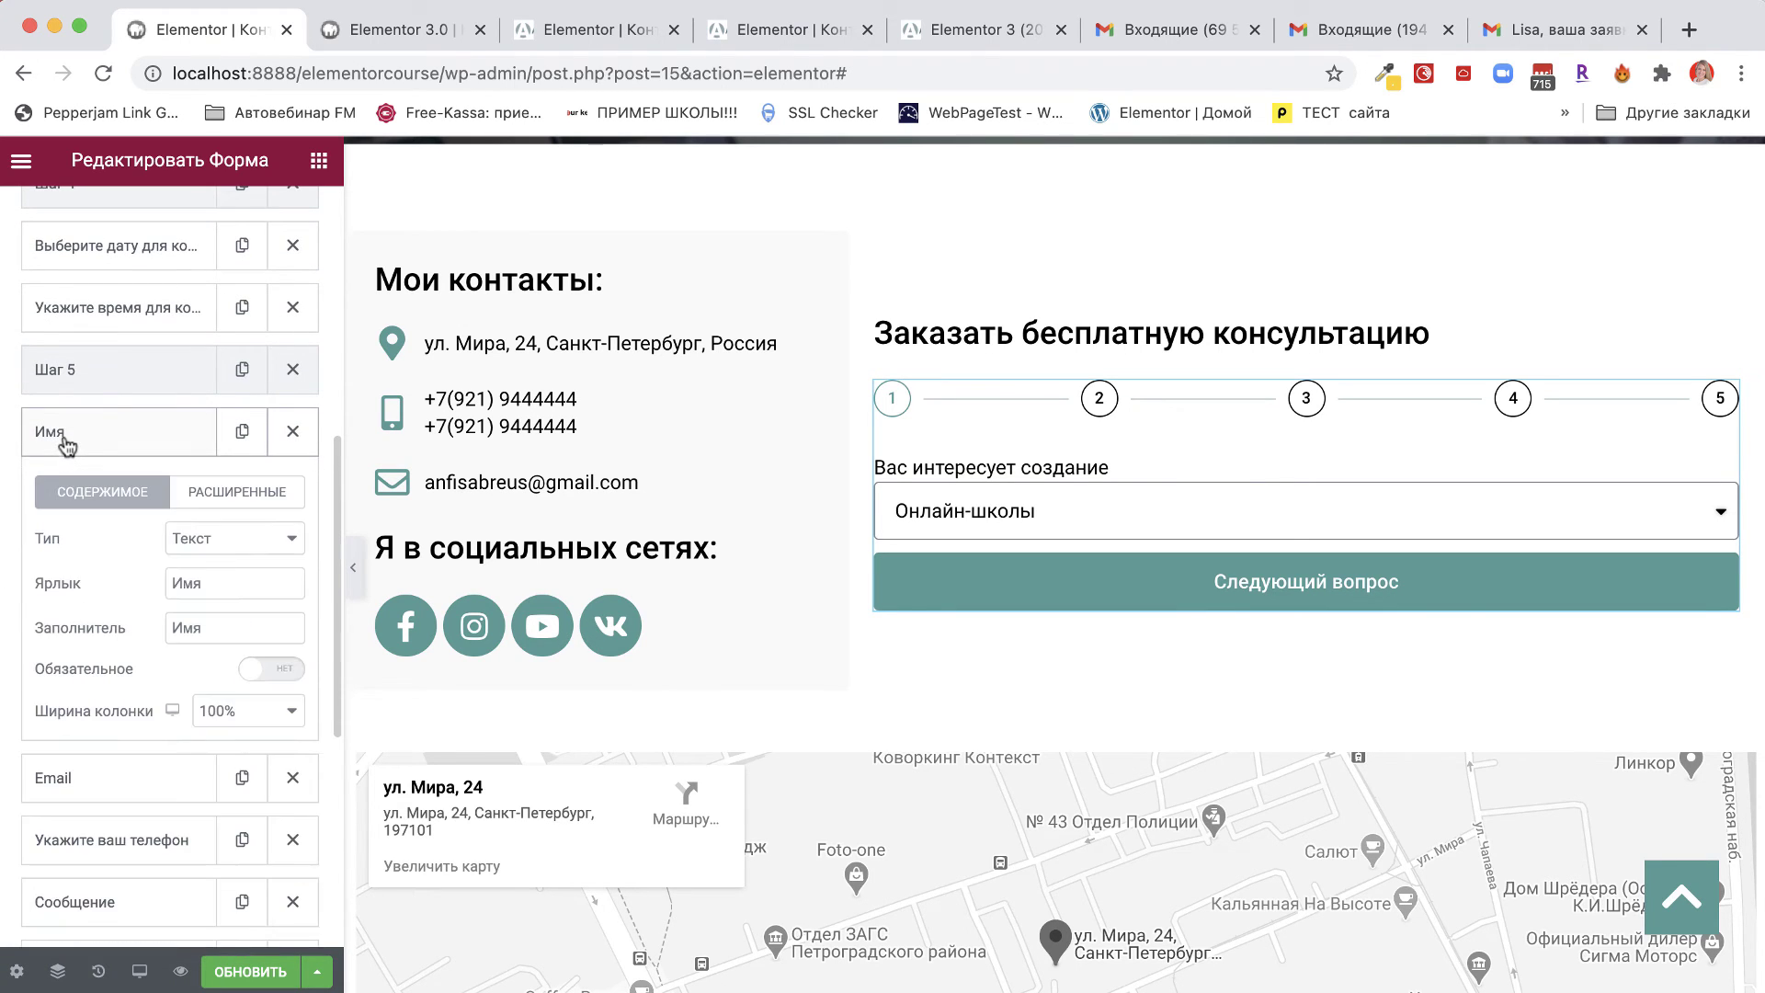
click(248, 490)
drag(278, 735, 112, 743)
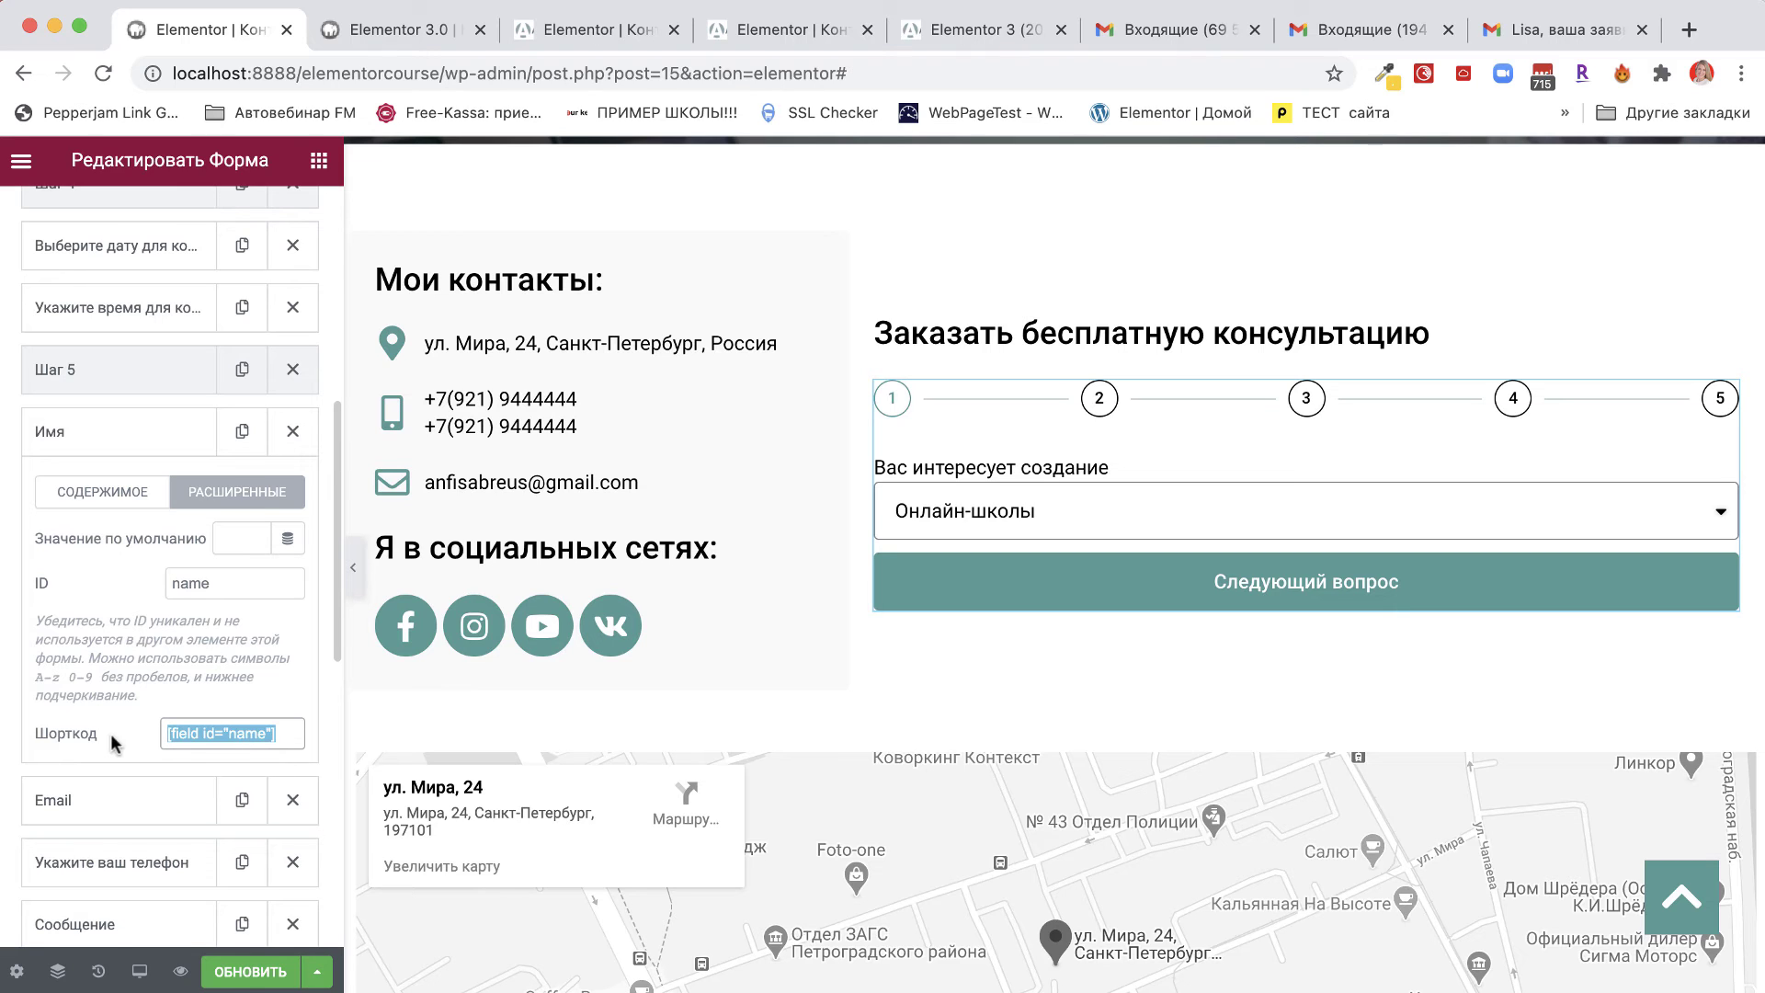
right_click(251, 735)
click(295, 787)
click(184, 818)
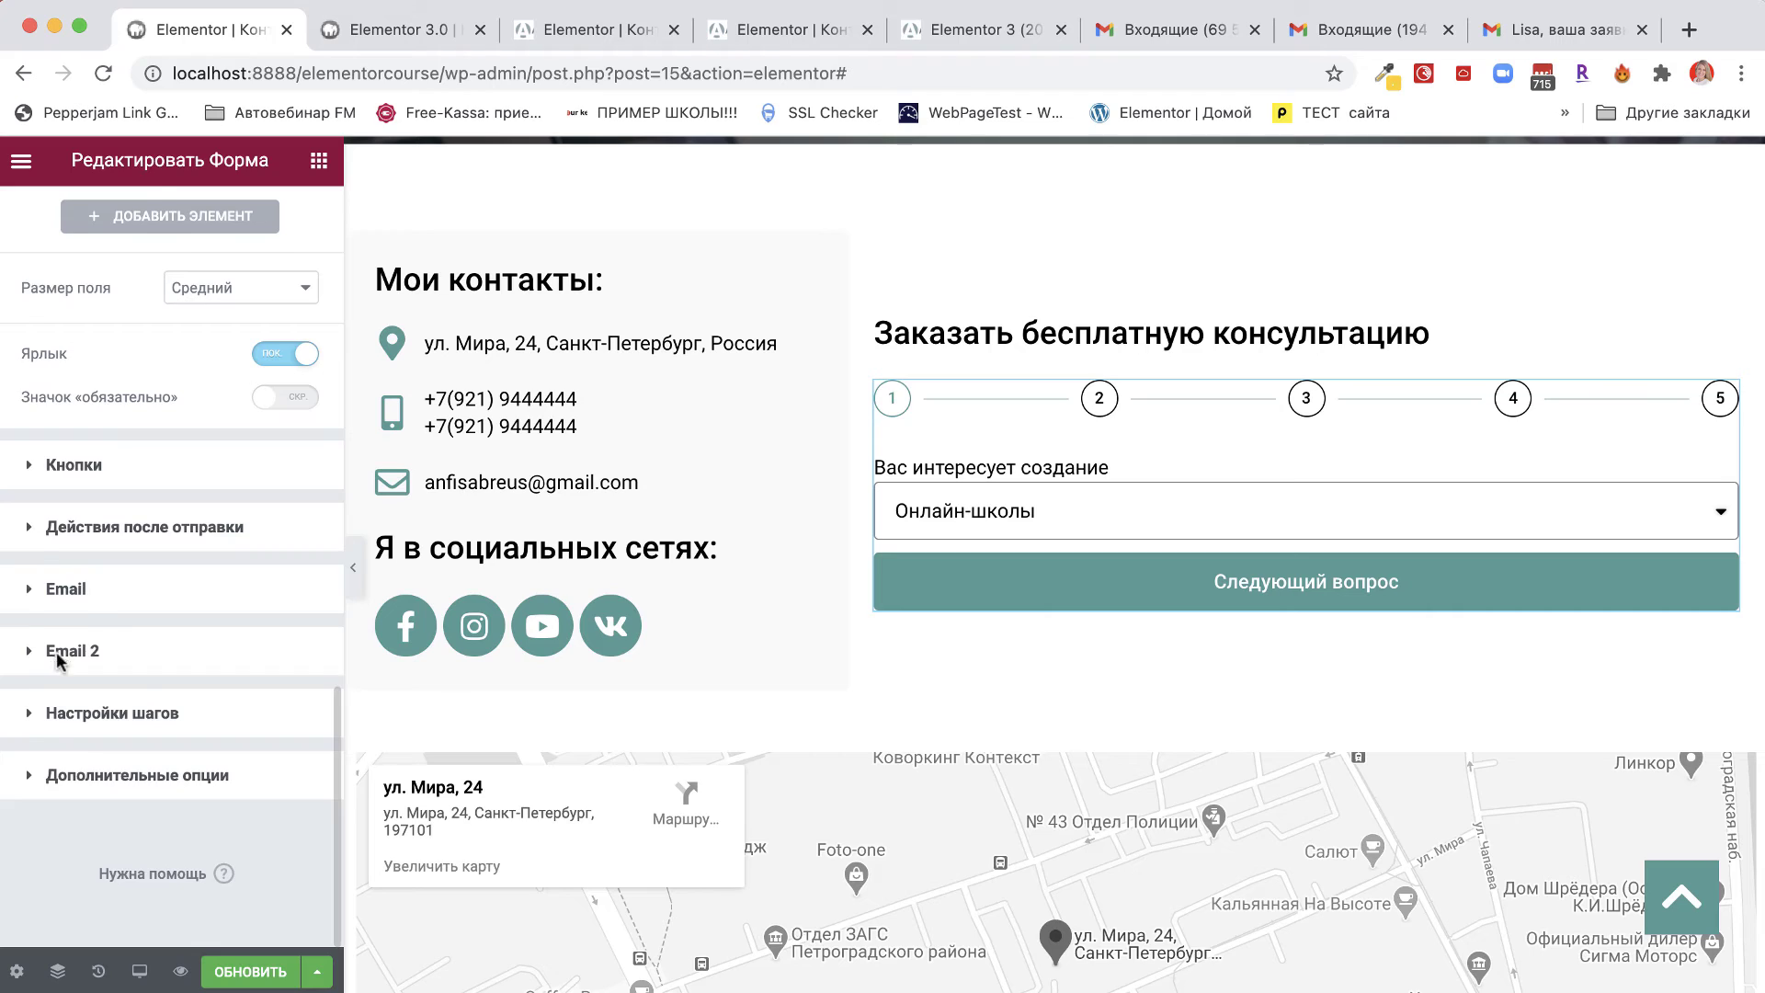
Insert [field id="name"] after Здравствуйте with '!', then paste the request-received sentence on a new line.
click(58, 653)
click(152, 781)
key(ctrl+v)
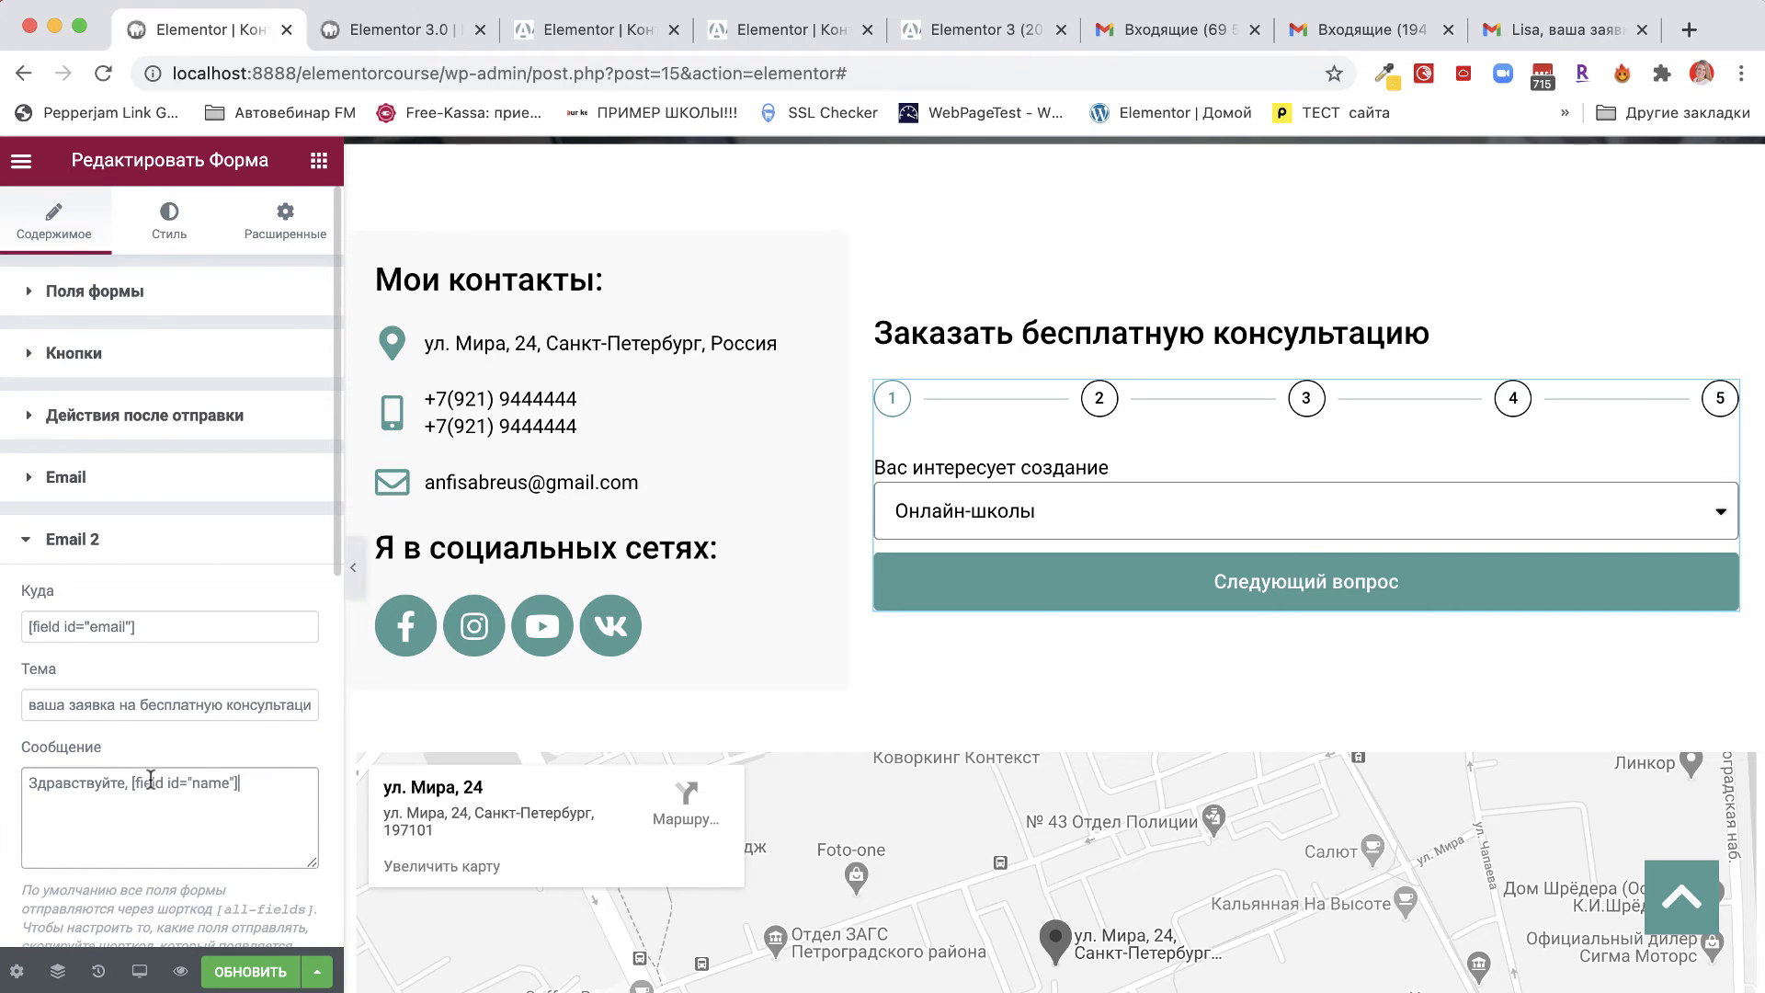
click(128, 786)
click(264, 777)
text(!)
key(Return)
key(ctrl+v)
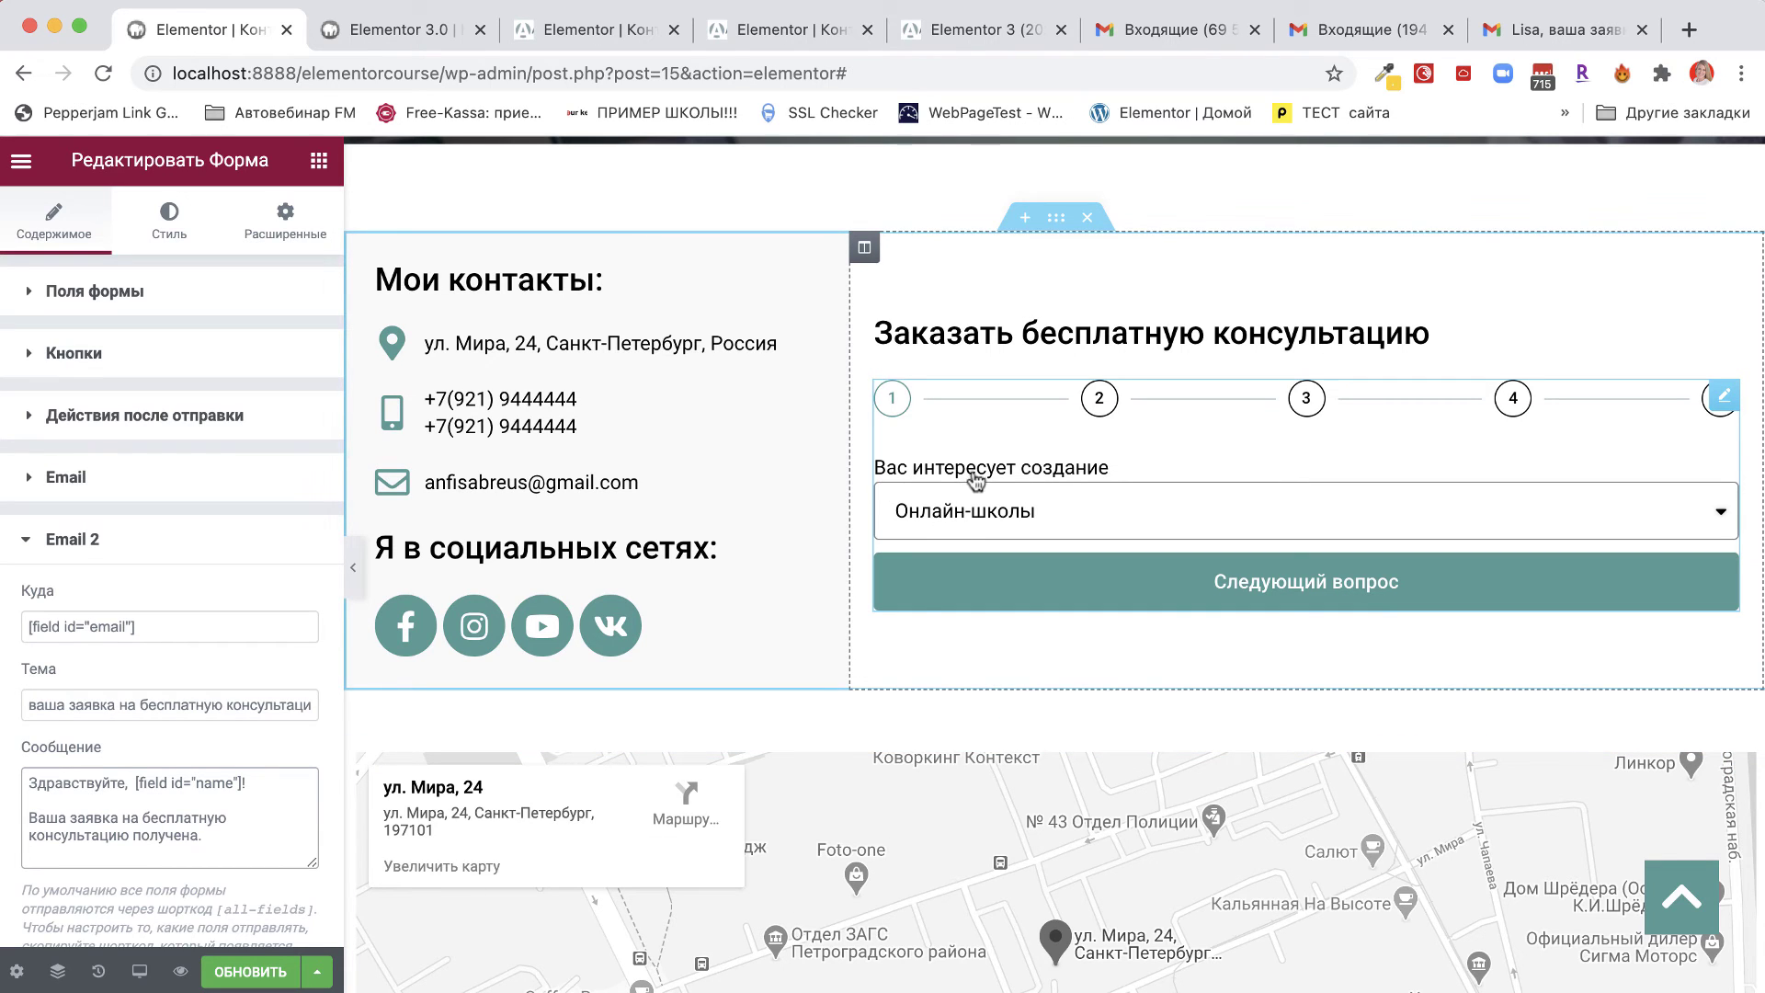
Add 'по созданию' before 'получена.' in the Email 2 message.
click(1039, 519)
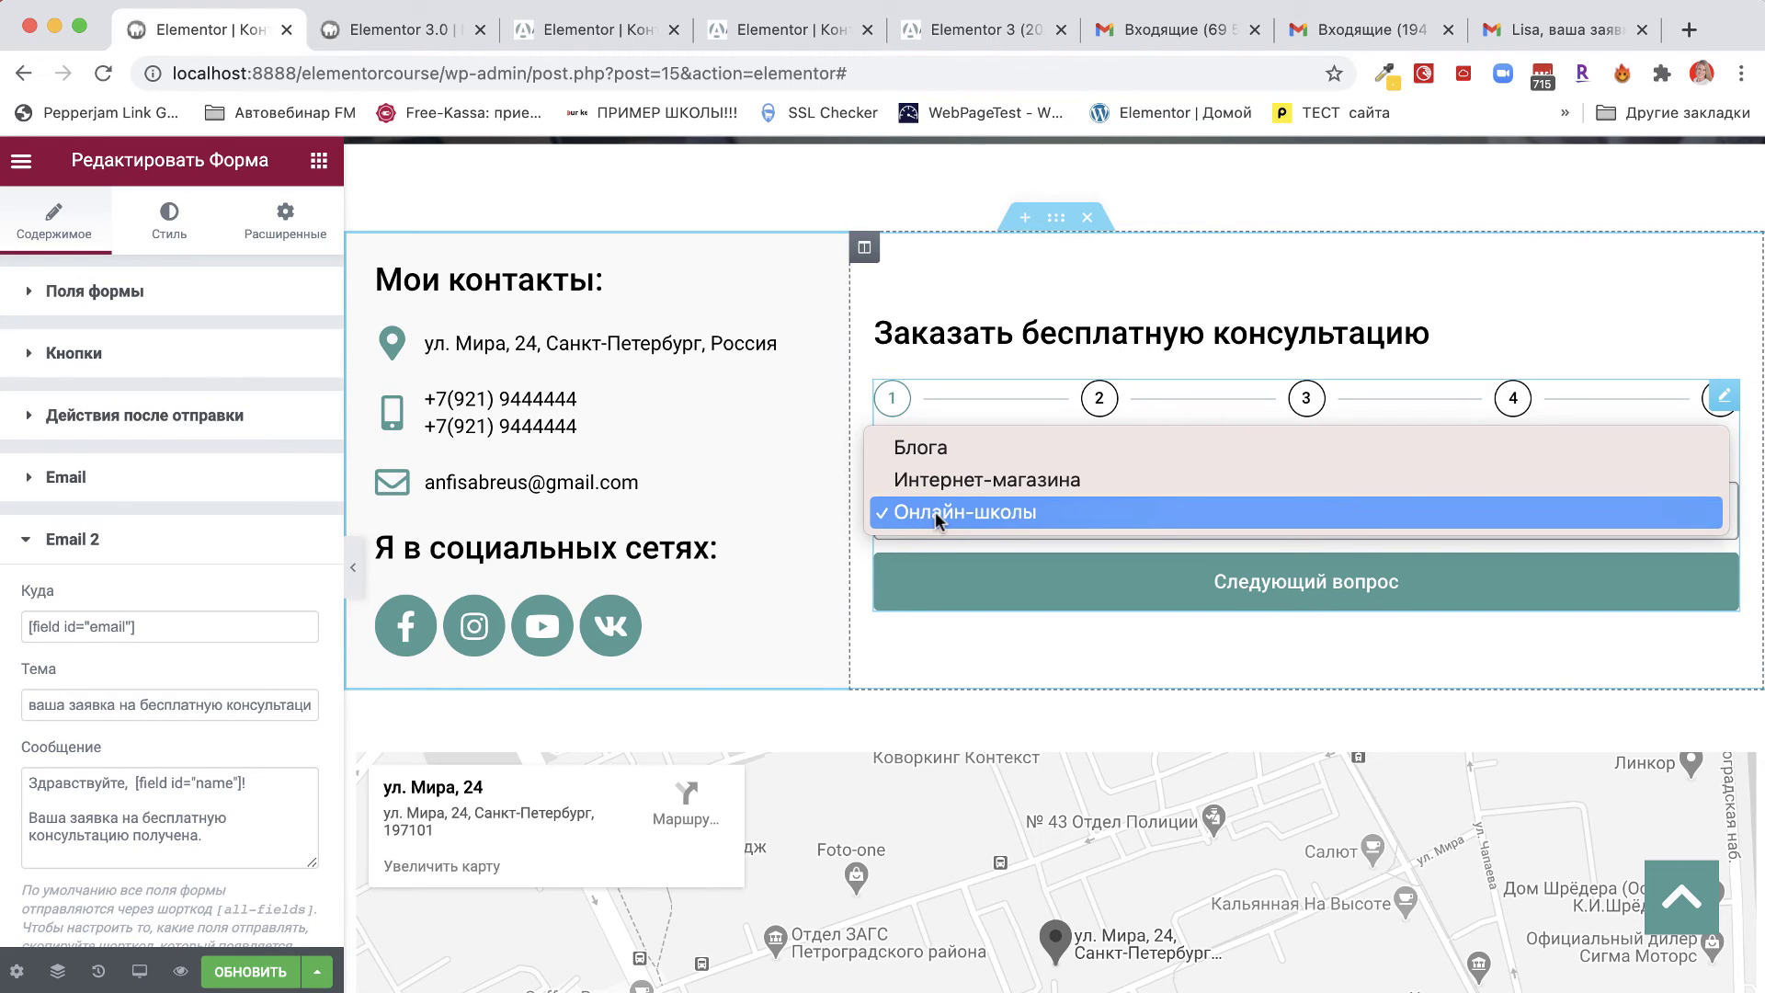
click(124, 818)
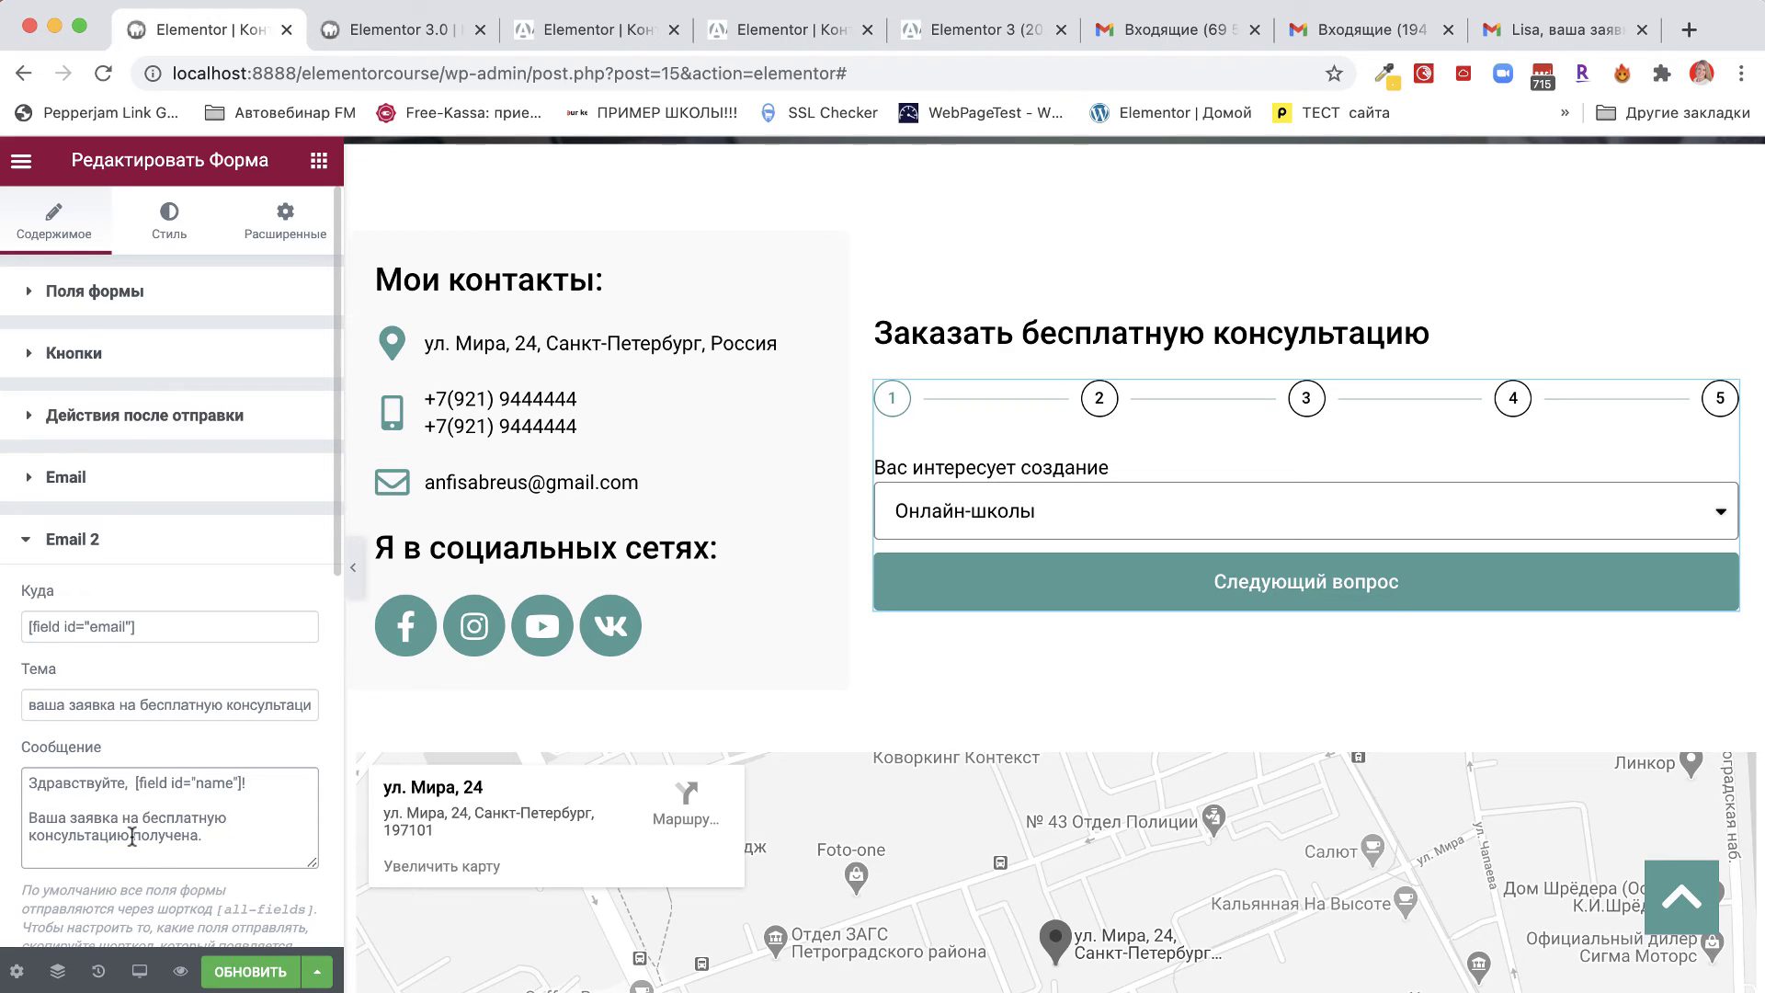
click(133, 837)
text(по во)
key(BackSpace)
key(BackSpace)
text(созданию)
Paste the Вас интересует создание shortcode [field id="field_682ad85"] between созданию and получена.
click(96, 292)
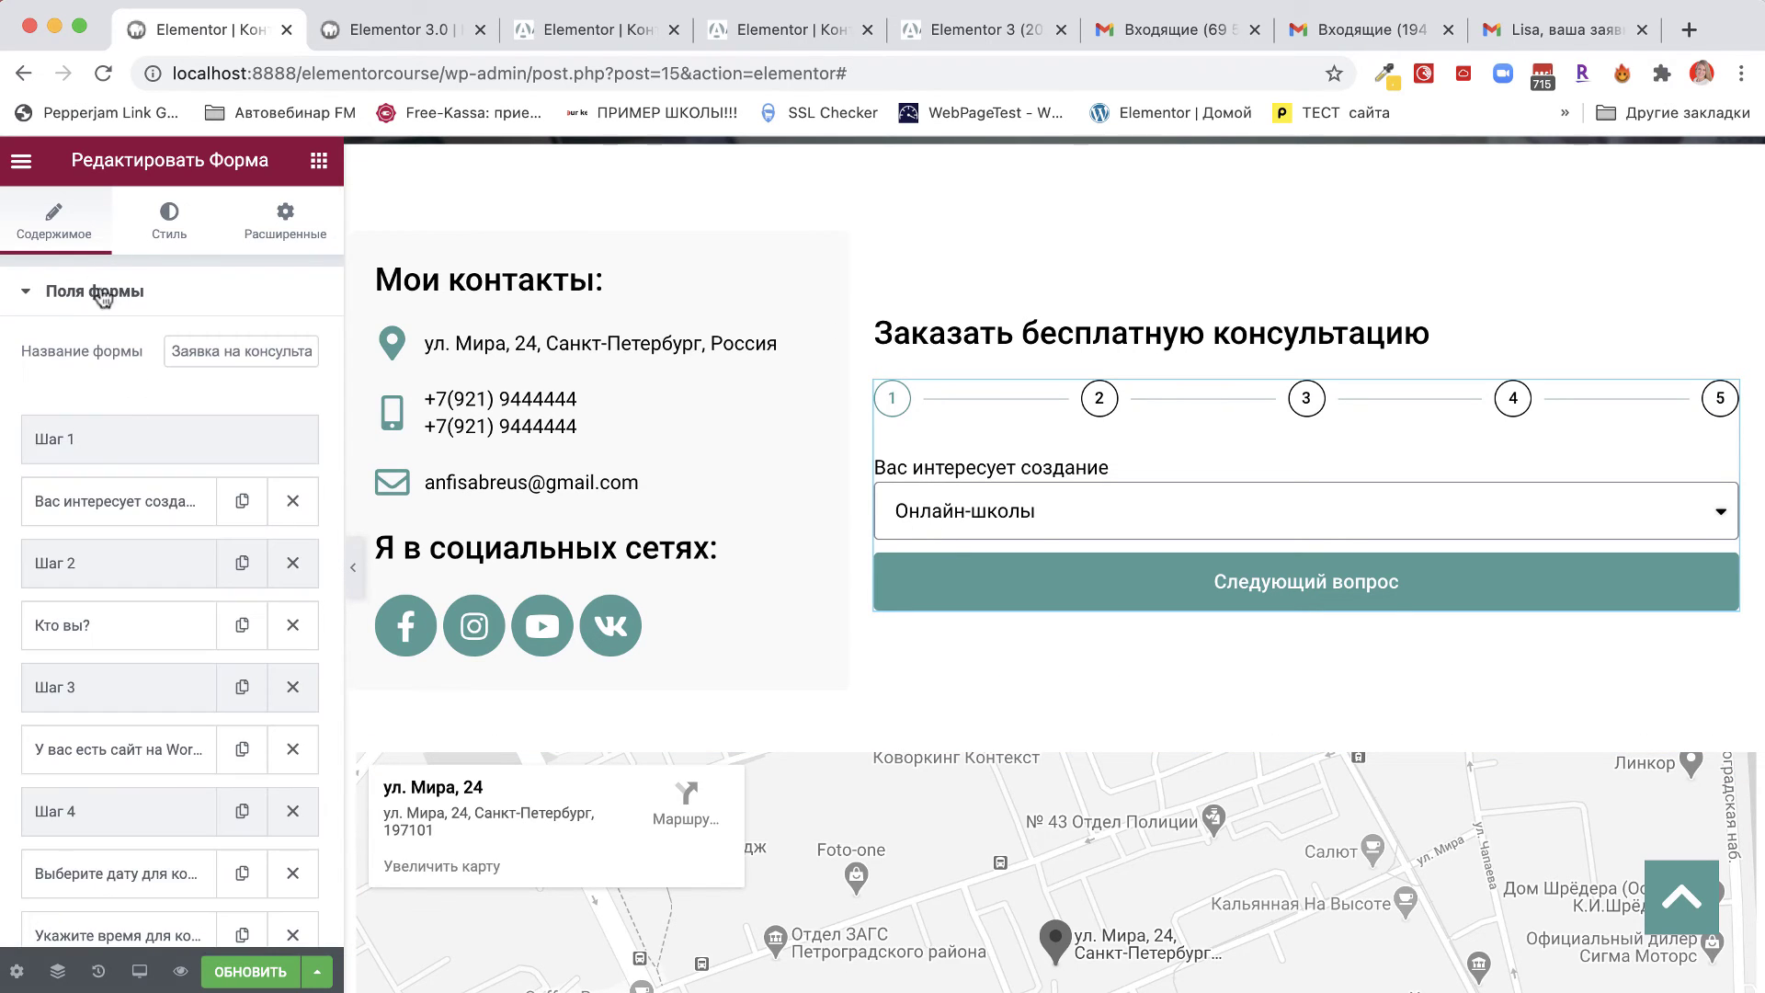
click(83, 510)
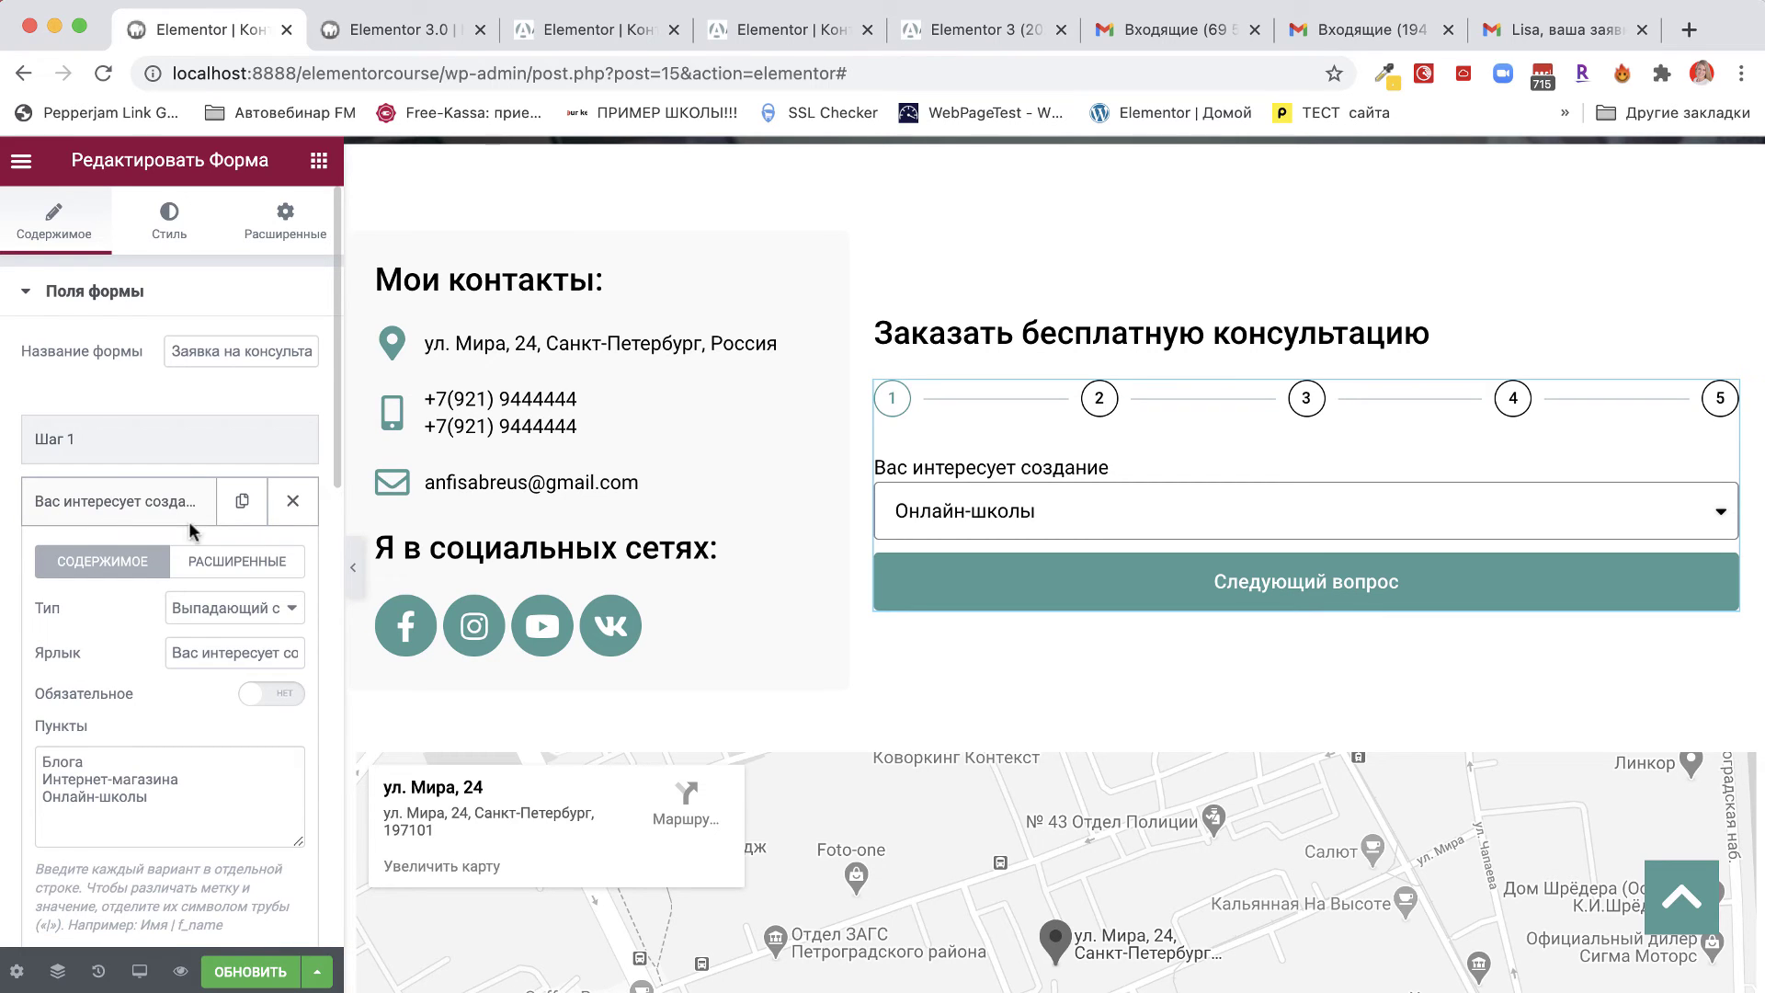
click(219, 567)
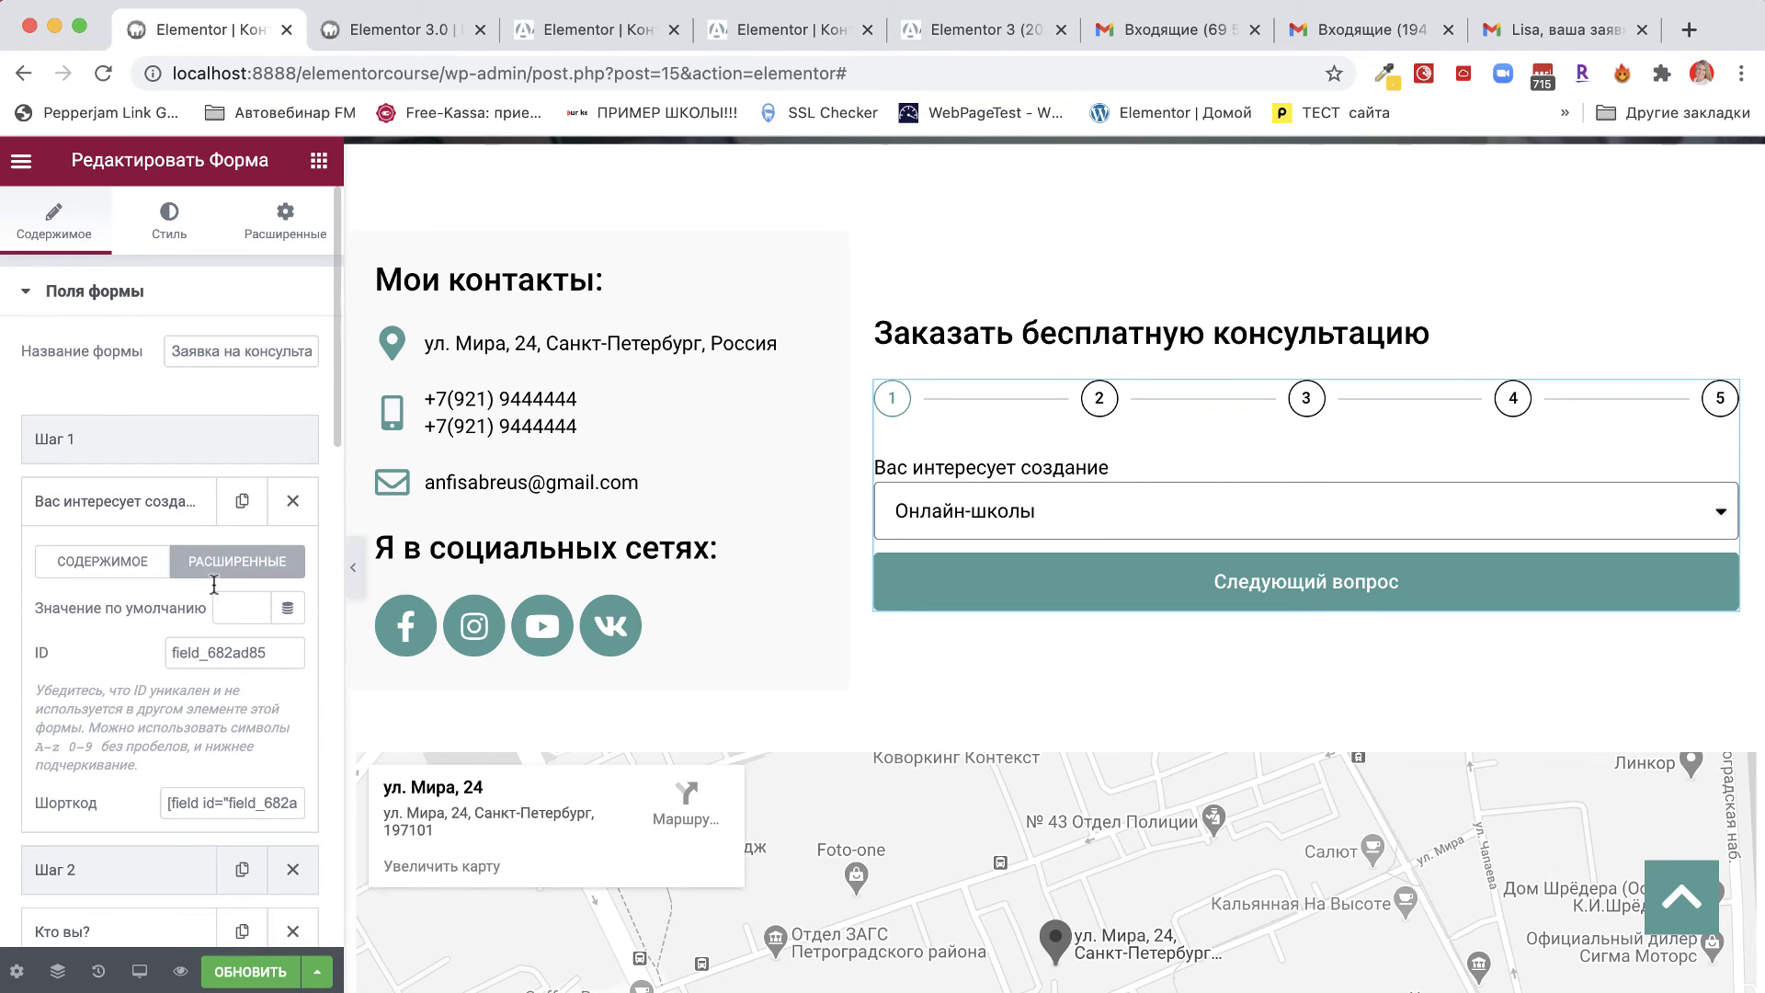
drag(169, 809, 315, 809)
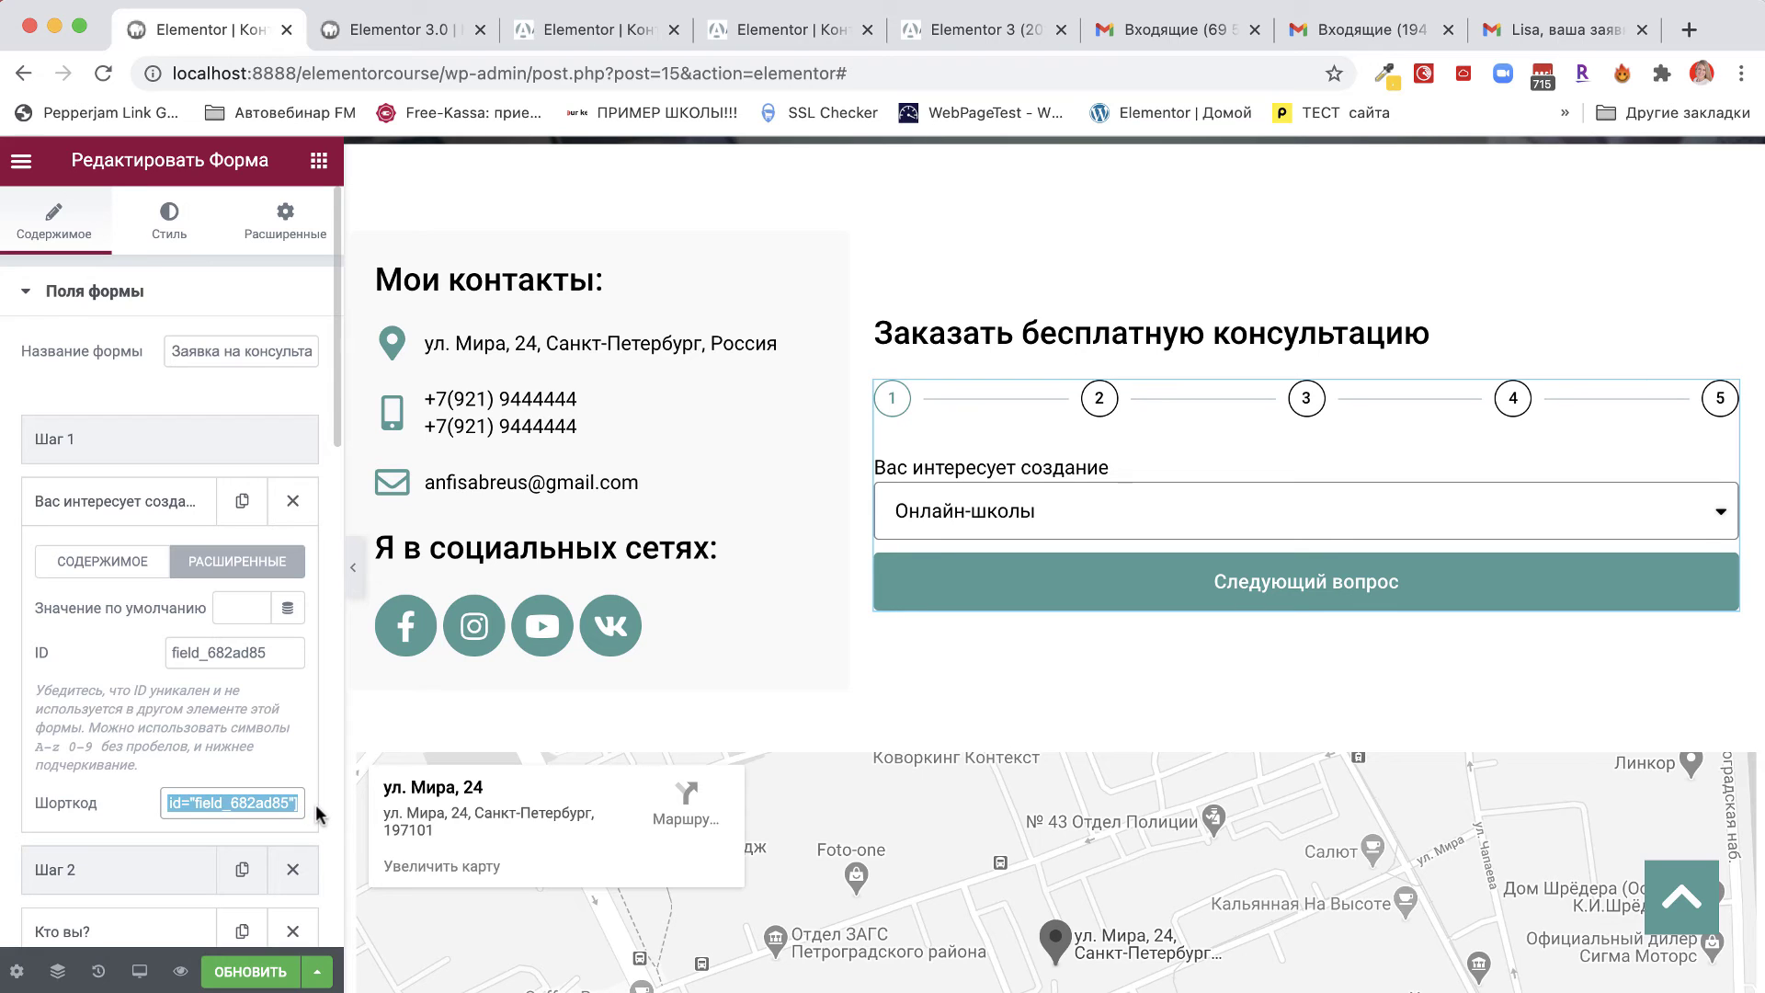
scroll(150, 834, down, 15)
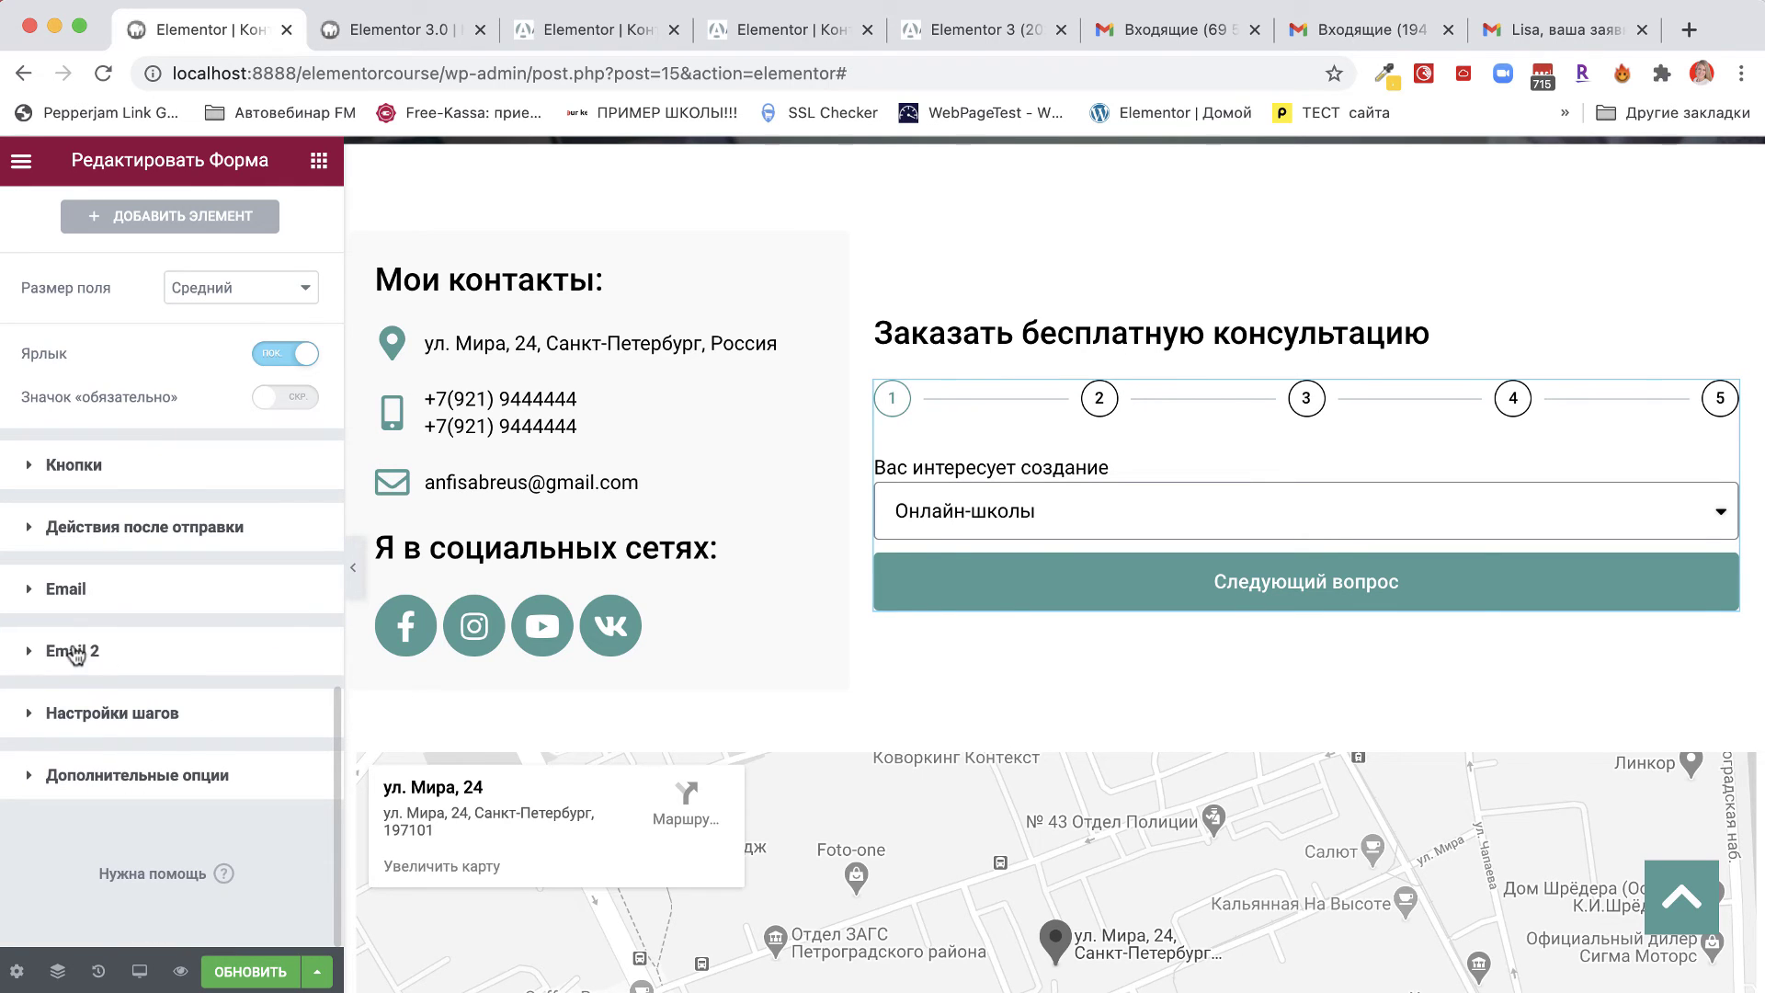
click(74, 650)
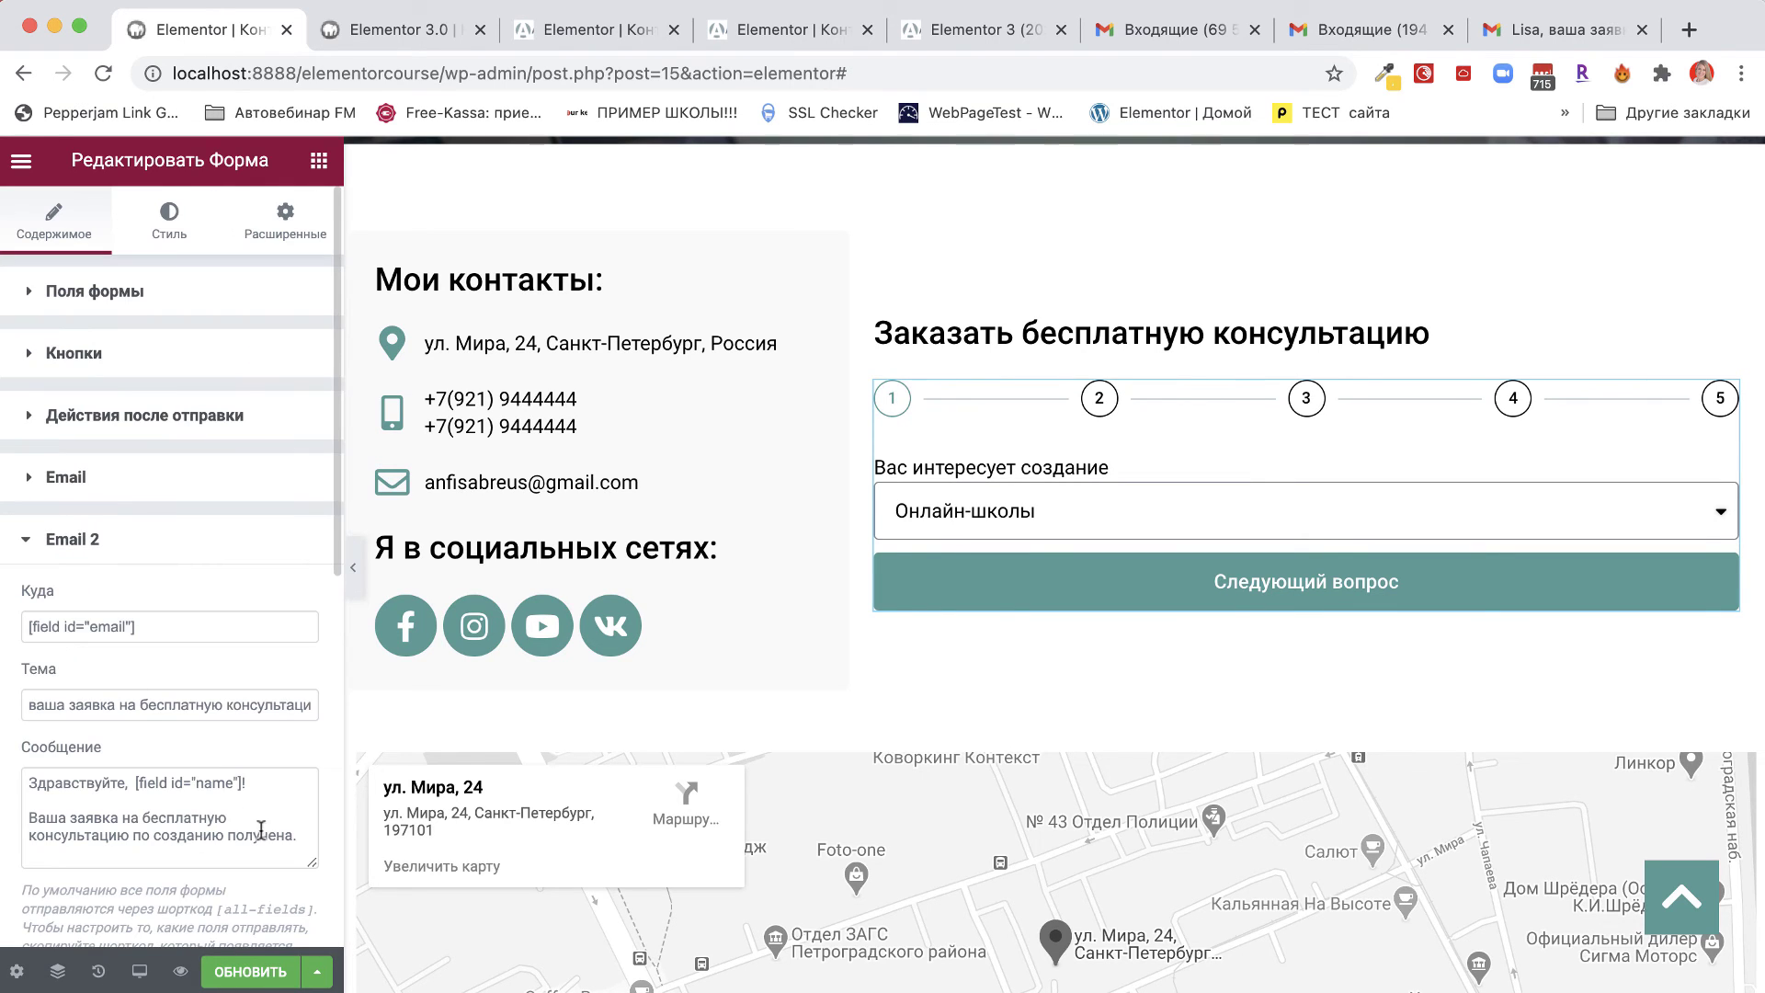
click(226, 838)
key(super+v)
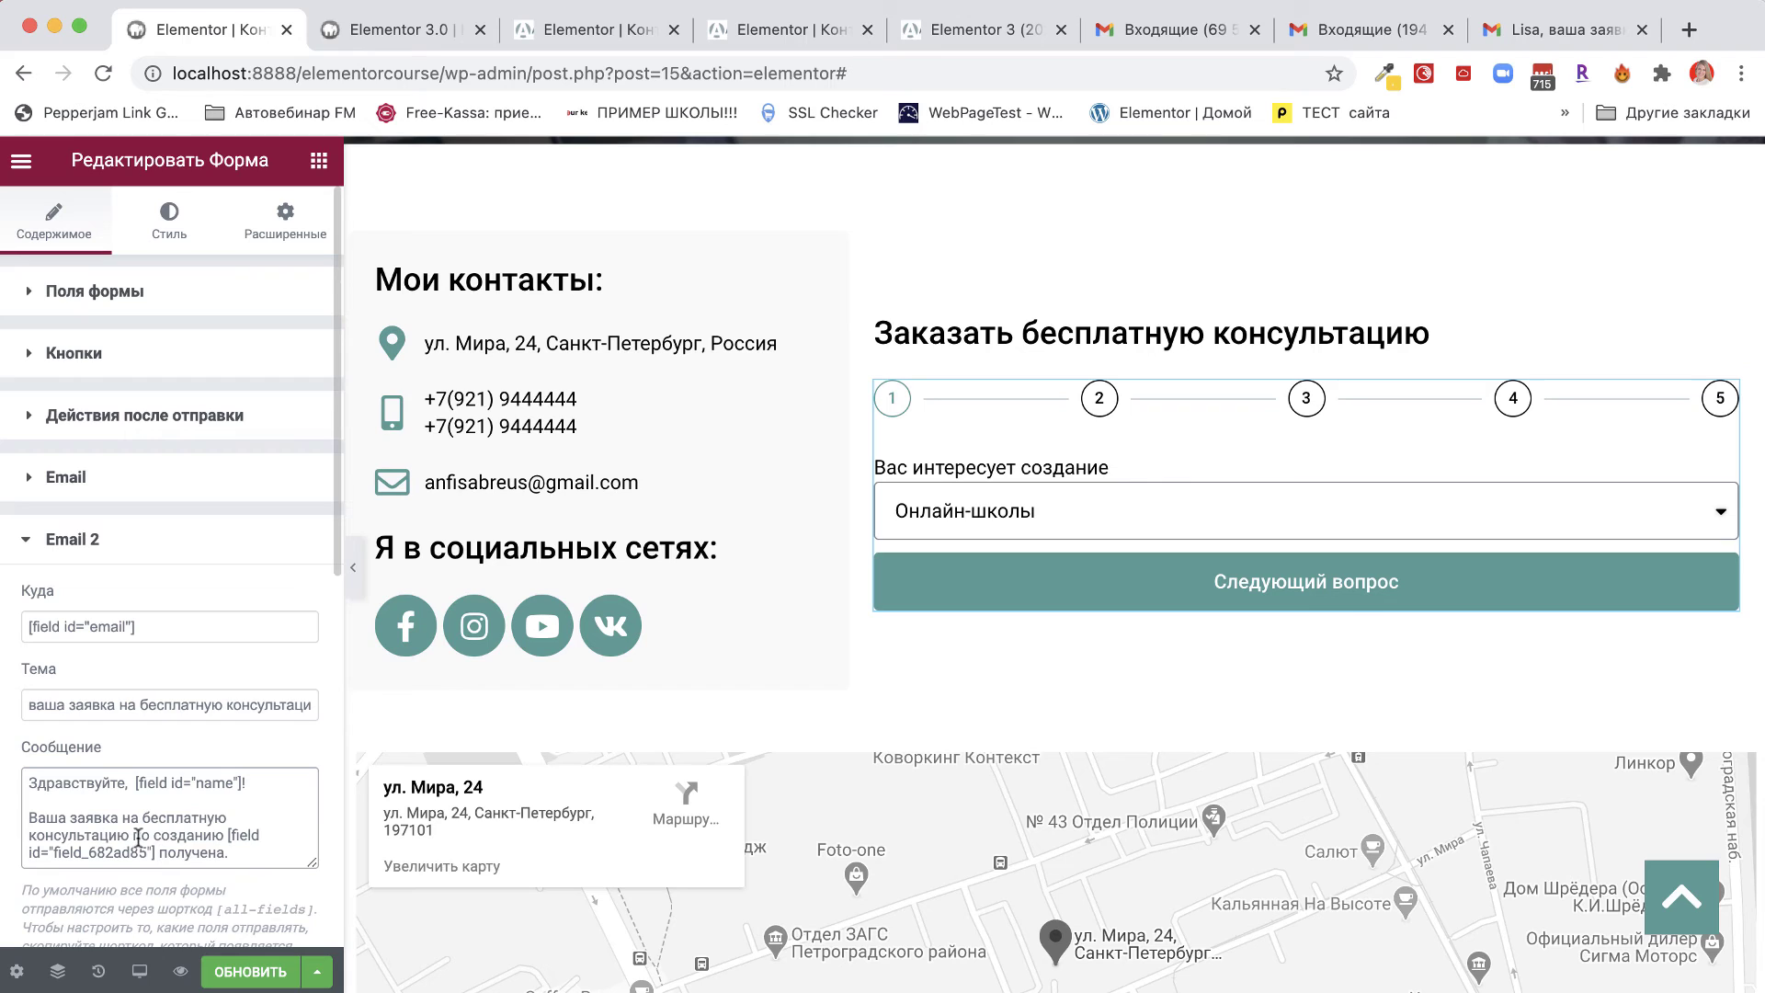
Wrap the [field id="field_682ad85"] shortcode in double quotes.
click(226, 838)
text(")
click(156, 849)
text(")
key(BackSpace)
key(Left)
text(")
click(950, 501)
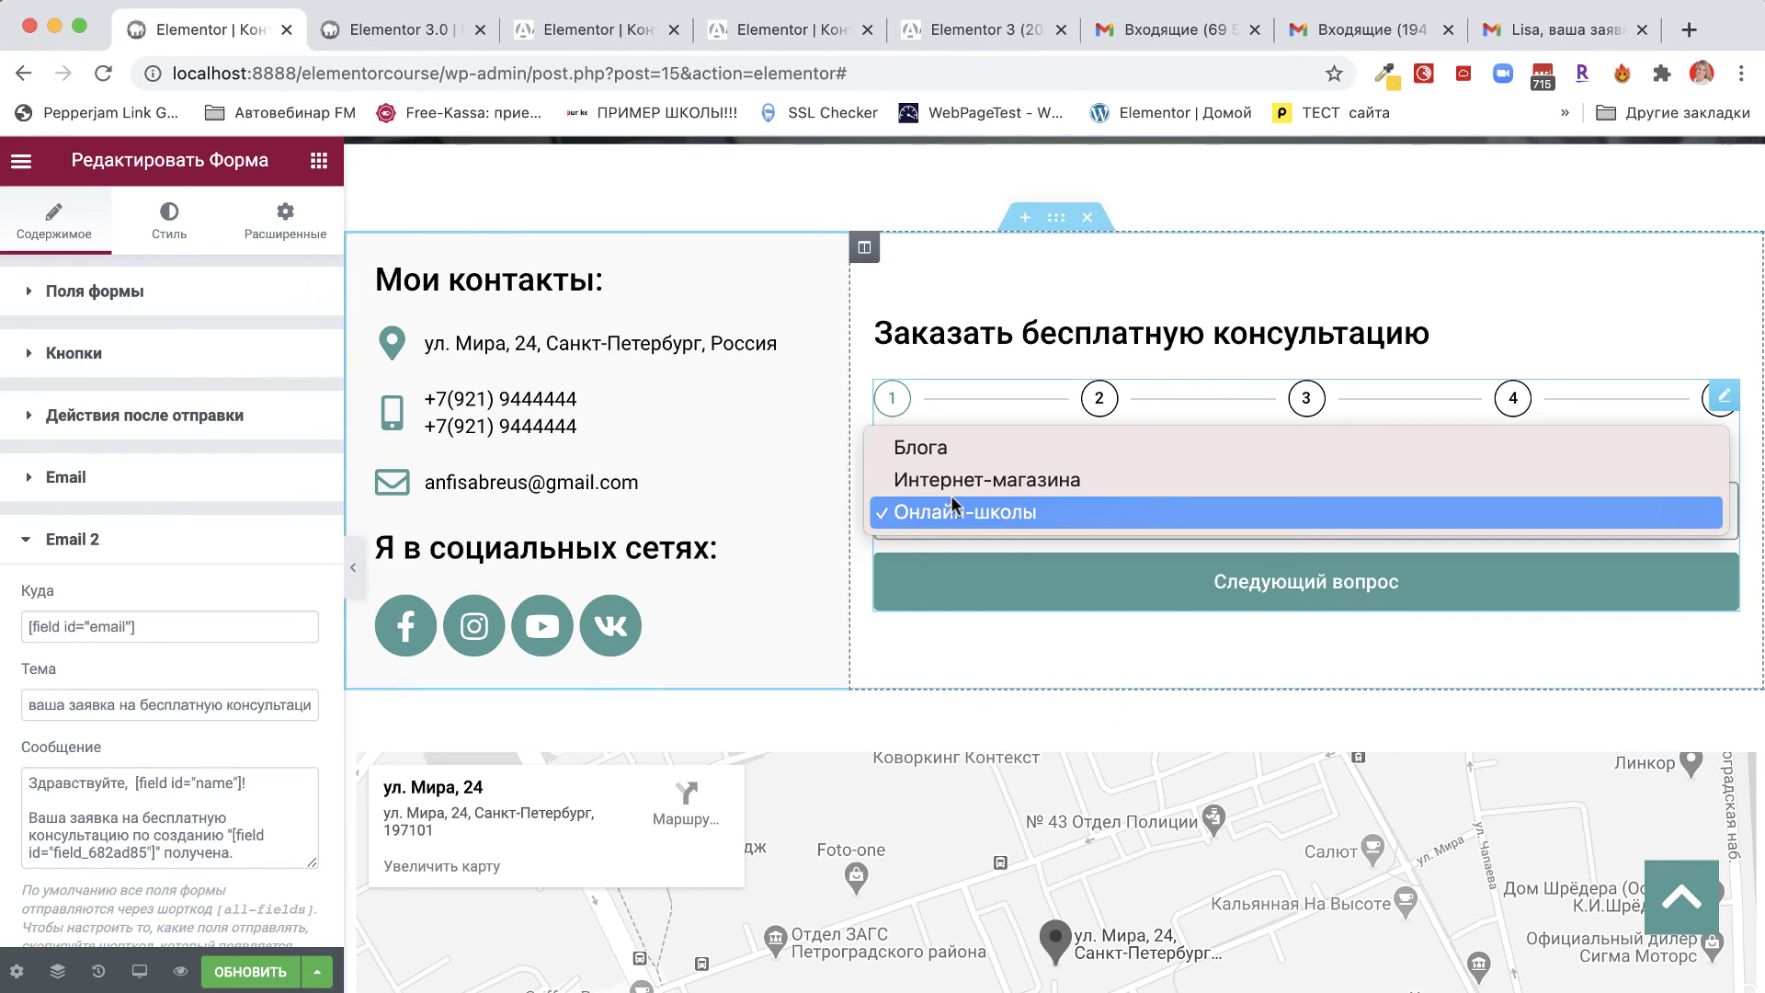
click(241, 853)
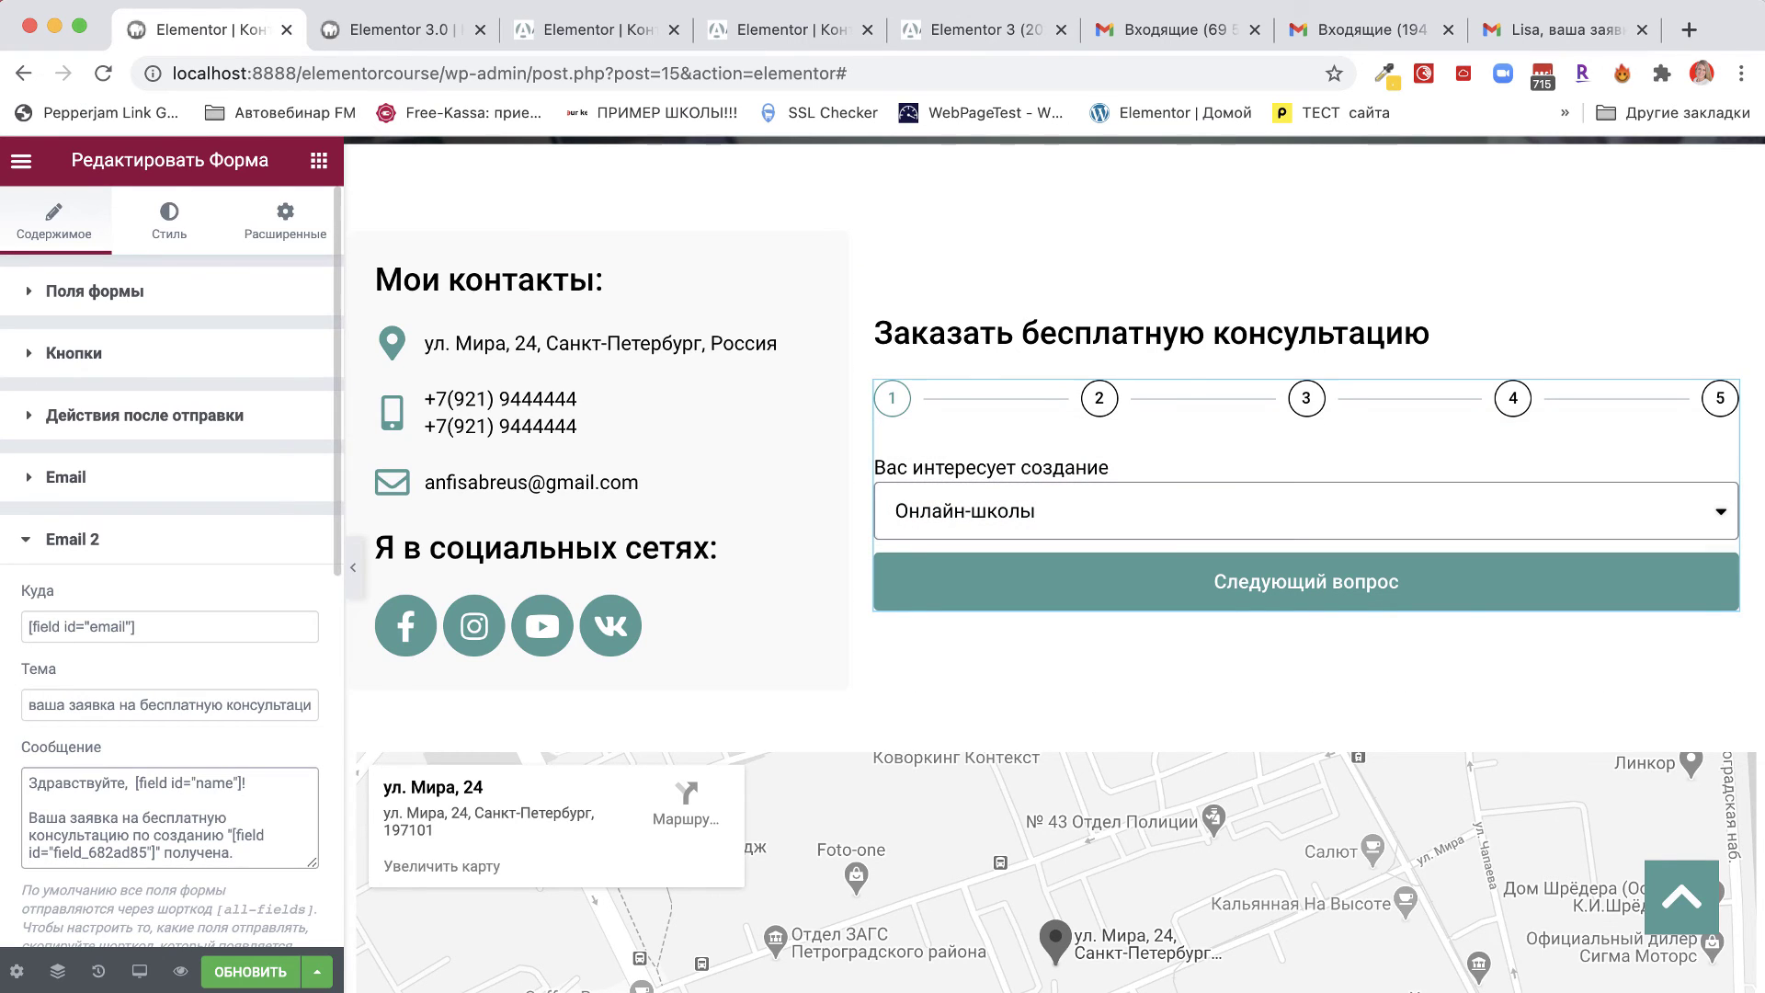
key(super+z)
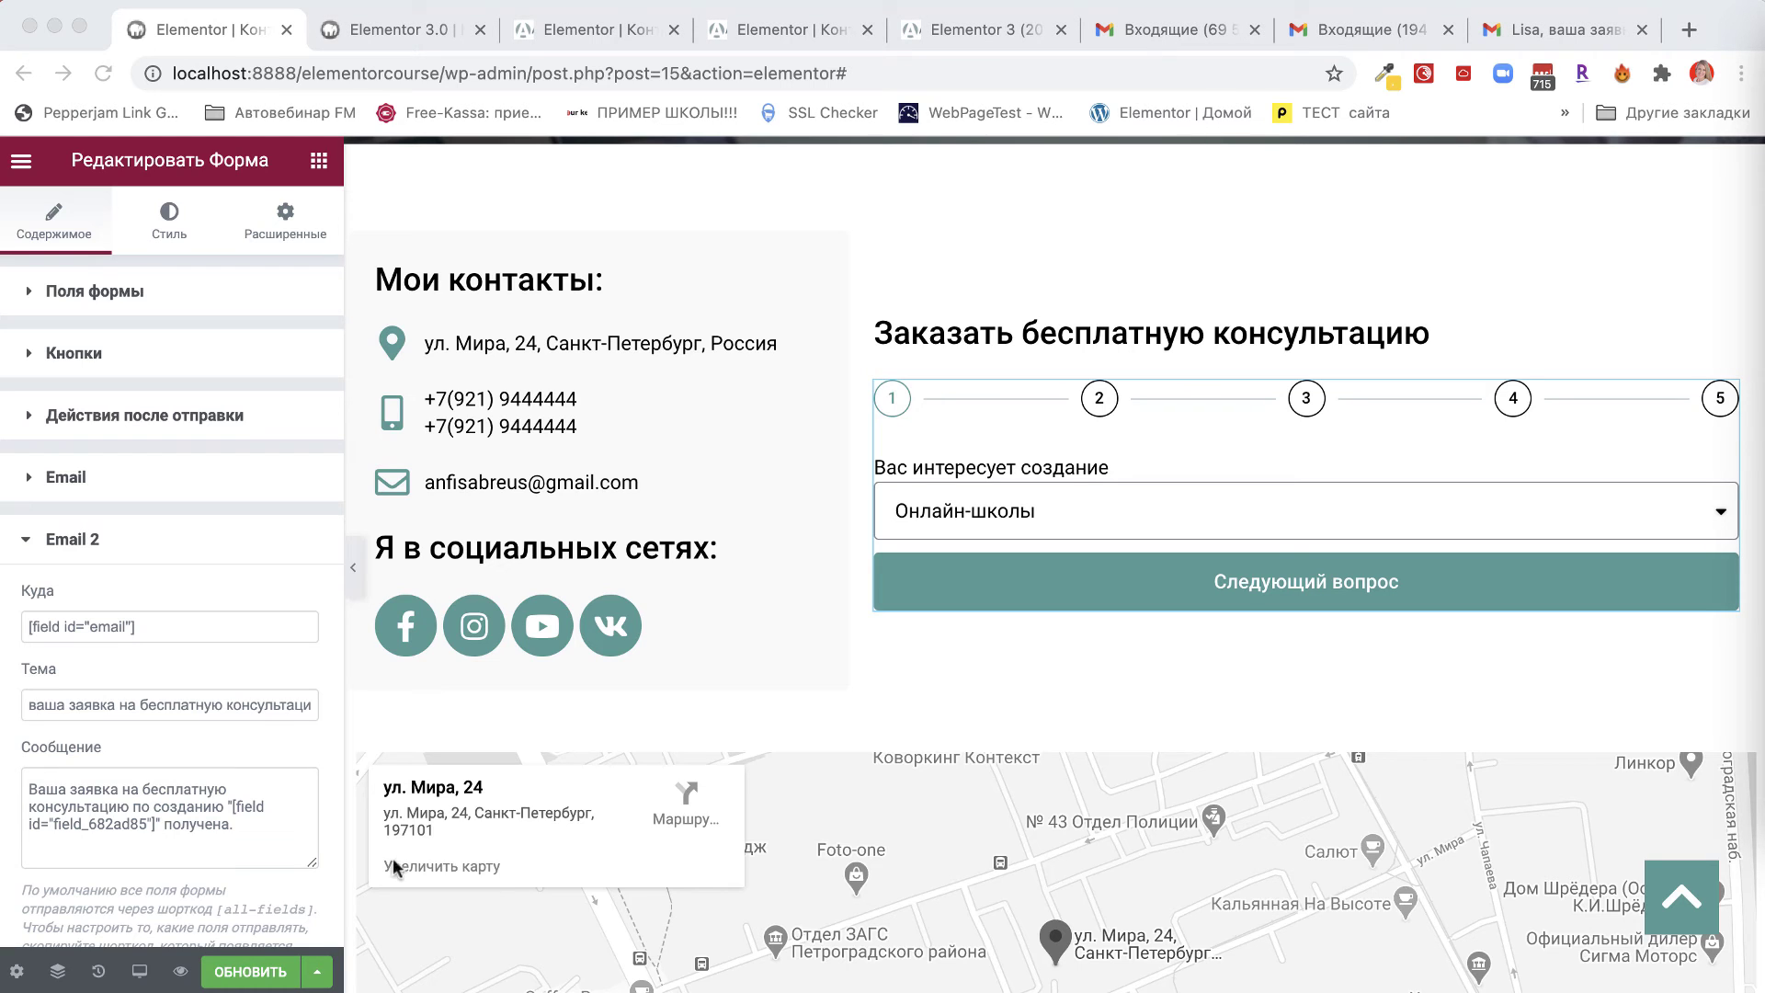
Append 'Наш менеджер свяжется с вами' to the Email 2 message, followed by 'Дата:' and 'Время:' lines.
click(248, 831)
key(super+v)
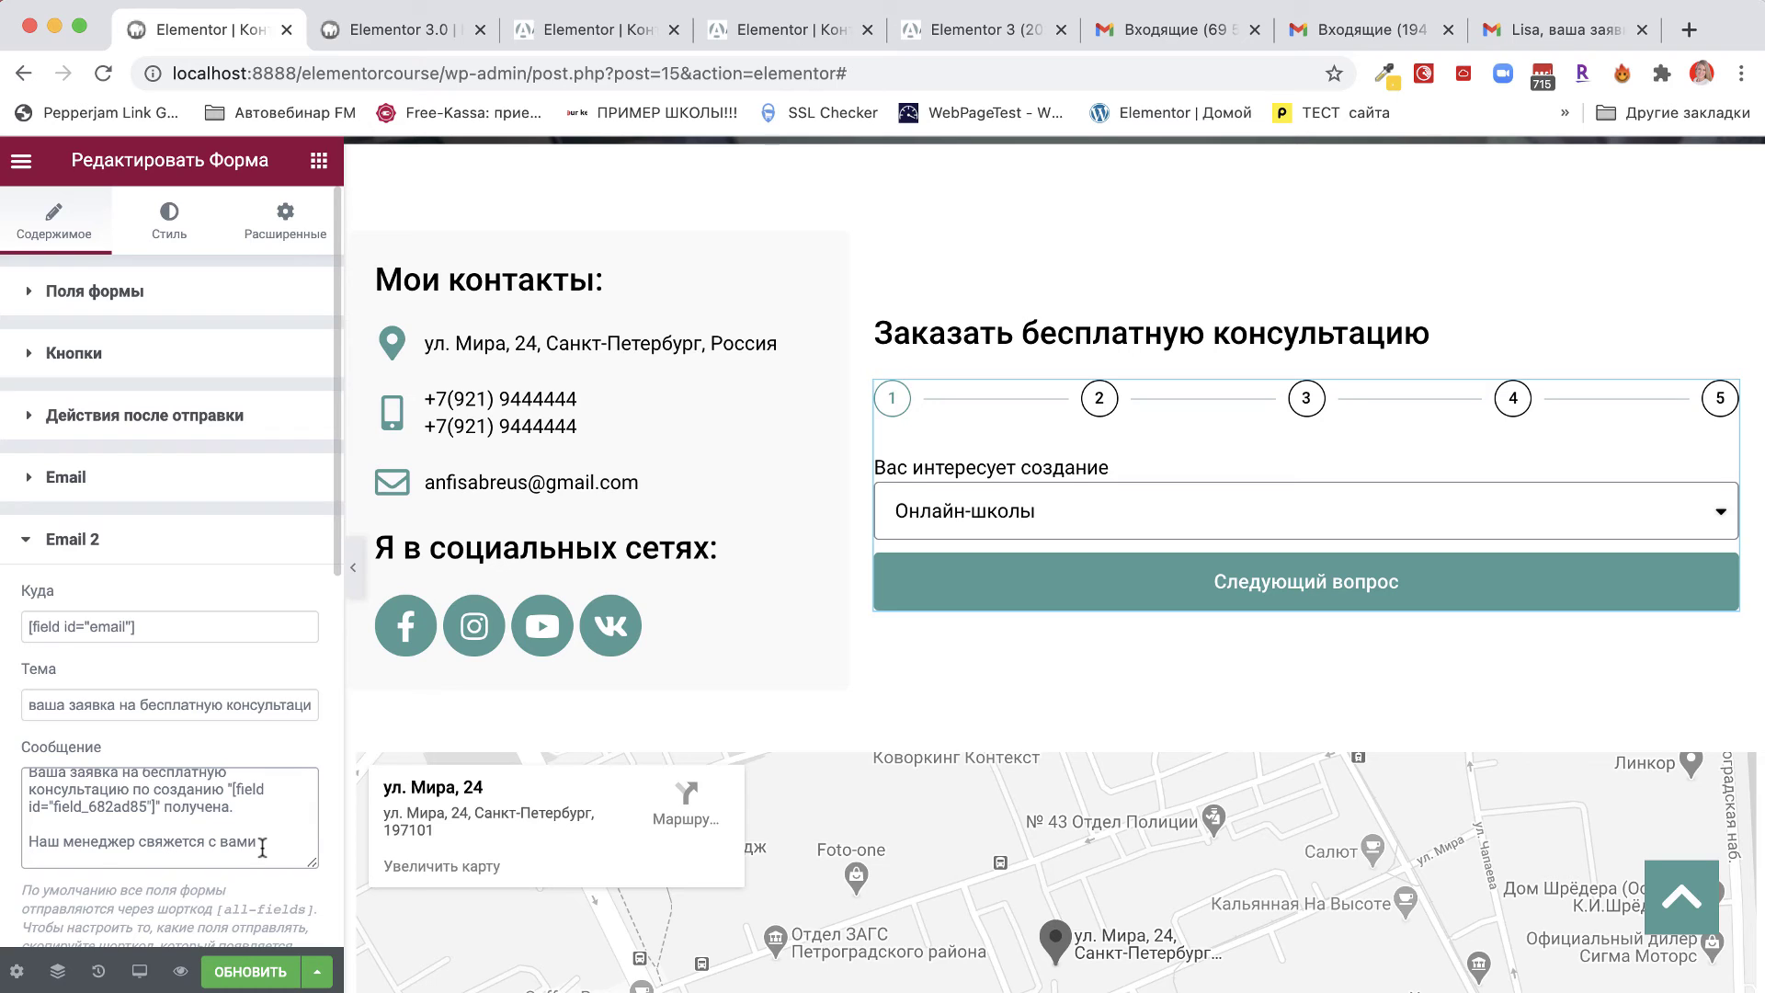
key(Return)
key(Return)
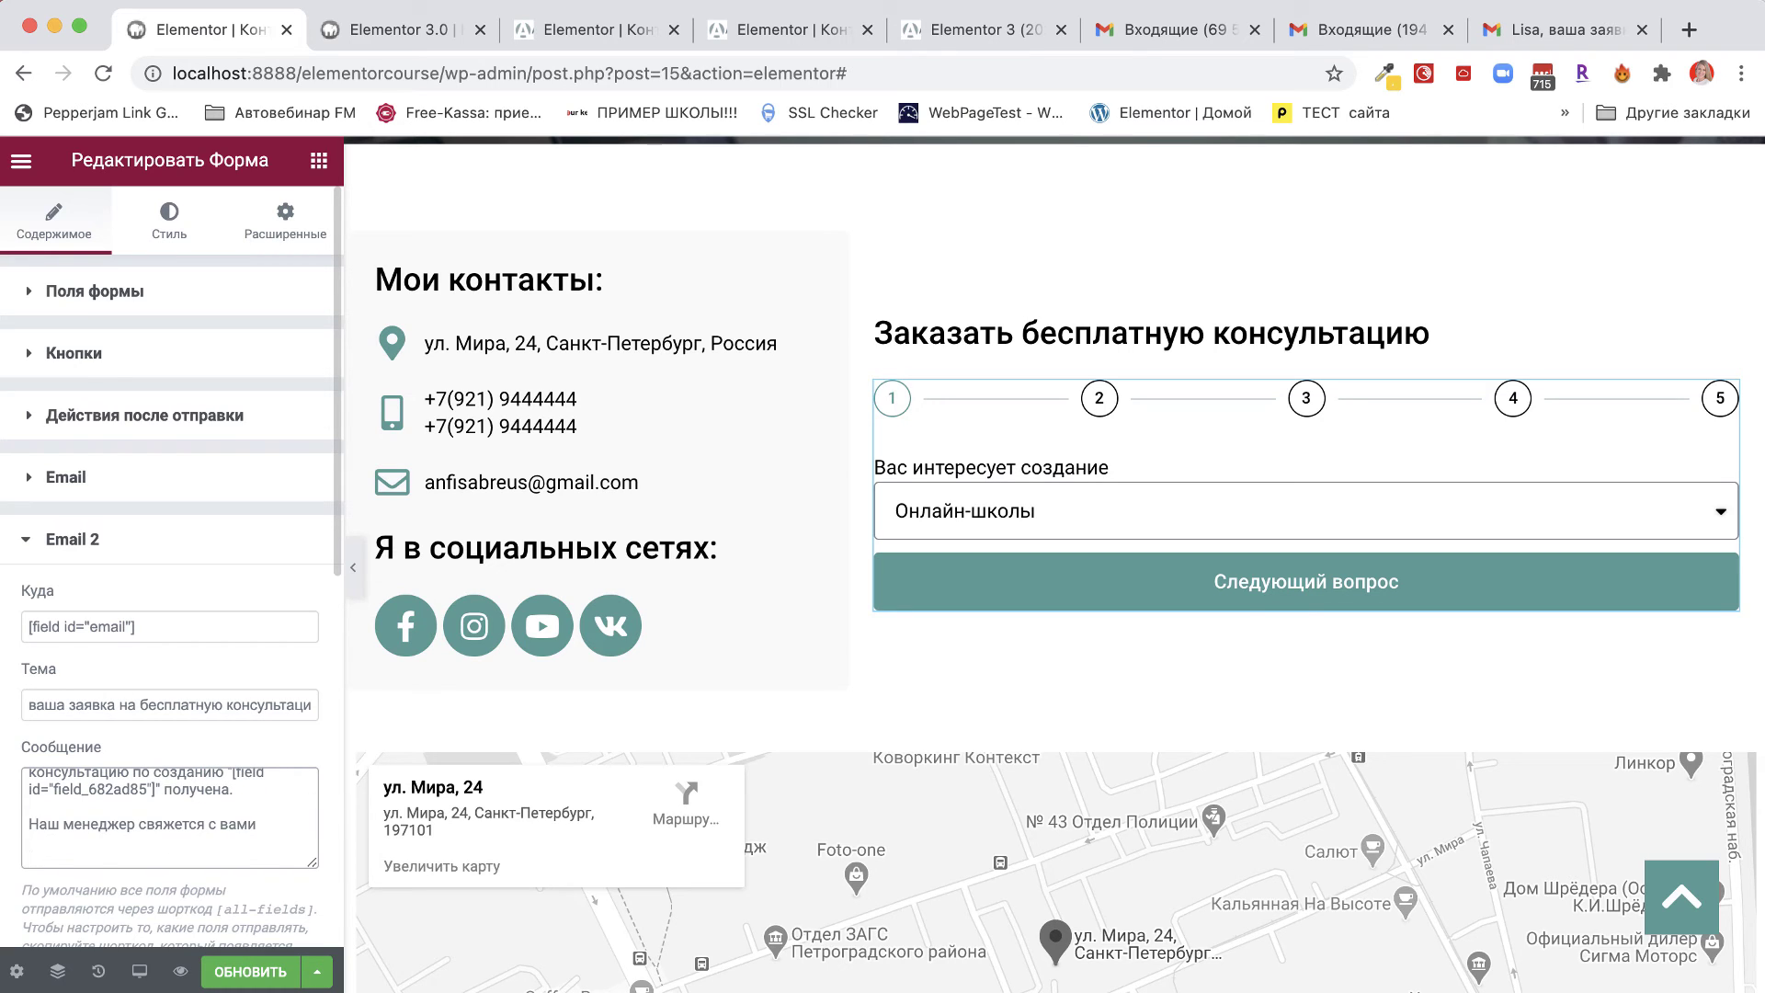
text(Дата:)
key(Return)
text(В)
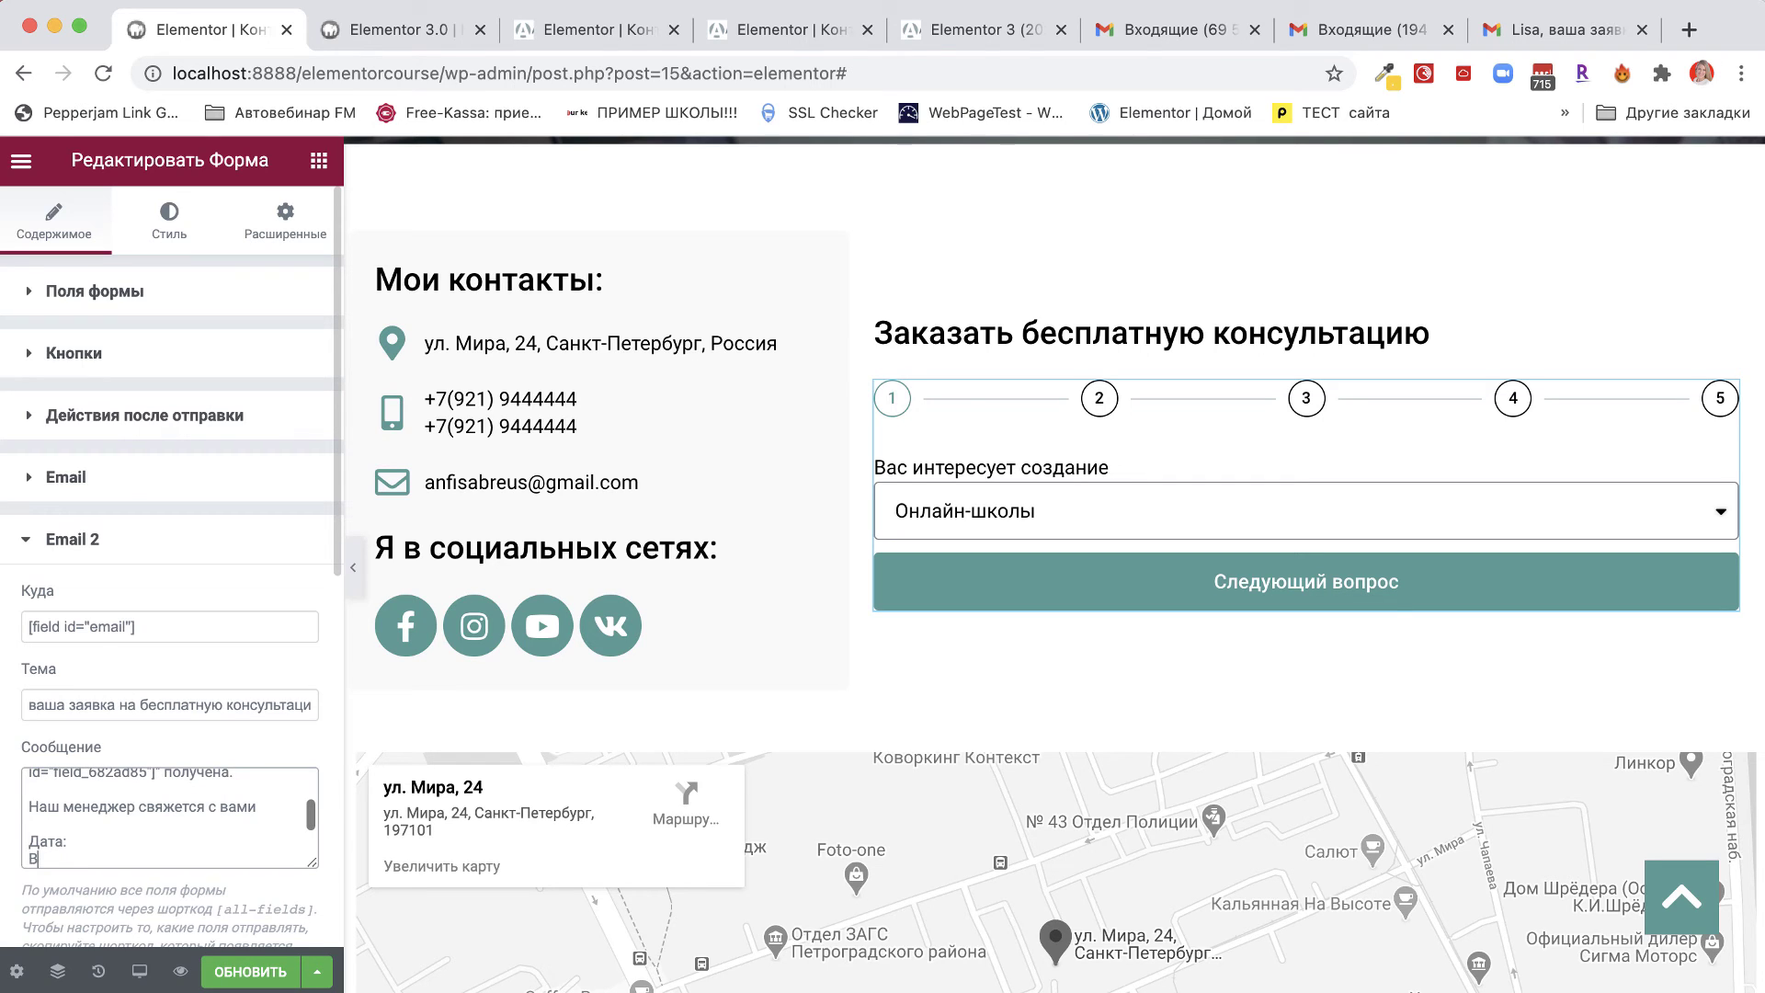
text(рес)
text(я:)
Copy the date field's shortcode and paste it after Дата: in the auto-reply.
click(96, 296)
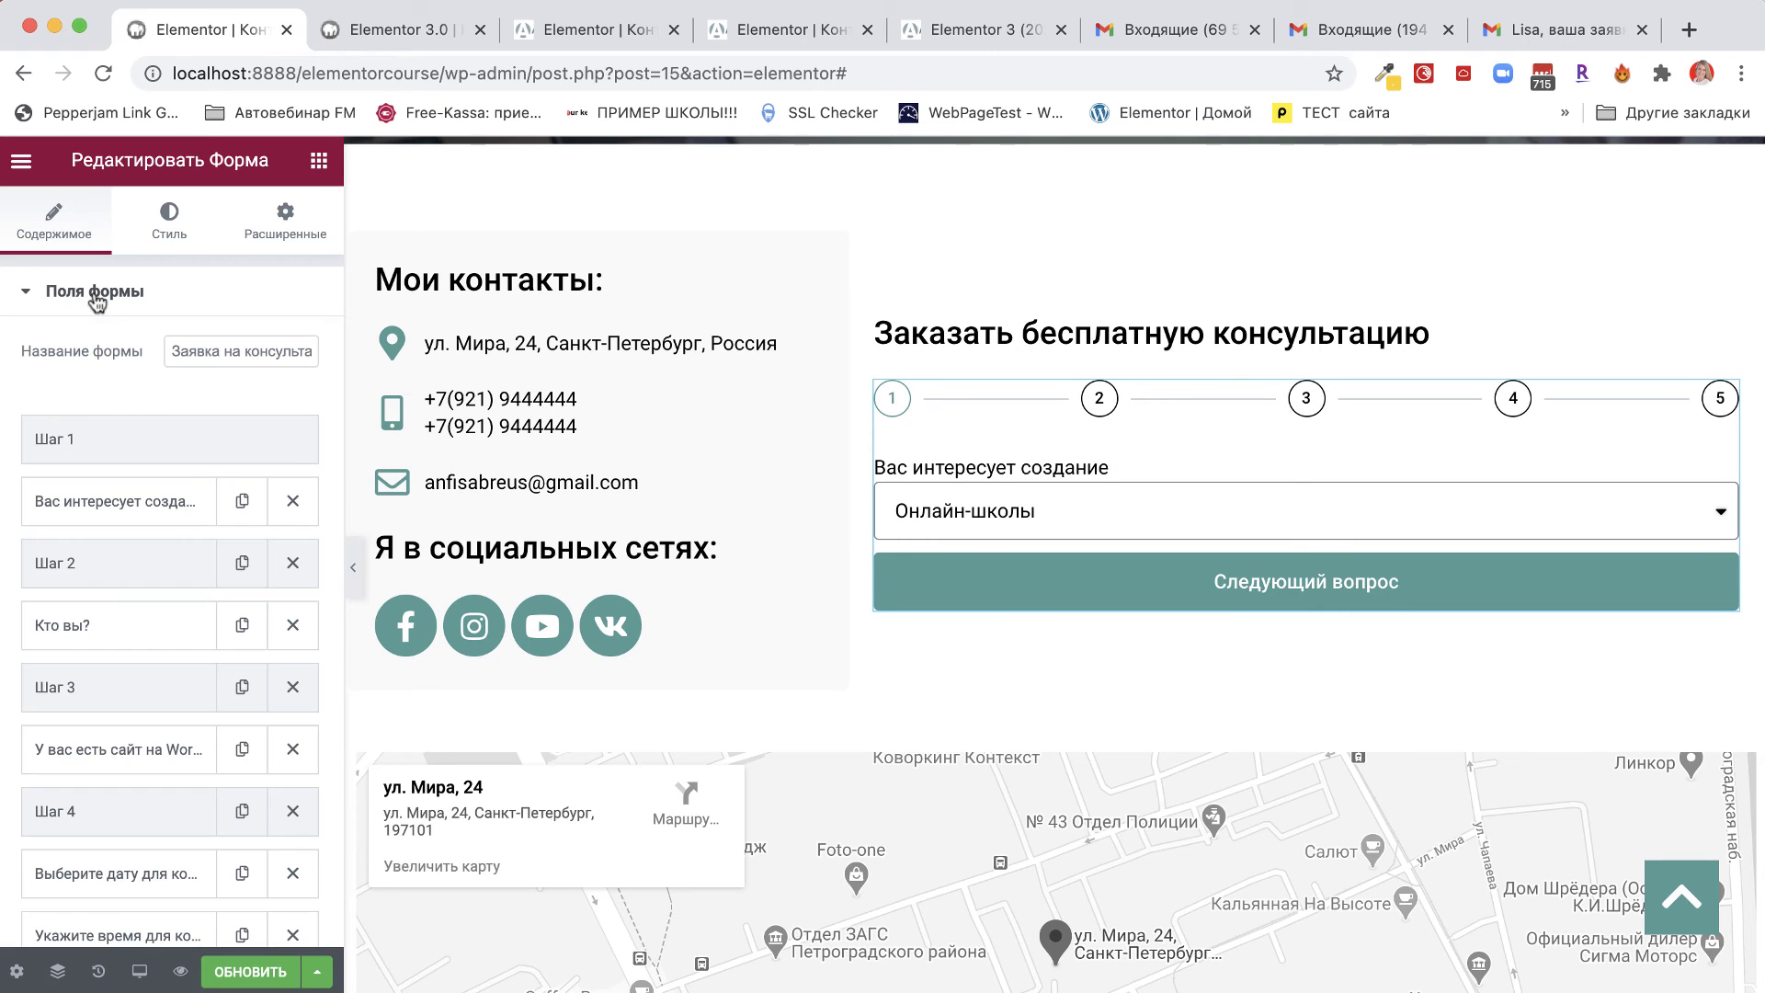
scroll(71, 804, down, 3)
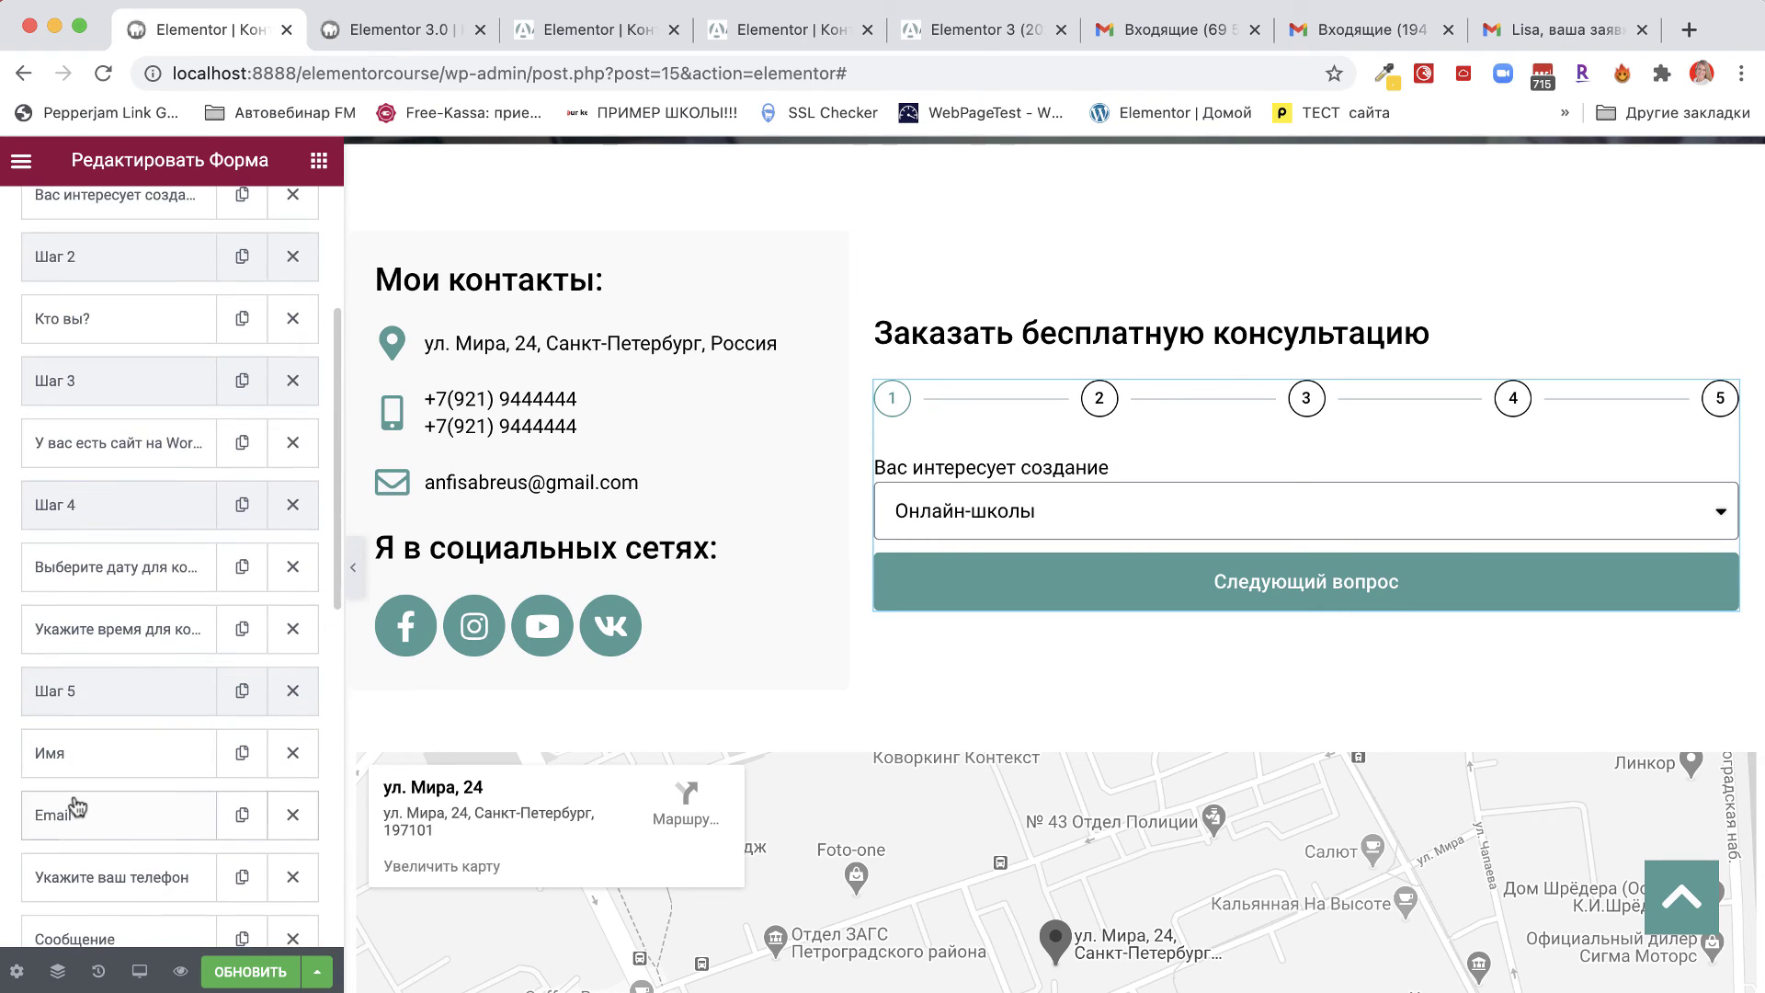
click(65, 570)
click(218, 634)
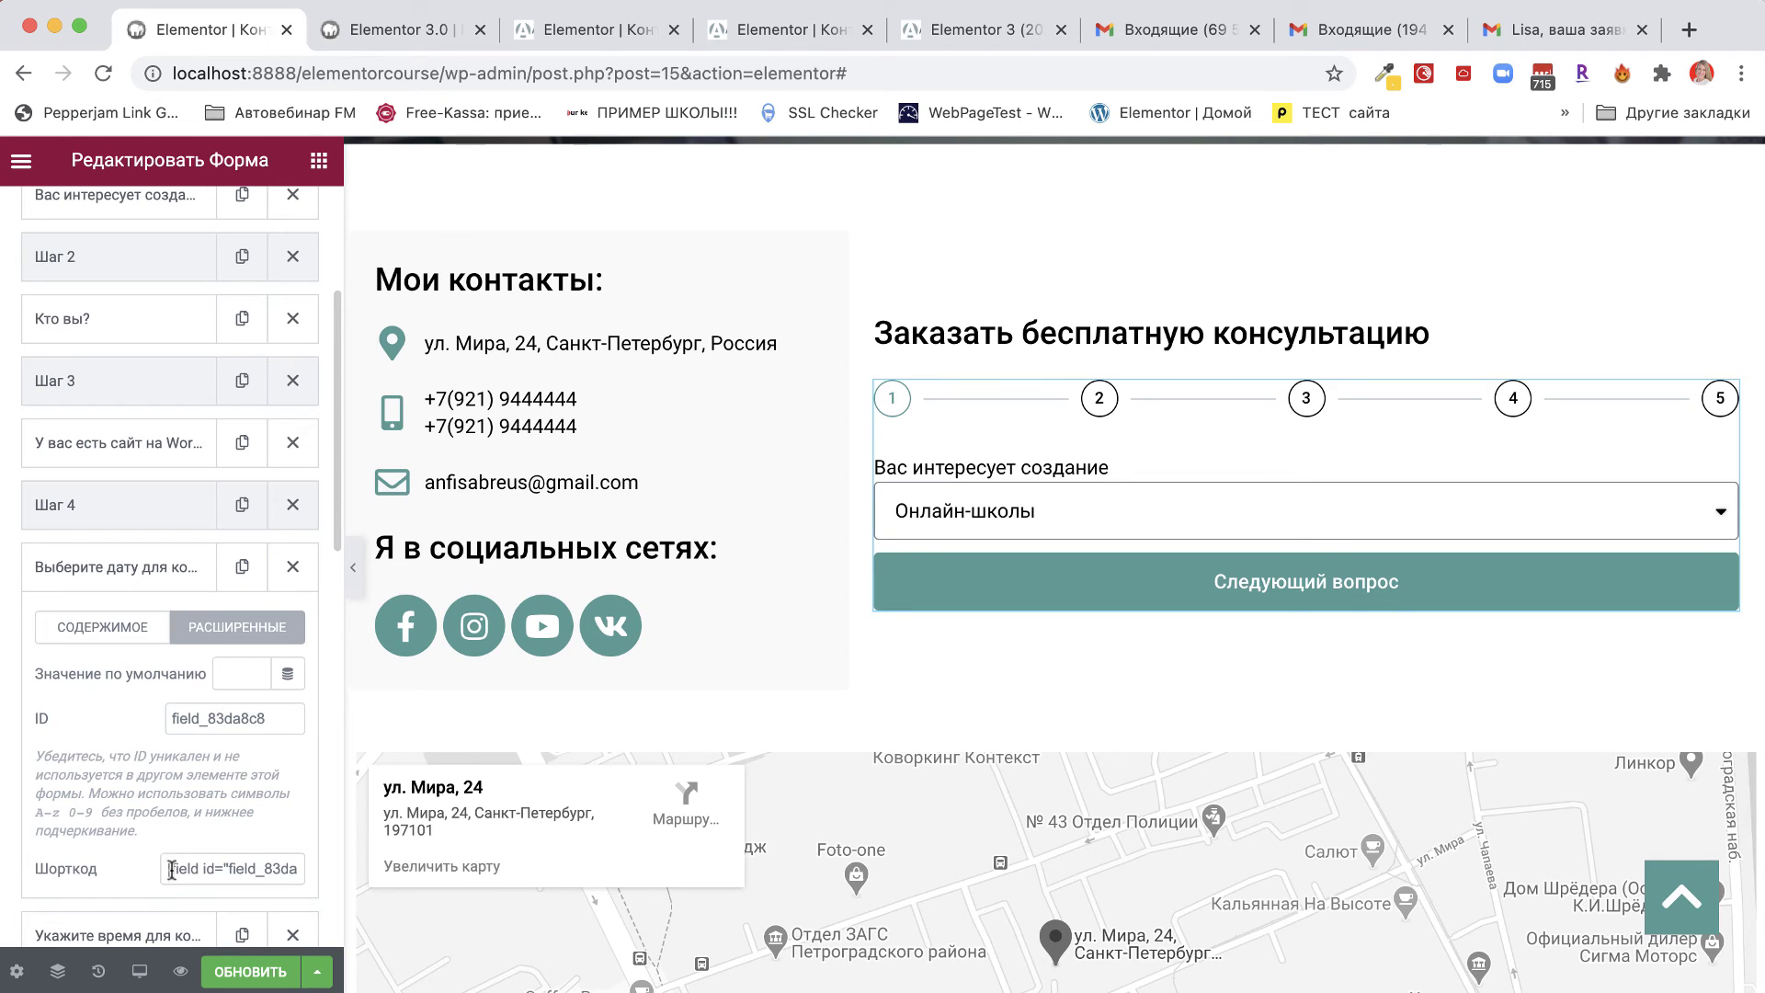
drag(167, 869, 308, 877)
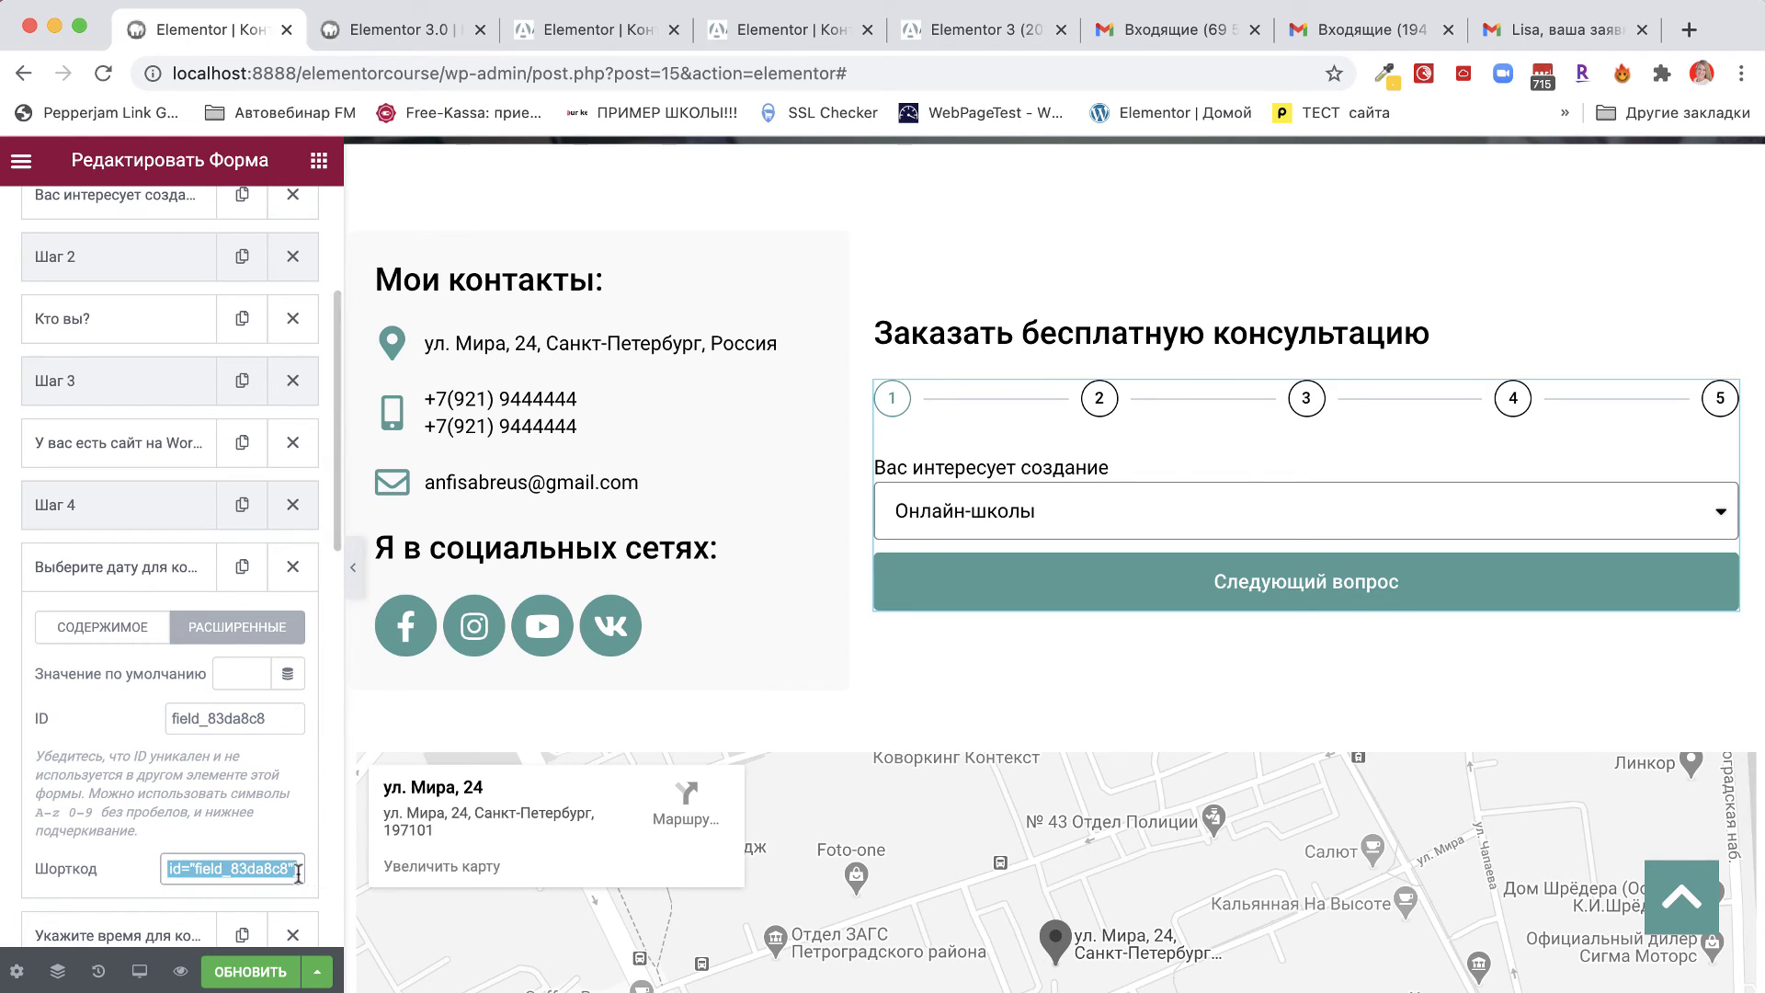
right_click(266, 878)
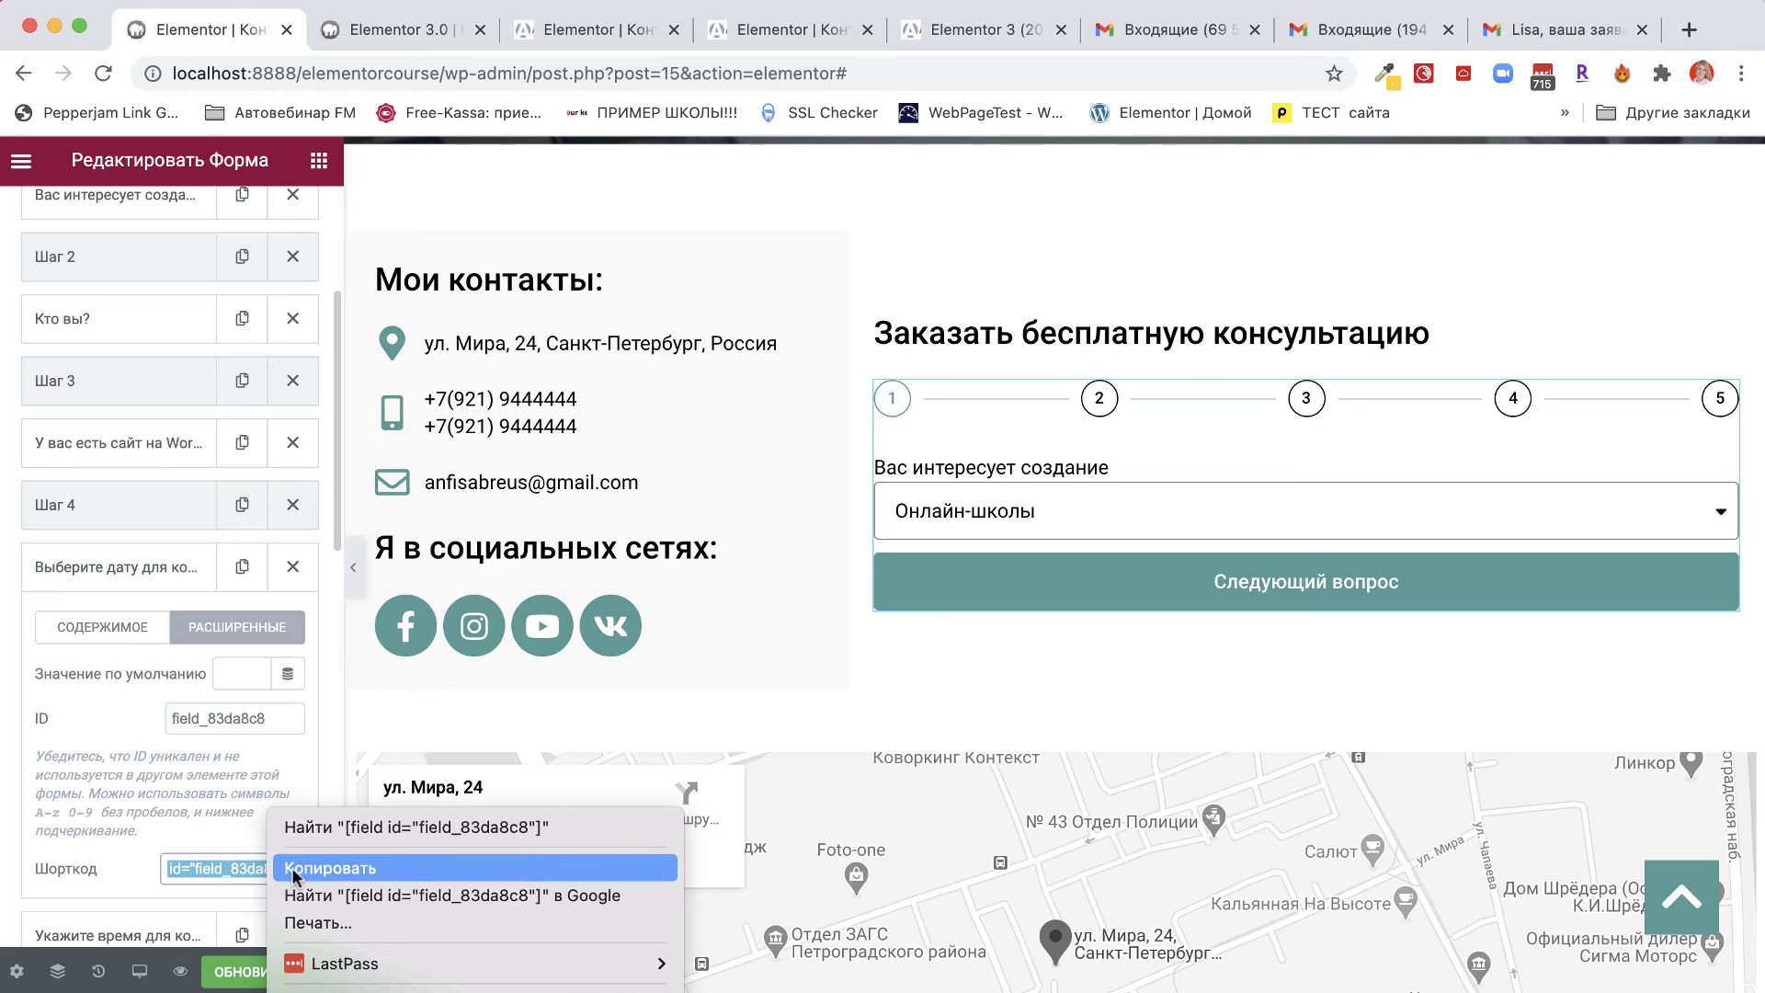
click(287, 868)
scroll(197, 901, down, 10)
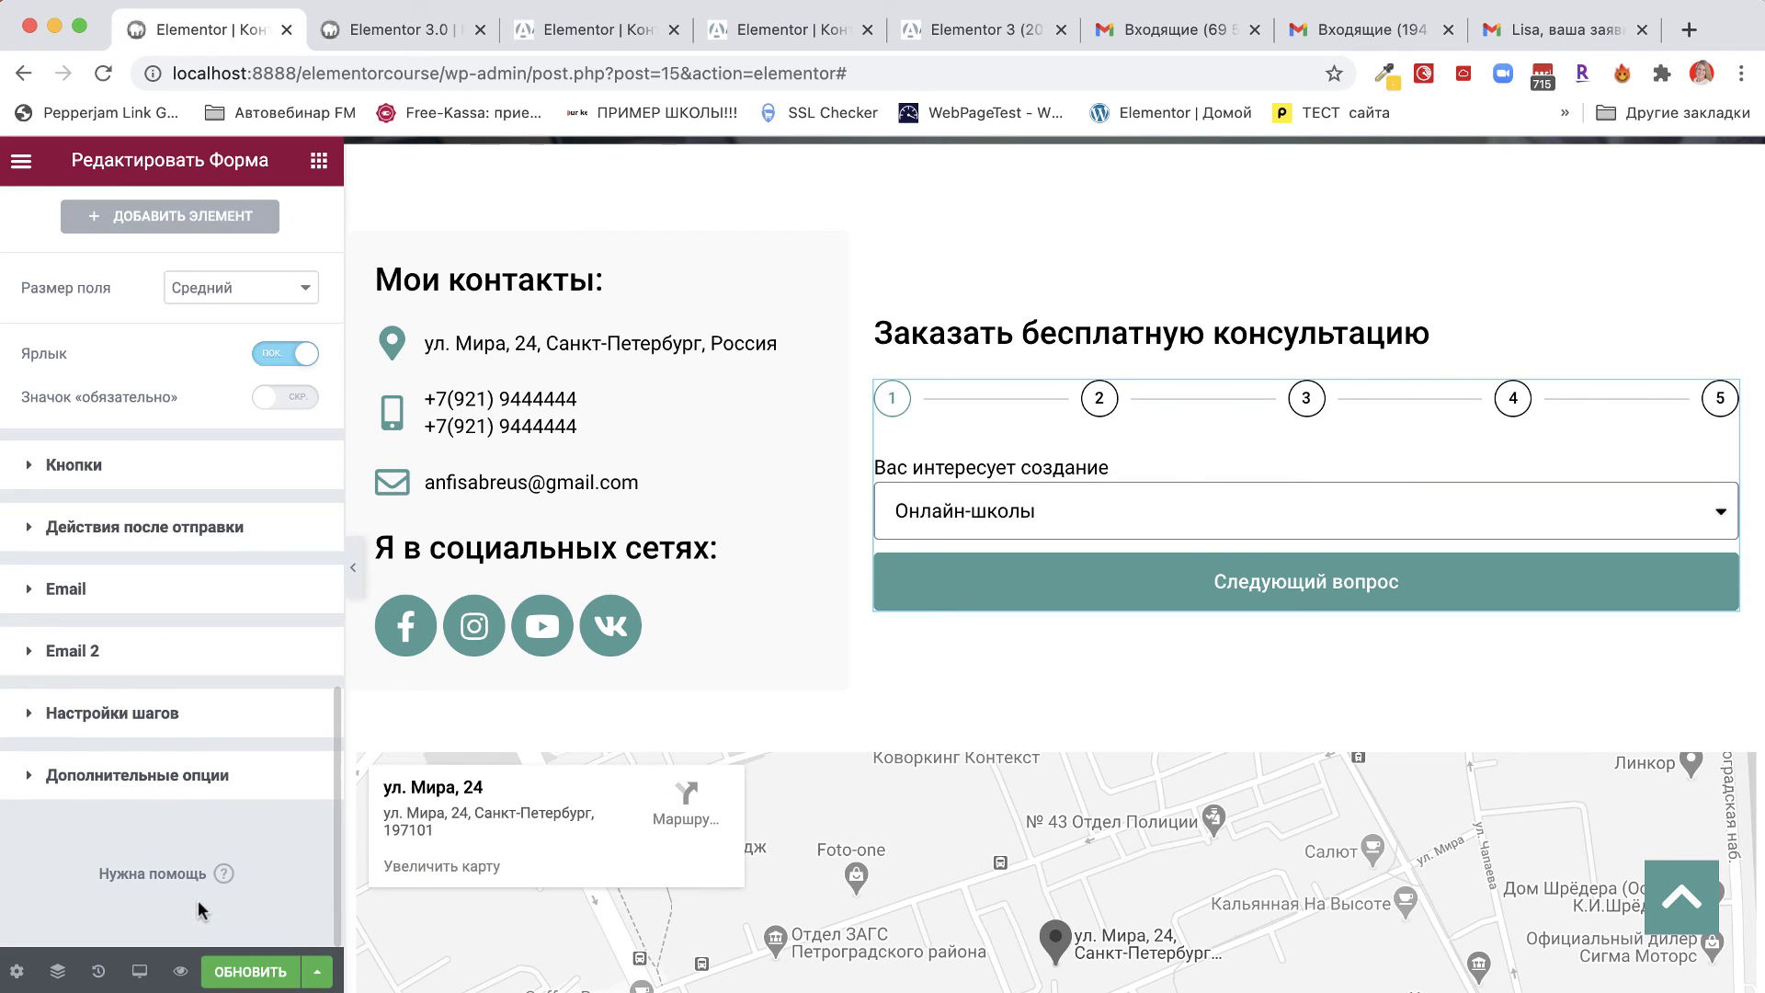
click(67, 654)
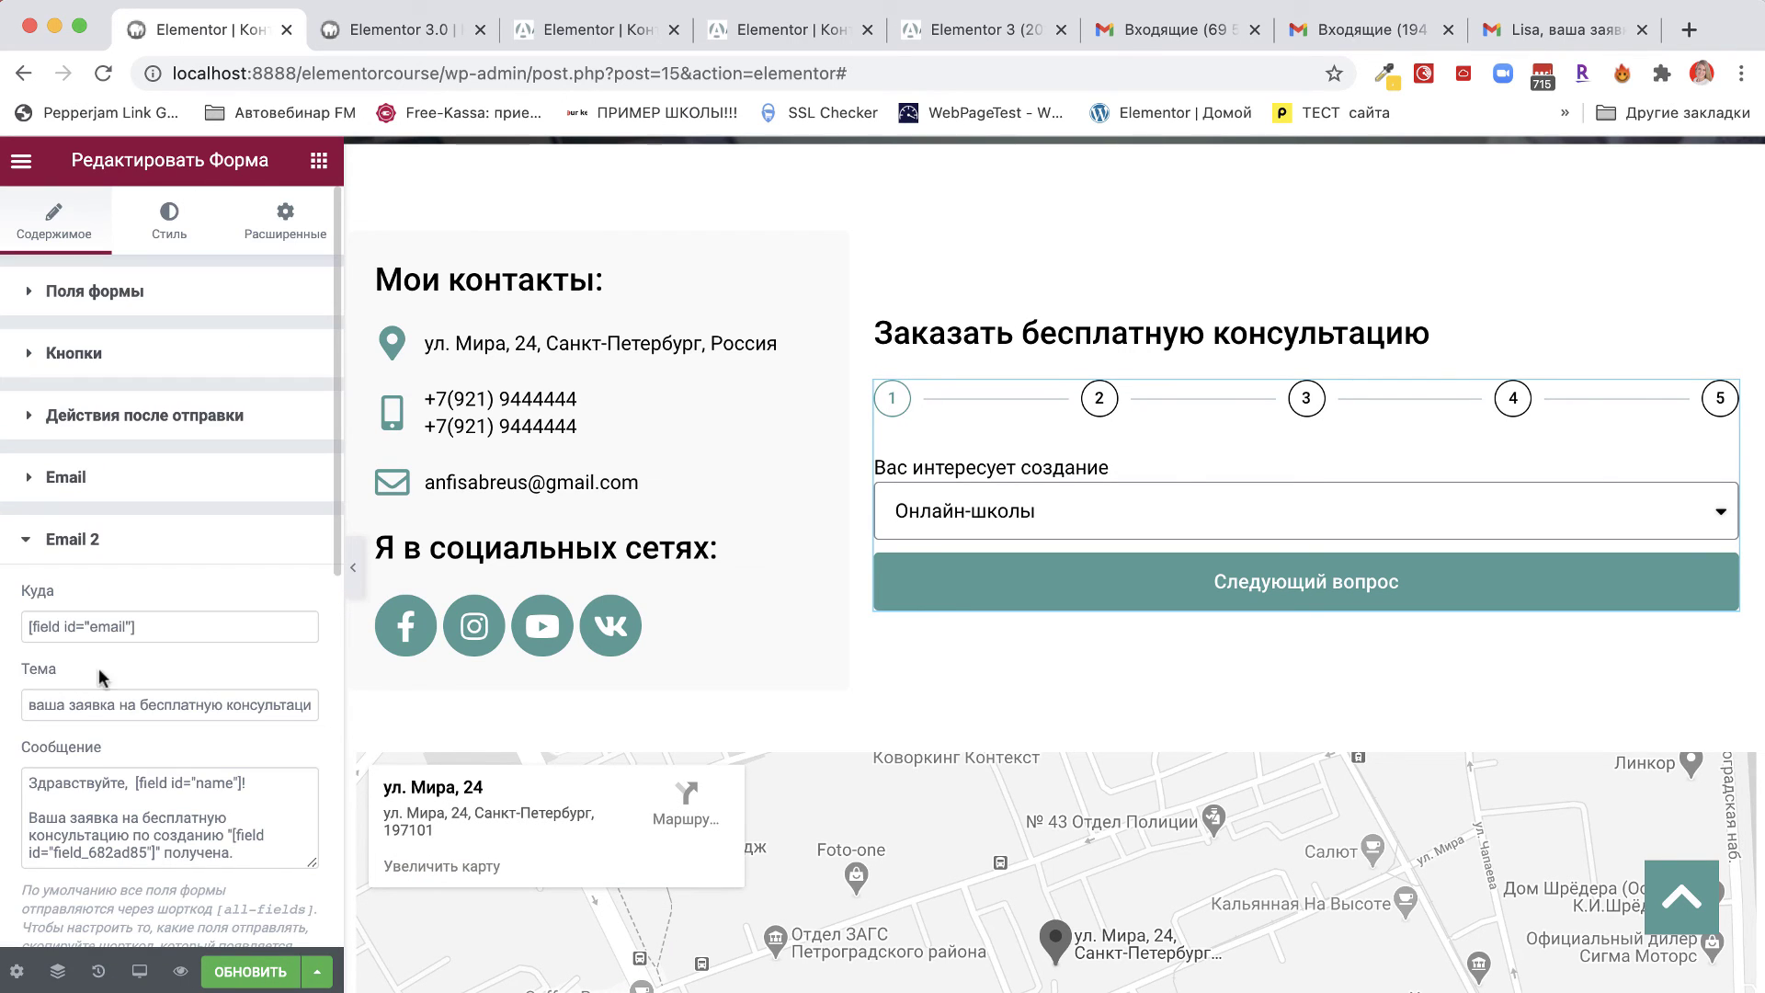
scroll(138, 850, down, 3)
click(105, 845)
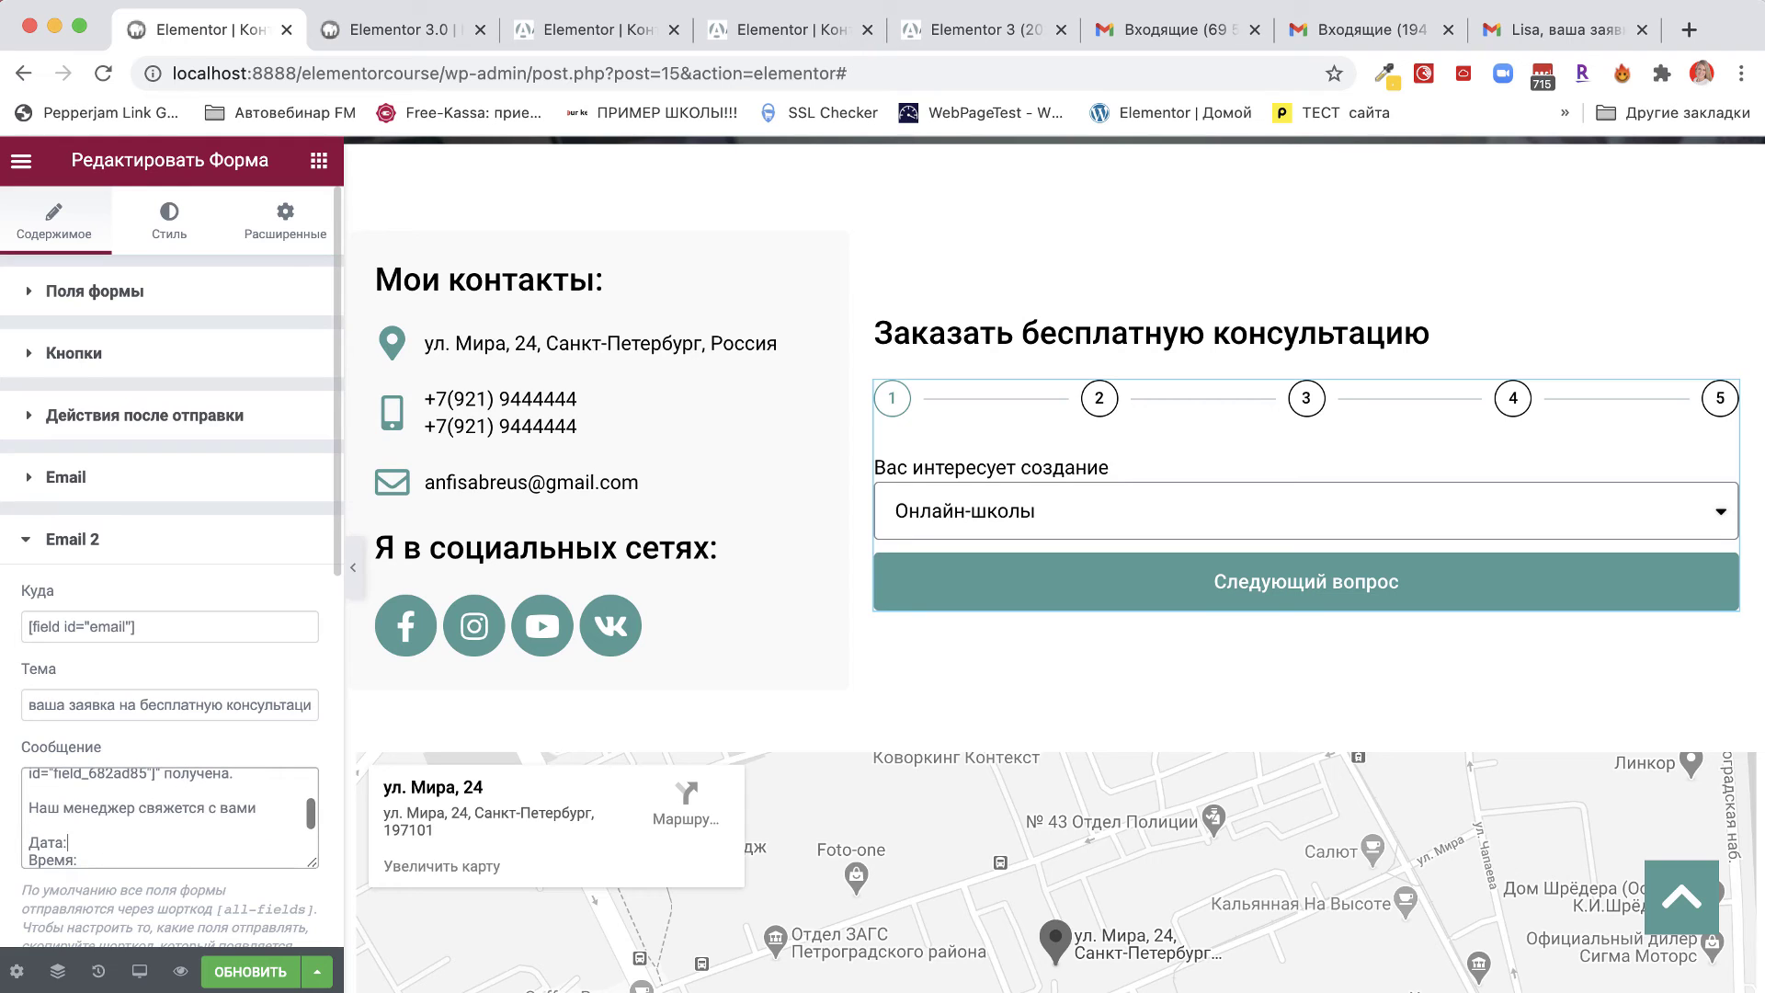
key(super+v)
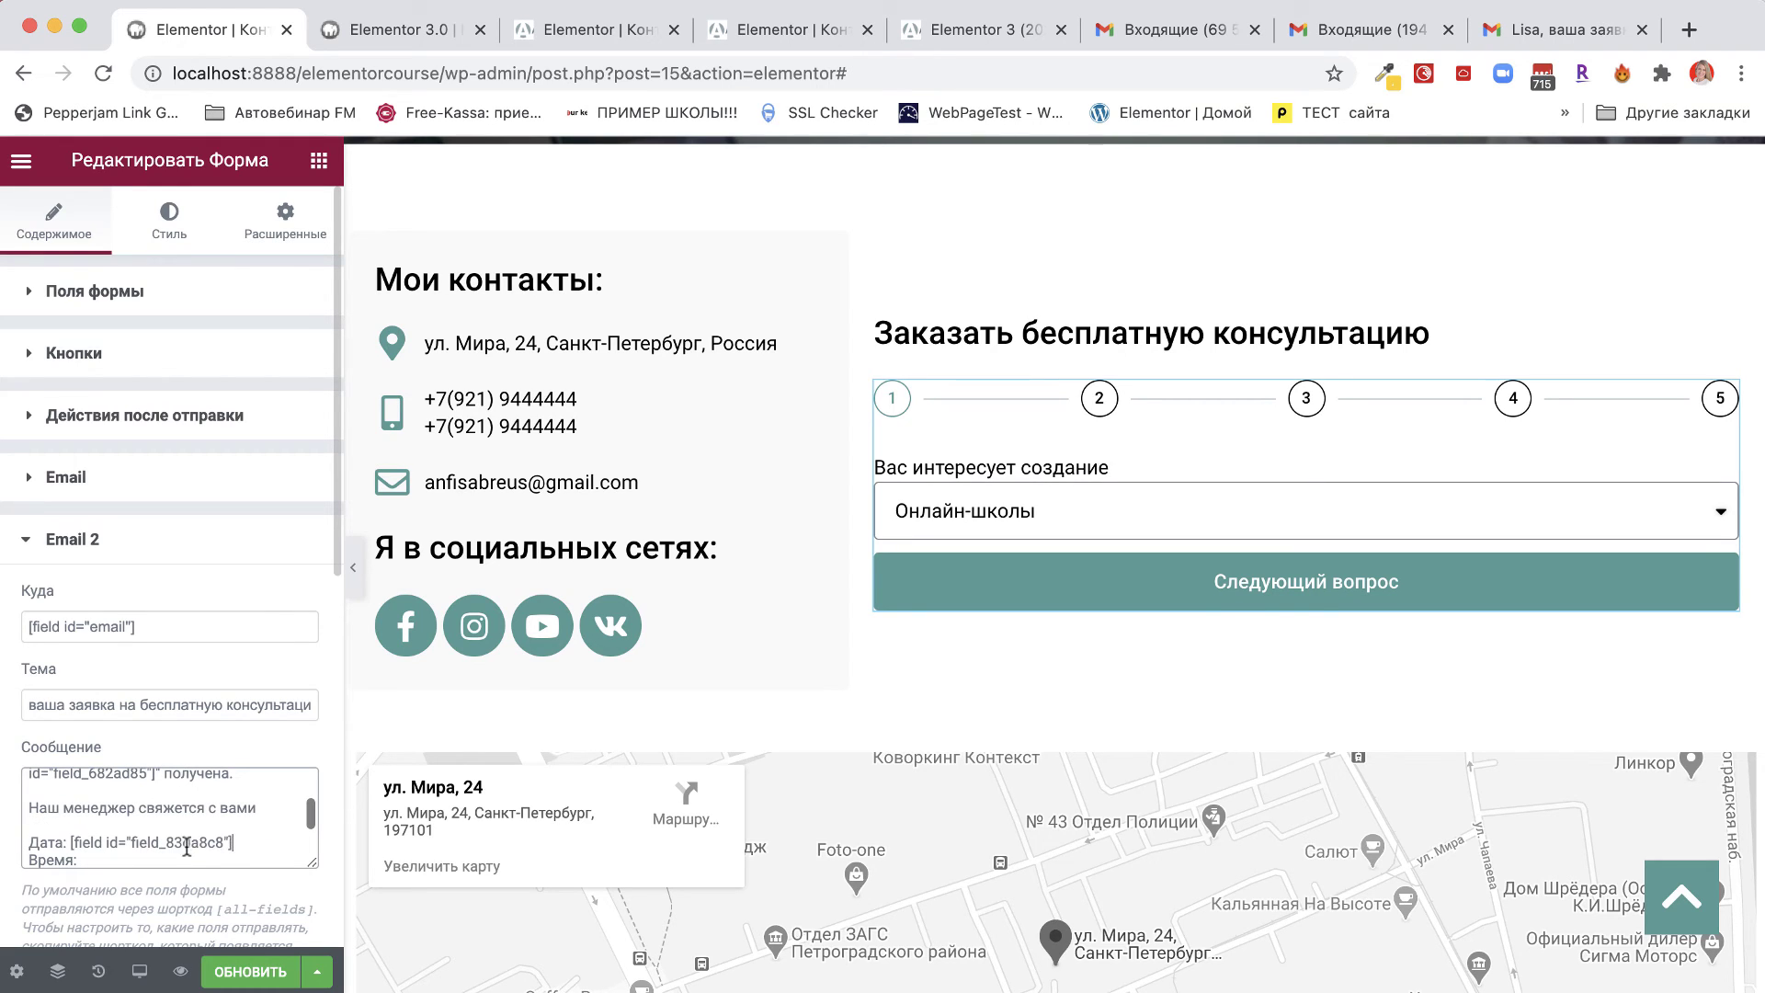
Paste the time field's shortcode after Время:, then add the 'До встречи. С уважением,' sign-off.
click(115, 311)
scroll(64, 692, down, 5)
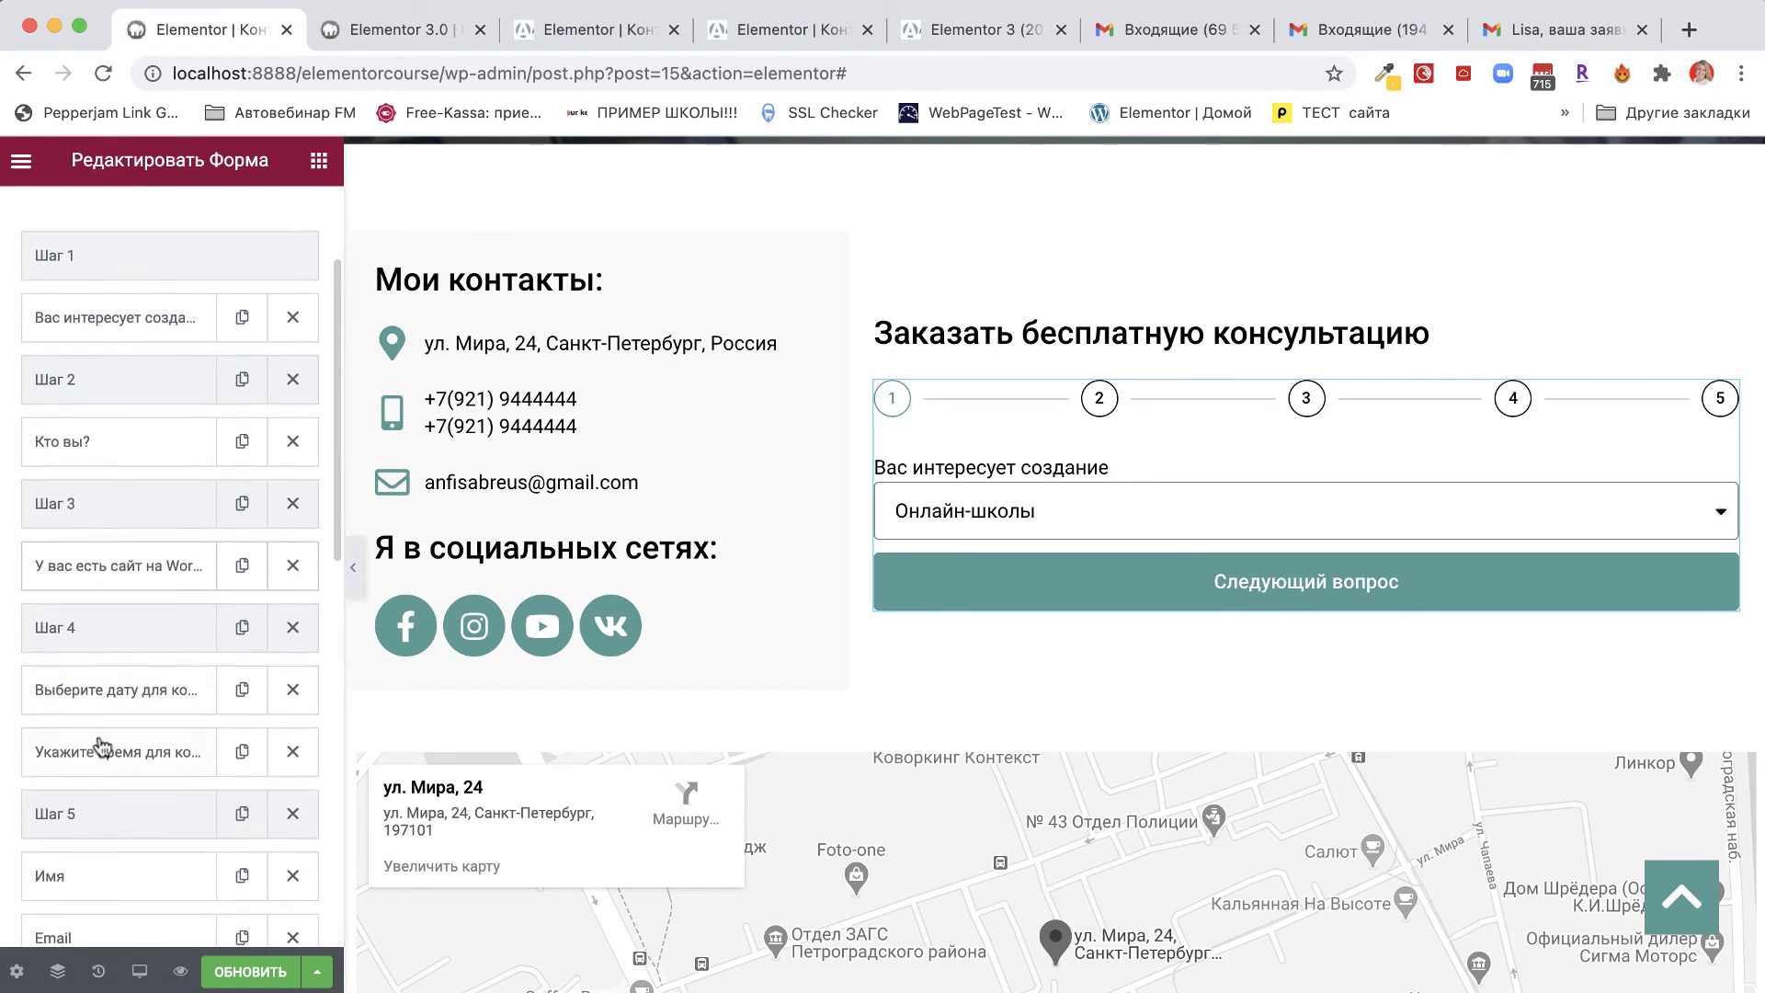
click(65, 685)
click(220, 725)
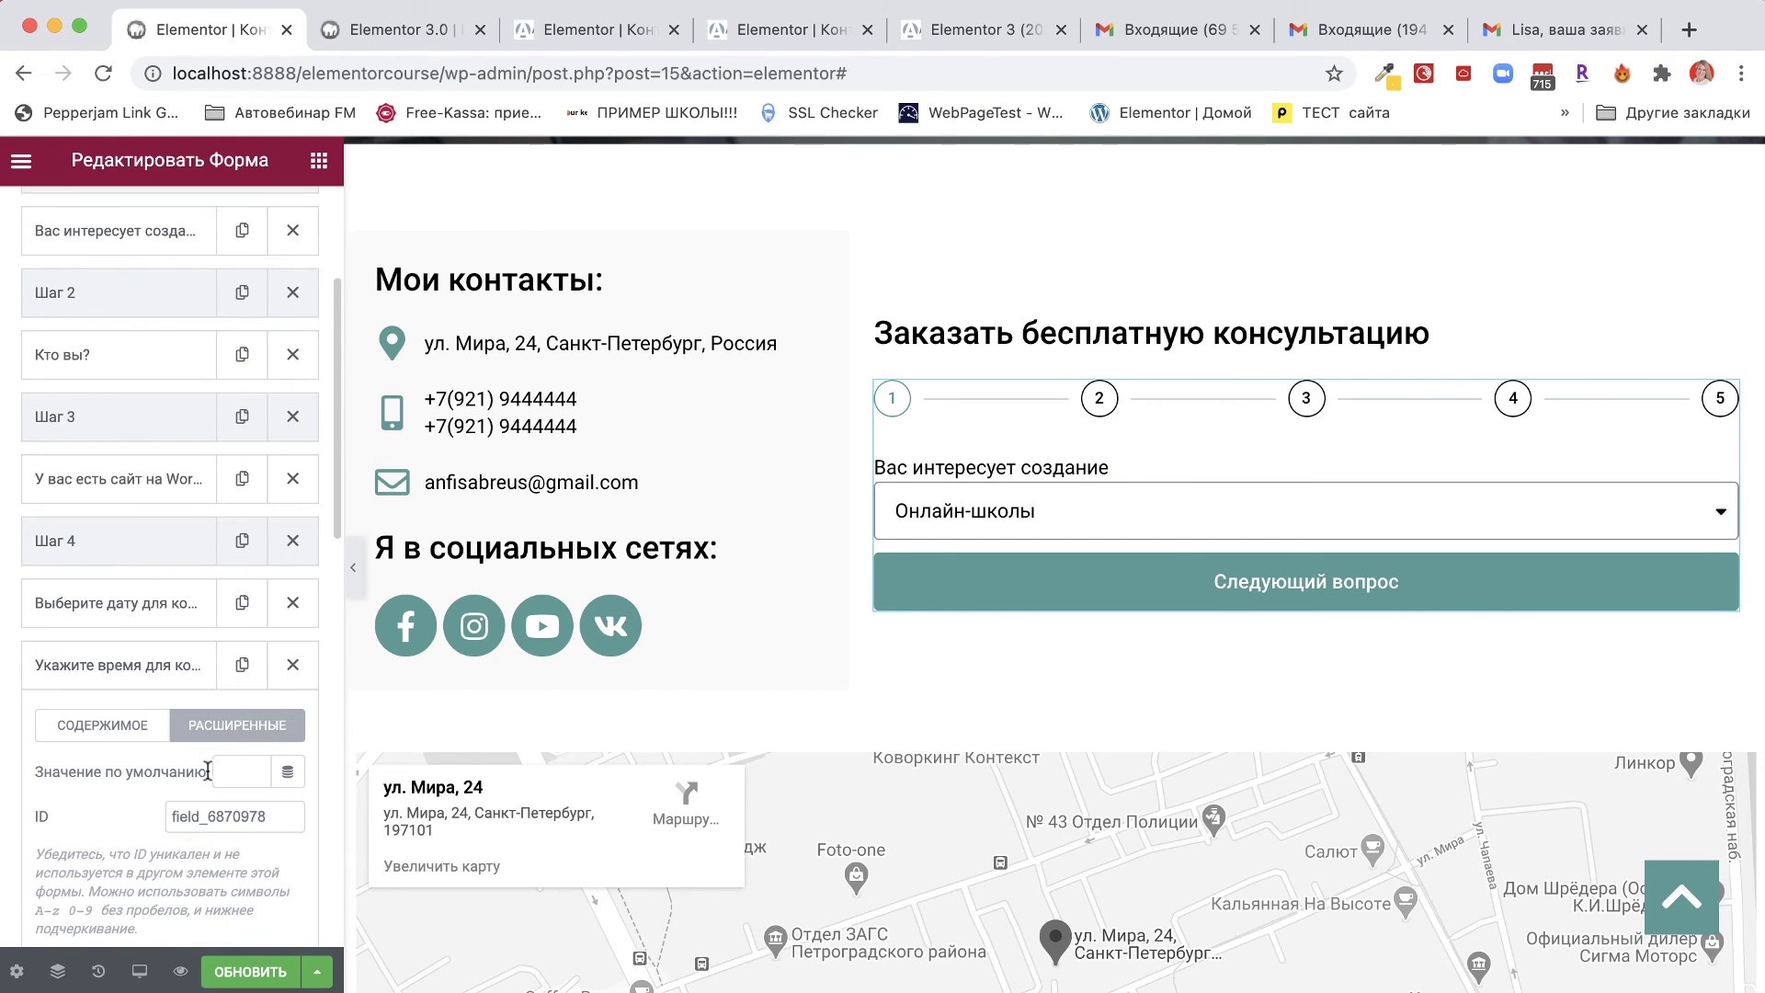
scroll(228, 867, down, 2)
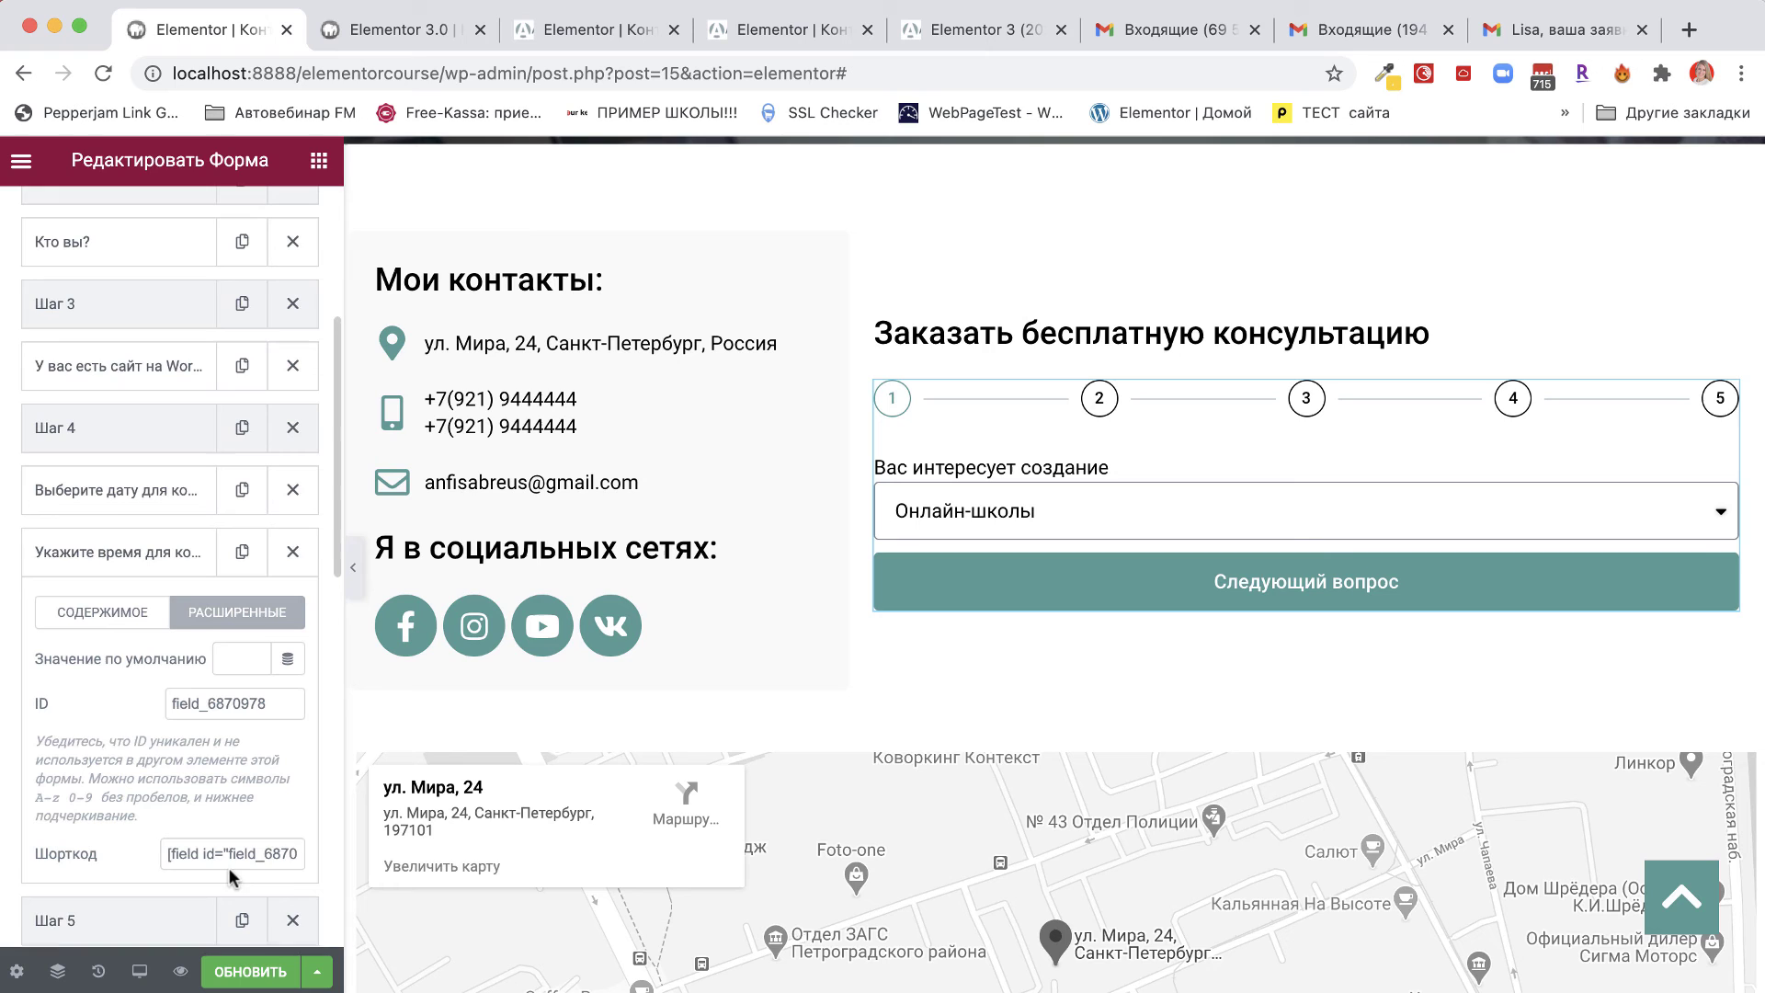
click(167, 853)
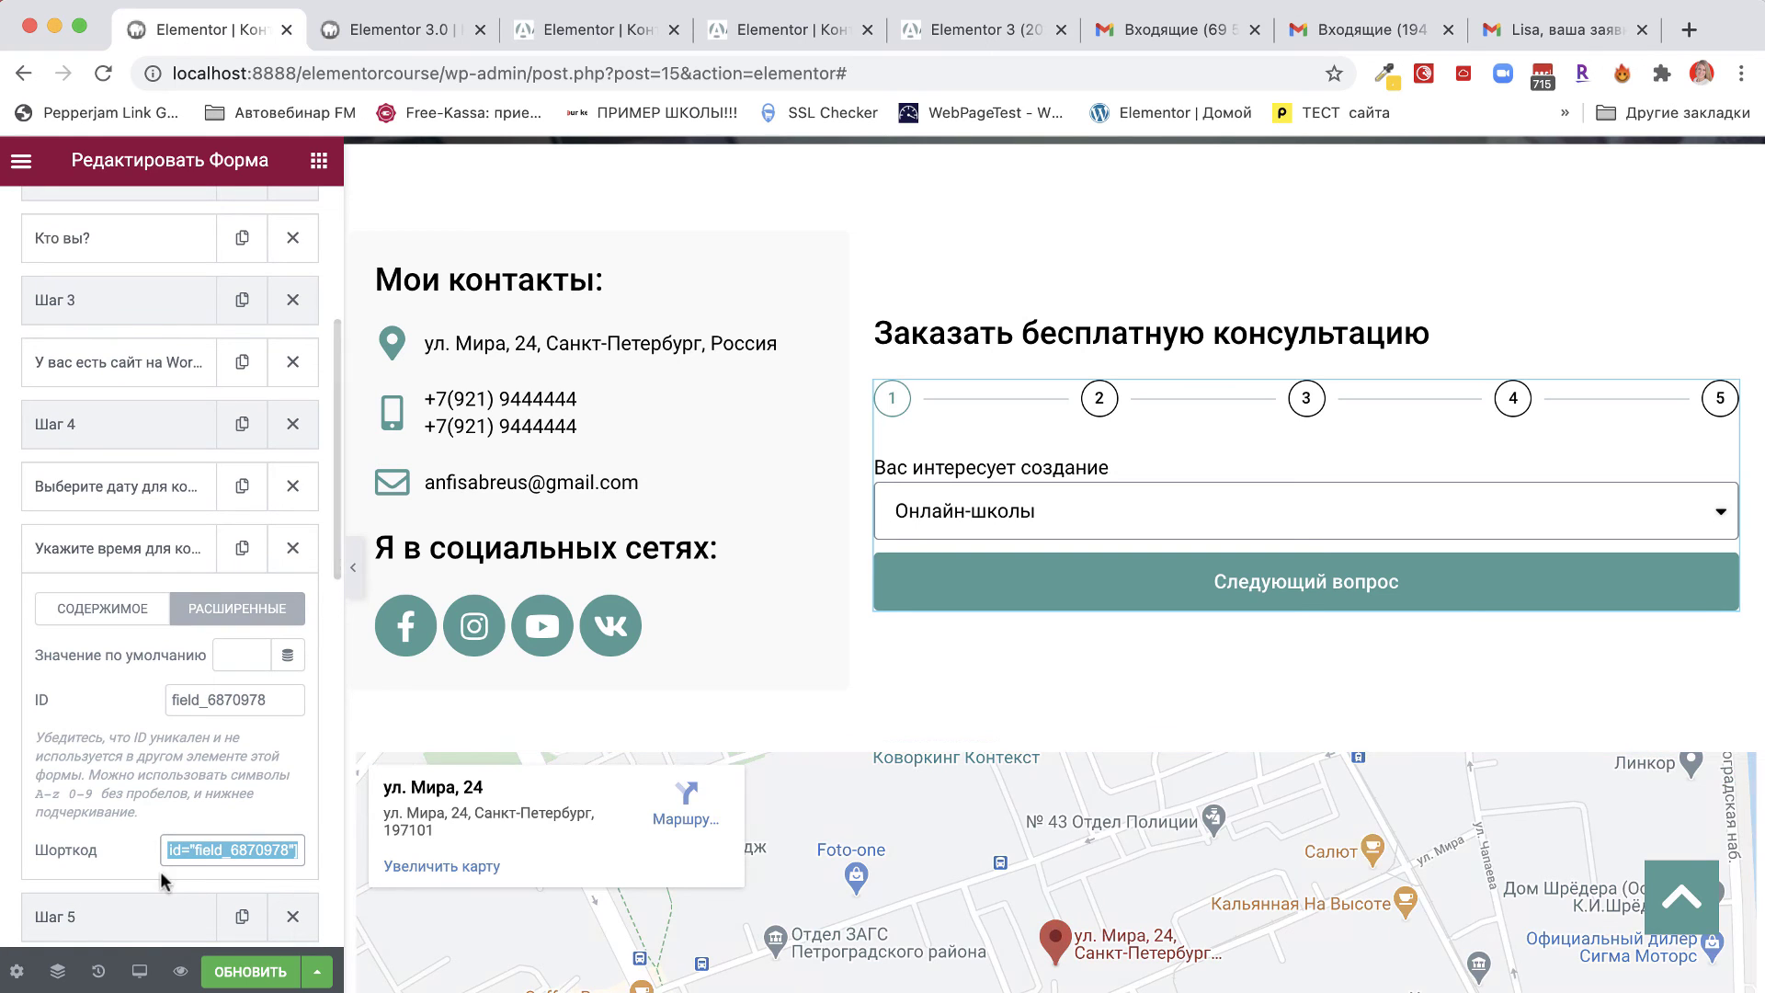
scroll(160, 869, down, 10)
click(73, 650)
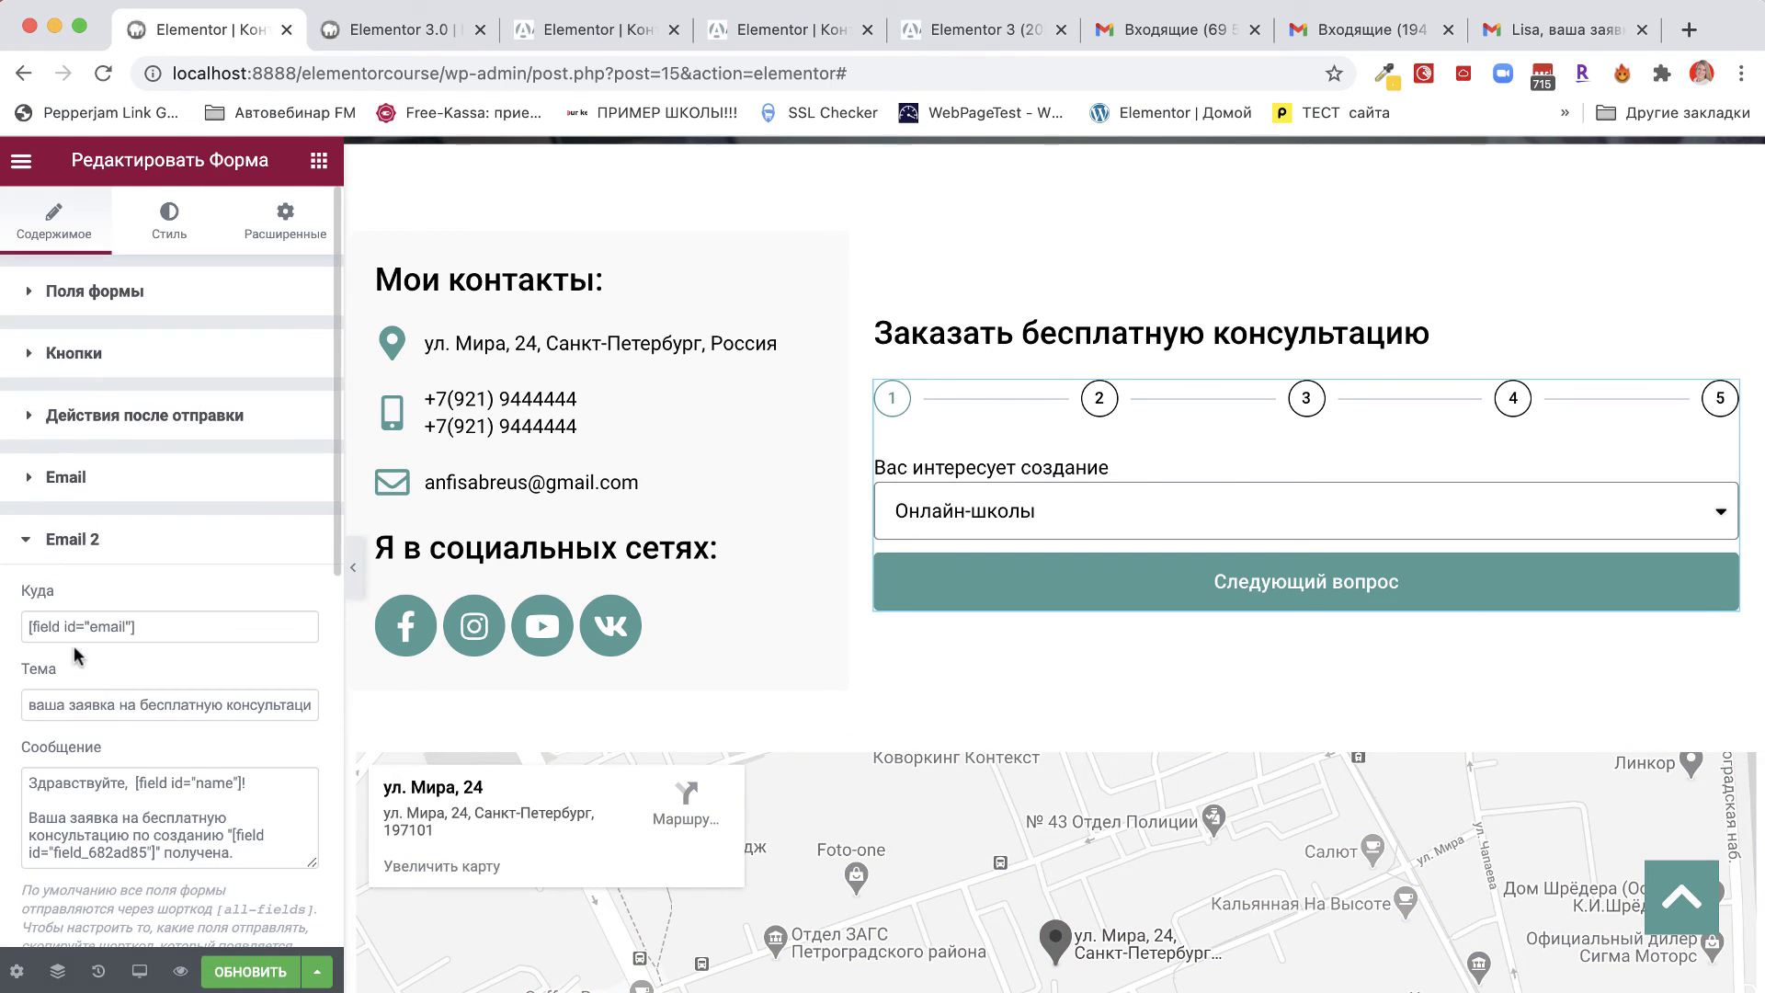
scroll(184, 832, down, 4)
click(93, 807)
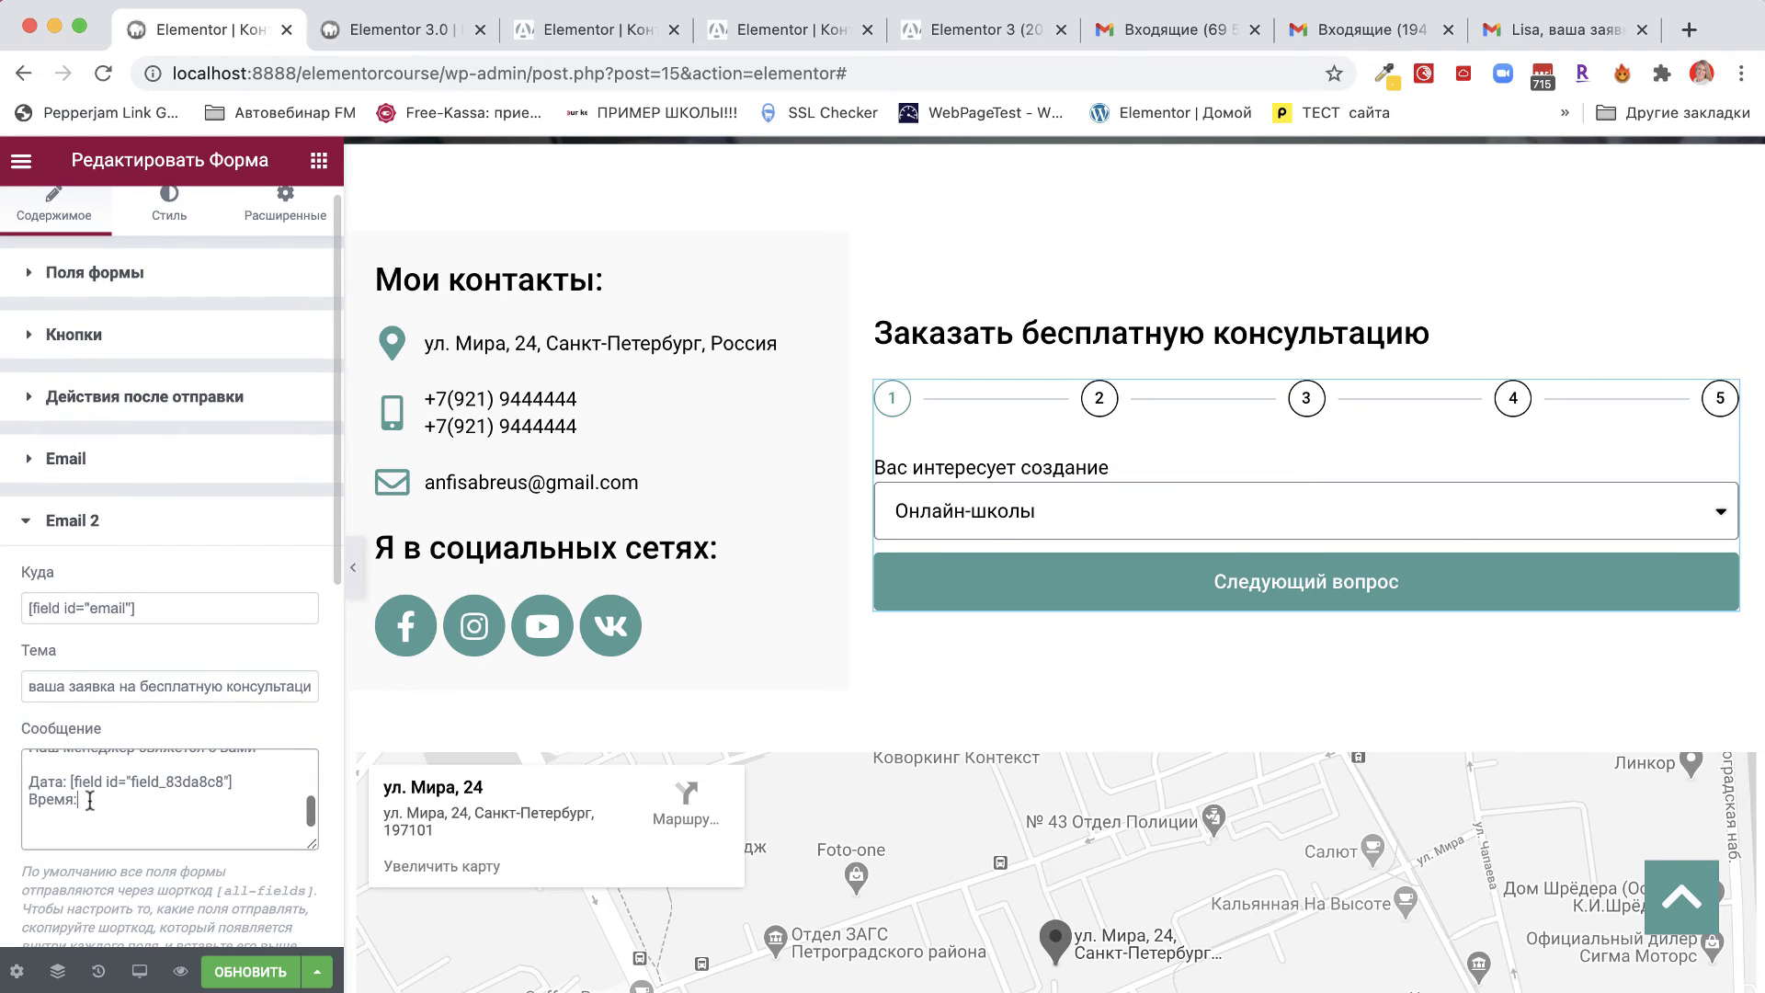
key(cmd+v)
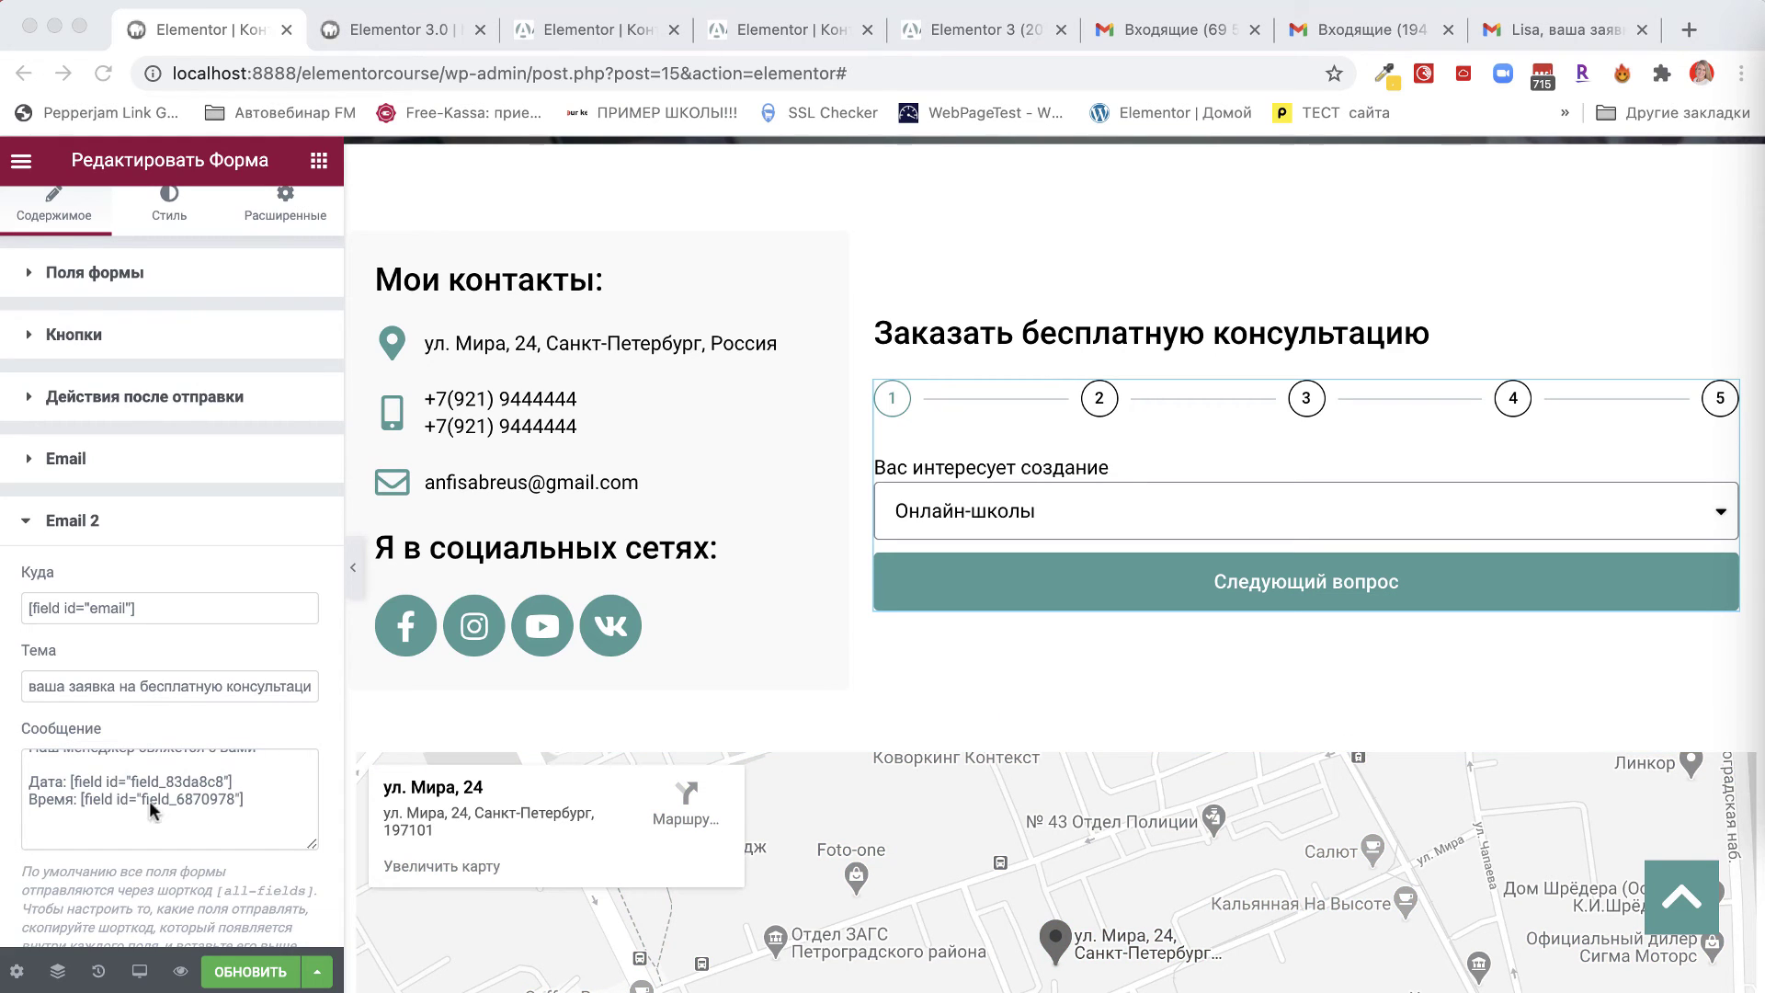
click(50, 808)
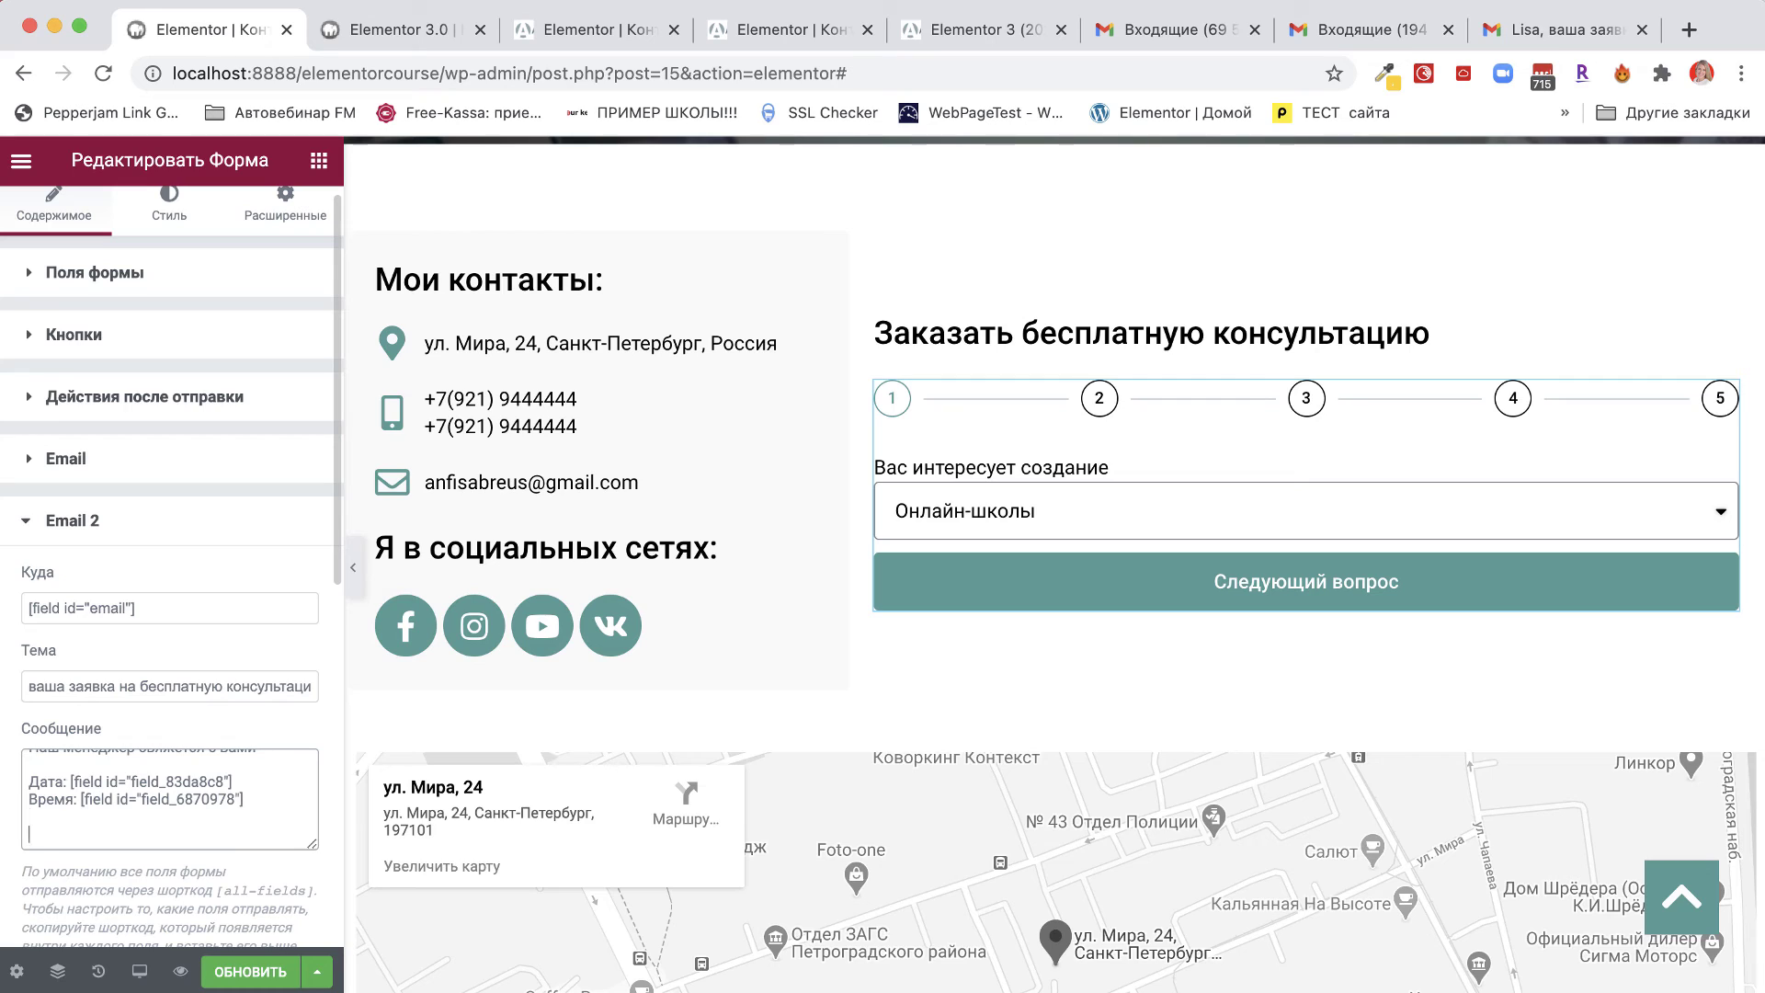
key(super+v)
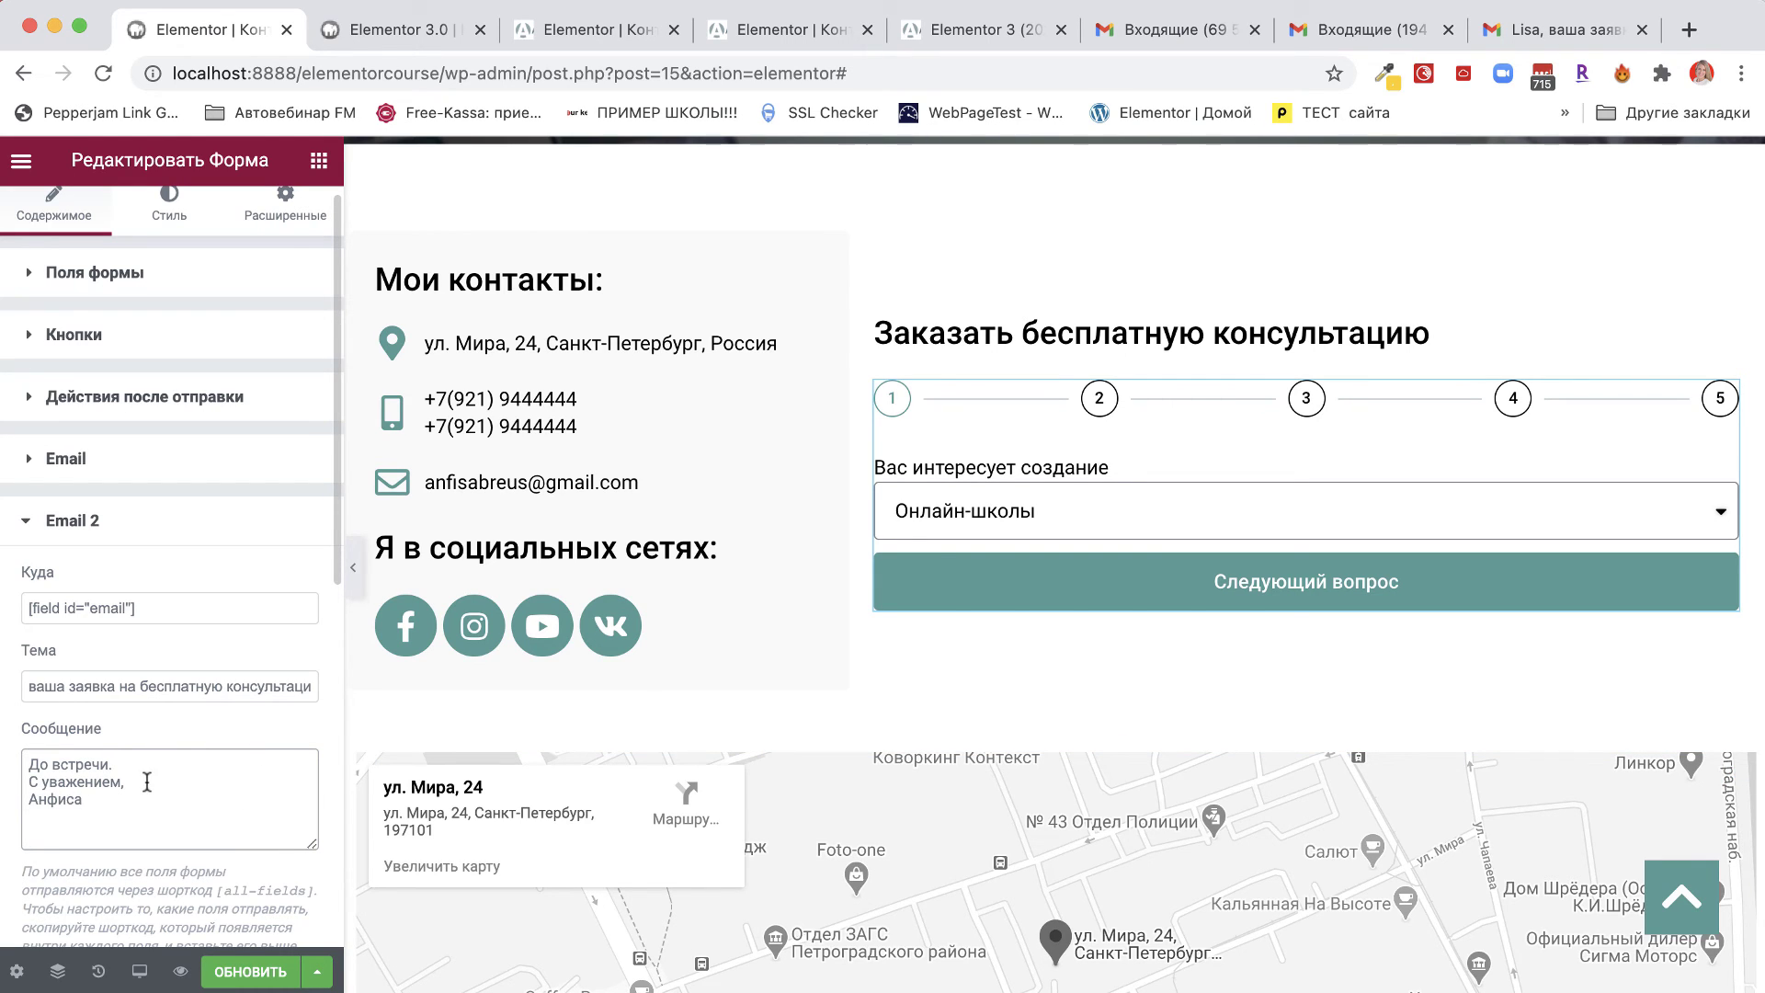
scroll(142, 780, up, 5)
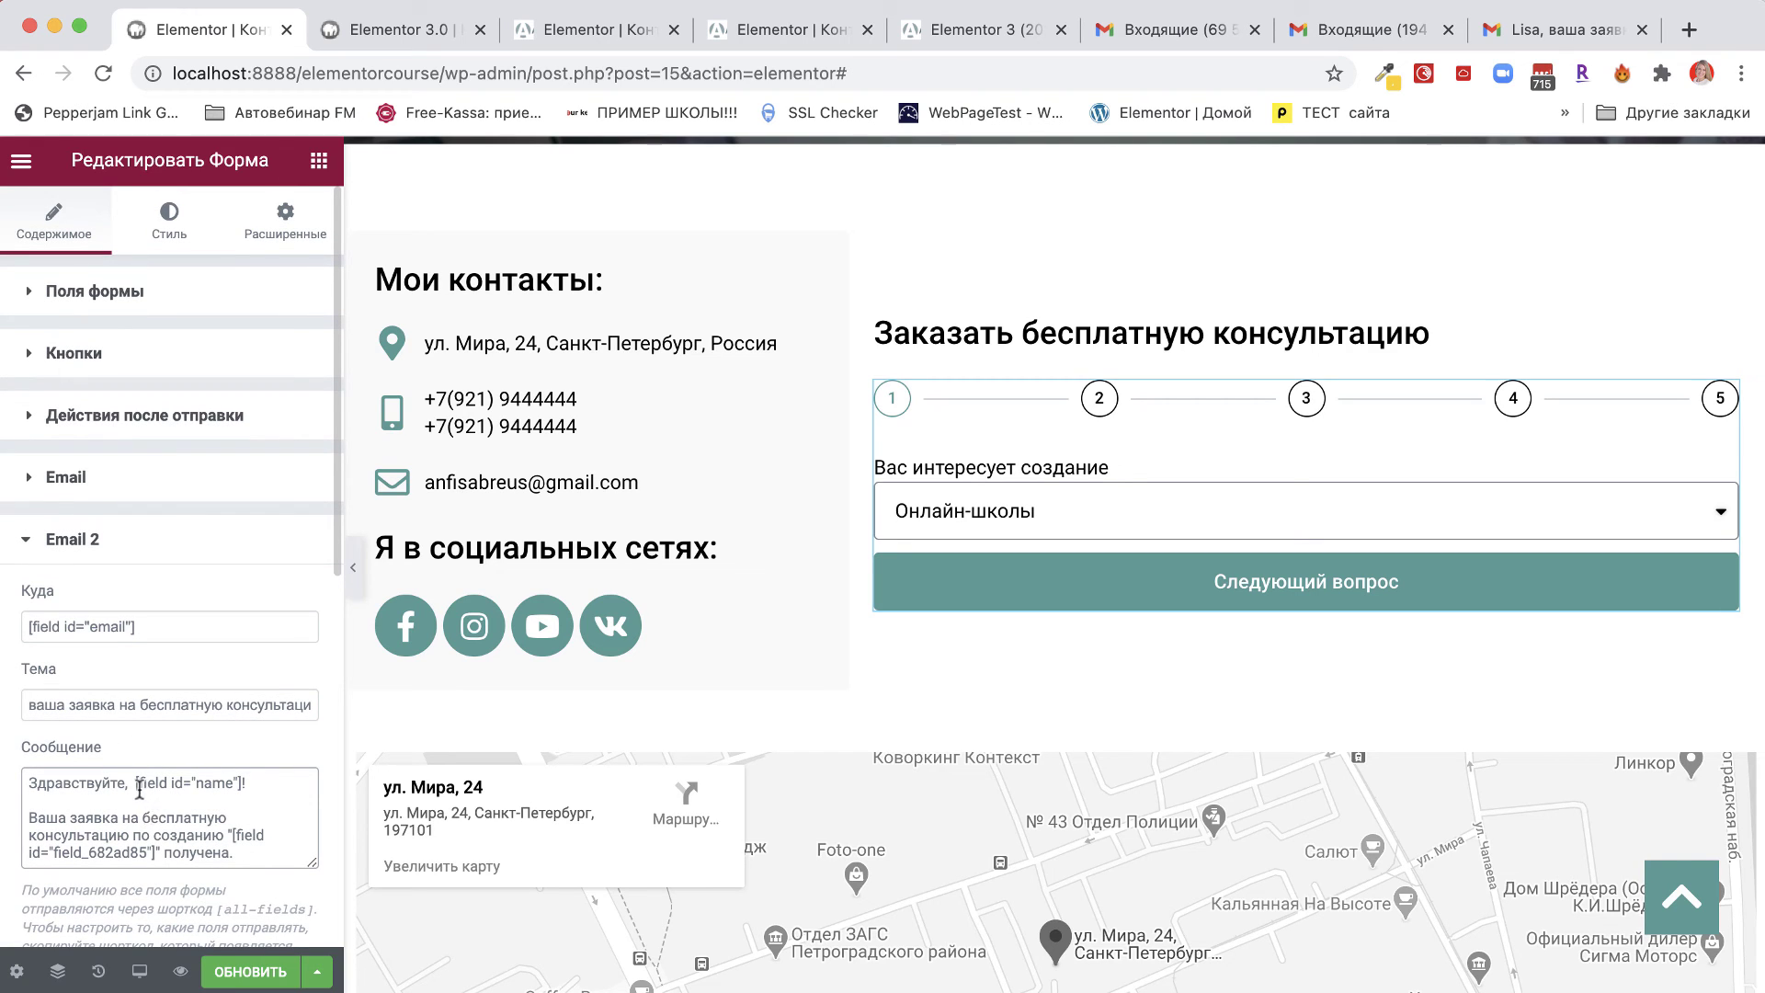
Add the name shortcode from the greeting to the start of the auto-reply subject line.
drag(135, 783, 244, 785)
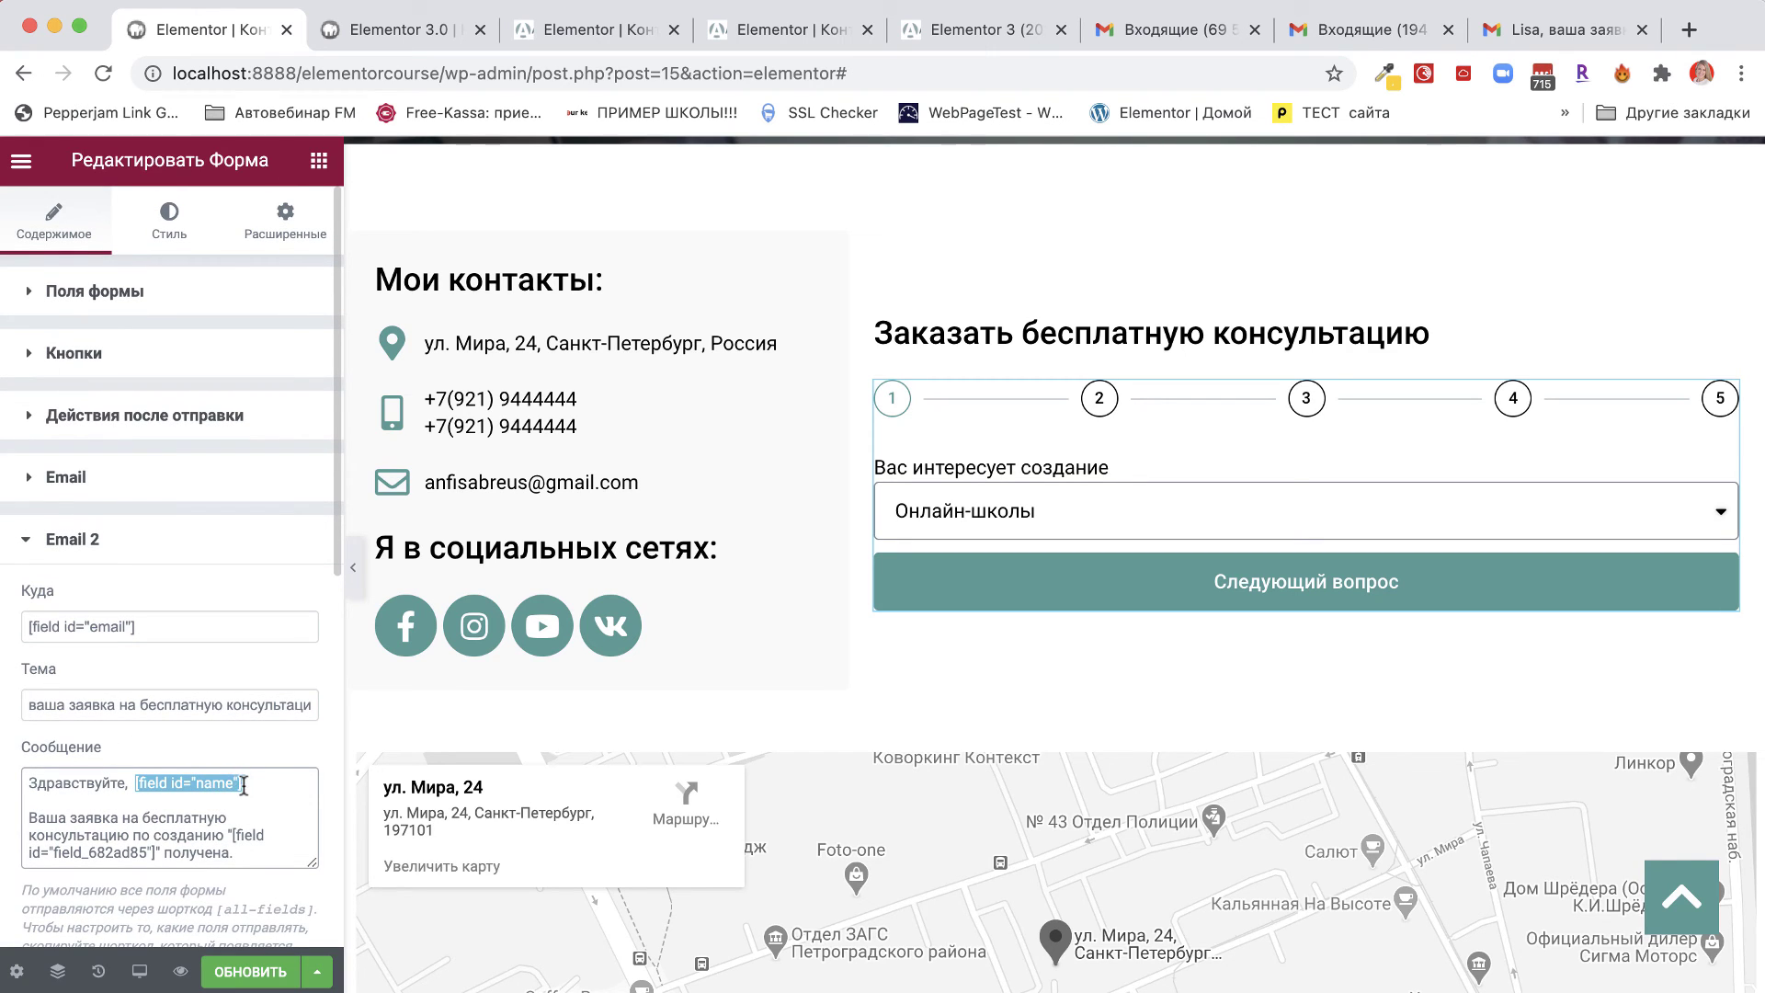
click(27, 705)
key(super+v)
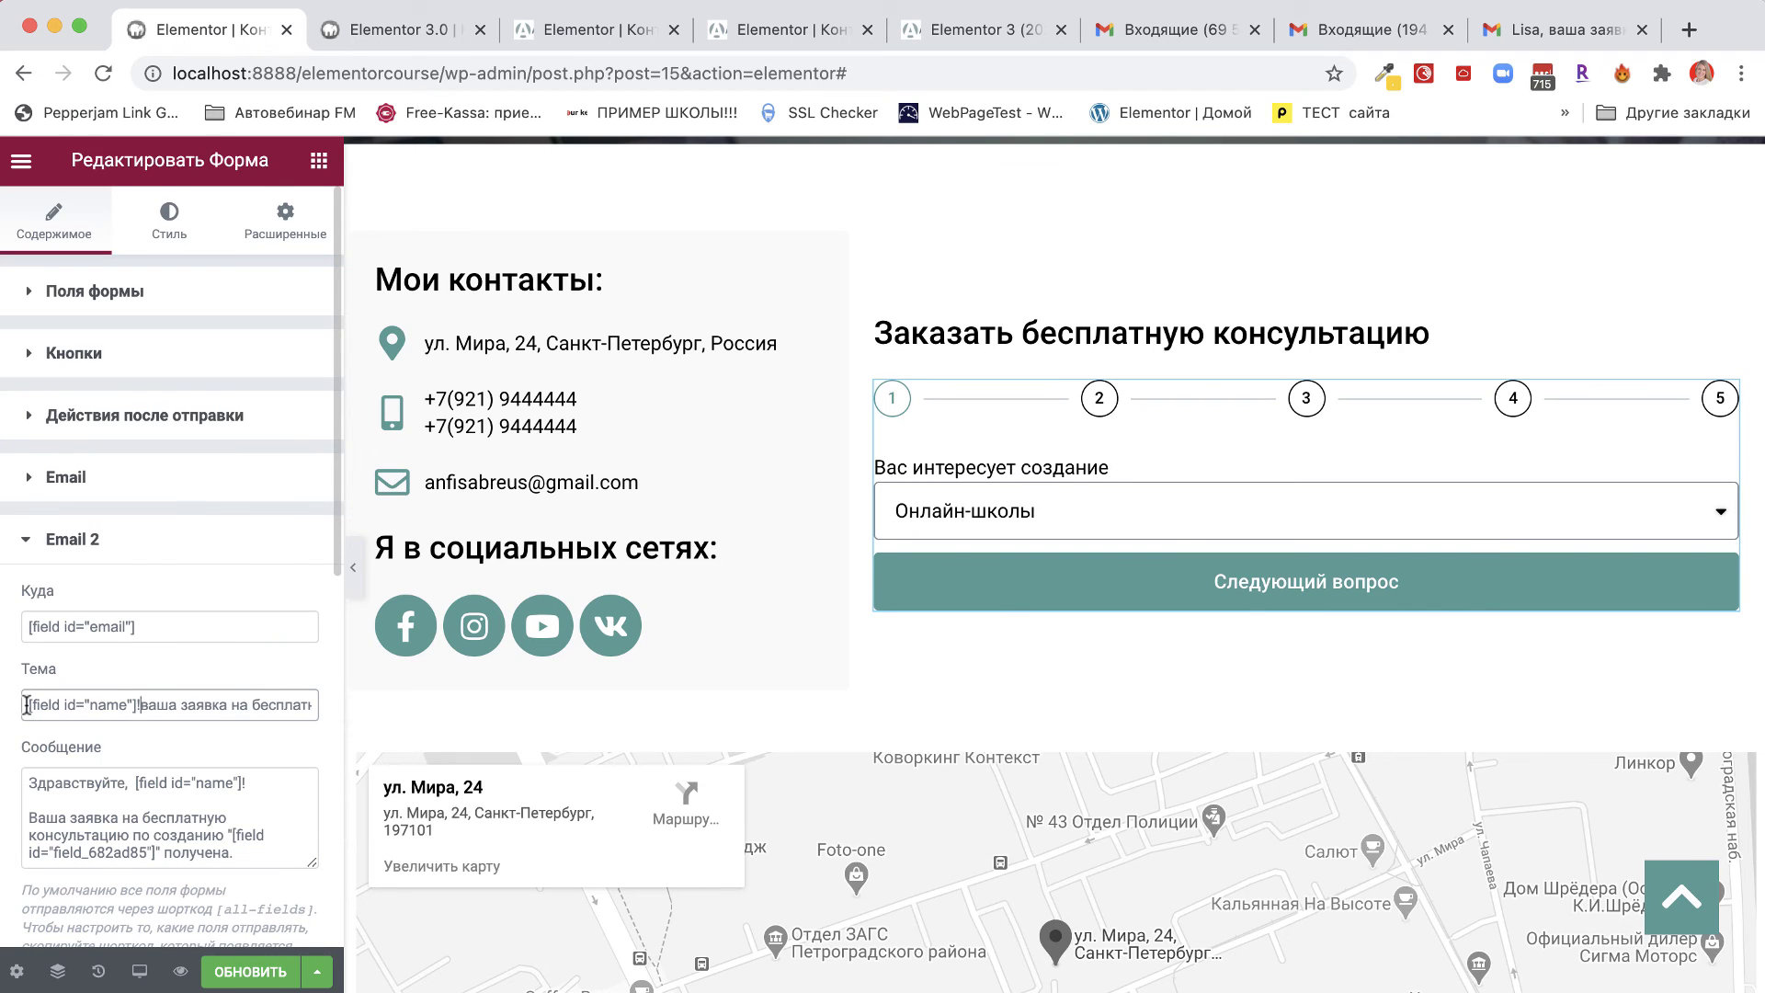
text(б)
key(BackSpace)
key(BackSpace)
key(BackSpace)
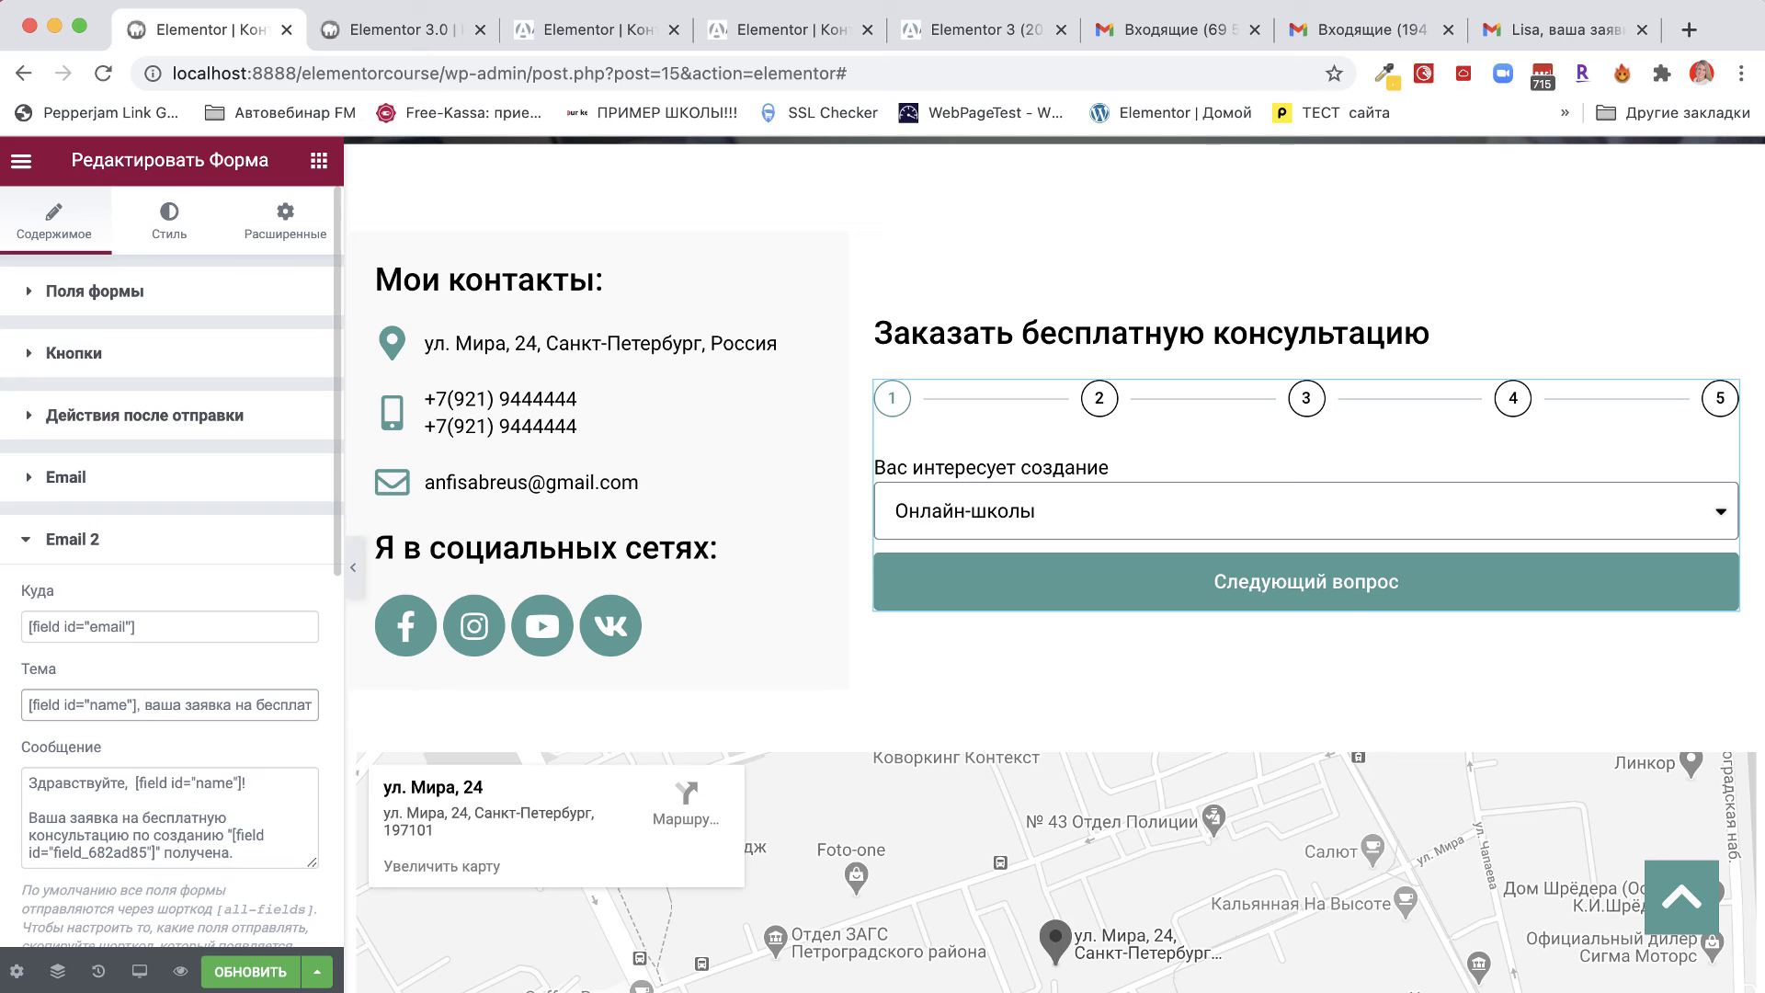
click(252, 704)
key(shift+super+Right)
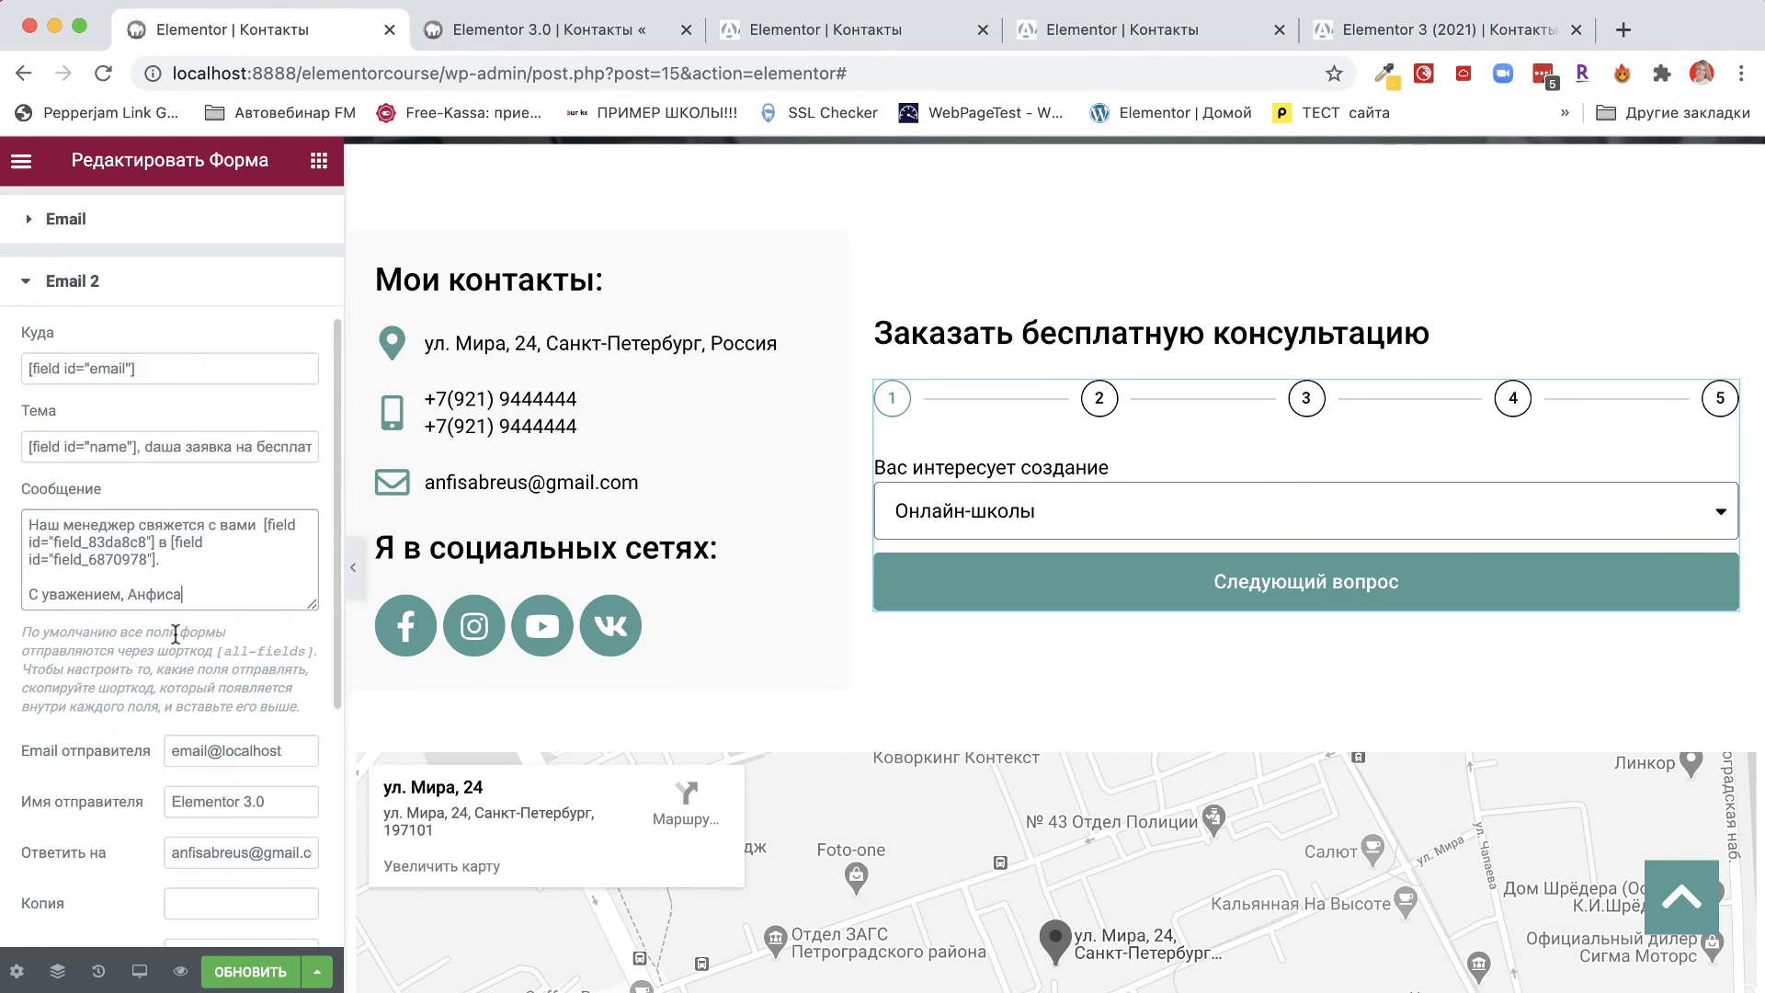
Replace the auto-reply's default sender name with the site owner's name.
scroll(177, 630, down, 4)
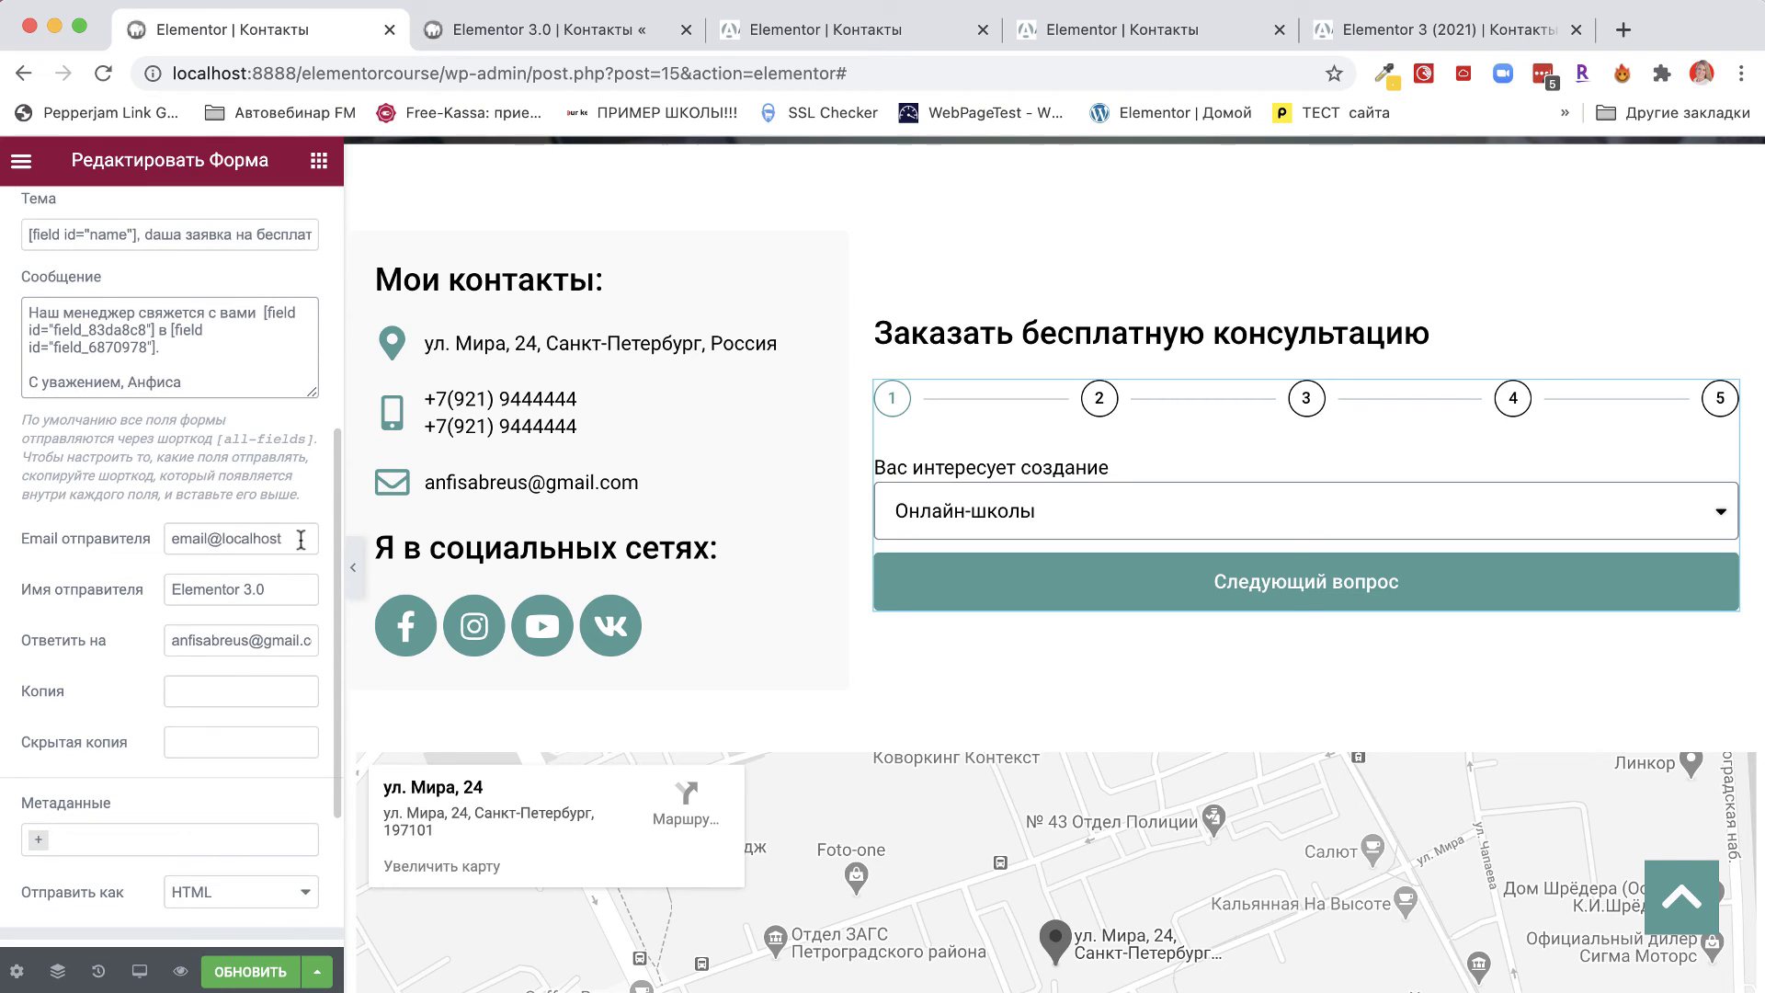
drag(300, 539, 156, 538)
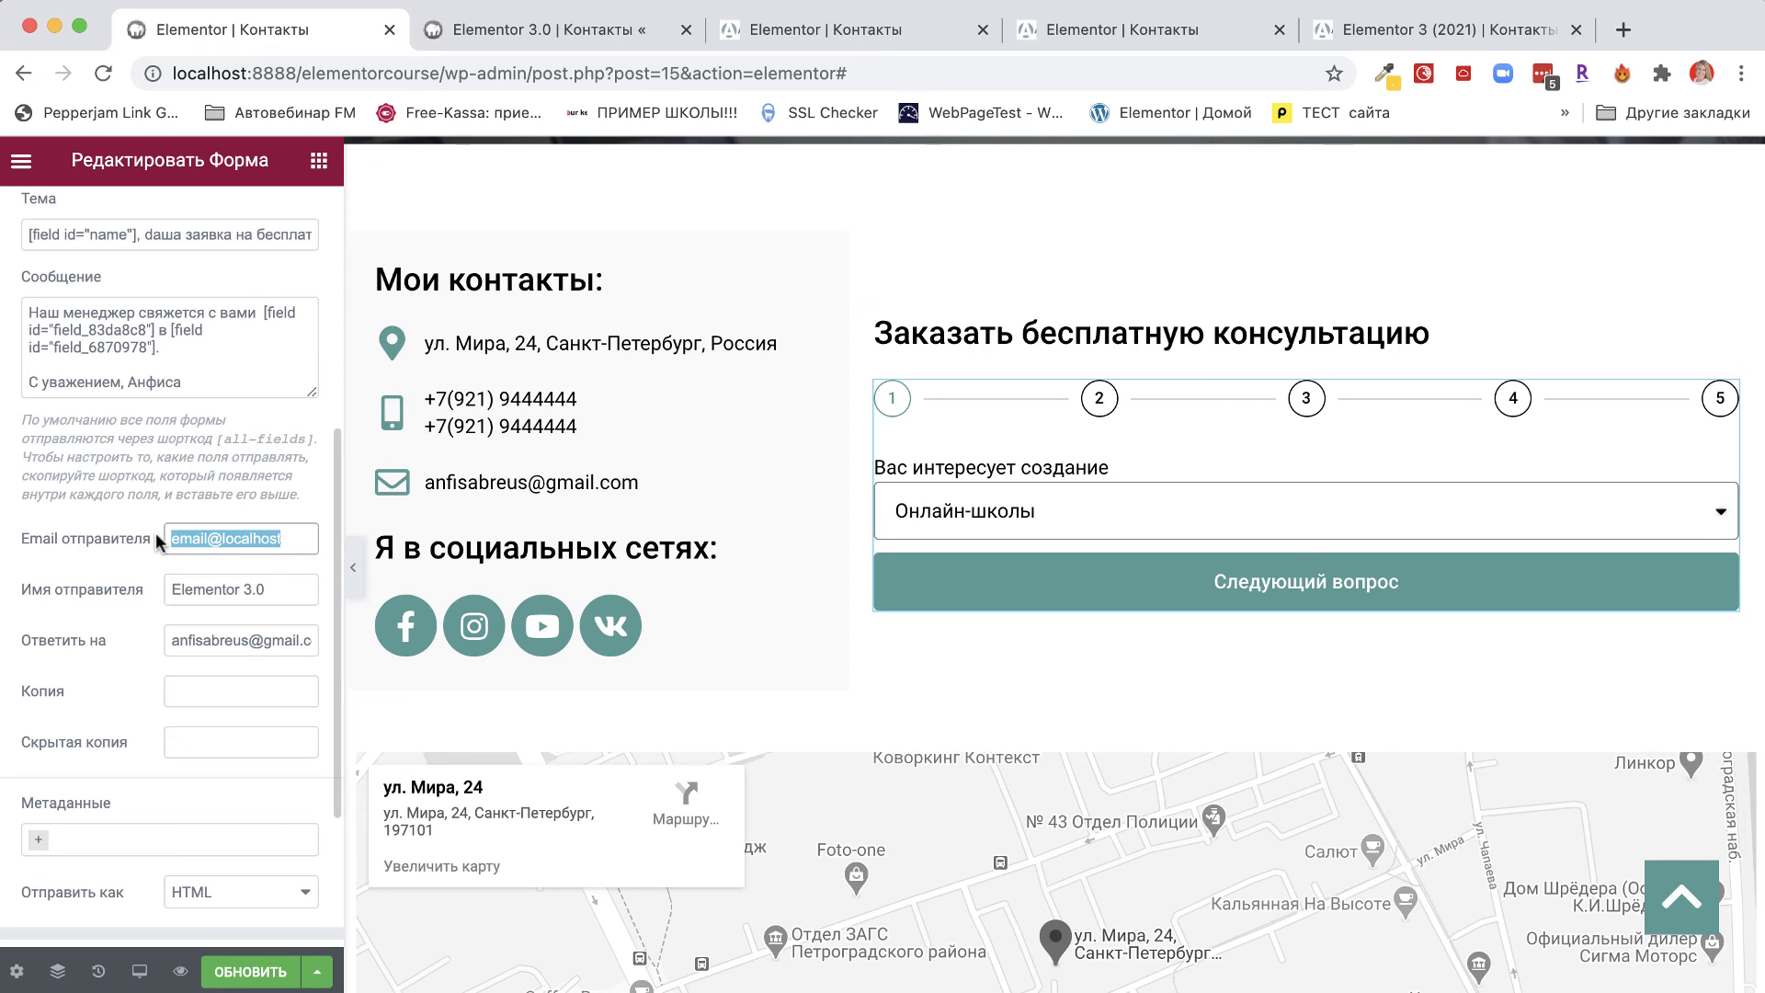
drag(287, 591, 122, 598)
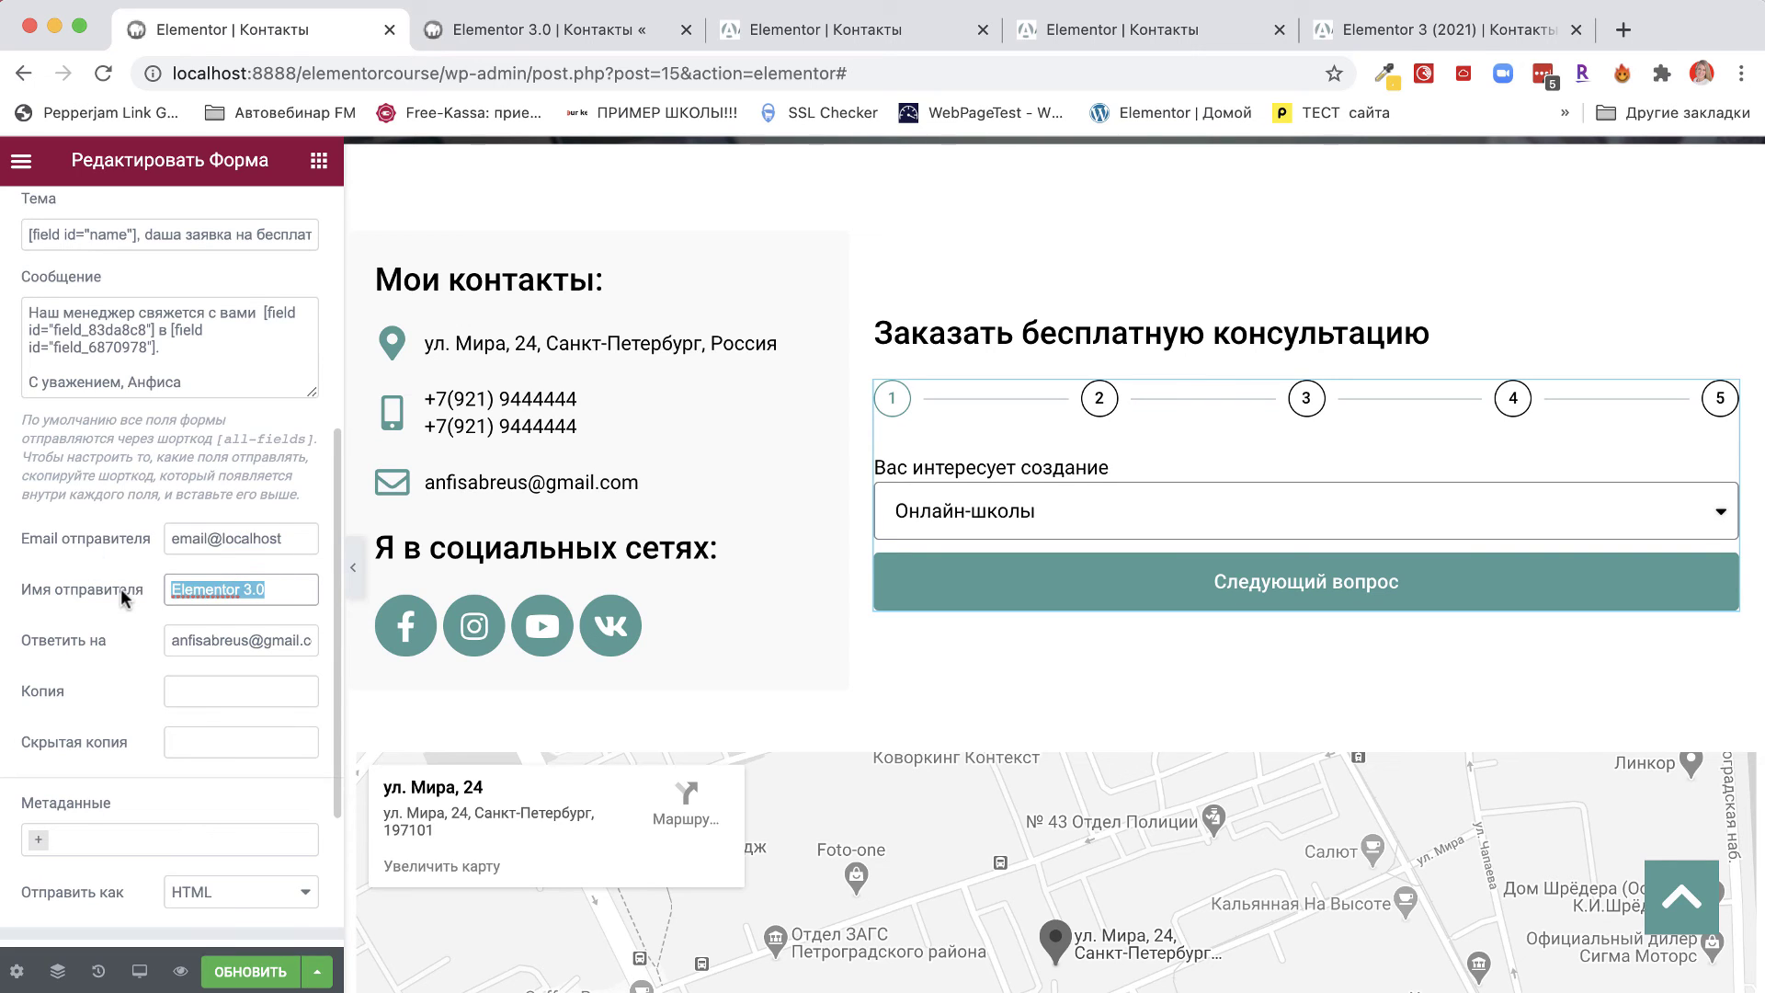
text(Анфиса Бреус)
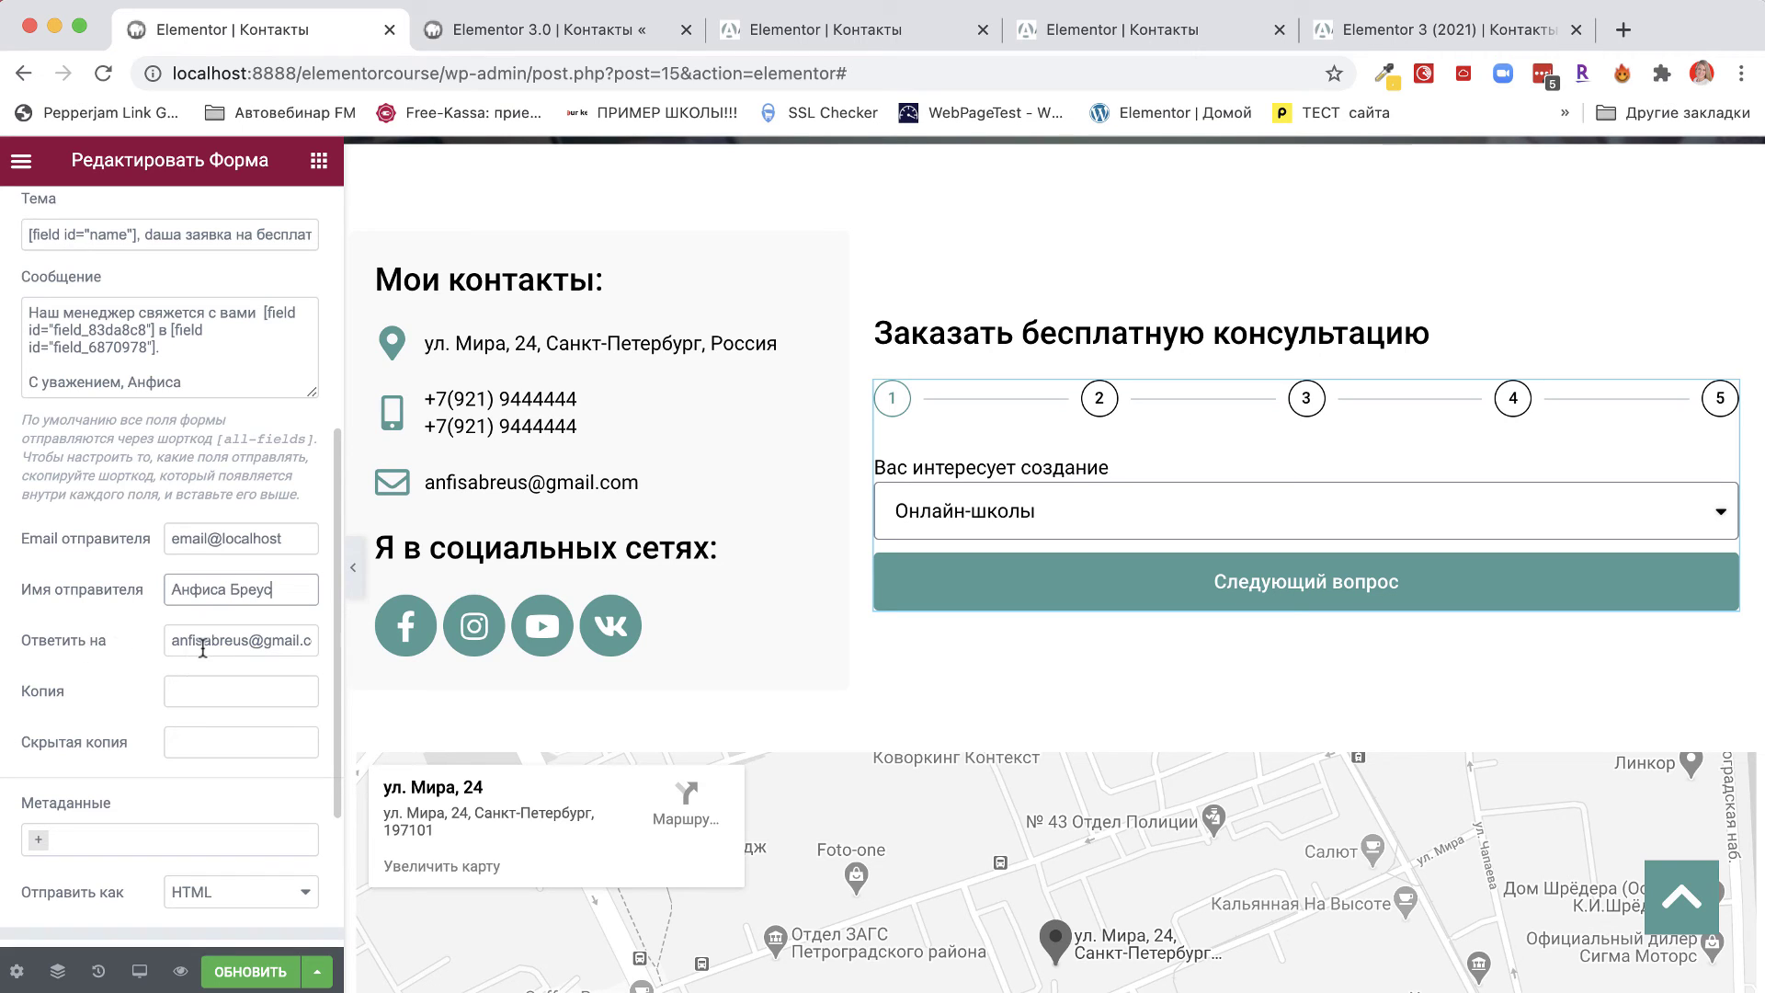
Set the auto-reply's reply-to address to the sender email address.
drag(175, 640, 316, 641)
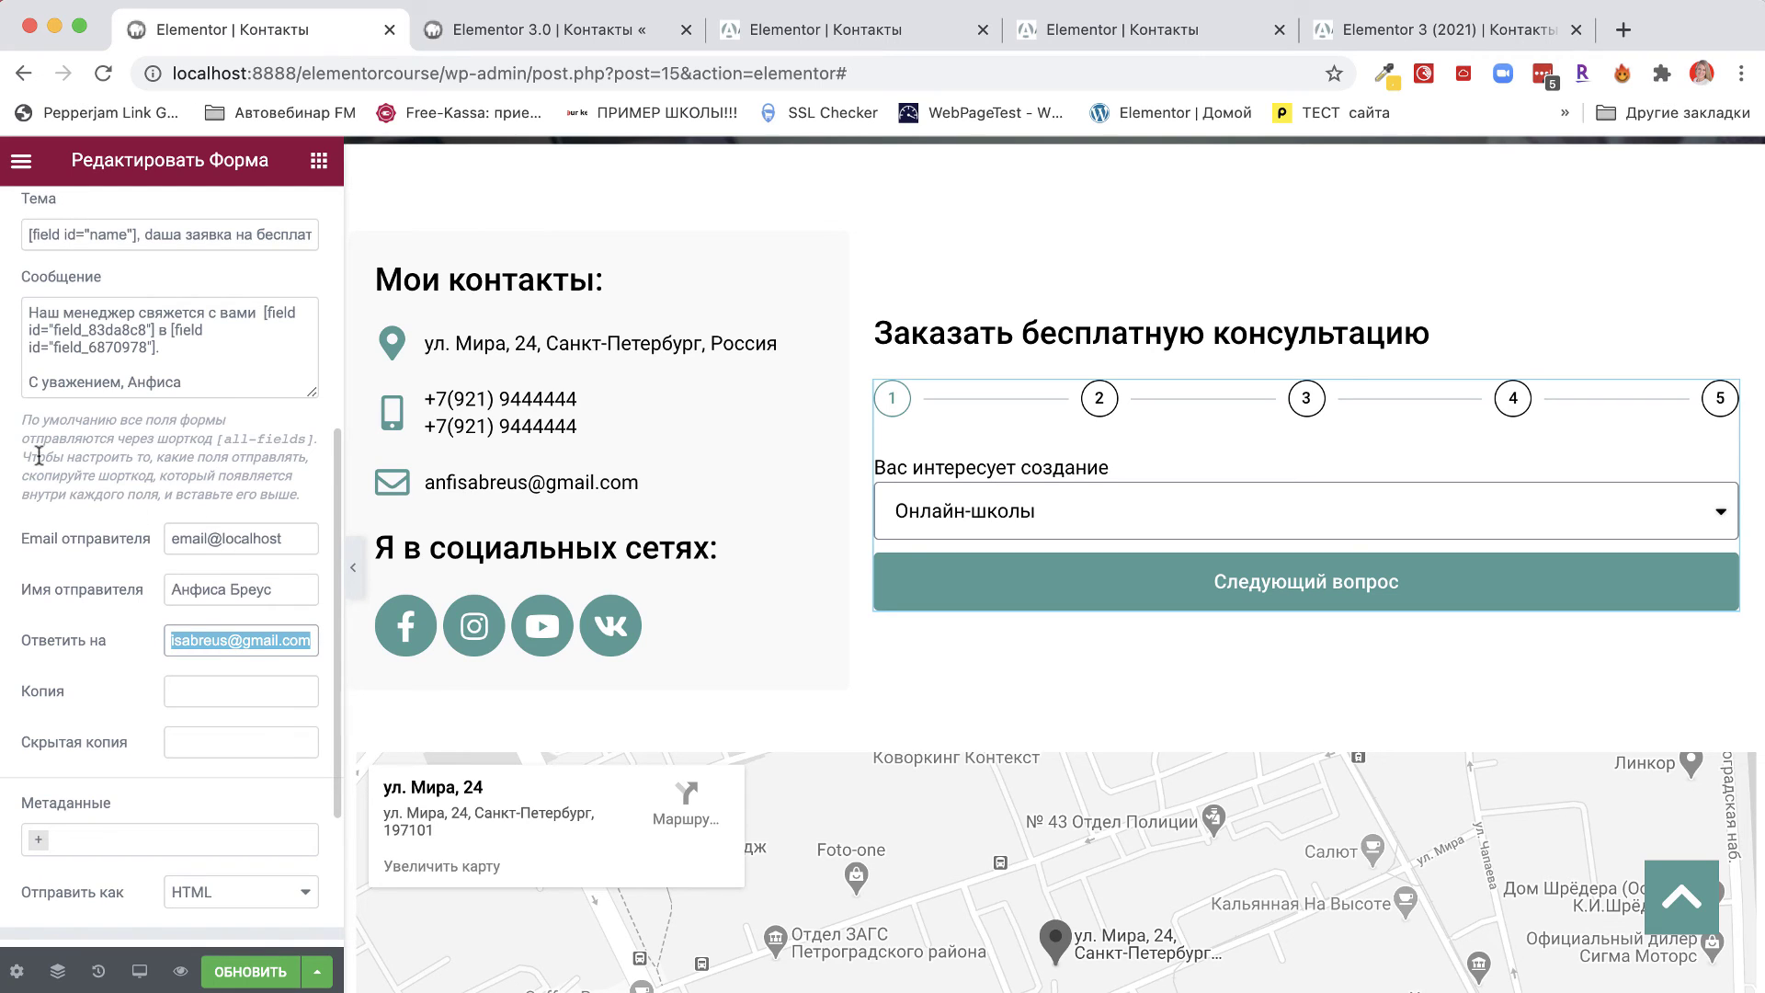
click(201, 643)
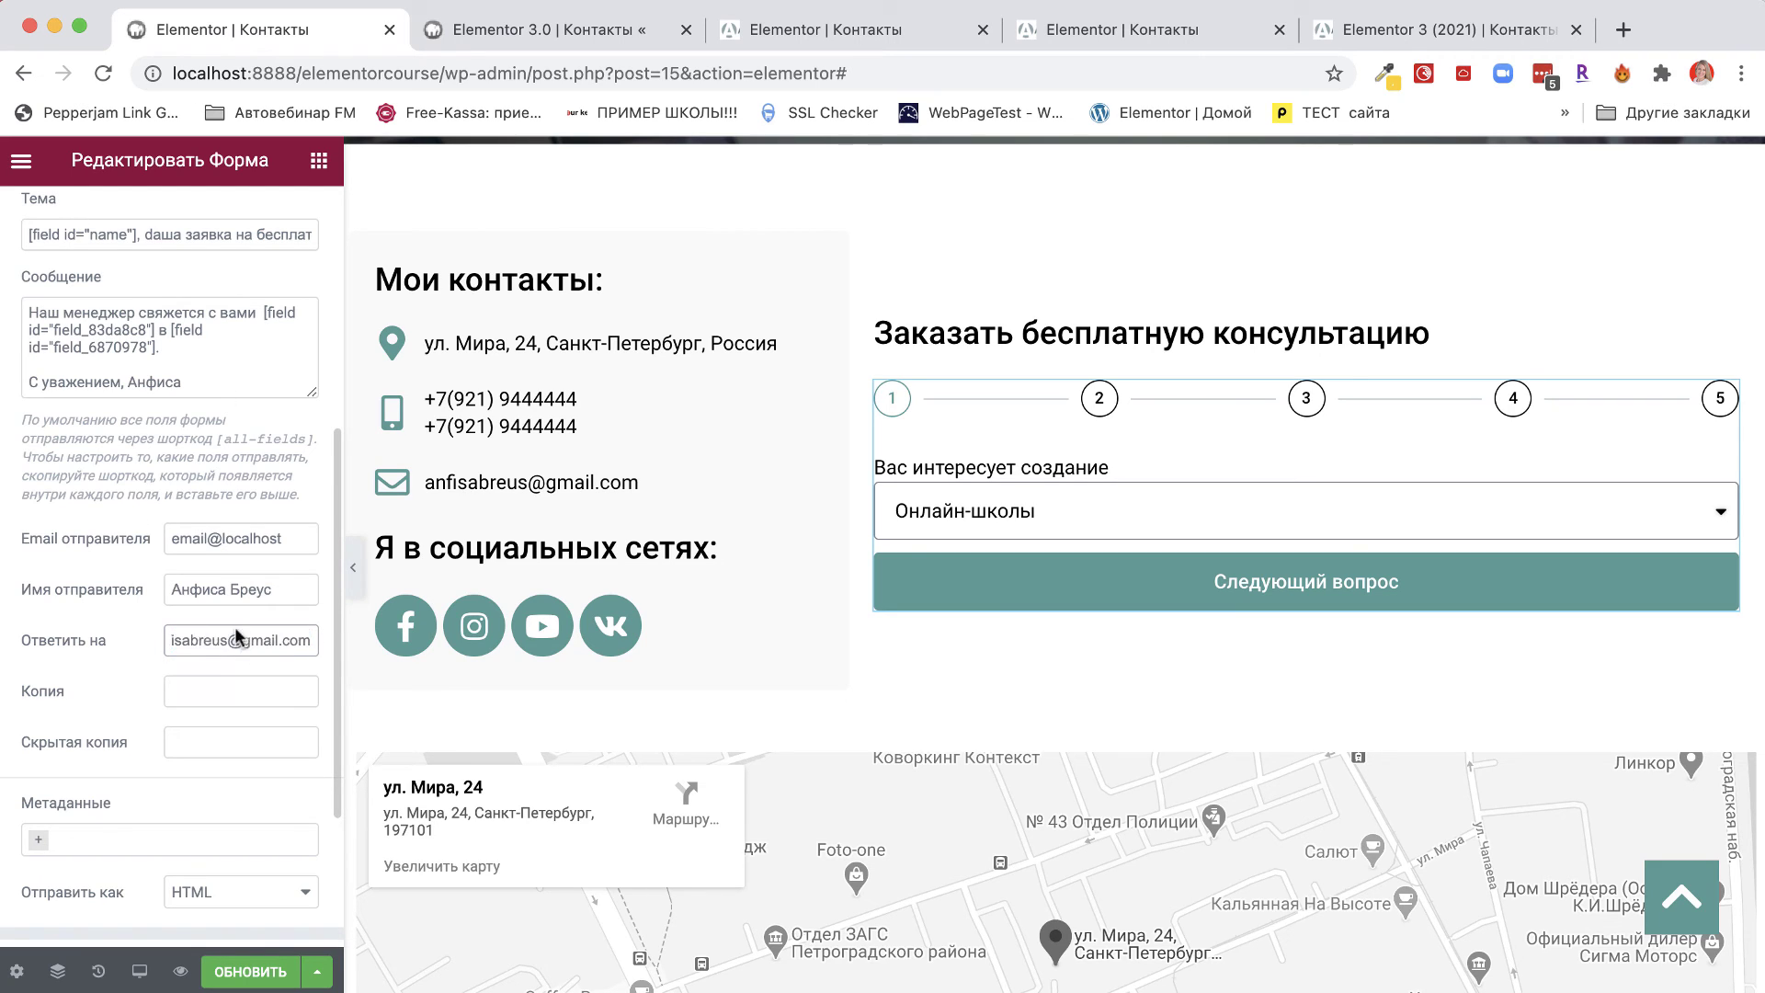
drag(281, 541, 41, 538)
key(super+c)
triple_click(190, 646)
key(super+v)
scroll(137, 742, down, 5)
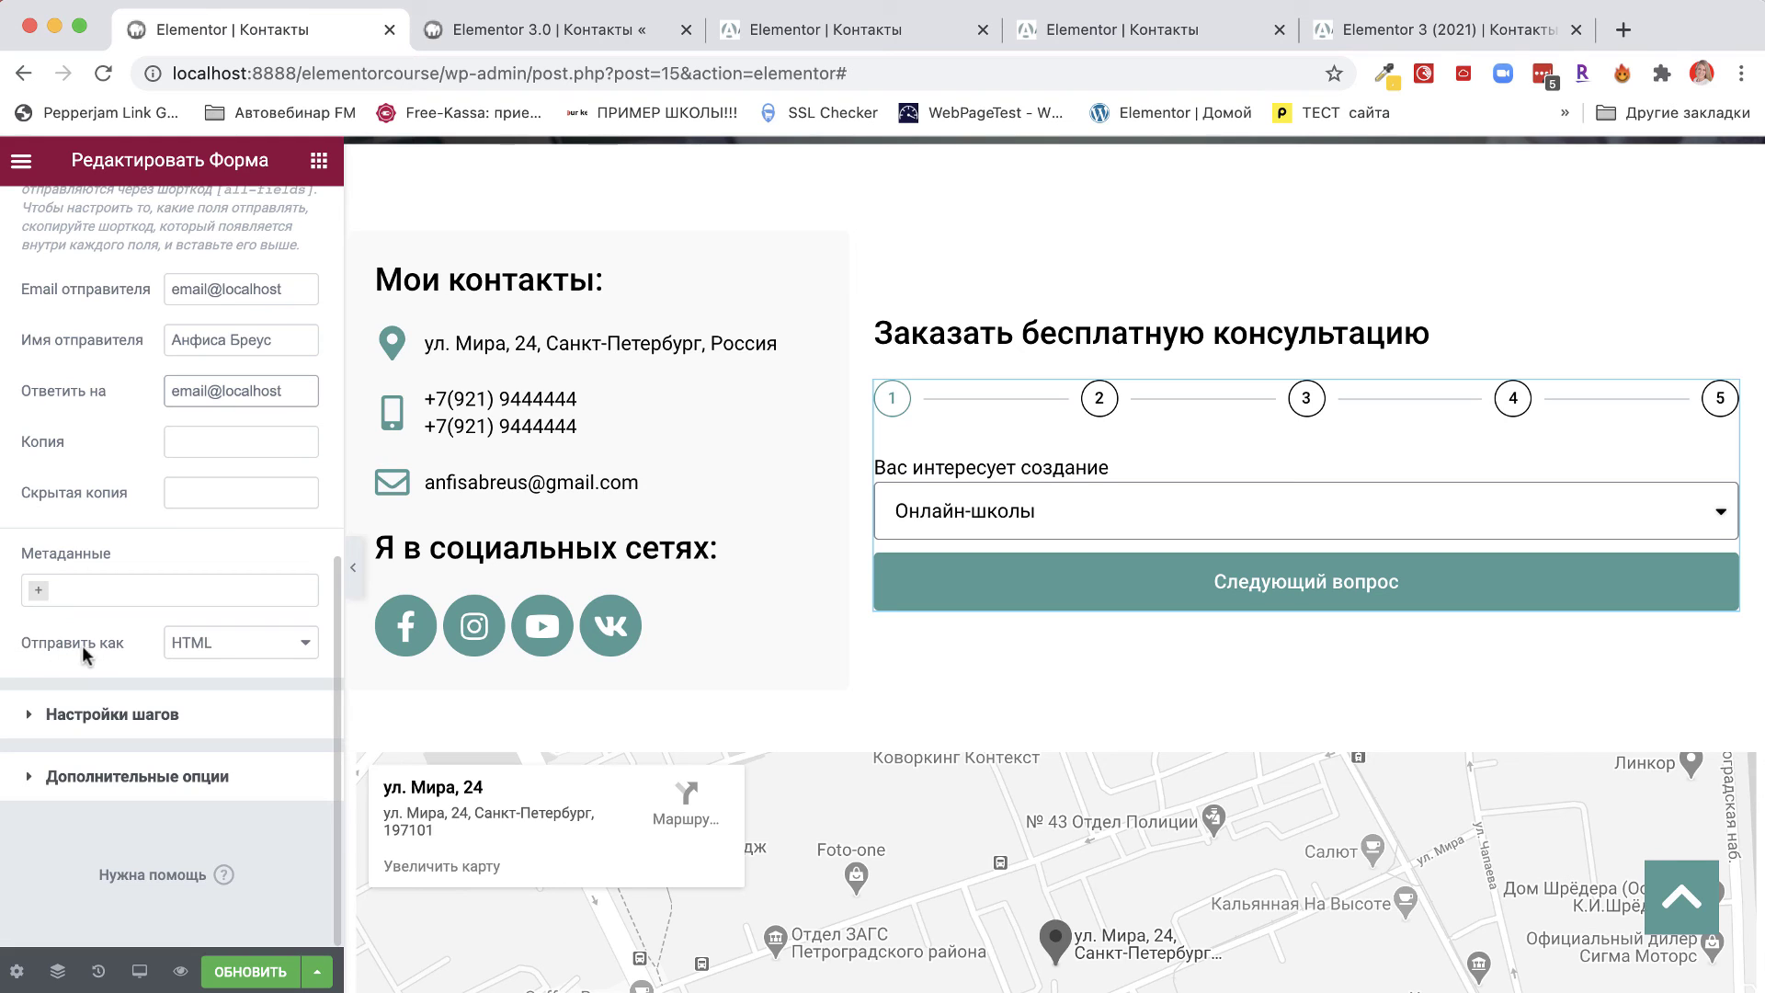
Try the auto-reply format as plain text, then revert it to HTML.
click(200, 643)
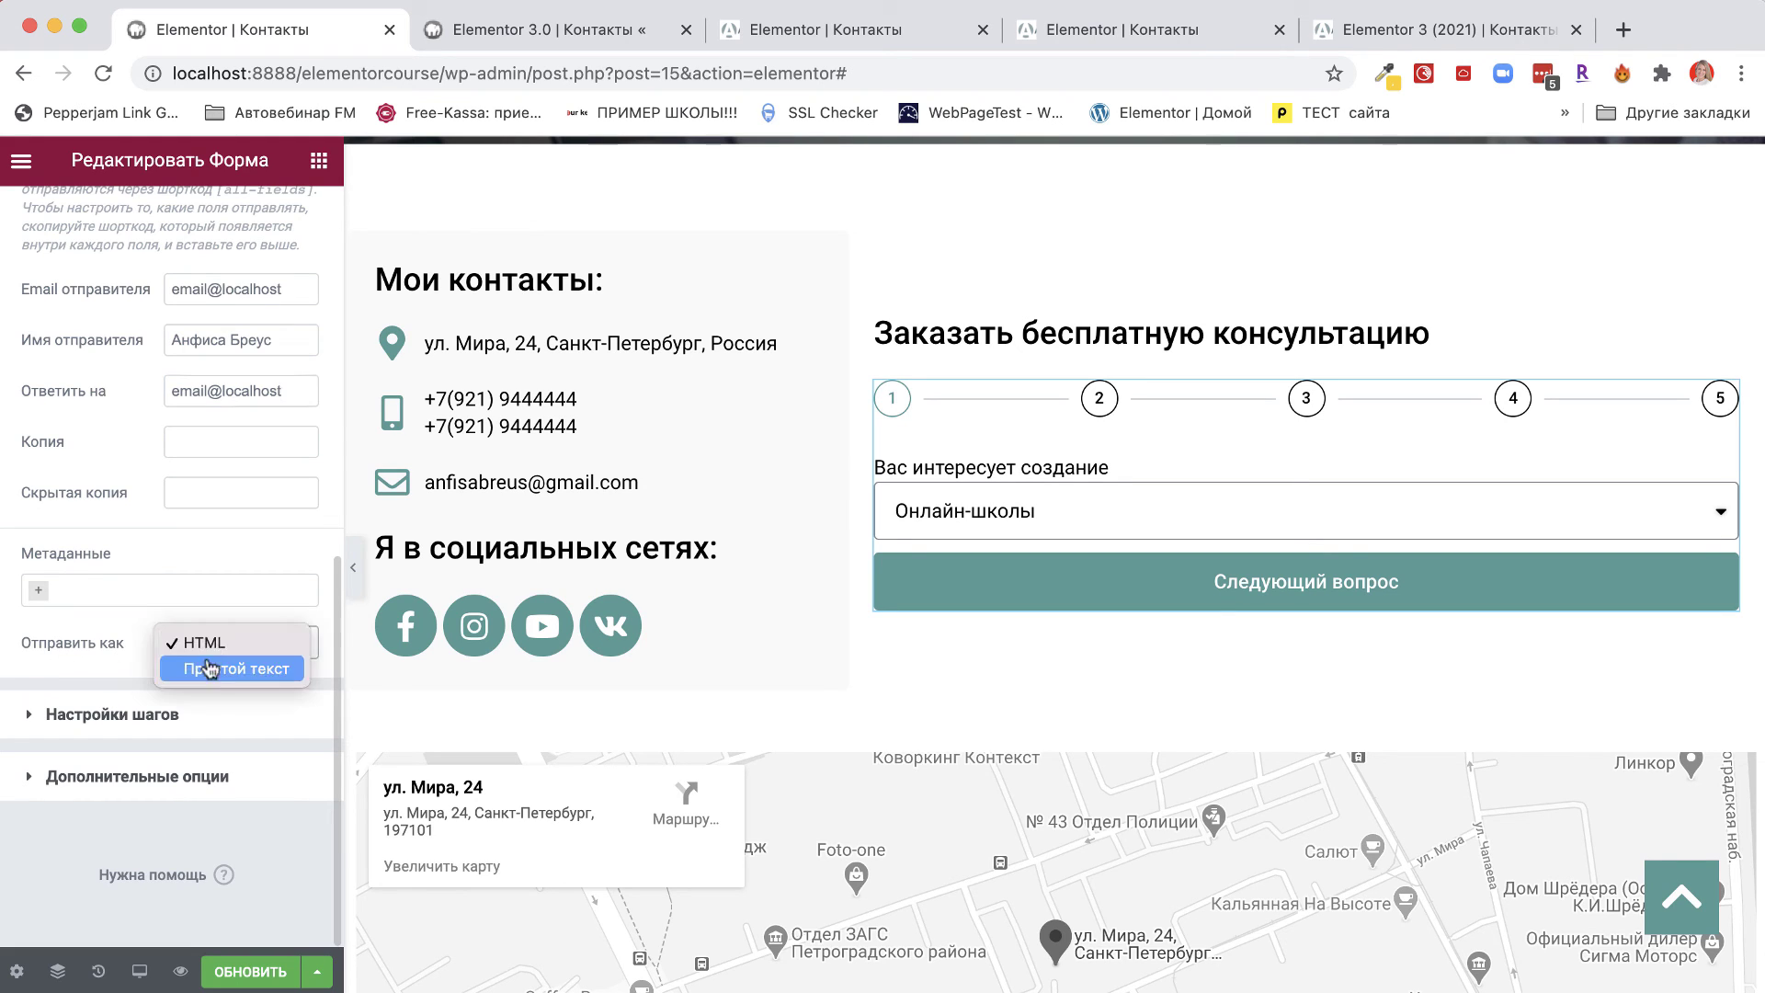
click(210, 663)
click(202, 644)
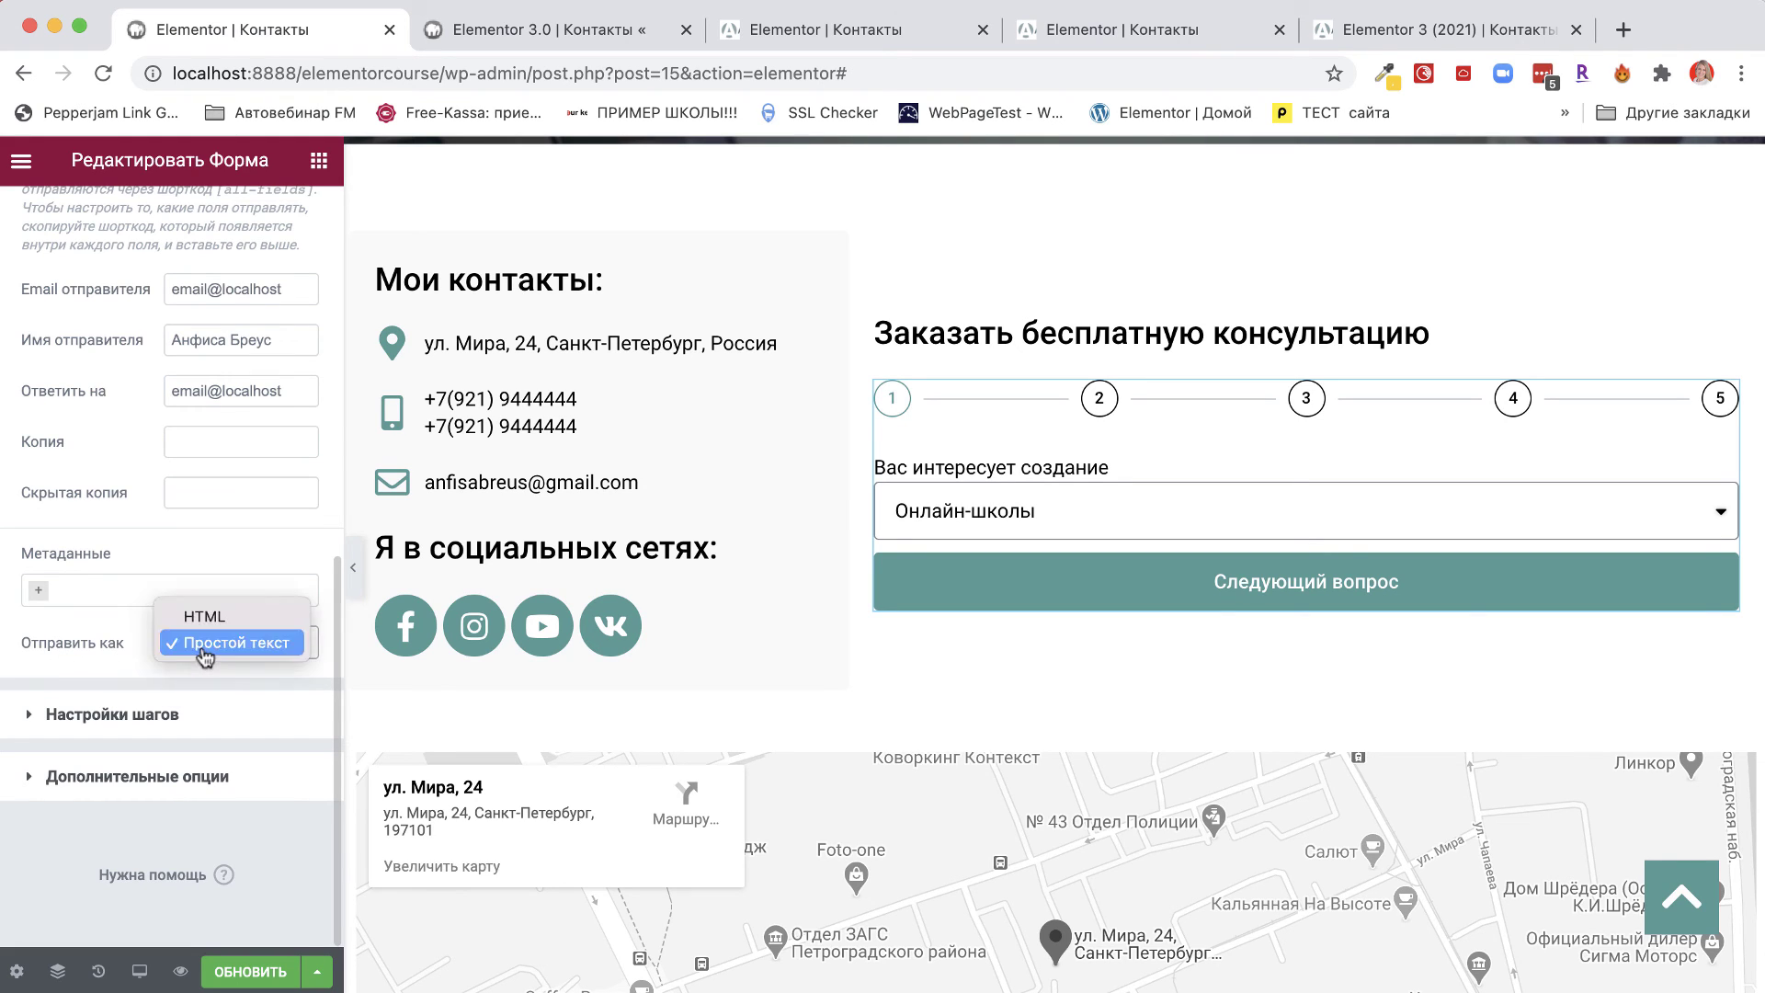
click(194, 615)
scroll(112, 492, up, 5)
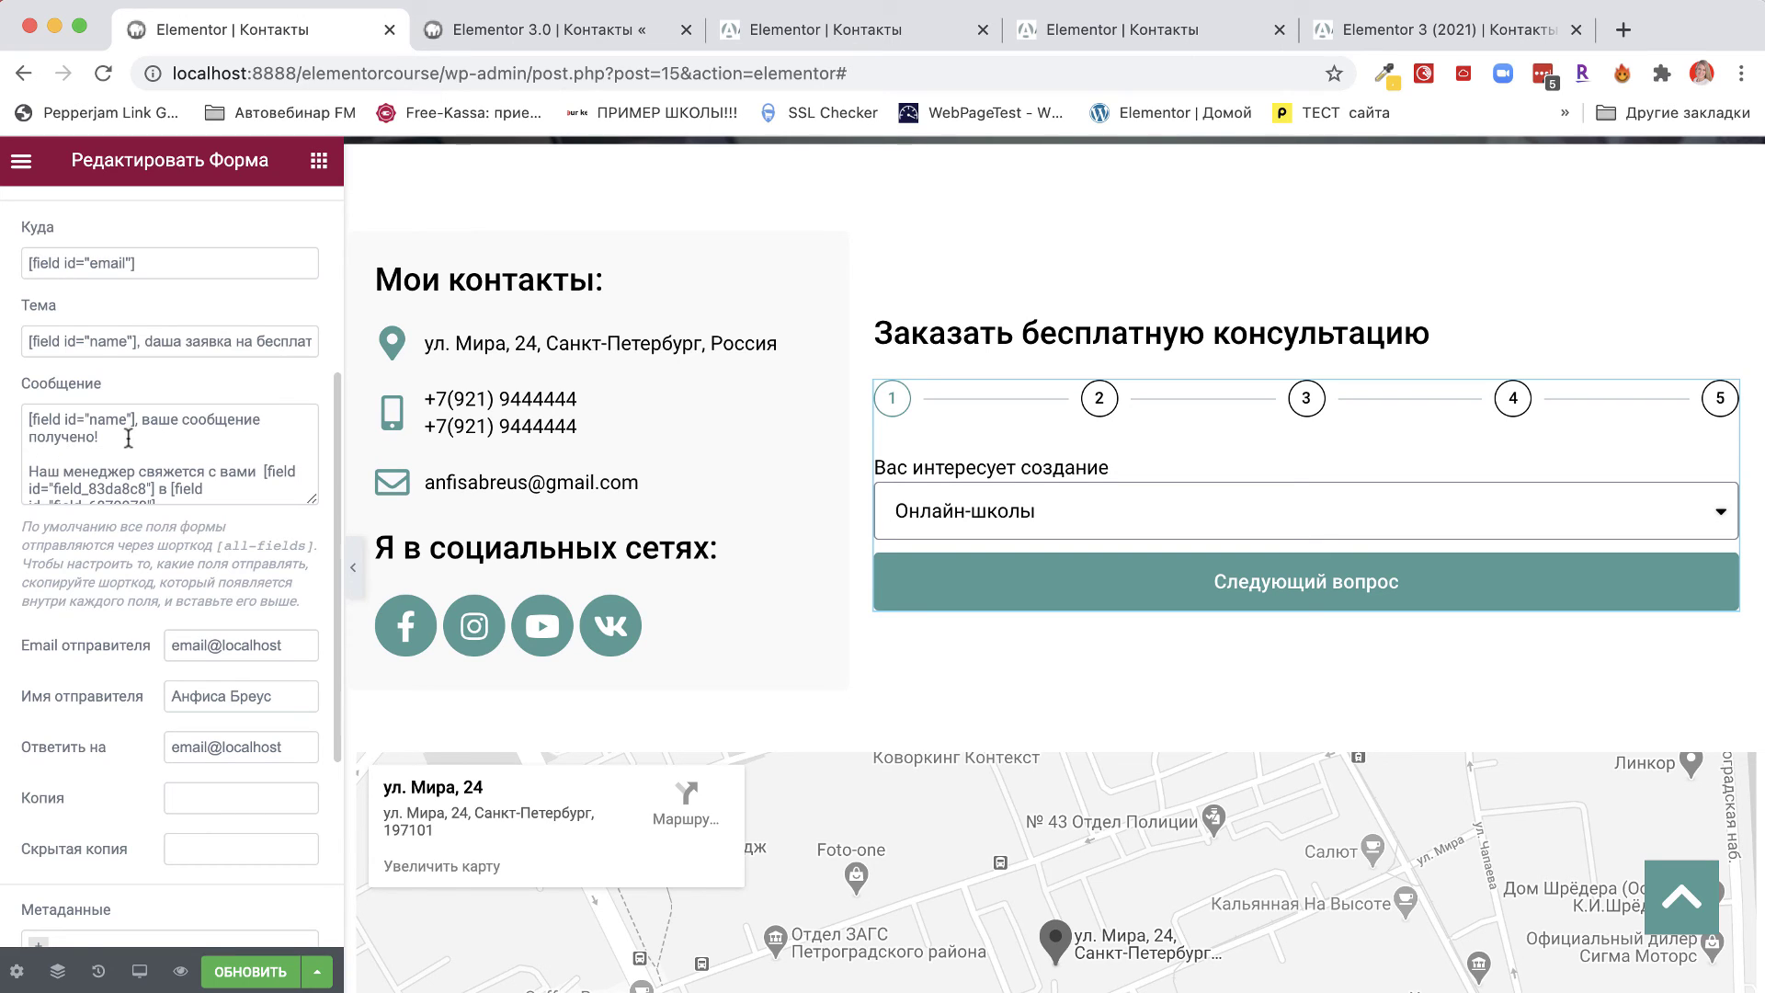
Delete the <br><br> tags from the auto-reply message.
click(36, 454)
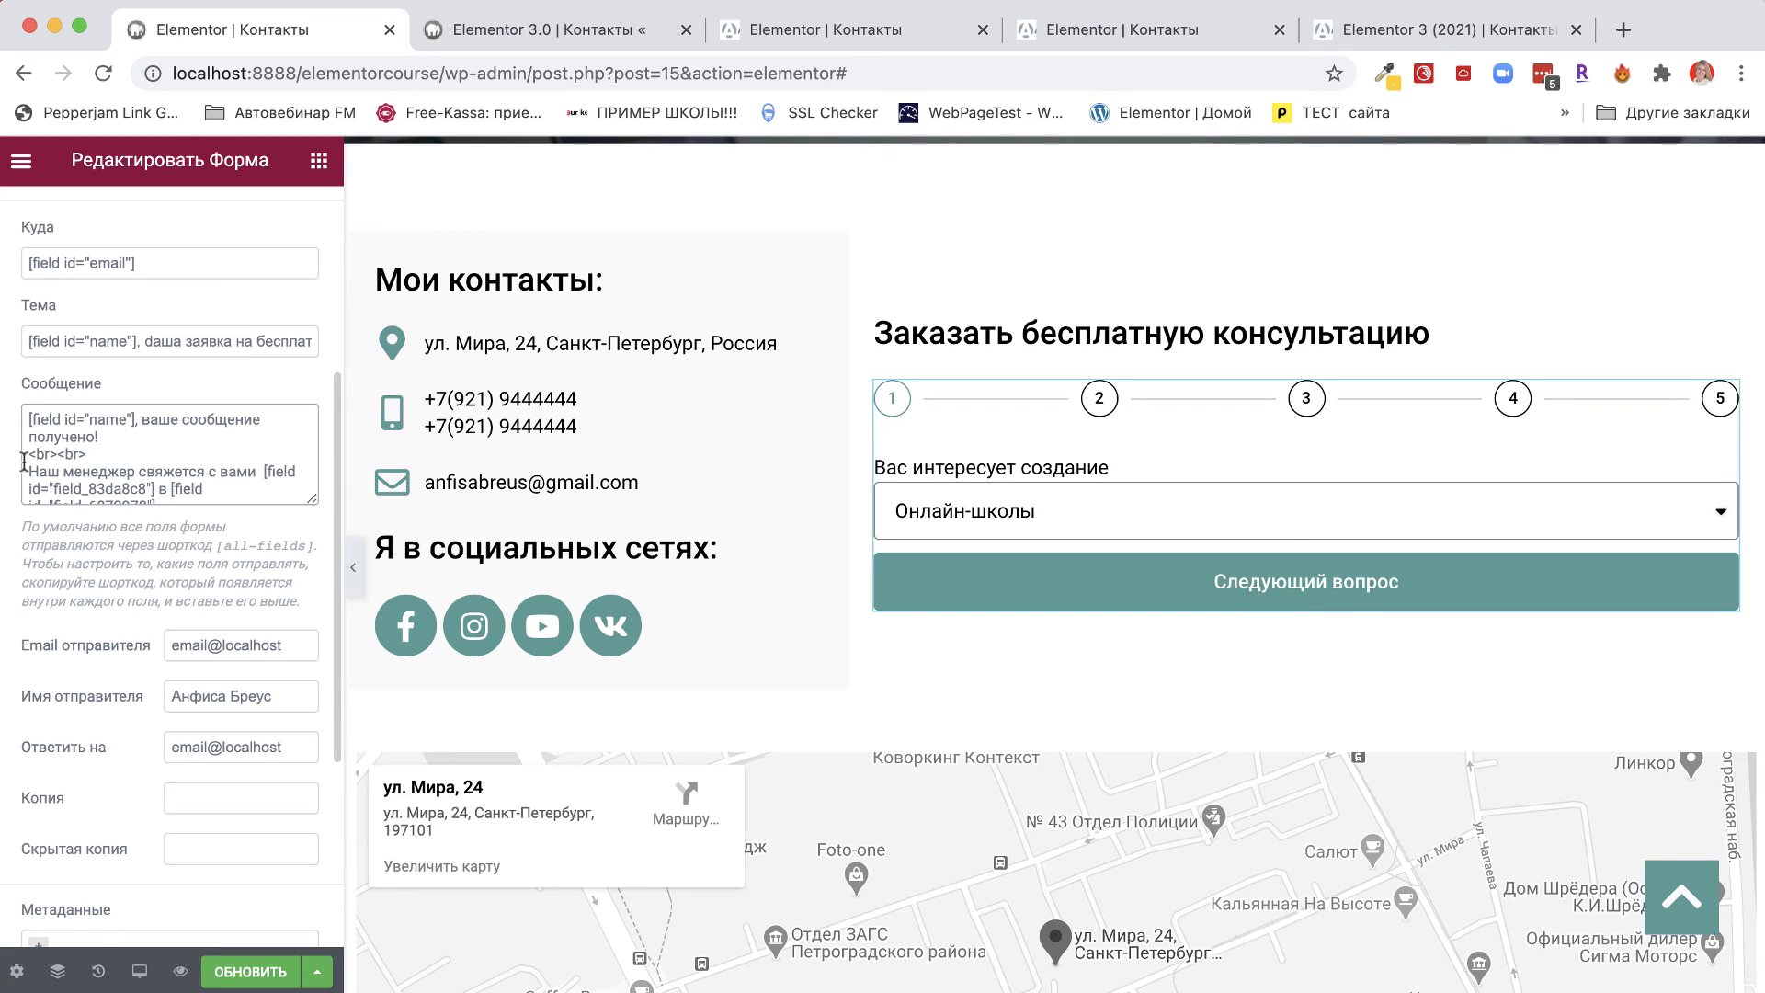
scroll(108, 457, down, 2)
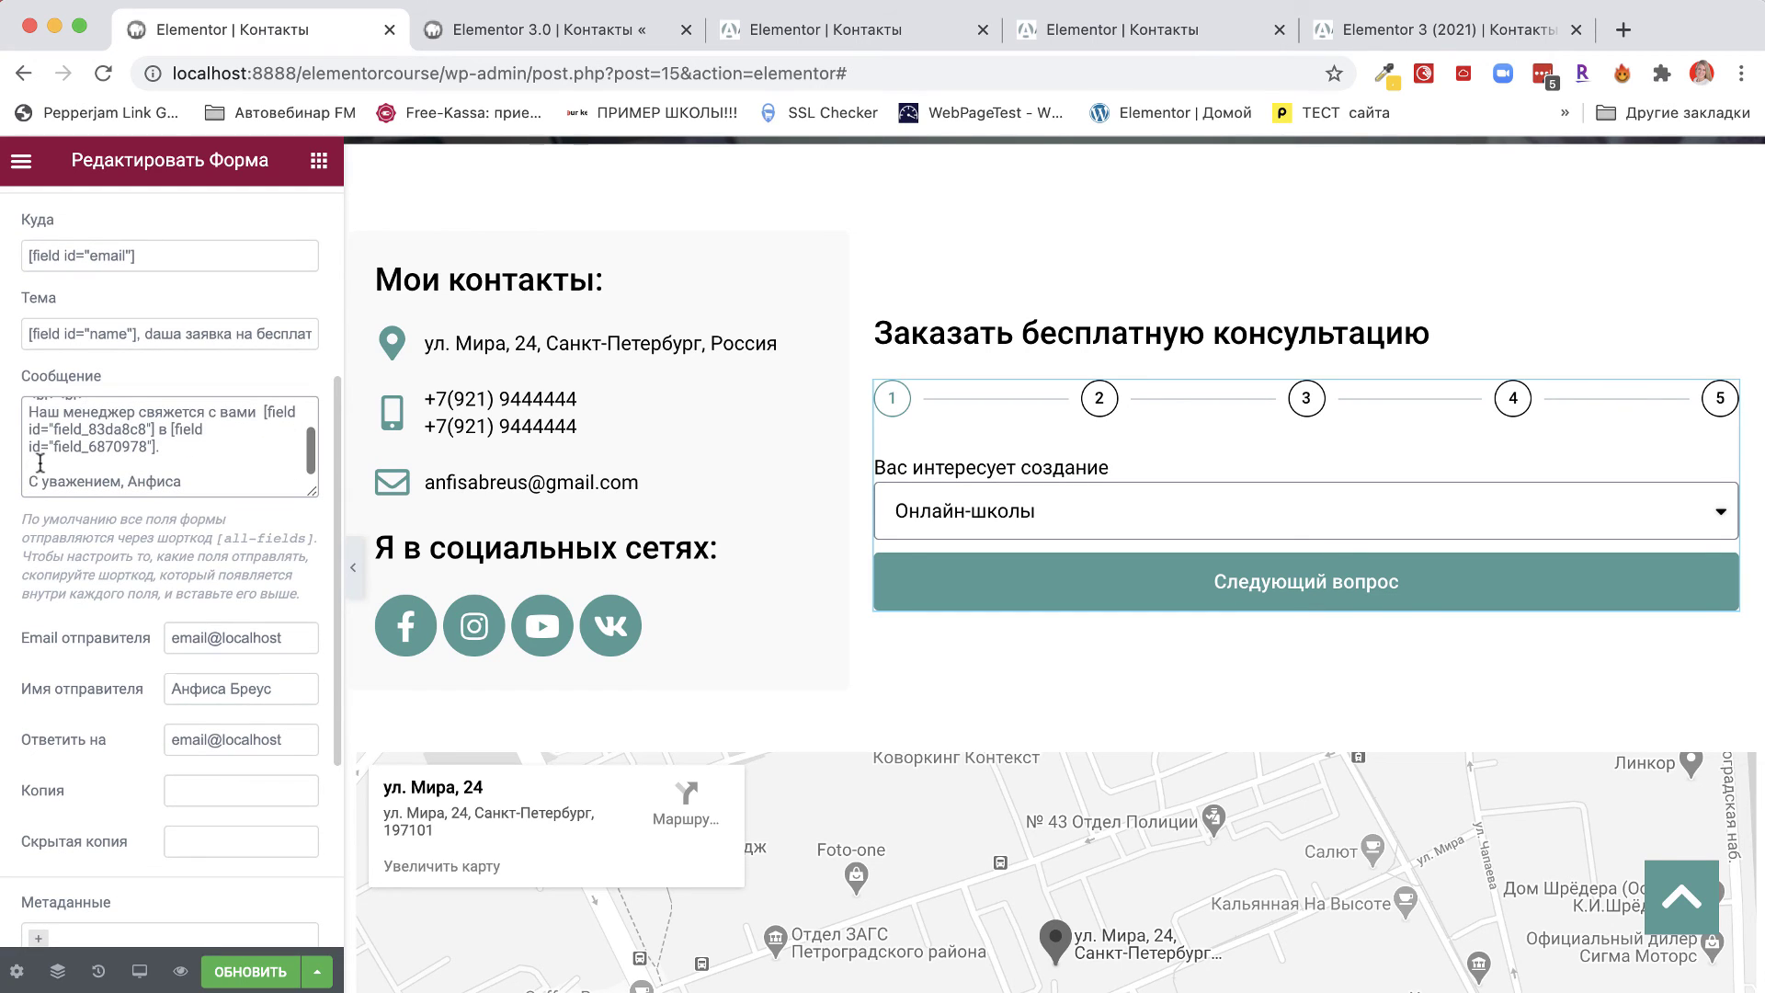
scroll(69, 461, up, 3)
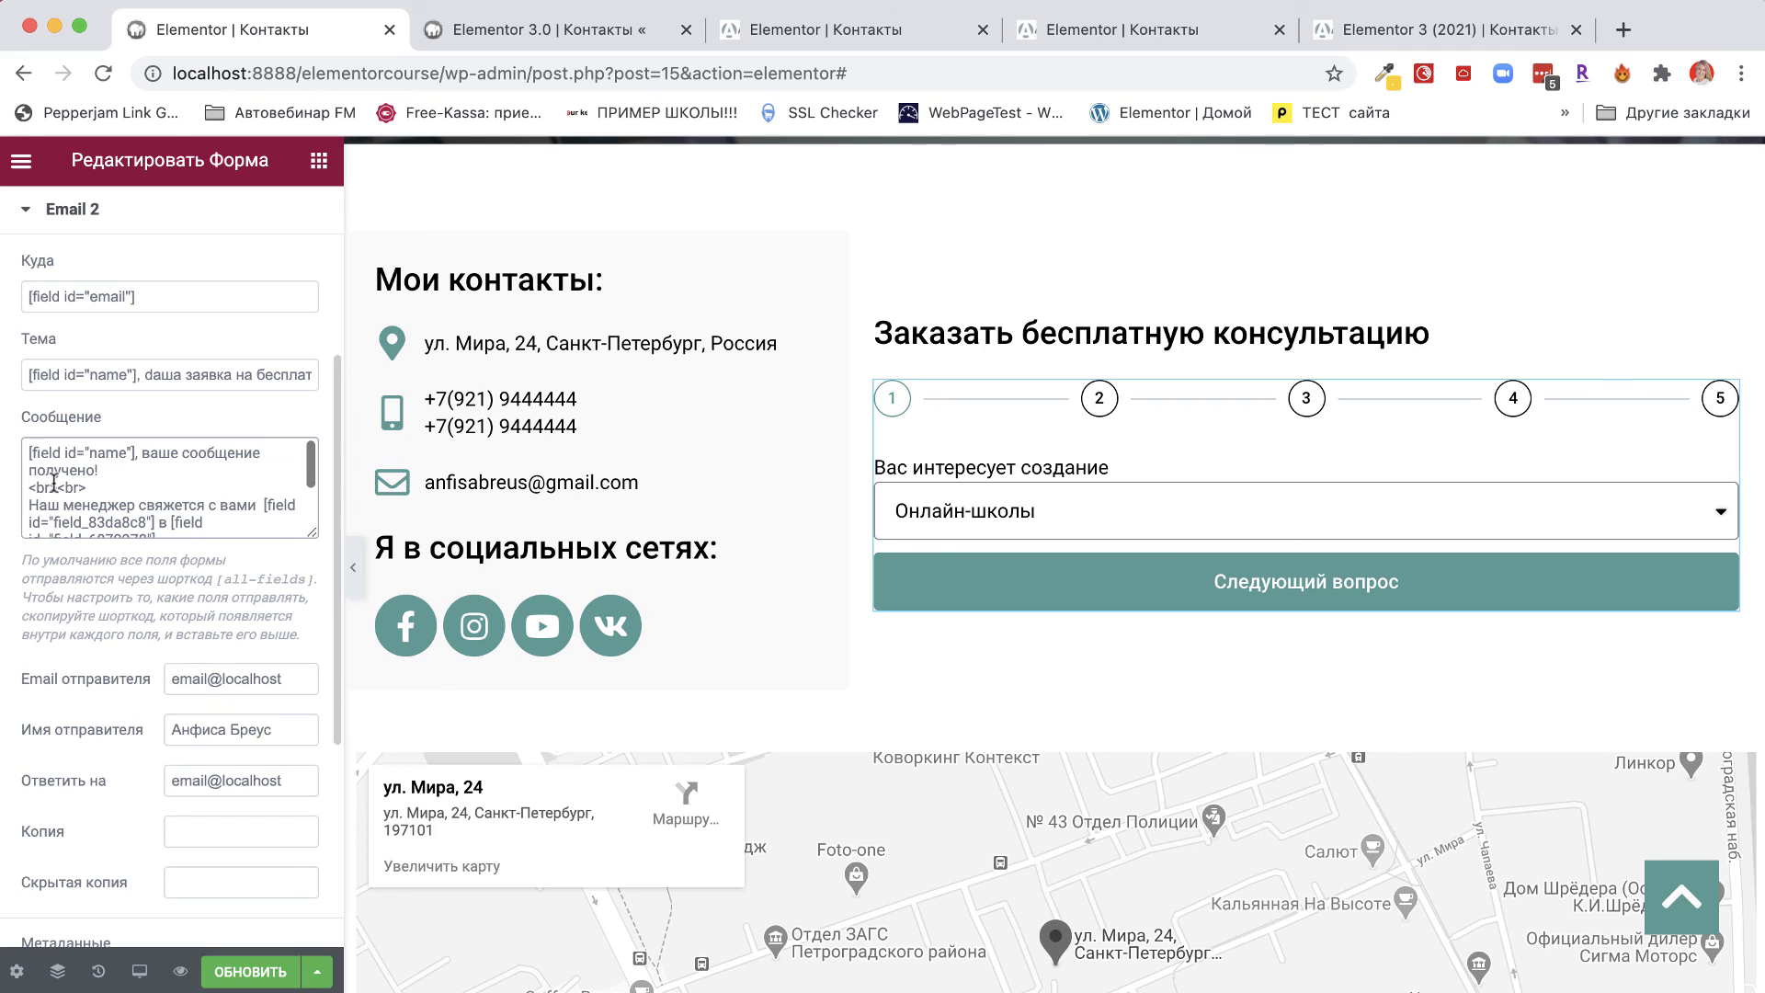
drag(97, 492, 20, 500)
key(BackSpace)
Send the auto-reply as Простой текст and update the page.
scroll(113, 672, down, 5)
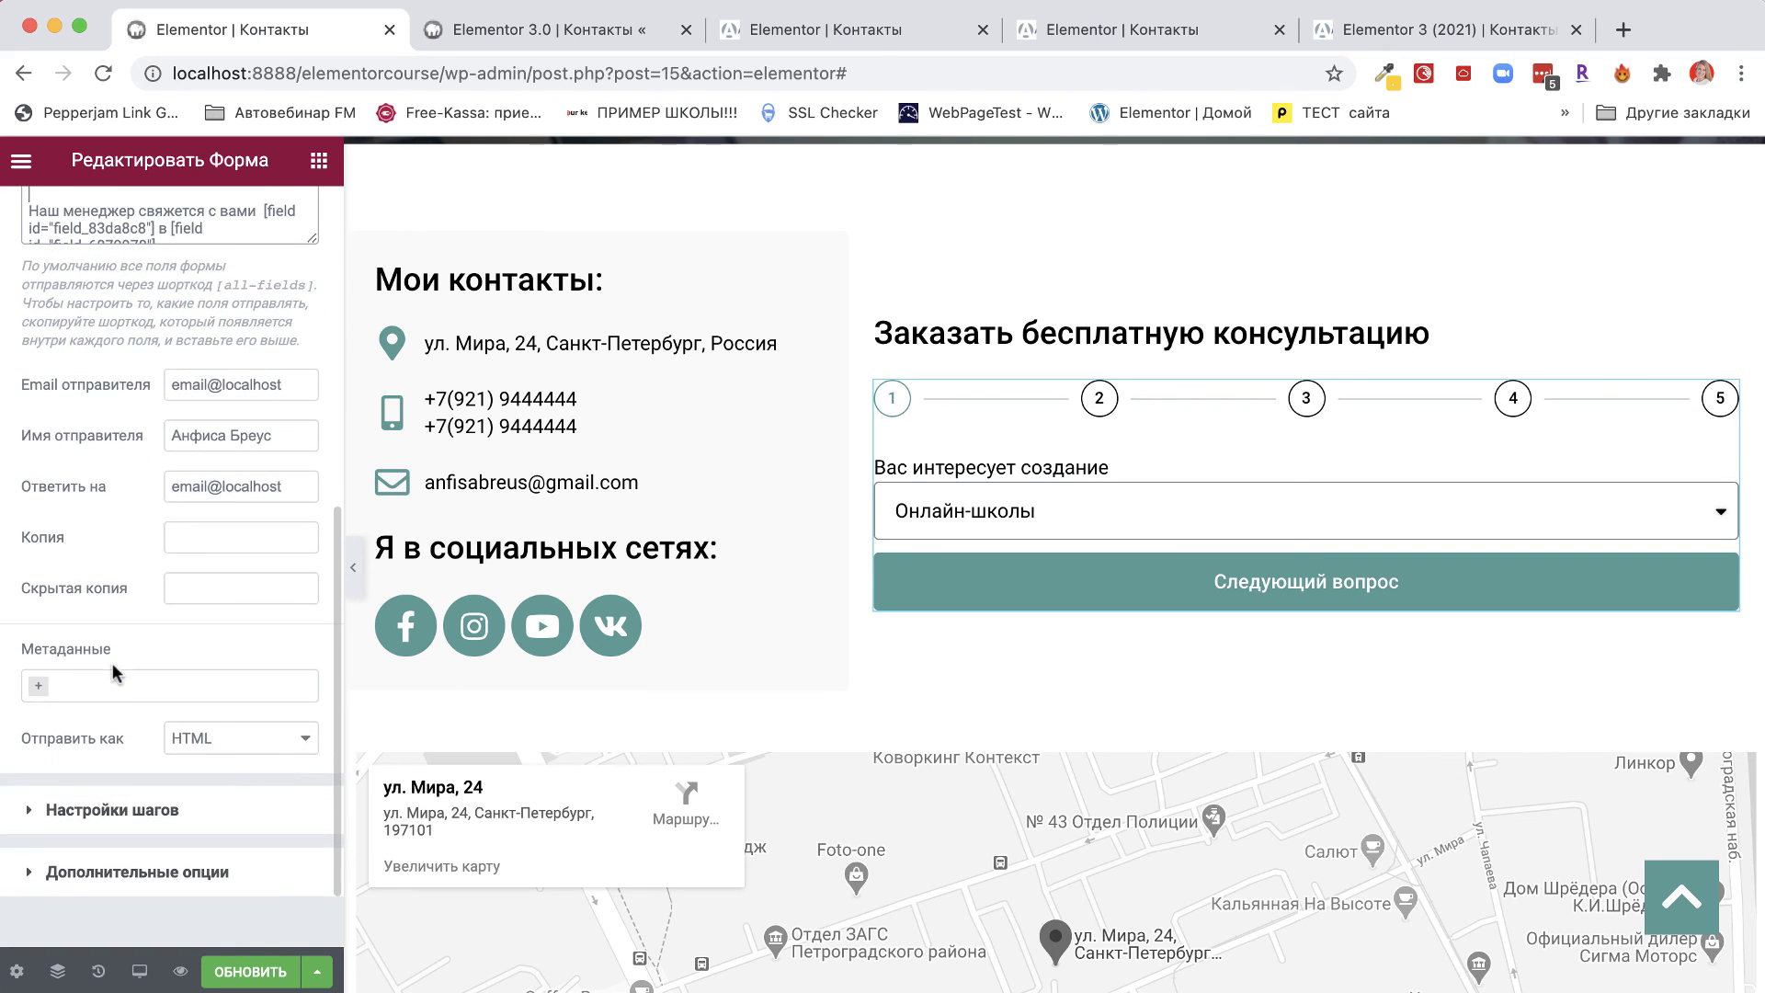
click(207, 742)
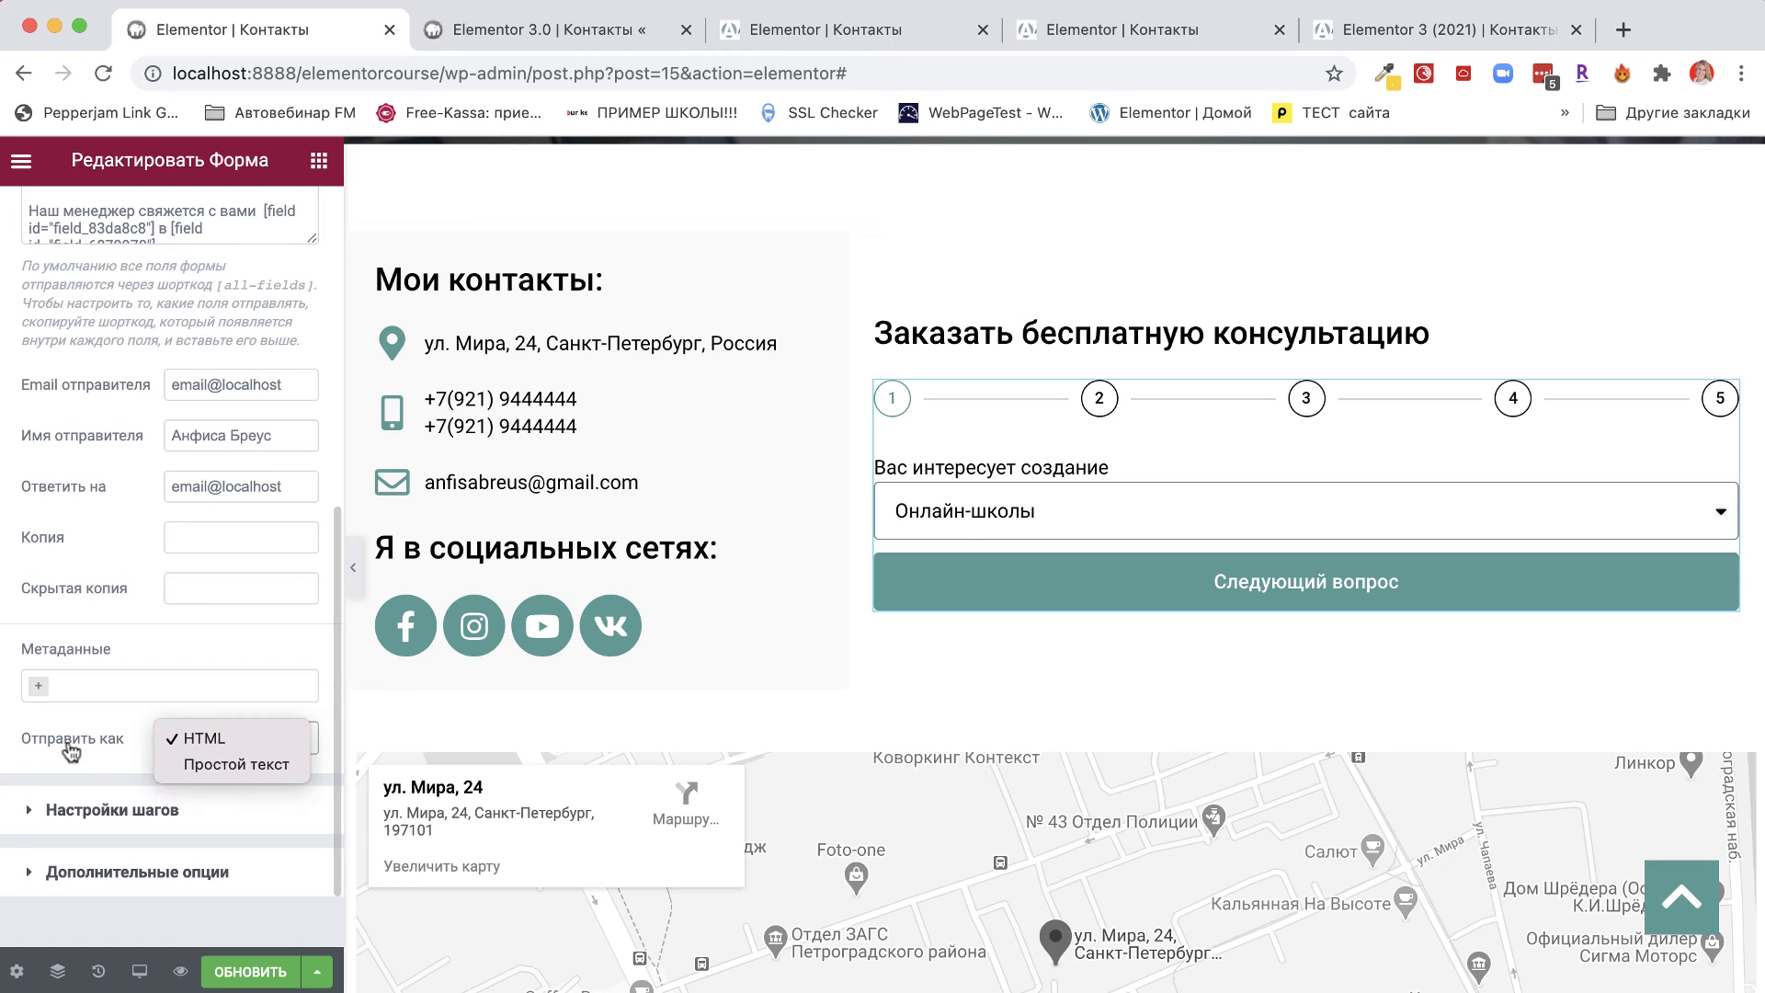
click(241, 766)
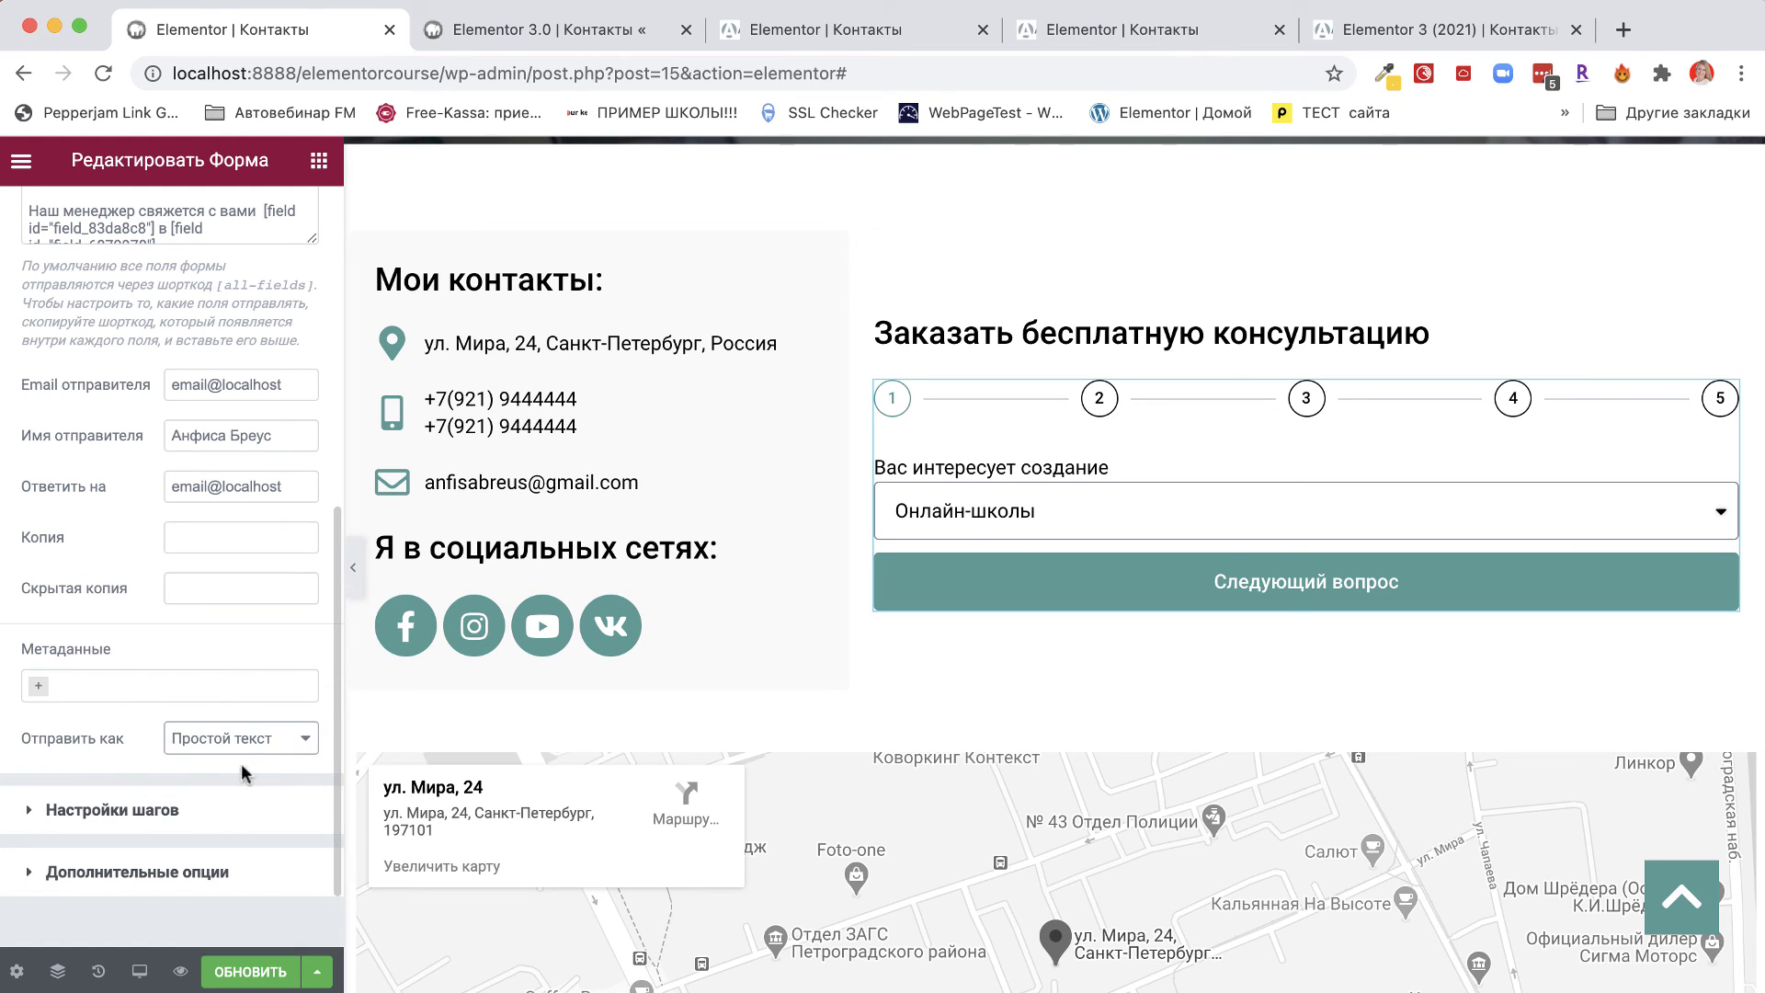
scroll(198, 646, up, 3)
scroll(45, 411, down, 3)
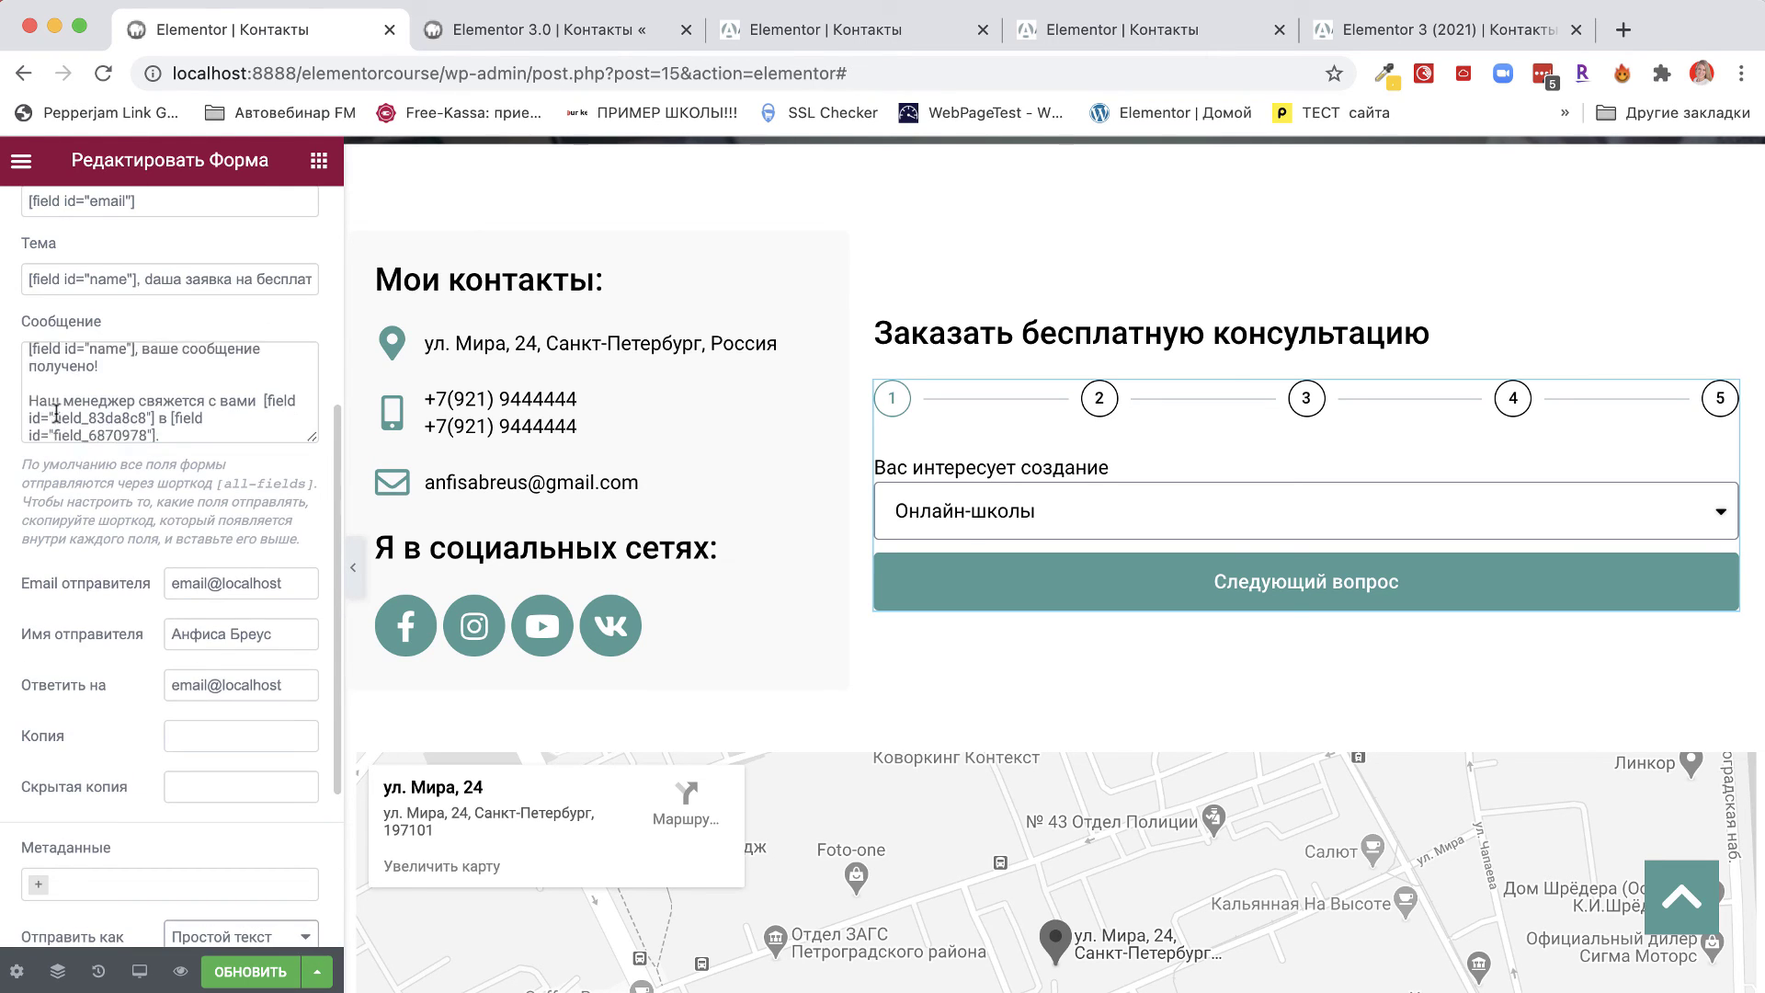
scroll(77, 687, down, 4)
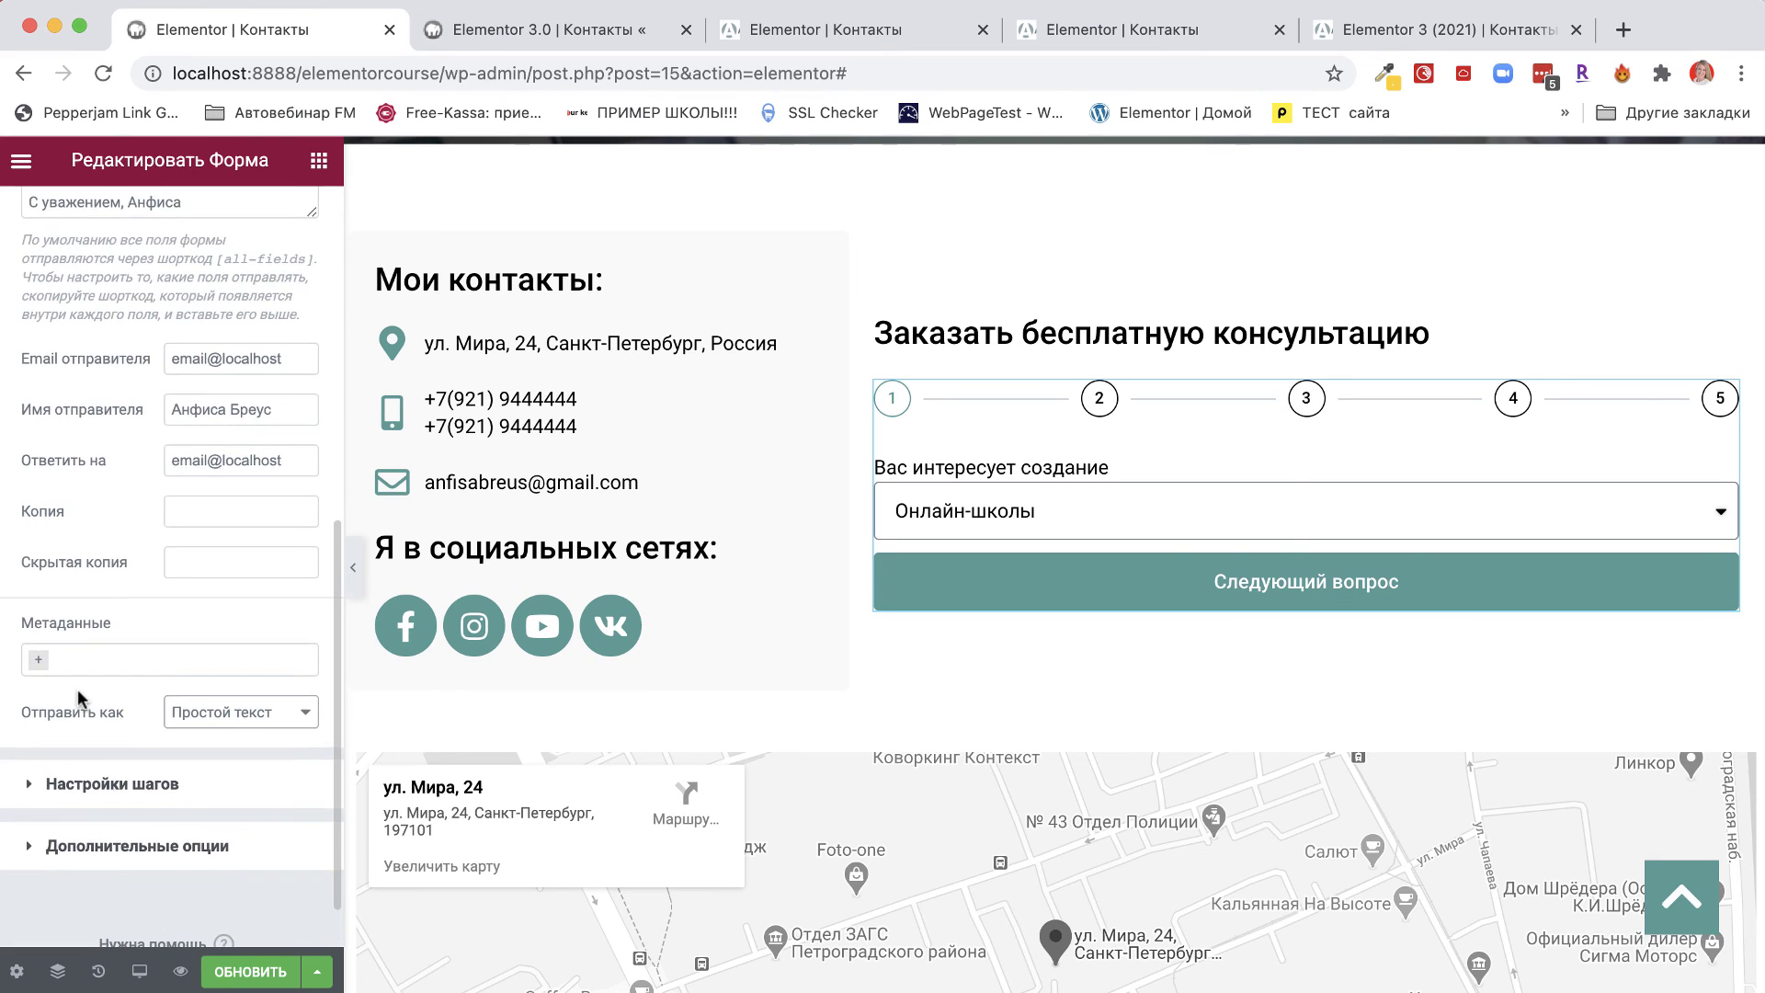
click(246, 982)
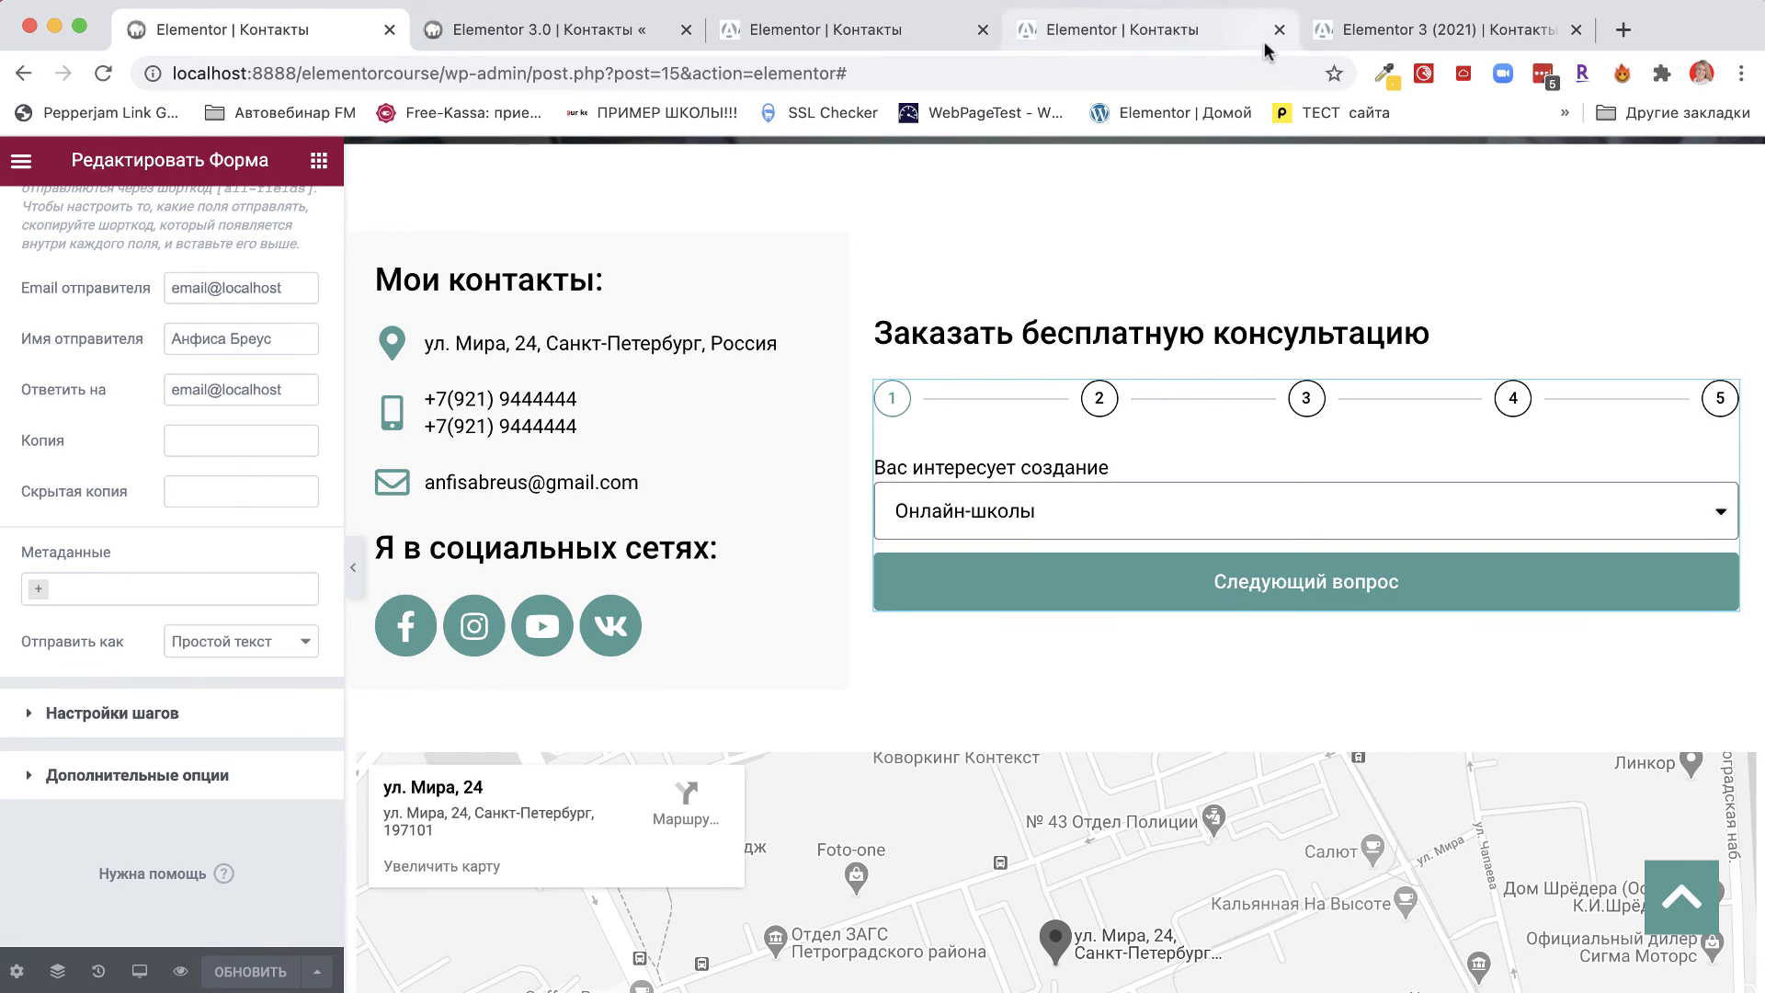
click(1411, 28)
Answer the first form steps with Интернет-магазина and Новичок в интернете.
scroll(1243, 404, up, 2)
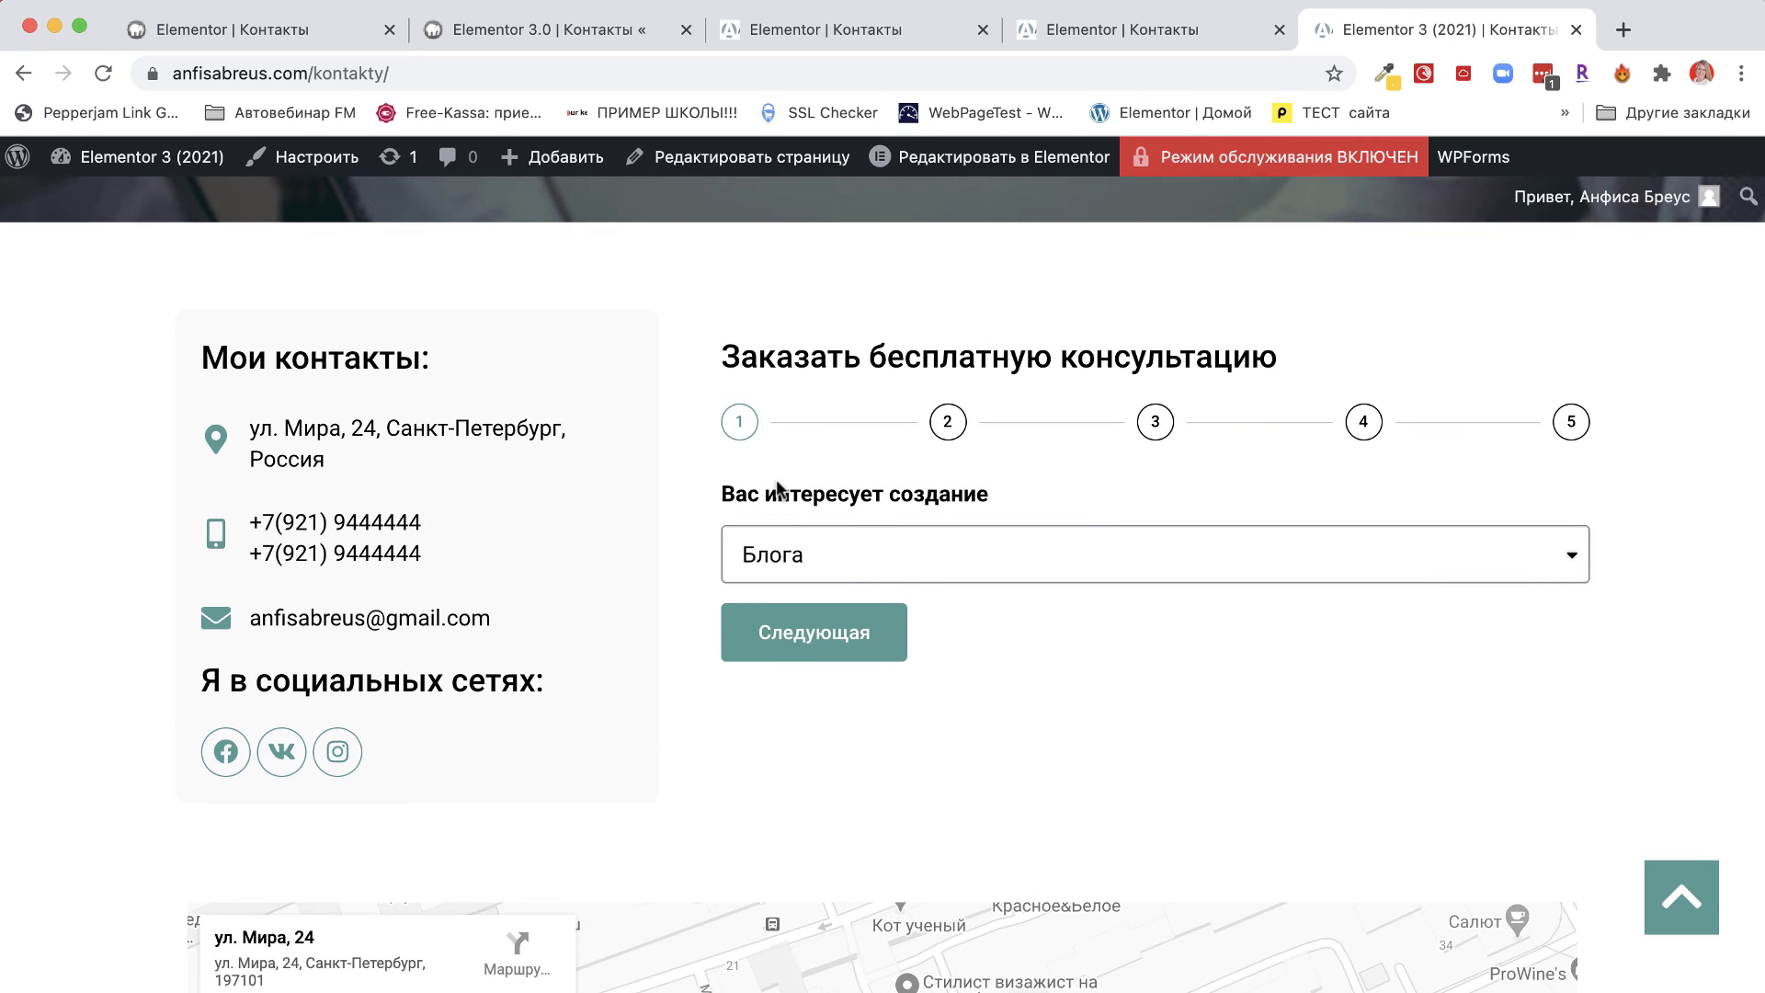
click(873, 556)
click(861, 594)
click(786, 634)
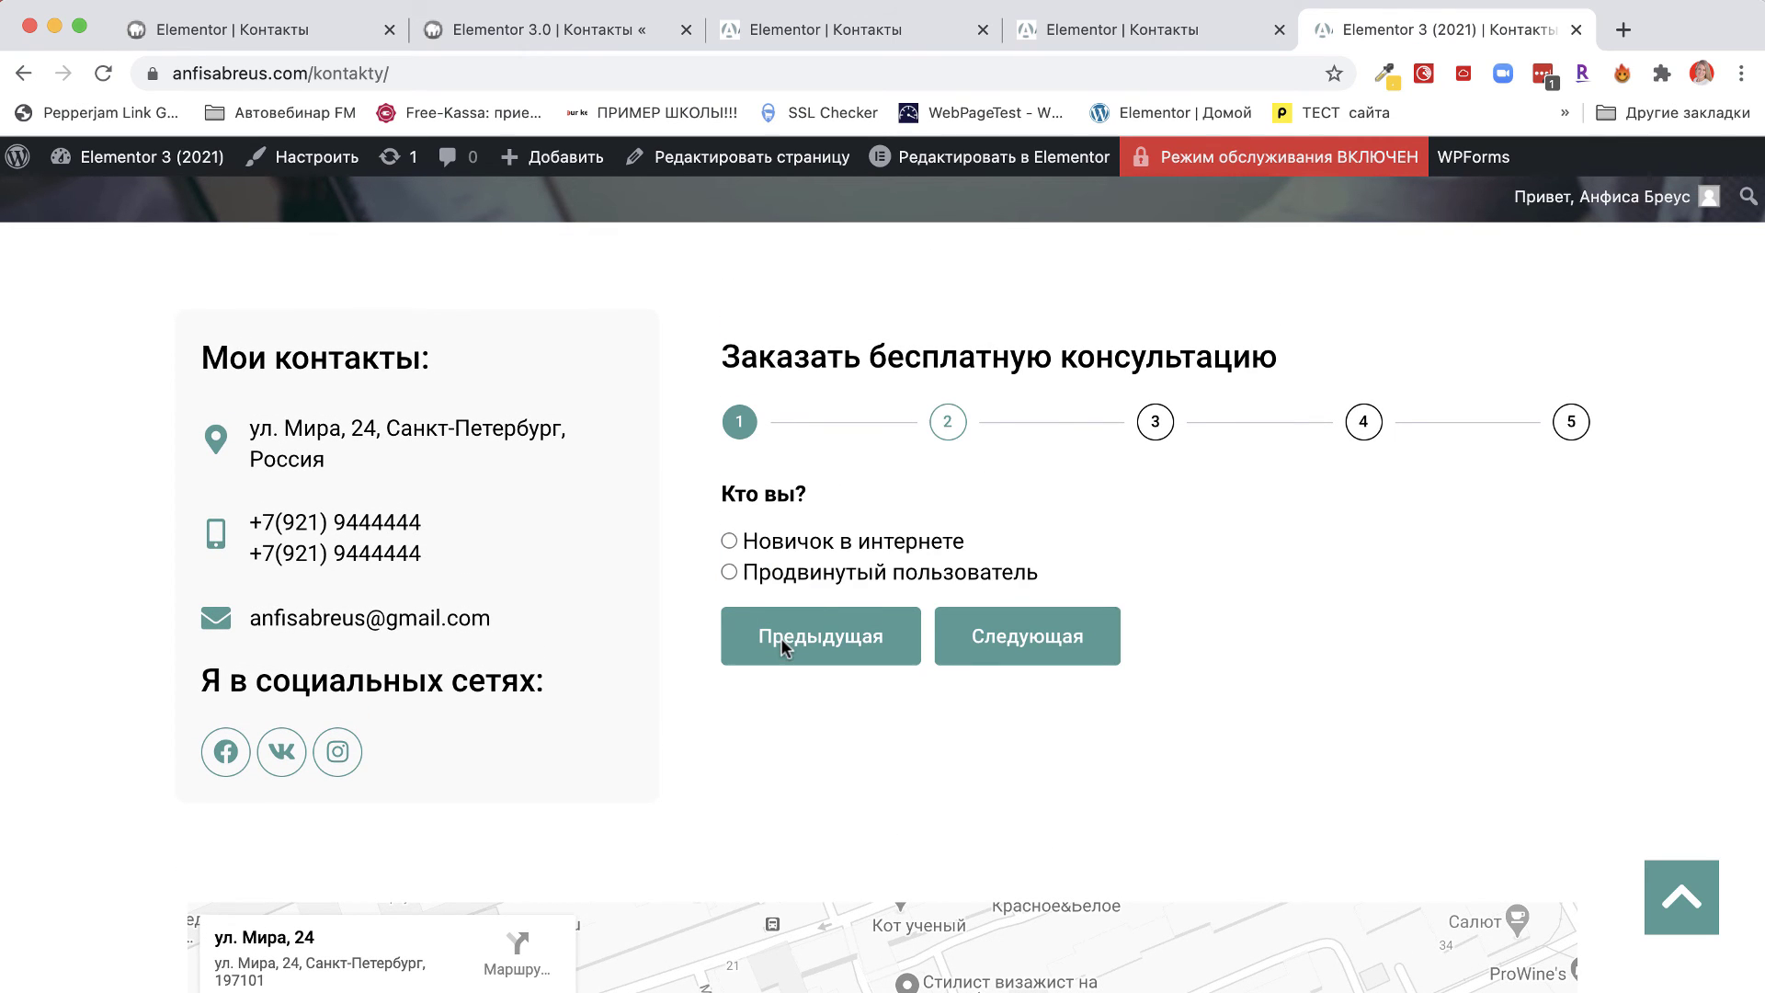
click(729, 541)
click(1033, 651)
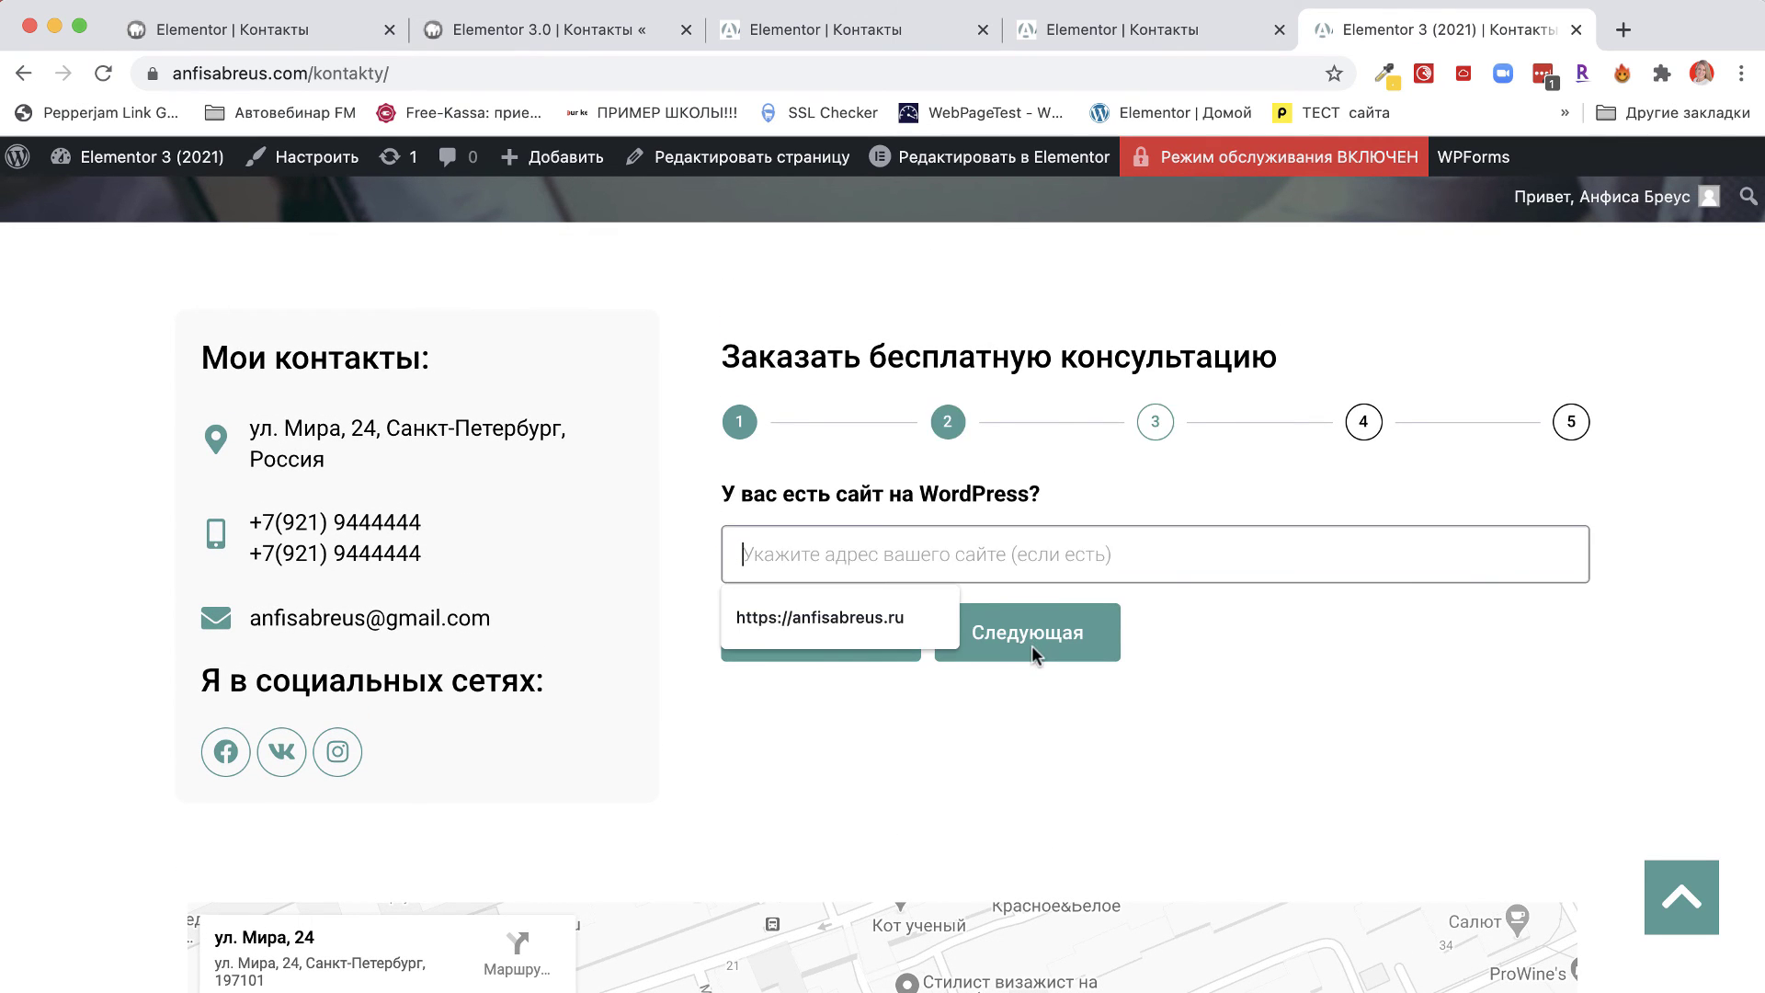
Fill in the site address and book the consultation for 20 April 2021 at 14:18.
click(788, 614)
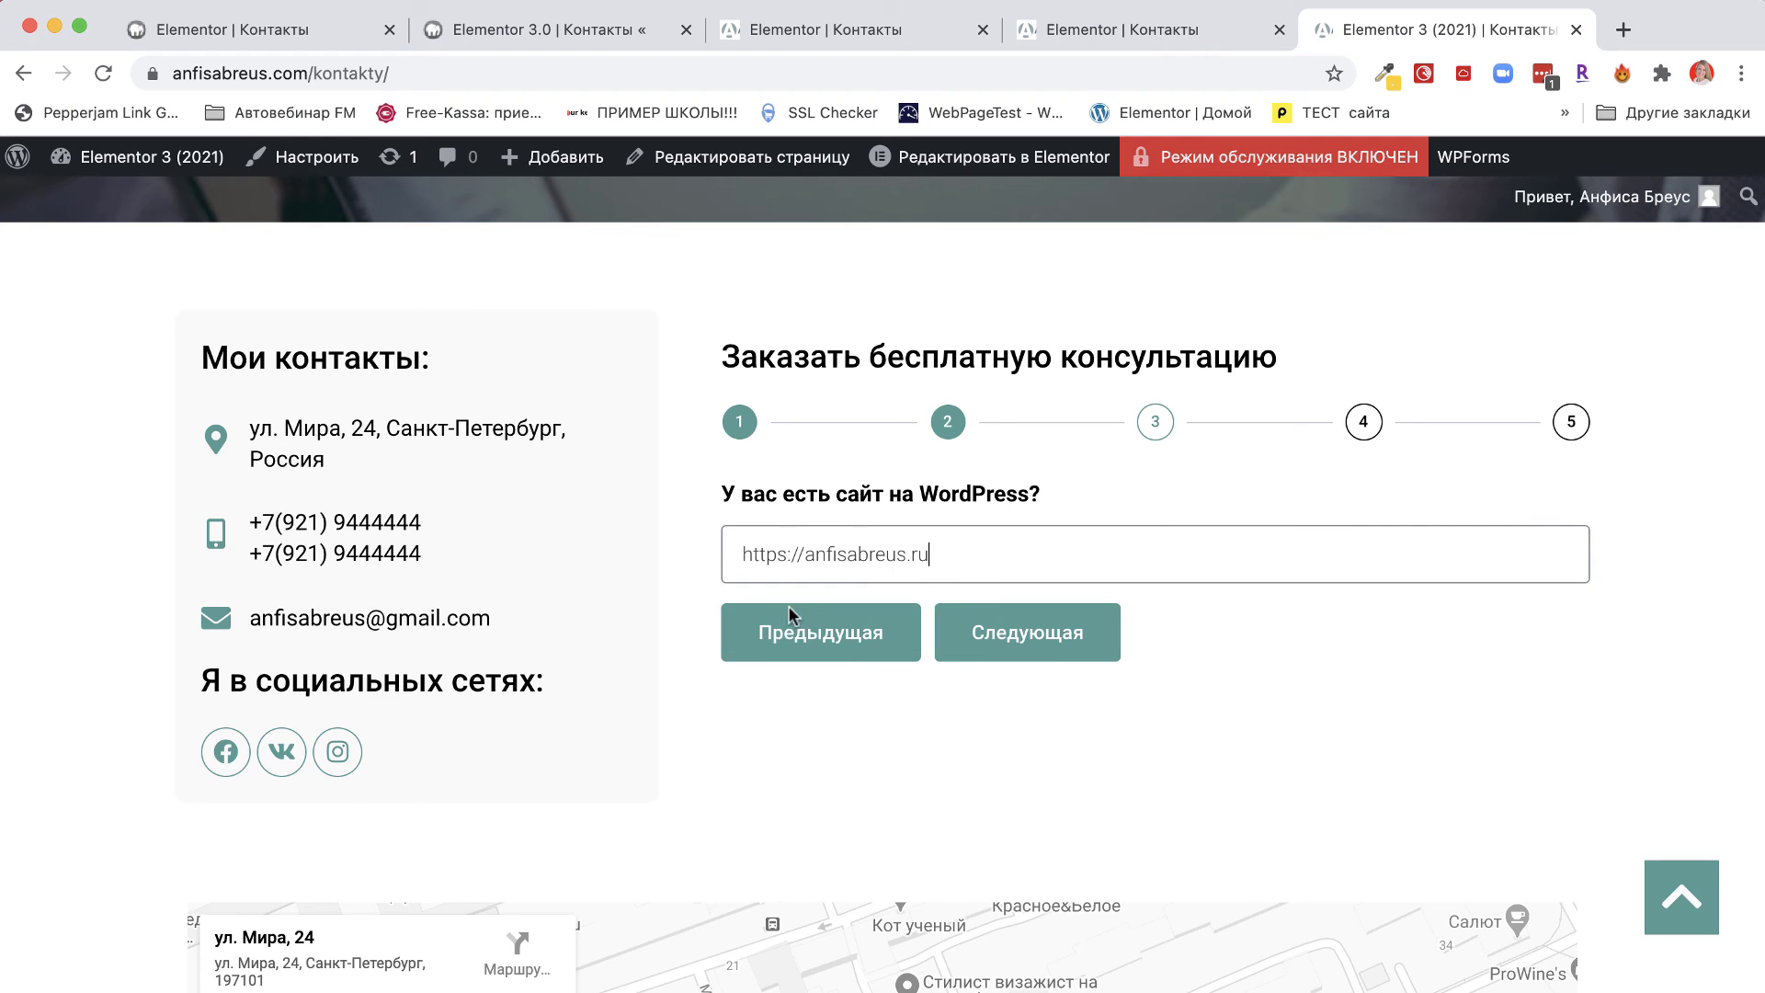
click(1091, 653)
click(796, 555)
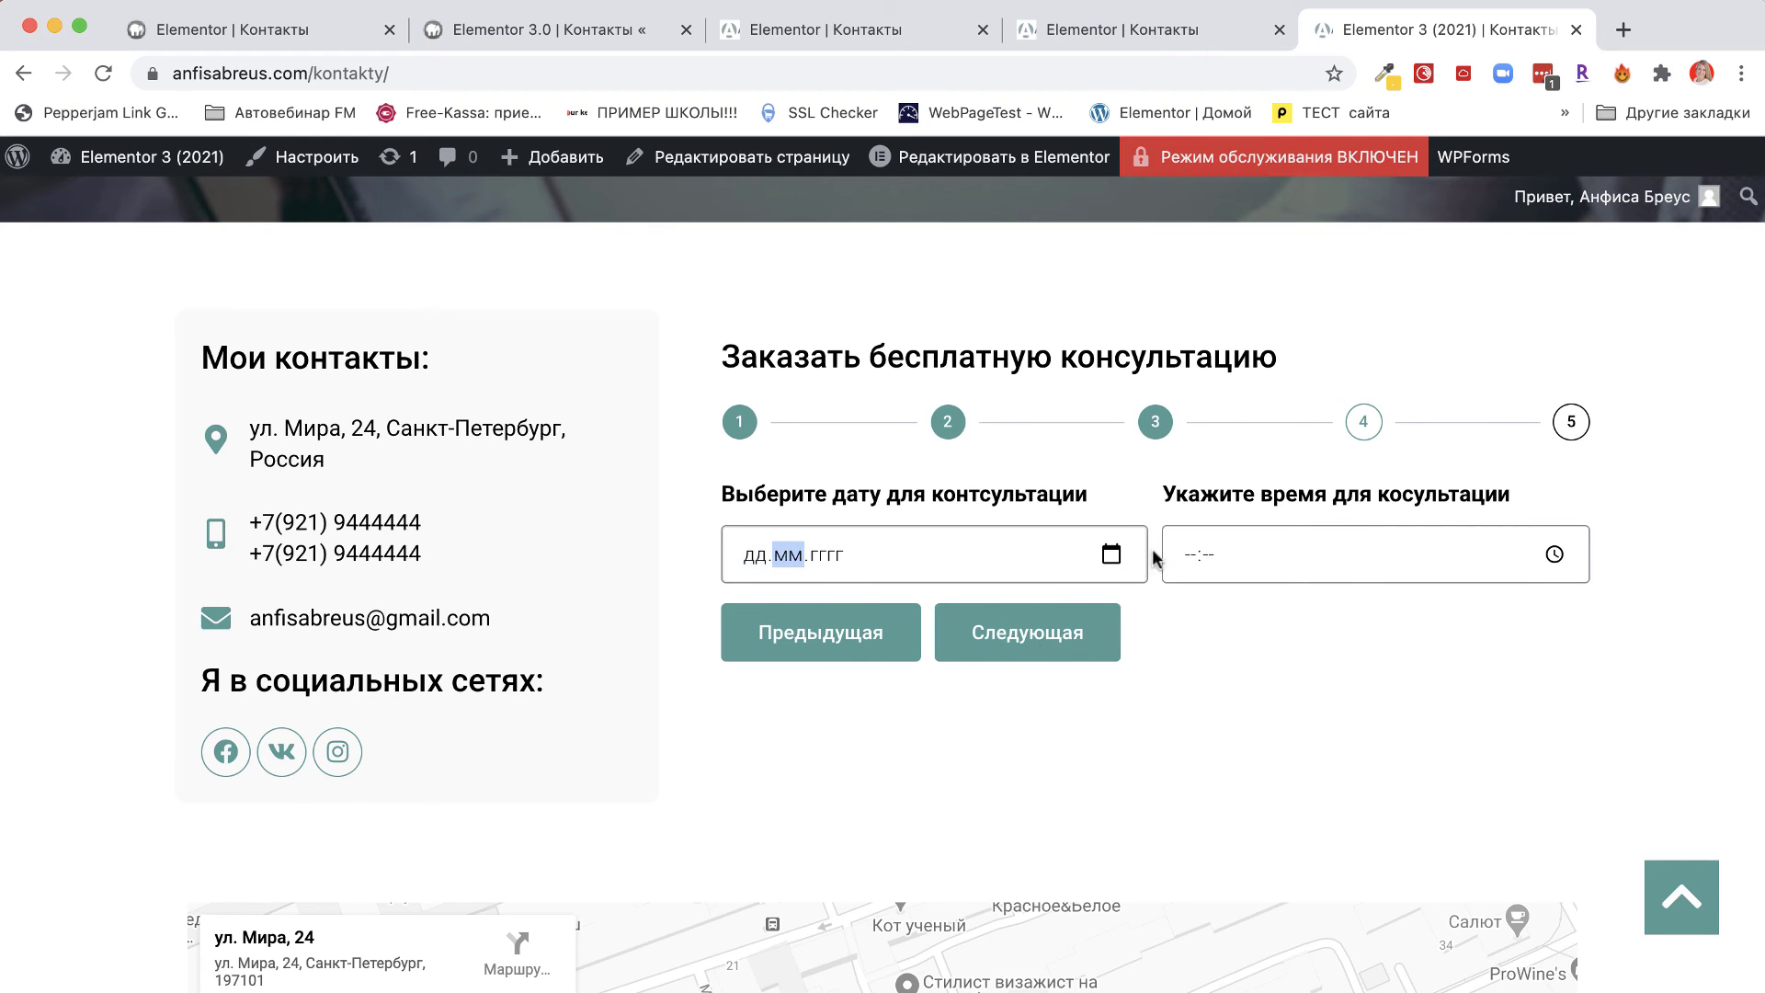
click(1111, 553)
click(786, 797)
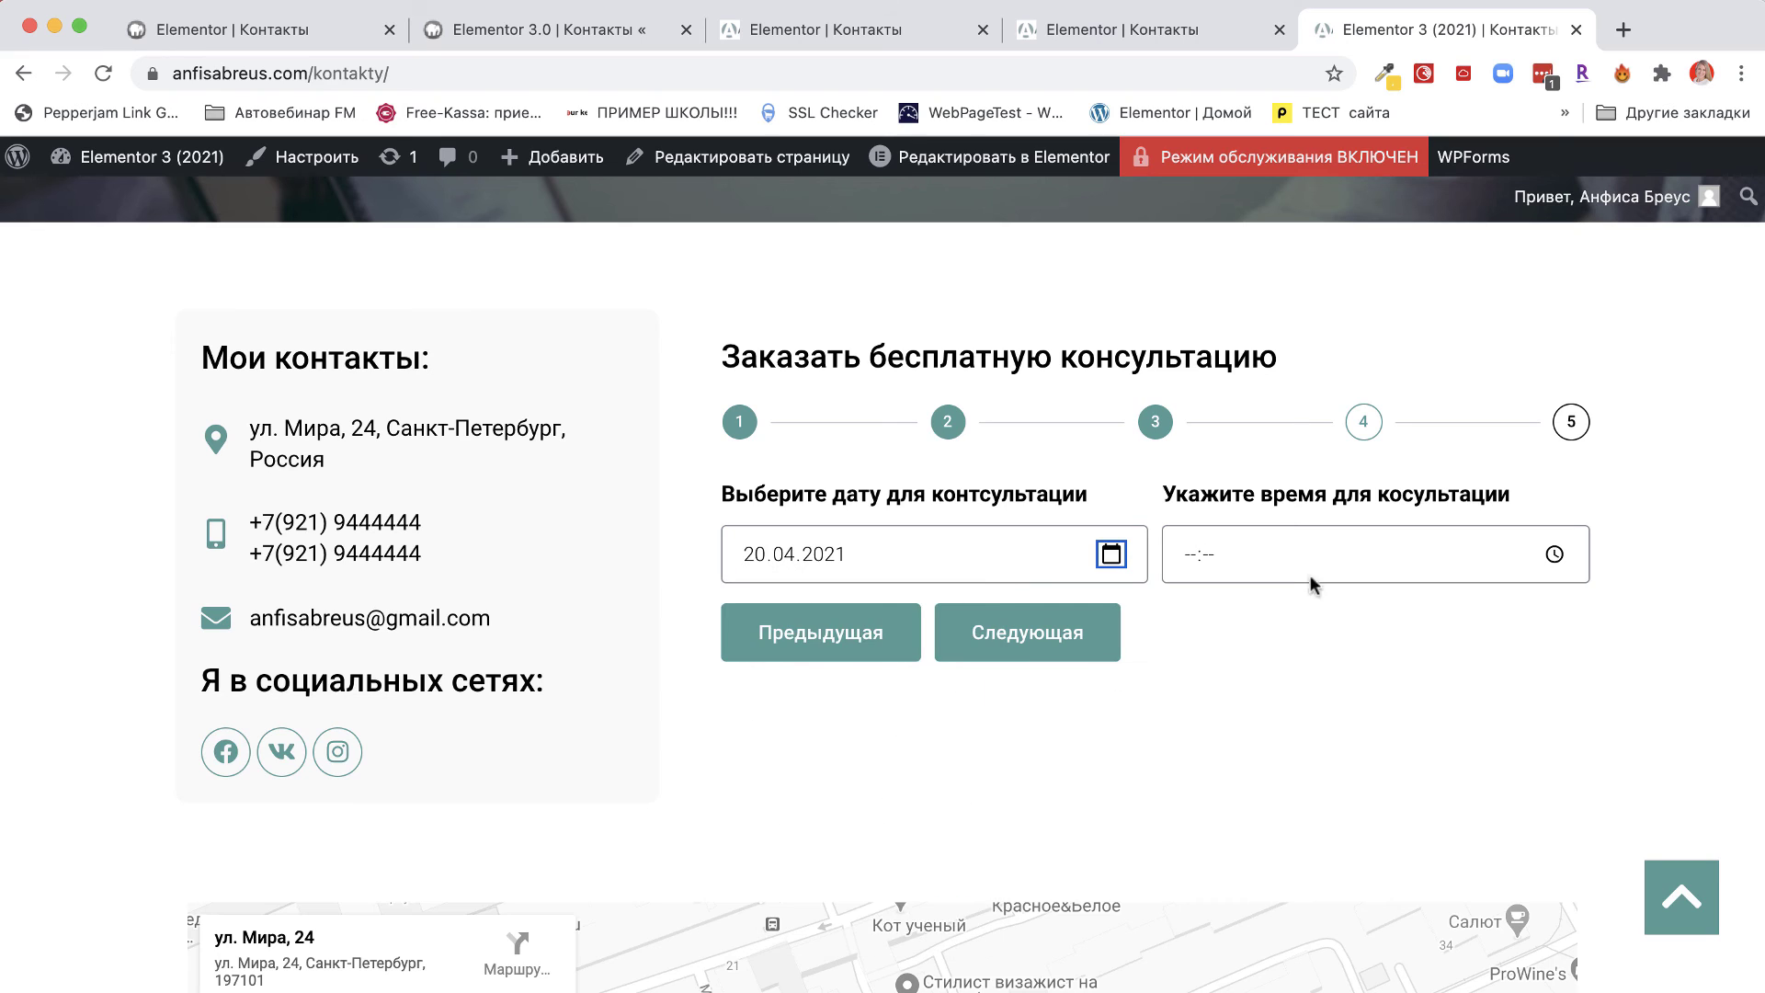
click(1554, 554)
click(1199, 744)
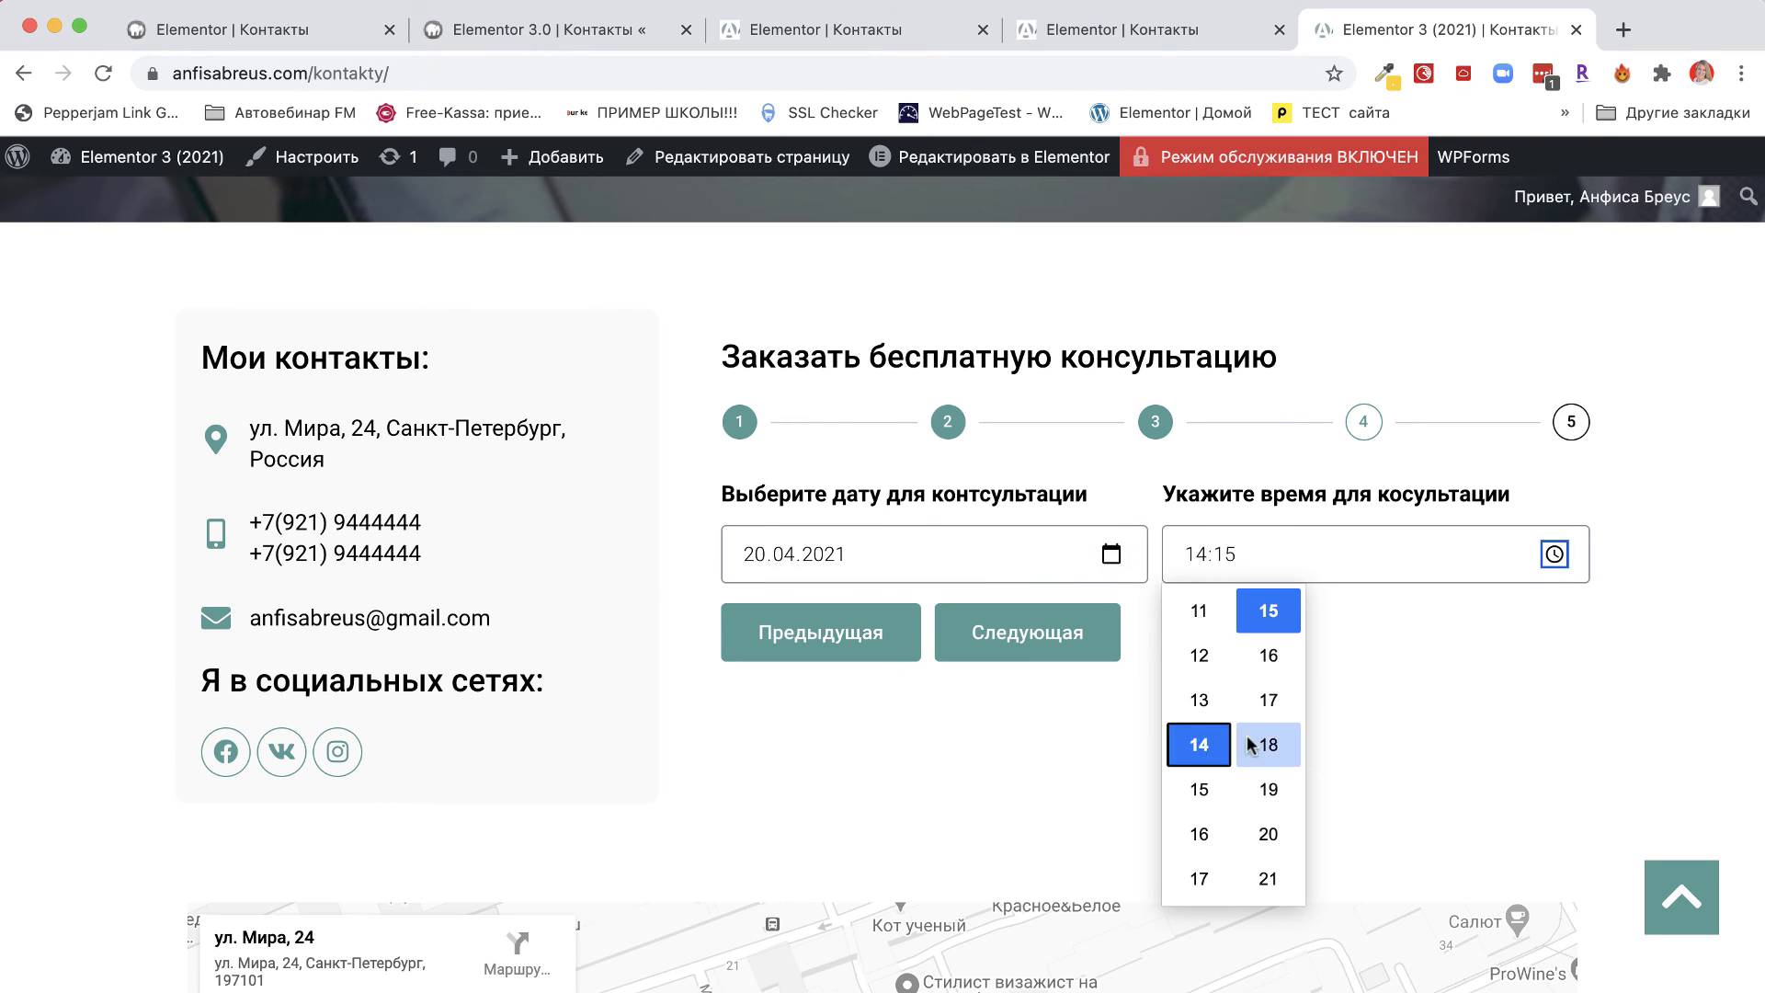
click(1269, 744)
click(989, 639)
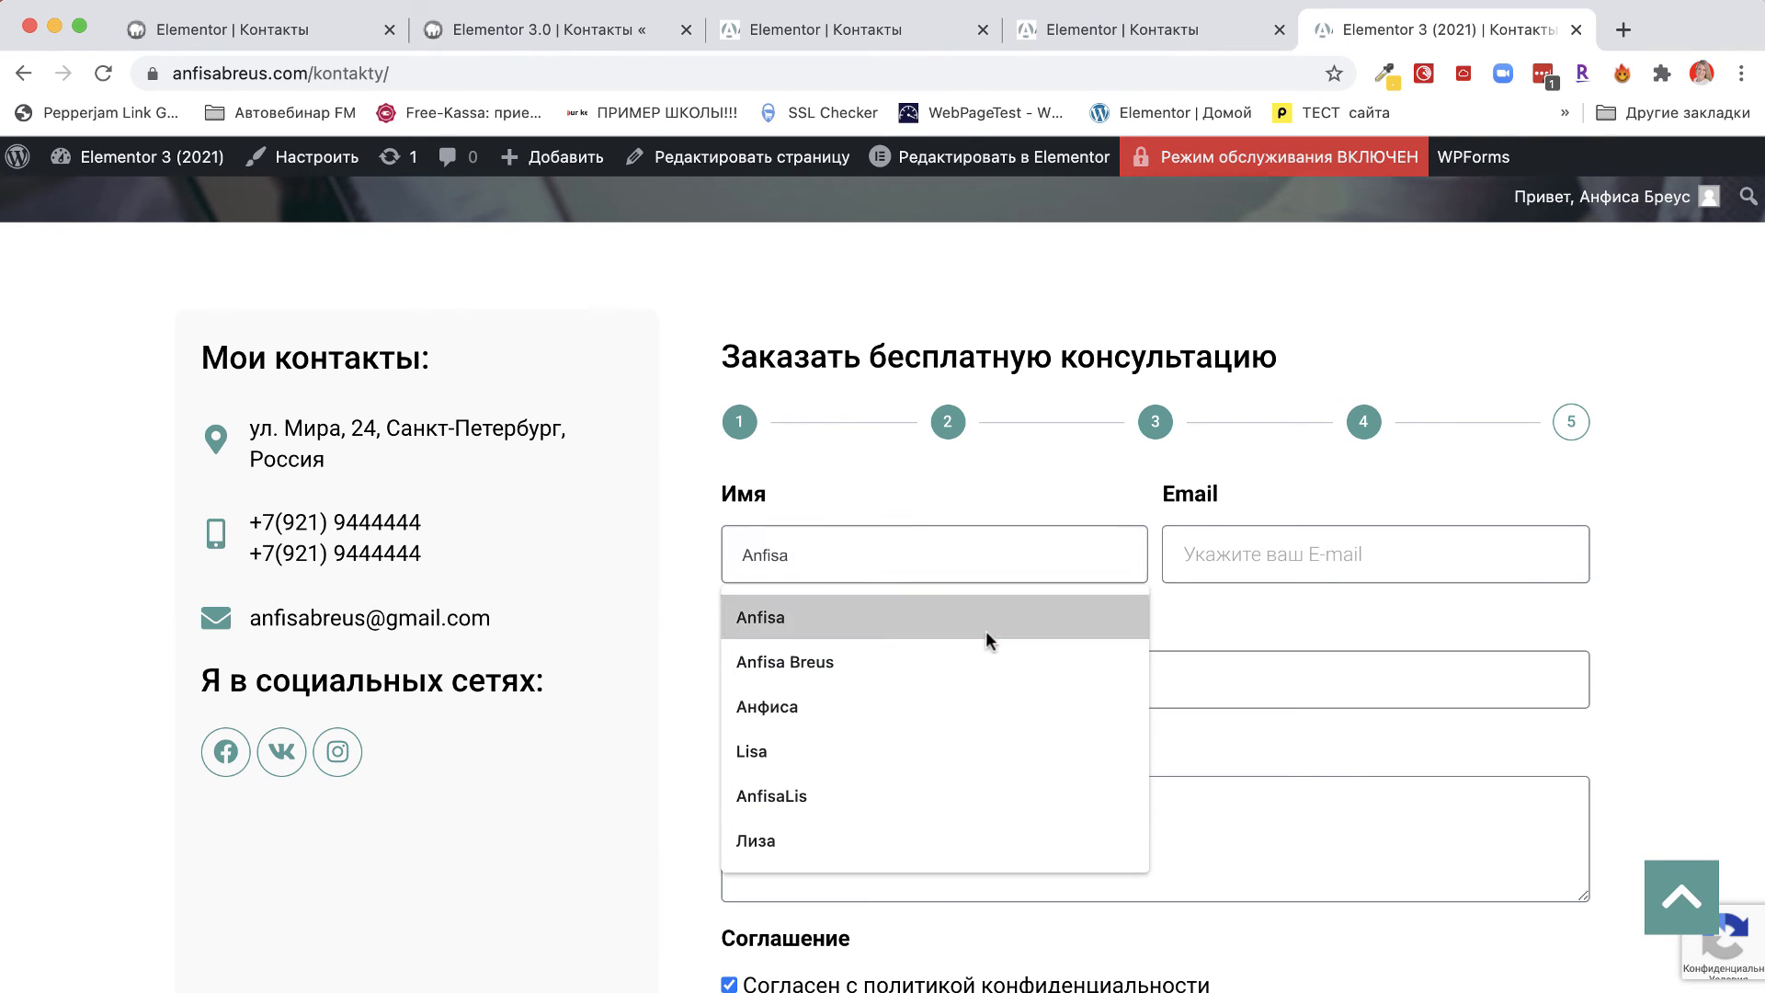
Enter a test name and email address in the contact step.
click(788, 620)
double_click(808, 562)
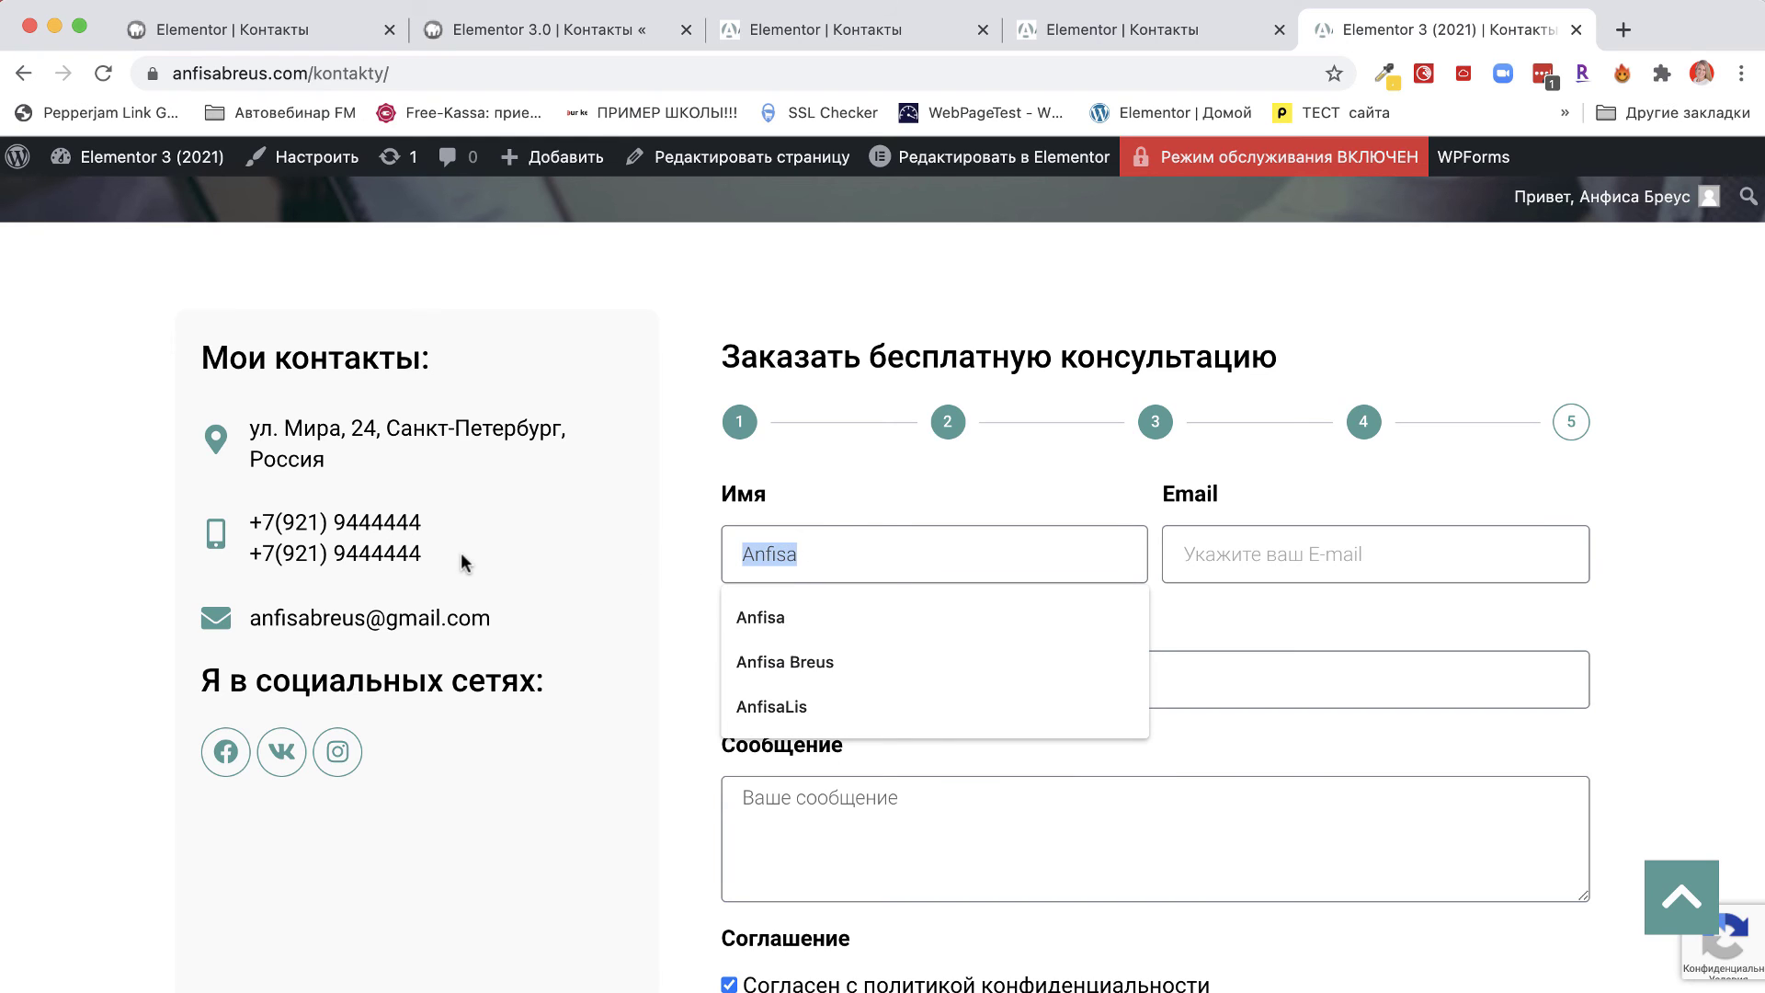
text(Цisa)
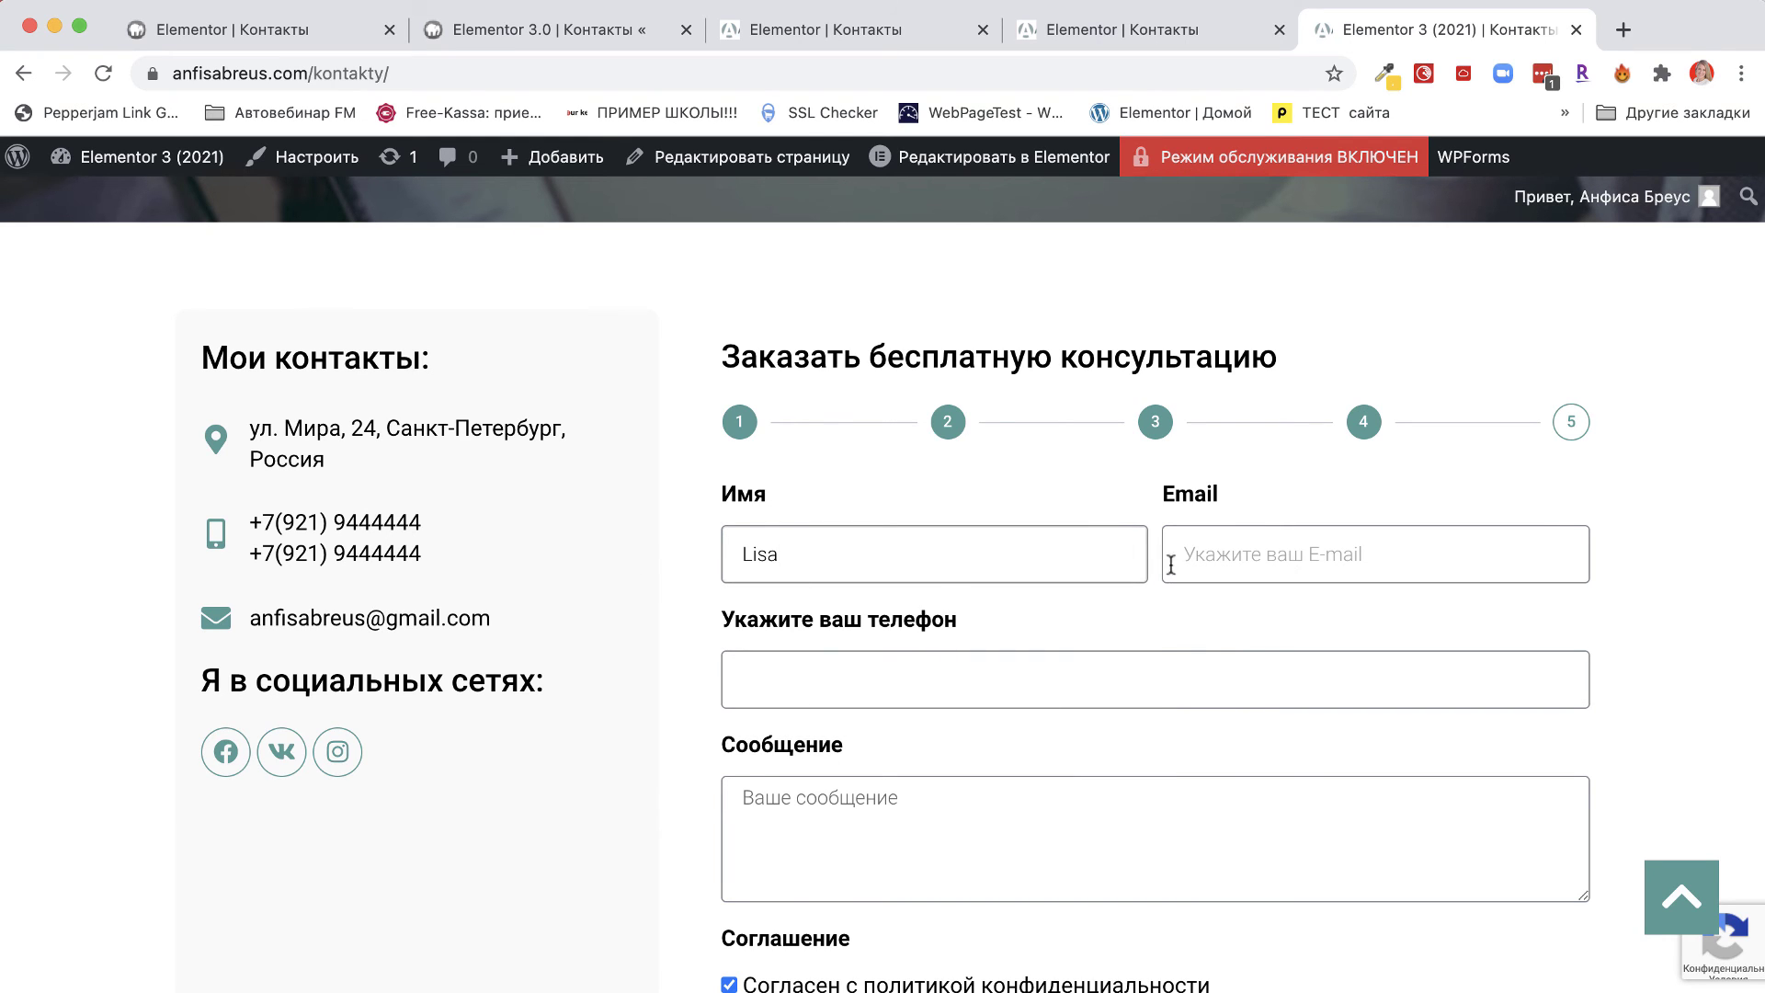
click(1172, 563)
click(1236, 634)
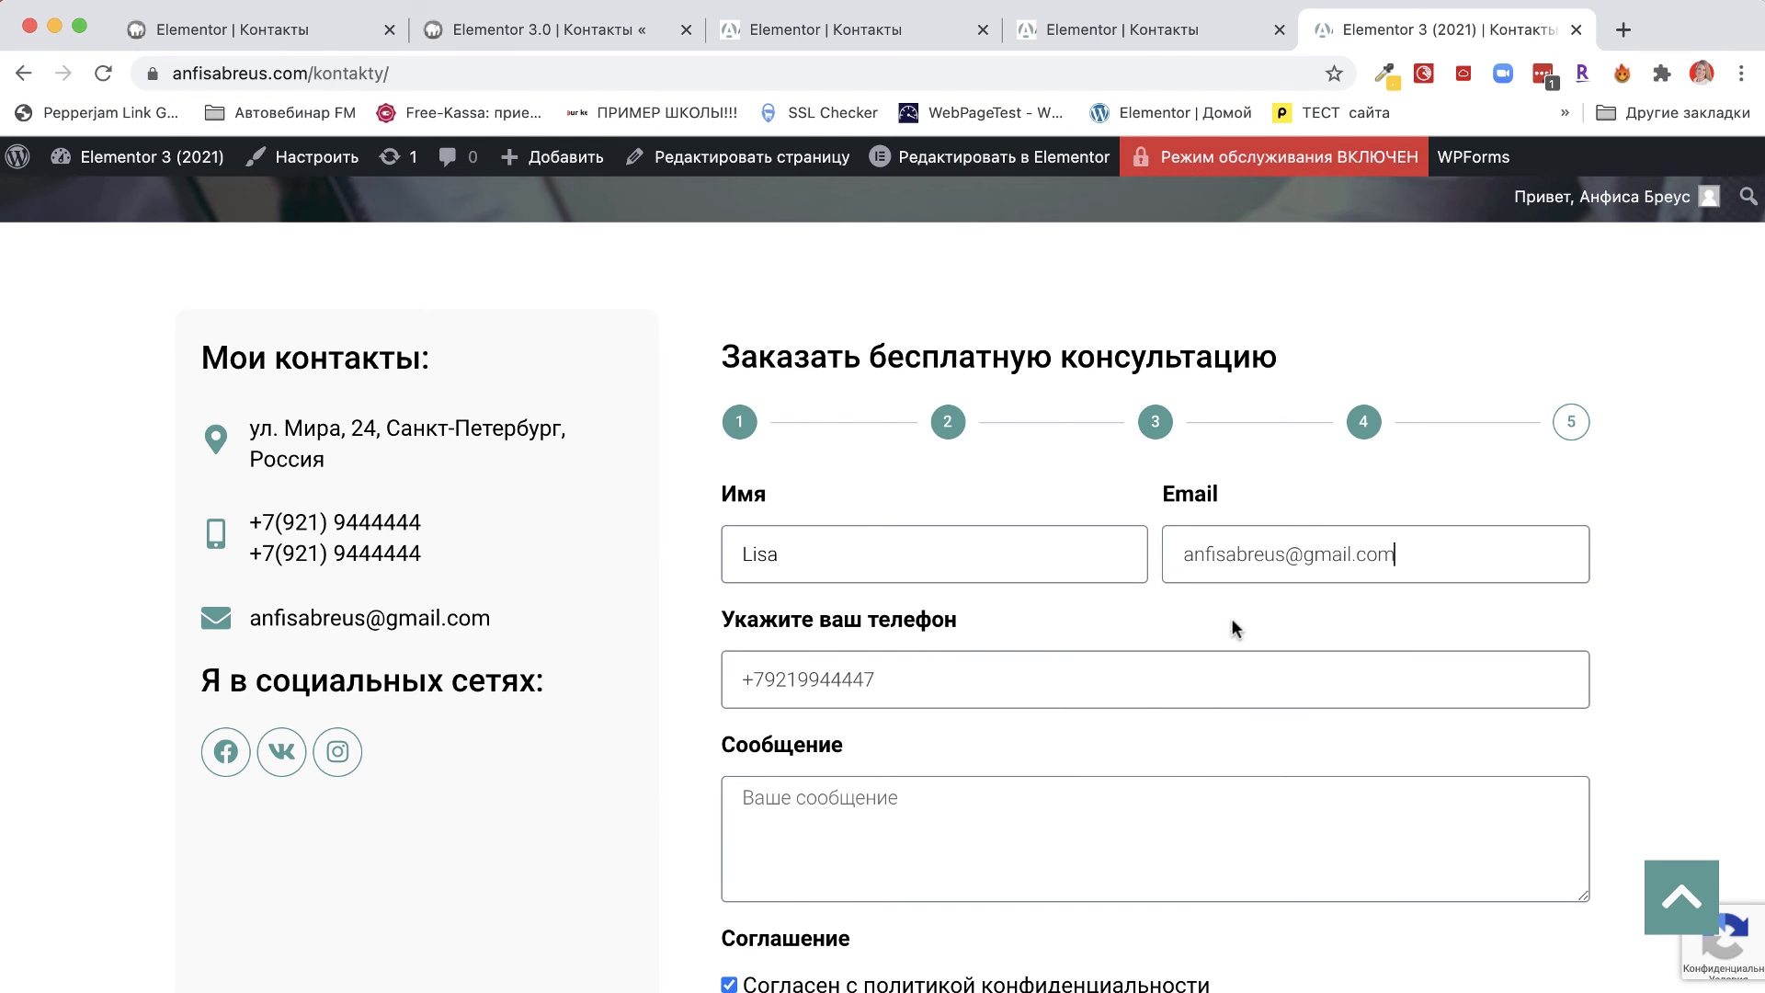
click(1185, 556)
drag(1186, 555, 1282, 561)
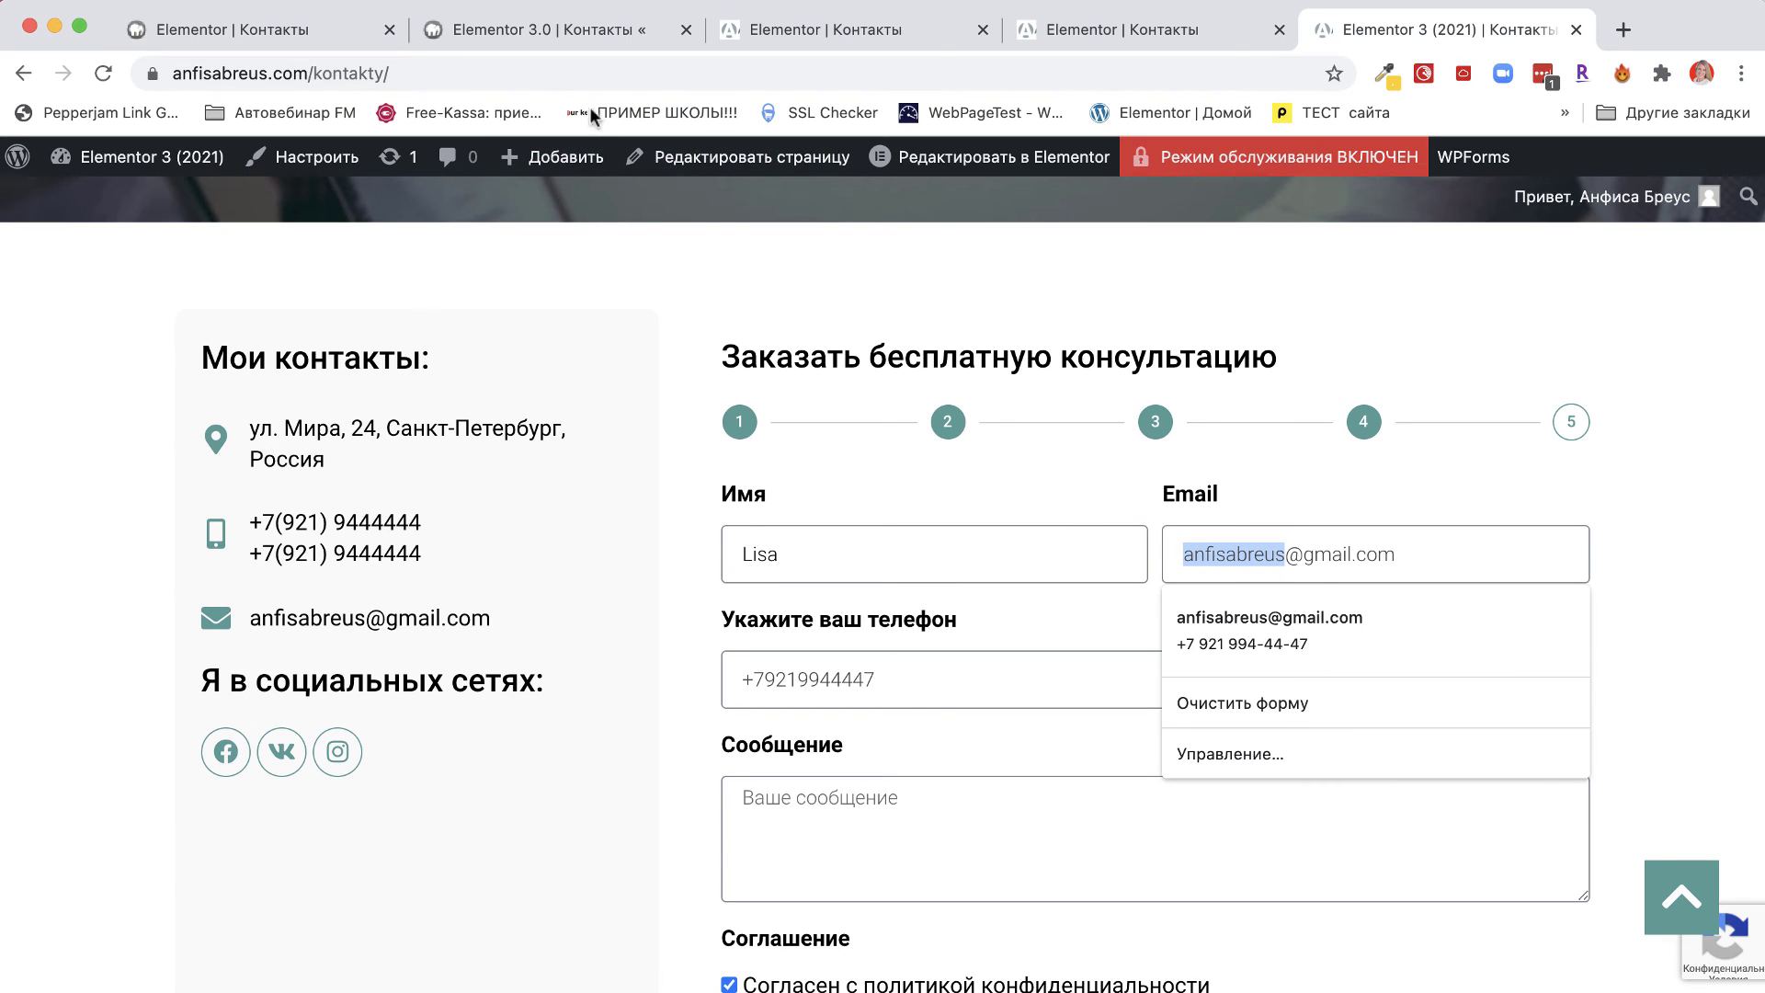
click(1286, 551)
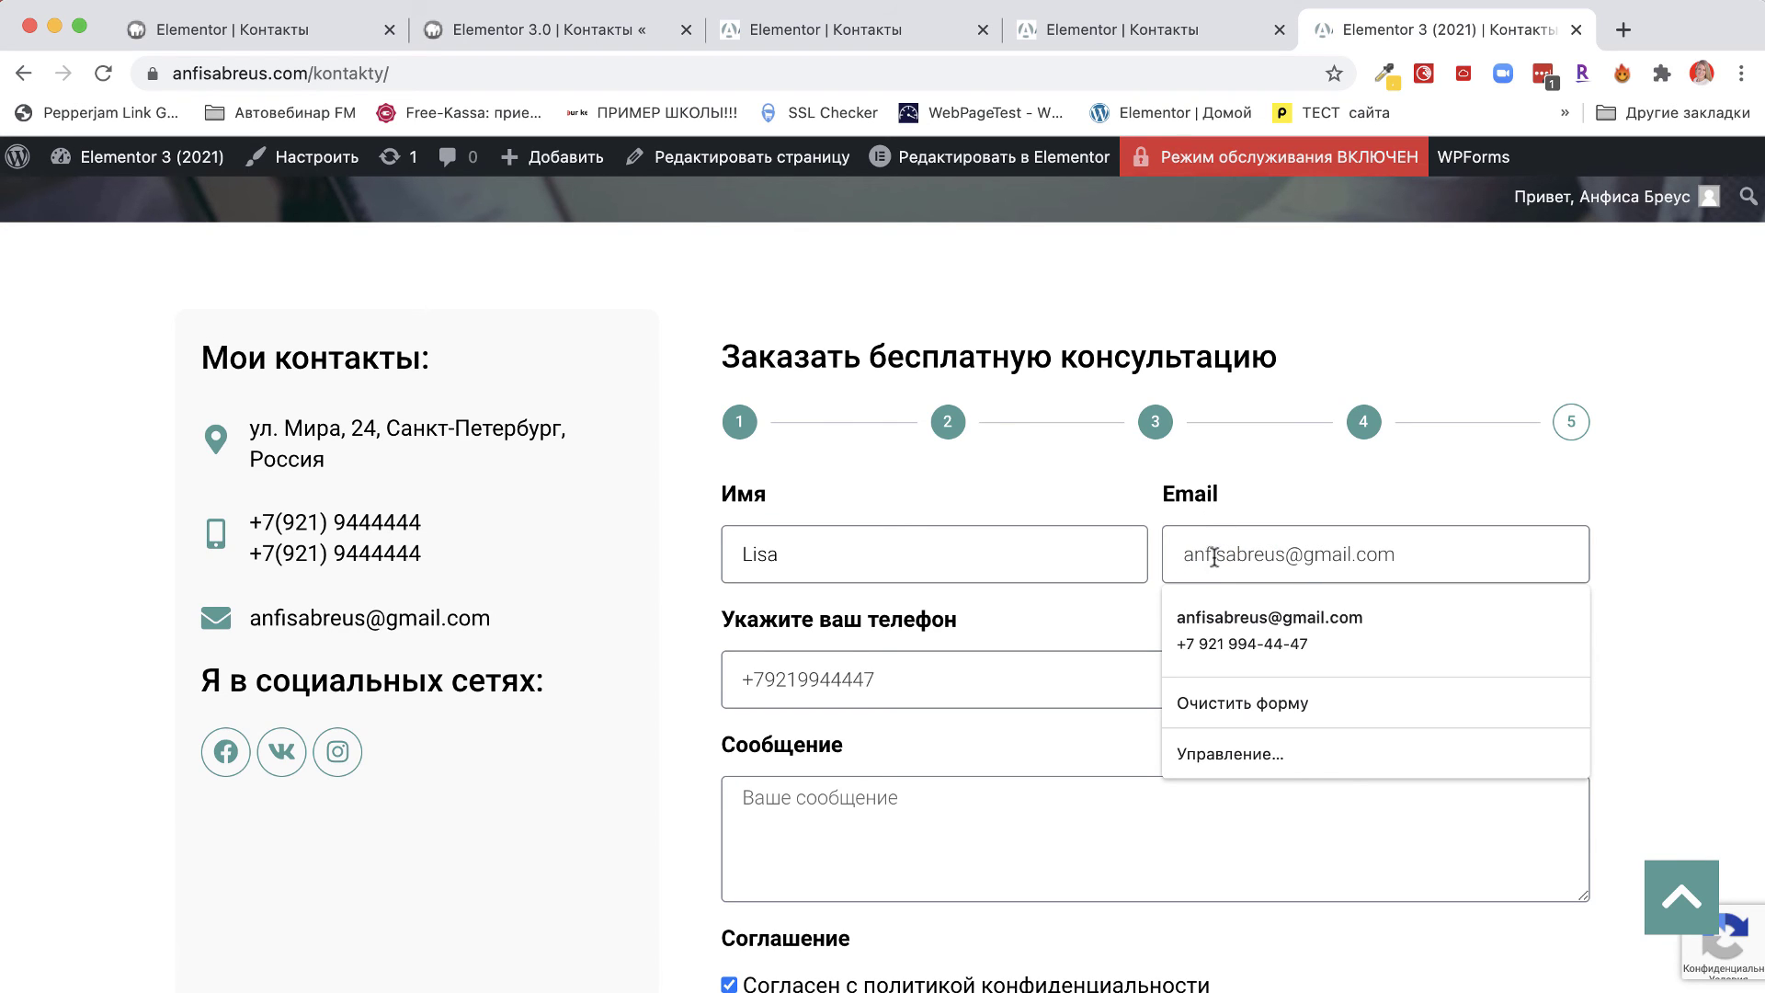
Add a phone number and the message 'Тестовое сообщение', then submit the form.
click(815, 680)
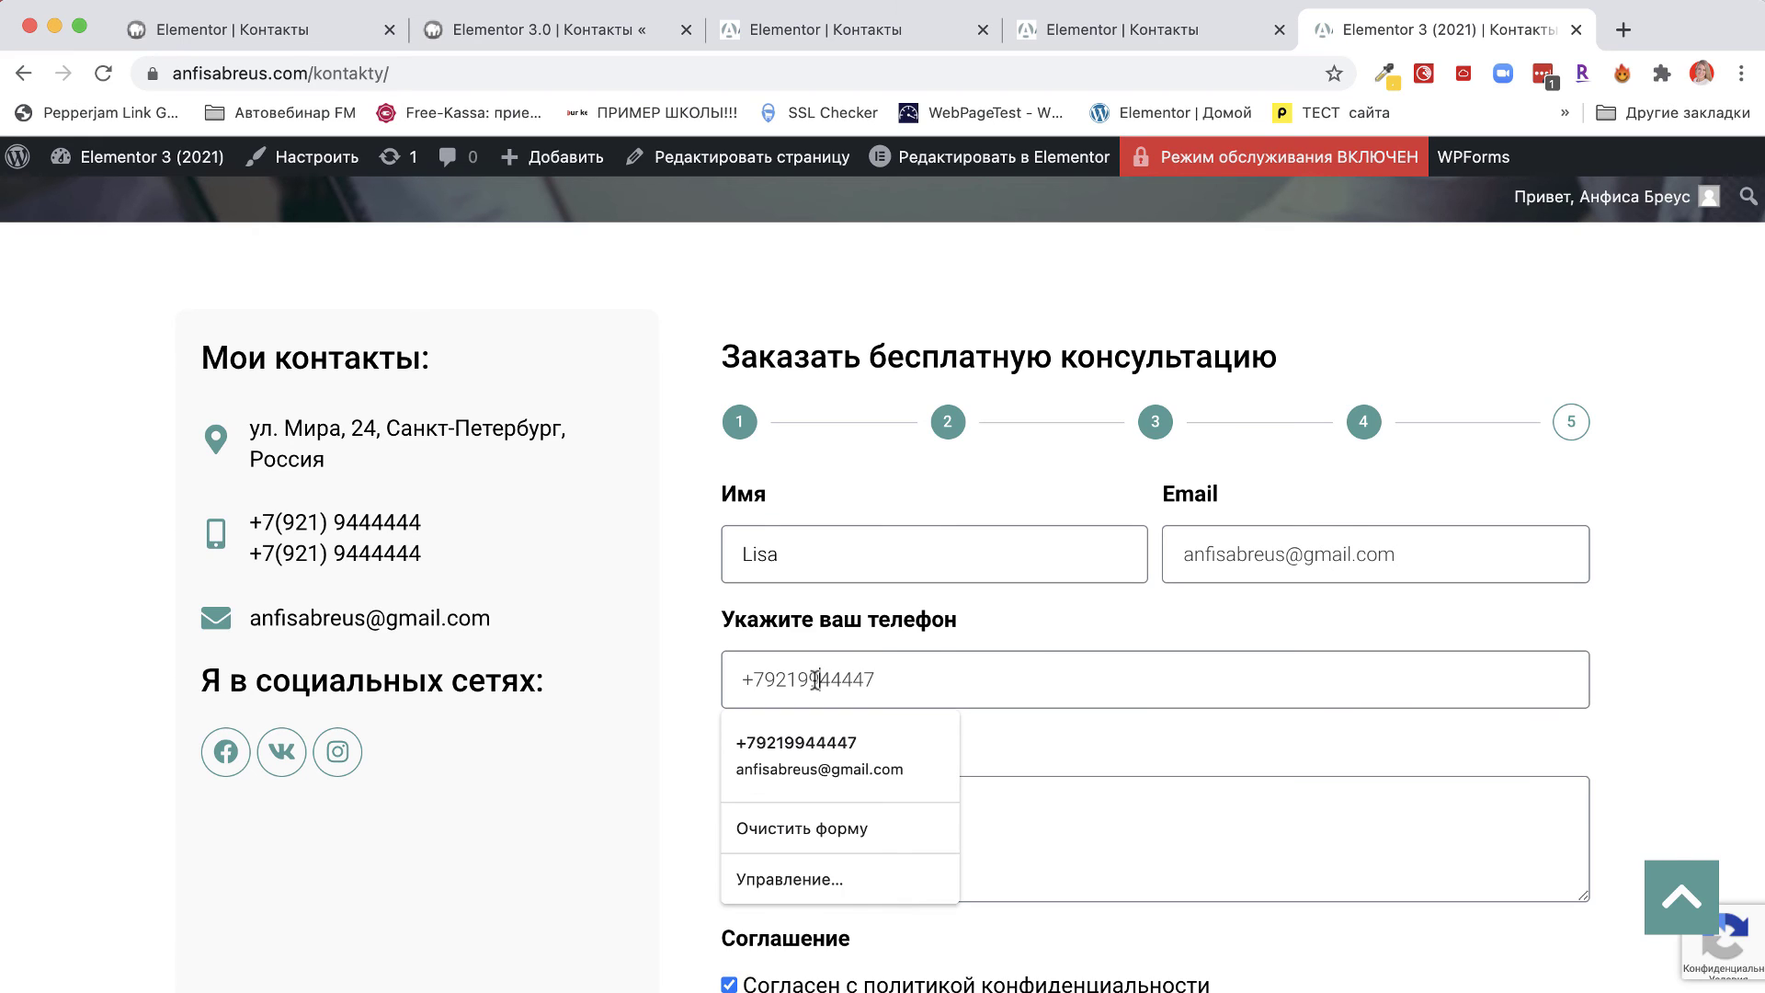
click(691, 763)
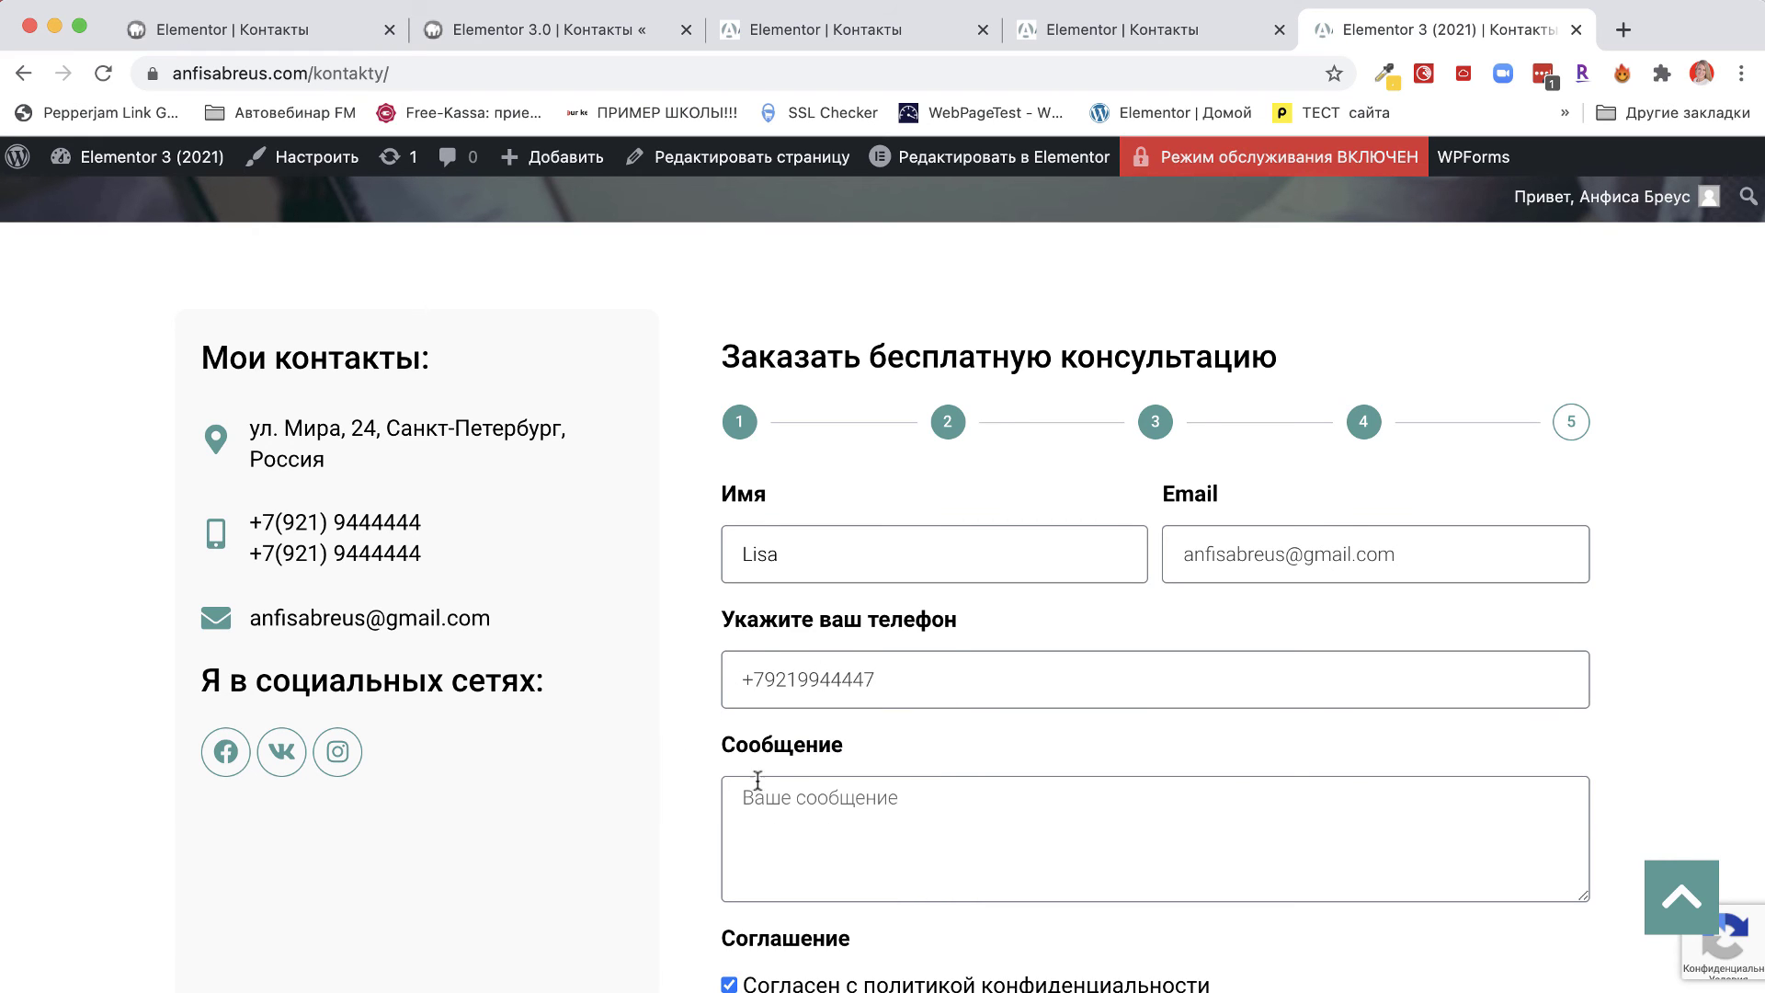
click(755, 788)
text(Ntcnjdjt)
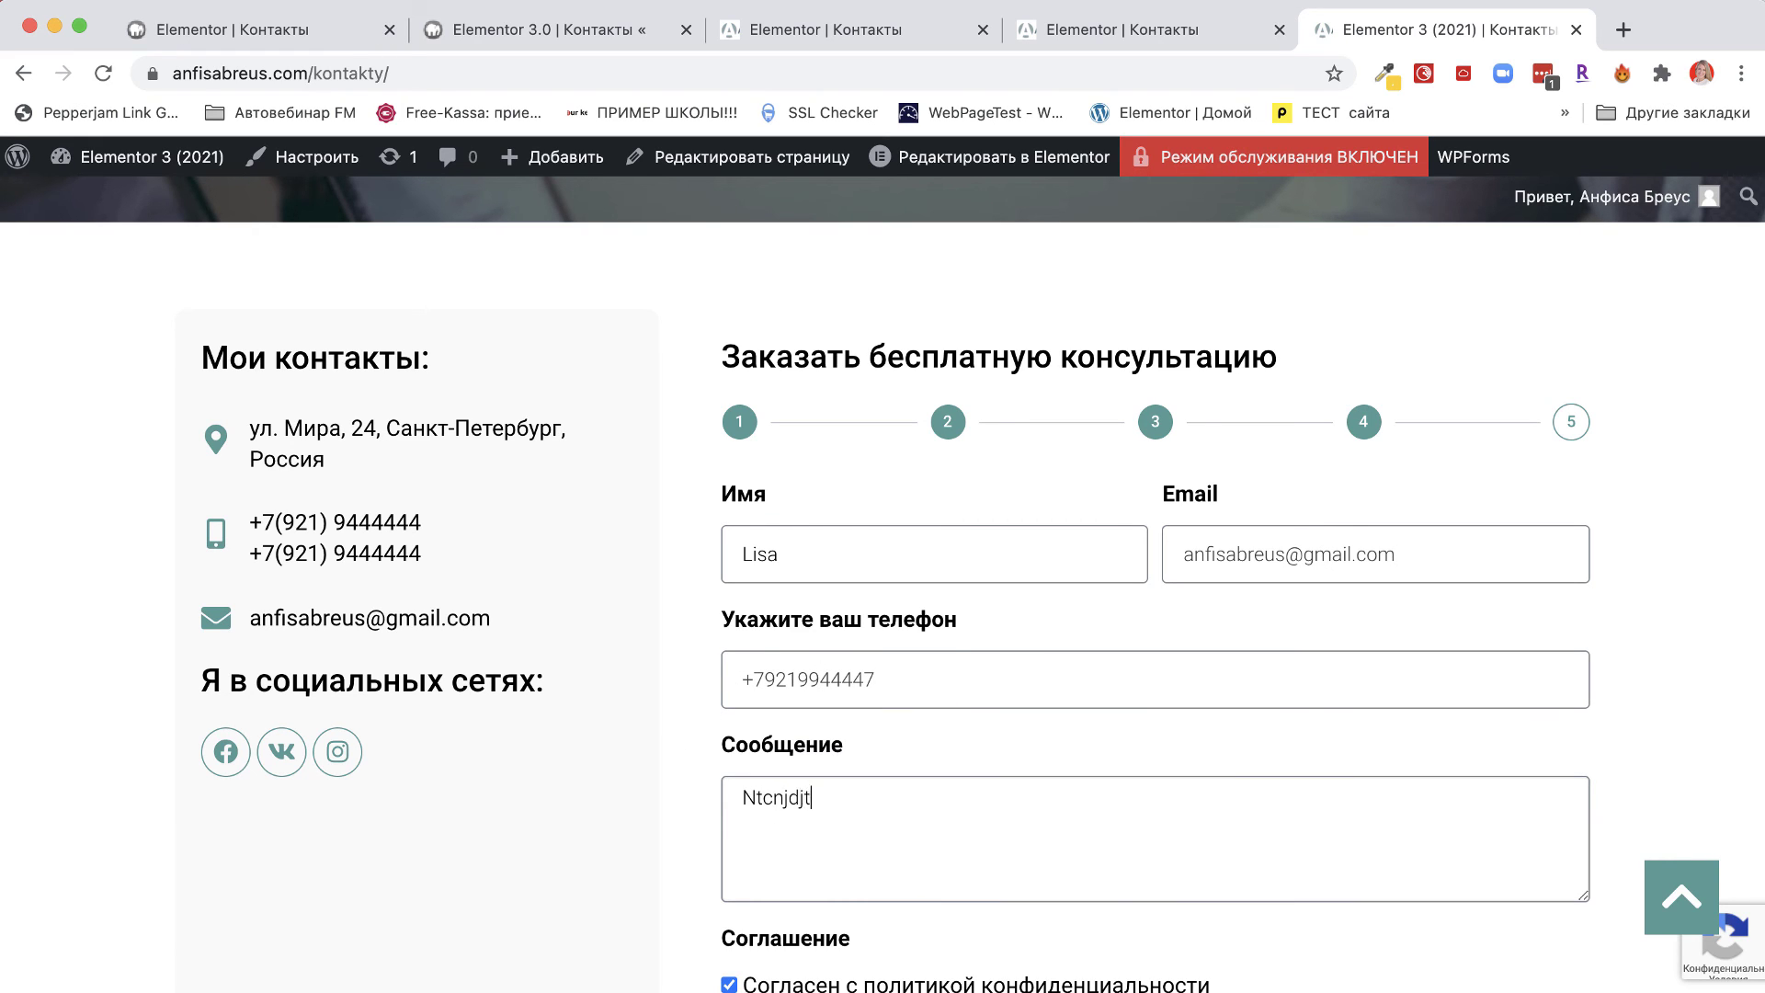
text( сообщн)
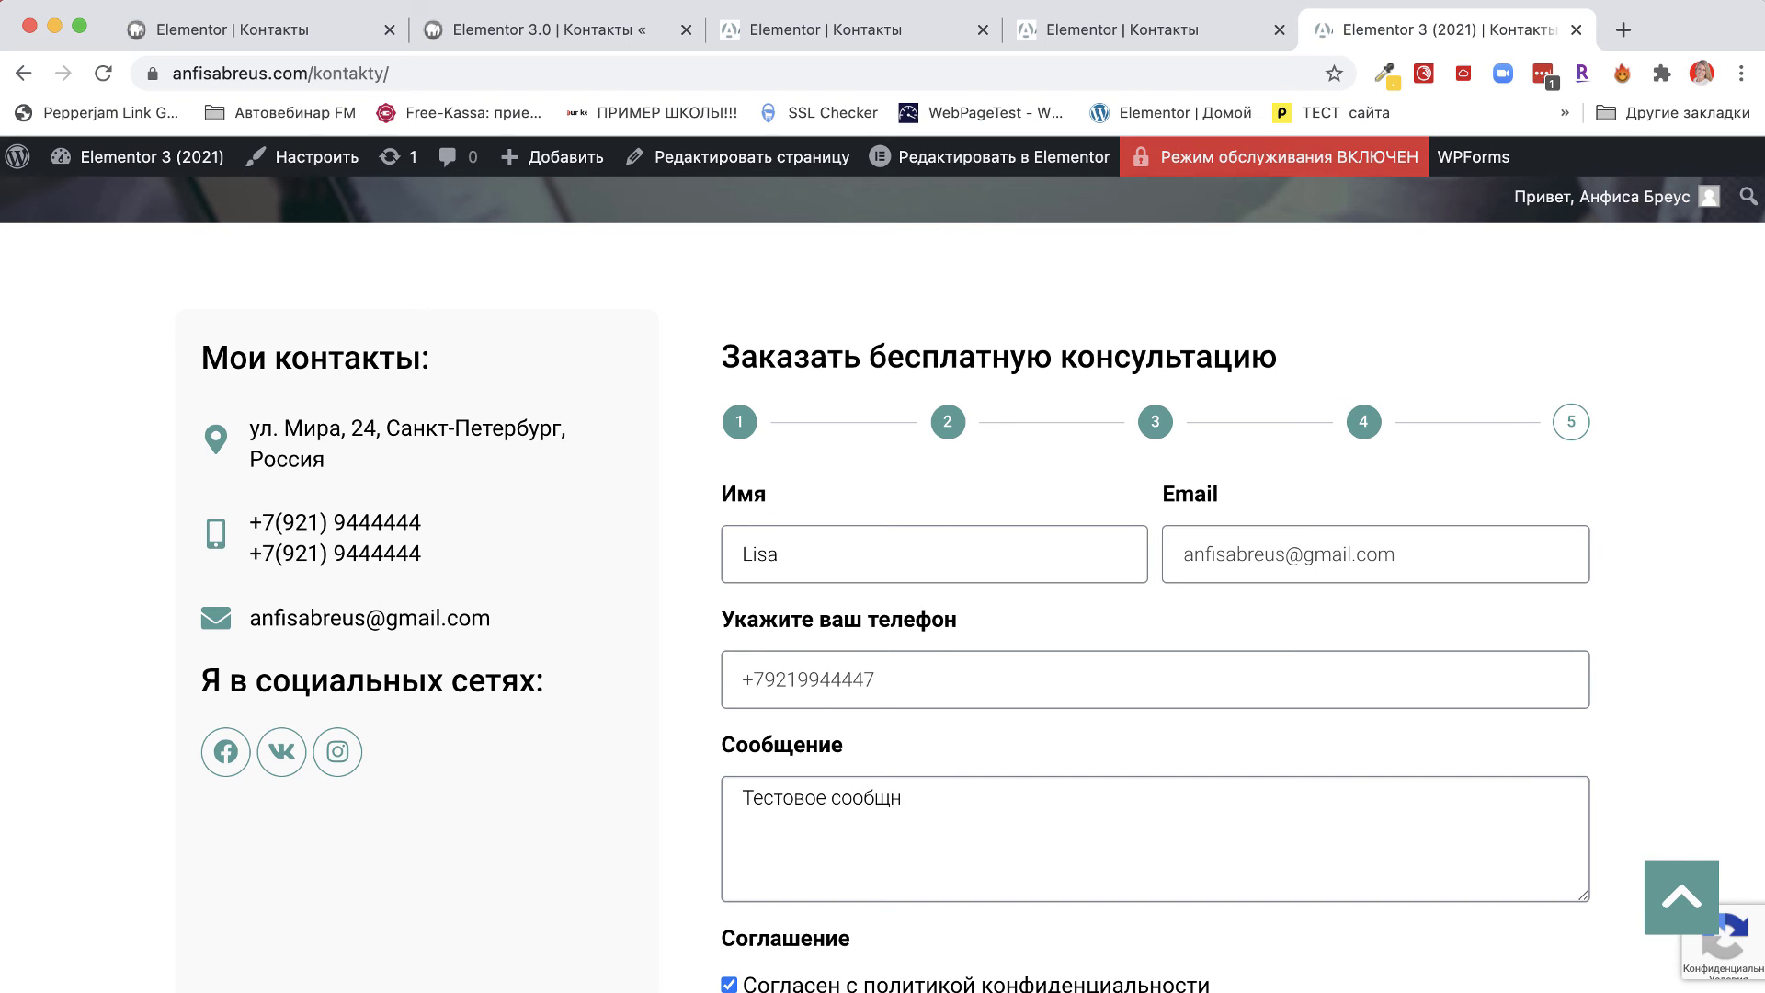
key(BackSpace)
text(ение)
scroll(1011, 883, down, 5)
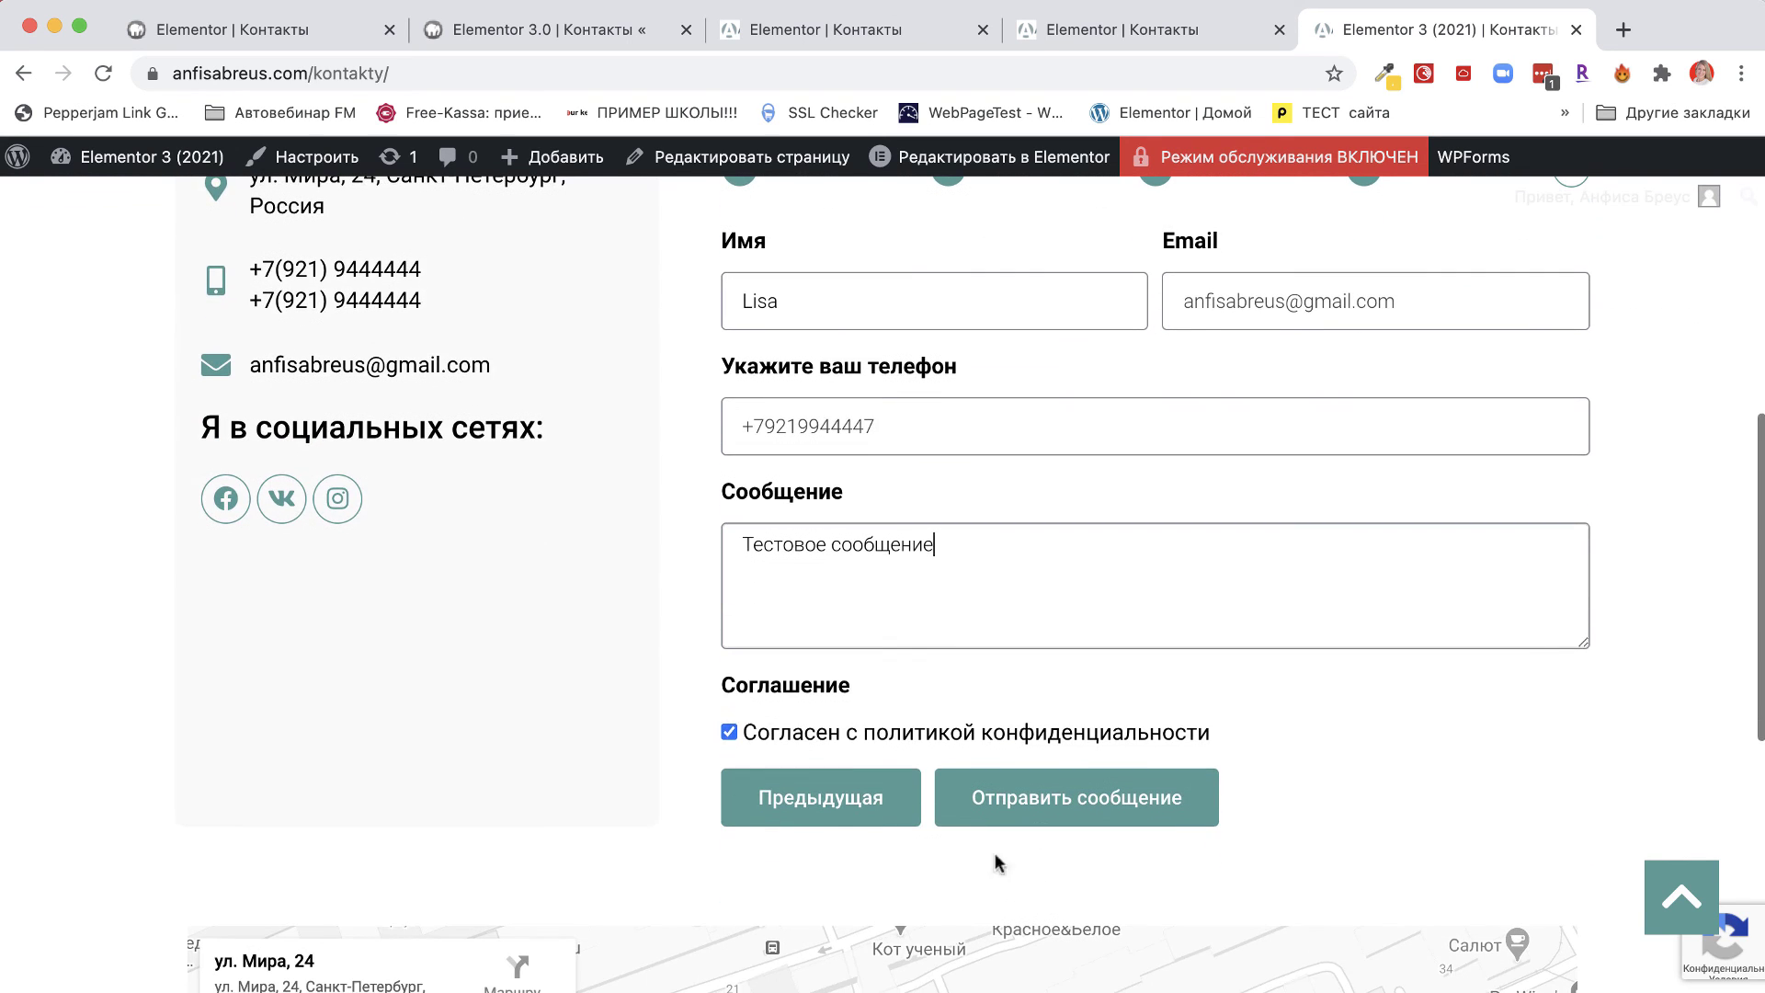
click(1073, 798)
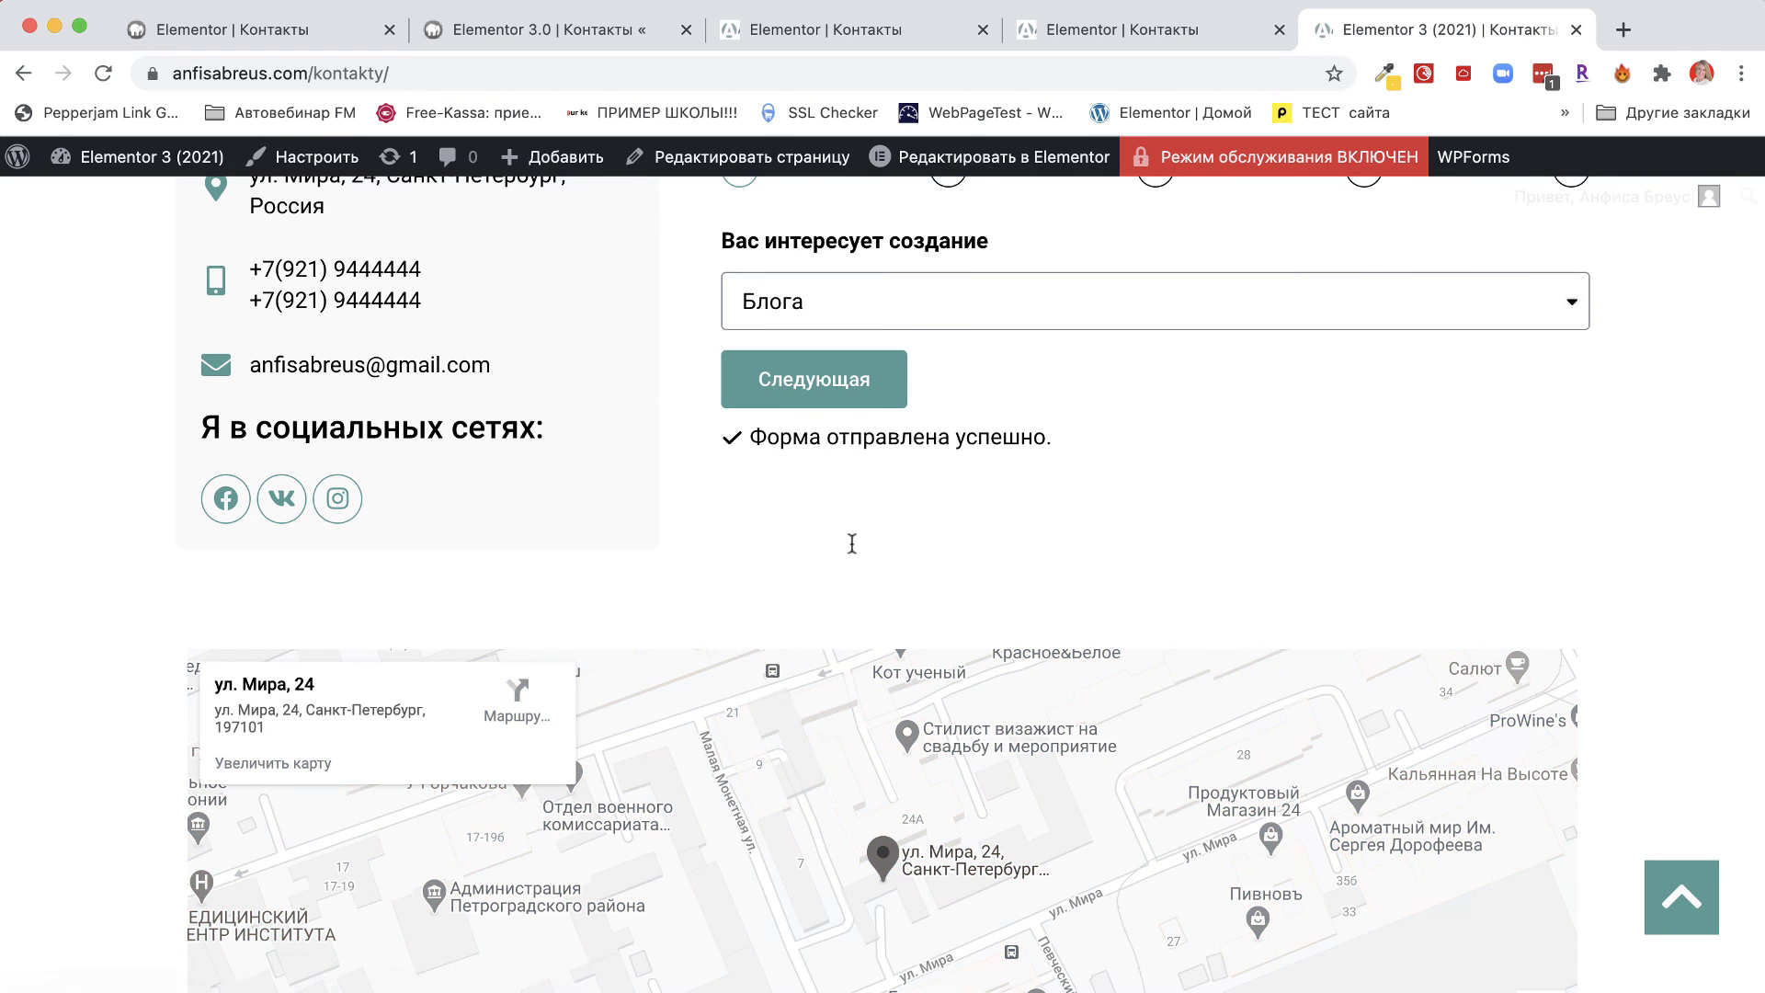
Open gmail.com in a new browser tab.
mouse_move(1521, 147)
click(1622, 31)
text(п)
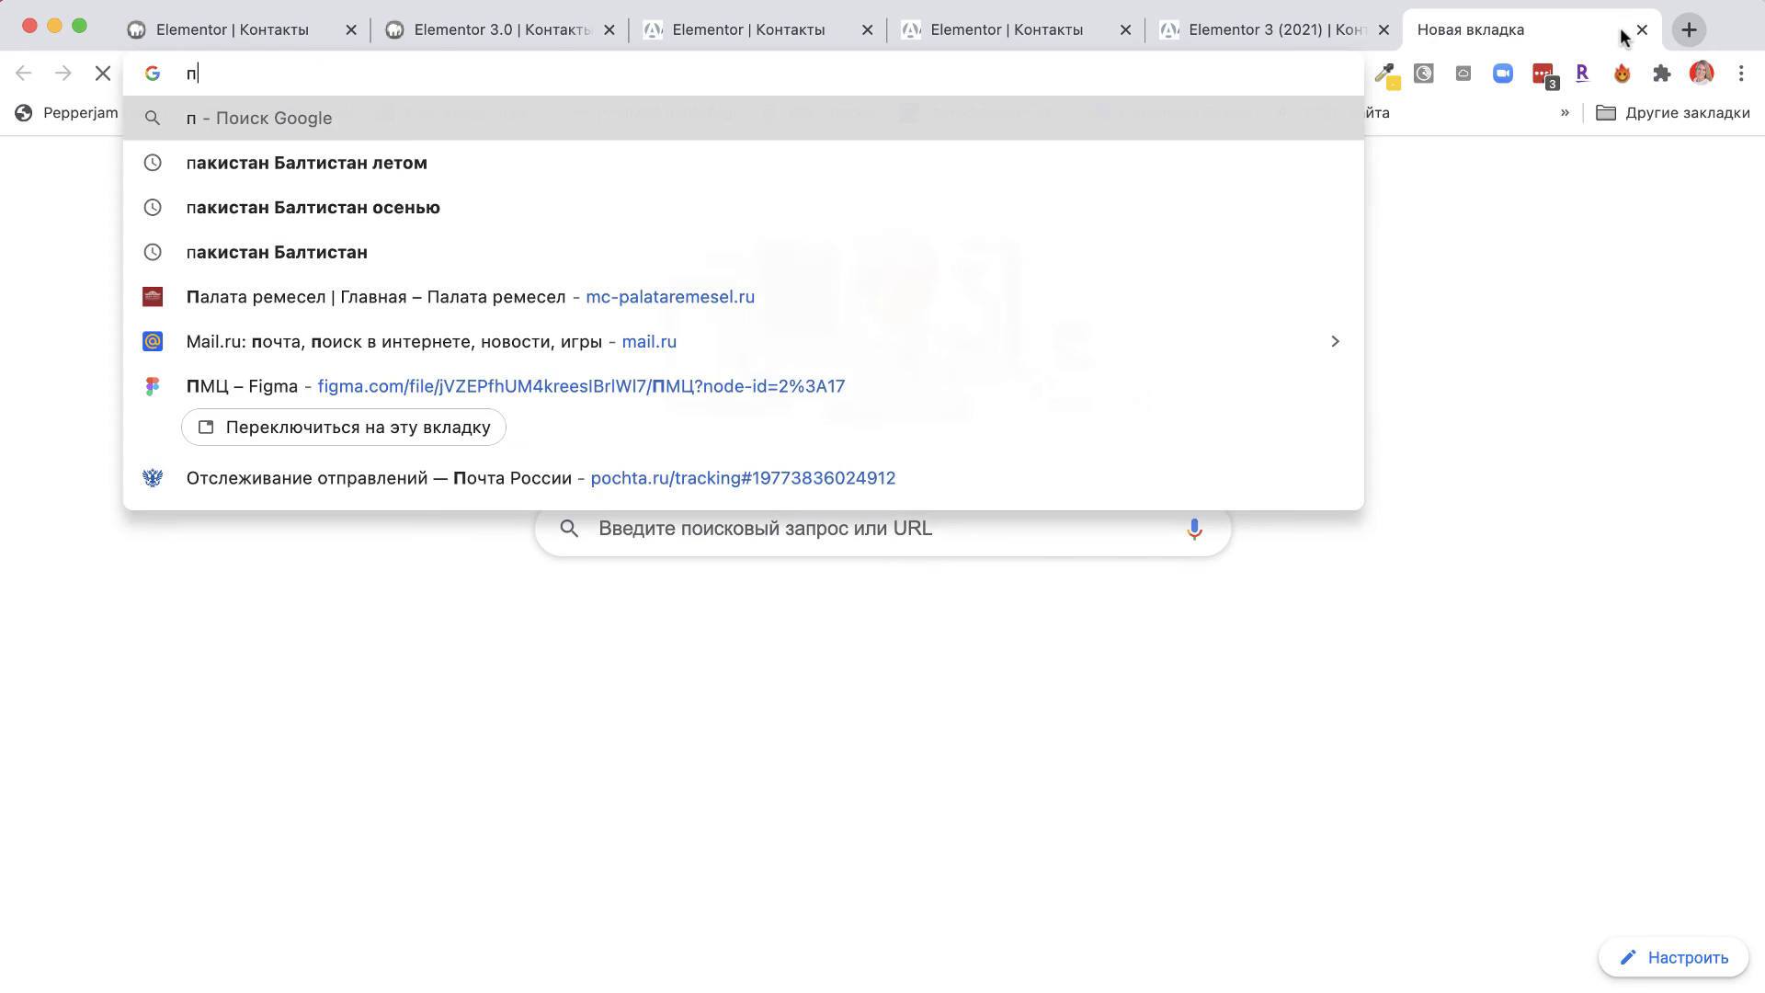
key(BackSpace)
text(gma)
key(BackSpace)
key(BackSpace)
text(mail.com)
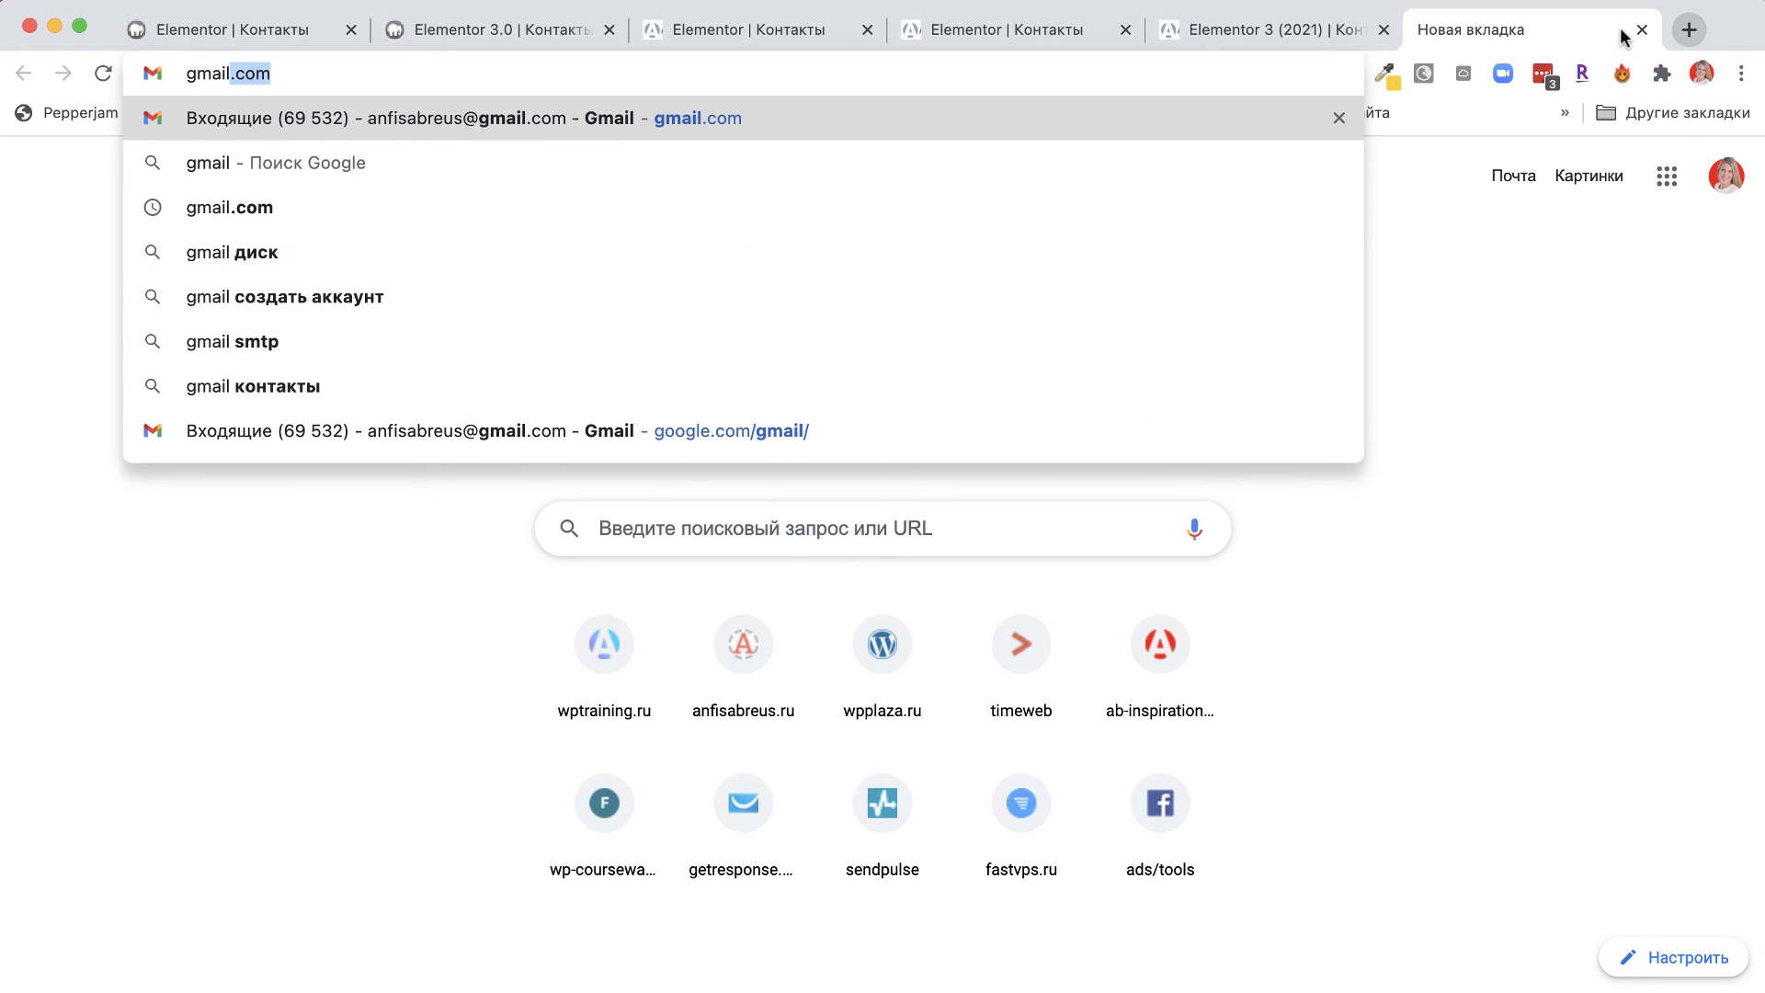
key(Return)
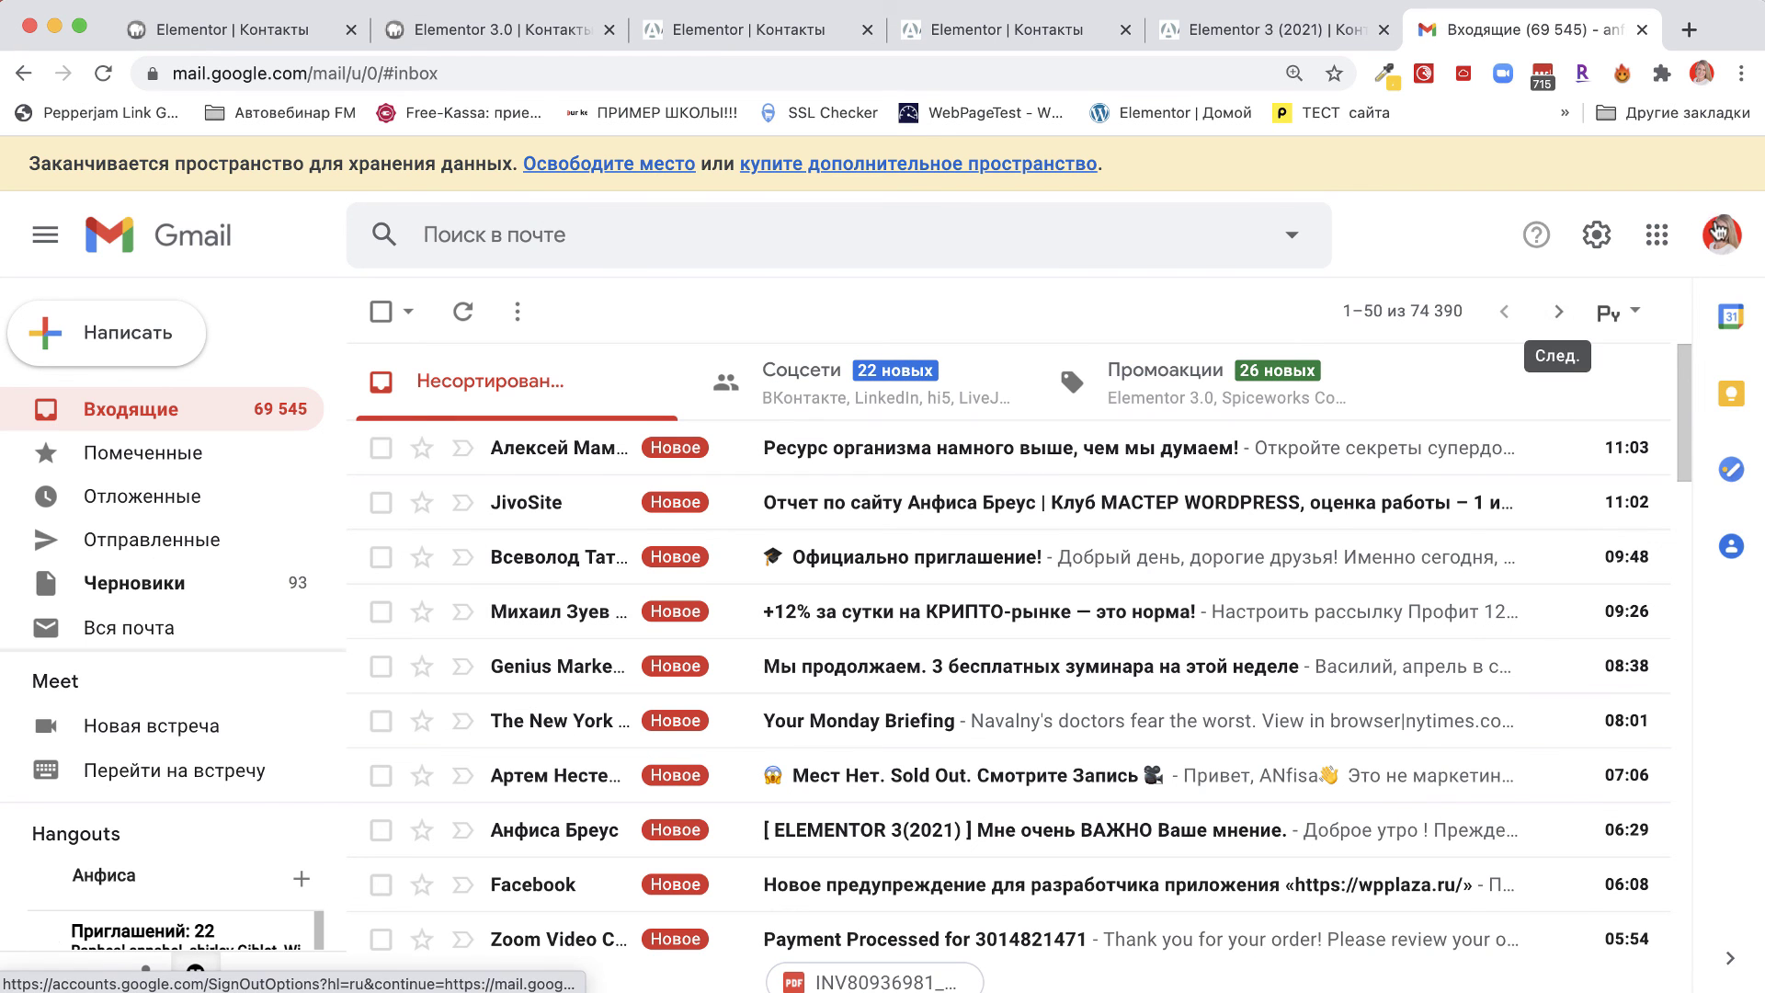
Switch Google account and check the answers in the Новая заявка на консультацию email.
click(1722, 234)
click(1460, 632)
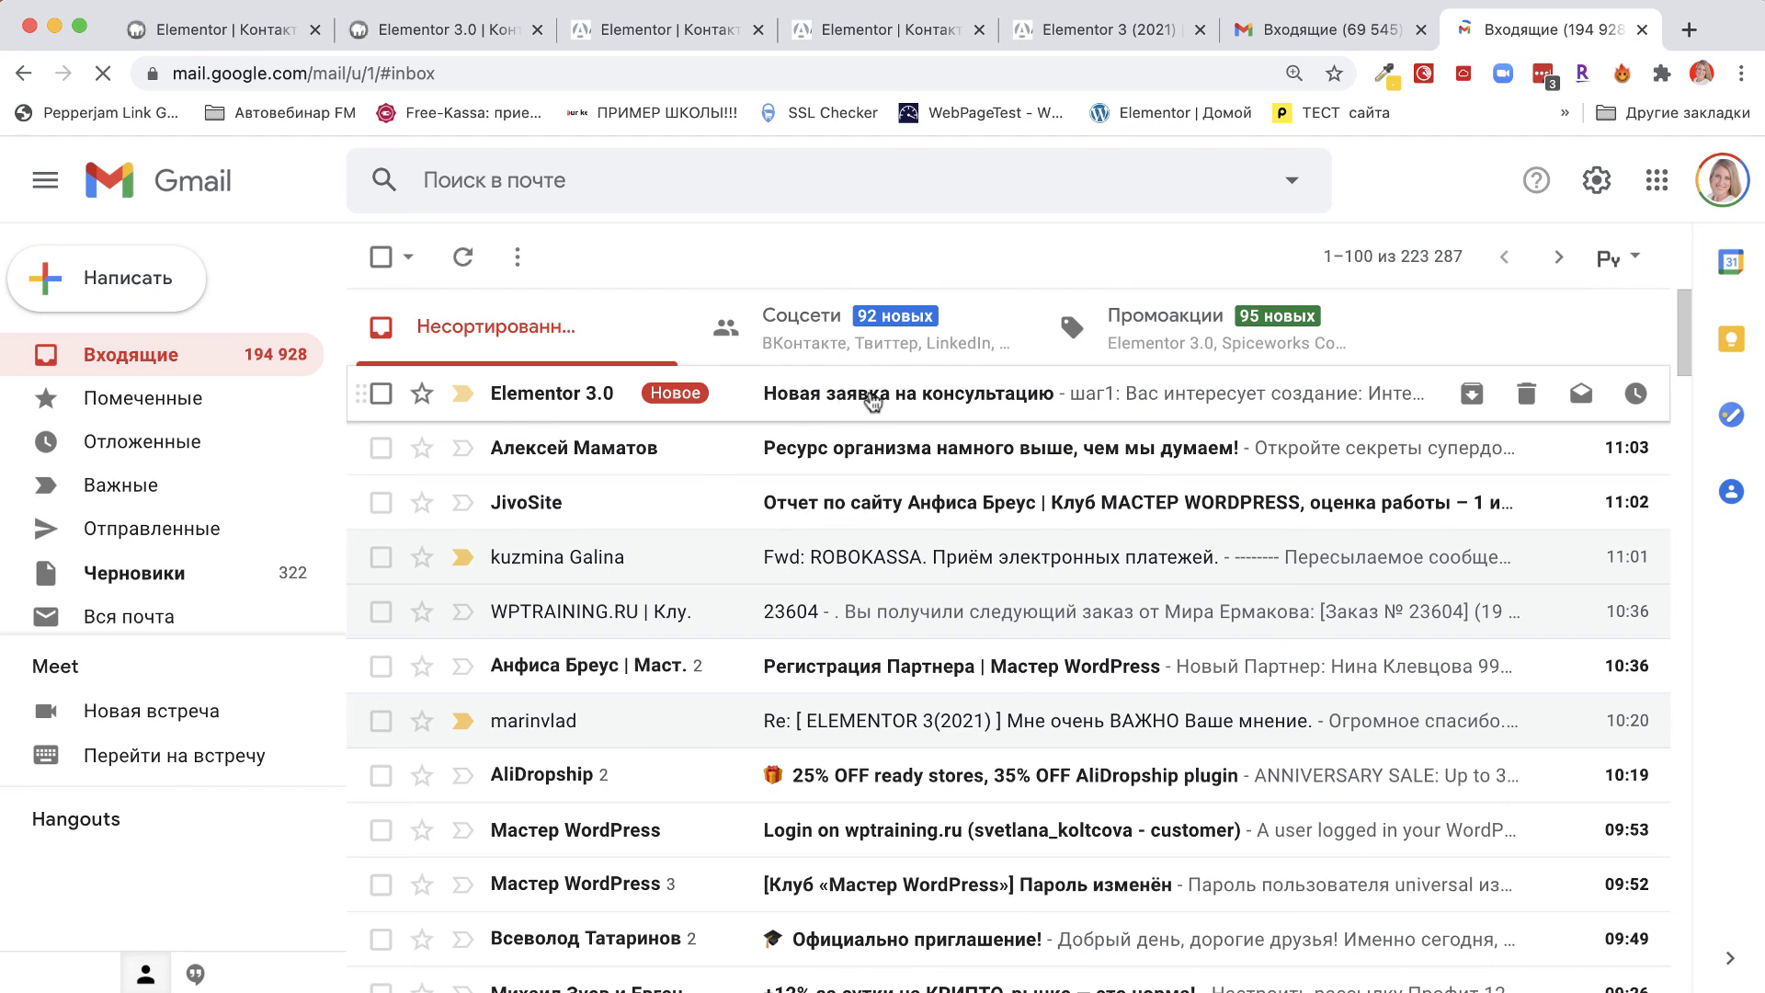
click(991, 400)
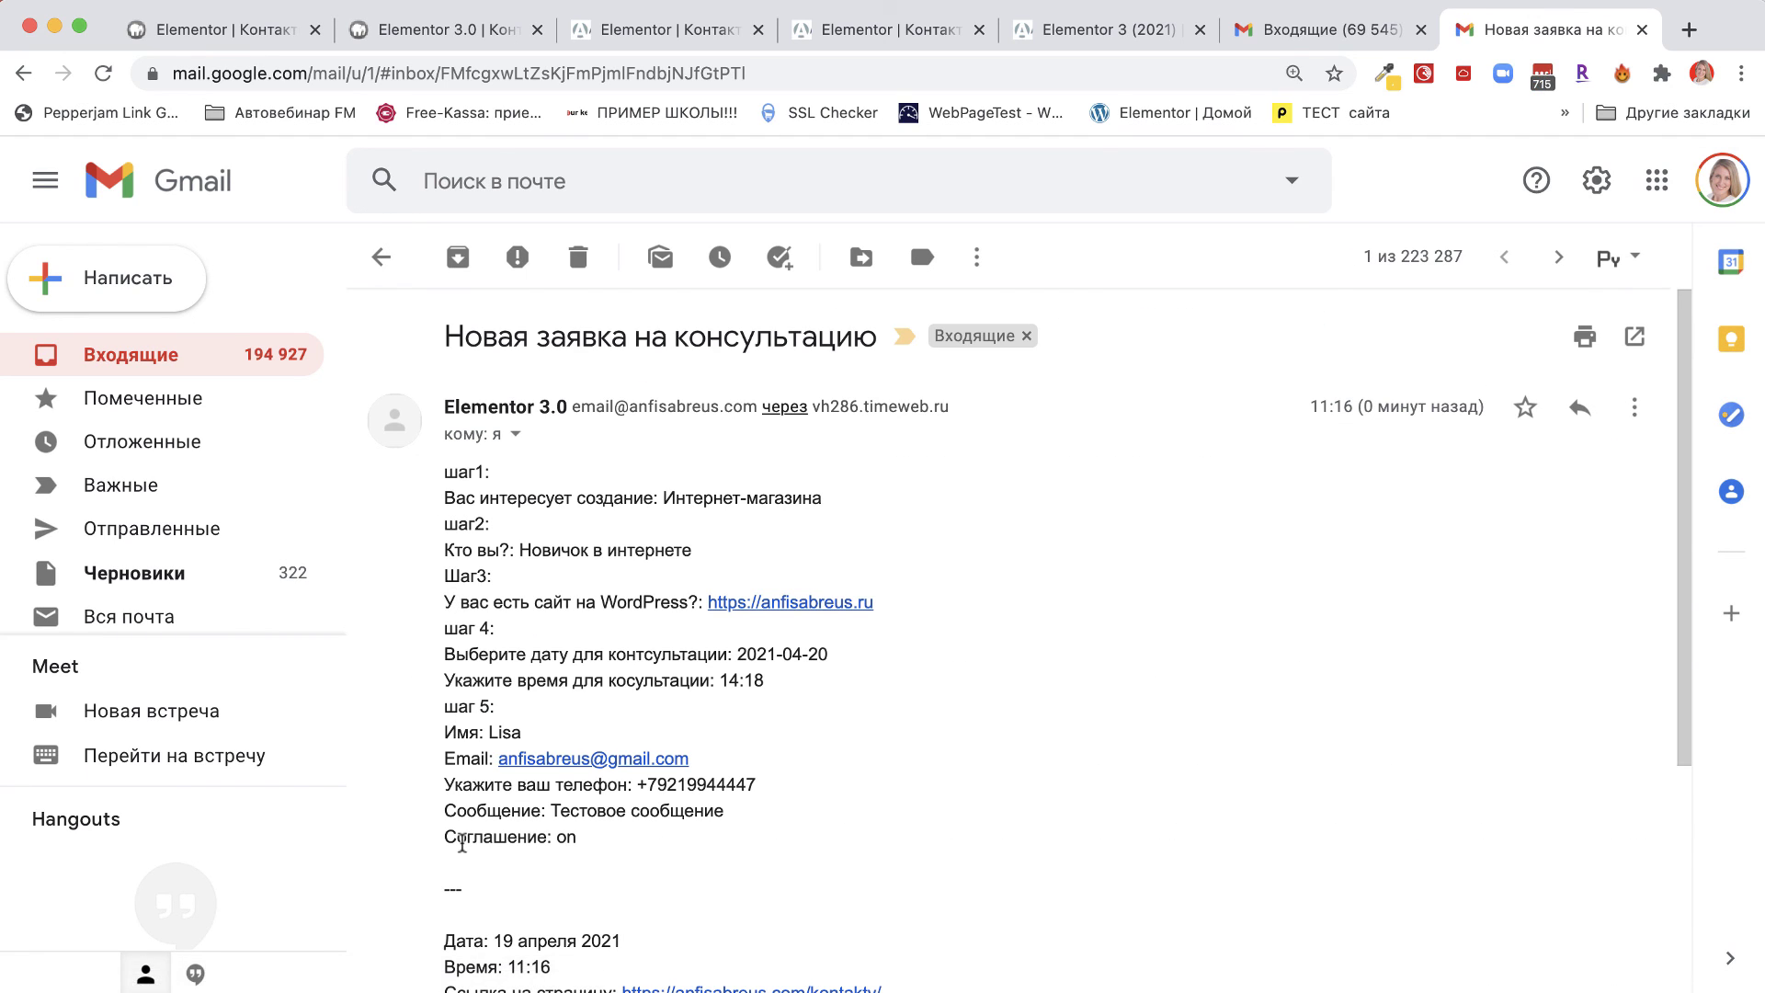
drag(455, 492, 812, 497)
drag(542, 549, 646, 552)
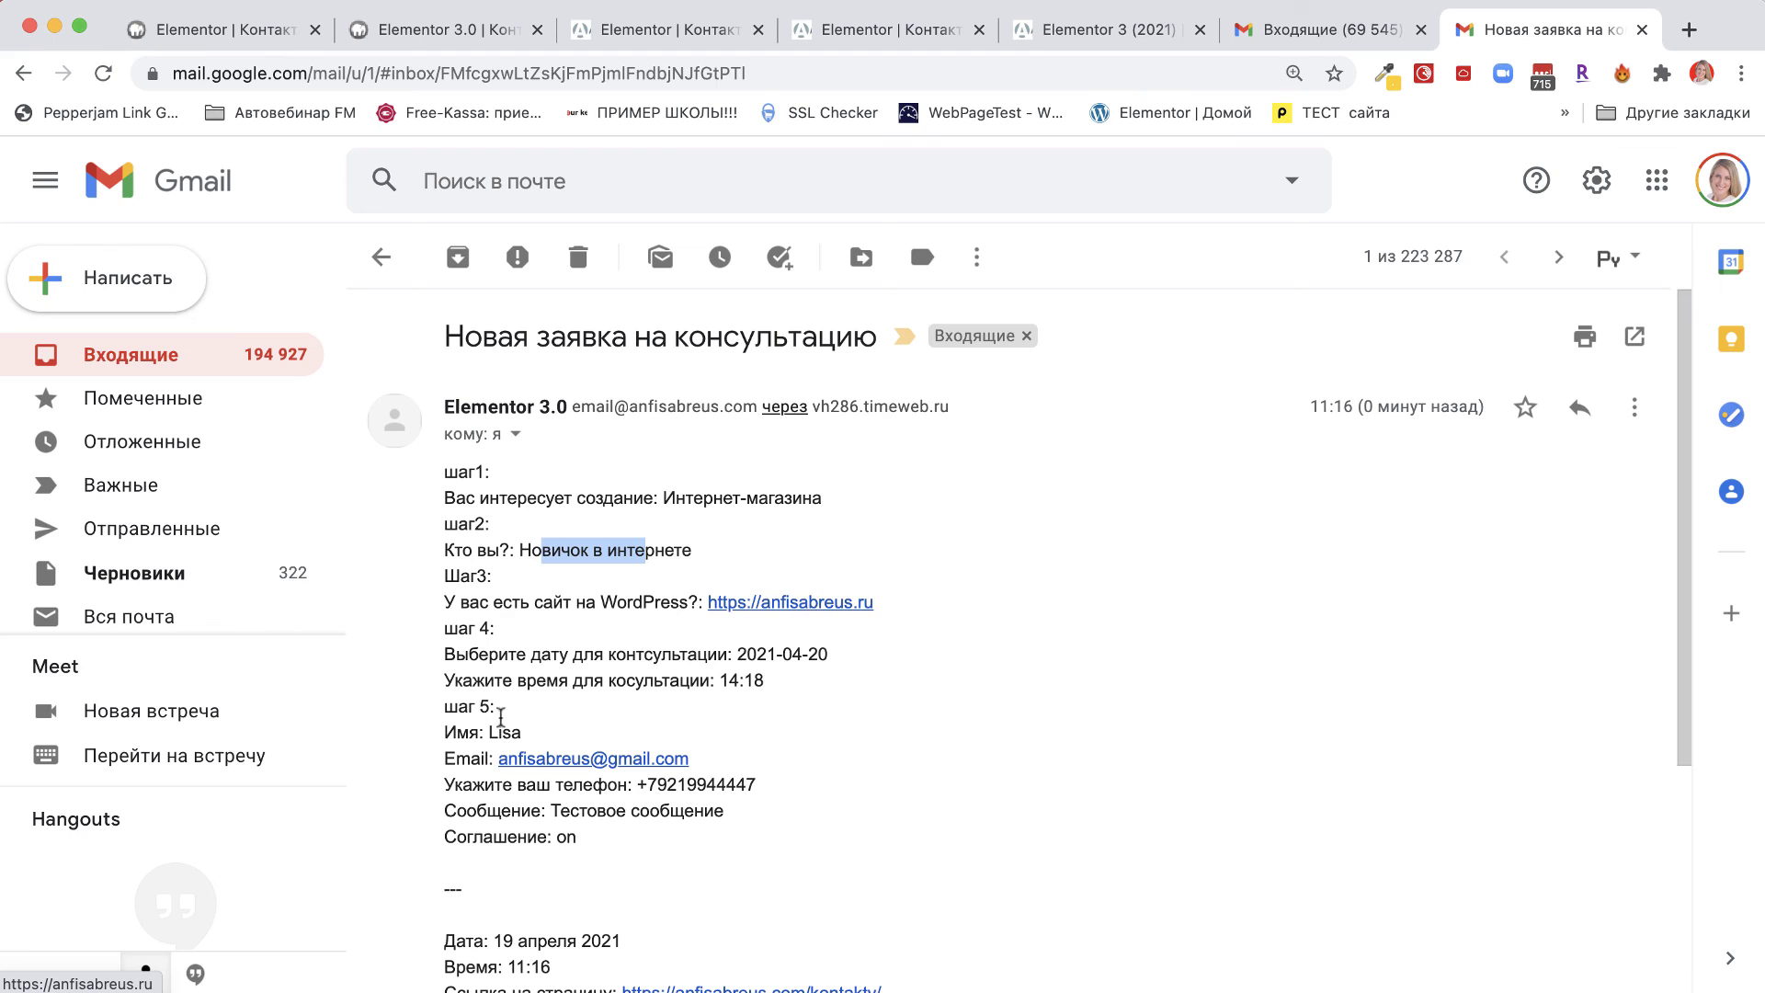
drag(468, 653, 791, 653)
click(579, 687)
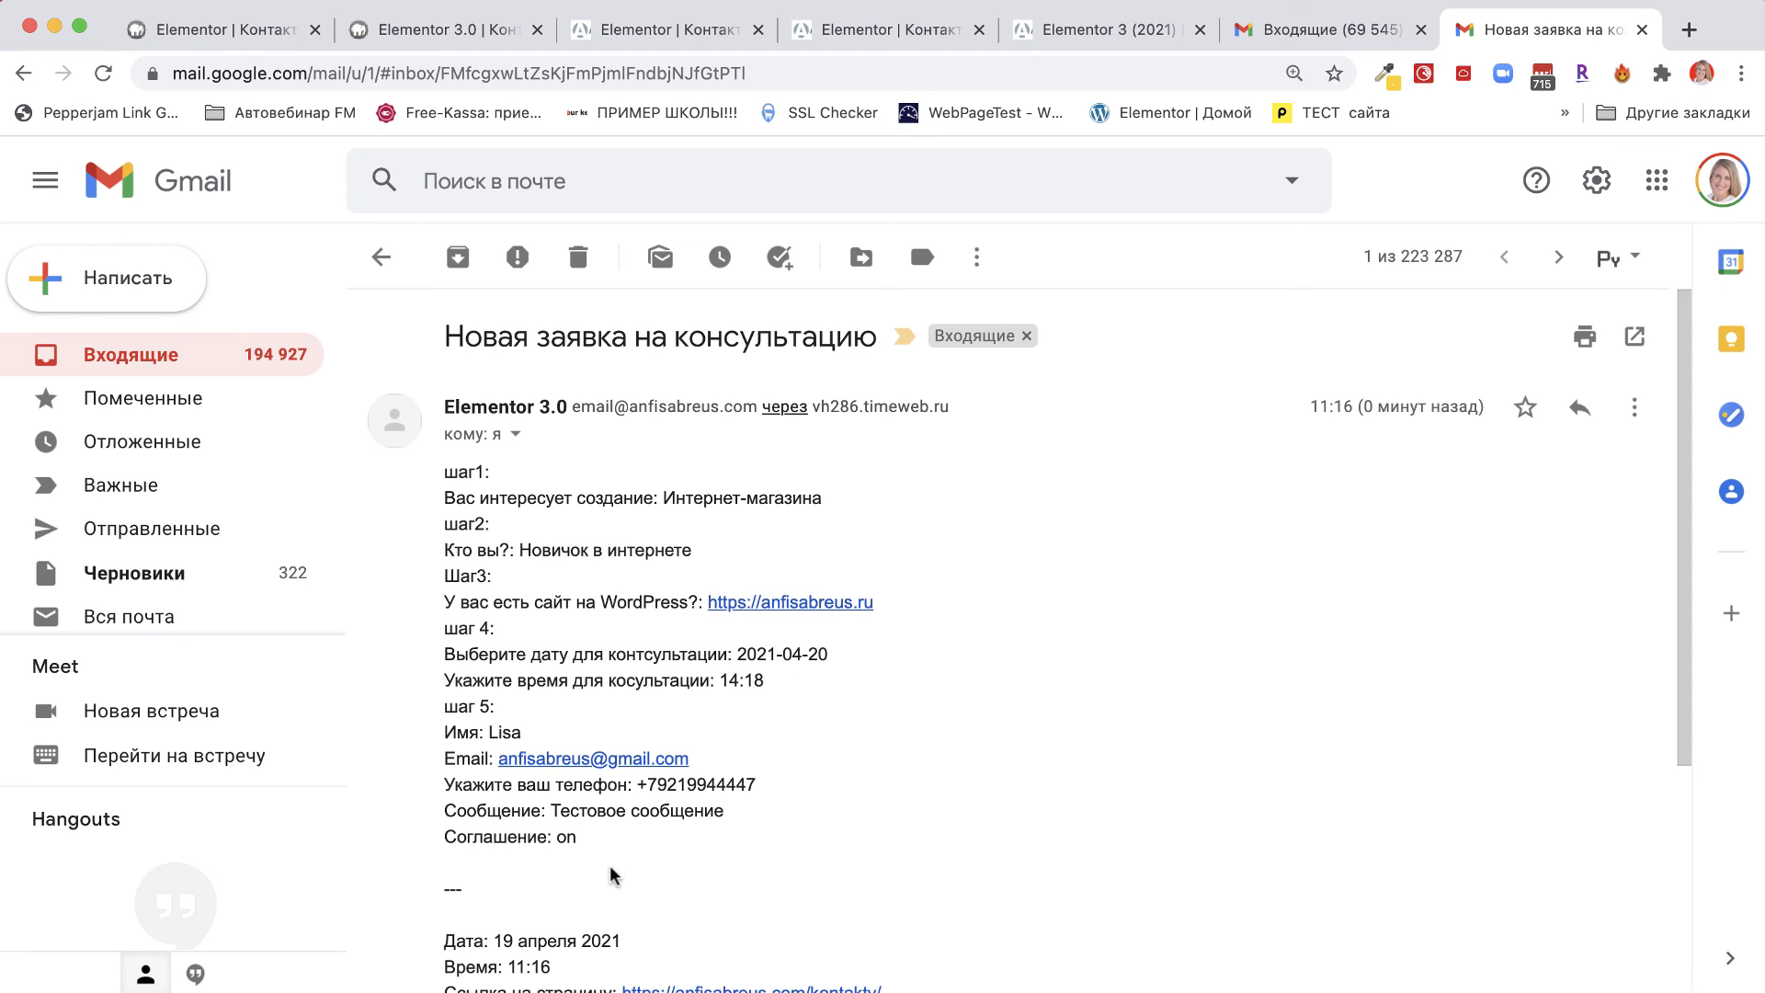
scroll(611, 874, down, 5)
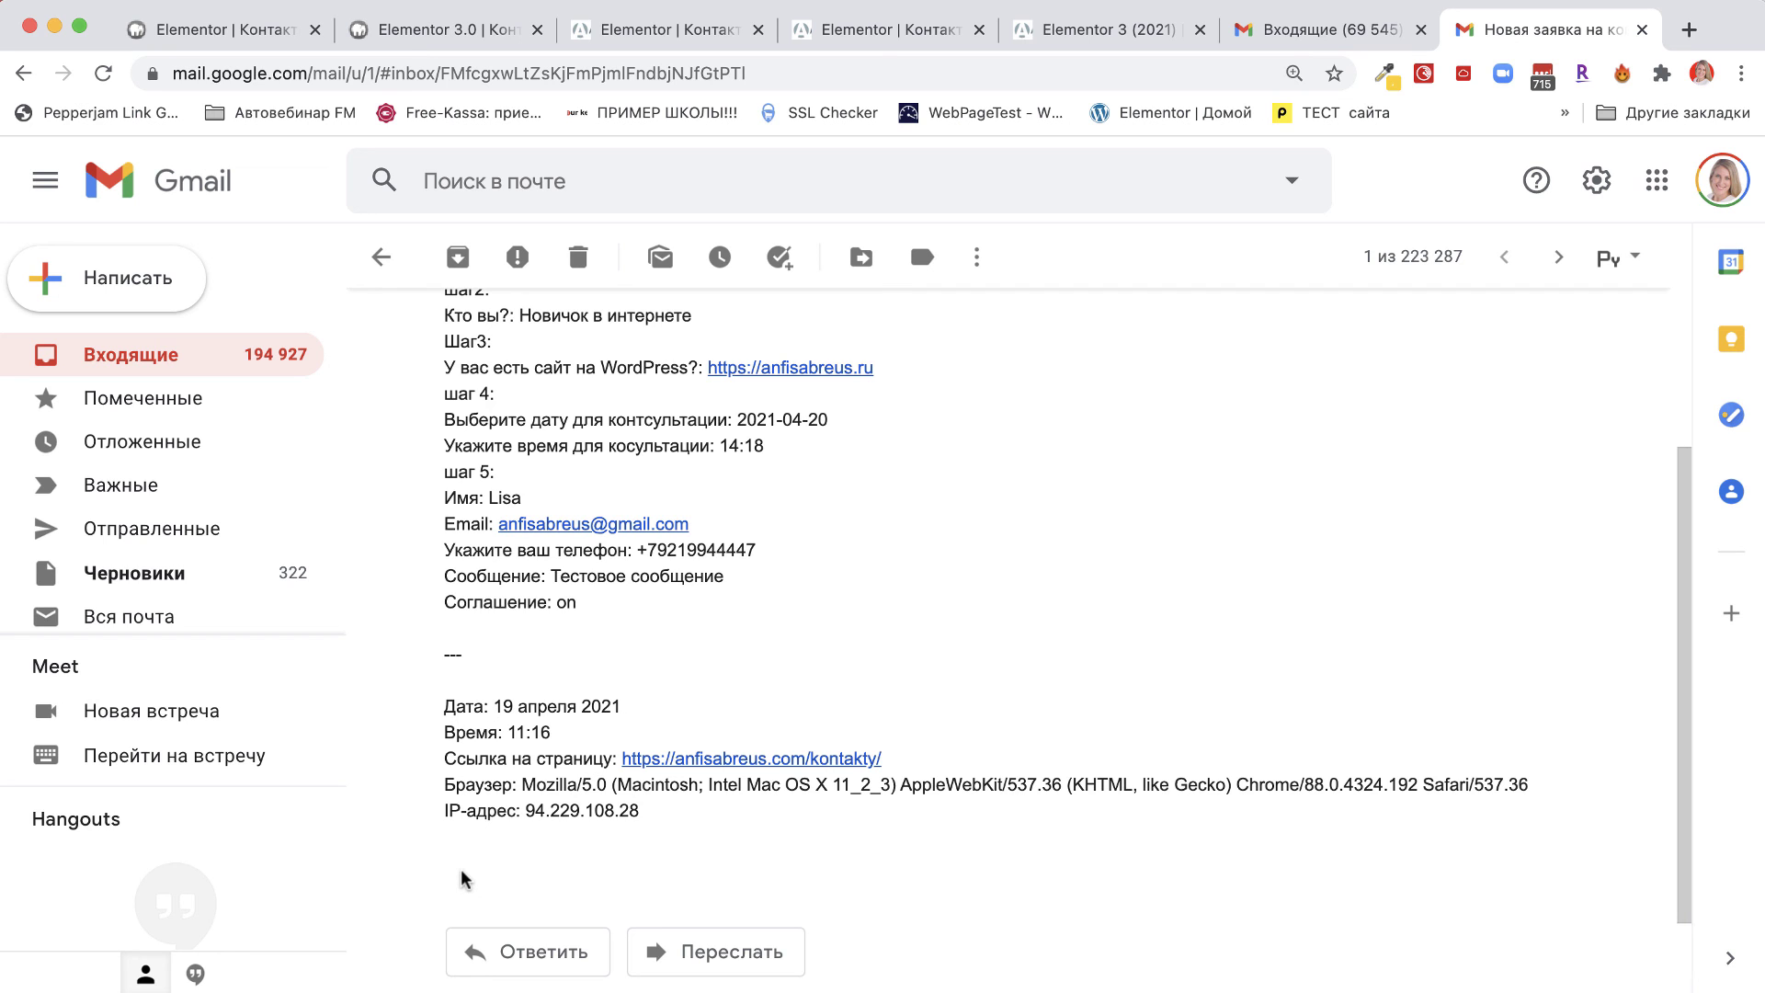
scroll(464, 879, up, 5)
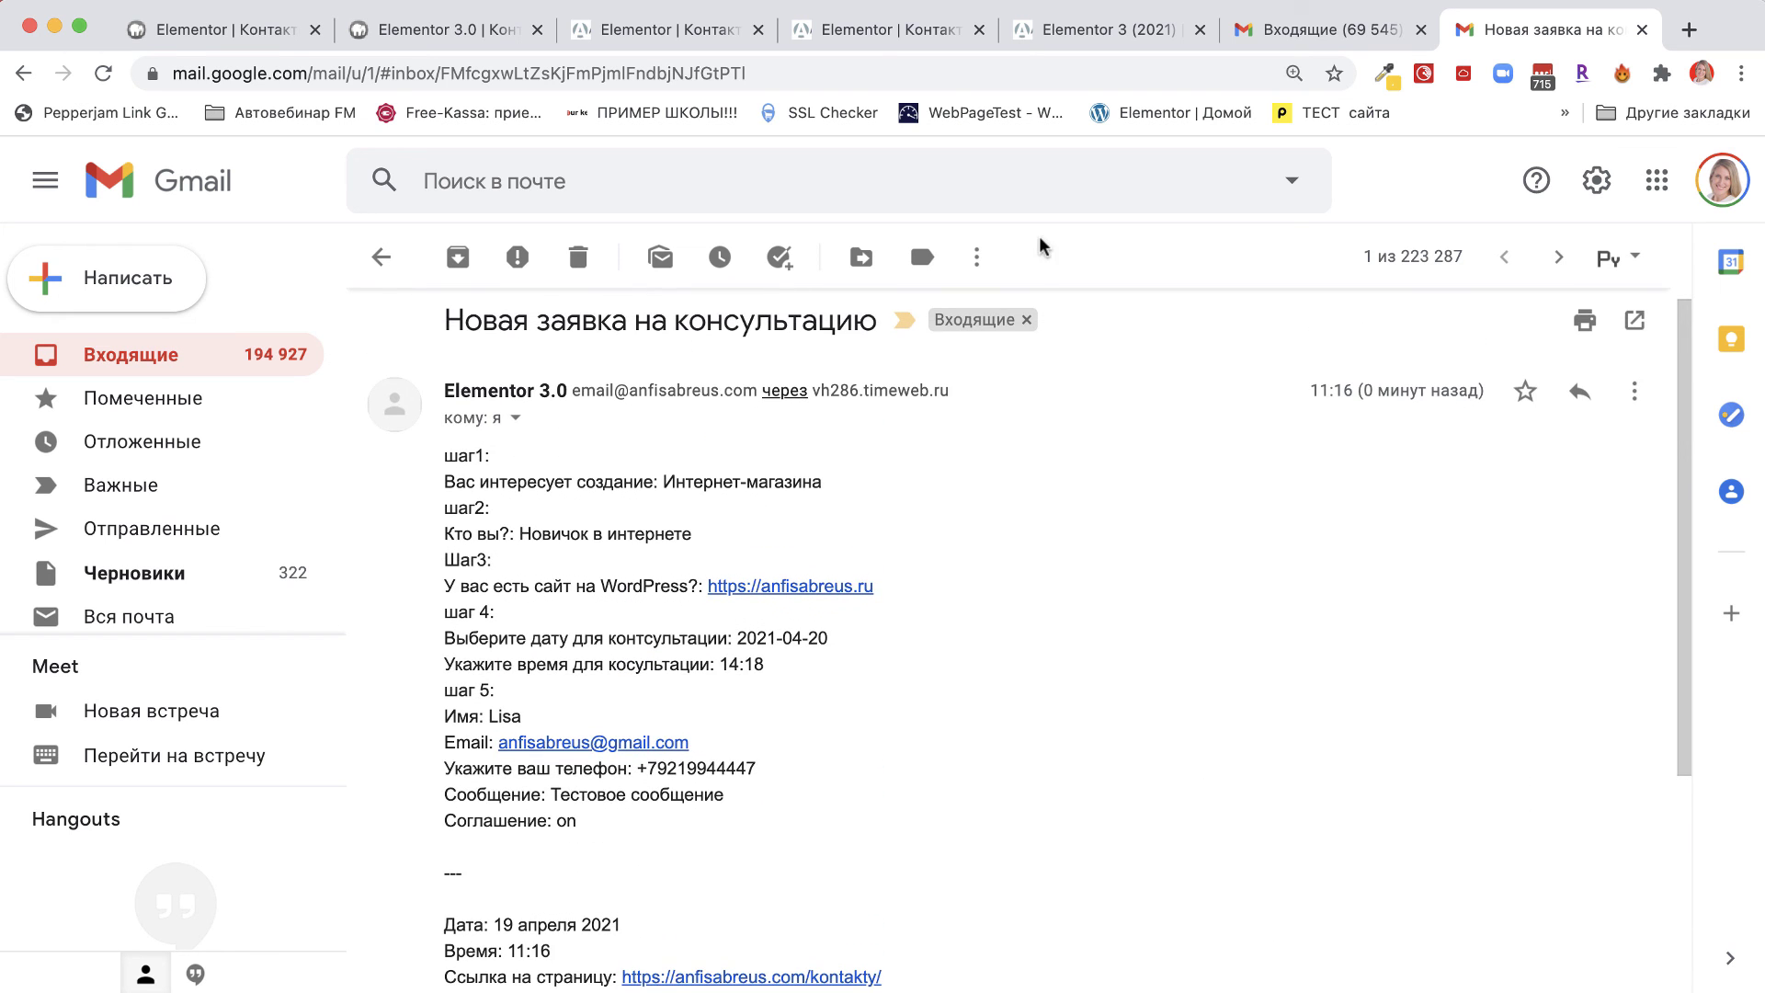
key(super+bracketleft)
click(1722, 181)
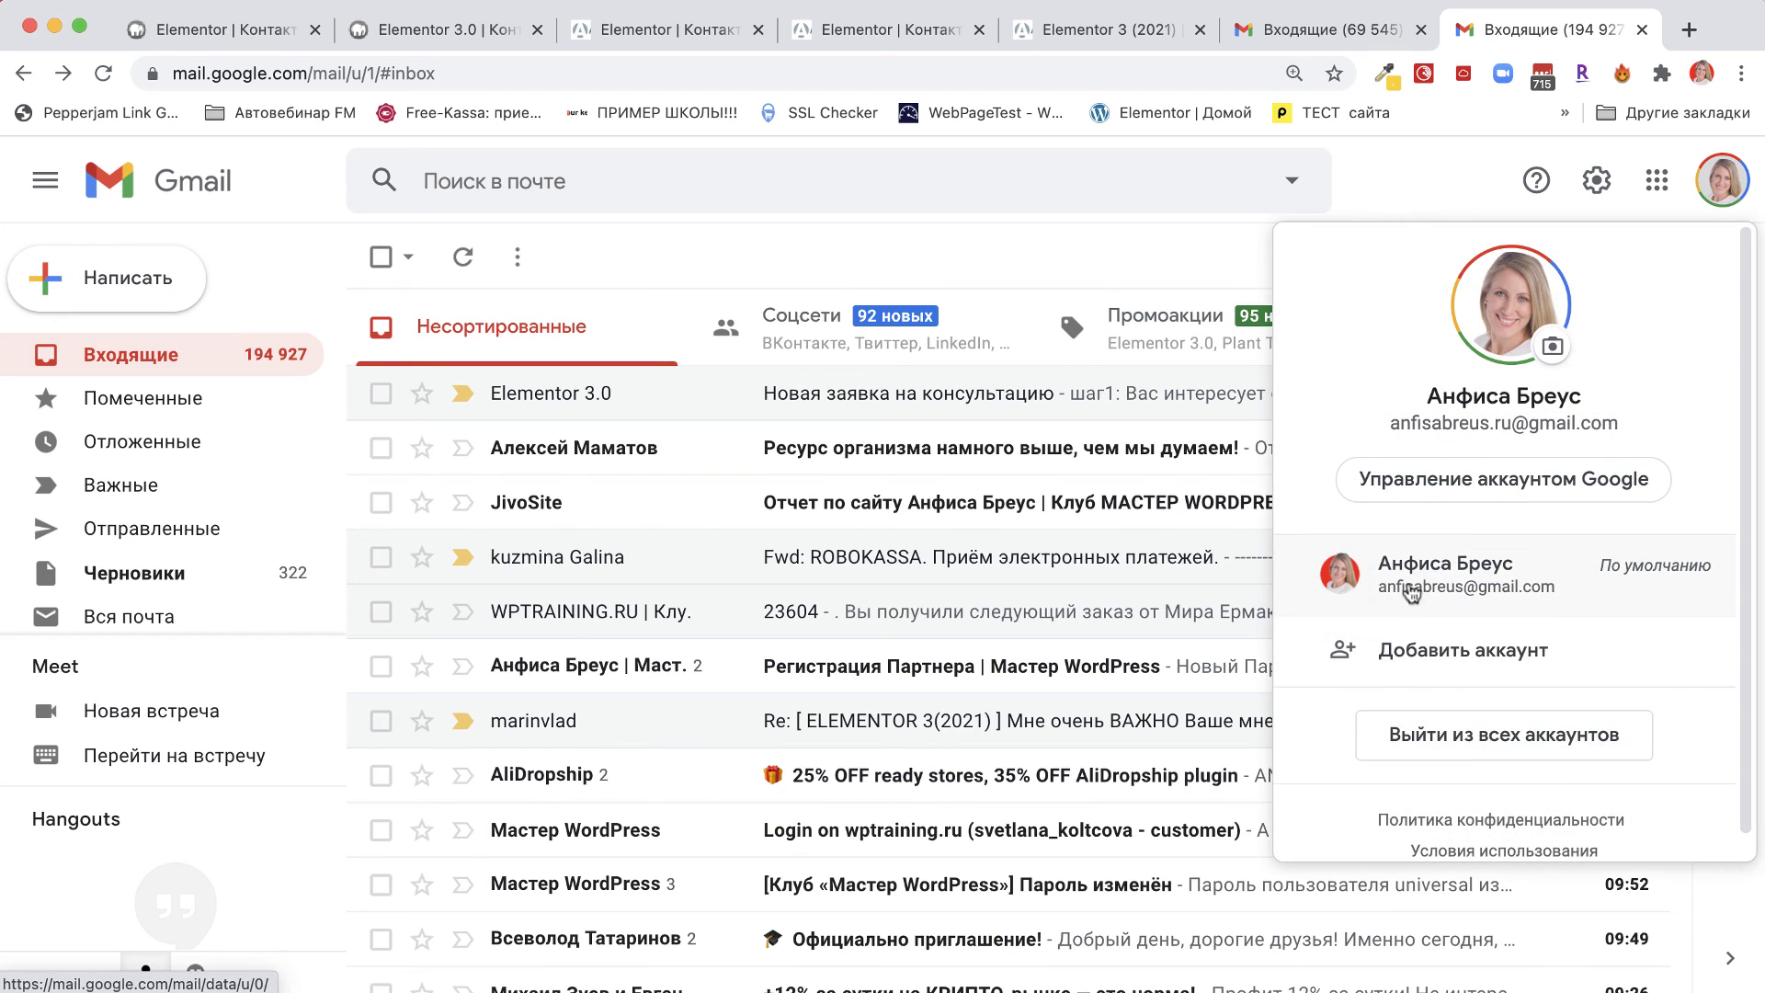
In the other account's All Mail, open the auto-reply and check its personalised greeting.
click(1413, 589)
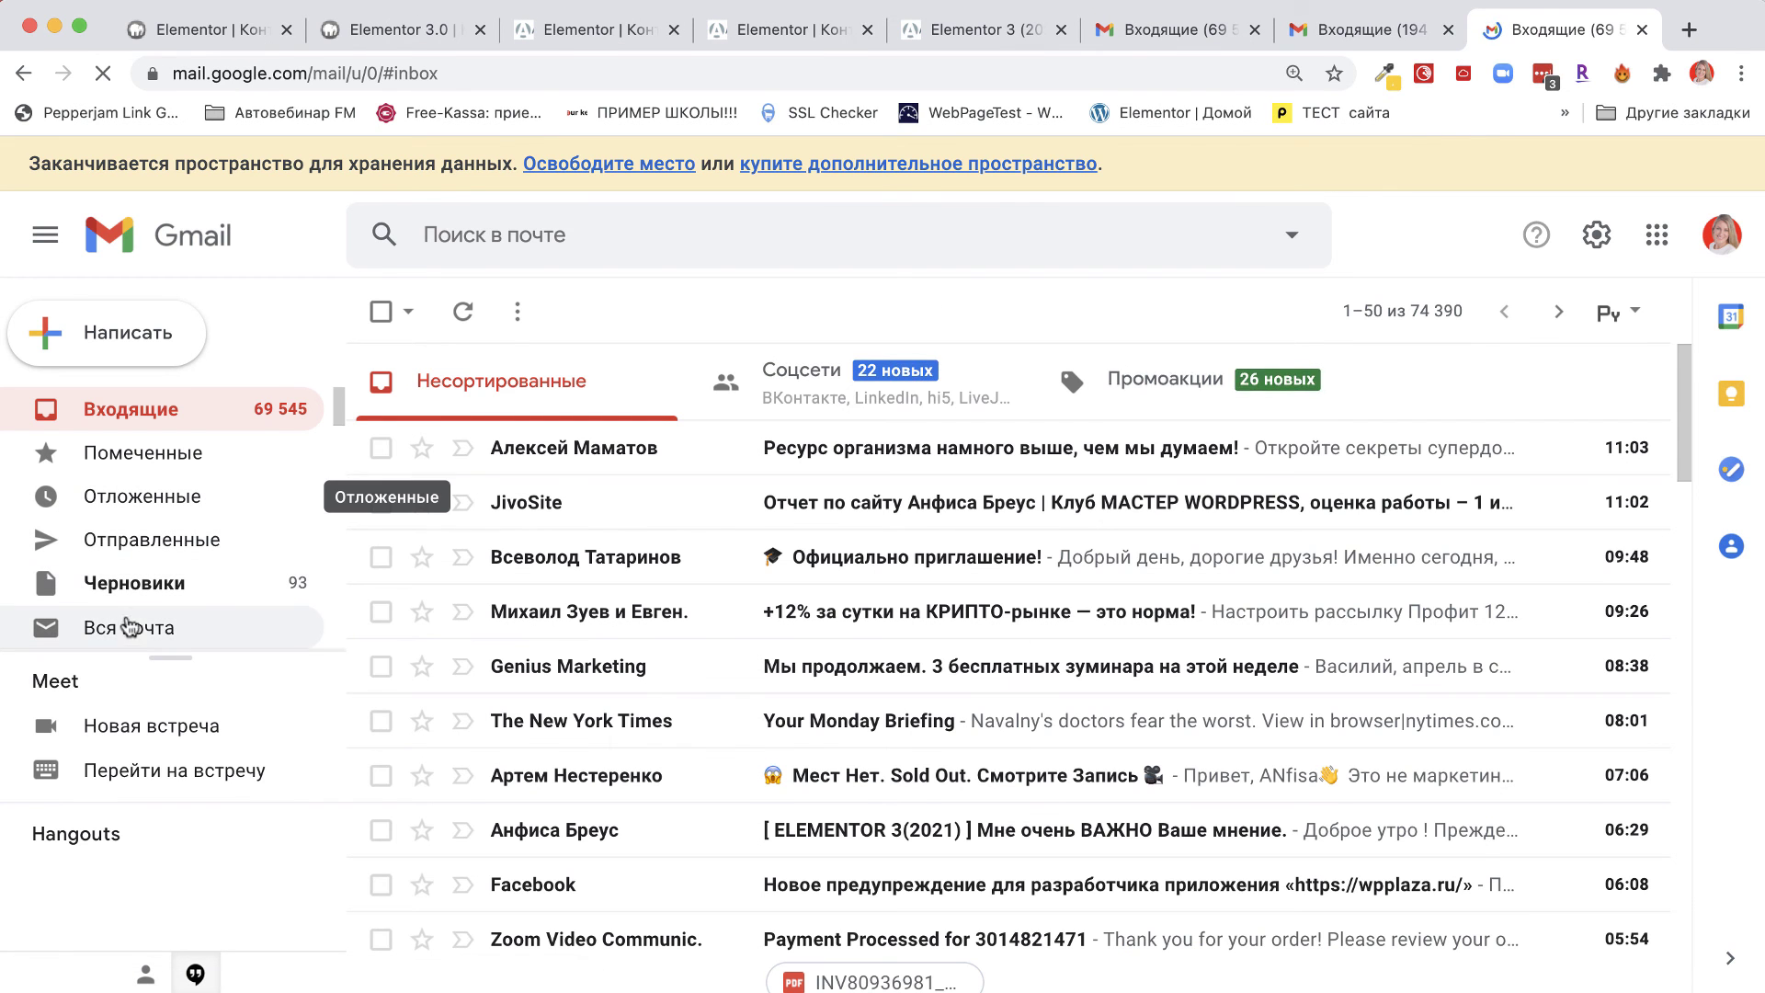
click(131, 632)
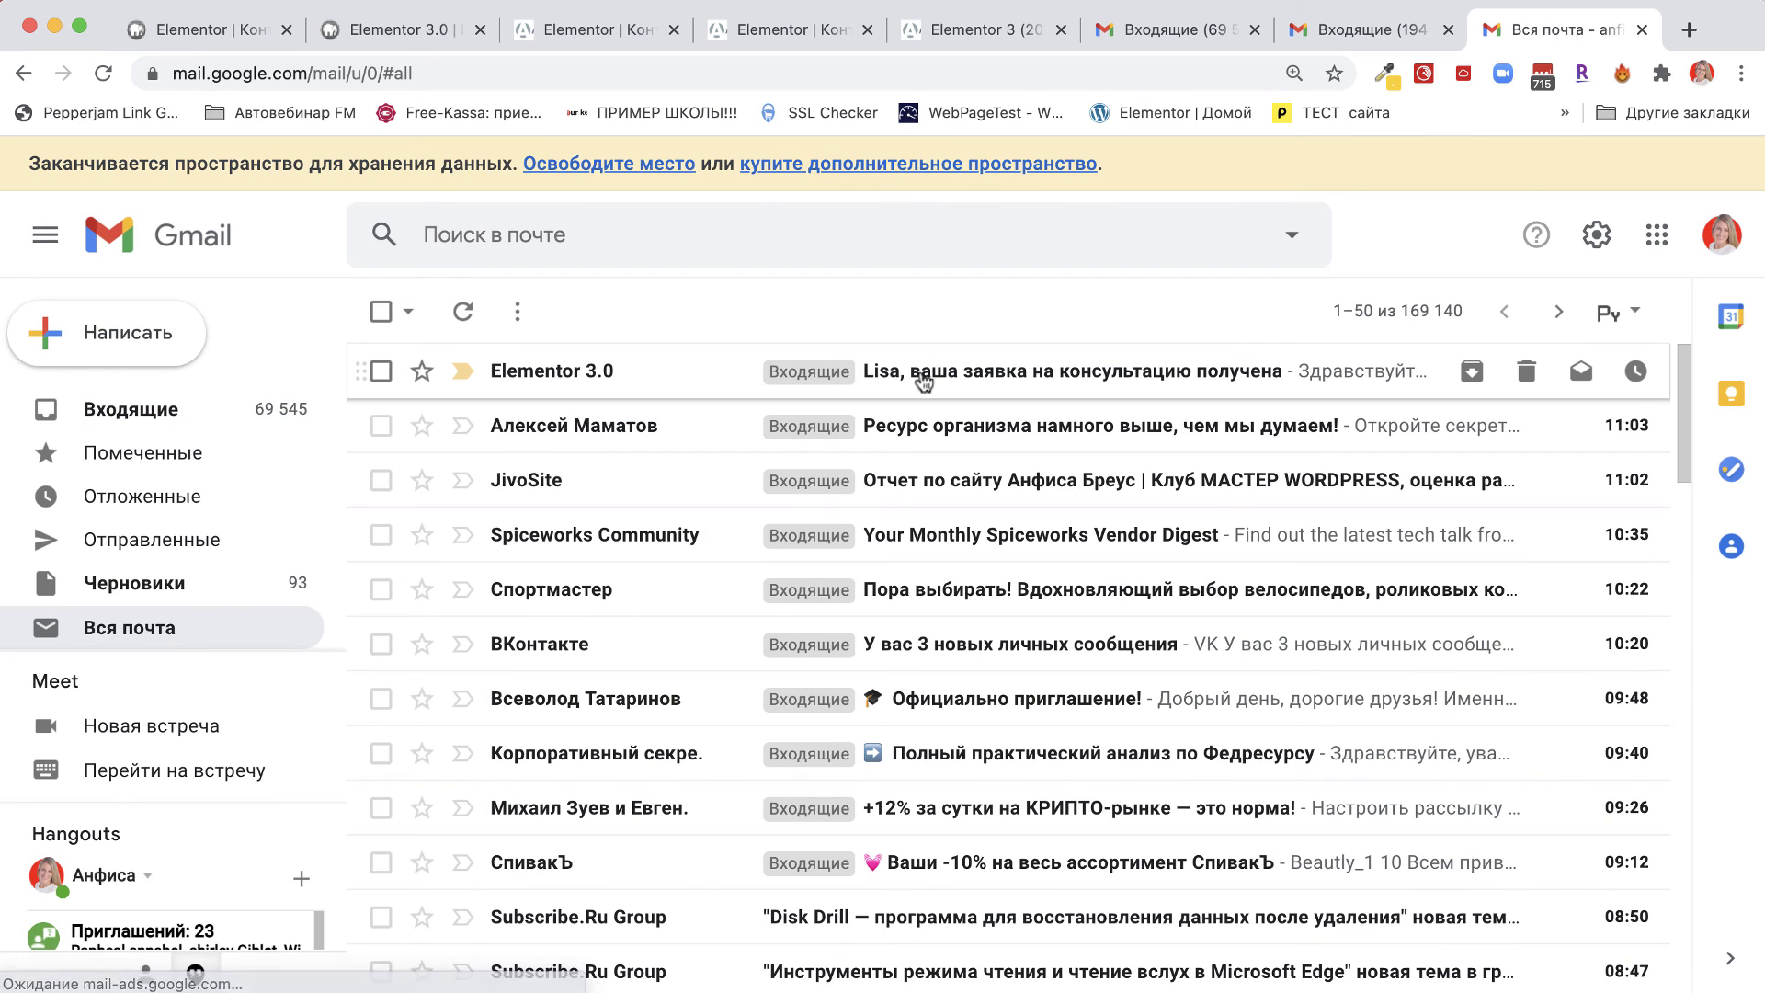
click(1174, 378)
drag(455, 528, 571, 529)
drag(465, 579, 946, 581)
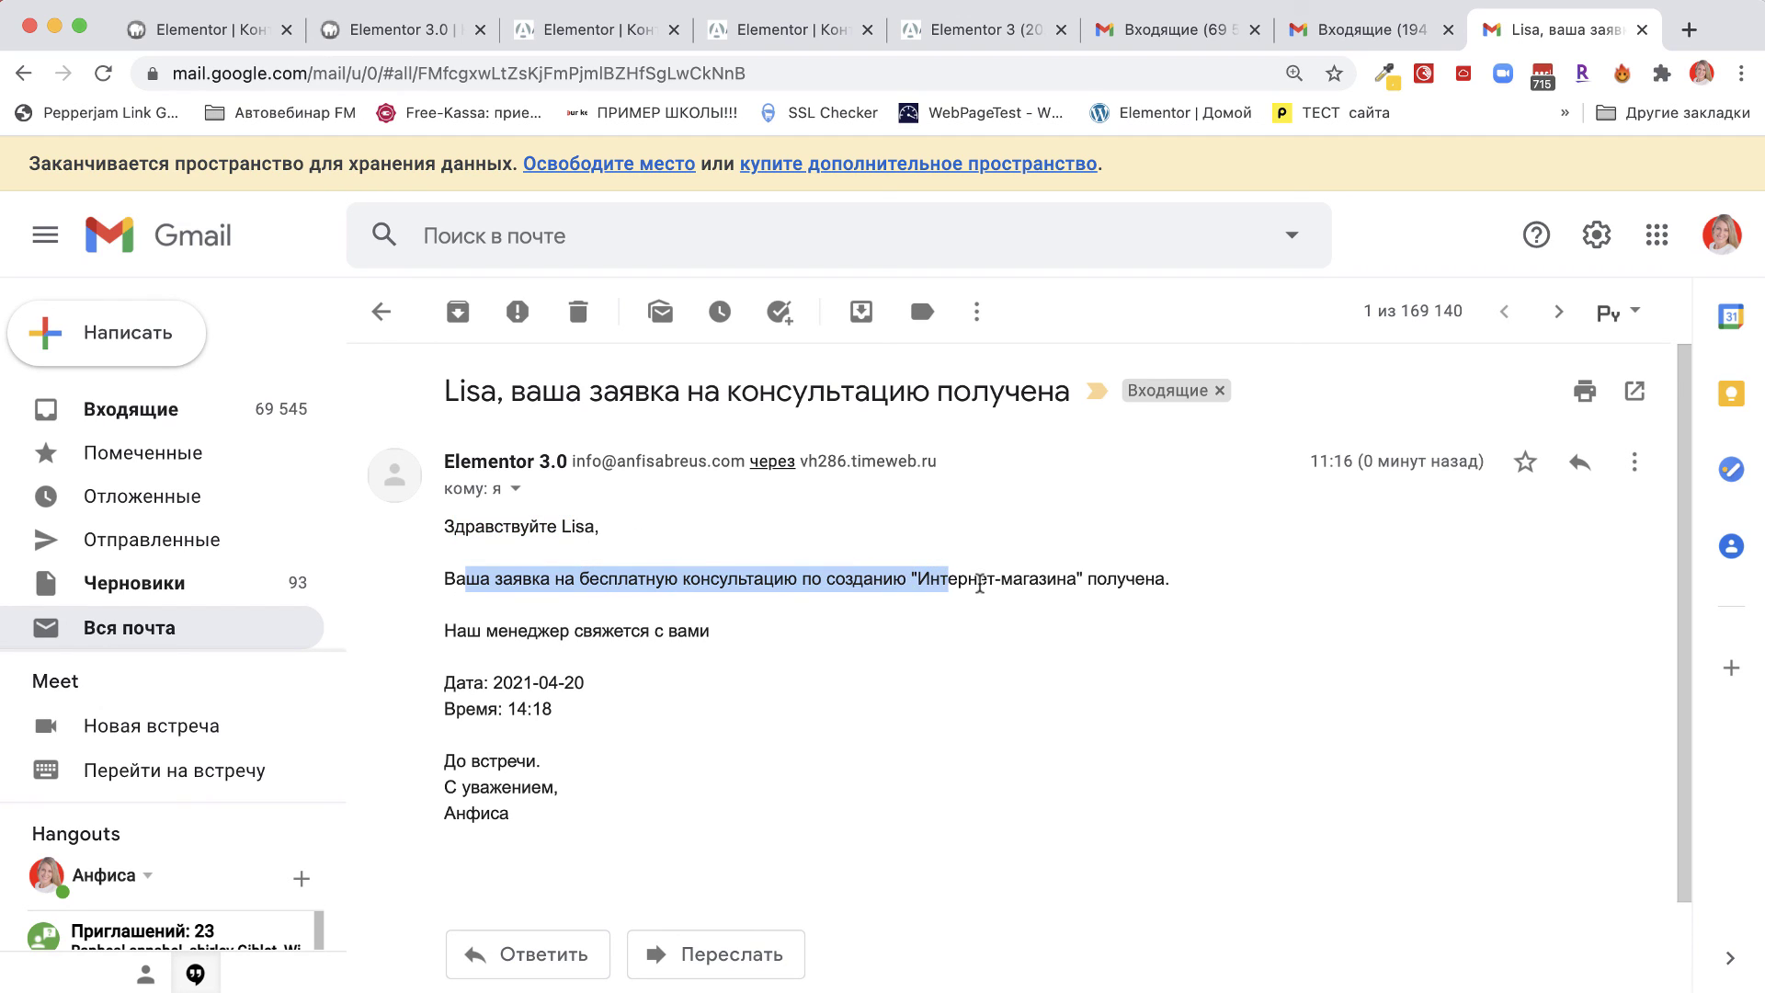
click(980, 583)
Verify the Интернет-магазина answer and contact time, then return to the live Контакты page.
drag(1077, 583, 921, 581)
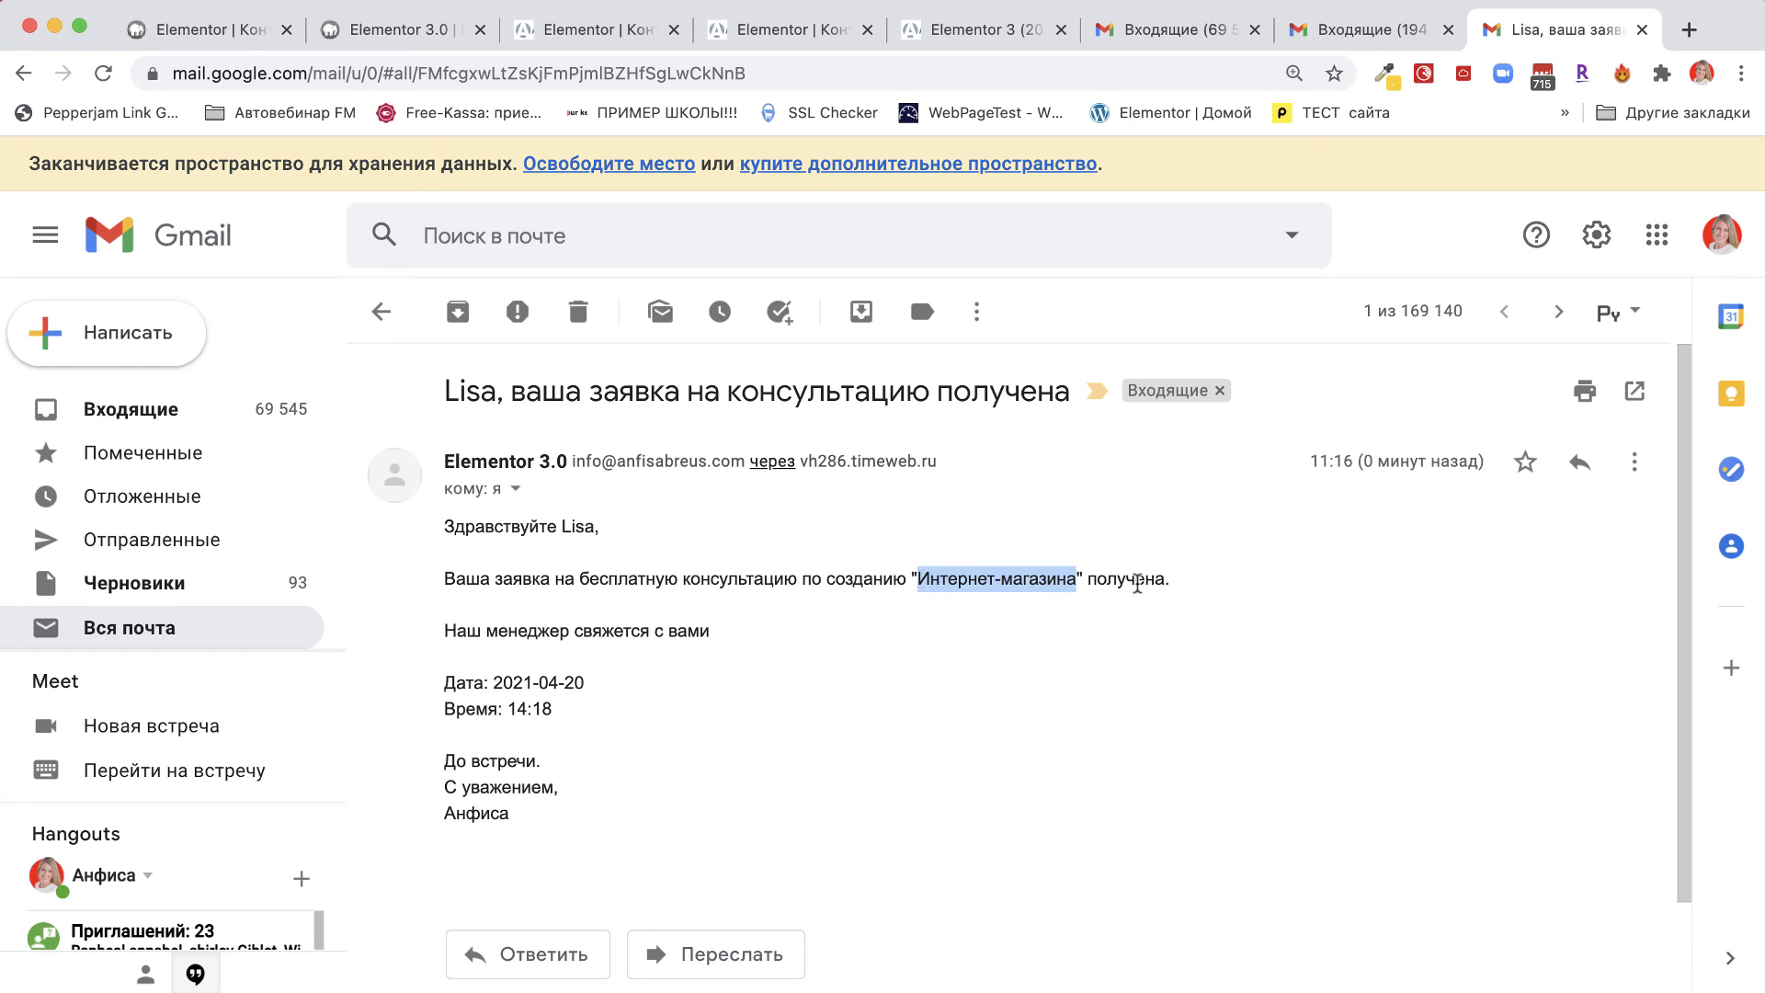
drag(716, 641, 443, 671)
click(484, 704)
key(super+grave)
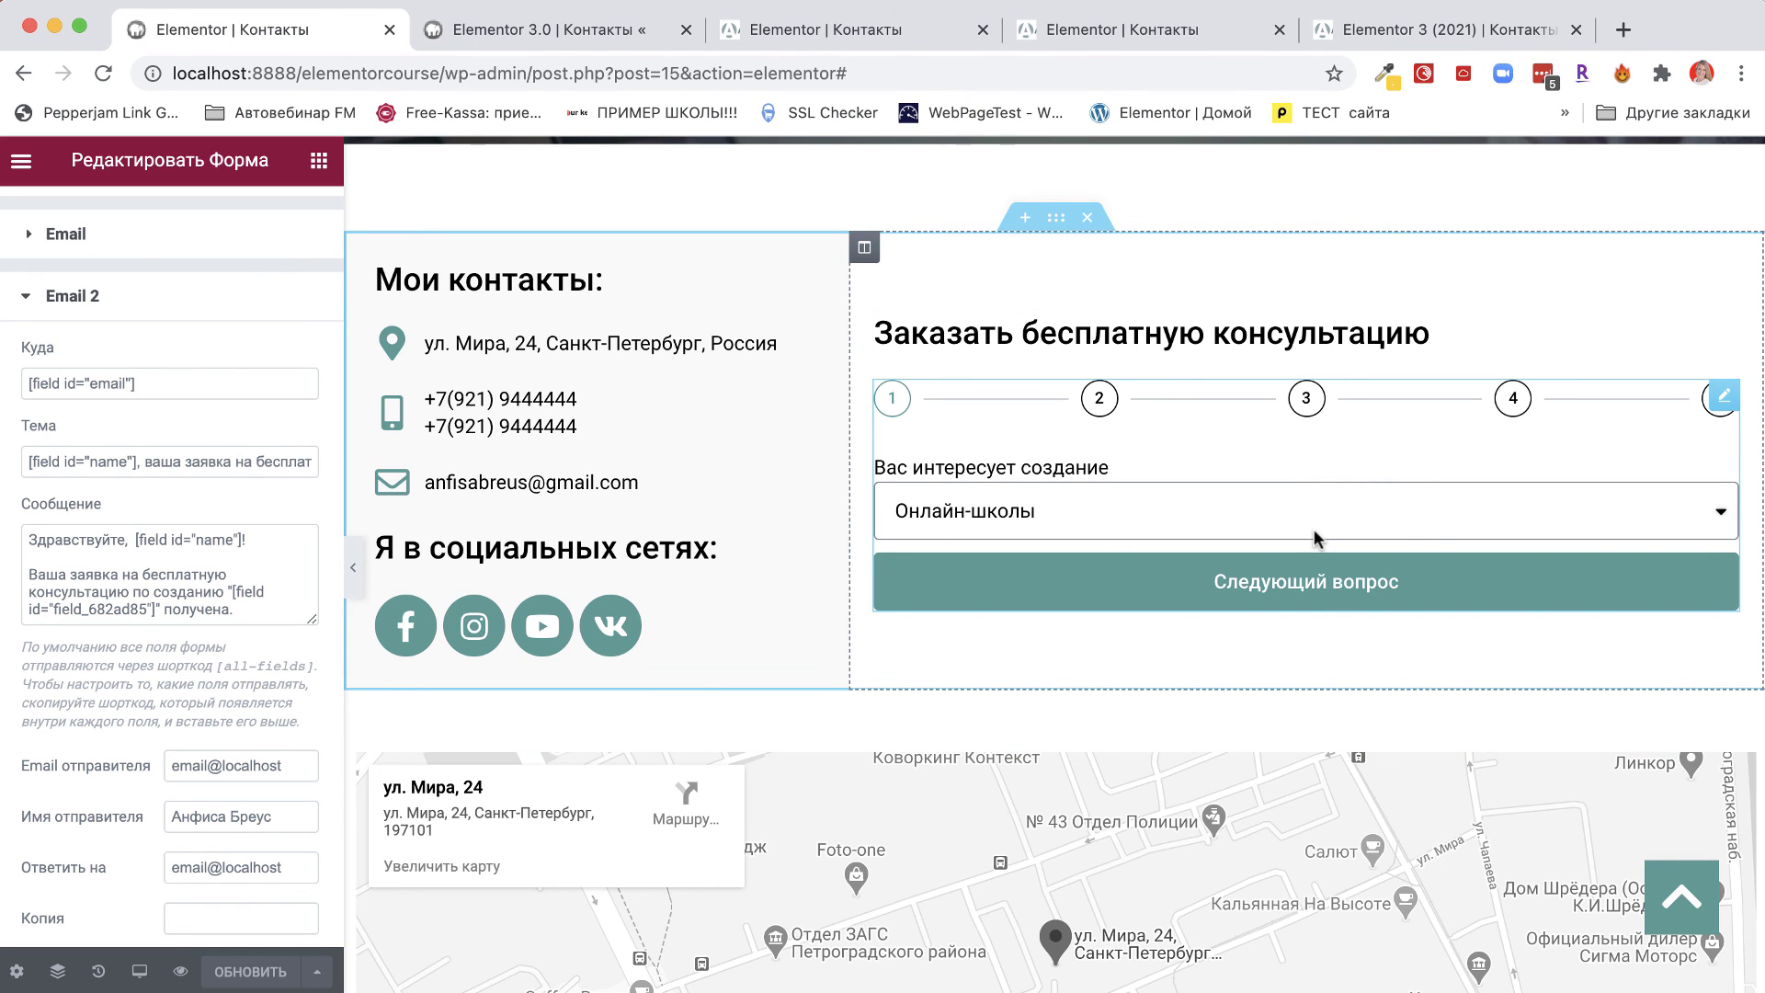
click(1434, 29)
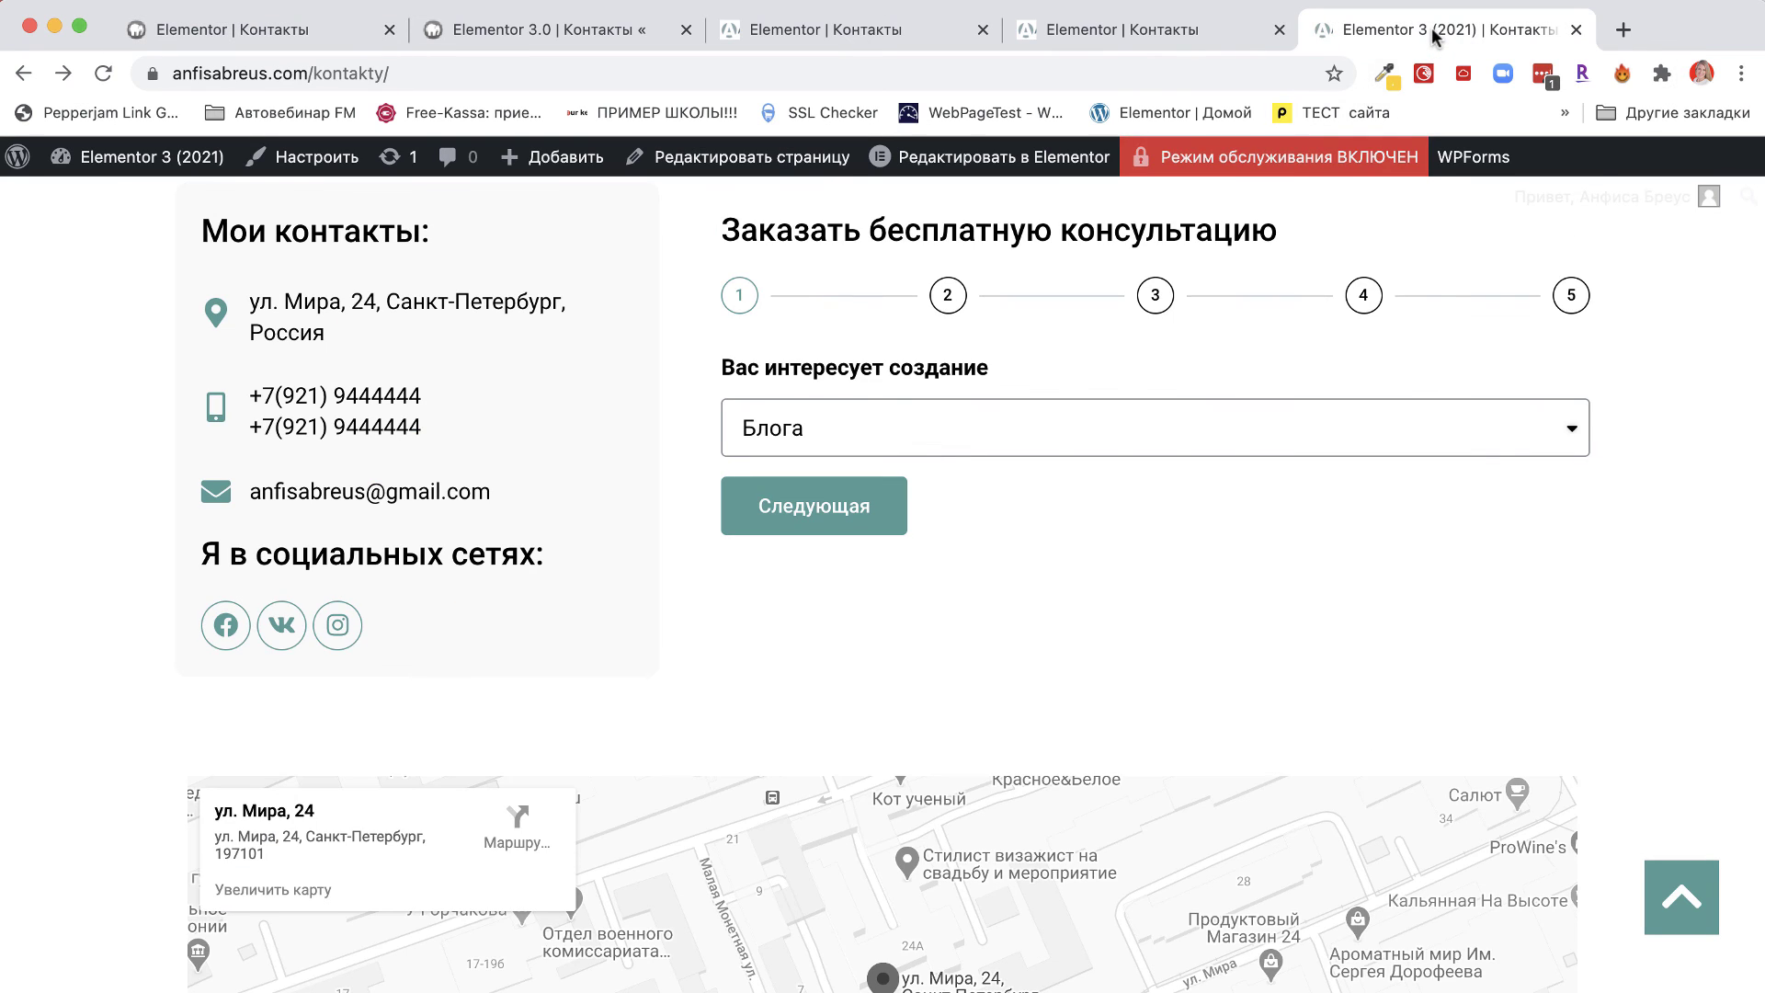